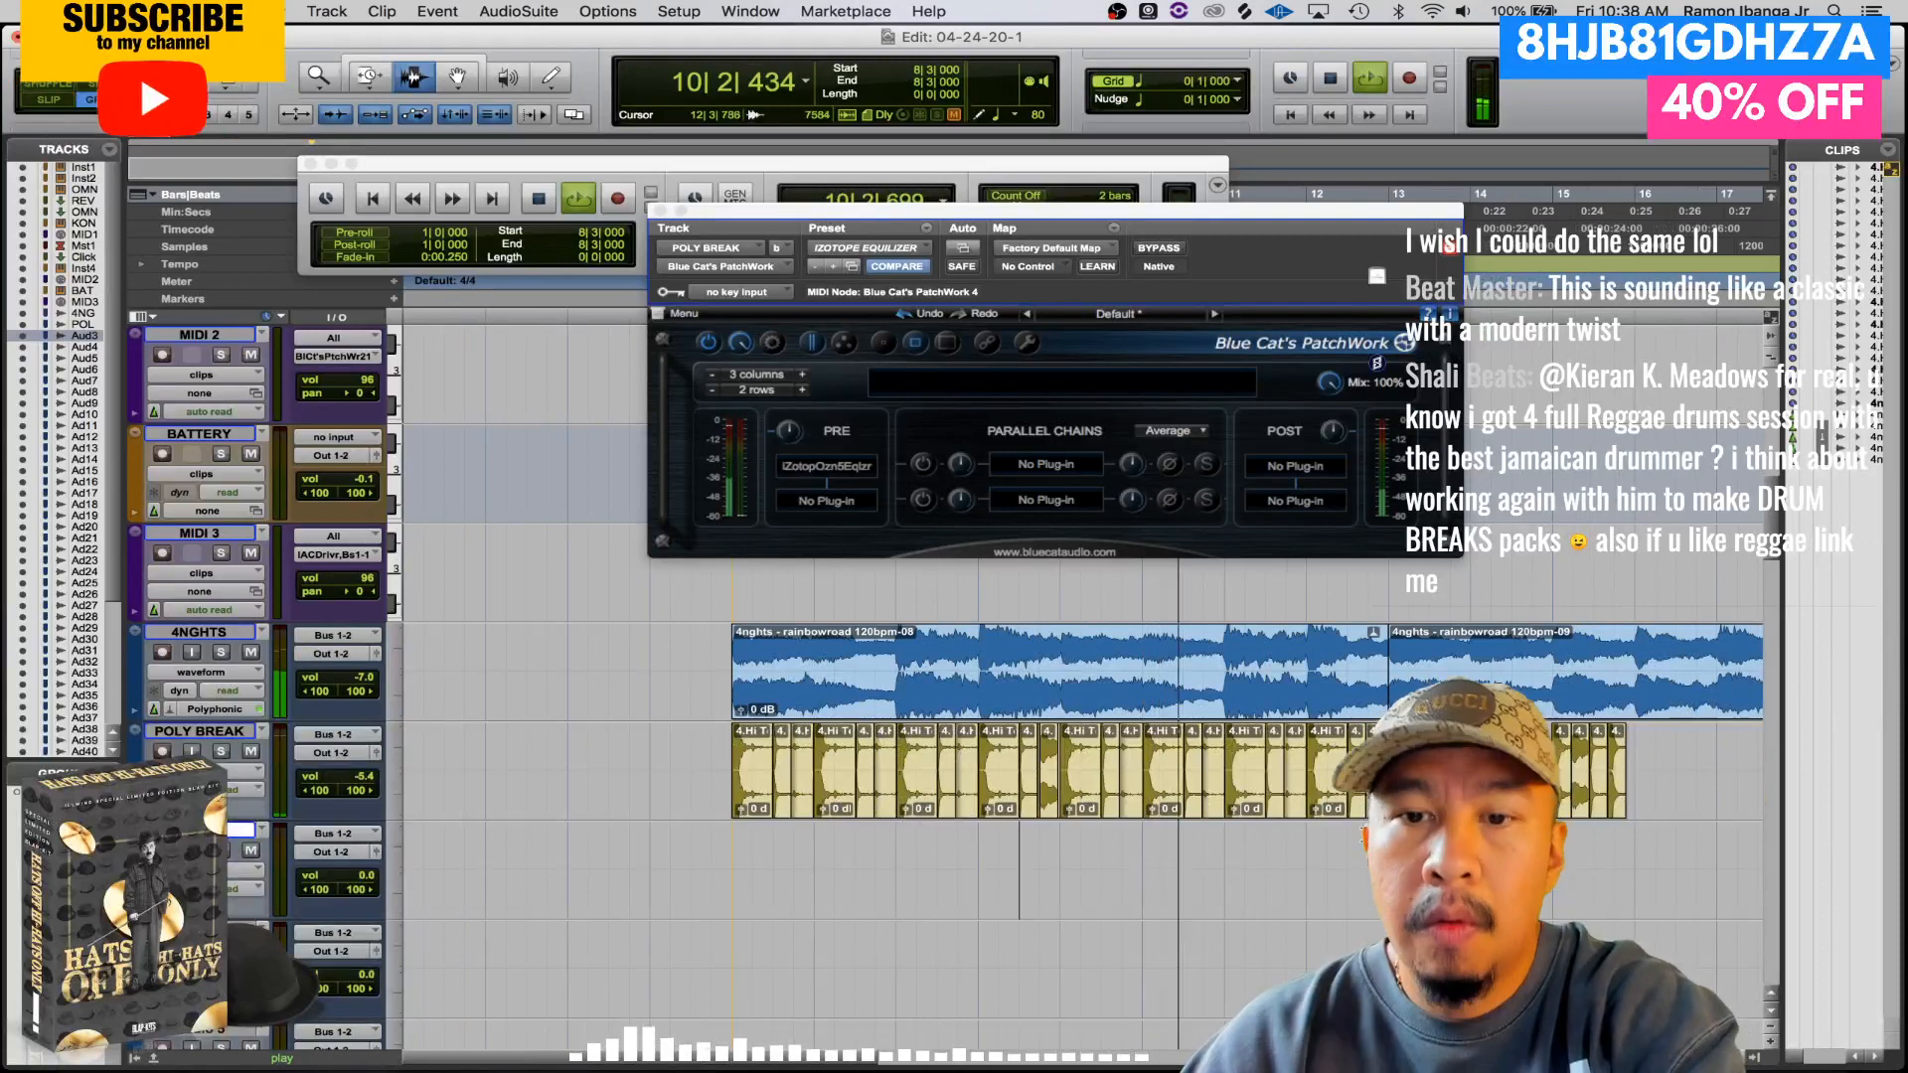
- Paste the copied break slice at 12|4 on the POLY BREAK track to fill the end of bar 12
key("super+]")
key("super+]")
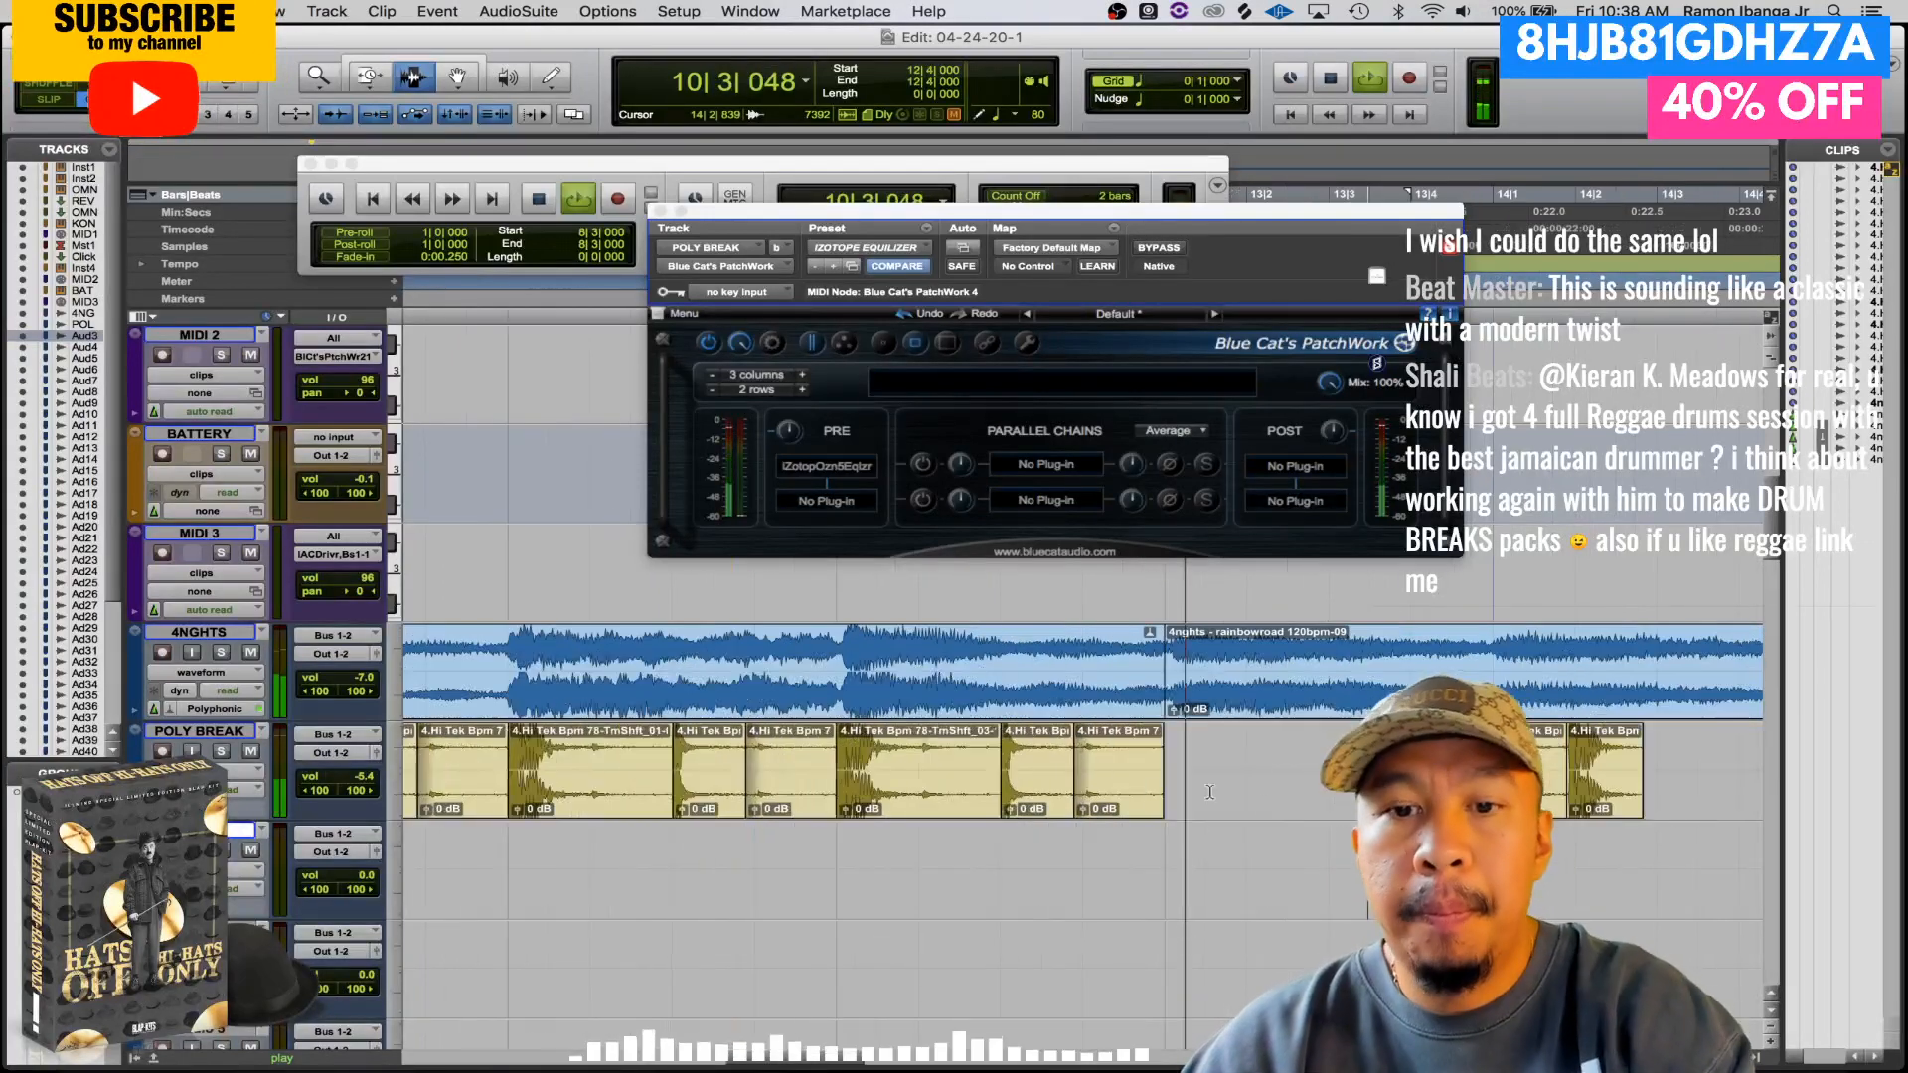
left_click(1084, 772)
key("super+v")
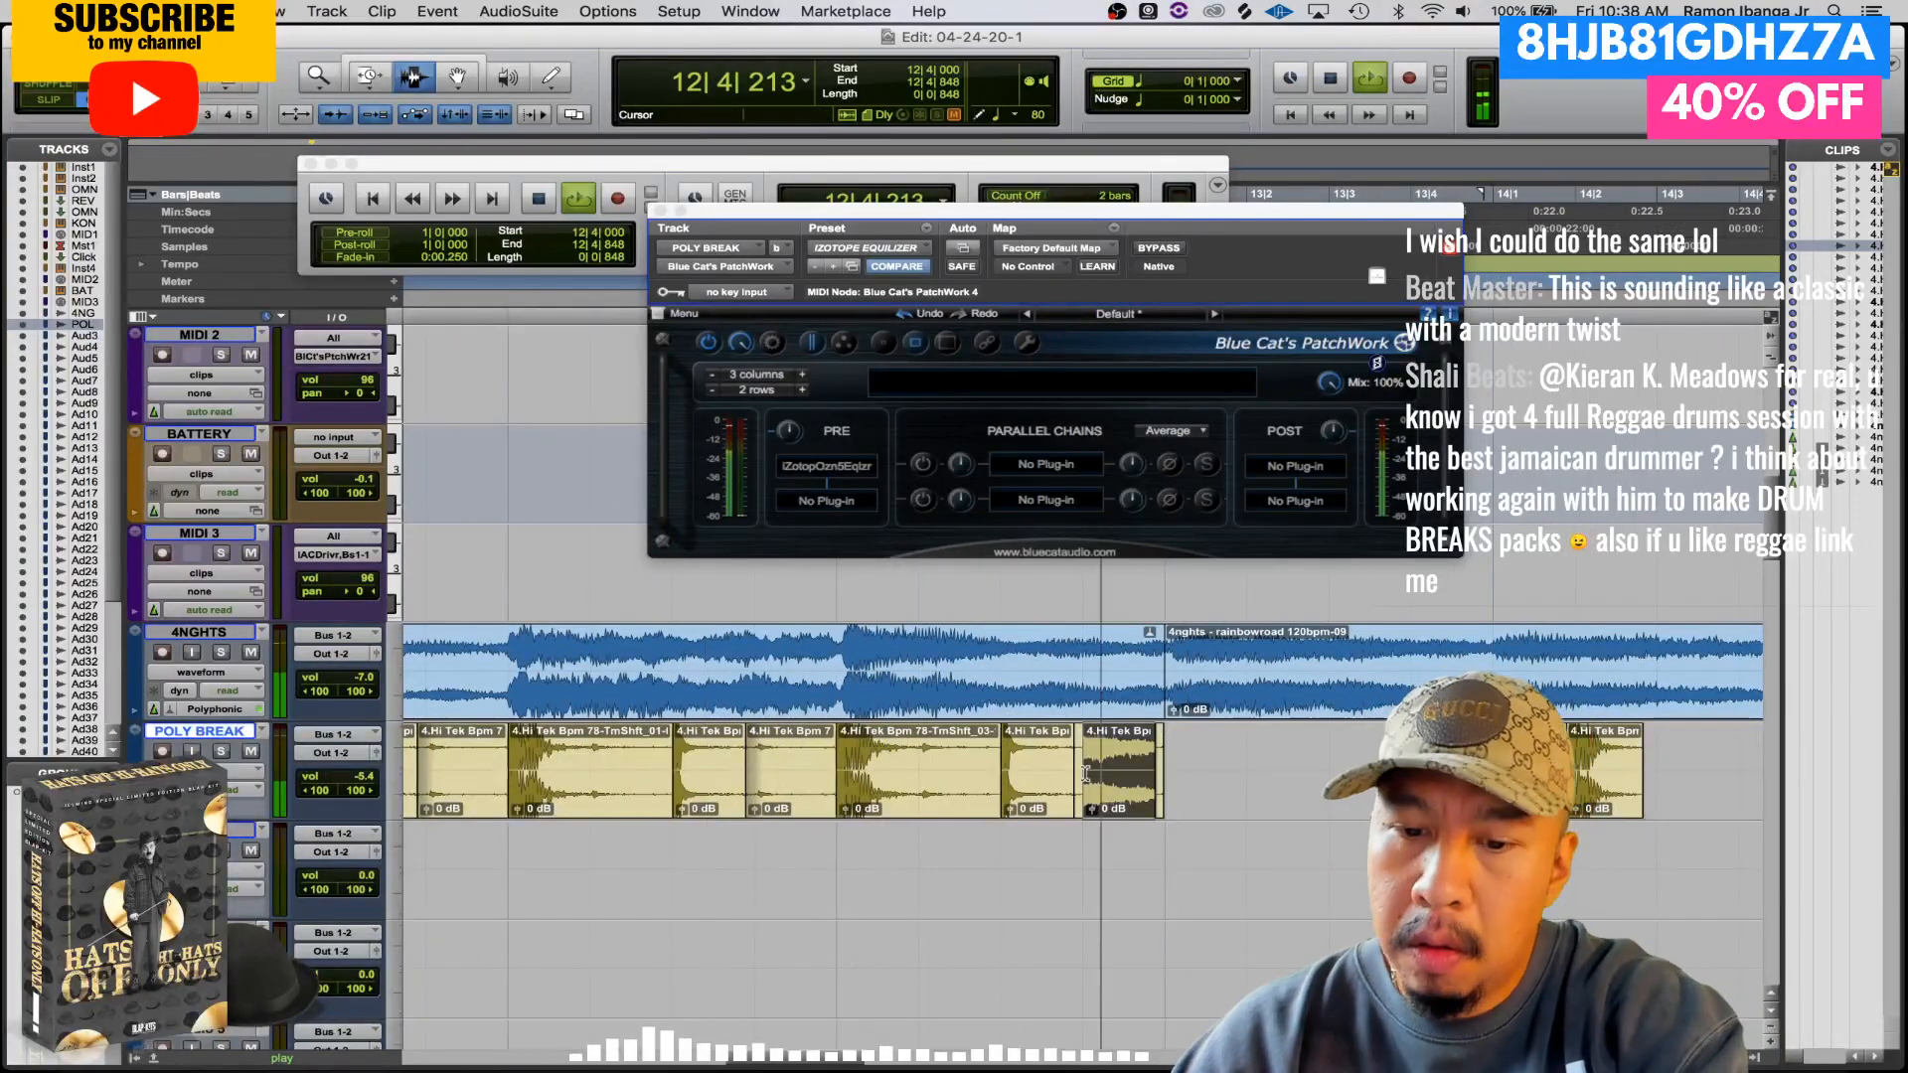
key("super+[")
key("super+[")
key("space")
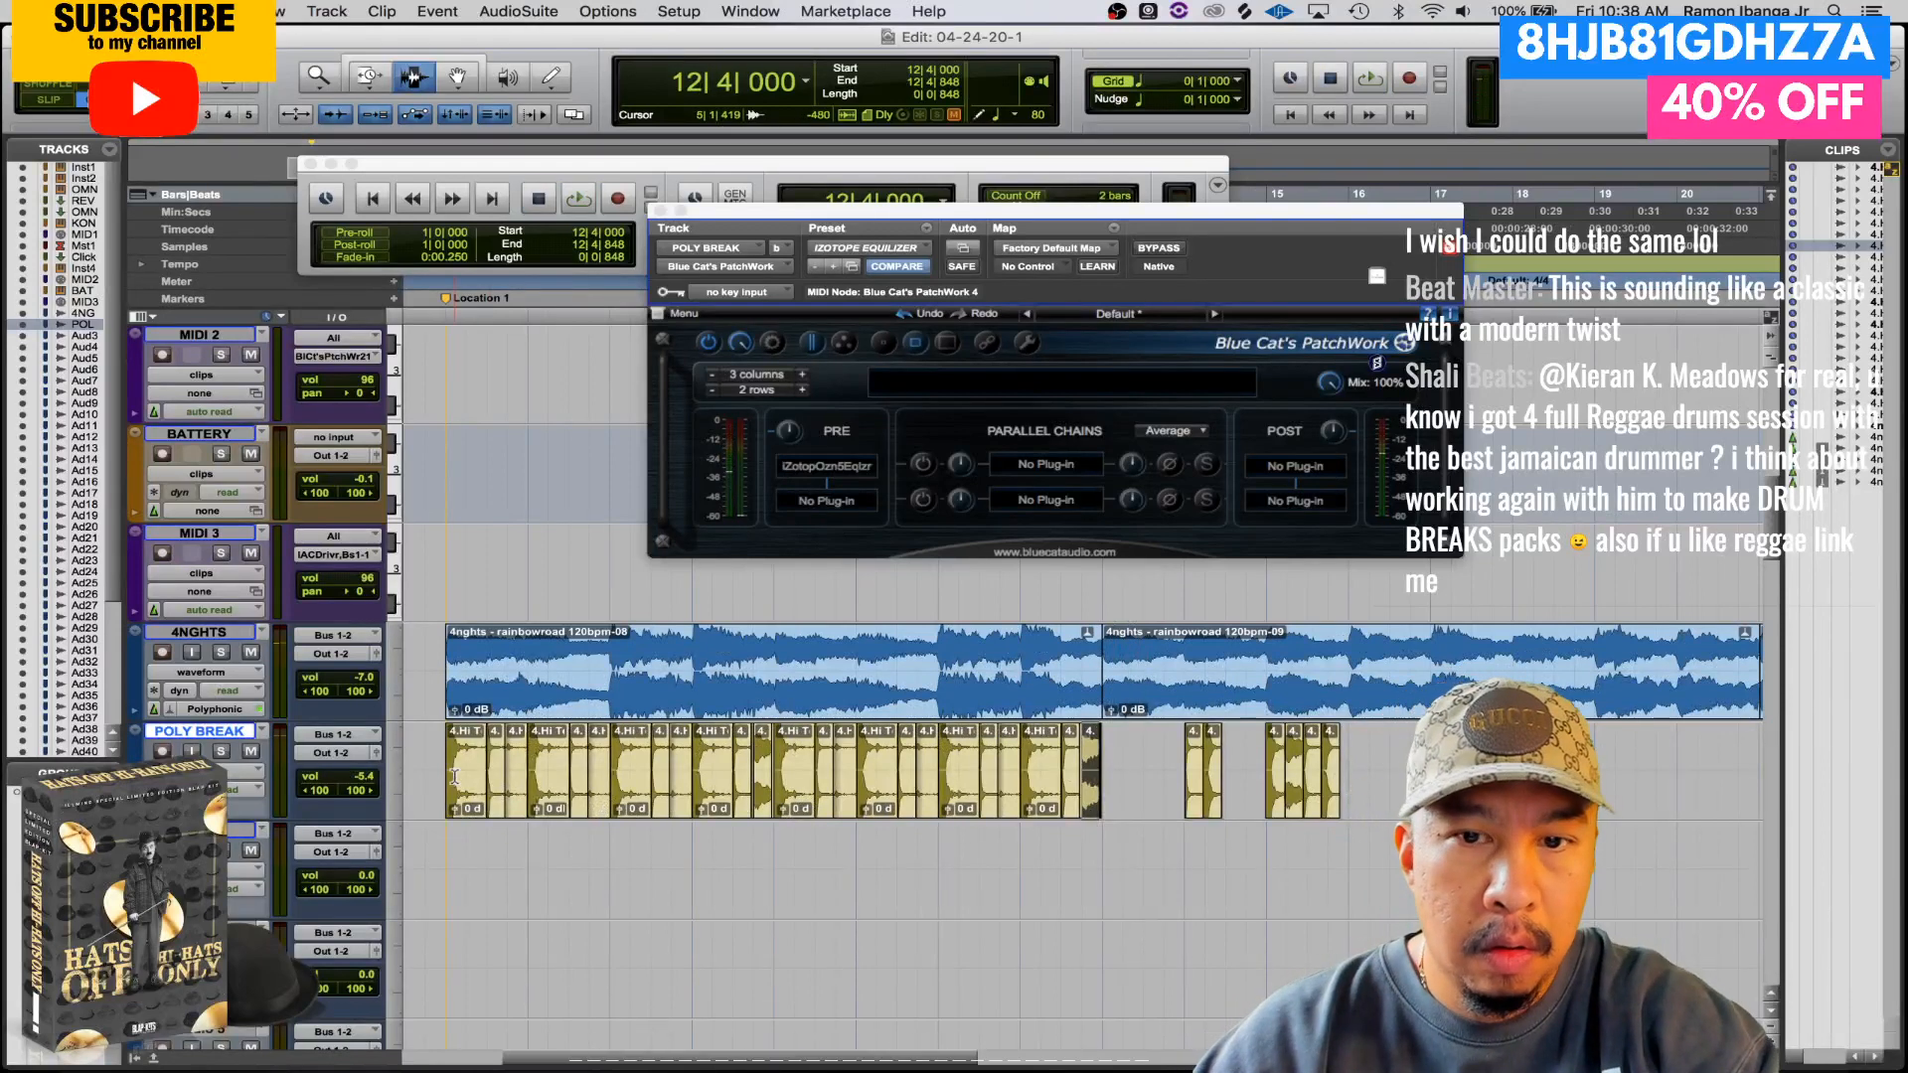
- Delete the leftover break clips after bar 13 on the POLY BREAK track
left_click_drag(446, 778, 1348, 792)
key("space")
key("Delete")
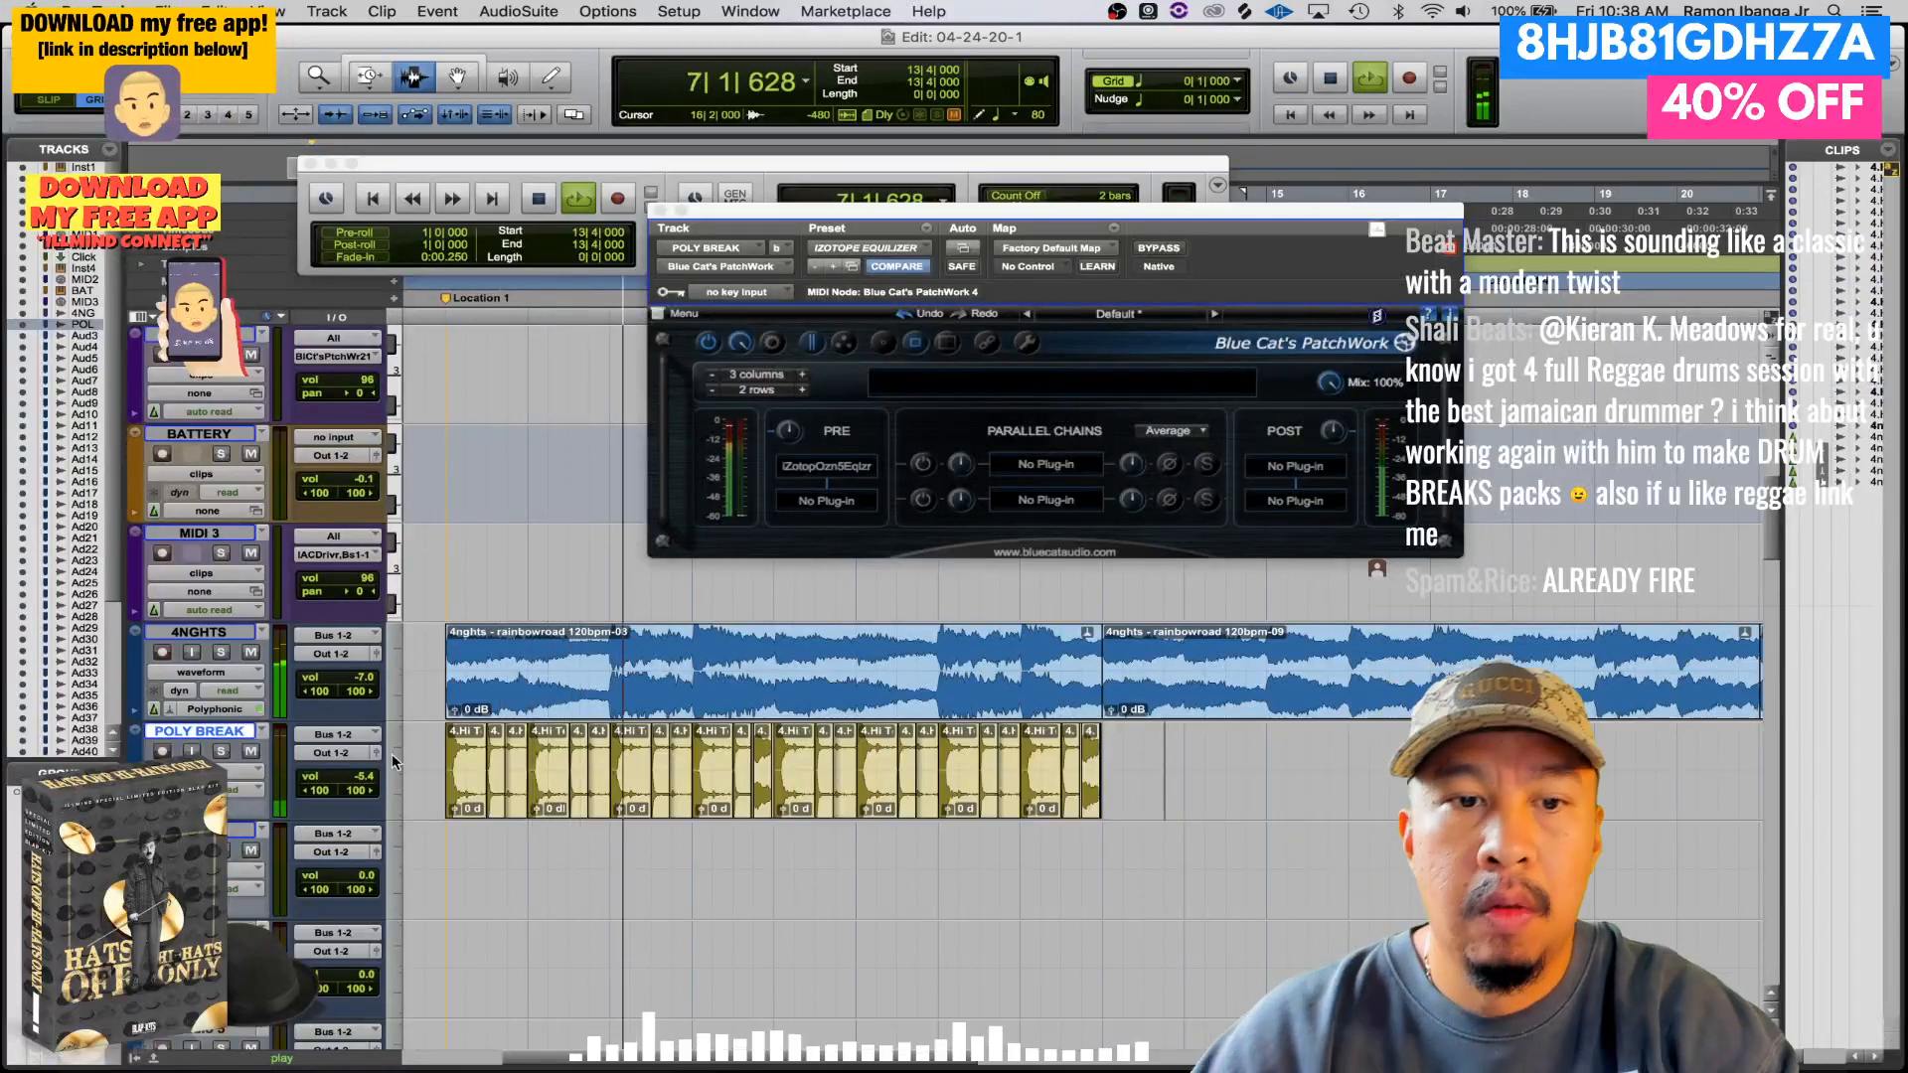
- Duplicate the eight-bar break from bars 5 to 13 on the POLY BREAK track so it extends to bar 21
left_click_drag(442, 758, 1094, 769)
key("r")
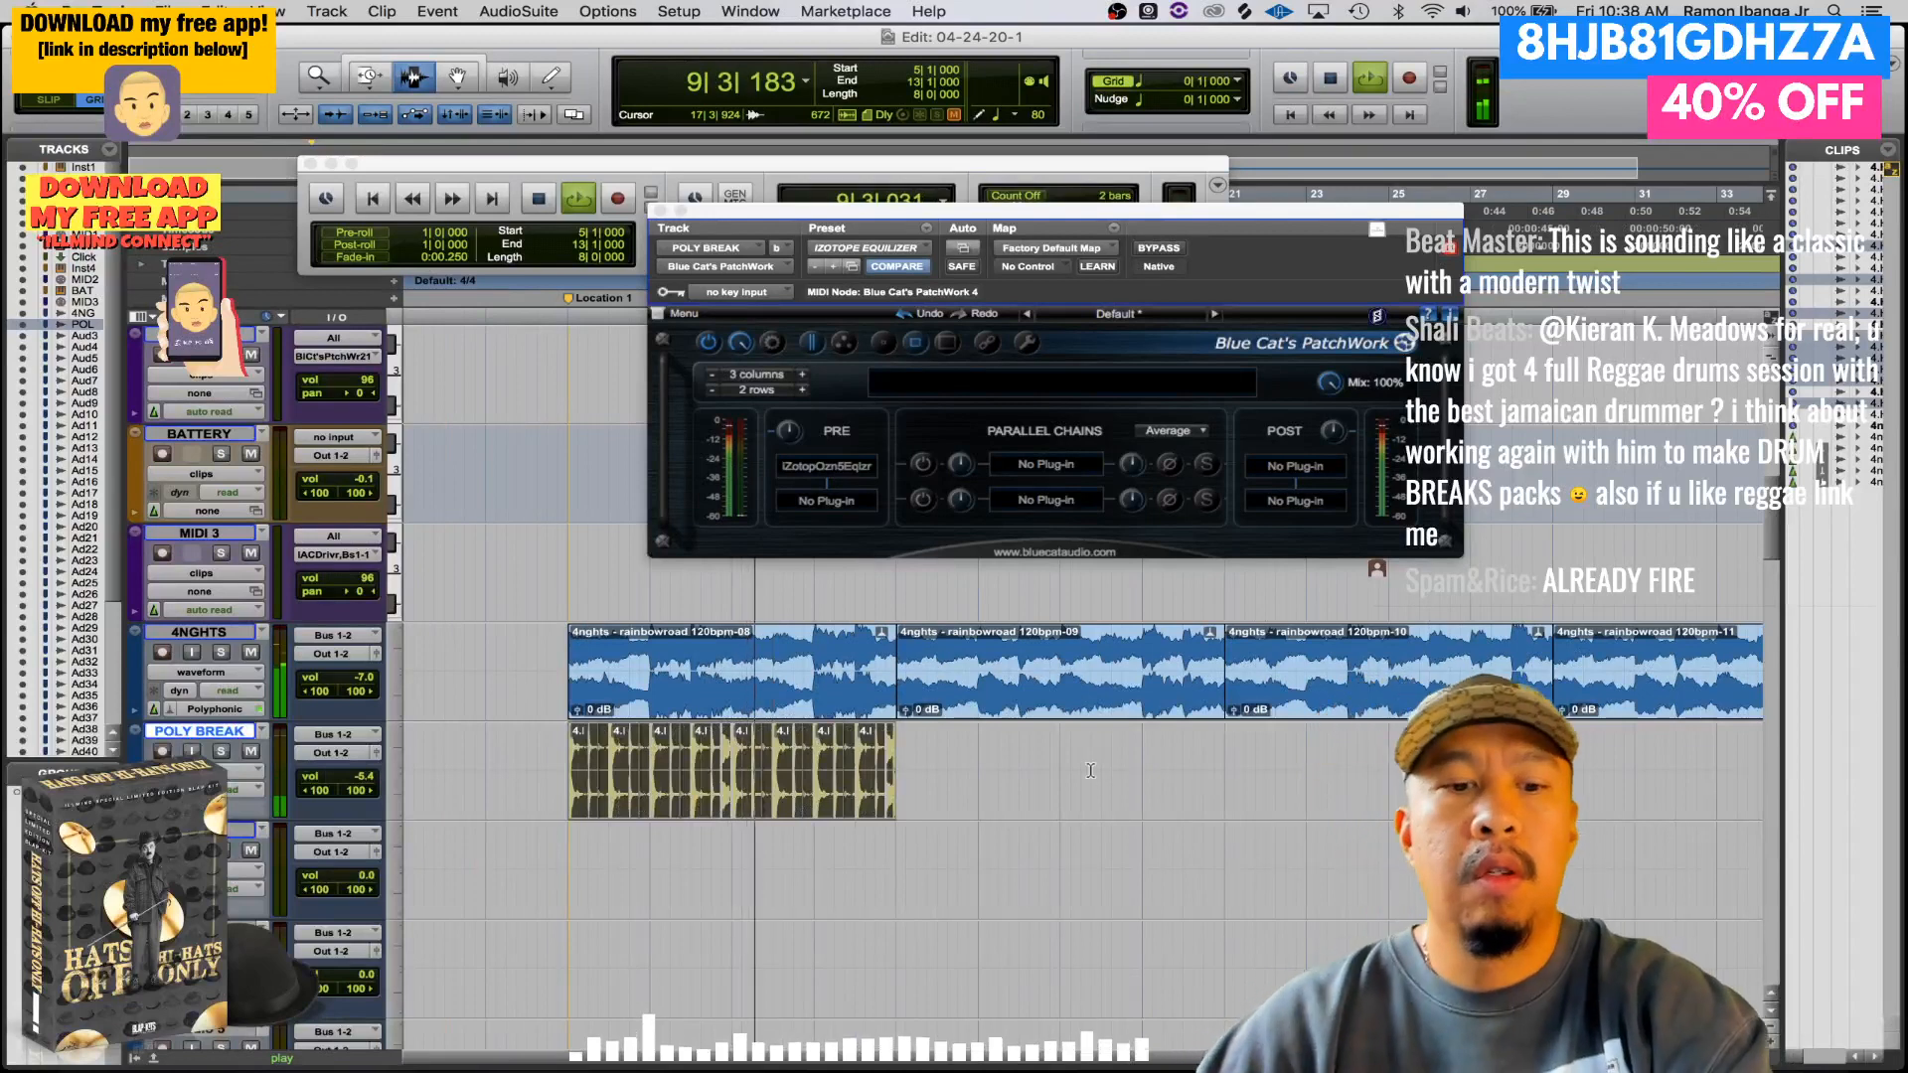
key("super+d")
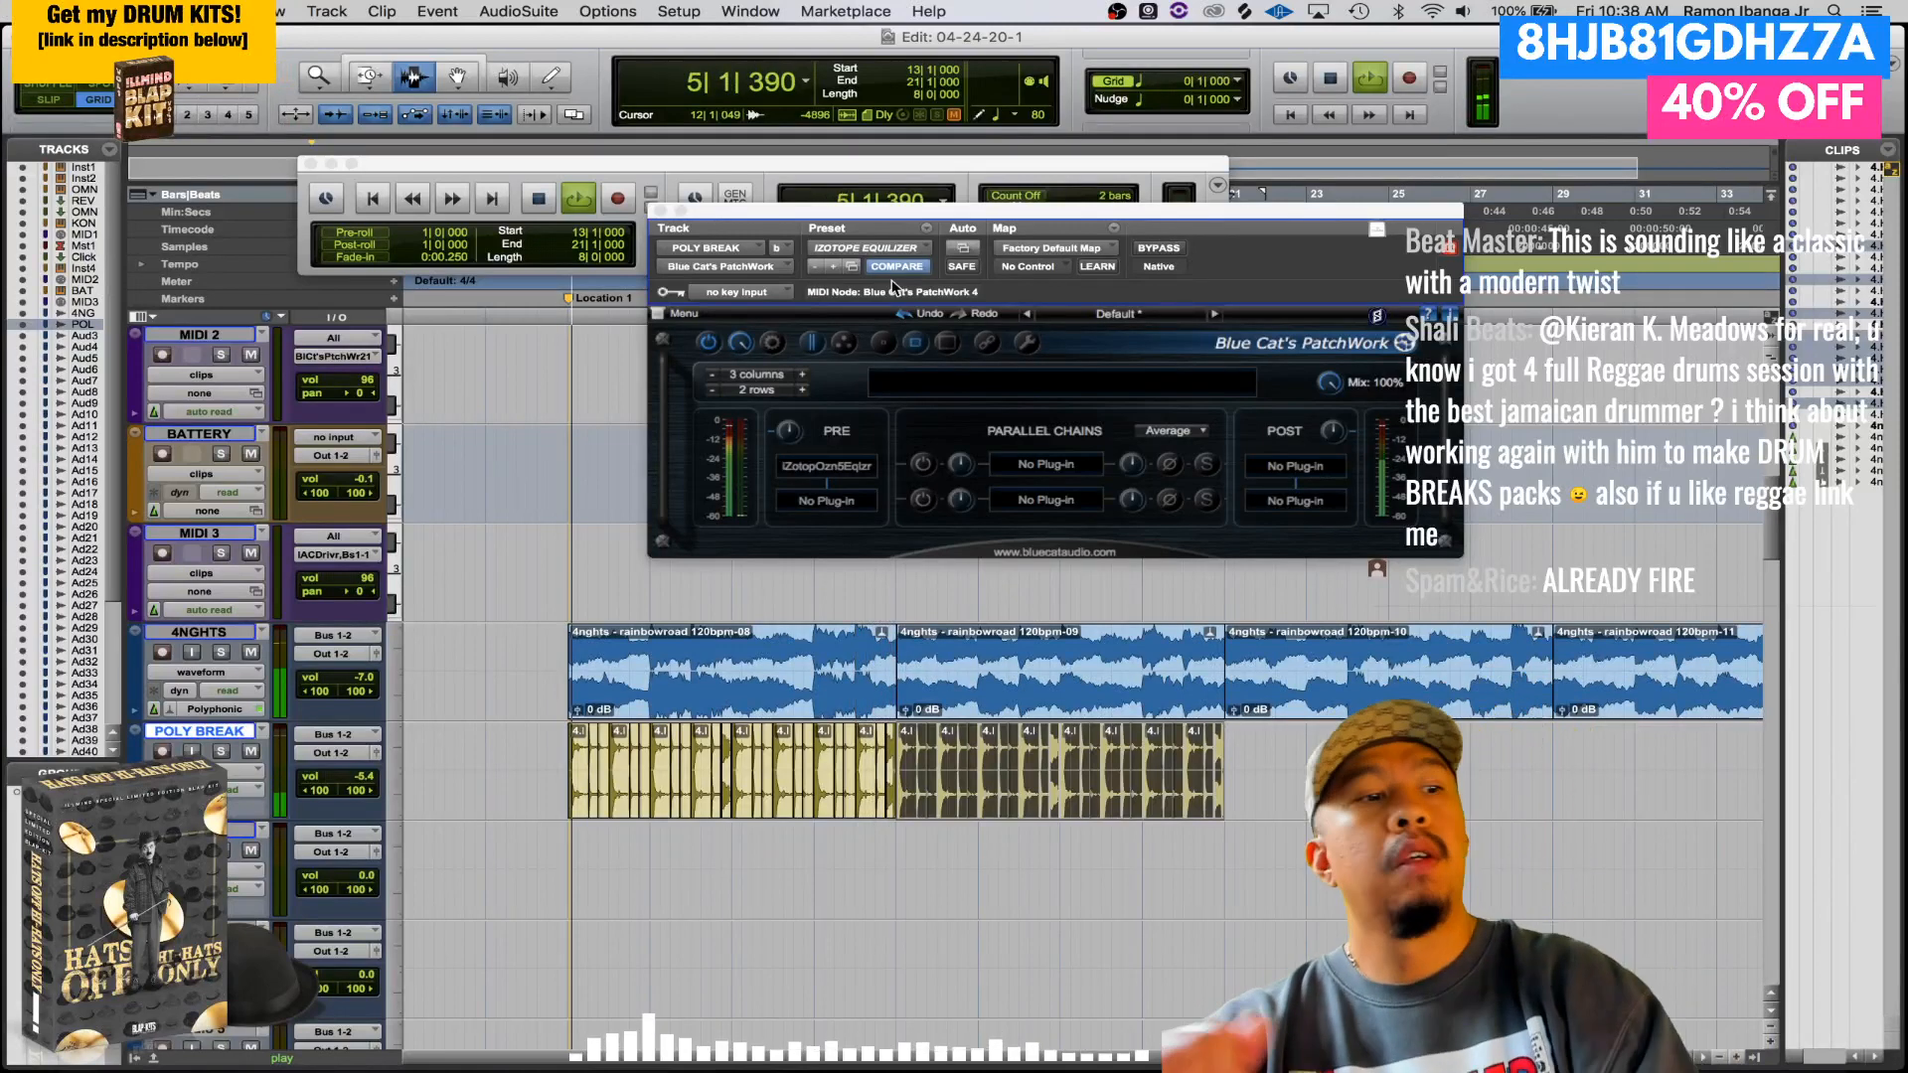
key("XF86AudioRaiseVolume")
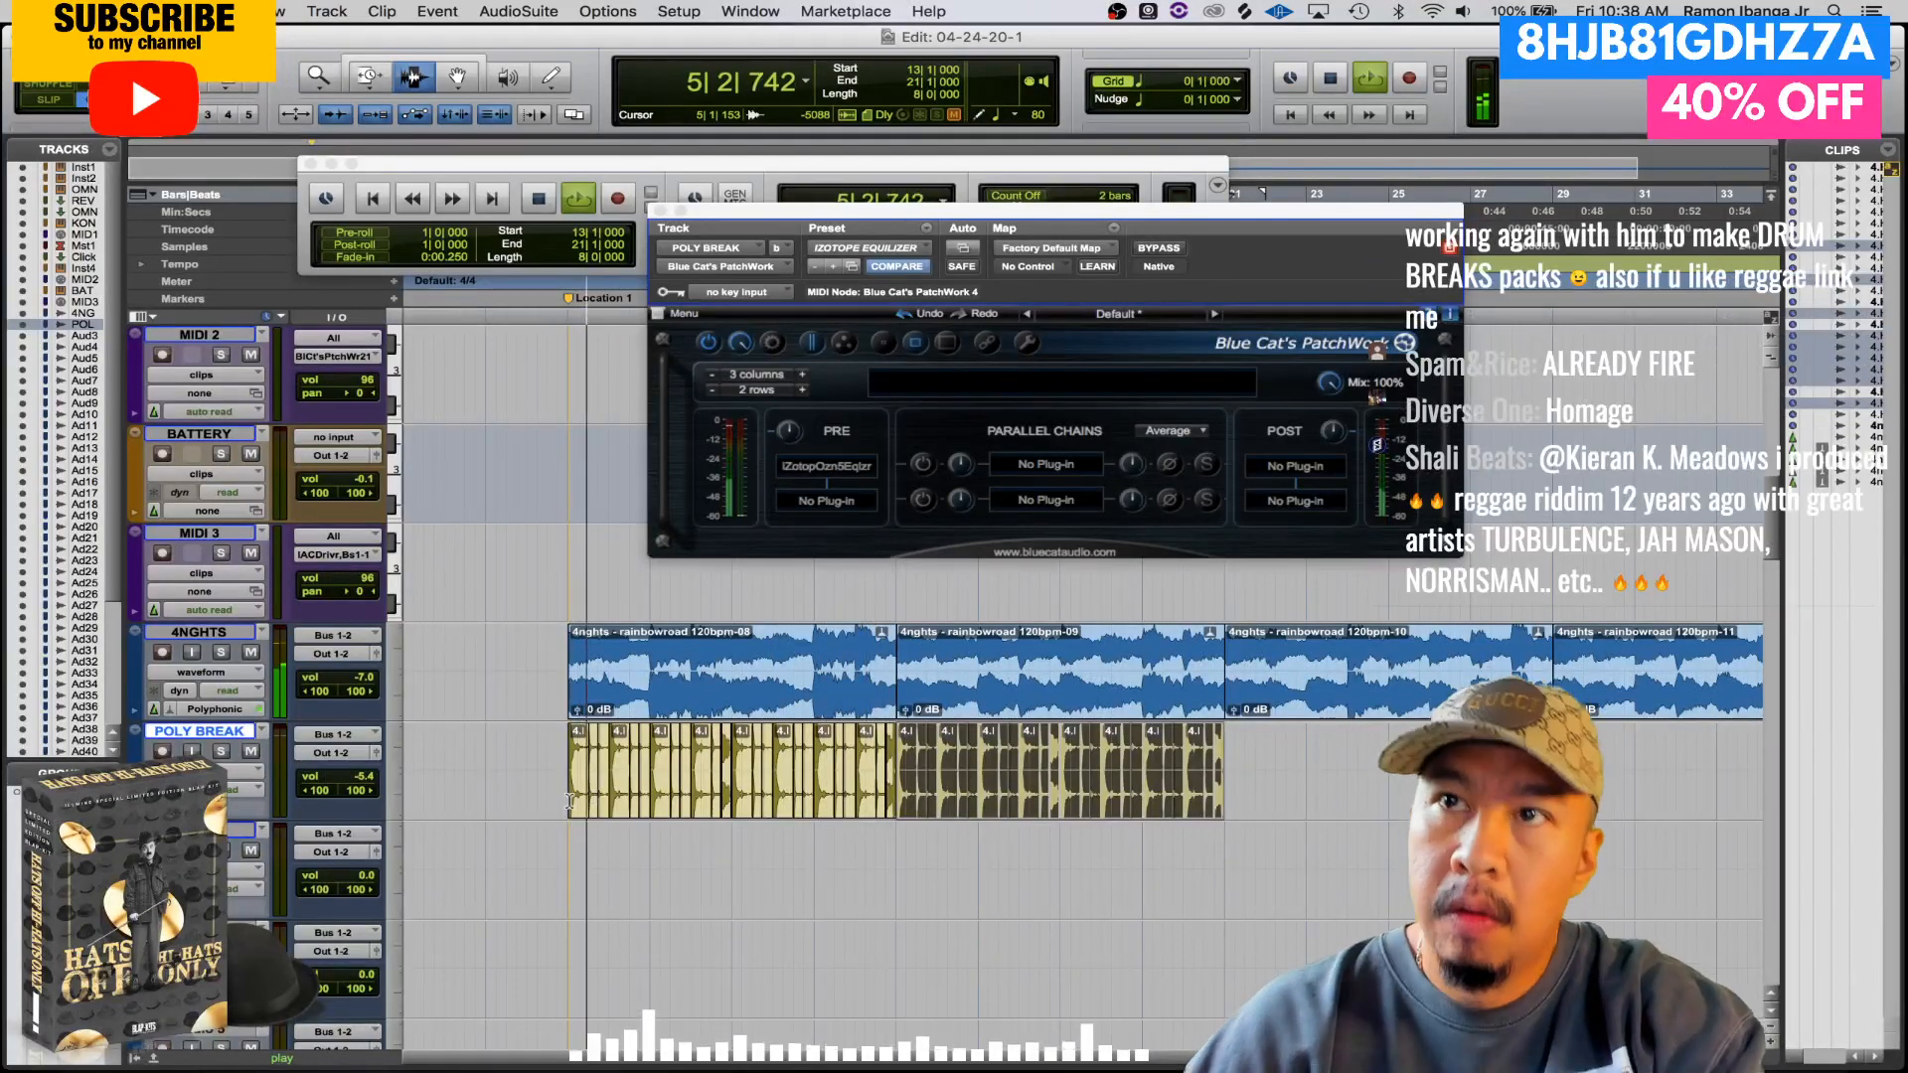
- Select the first 4NGHTS clip, bars 5 to 13, and start its loop as backing for auditioning kick samples
left_click(685, 684)
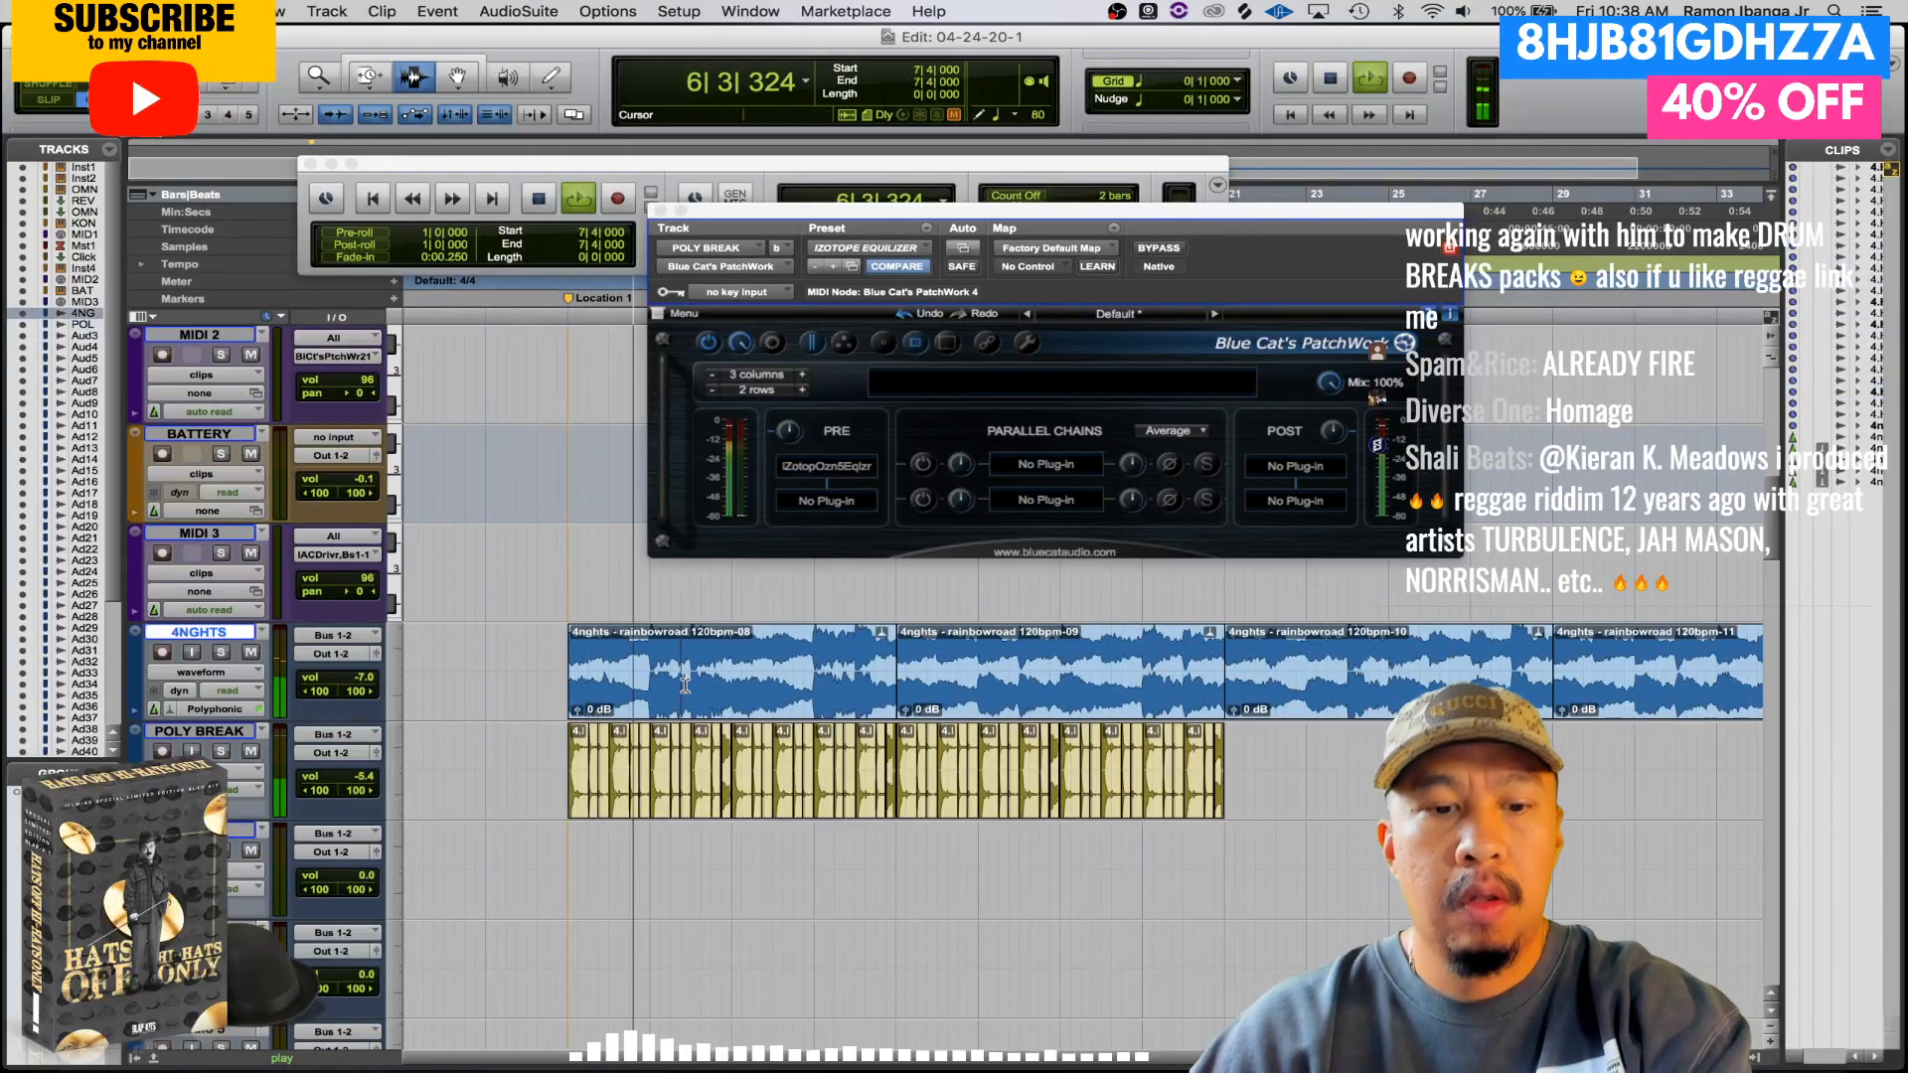
double_click(684, 684)
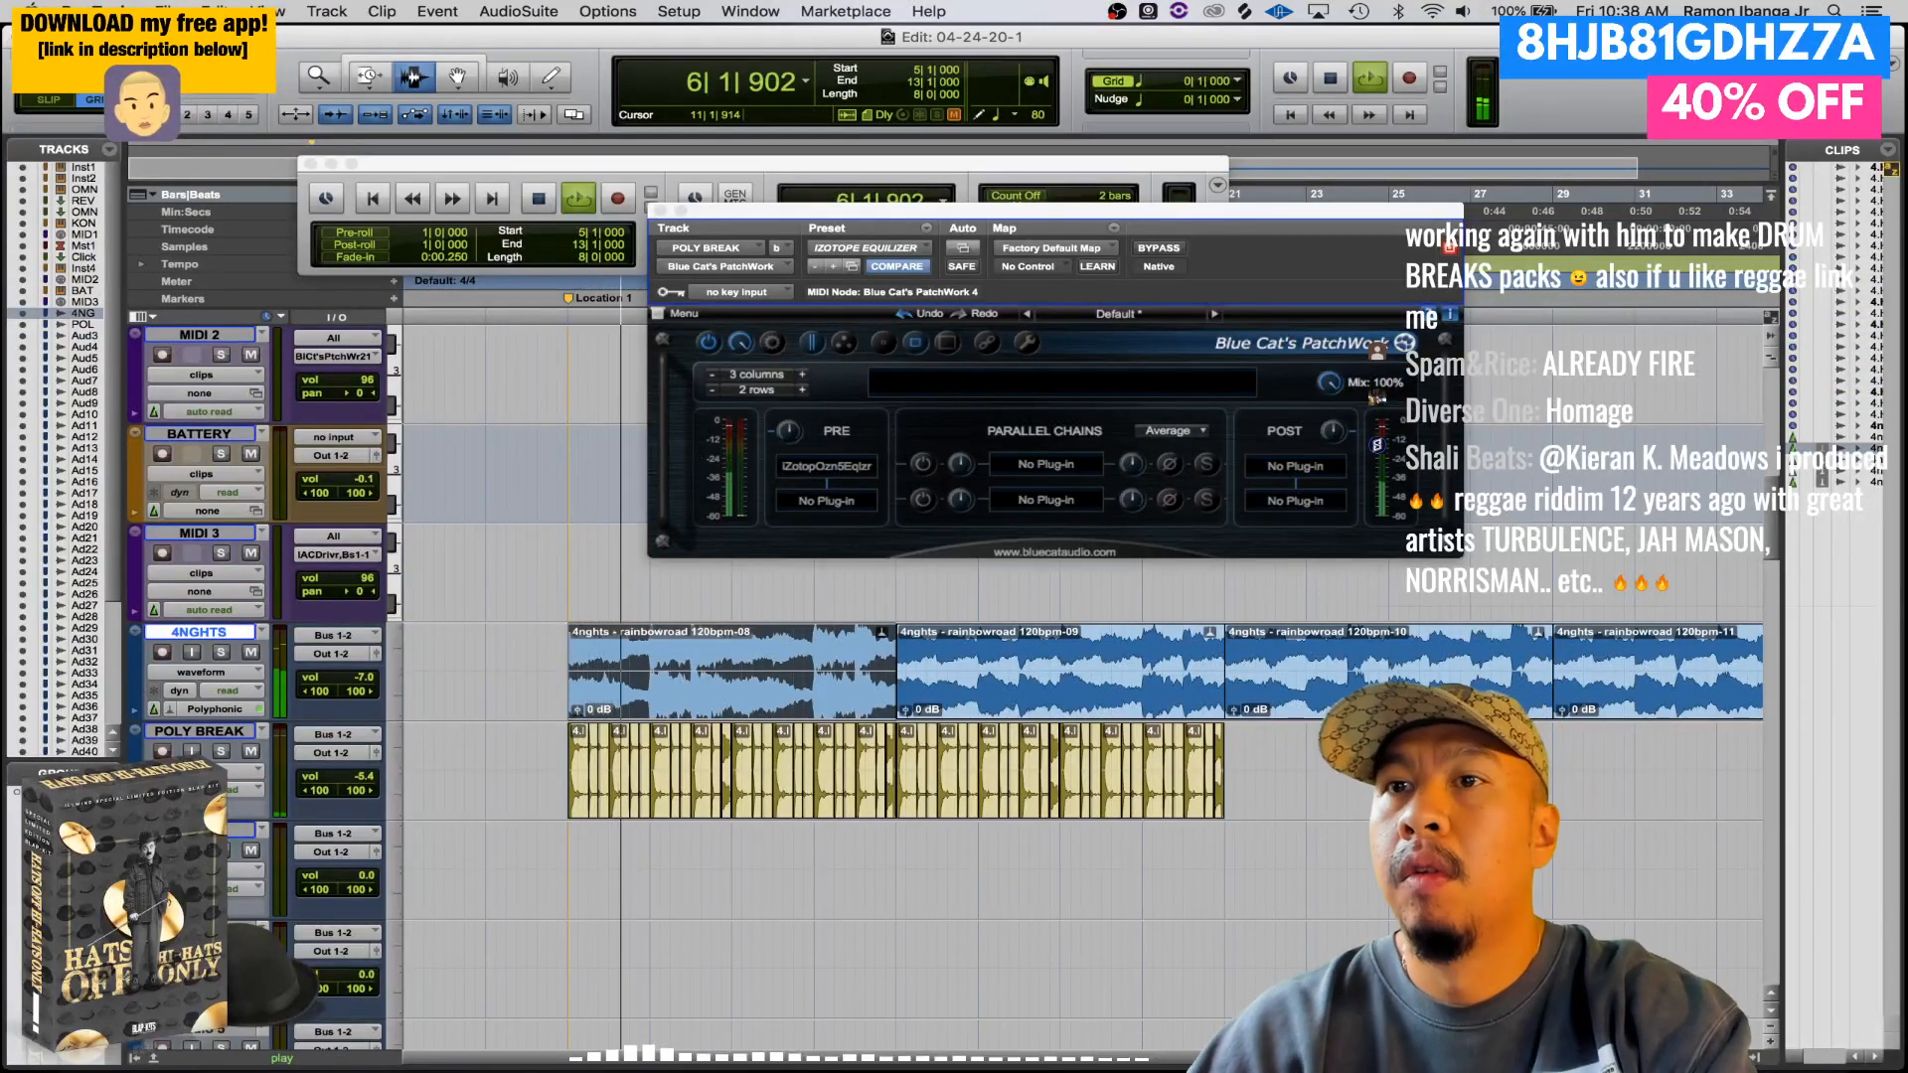
key("super+Tab")
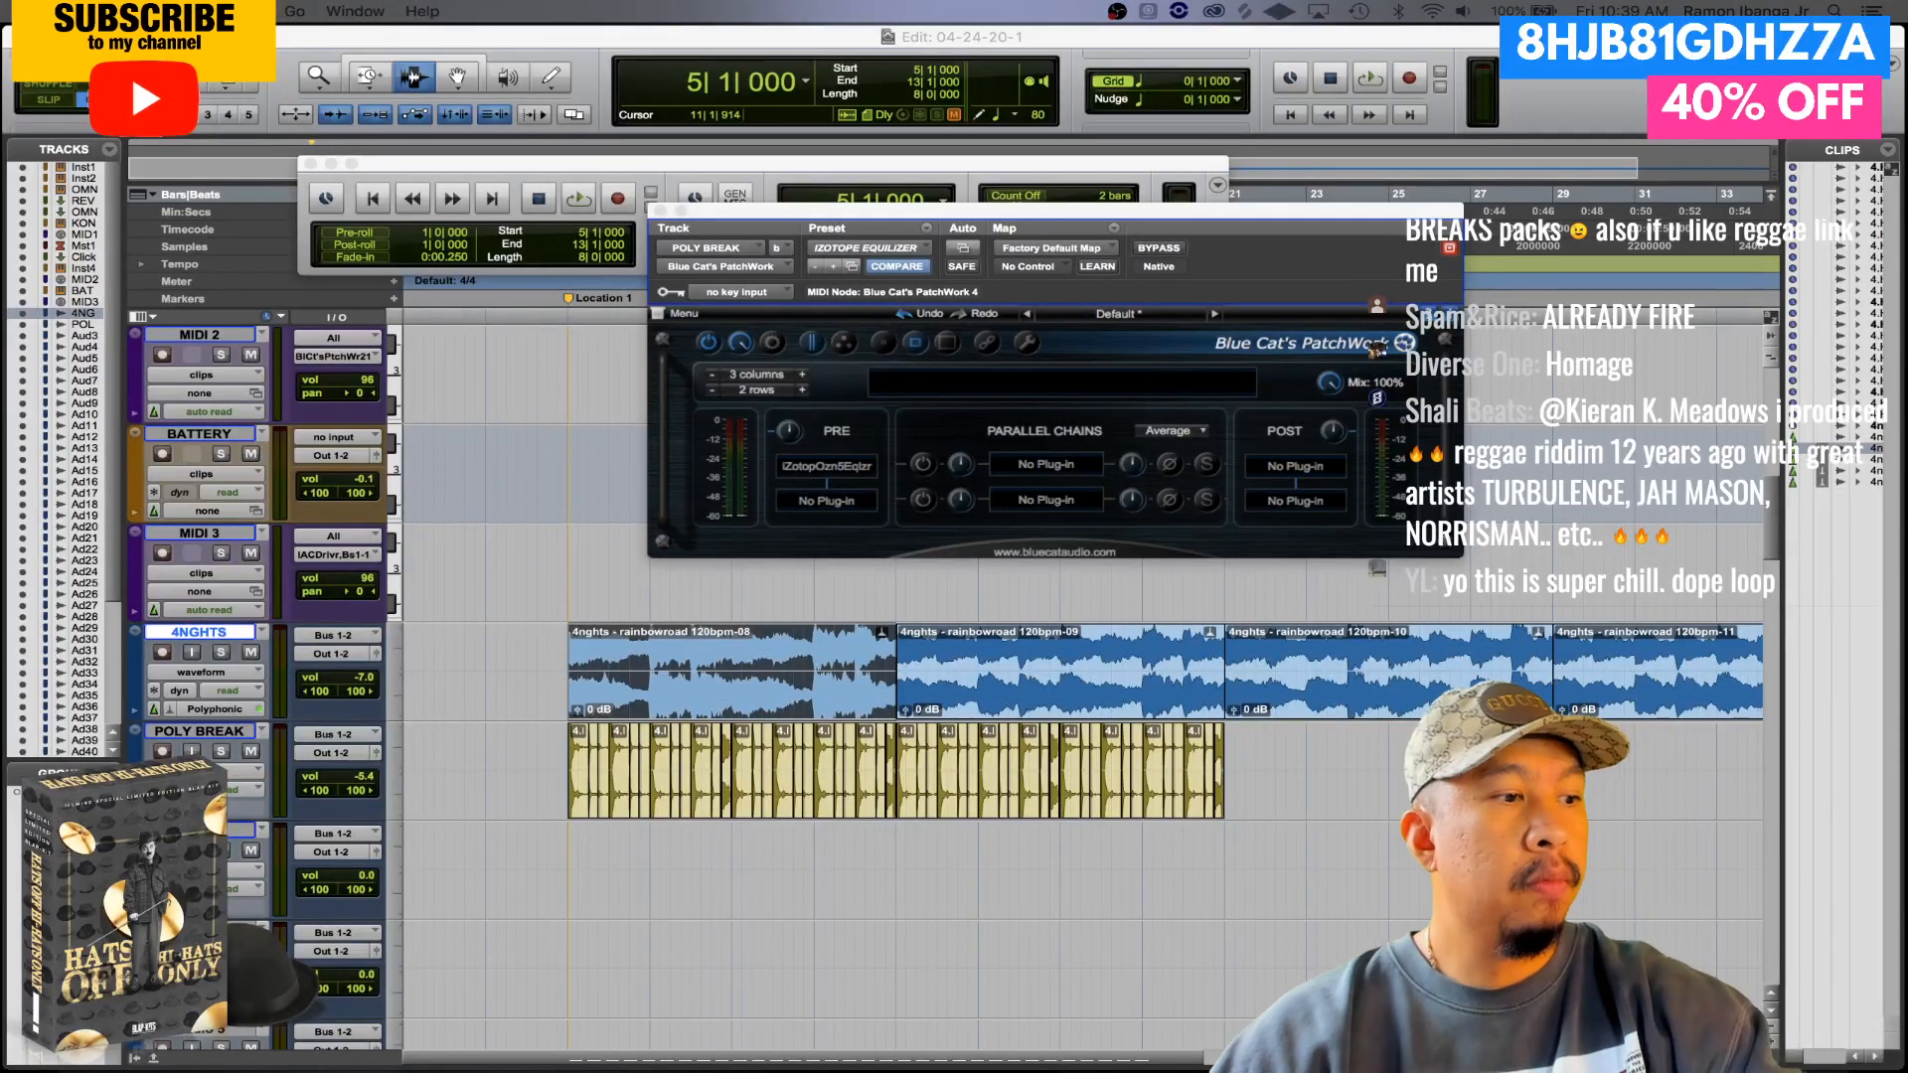
key("space")
key("XF86AudioLowerVolume")
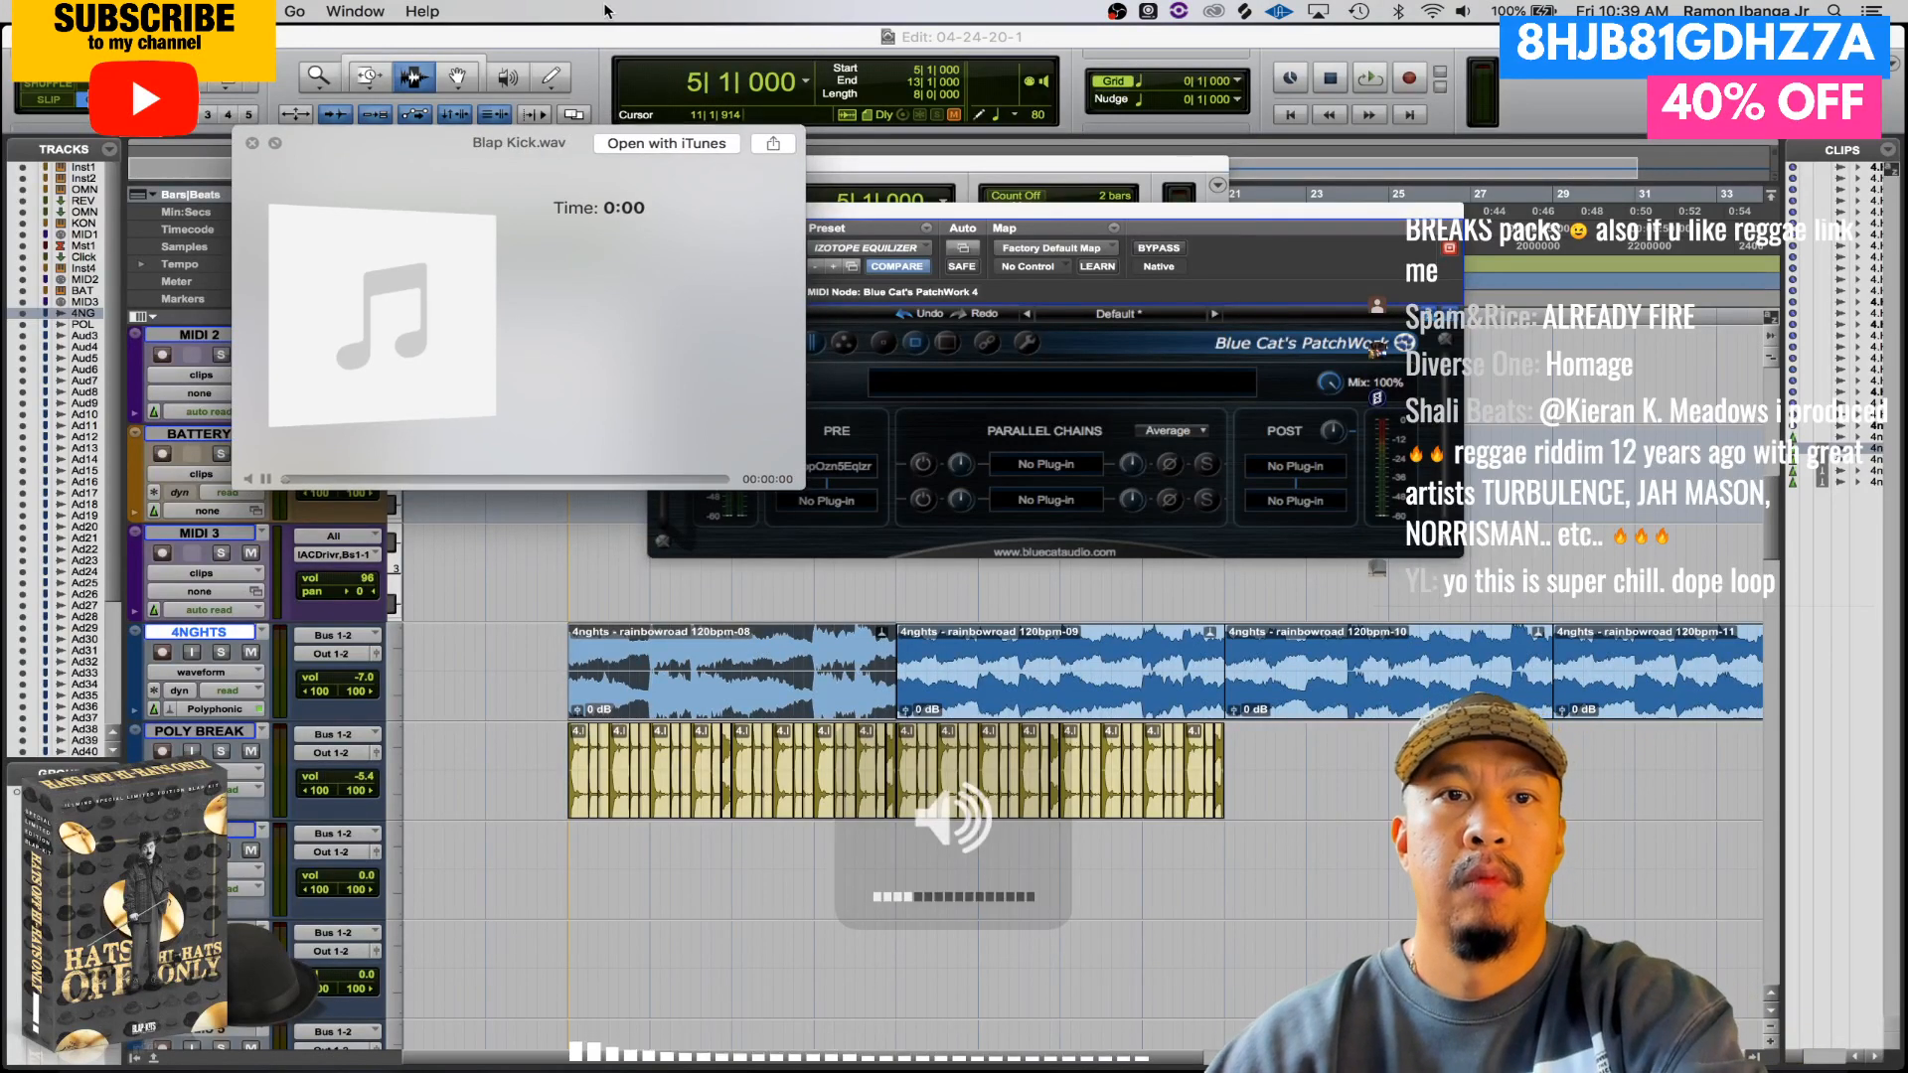
key("space")
left_click(616, 36)
key("space")
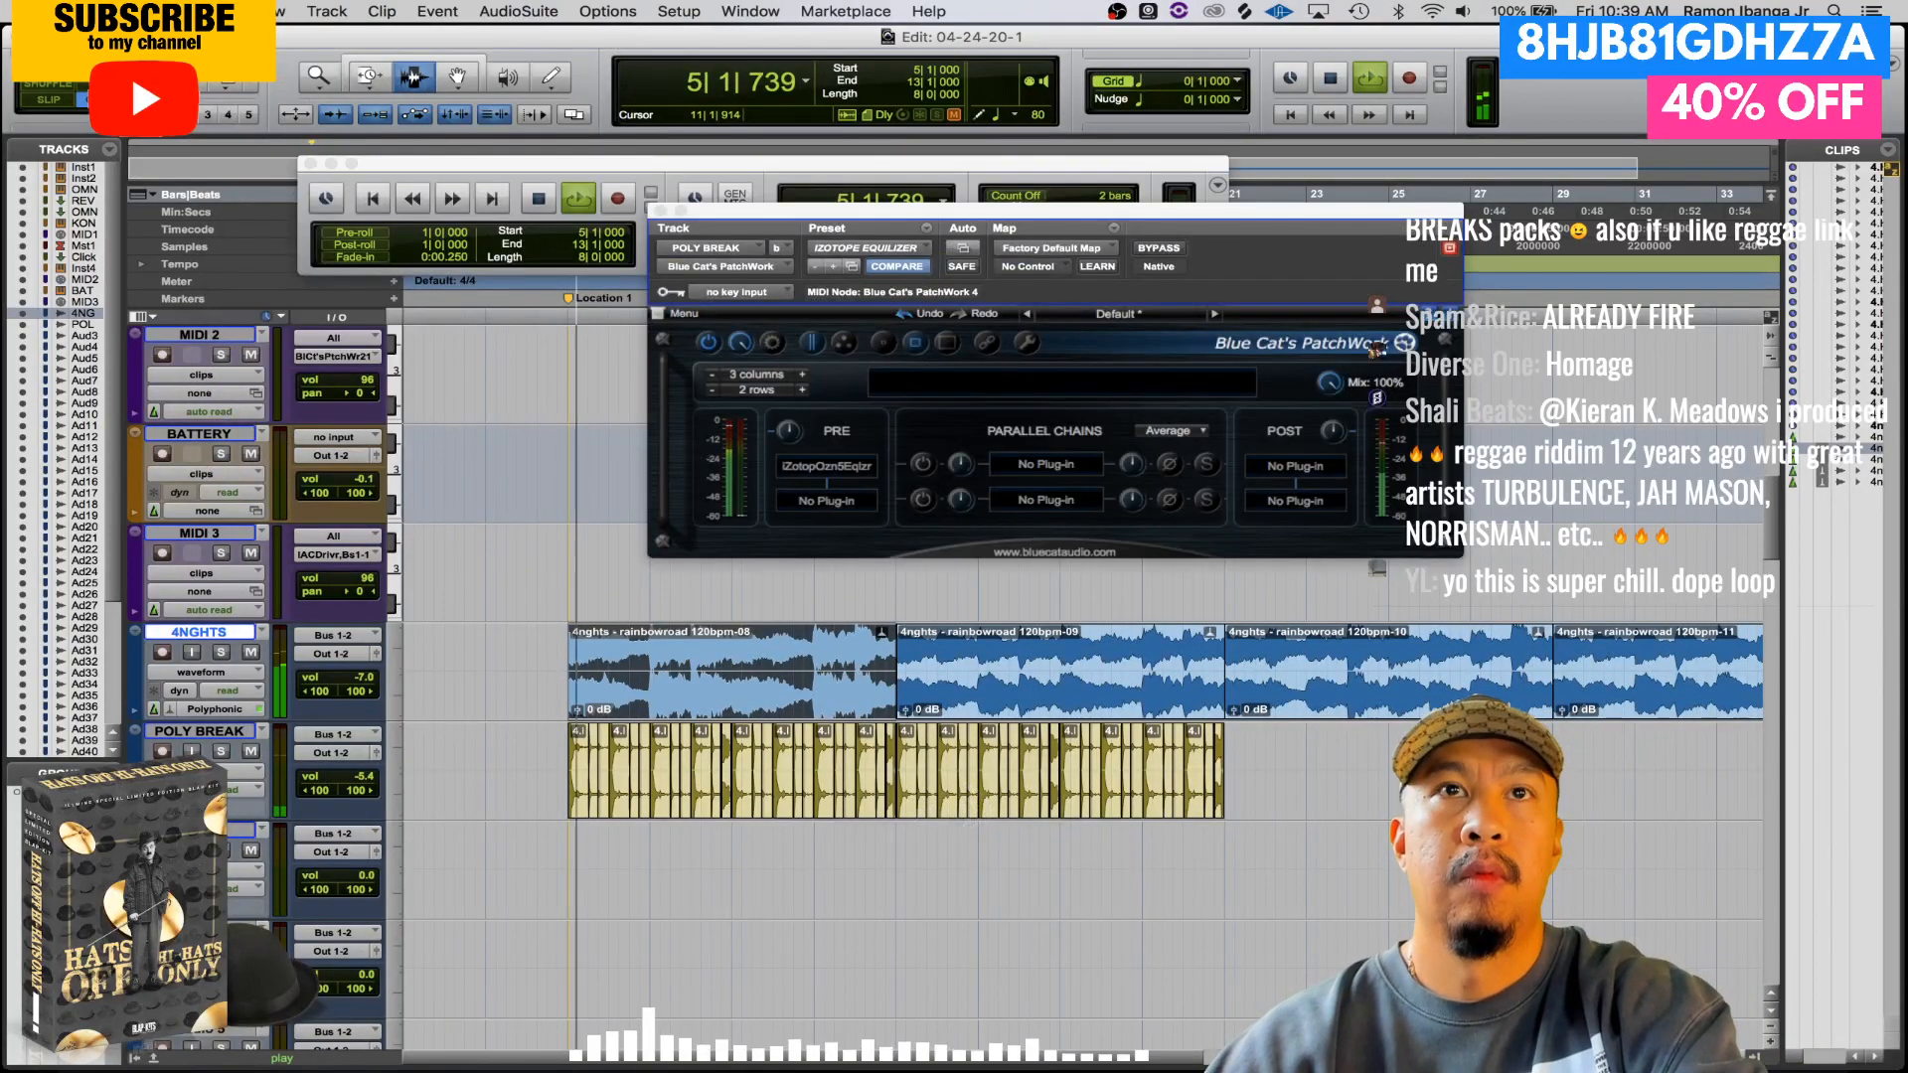
- Switch to Finder and audition the kick samples from Blap Kick.wav to Tricycle Kick.wav over the playing loop
key("super+Tab")
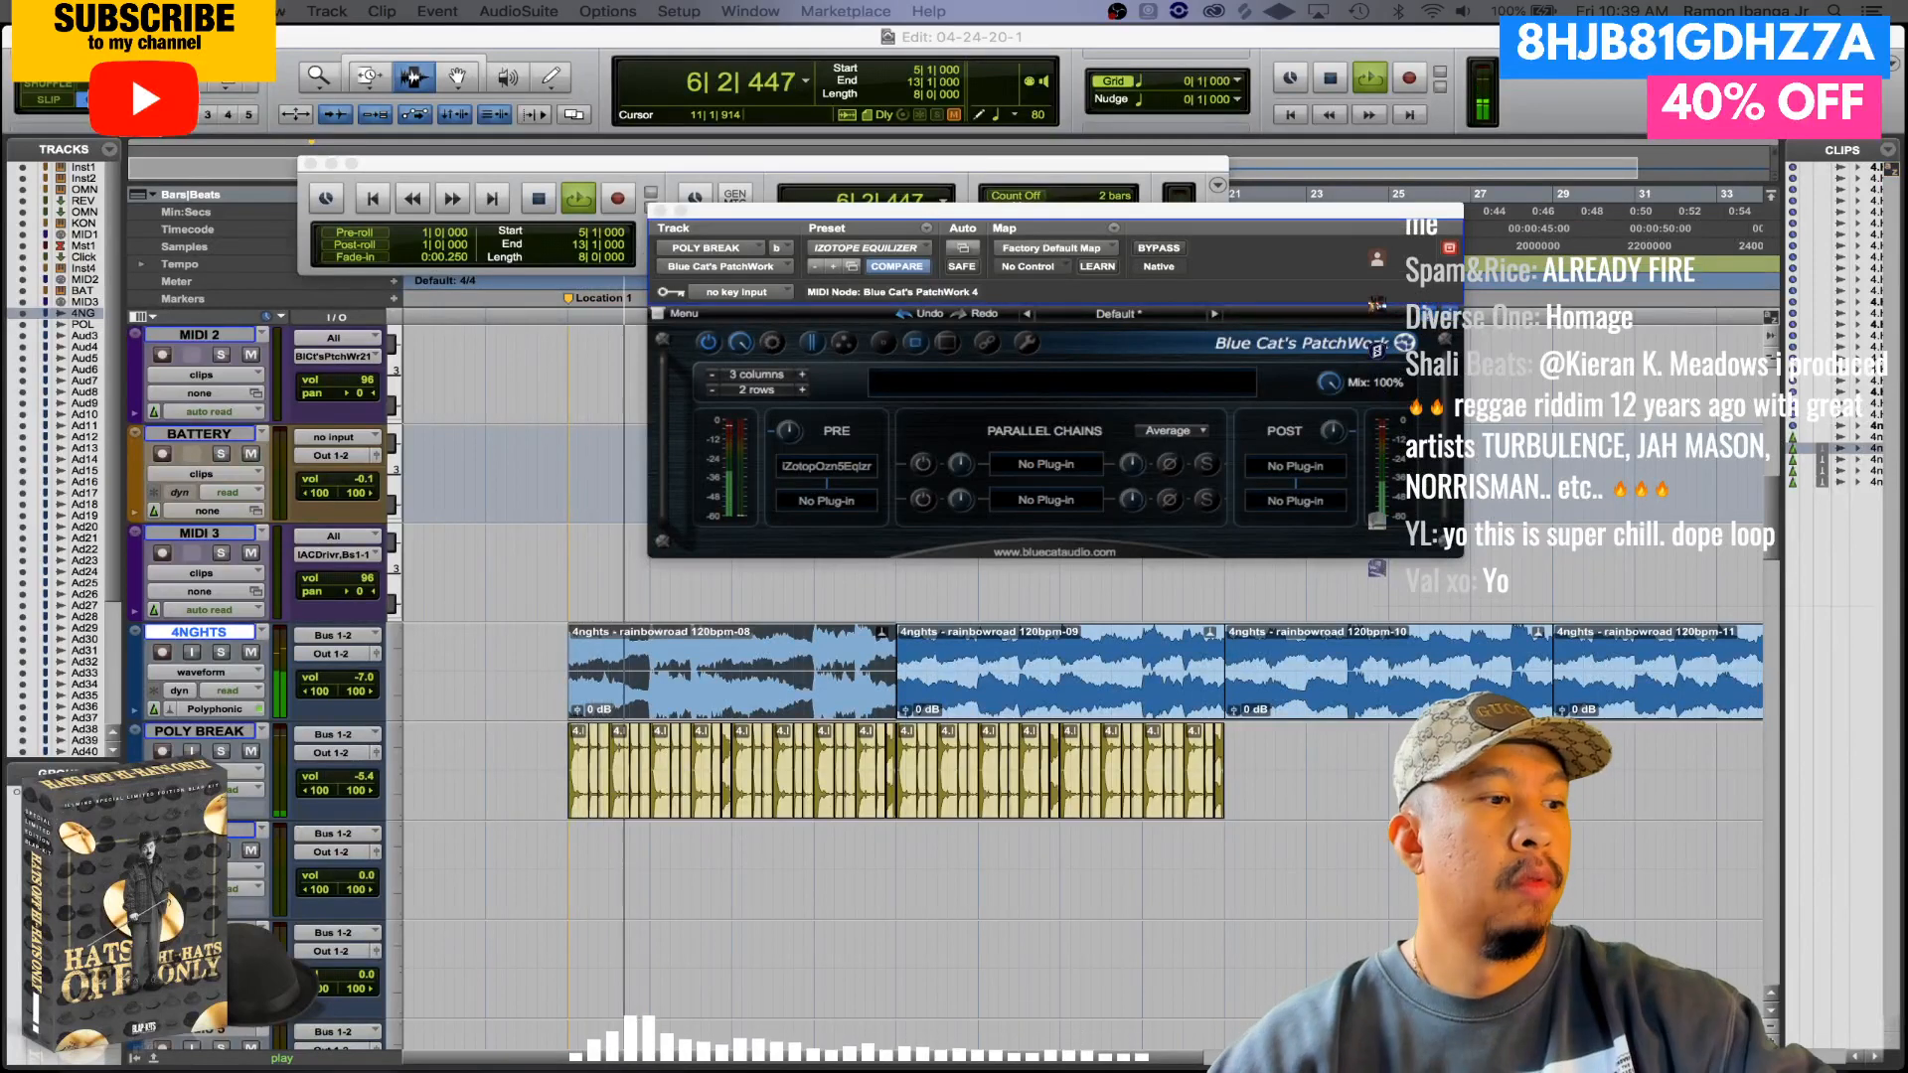
key("space")
key("XF86AudioLowerVolume")
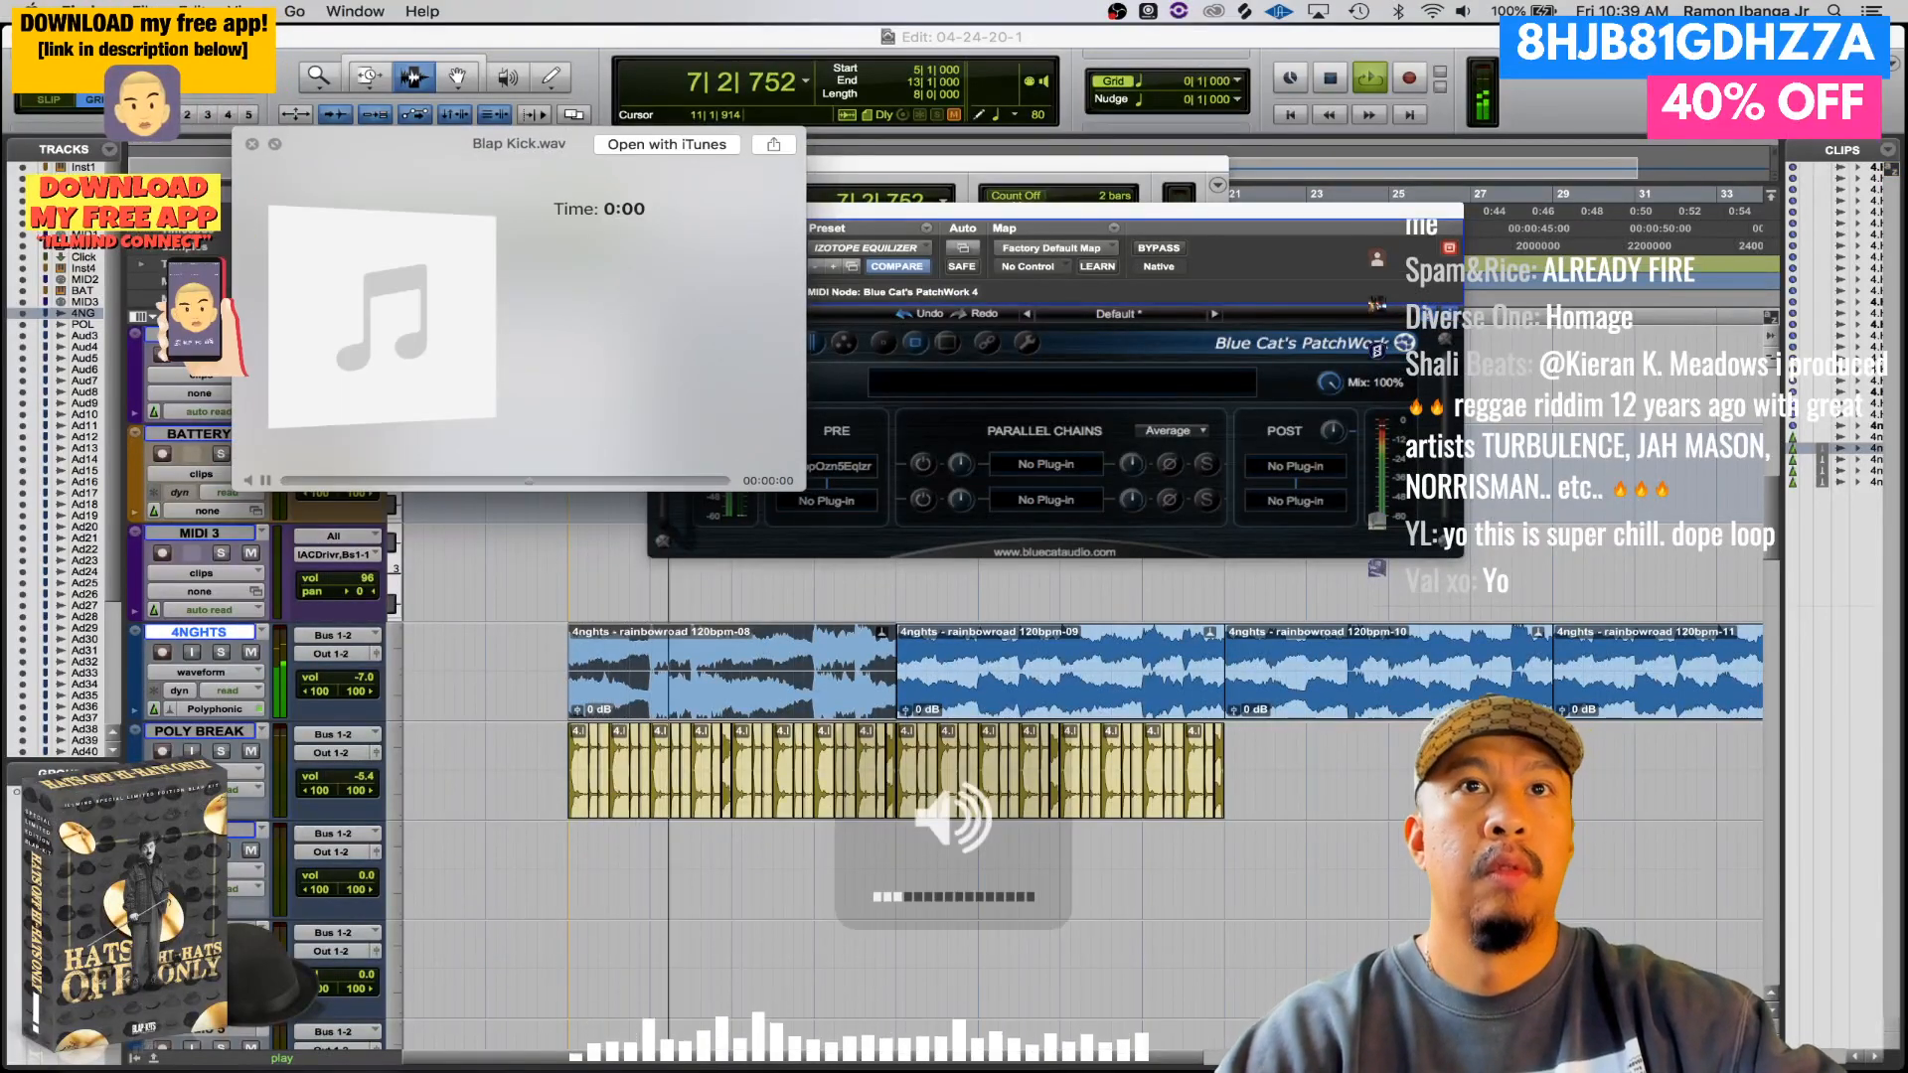
key("Down")
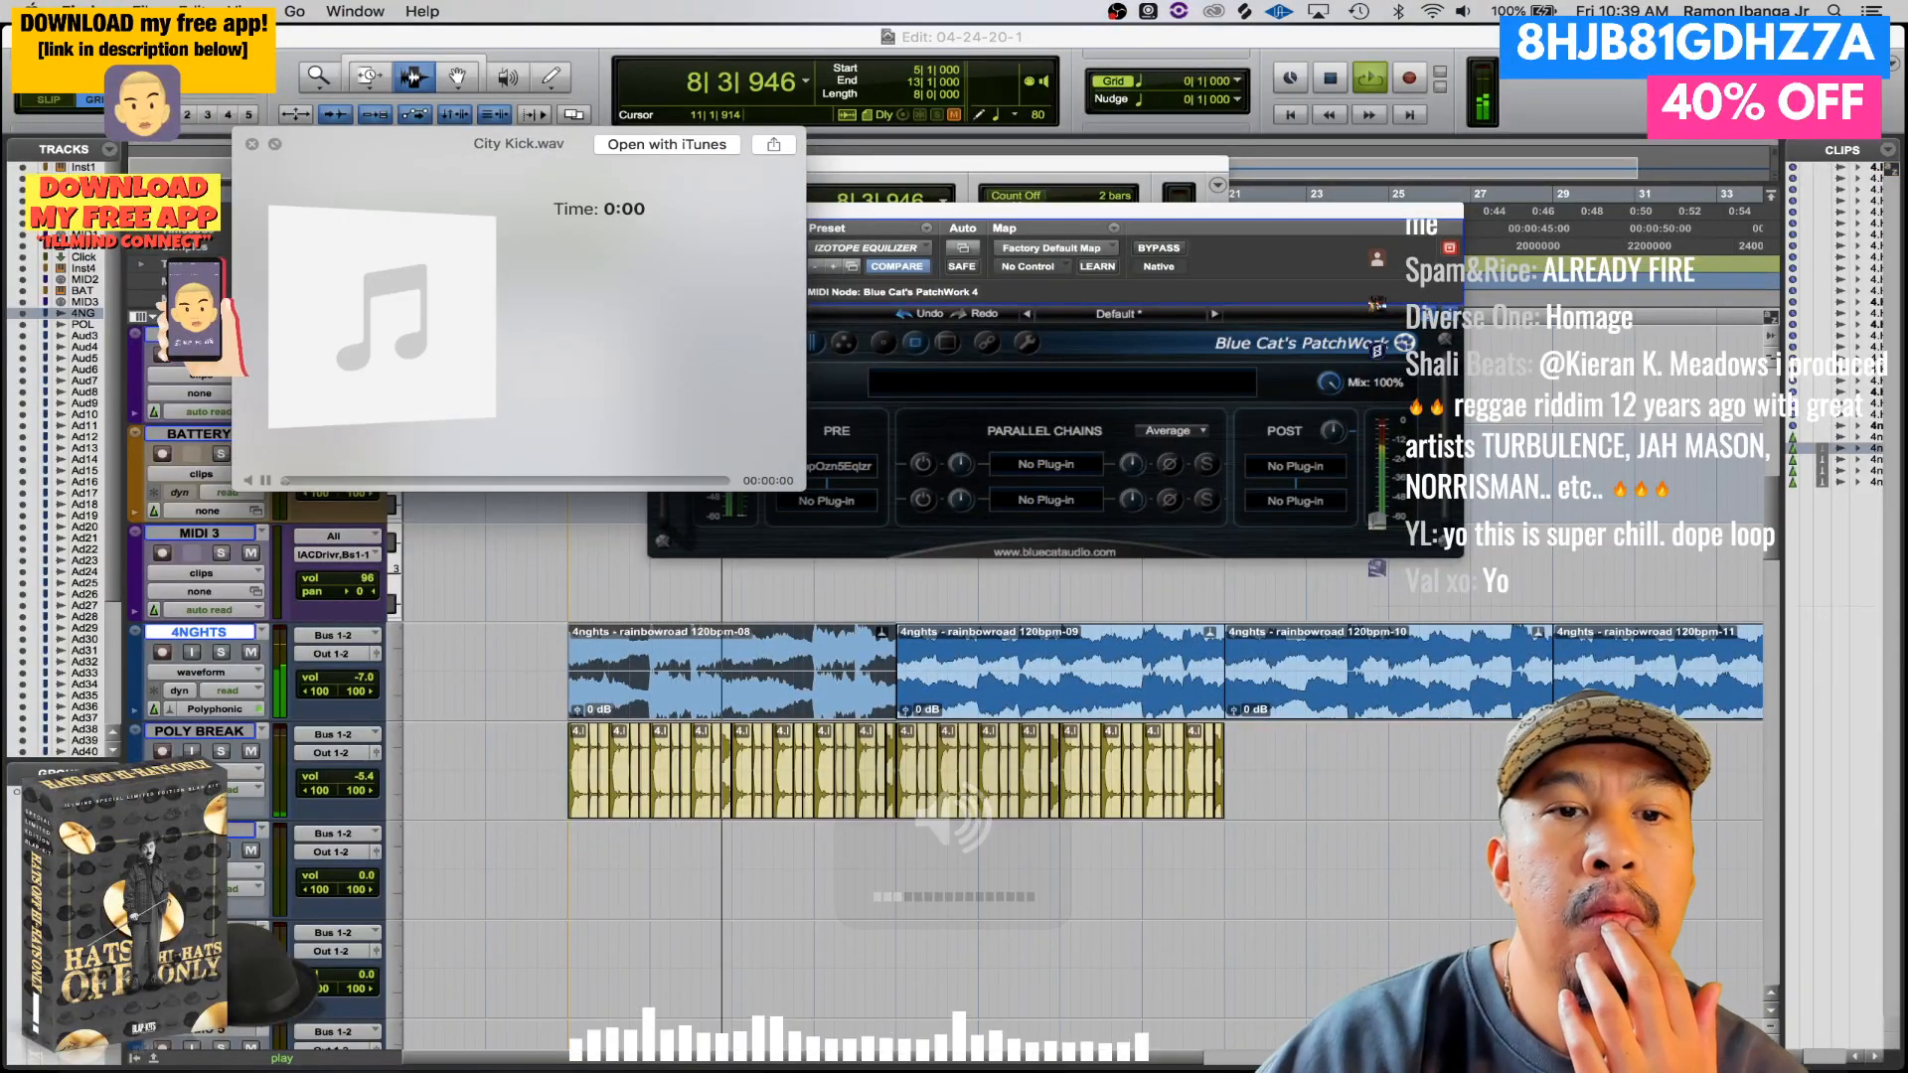
key("Down")
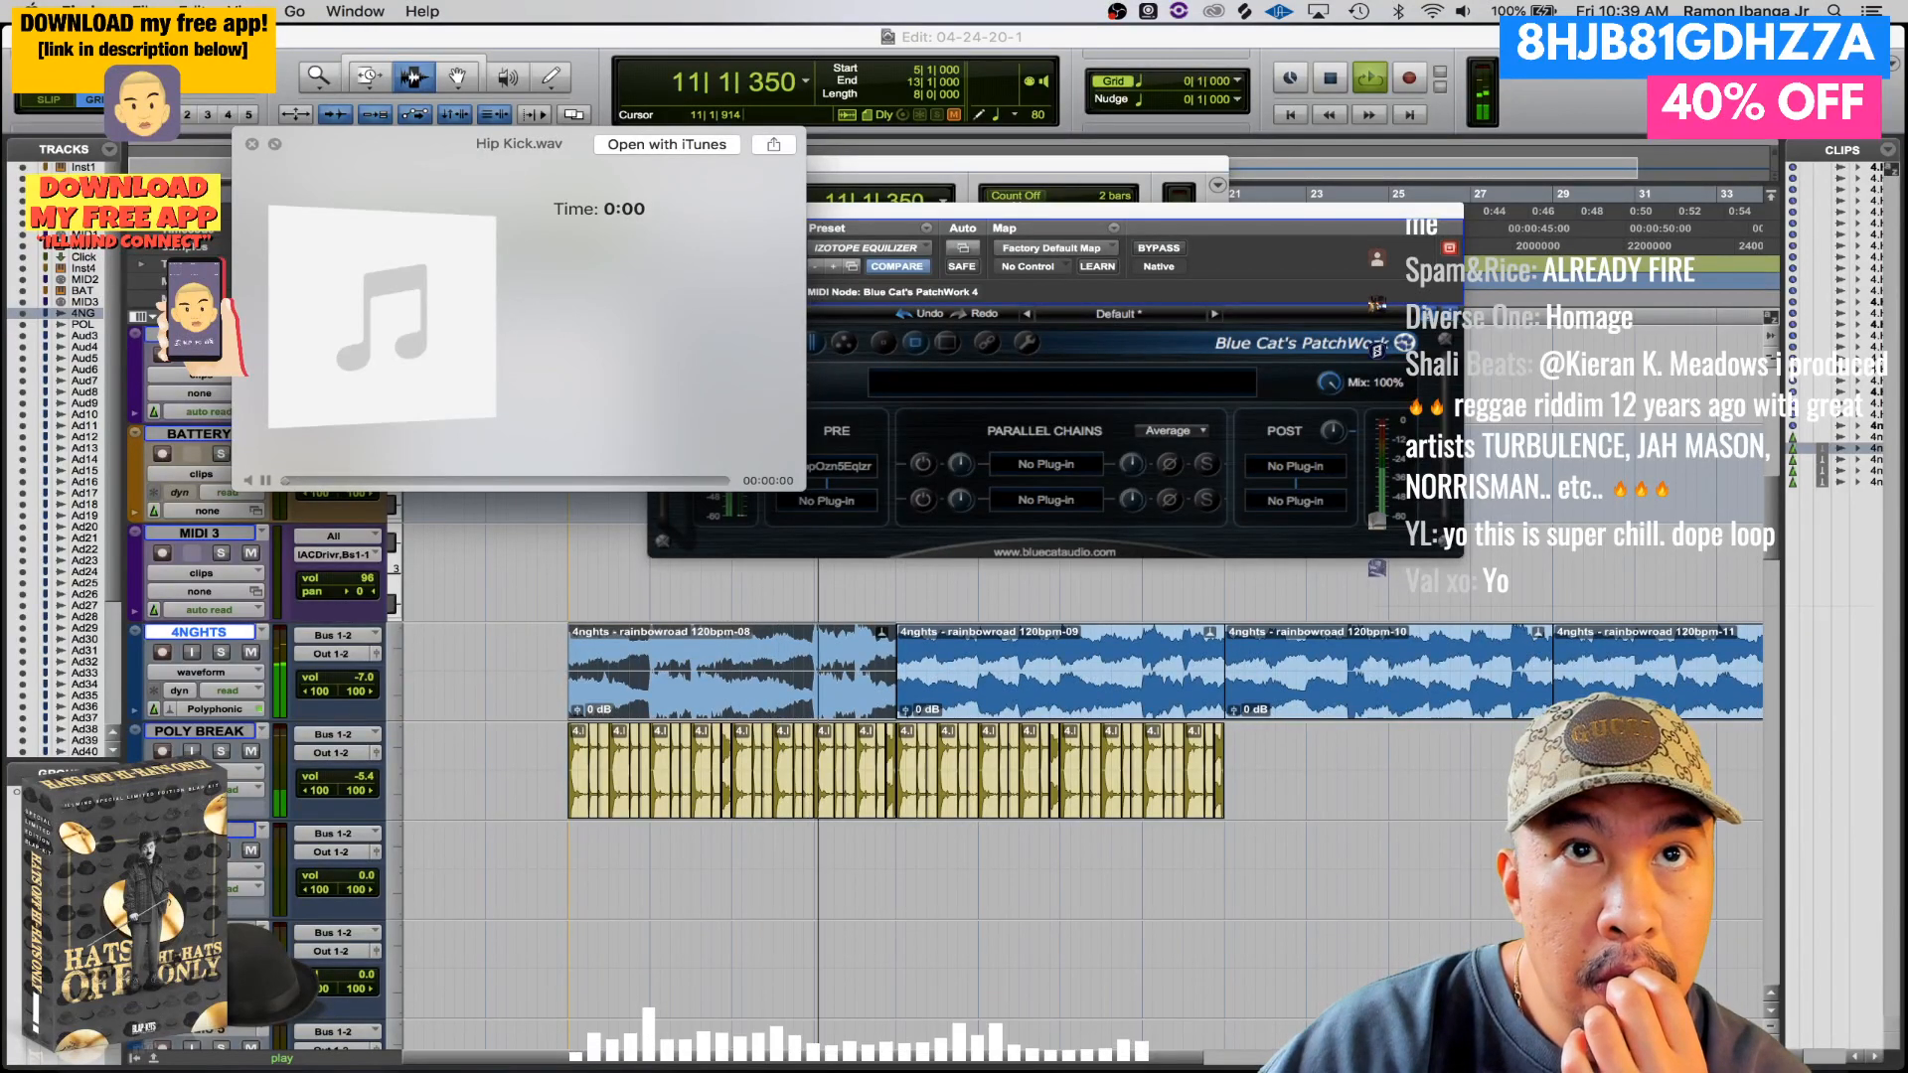
key("Down")
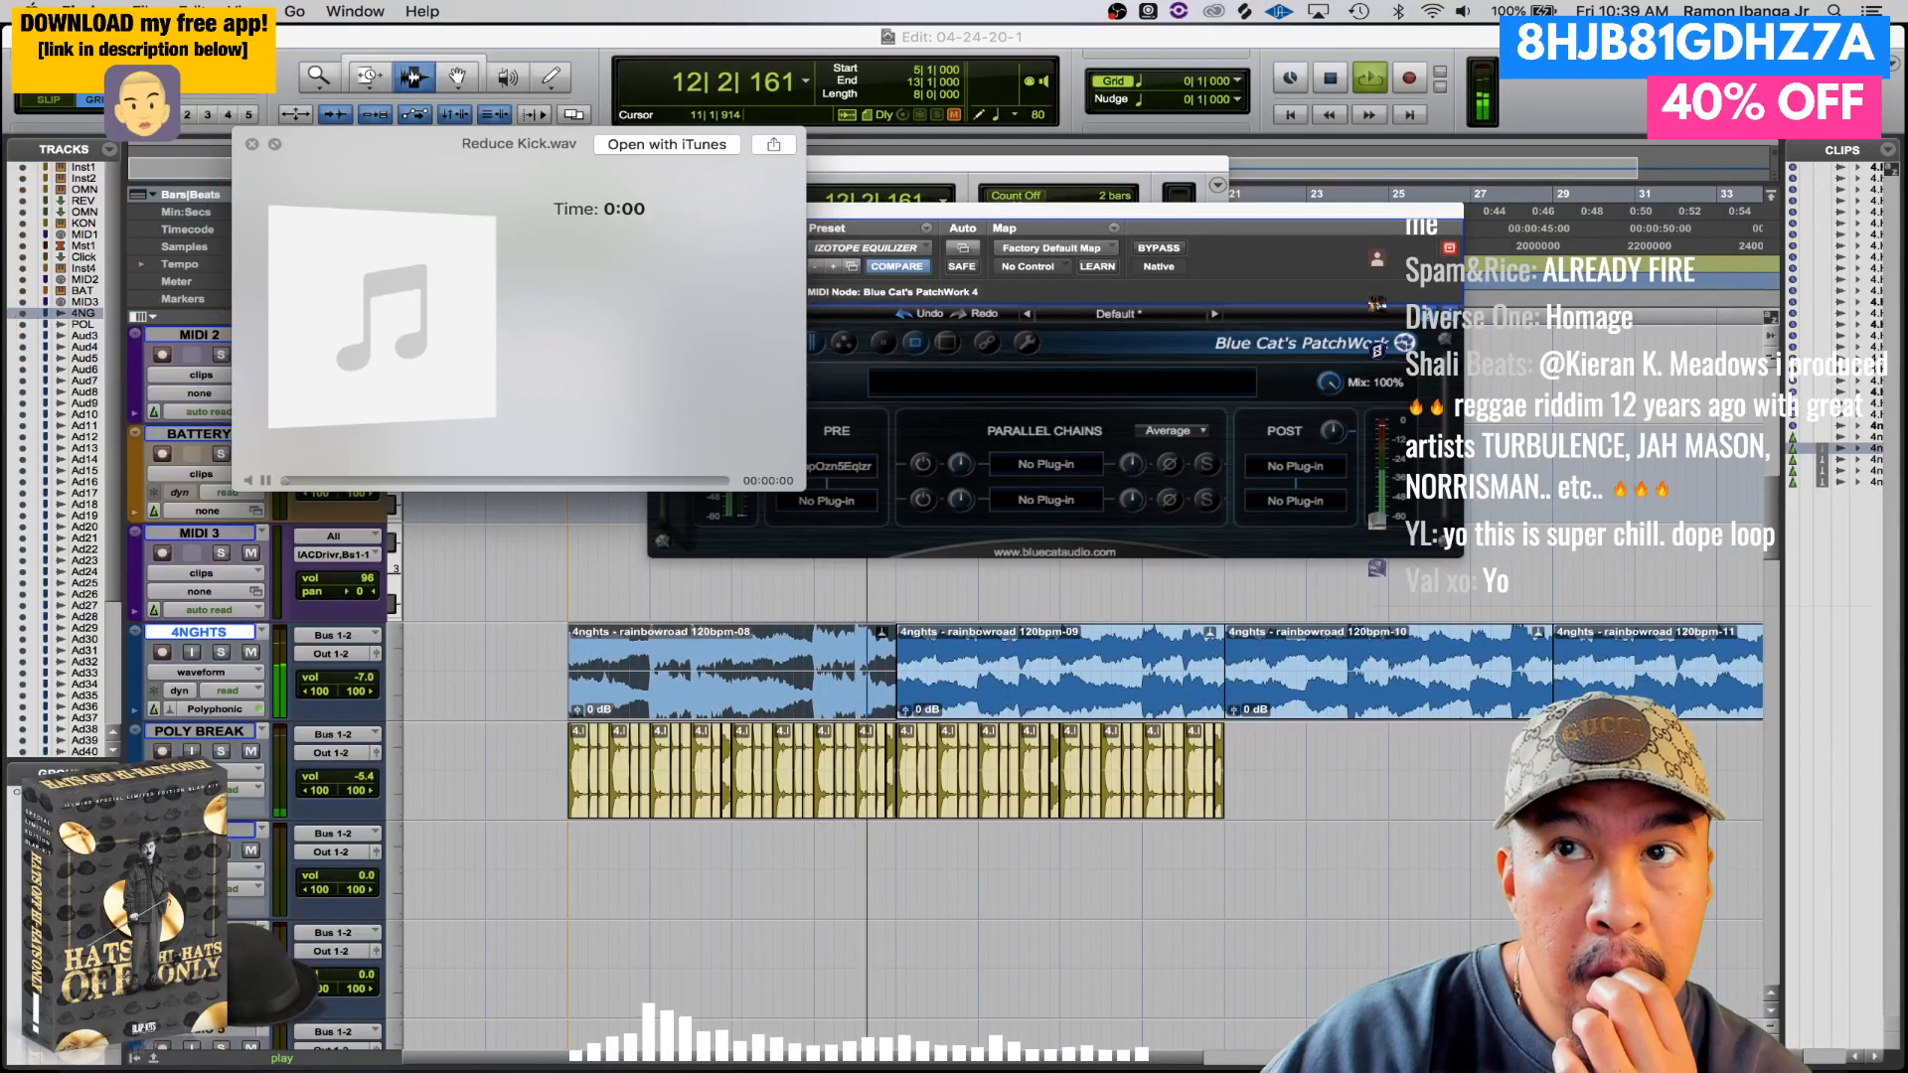
key("Down")
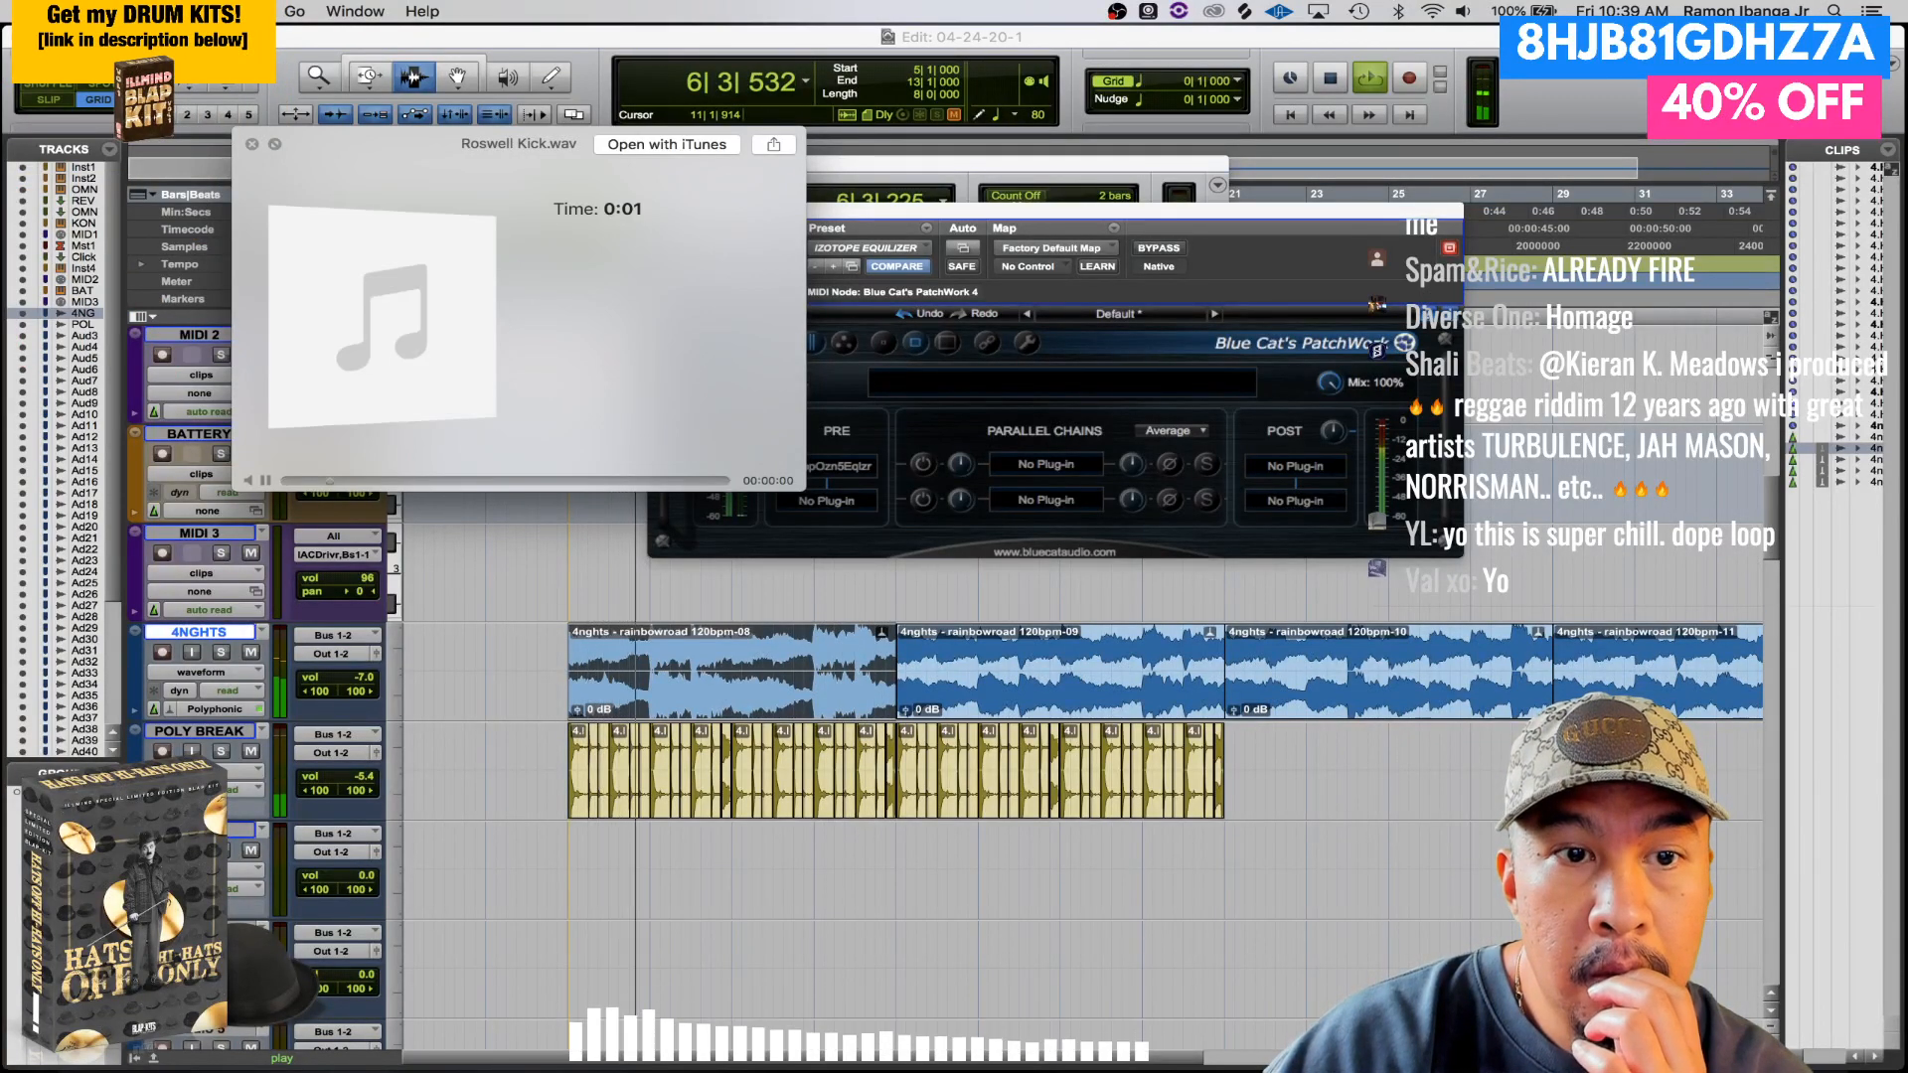
key("Down")
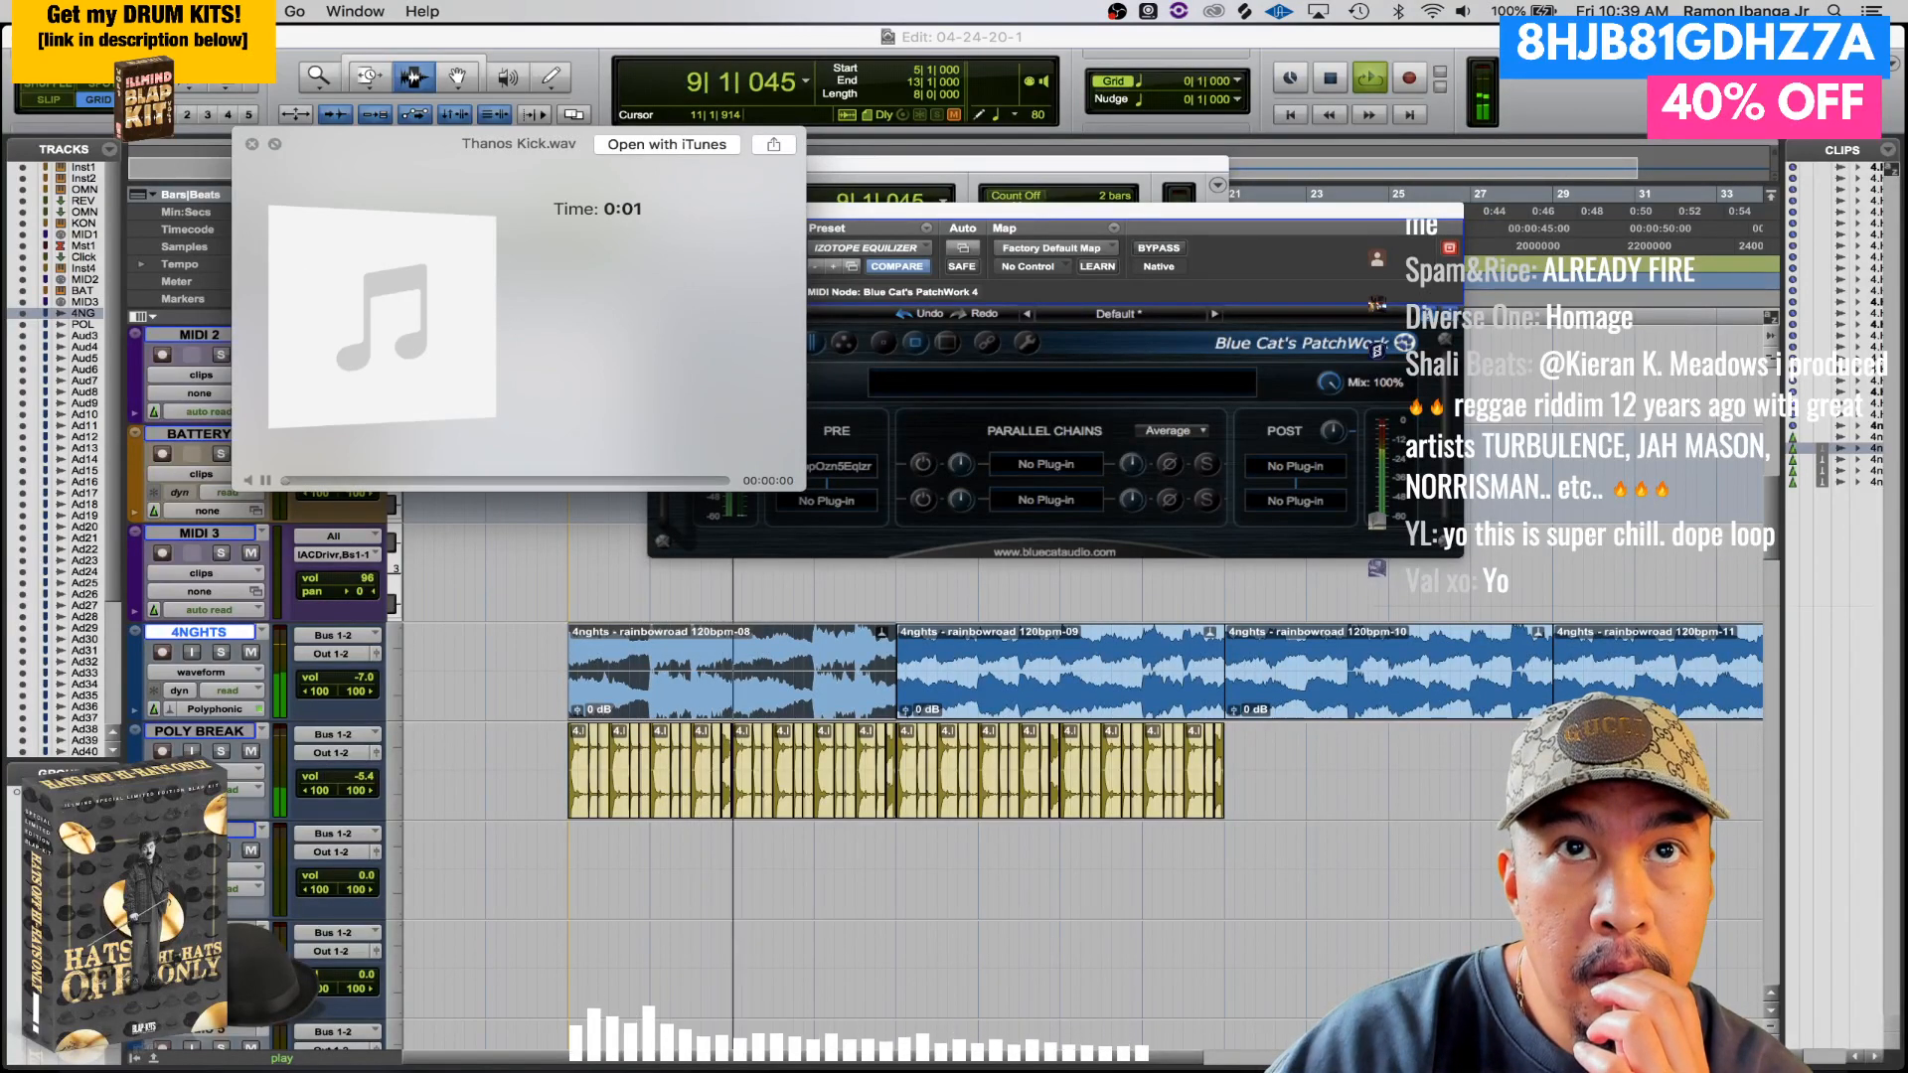
key("Down")
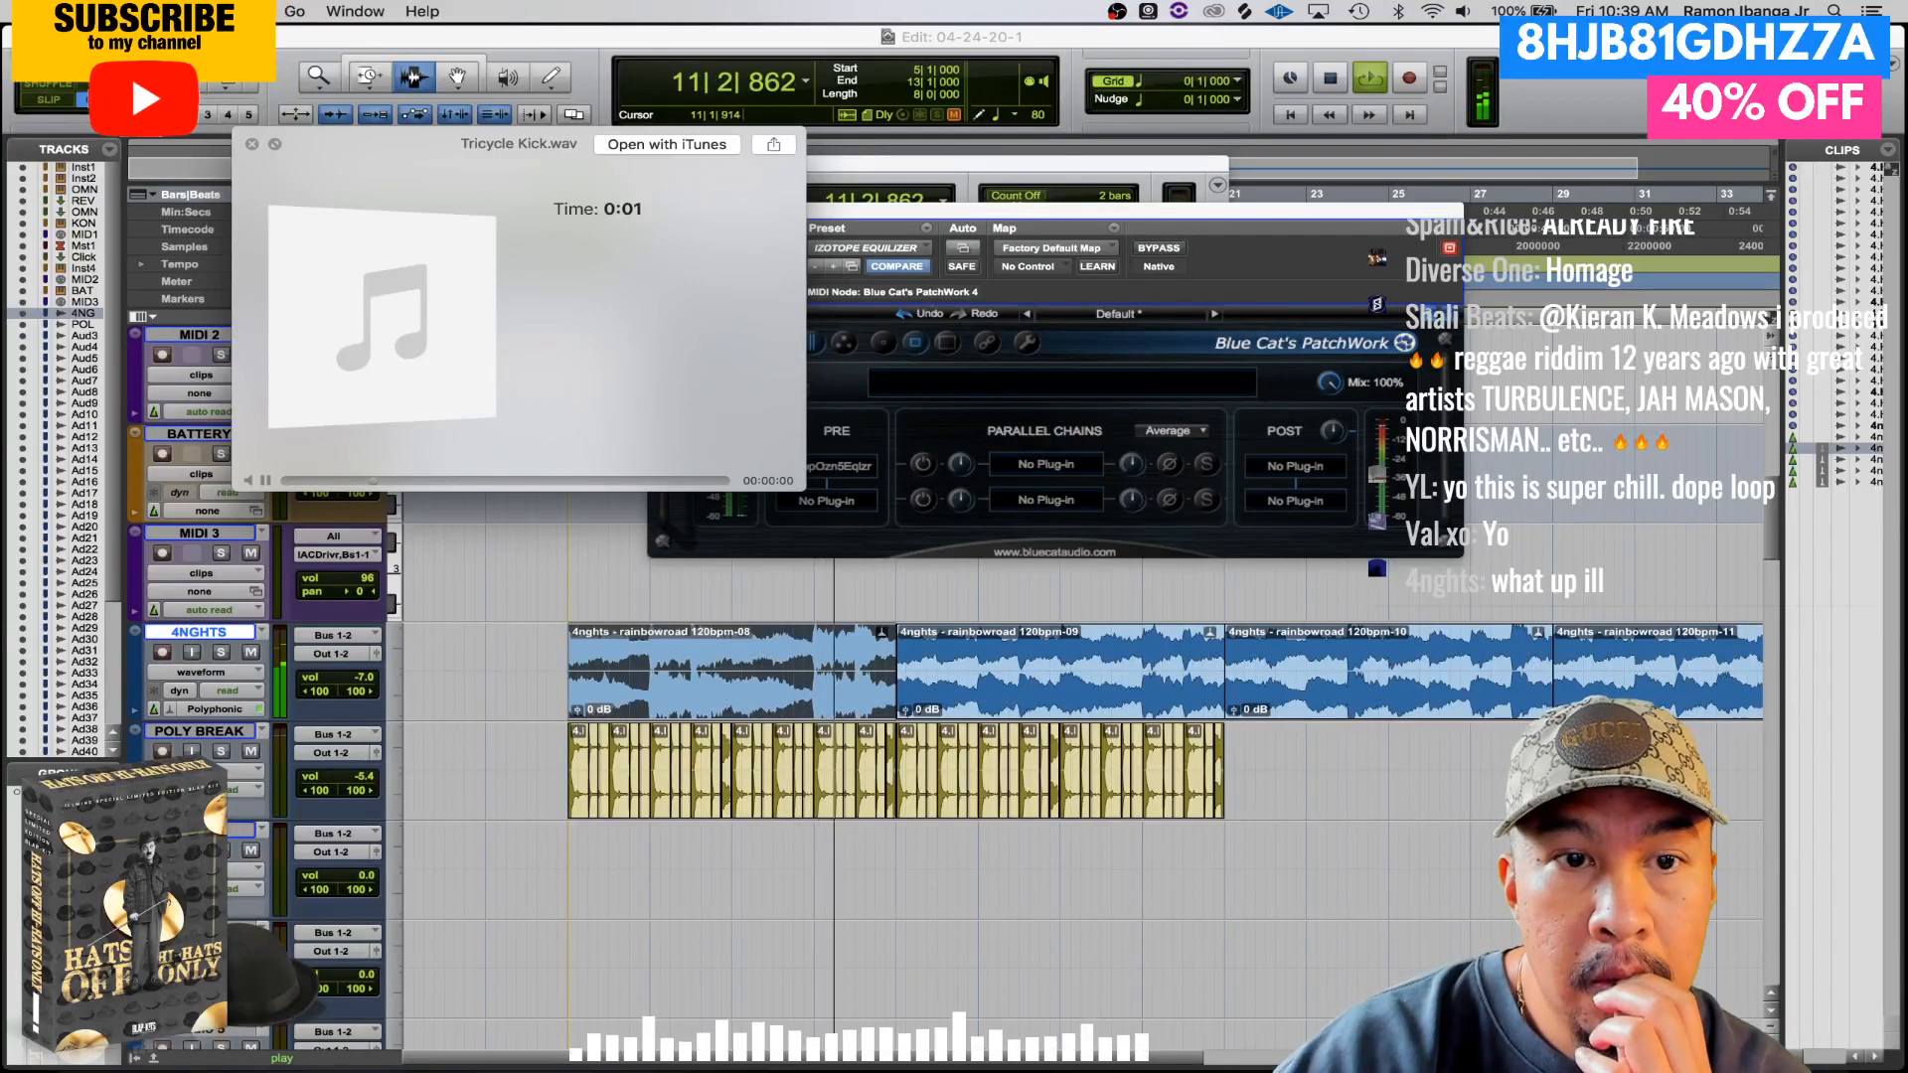
key("Up")
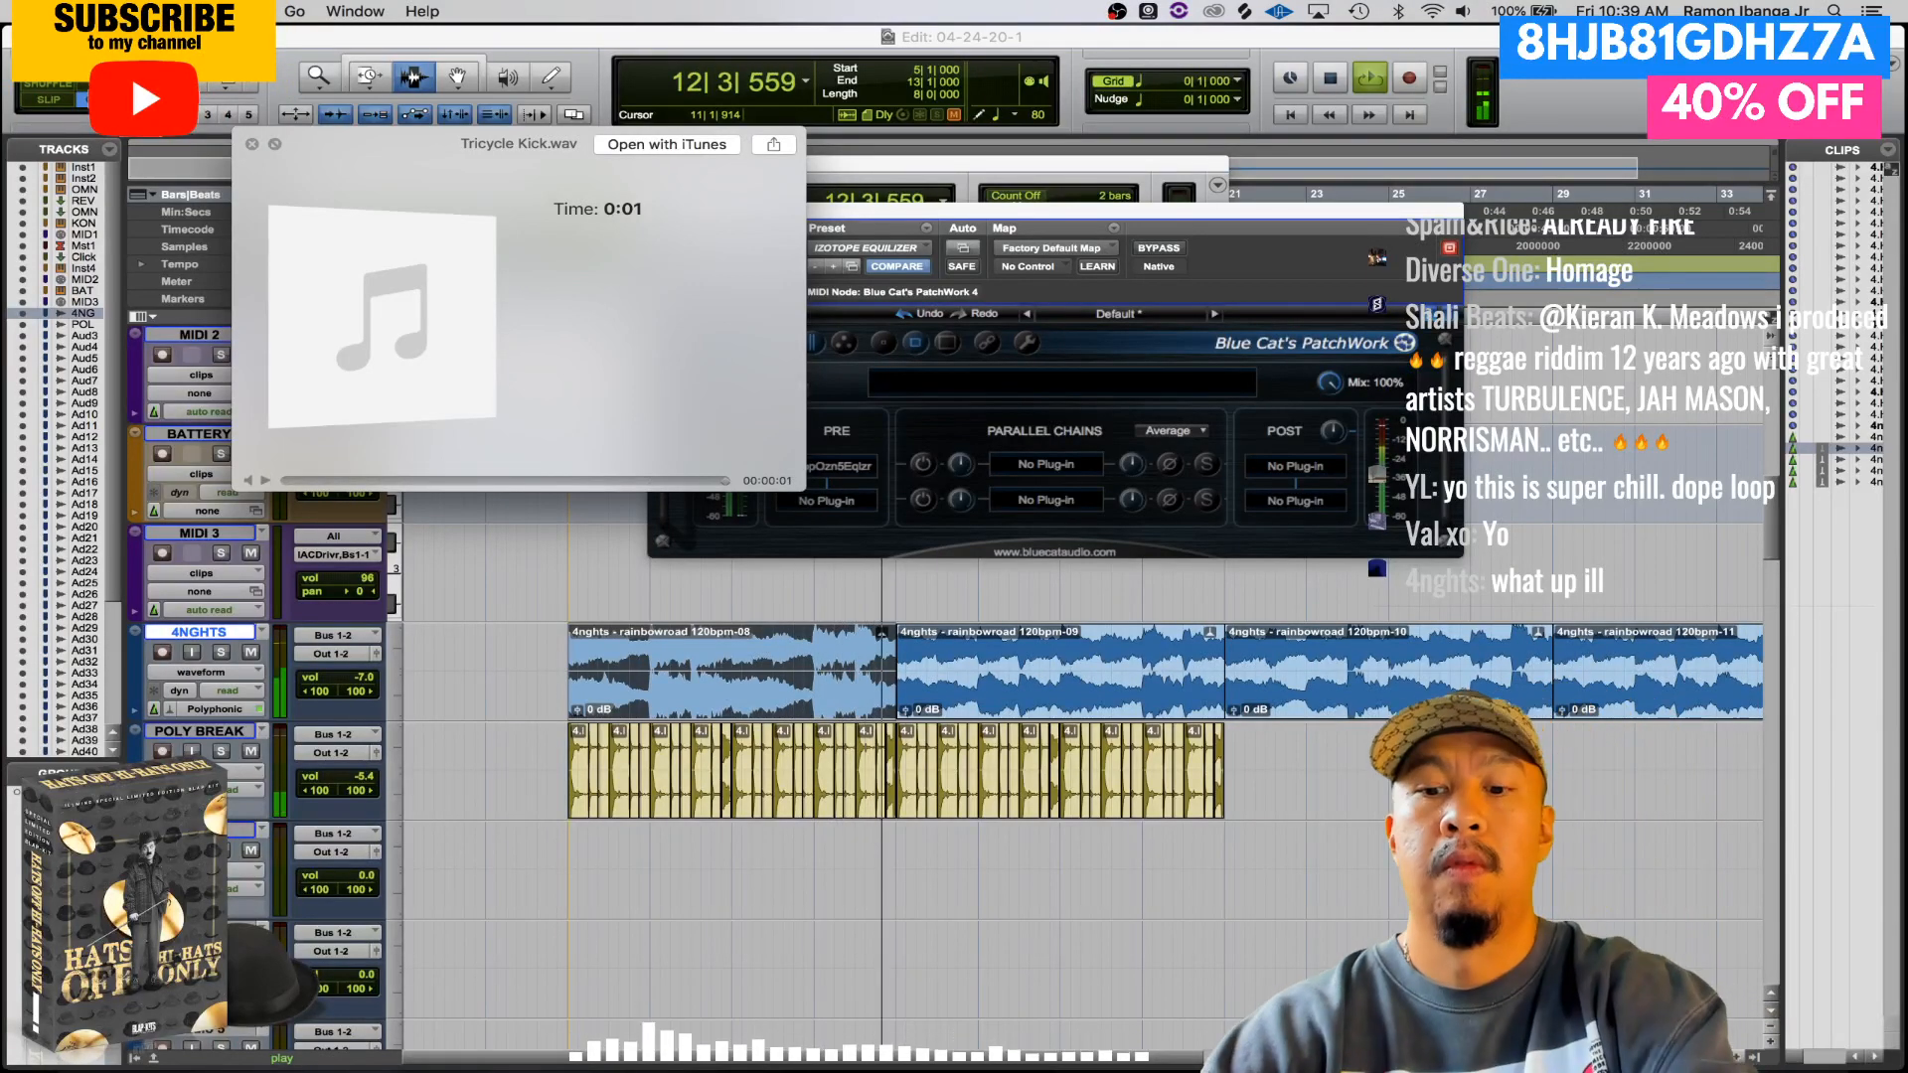
- Place Tricycle Kick.wav at bar 5 on the empty audio track below POLY BREAK and set that track's volume to -7.3 dB
key("space")
left_click_drag(552, 395, 576, 881)
left_click(350, 876)
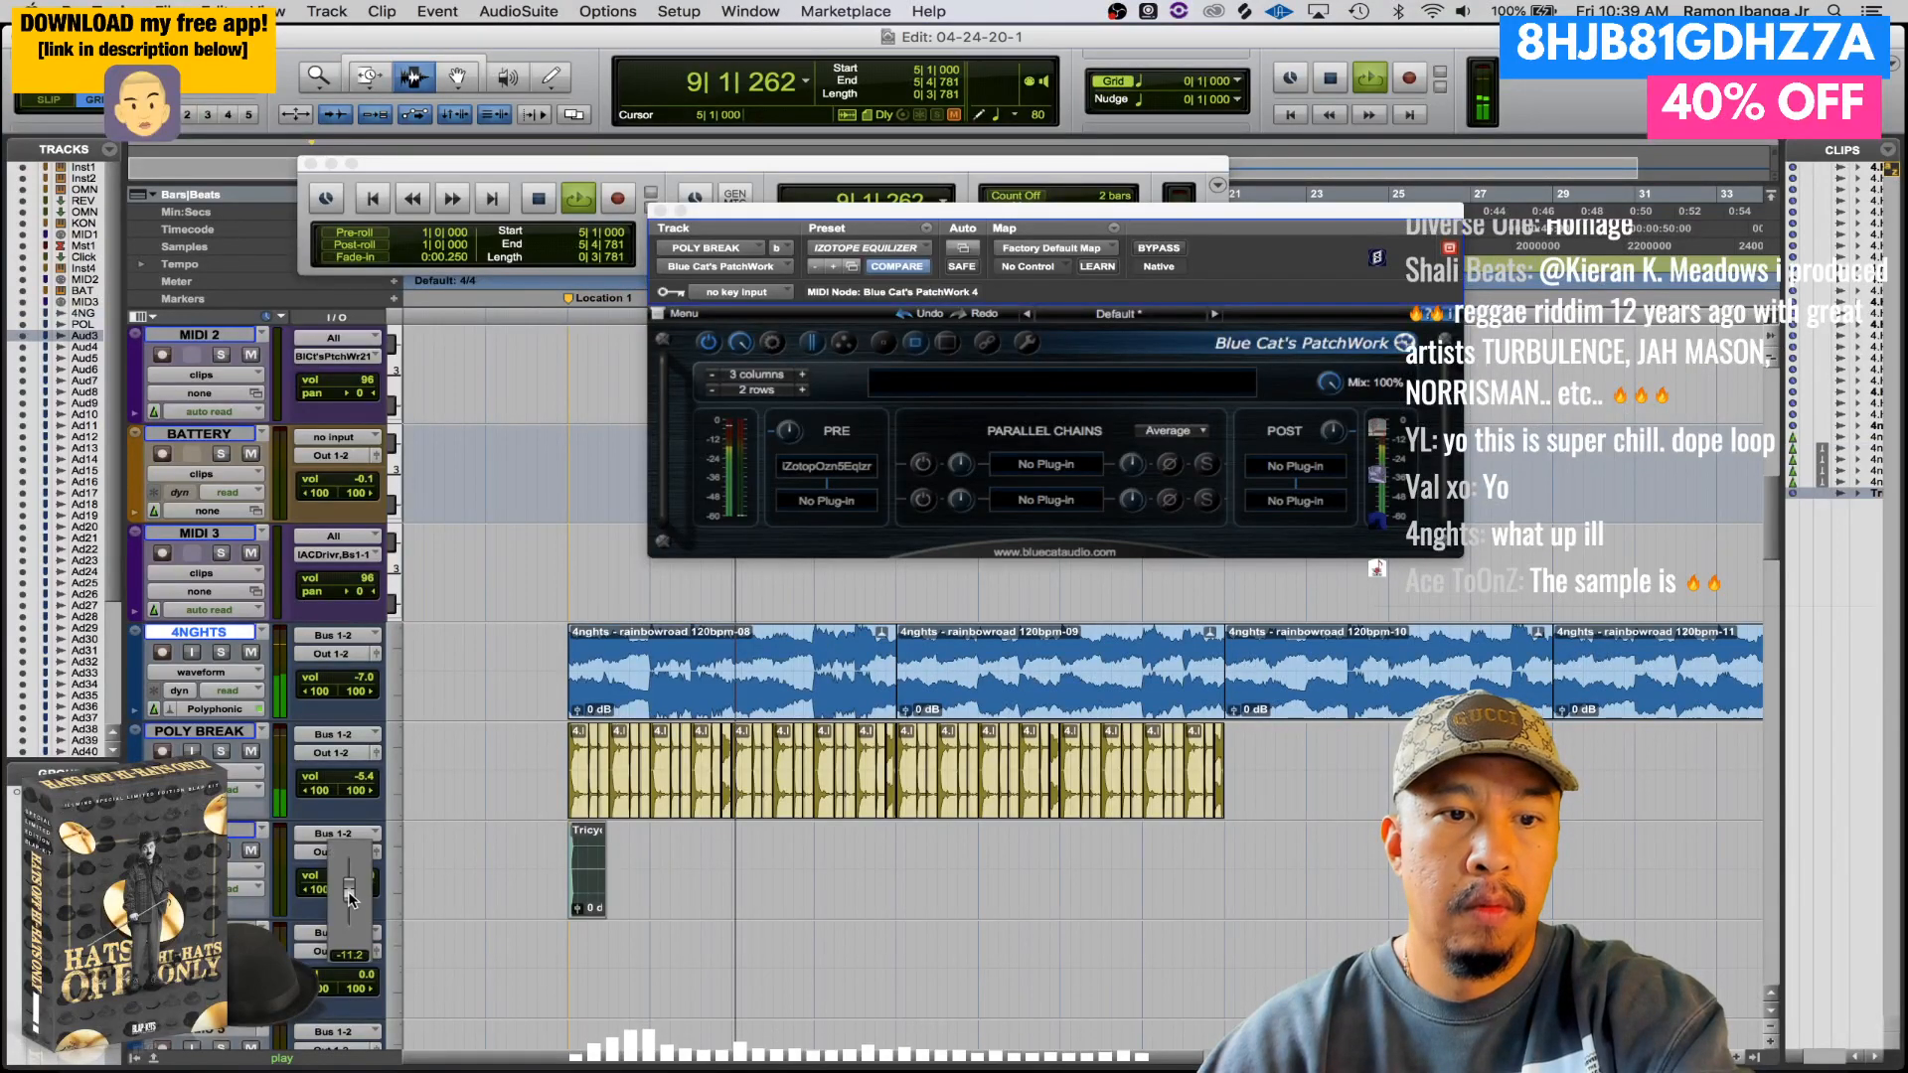
left_click_drag(350, 898, 350, 889)
key("space")
key("space")
key("space")
- Repeat the kick every bar from bar 5 through bar 8 and add extra kicks on beats 2 and 4 of bar 8
left_click(628, 862)
key("t")
key("t")
key("t")
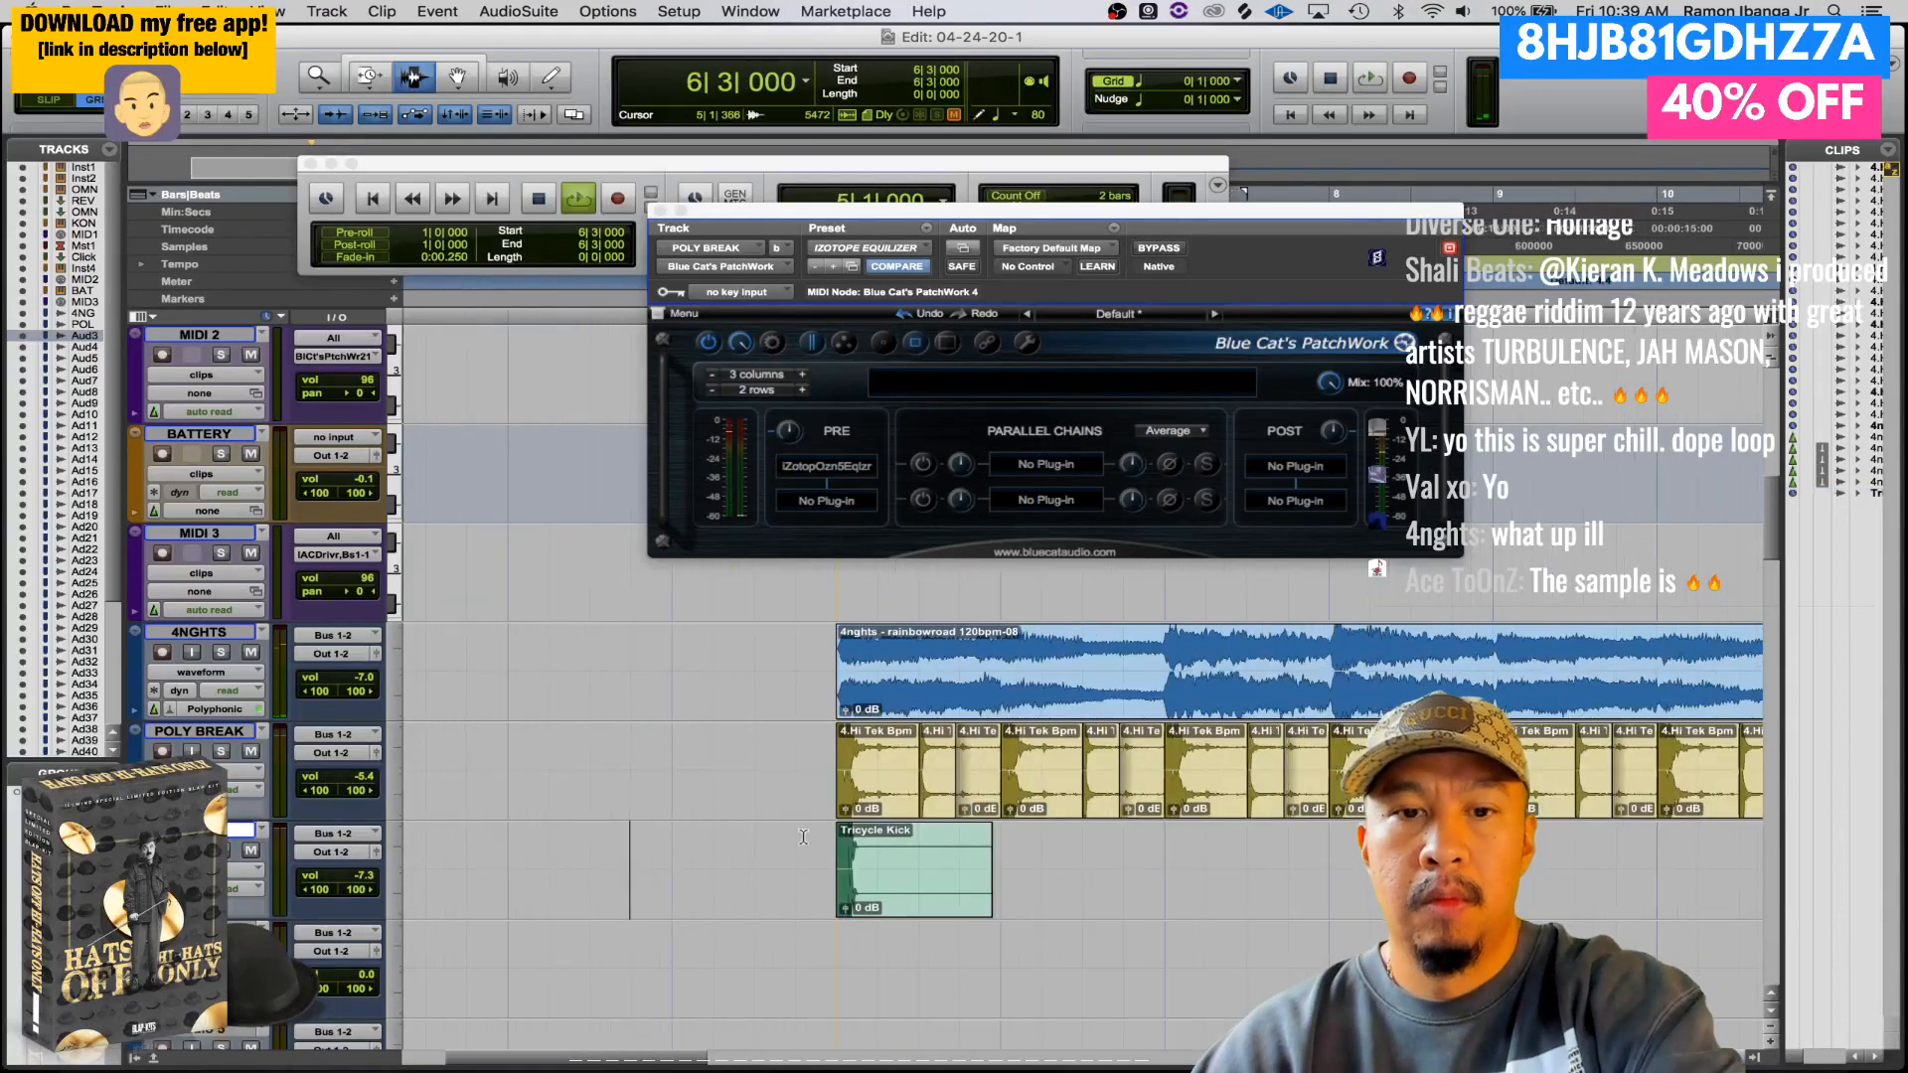
key("space")
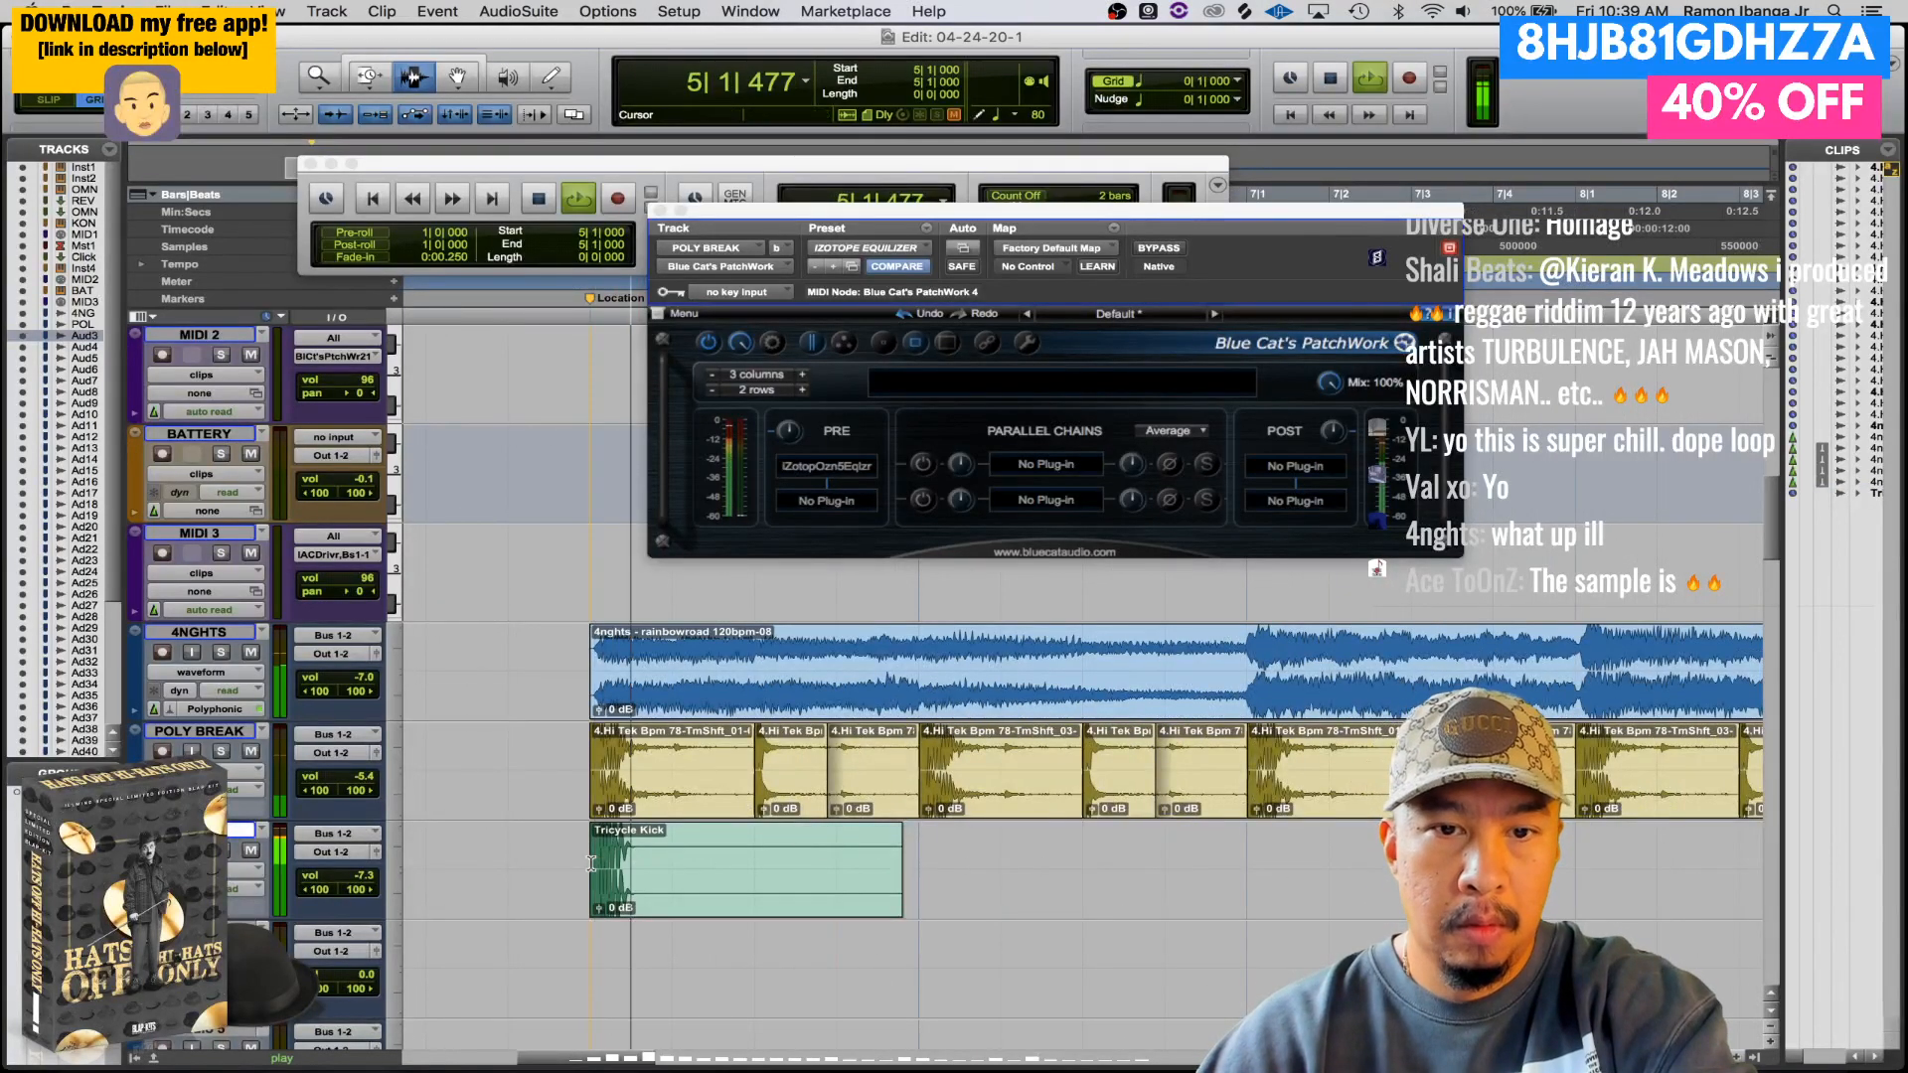
left_click_drag(591, 863, 938, 874)
key("space")
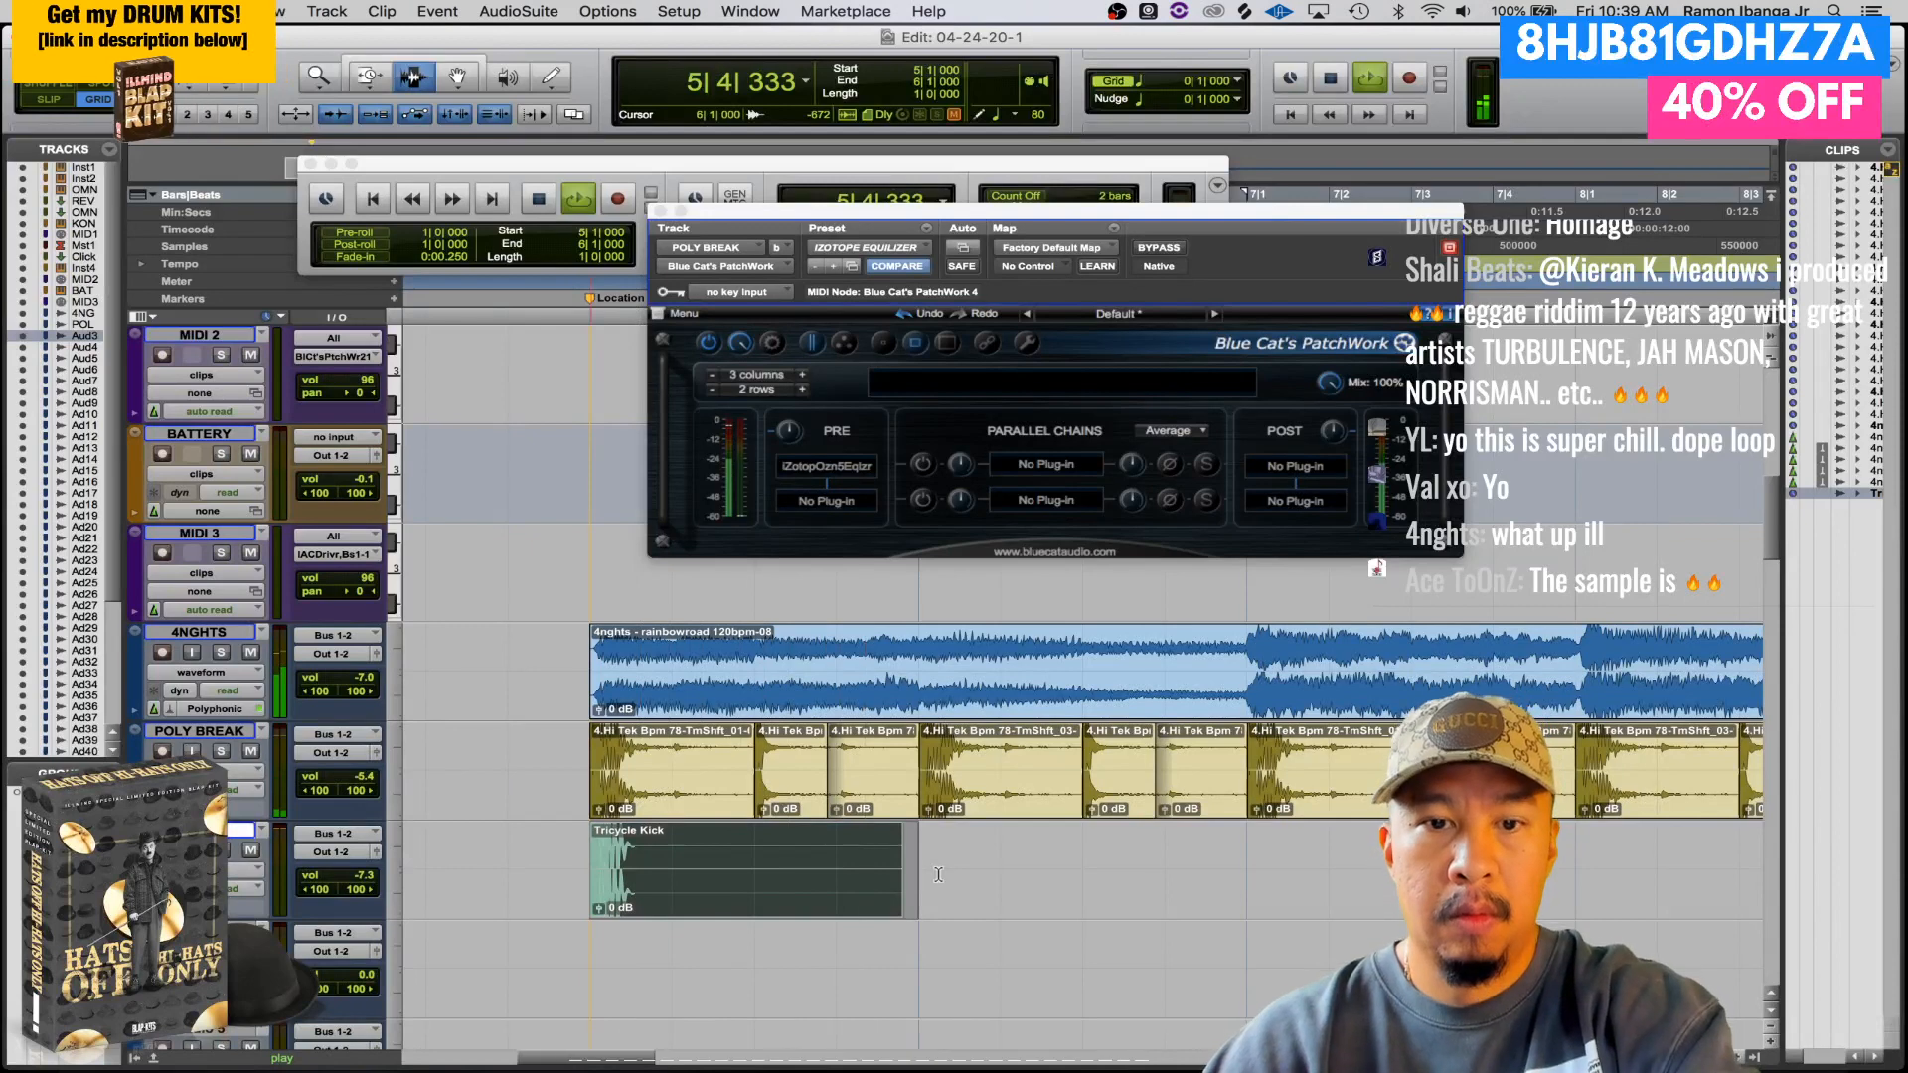
key("super+d")
key("r")
key("super+d")
key("super+d")
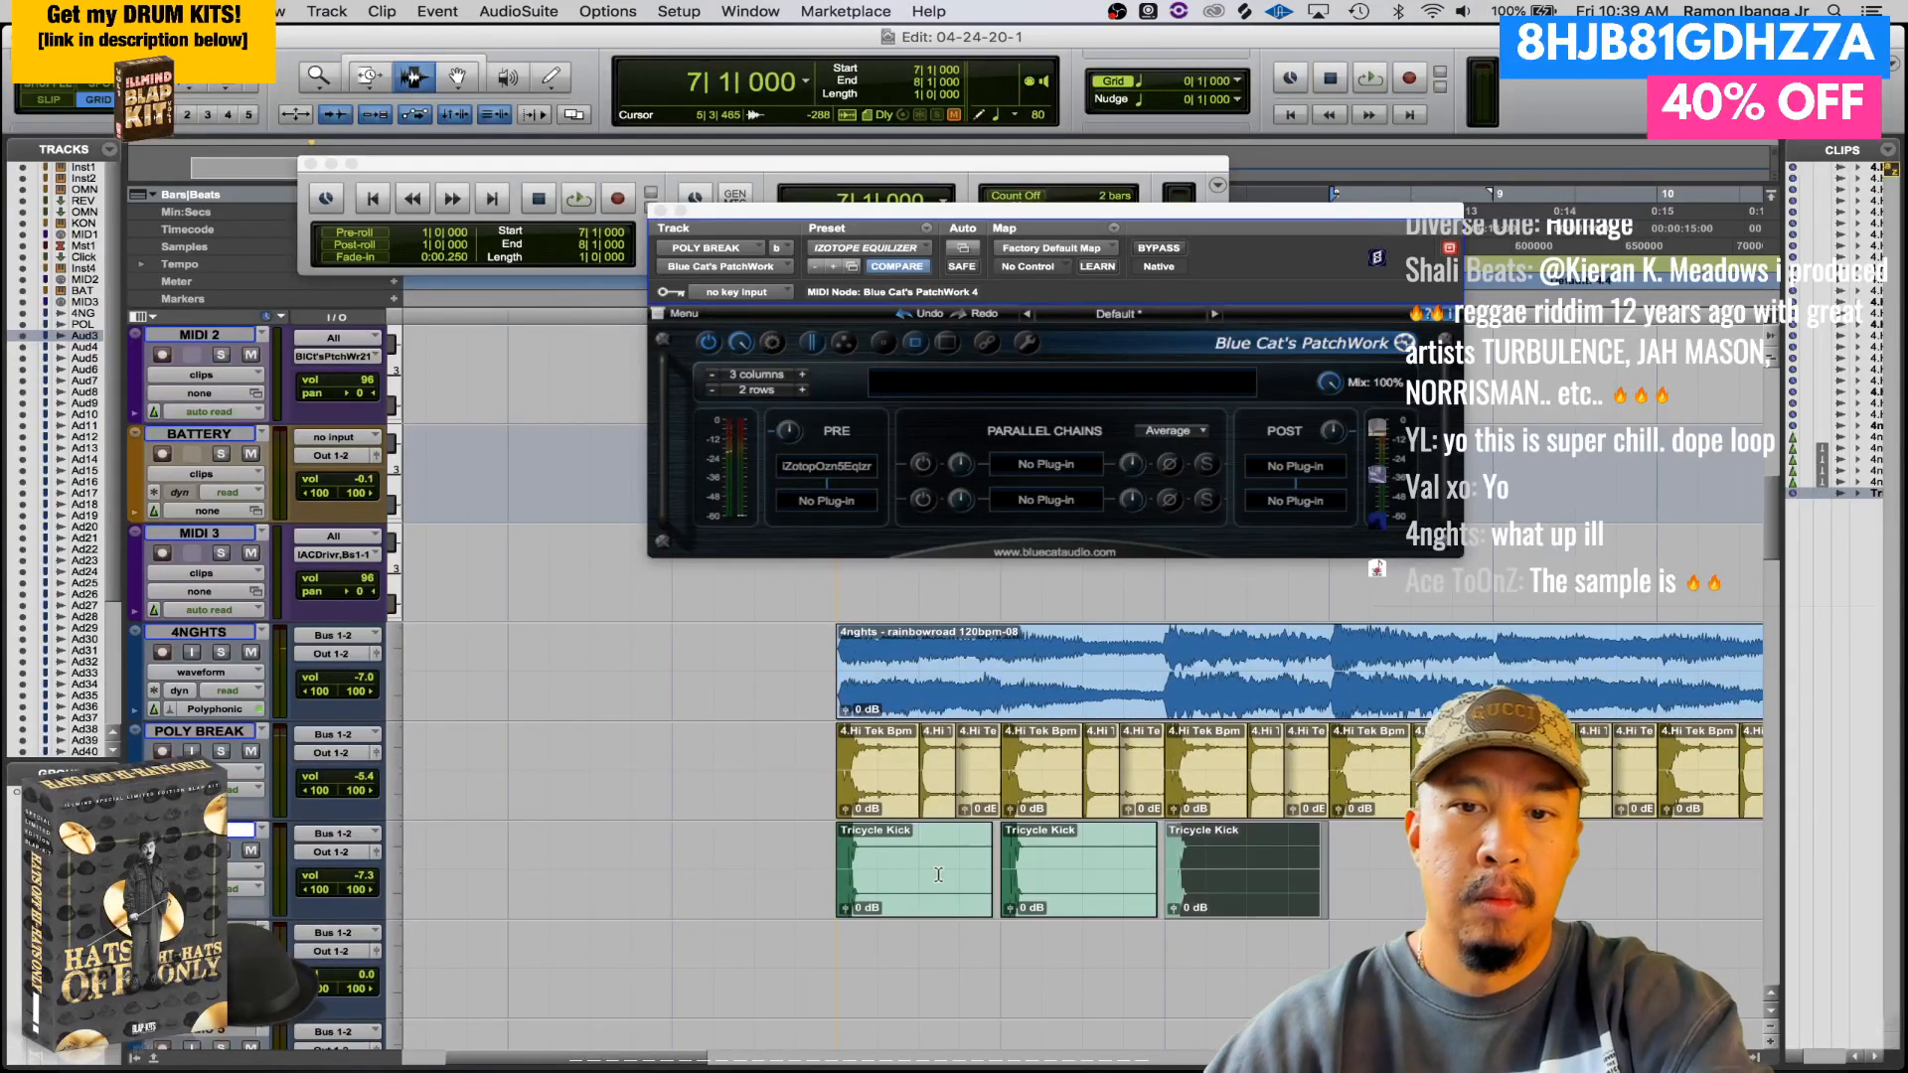
left_click(1377, 868)
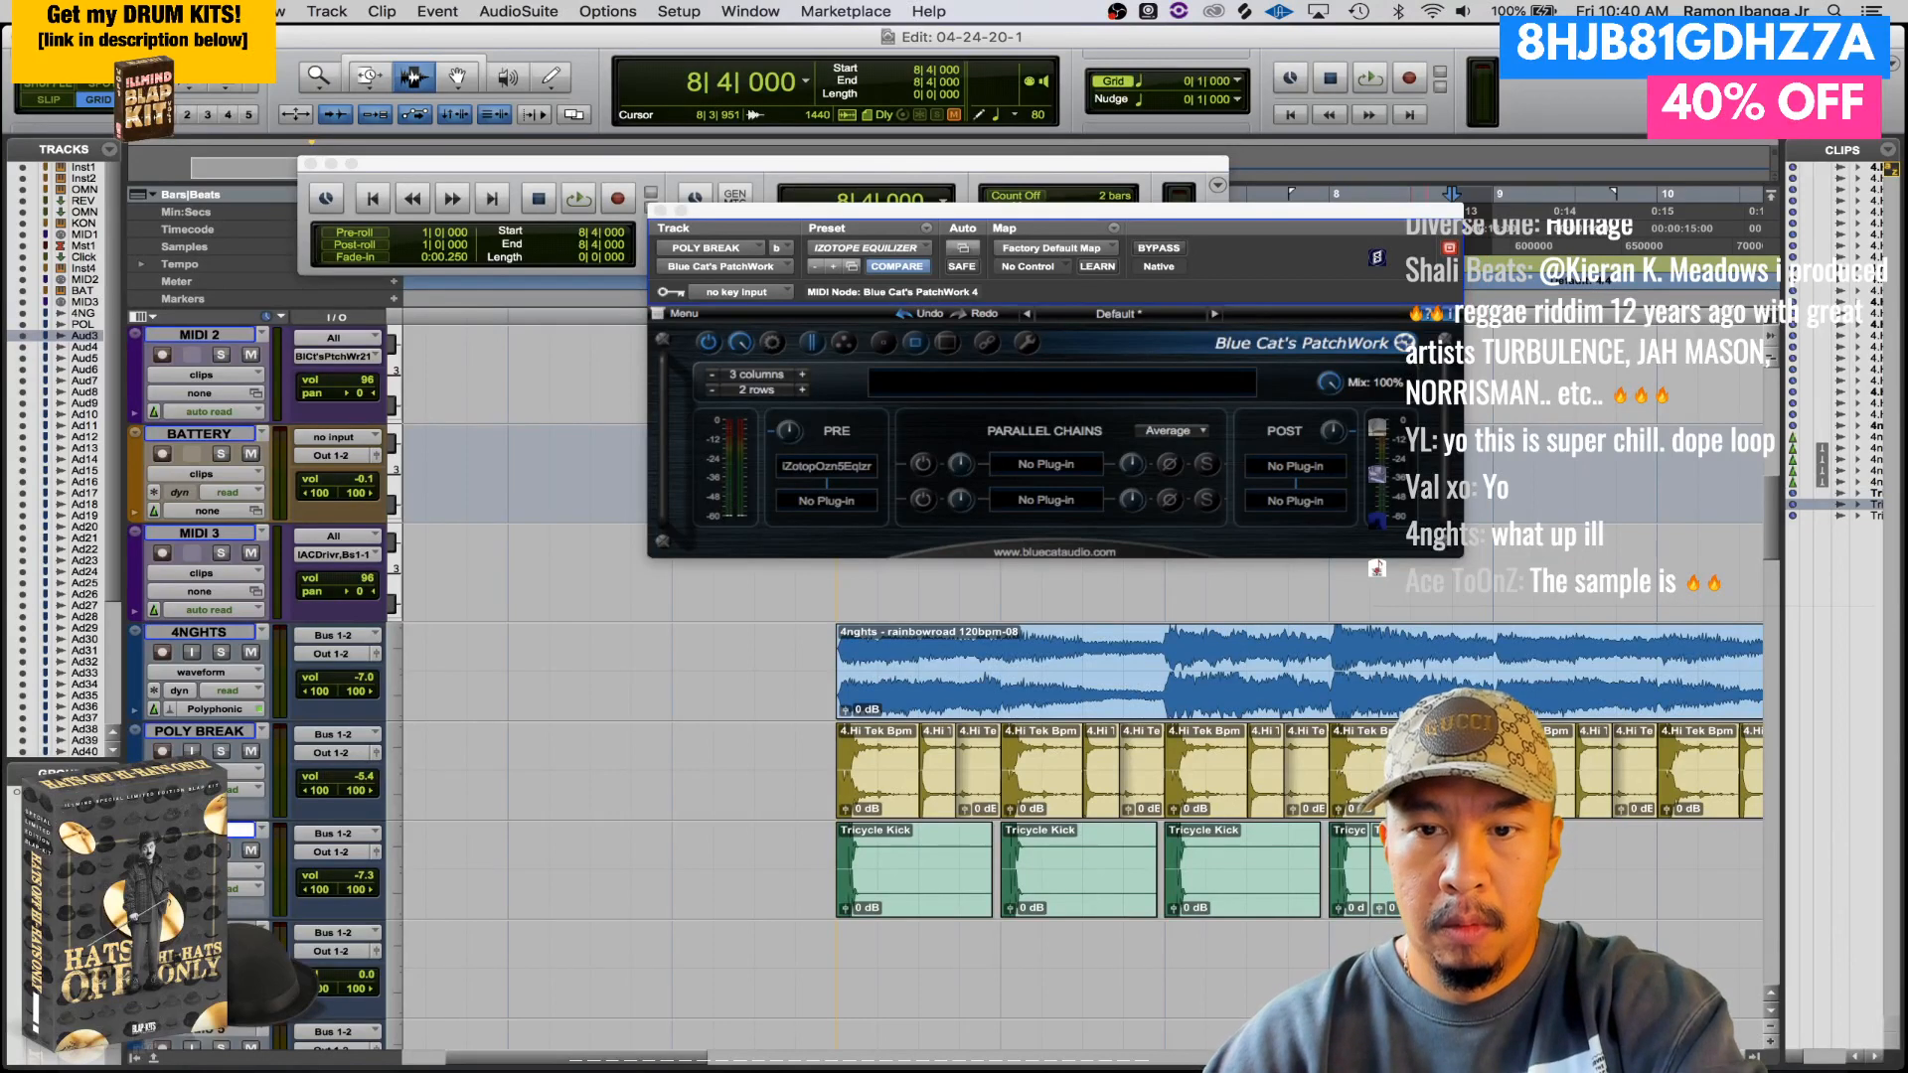
- Select the four-bar kick pattern from bars 5 to 9 and duplicate it three times to reach bar 21
left_click_drag(838, 879, 1411, 874)
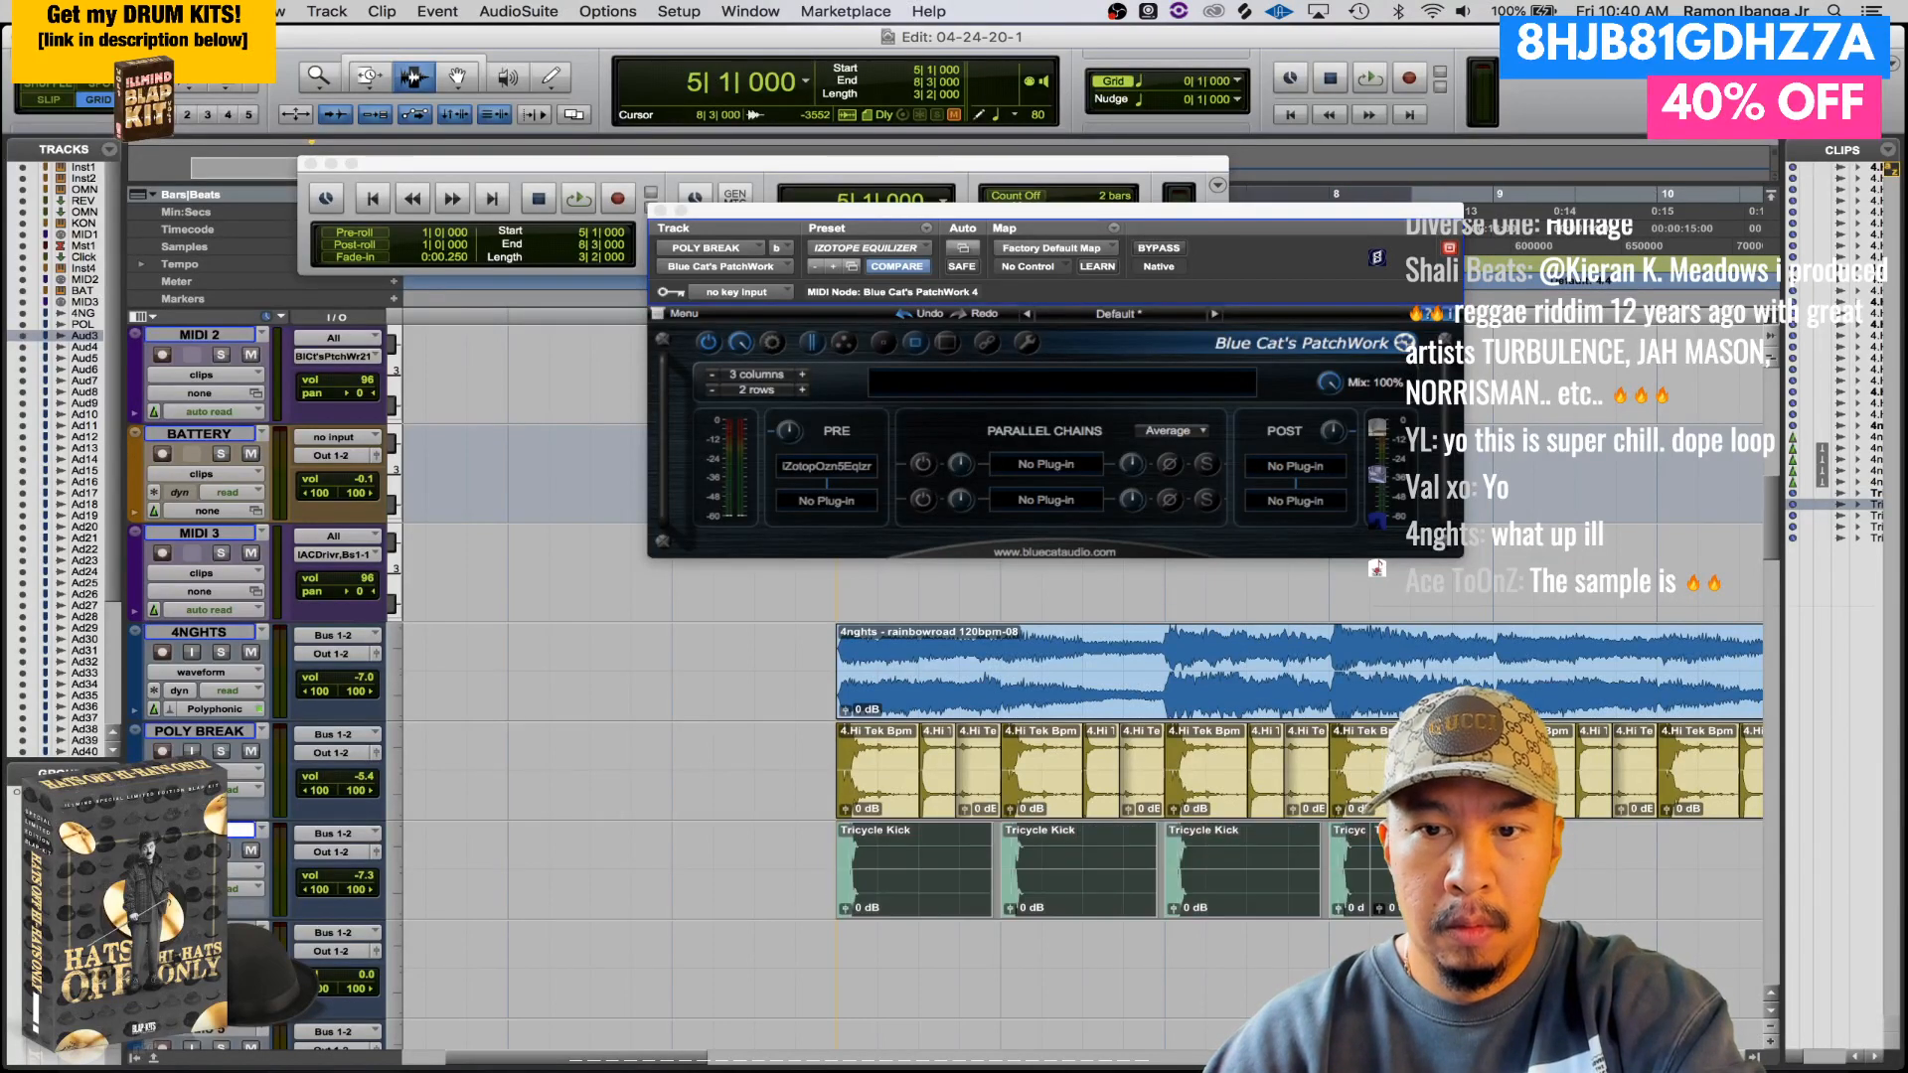
key("space")
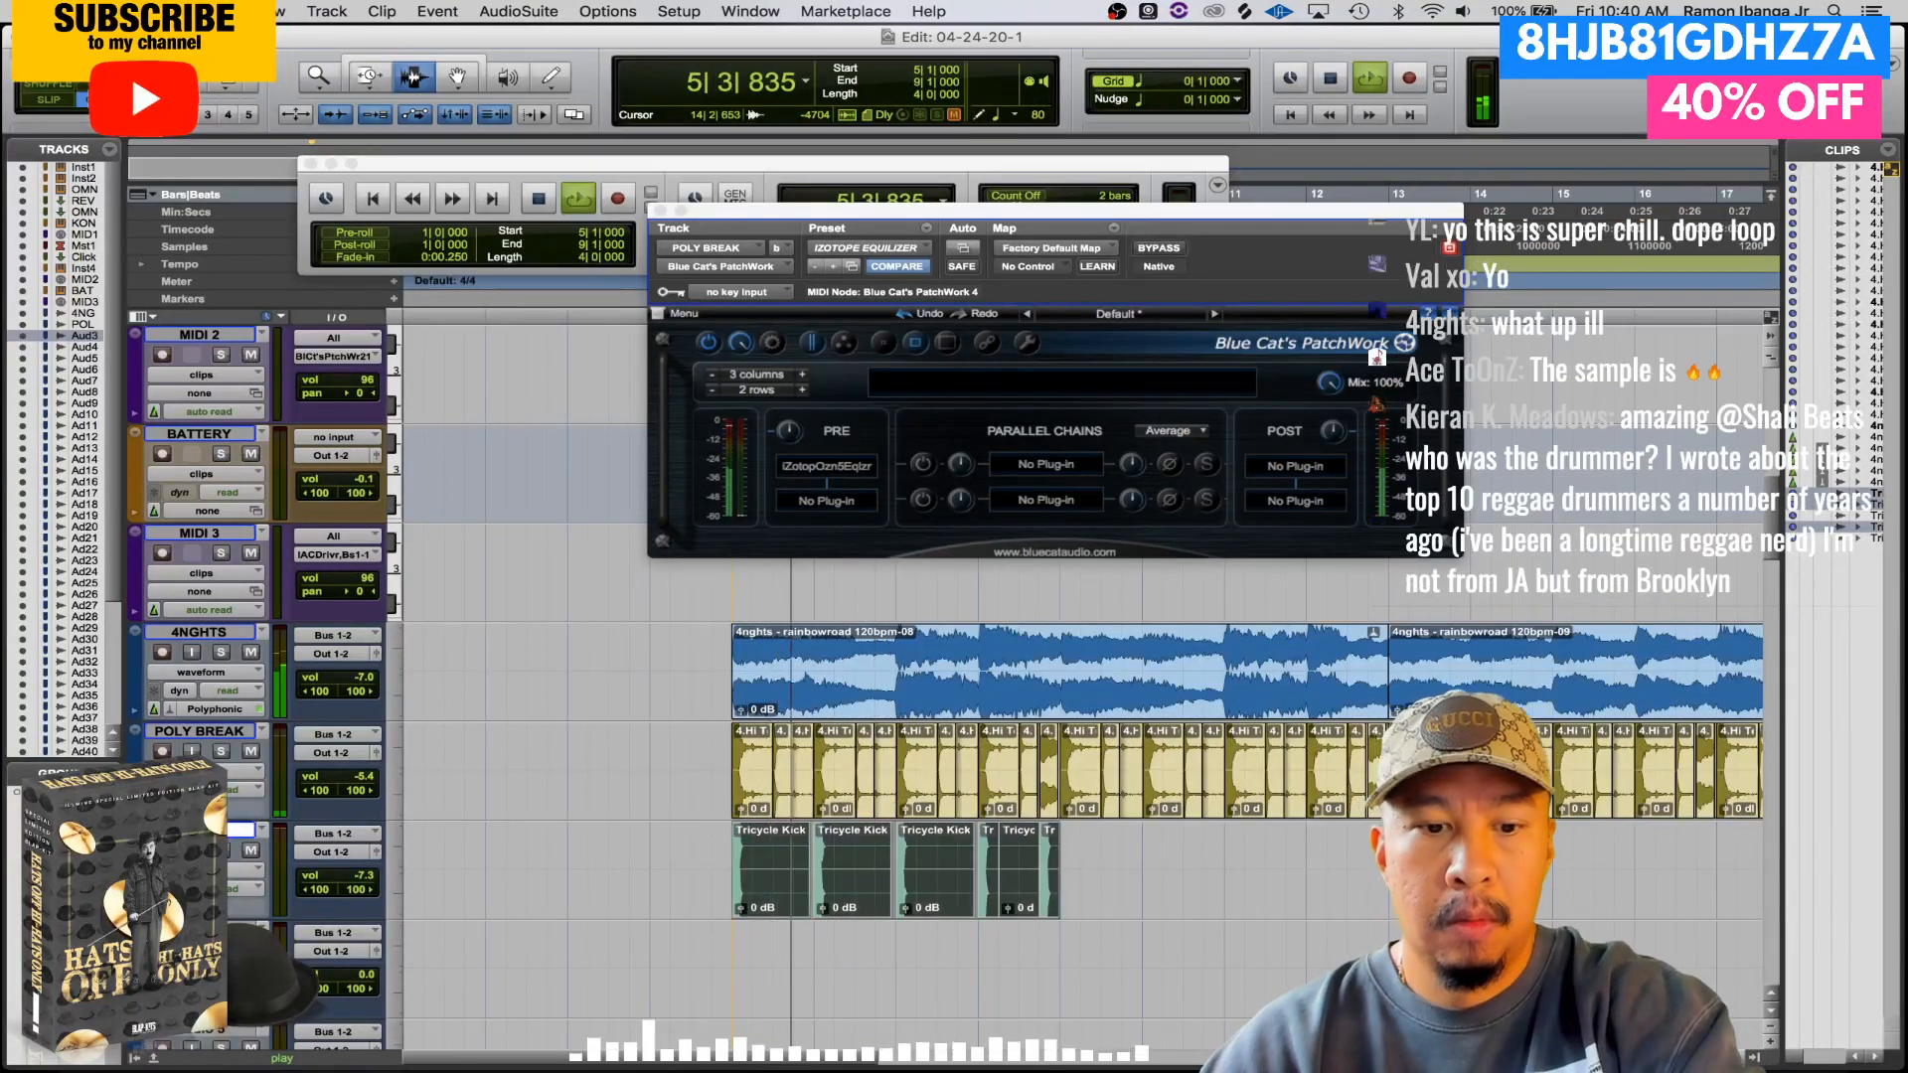
key("super+bracketleft")
key("super+d")
key("super+d")
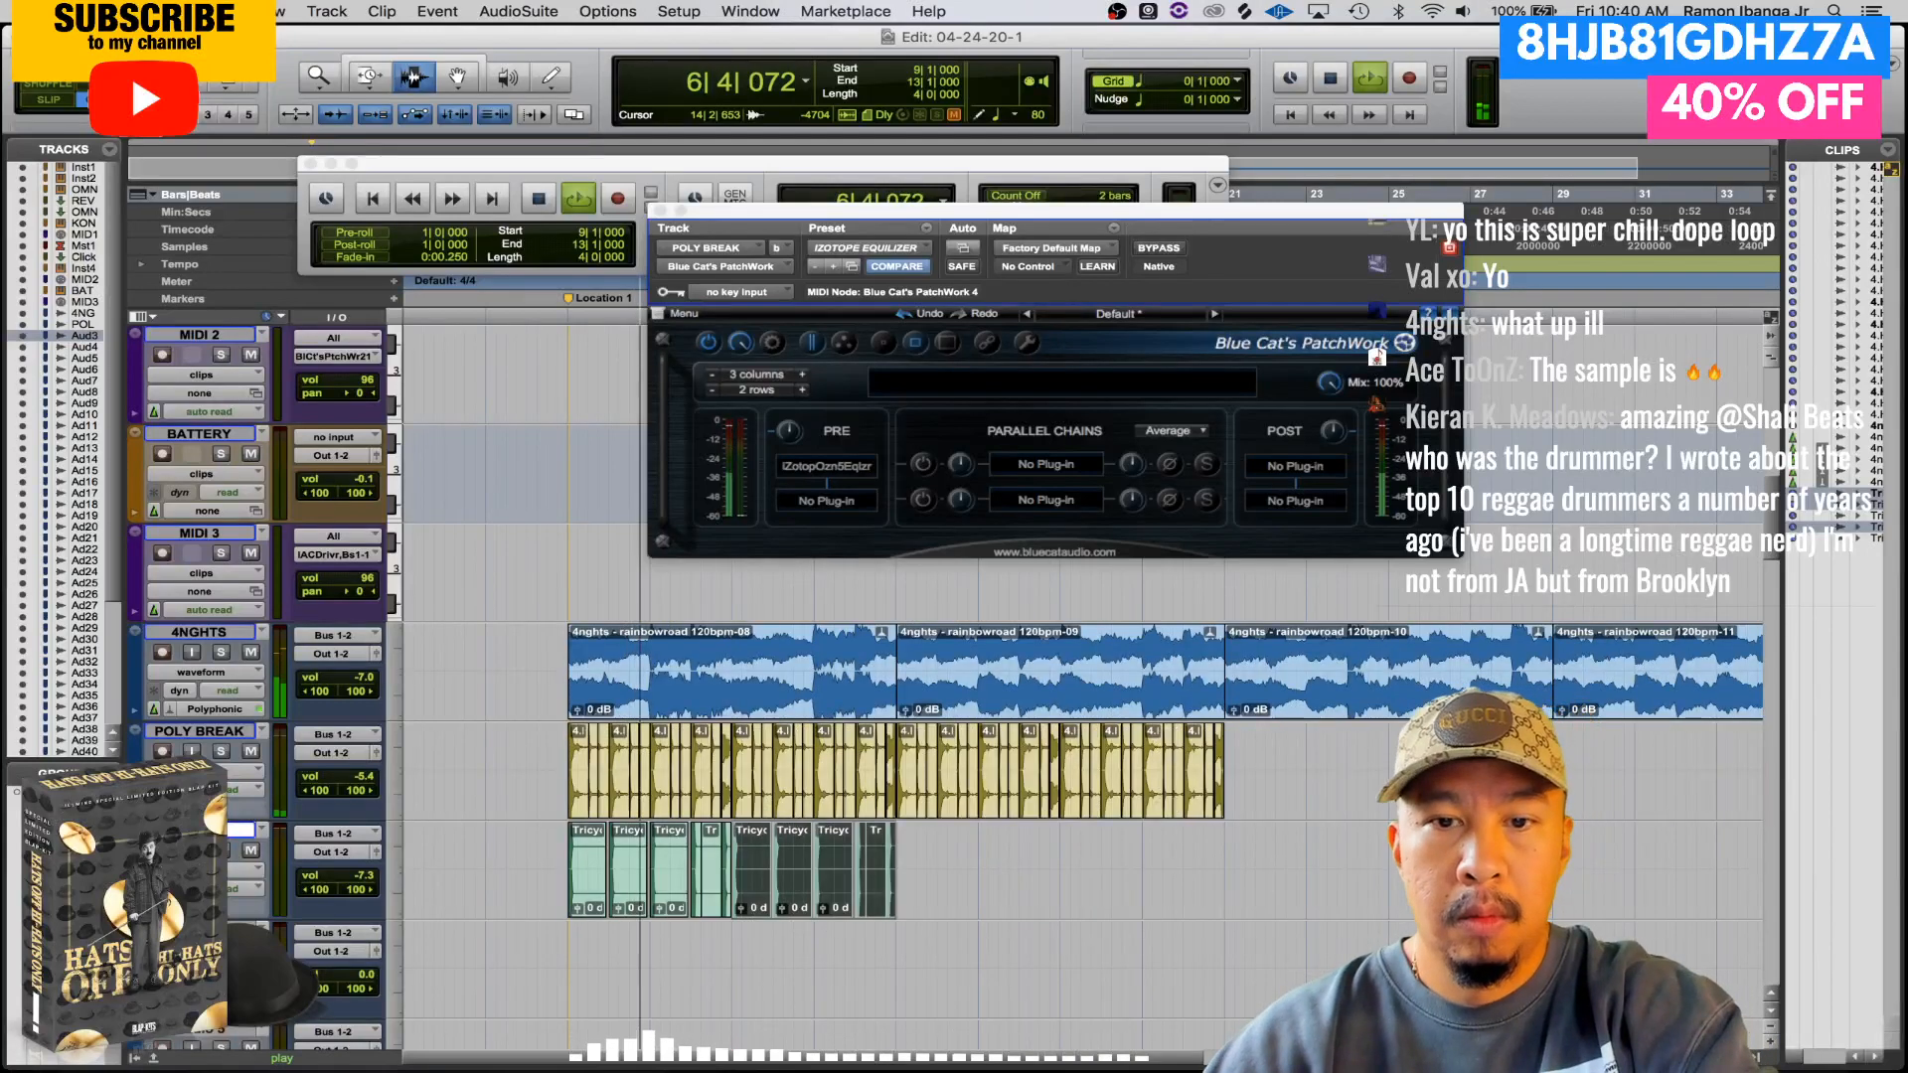
key("super+d")
- Loop the first 4NGHTS clip, show the mixer without the floating transport and plug-in windows, and lower Audio 3 to -9.1 dB
double_click(796, 660)
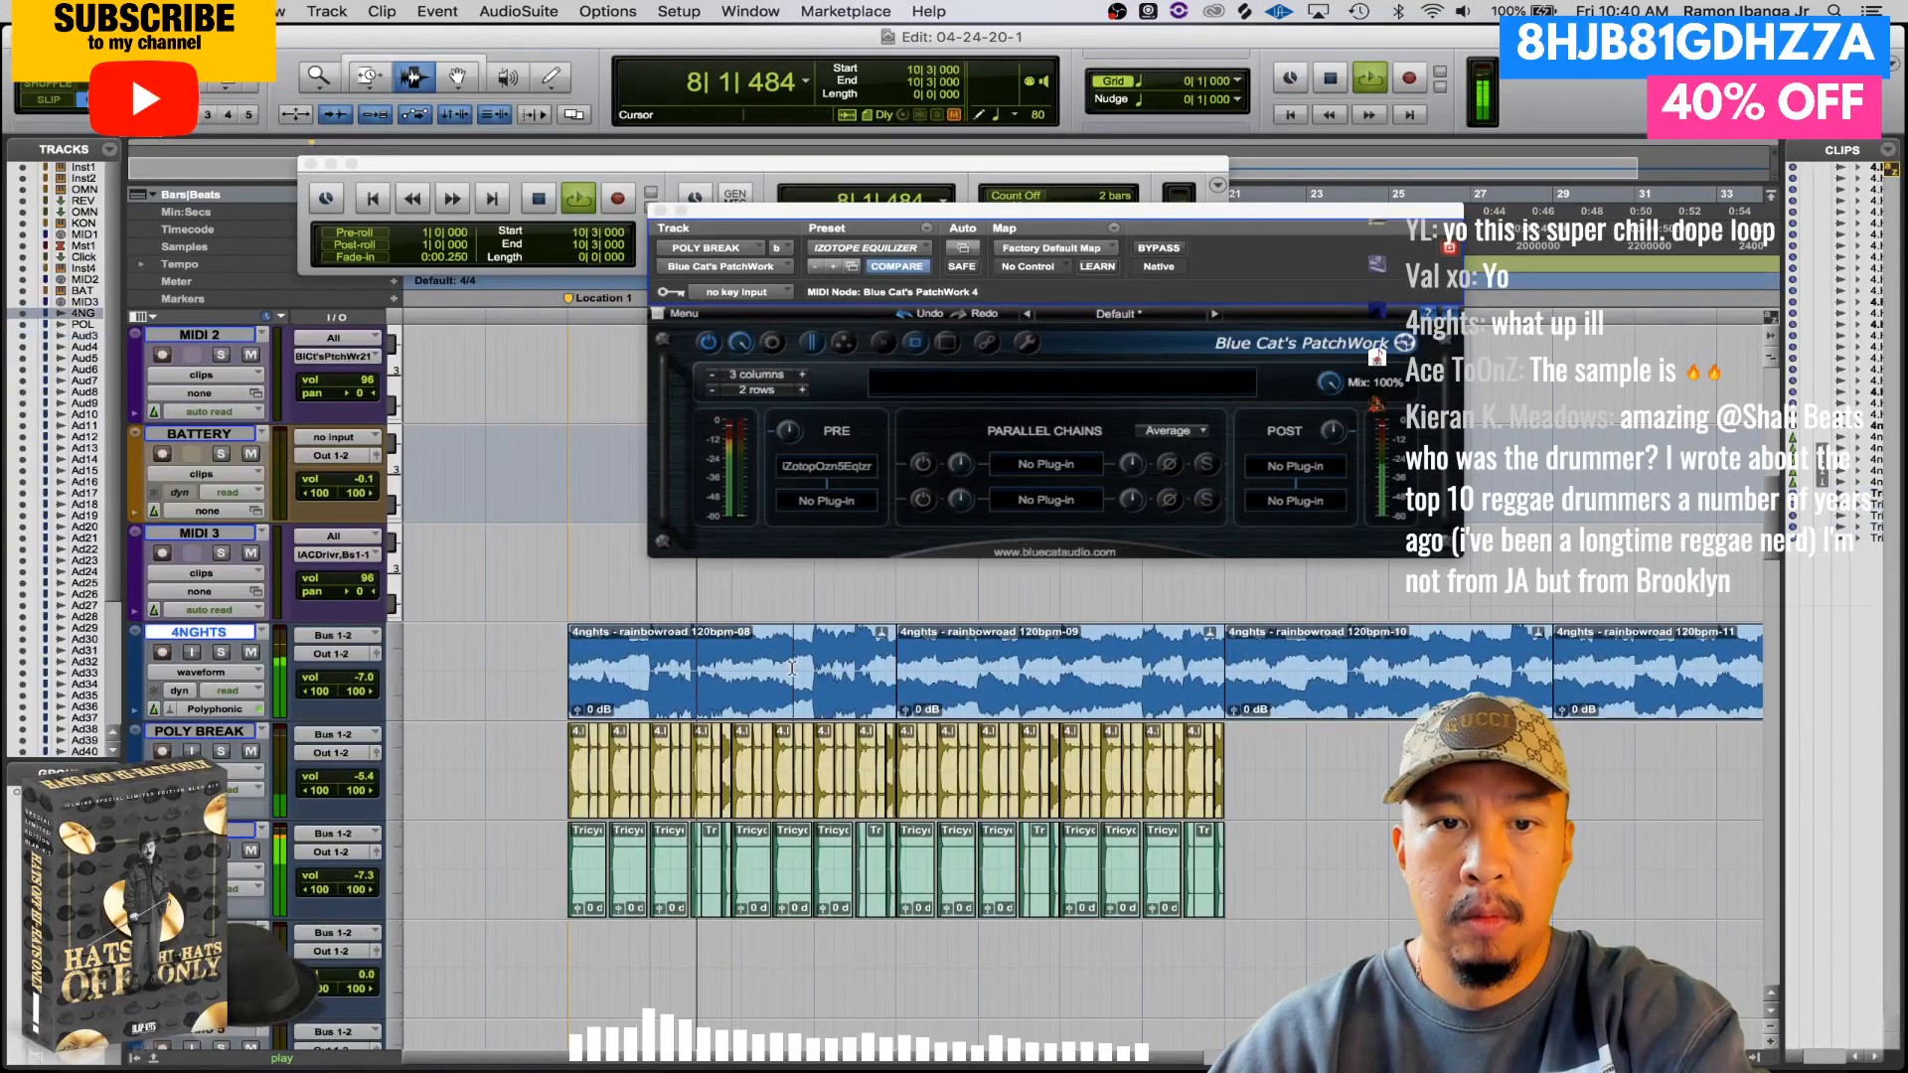
key("super+equal")
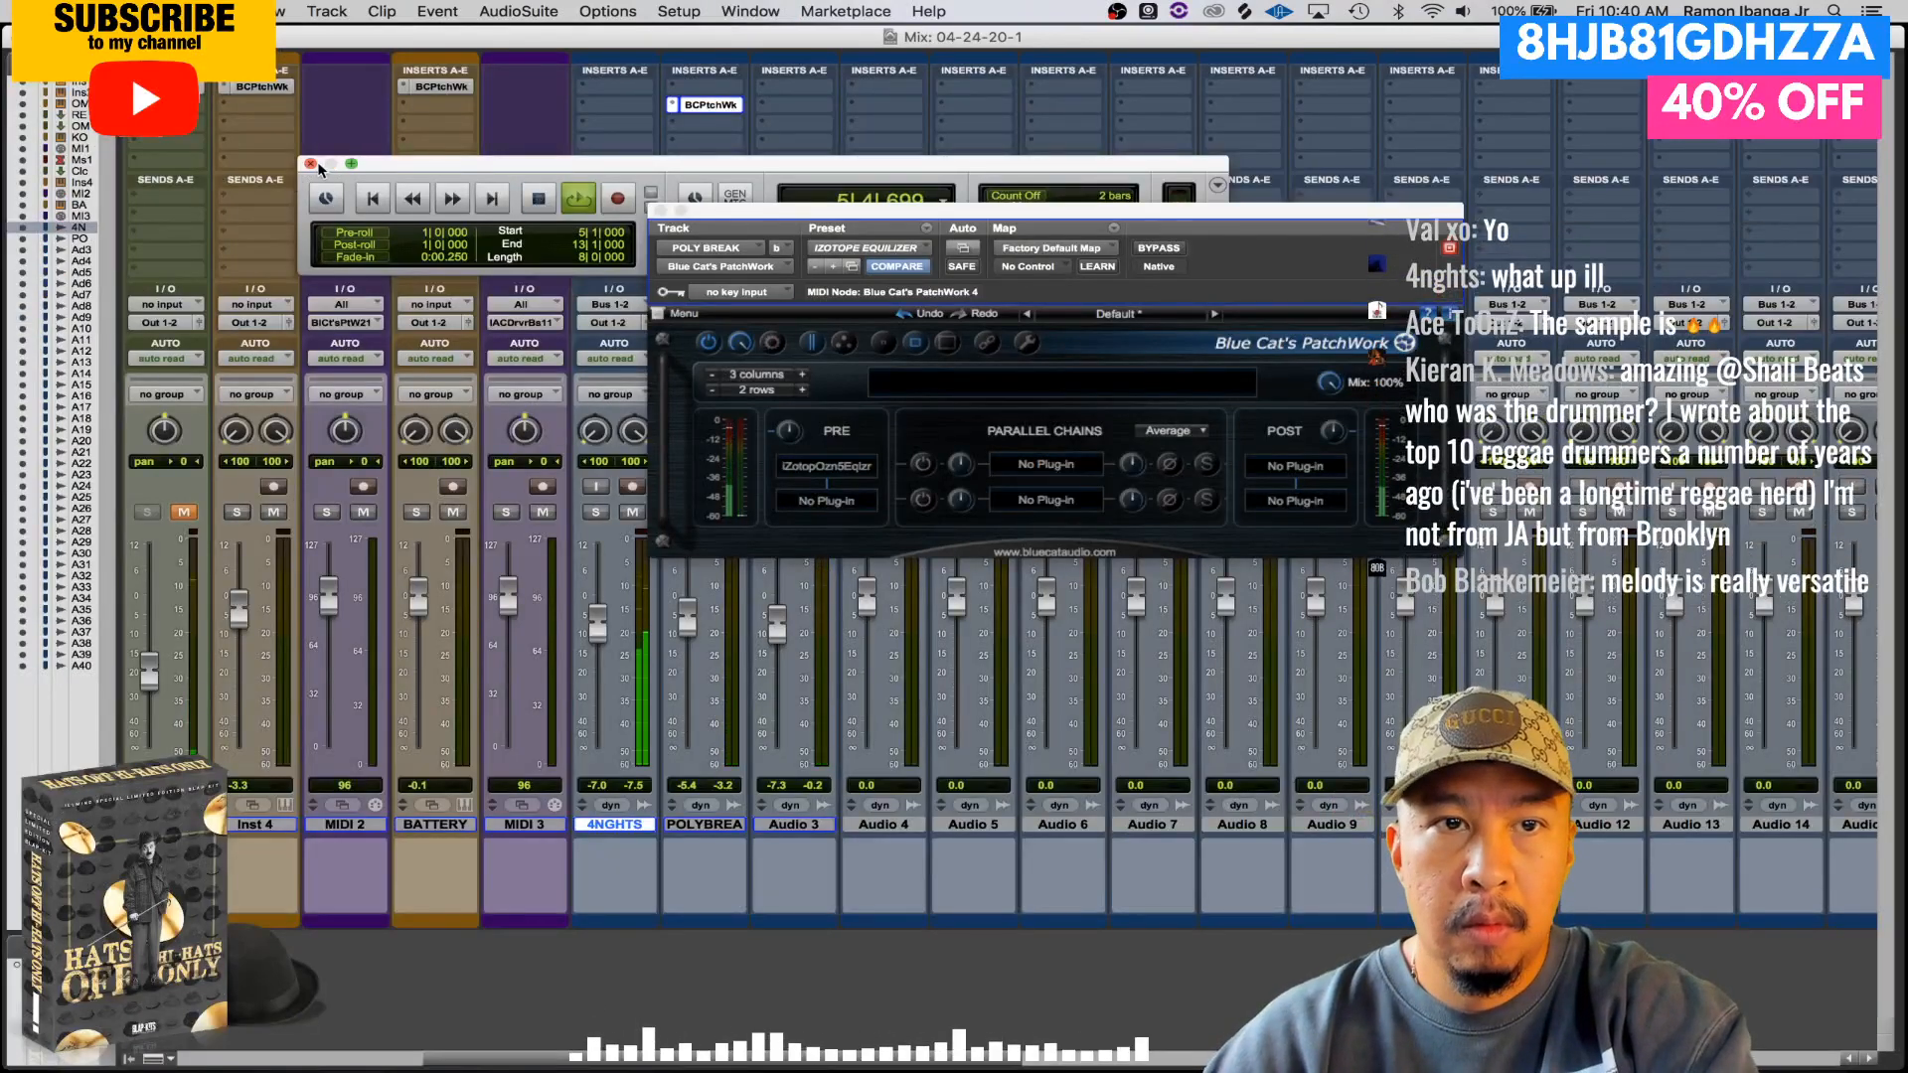
left_click(312, 165)
left_click(659, 212)
left_click_drag(781, 631, 780, 629)
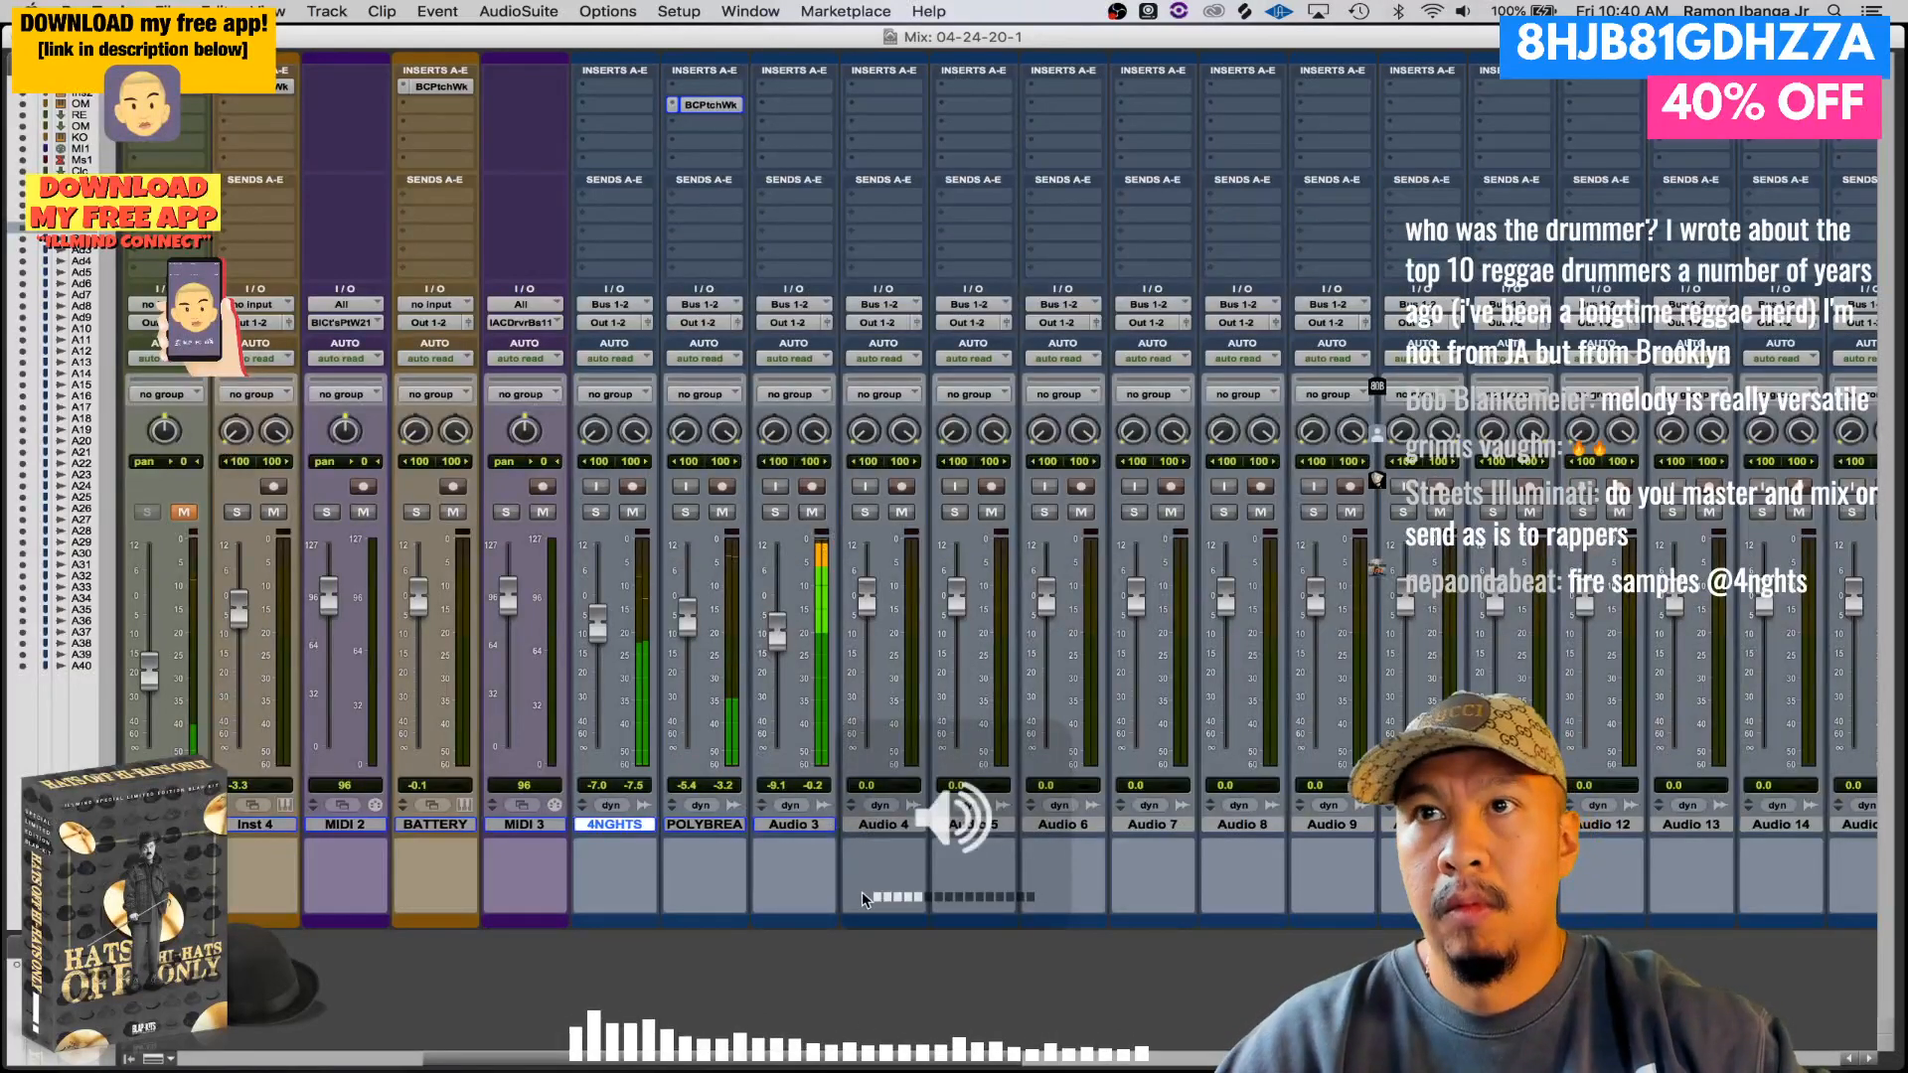
scroll(862, 900, "left", 10)
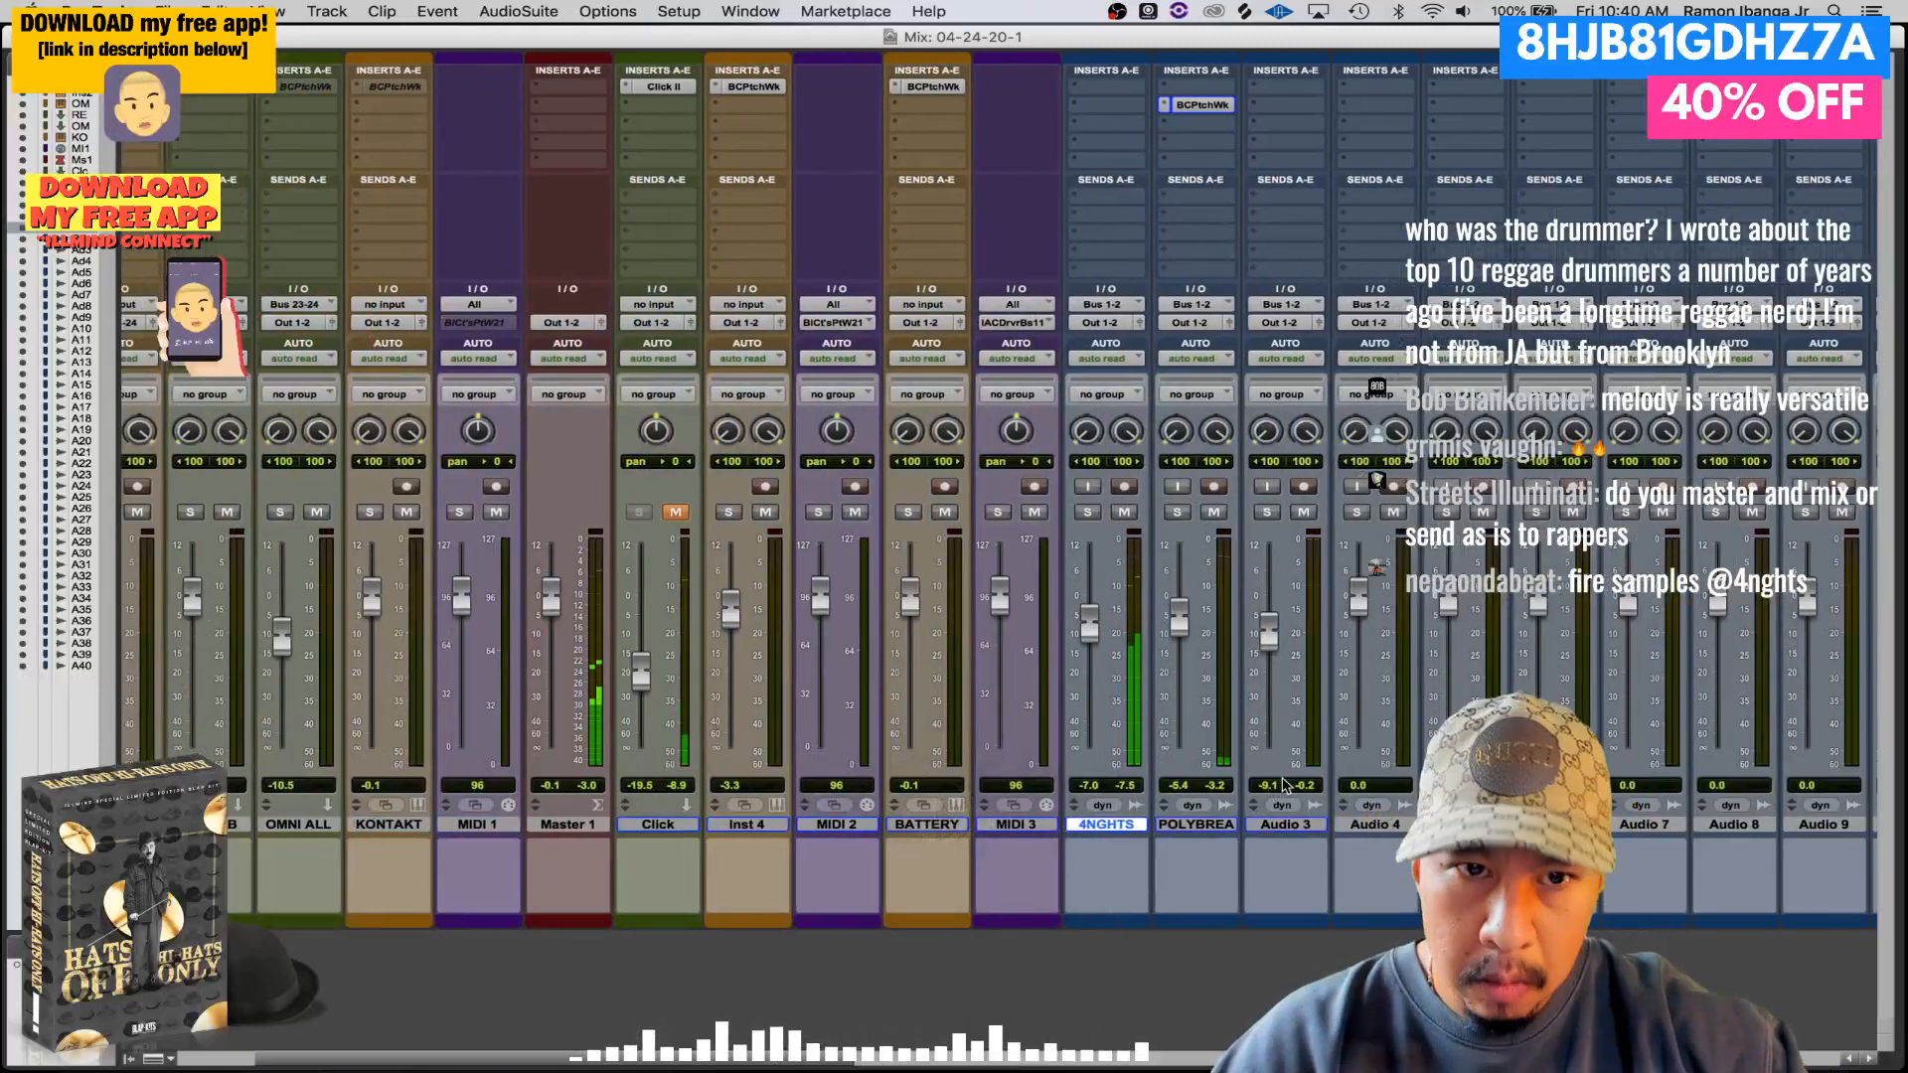
key("XF86AudioRaiseVolume")
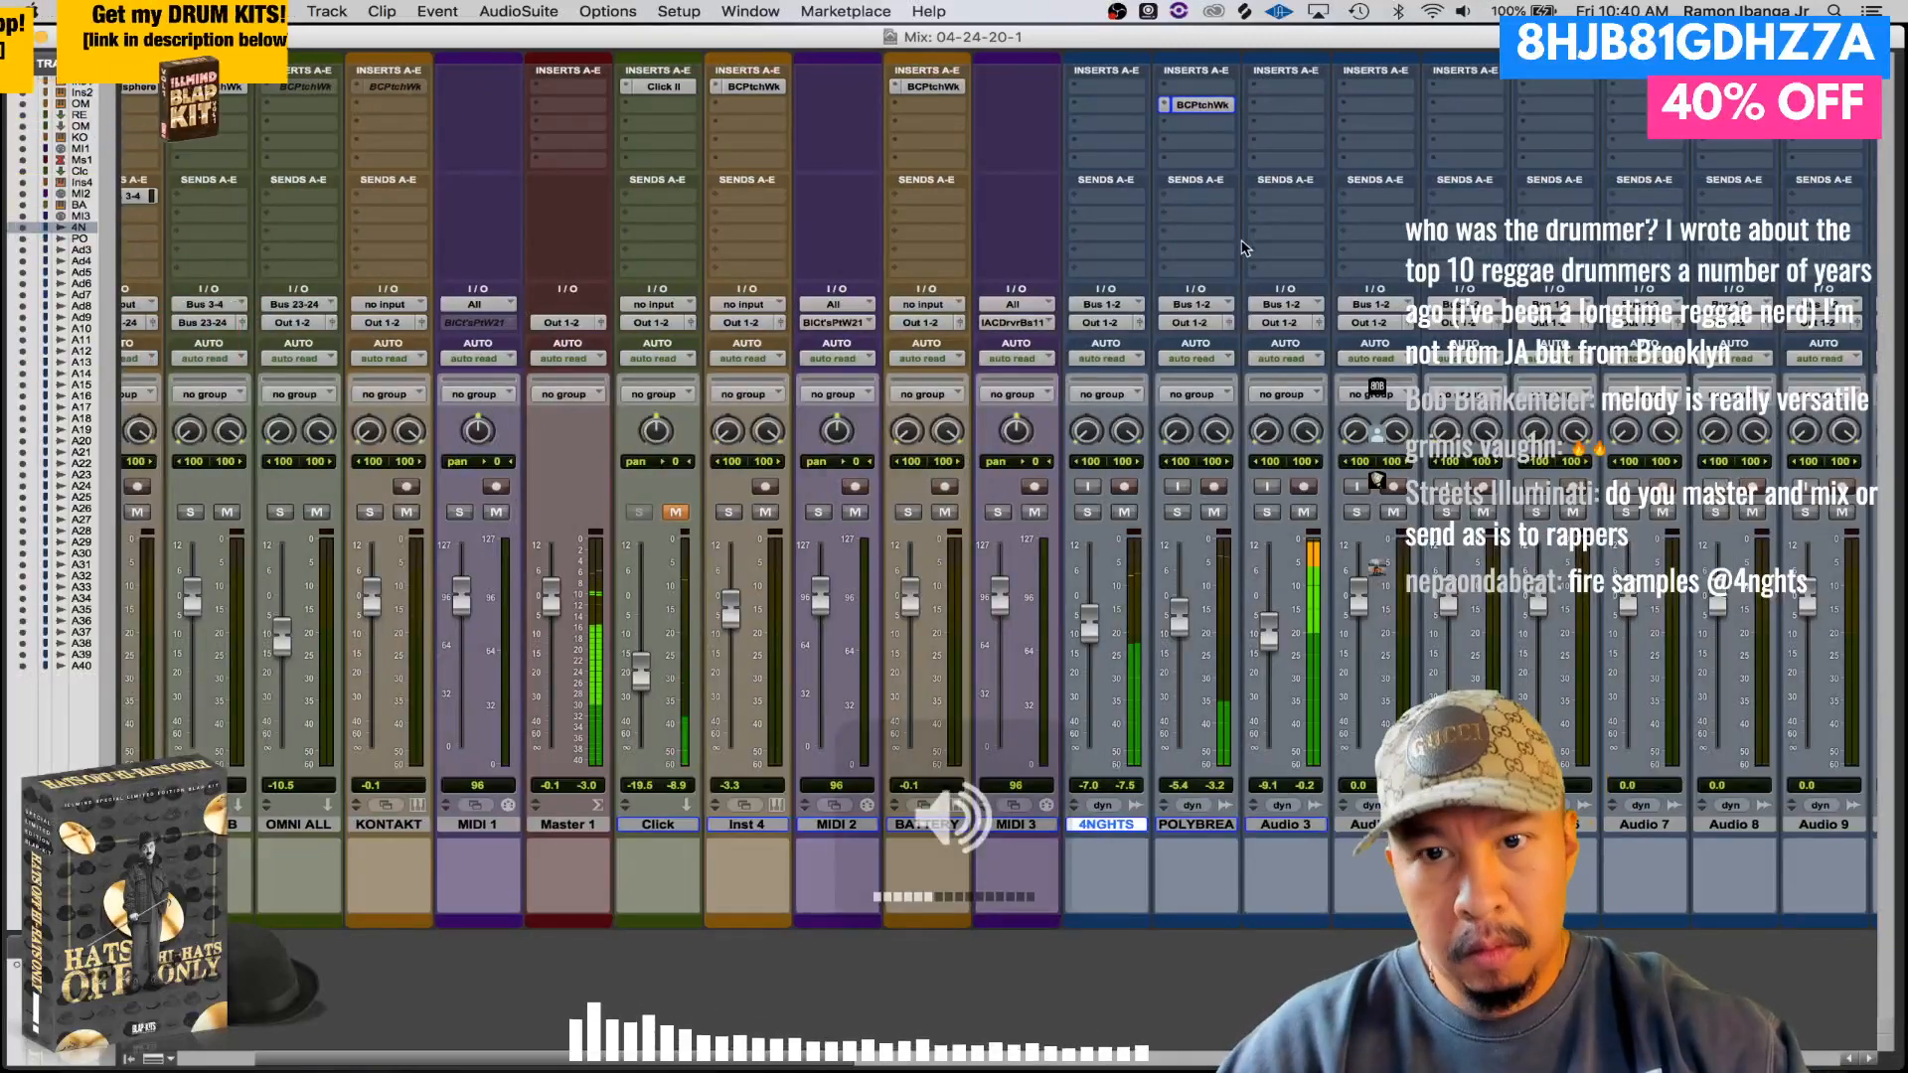
- Return to the Edit window and raise the clip gain of the first POLY BREAK clip at bar 5 to +7.8 dB
key("super+equal")
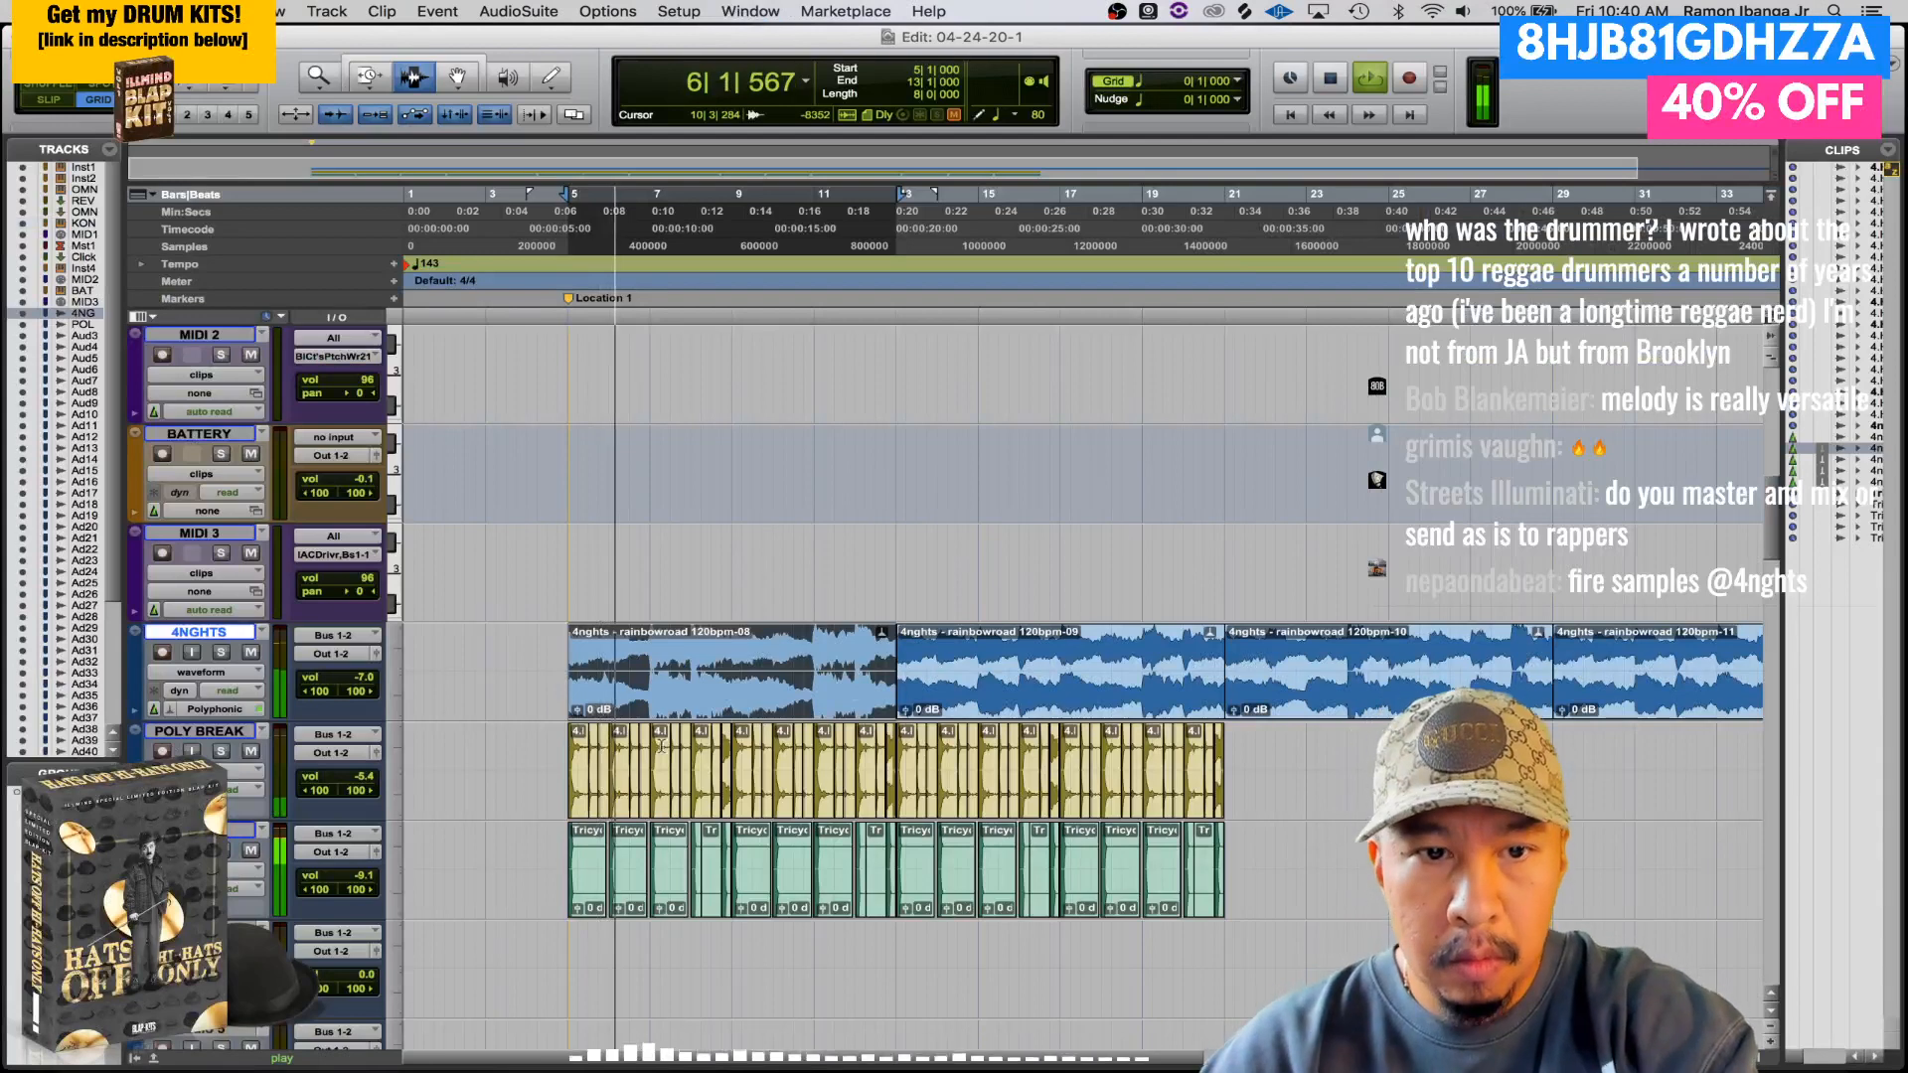
key("space")
left_click(591, 780)
key("super+bracketright")
key("super+bracketright")
key("super+bracketright")
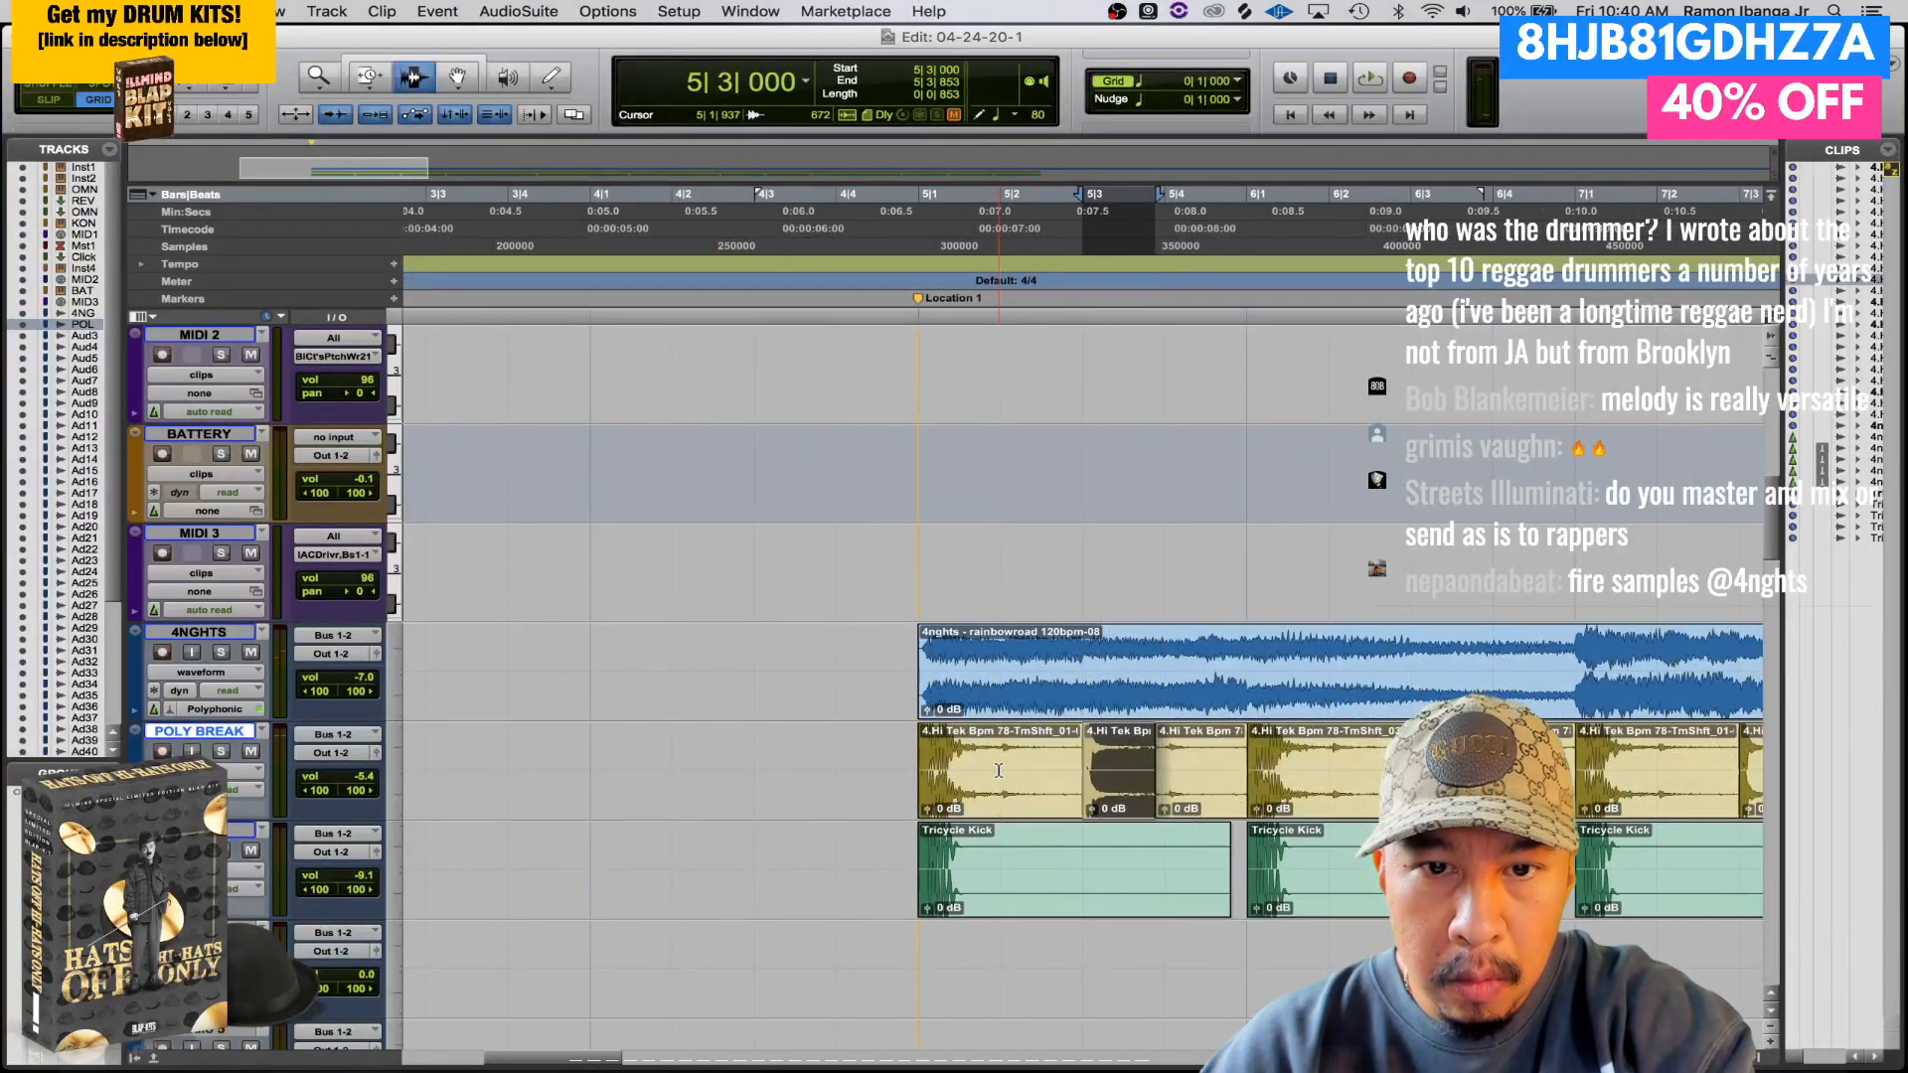
left_click_drag(1004, 770, 952, 775)
key("super+bracketright")
key("super+bracketright")
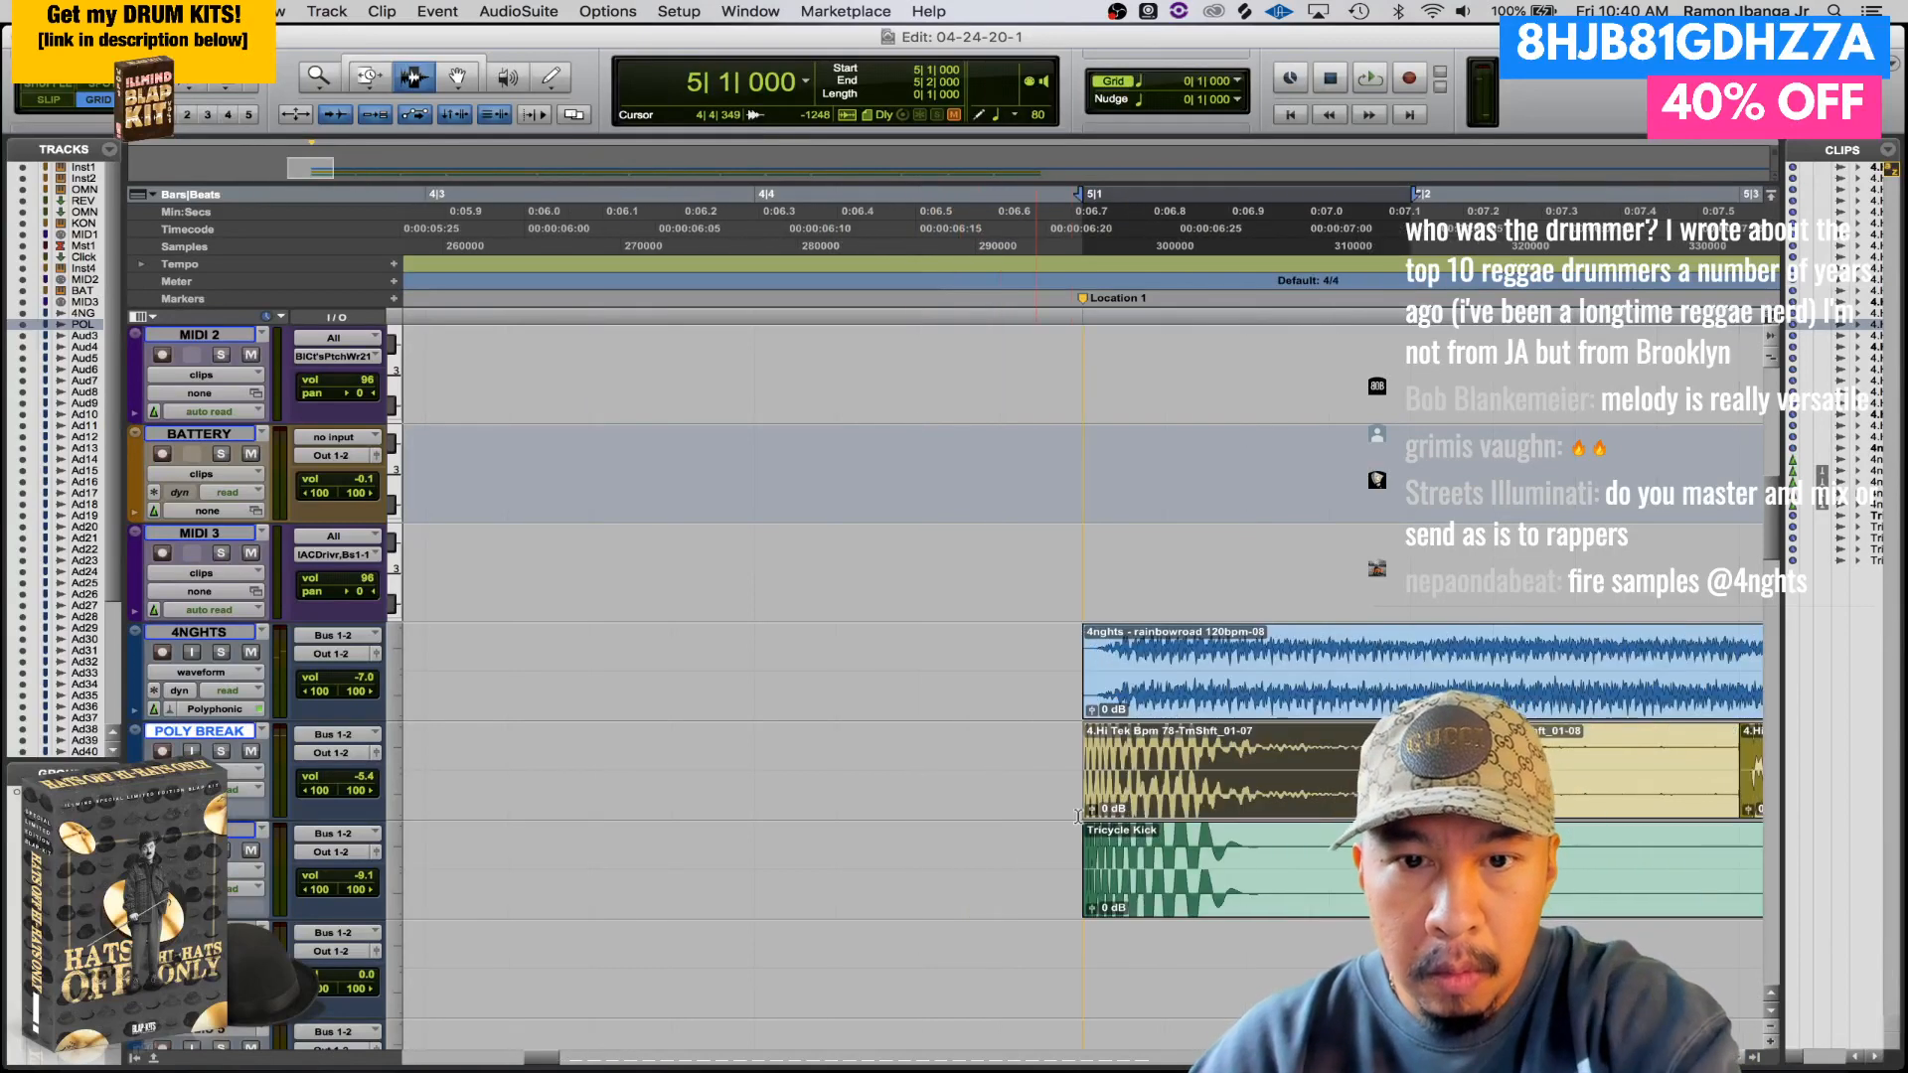
mouse_move(1092, 810)
left_mouse_down()
mouse_move(1093, 771)
mouse_move(1094, 815)
left_mouse_up()
key("super+bracketleft")
key("super+bracketleft")
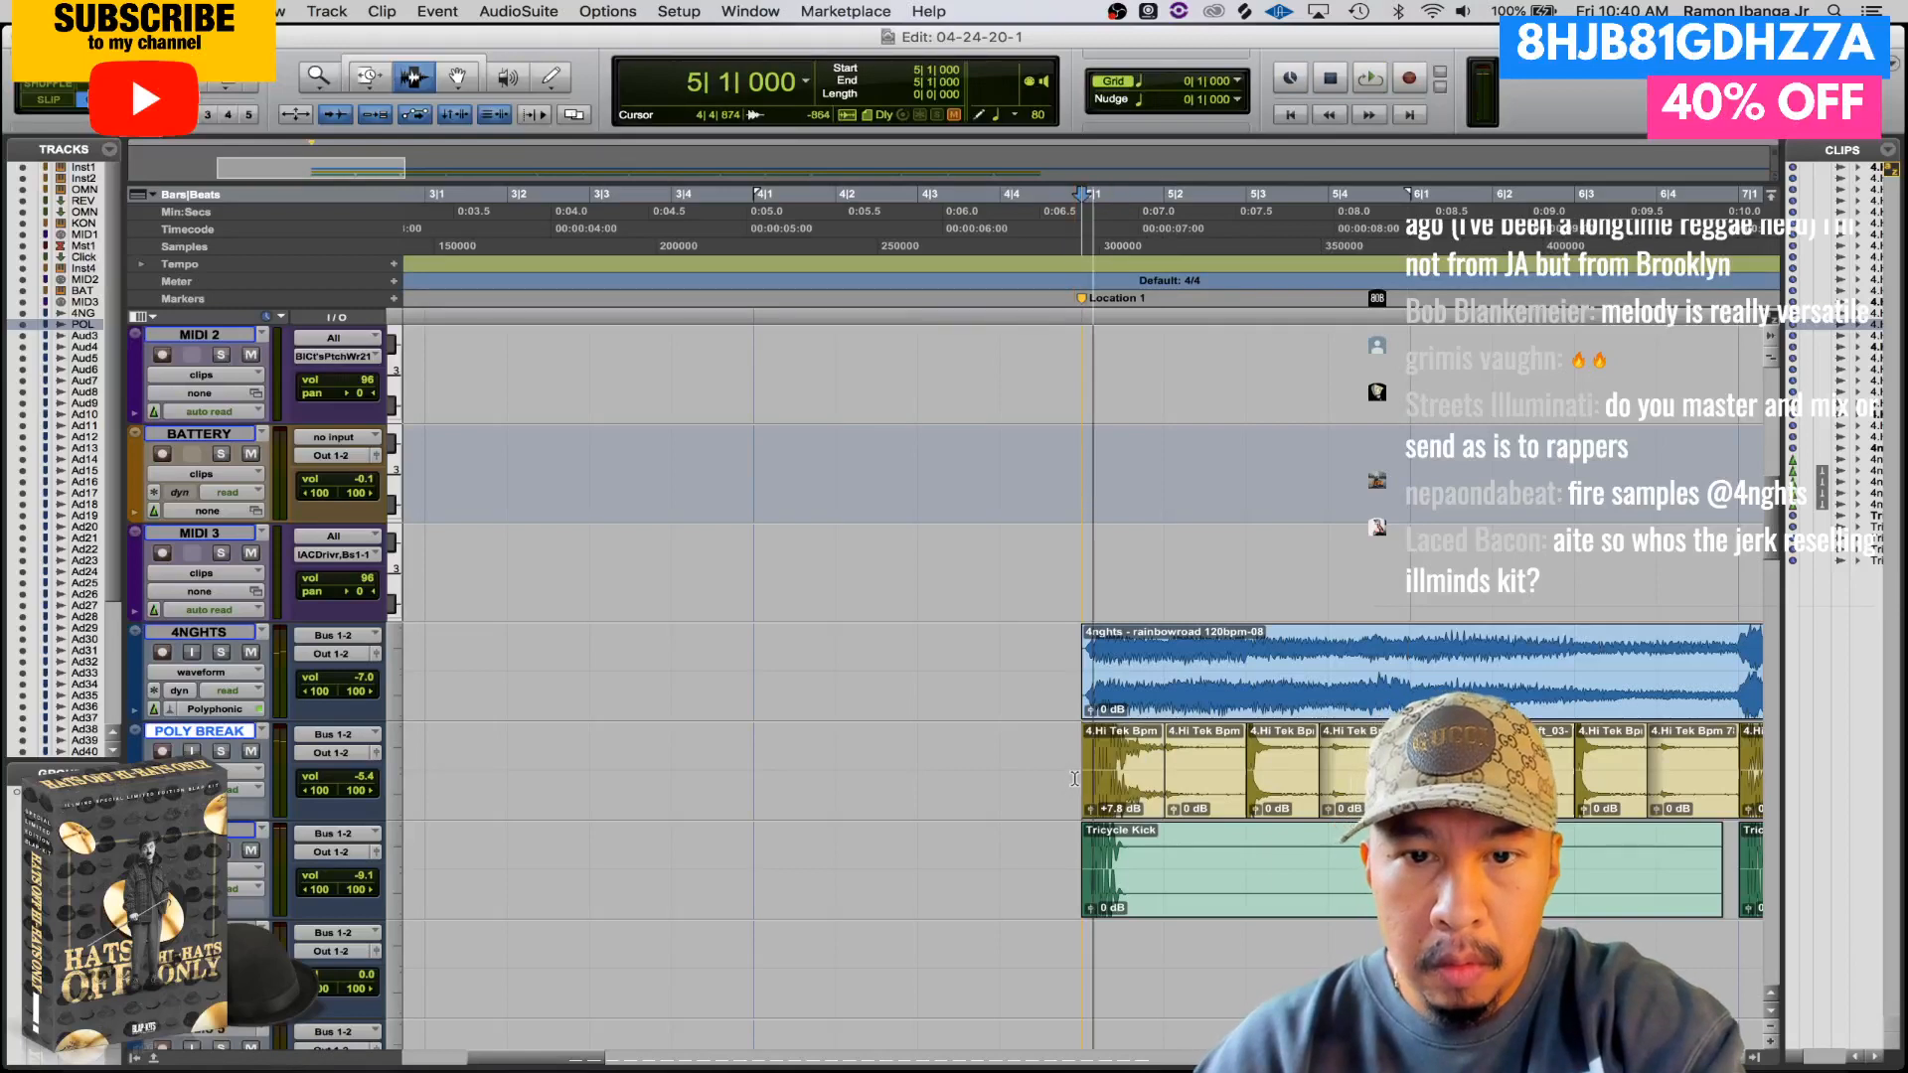
key("super+bracketleft")
- Copy the boosted opening clip of POLY BREAK to bar 7 and play back from bar 5
key("space")
double_click(1089, 778)
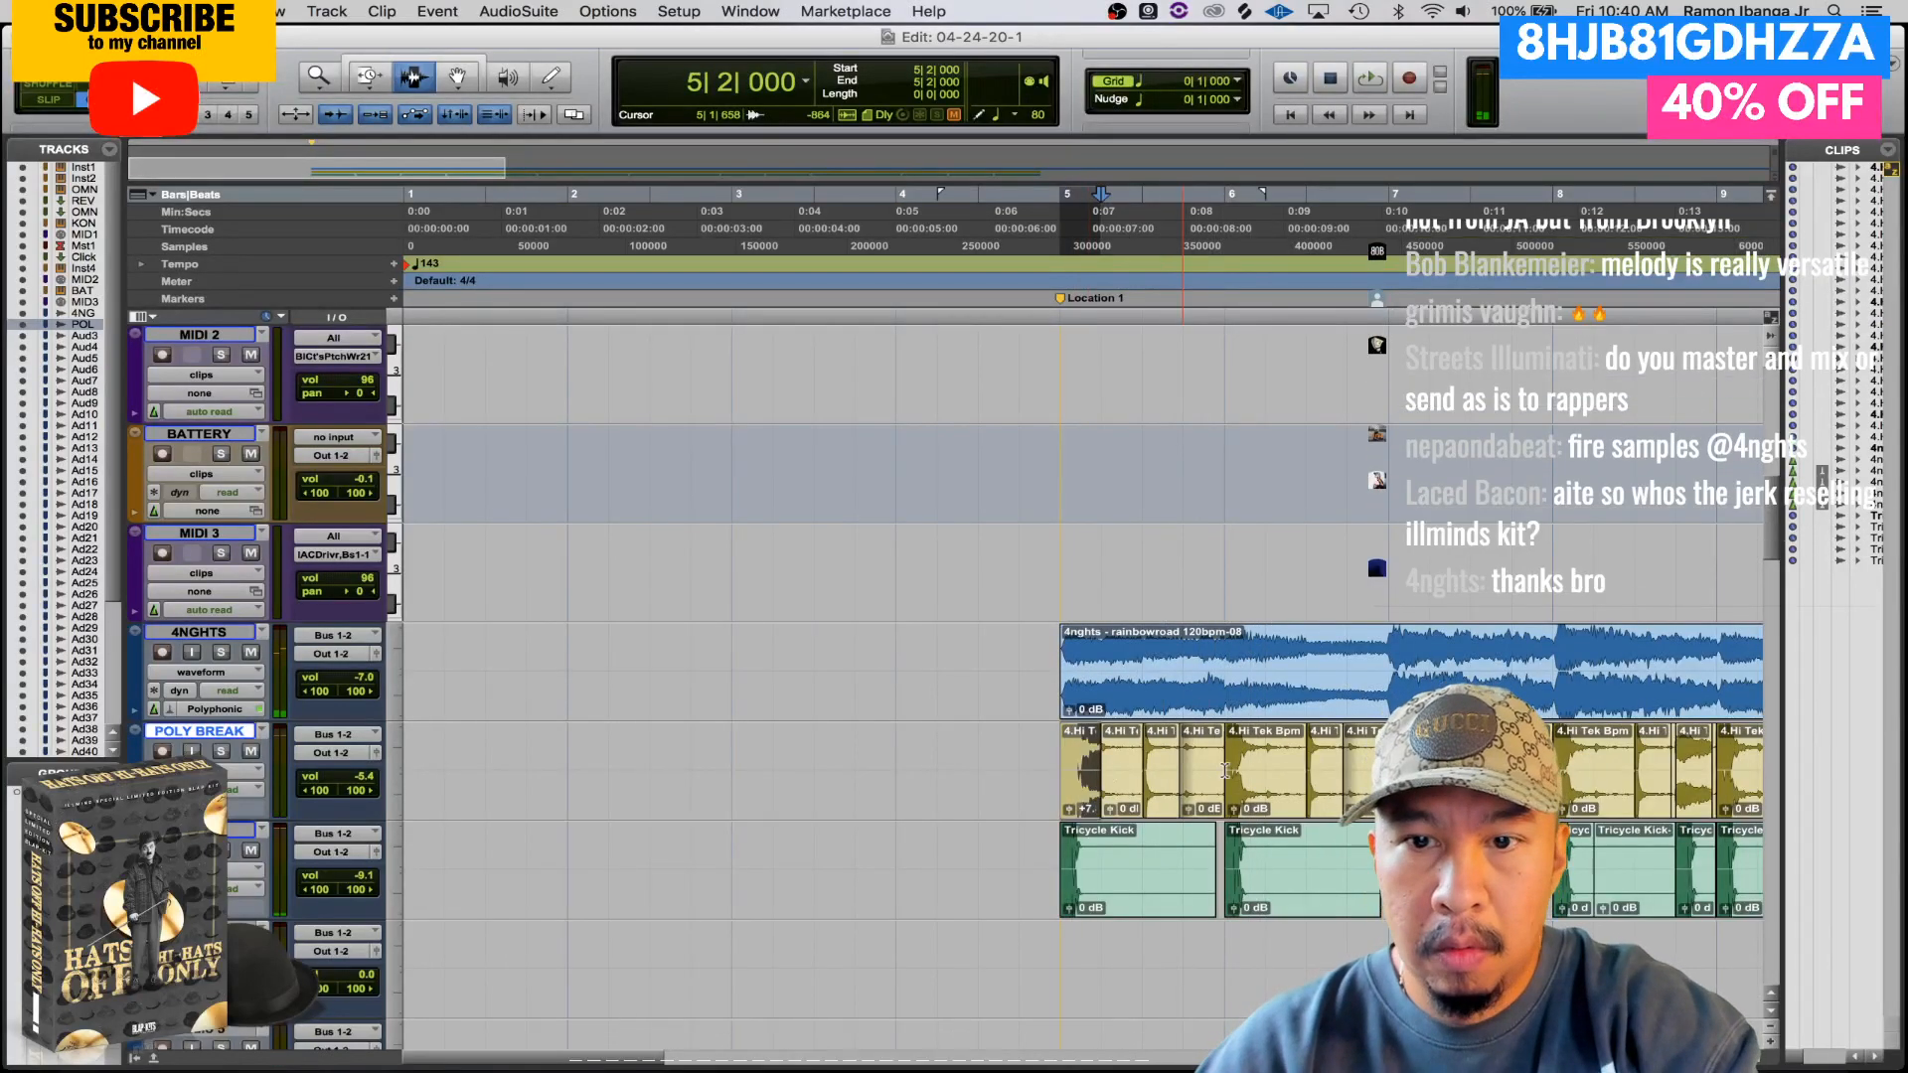
left_click(1387, 783)
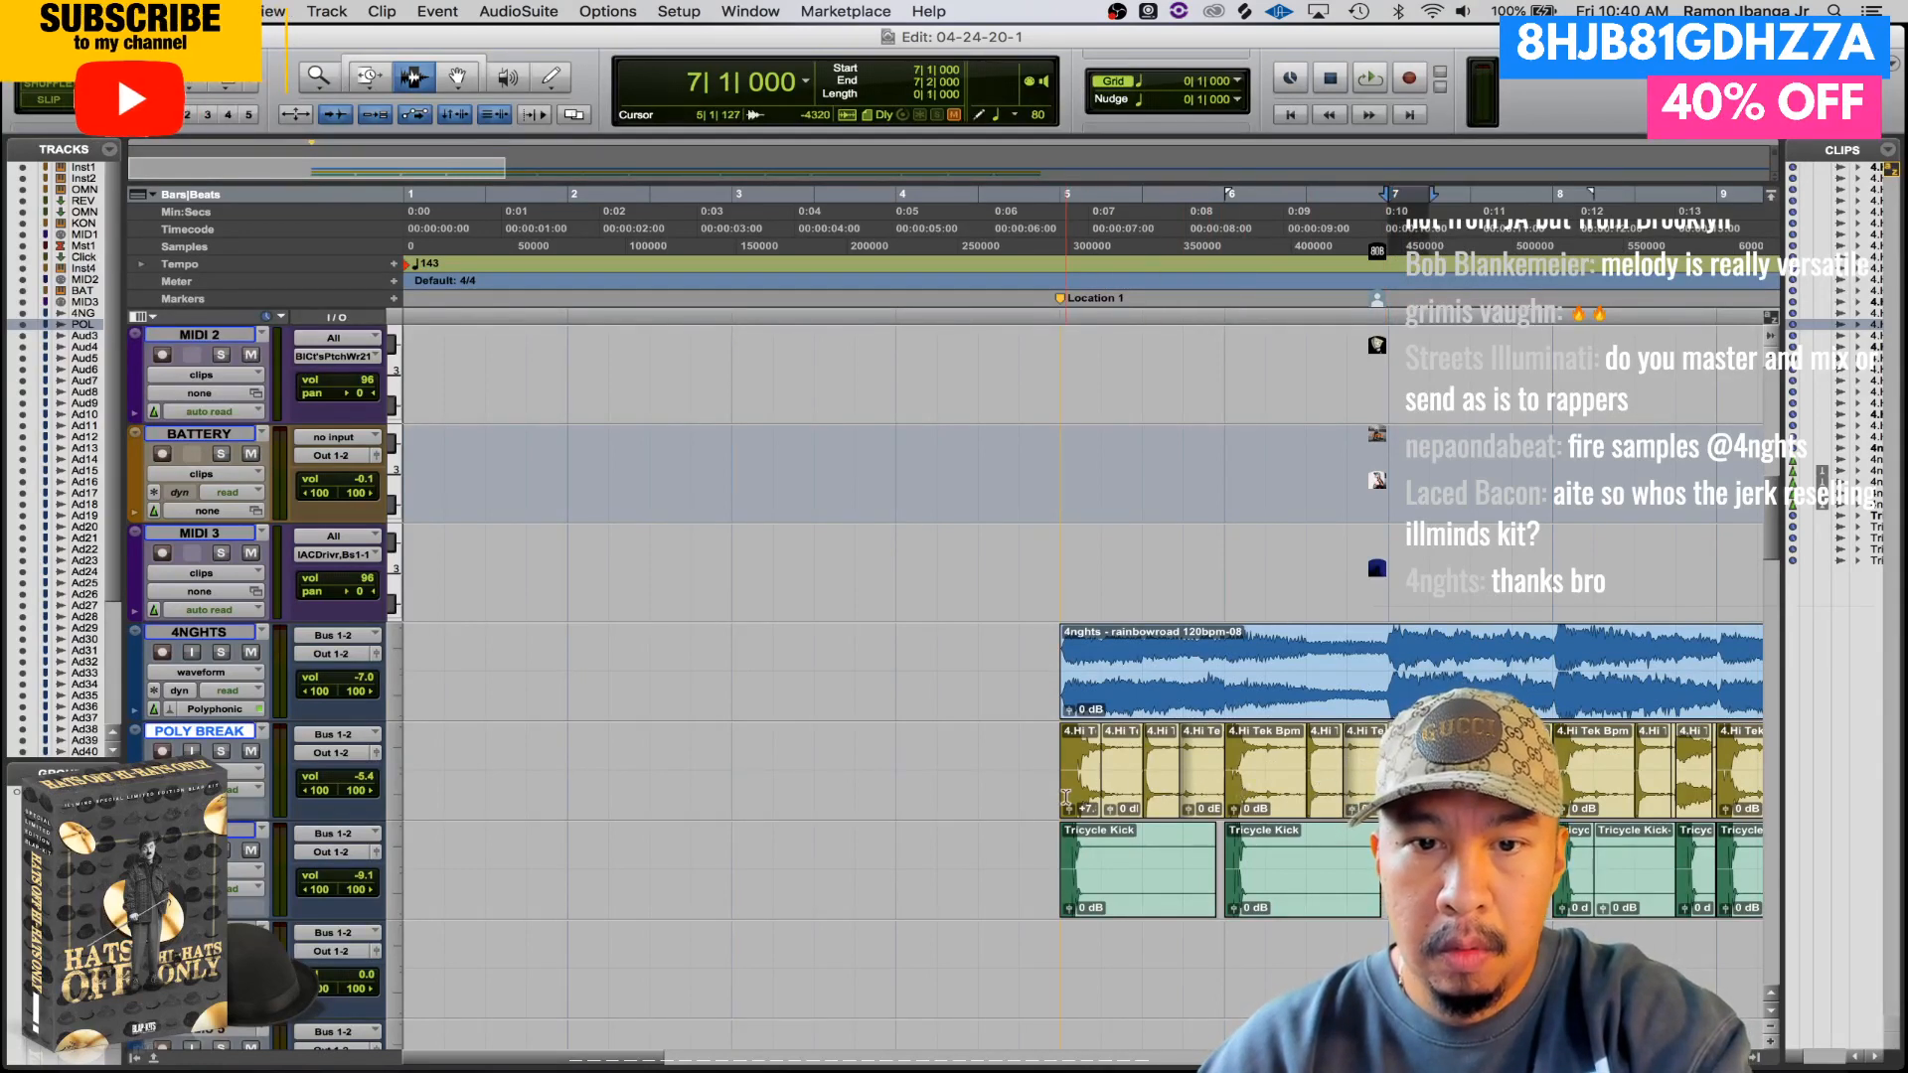
left_click(1079, 792)
key("space")
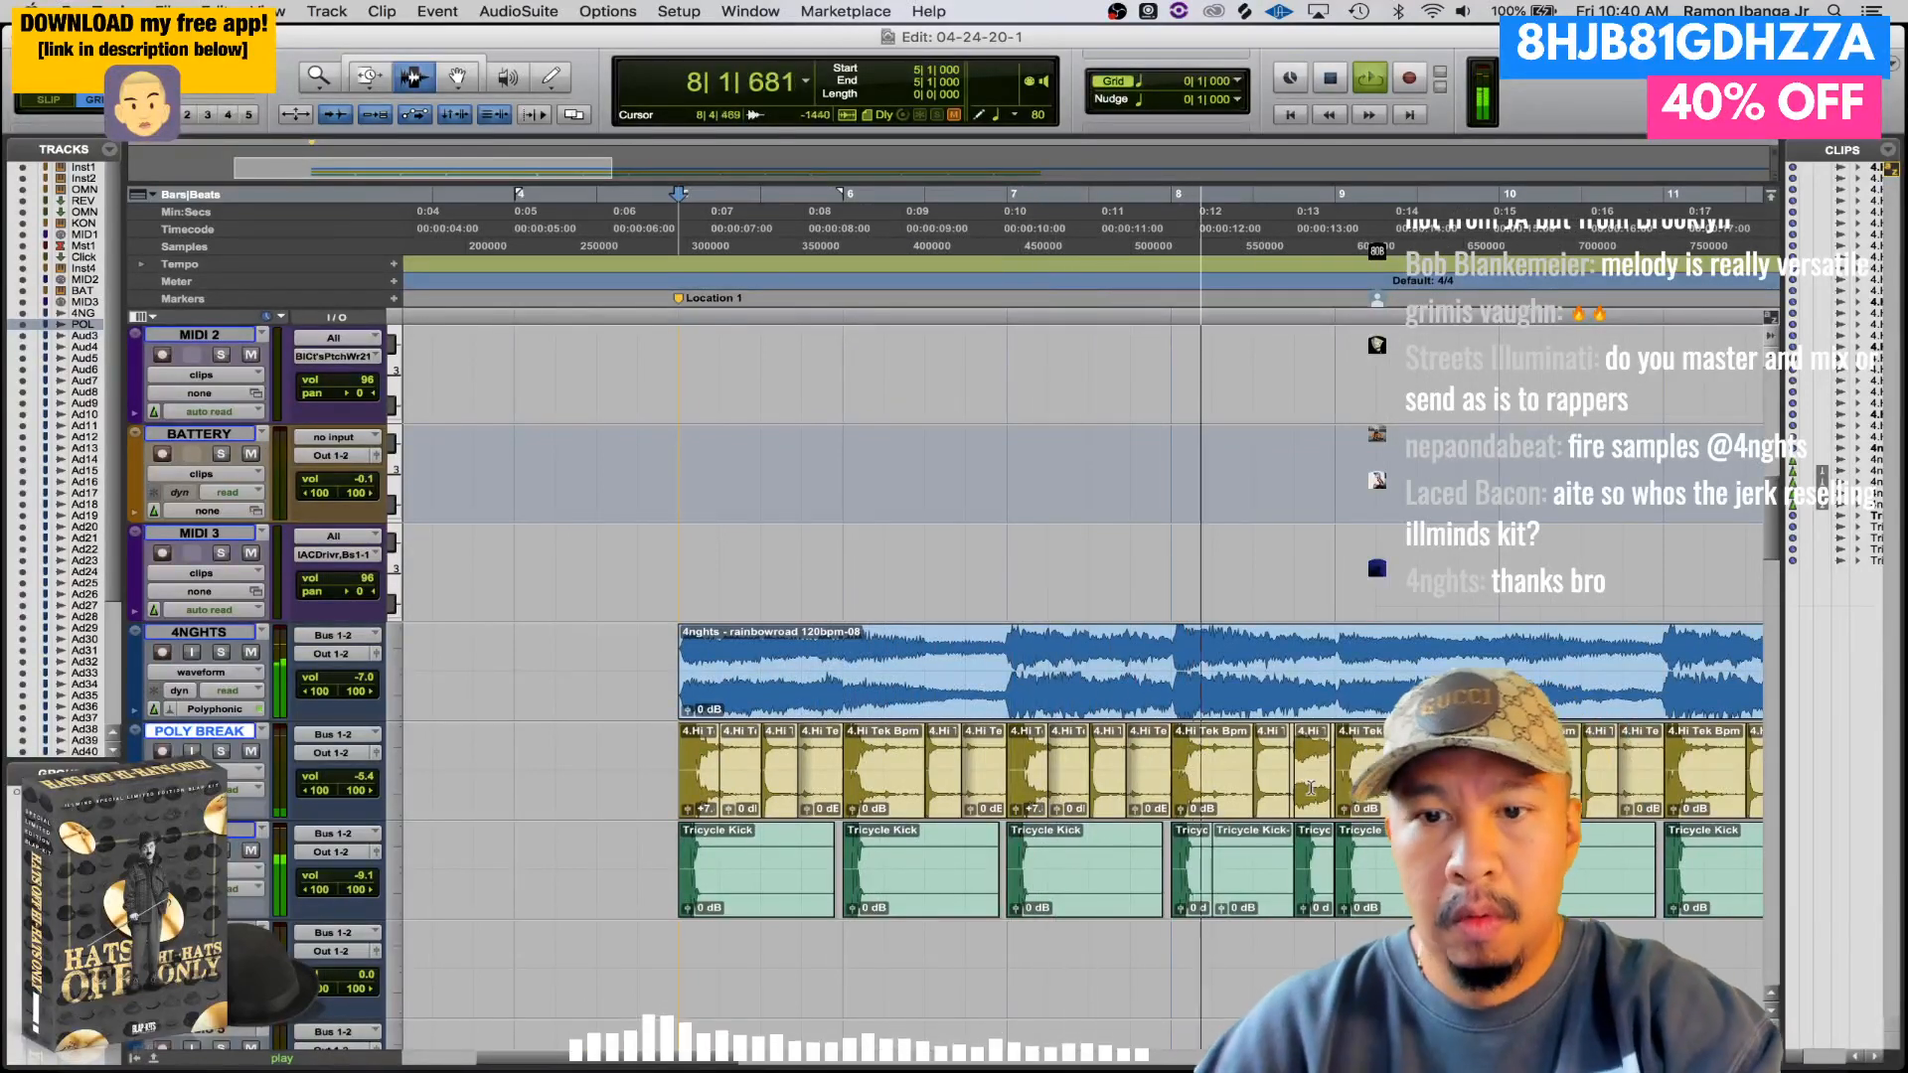
- Select the four-bar break on POLY BREAK from bar 5 to bar 9 and duplicate it over bars 9 to 13
key("space")
key("space")
left_click_drag(675, 770, 1335, 780)
key("r")
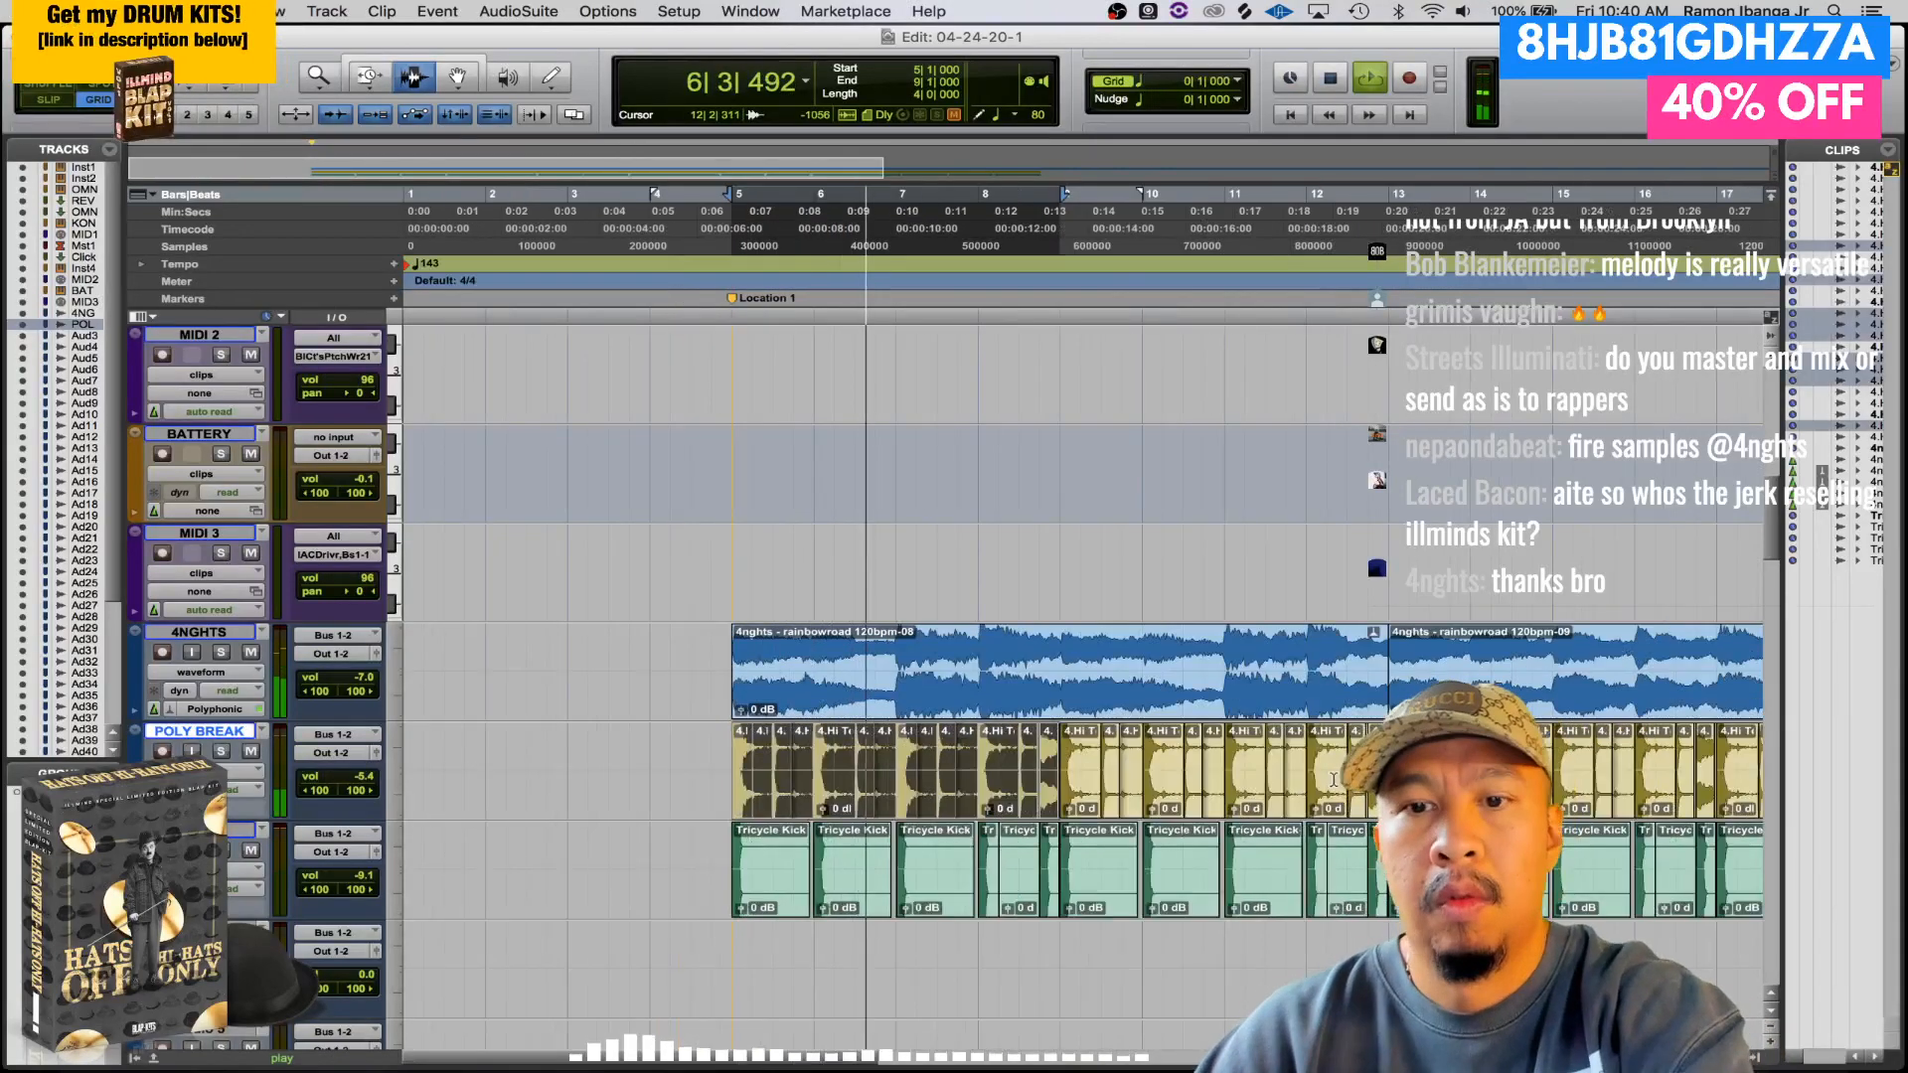
key("super+d")
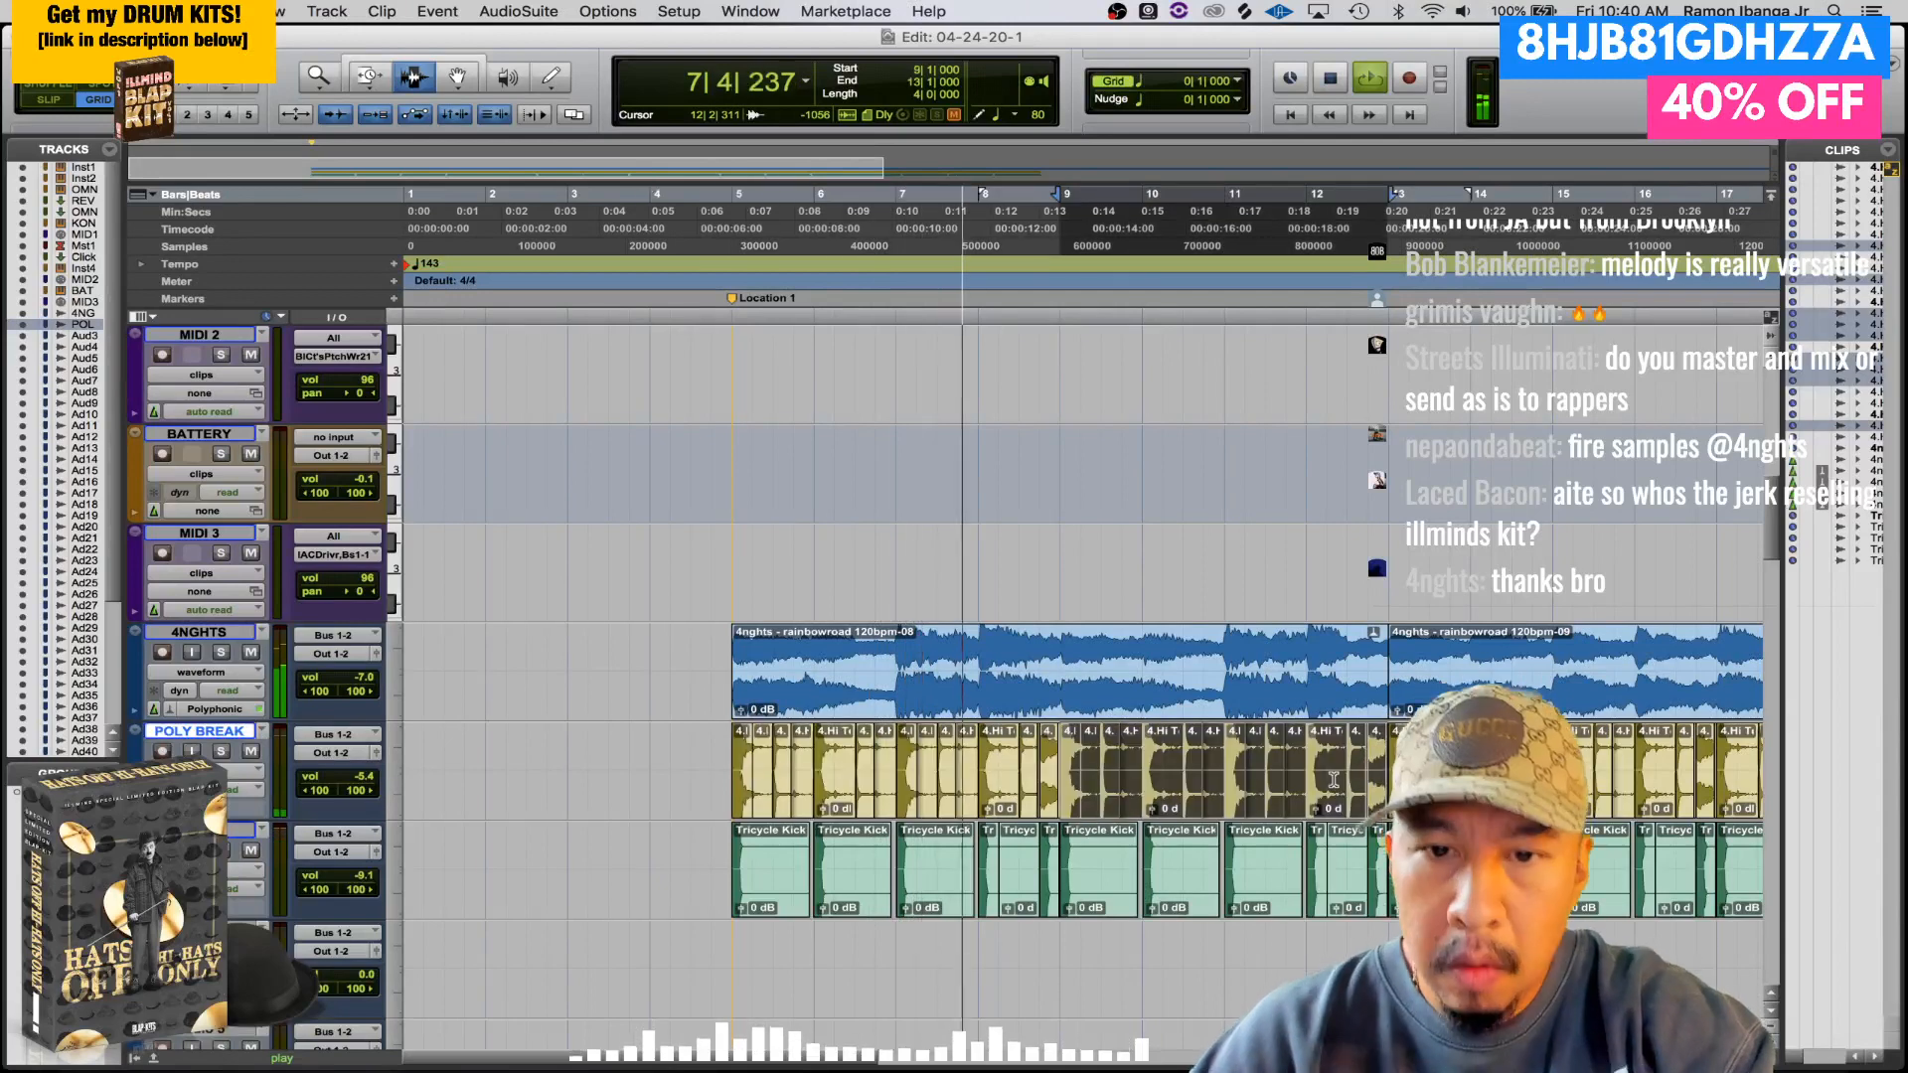
key("r")
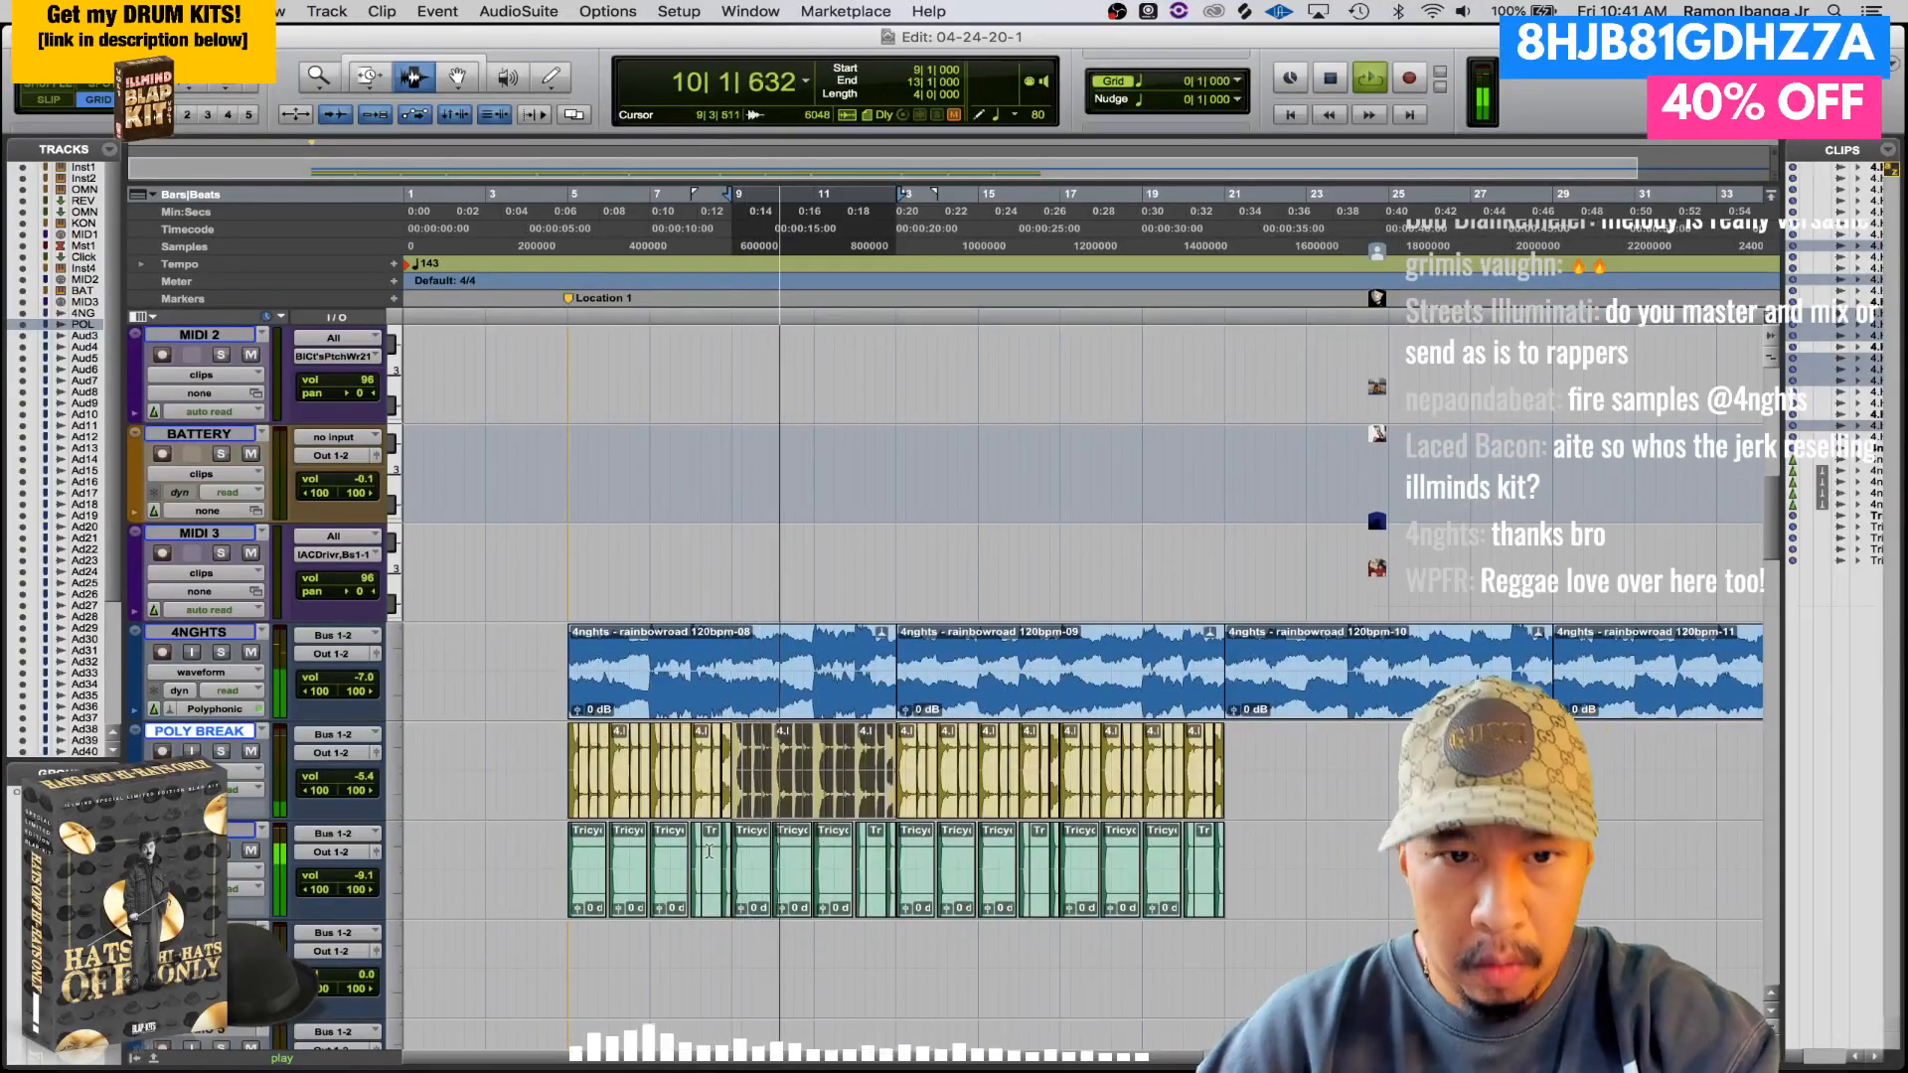
- Play from beat 3 of bar 8 and closely examine the break and kick clips around the start of bar 9
left_click(710, 852)
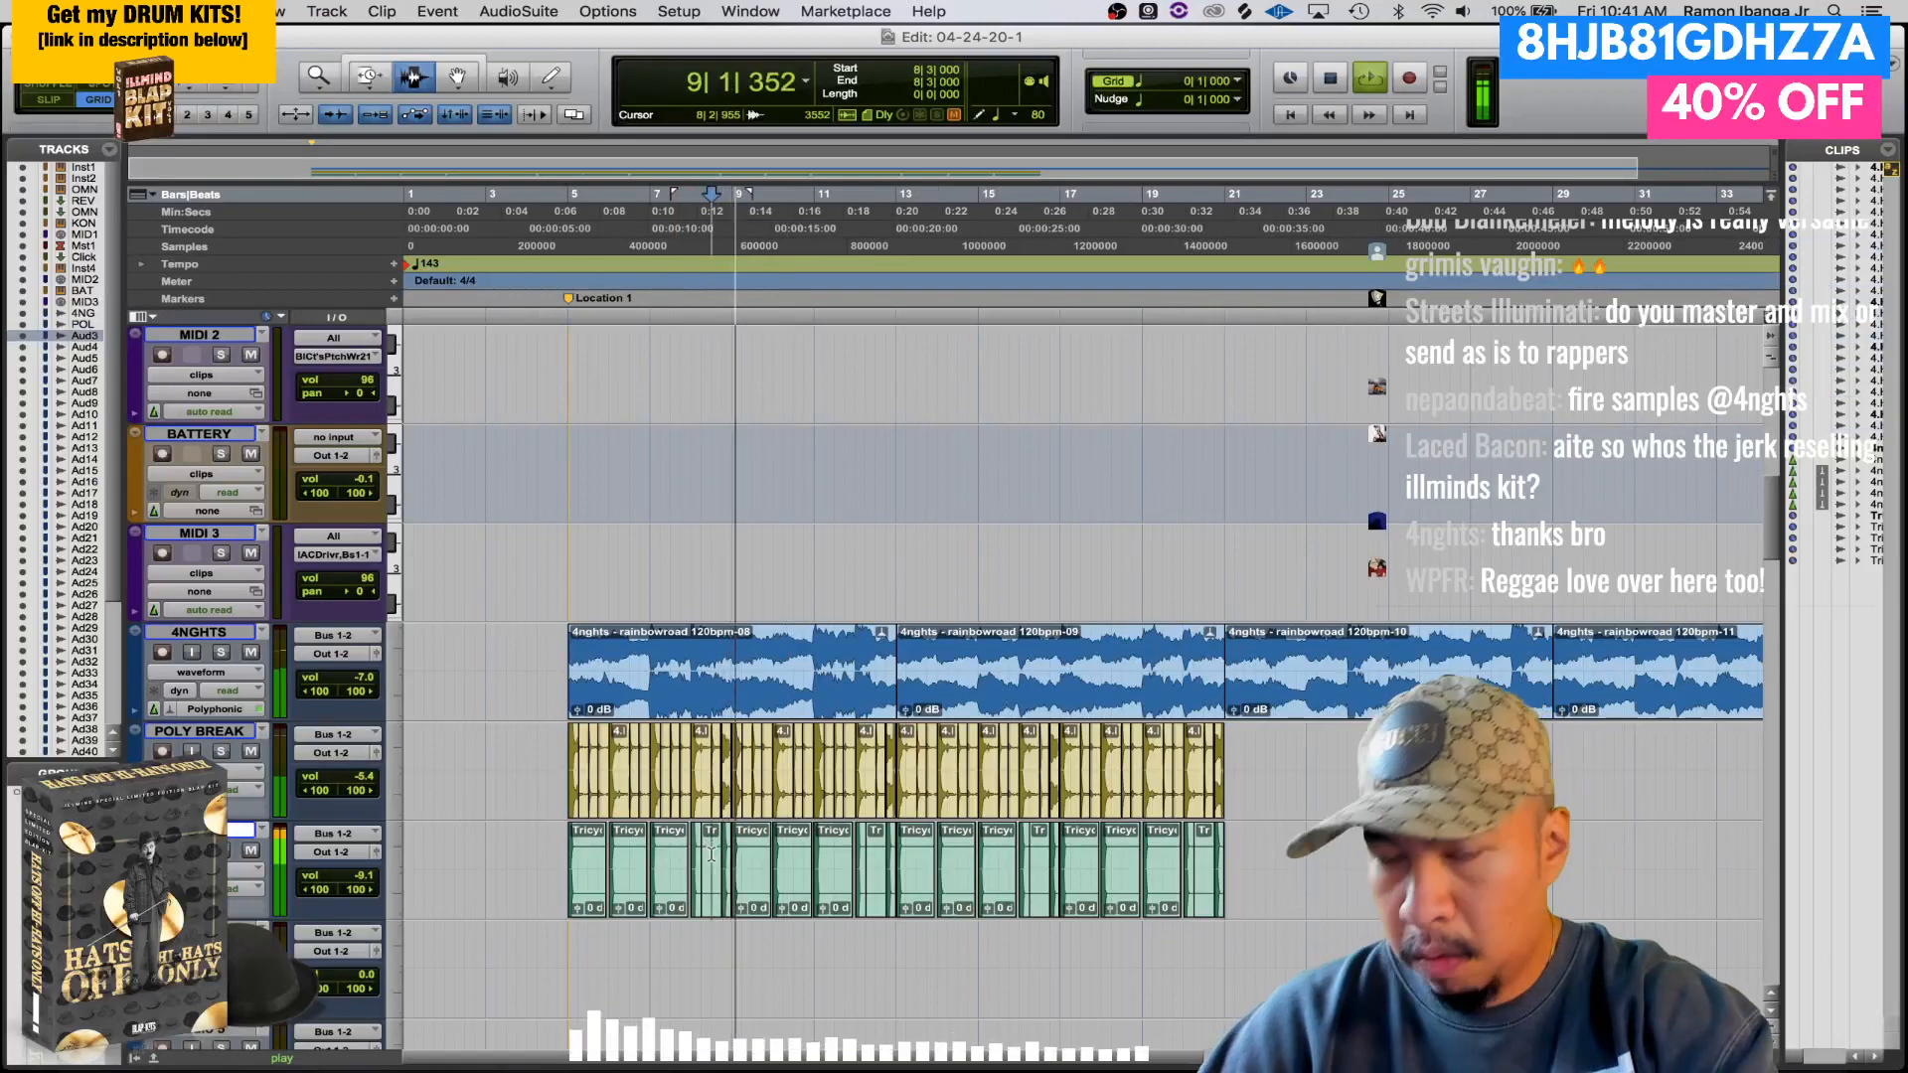
key("space")
key("space")
scroll(722, 855, "up", 6)
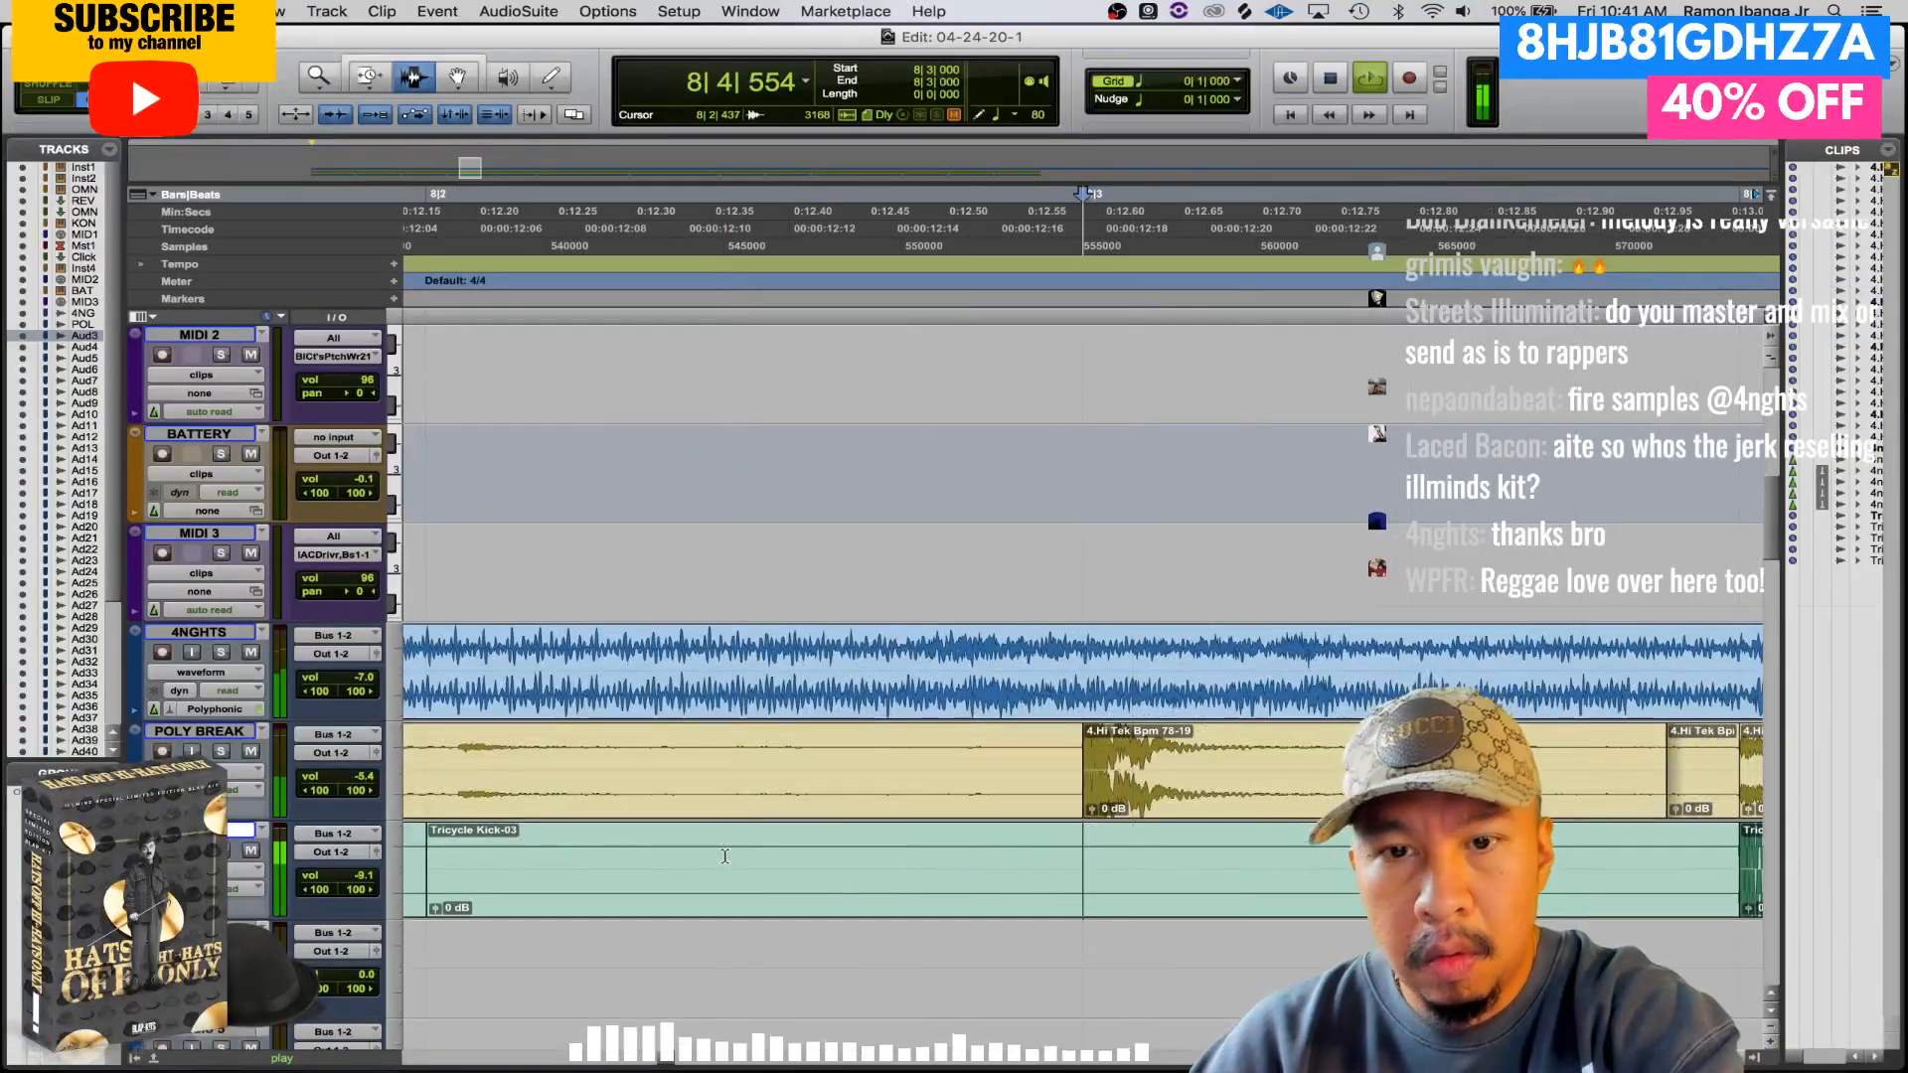
scroll(724, 855, "down", 6)
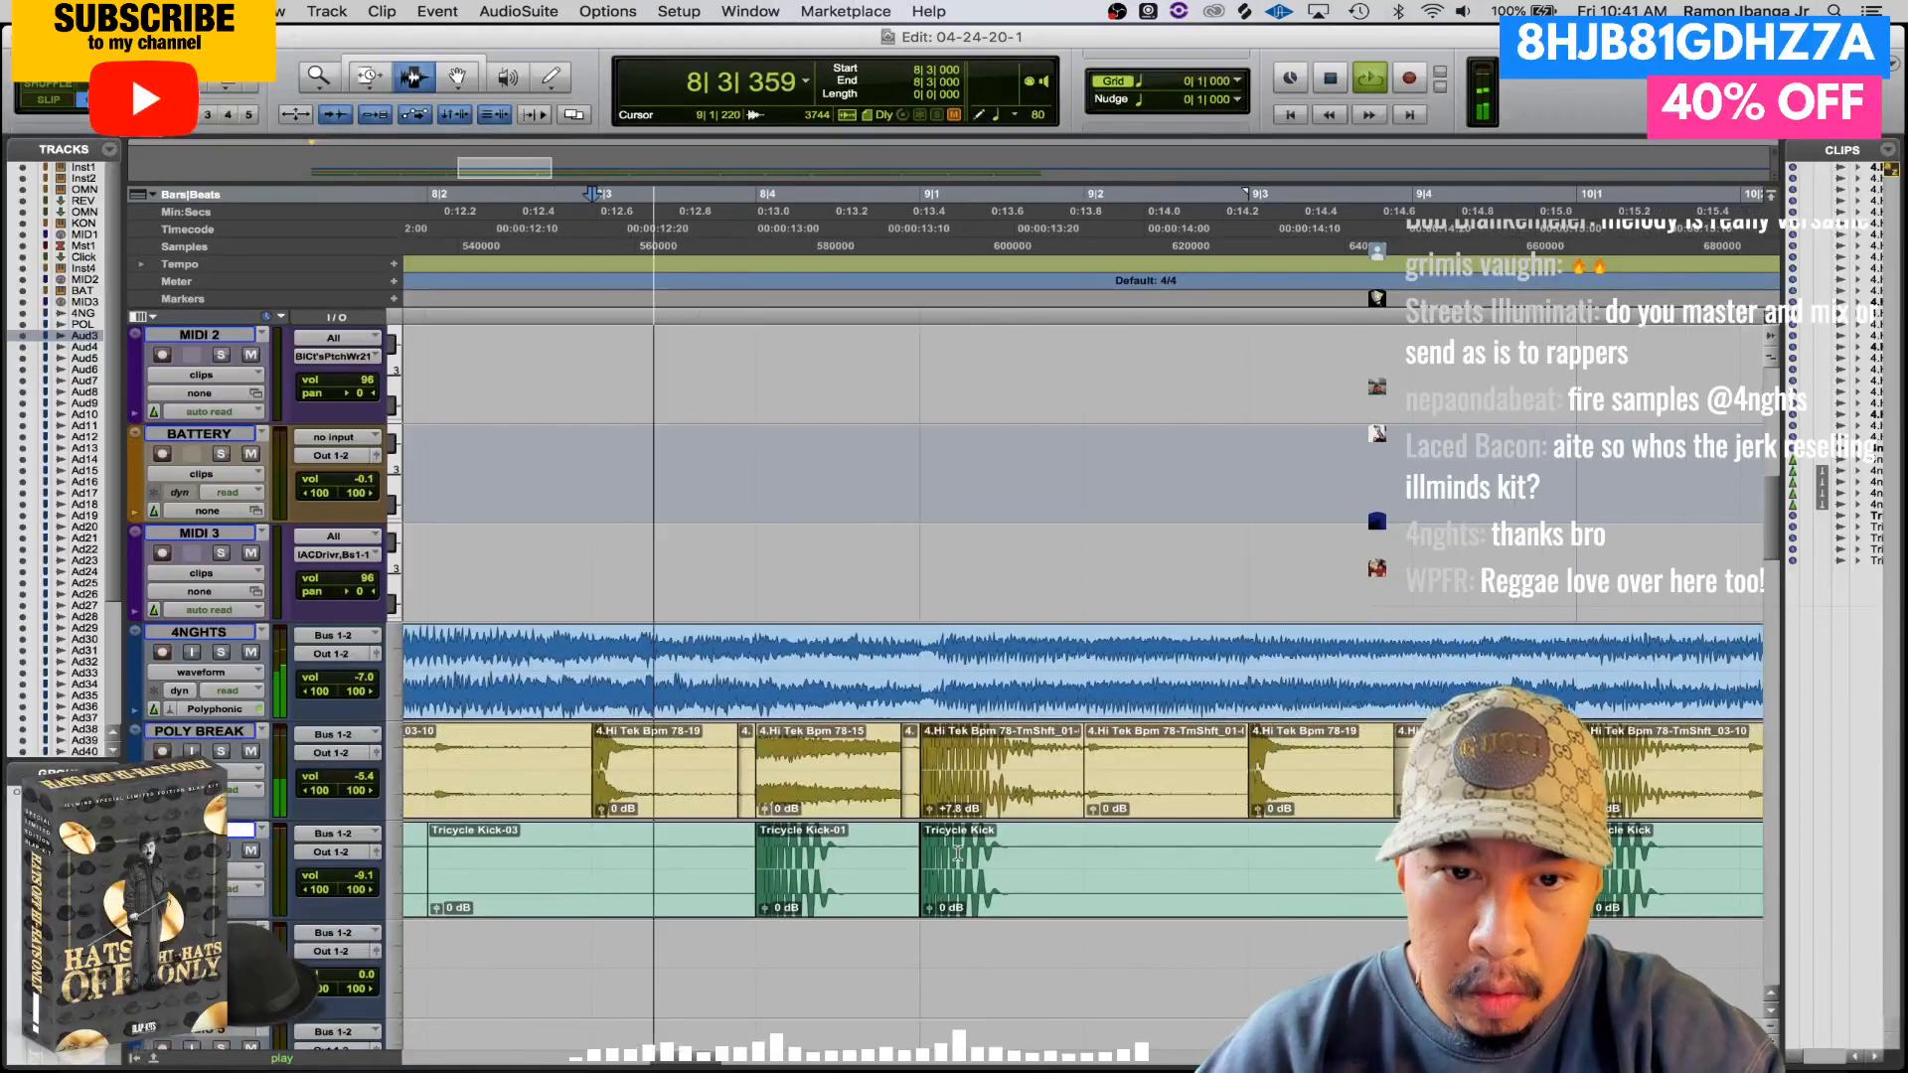
left_click(951, 791)
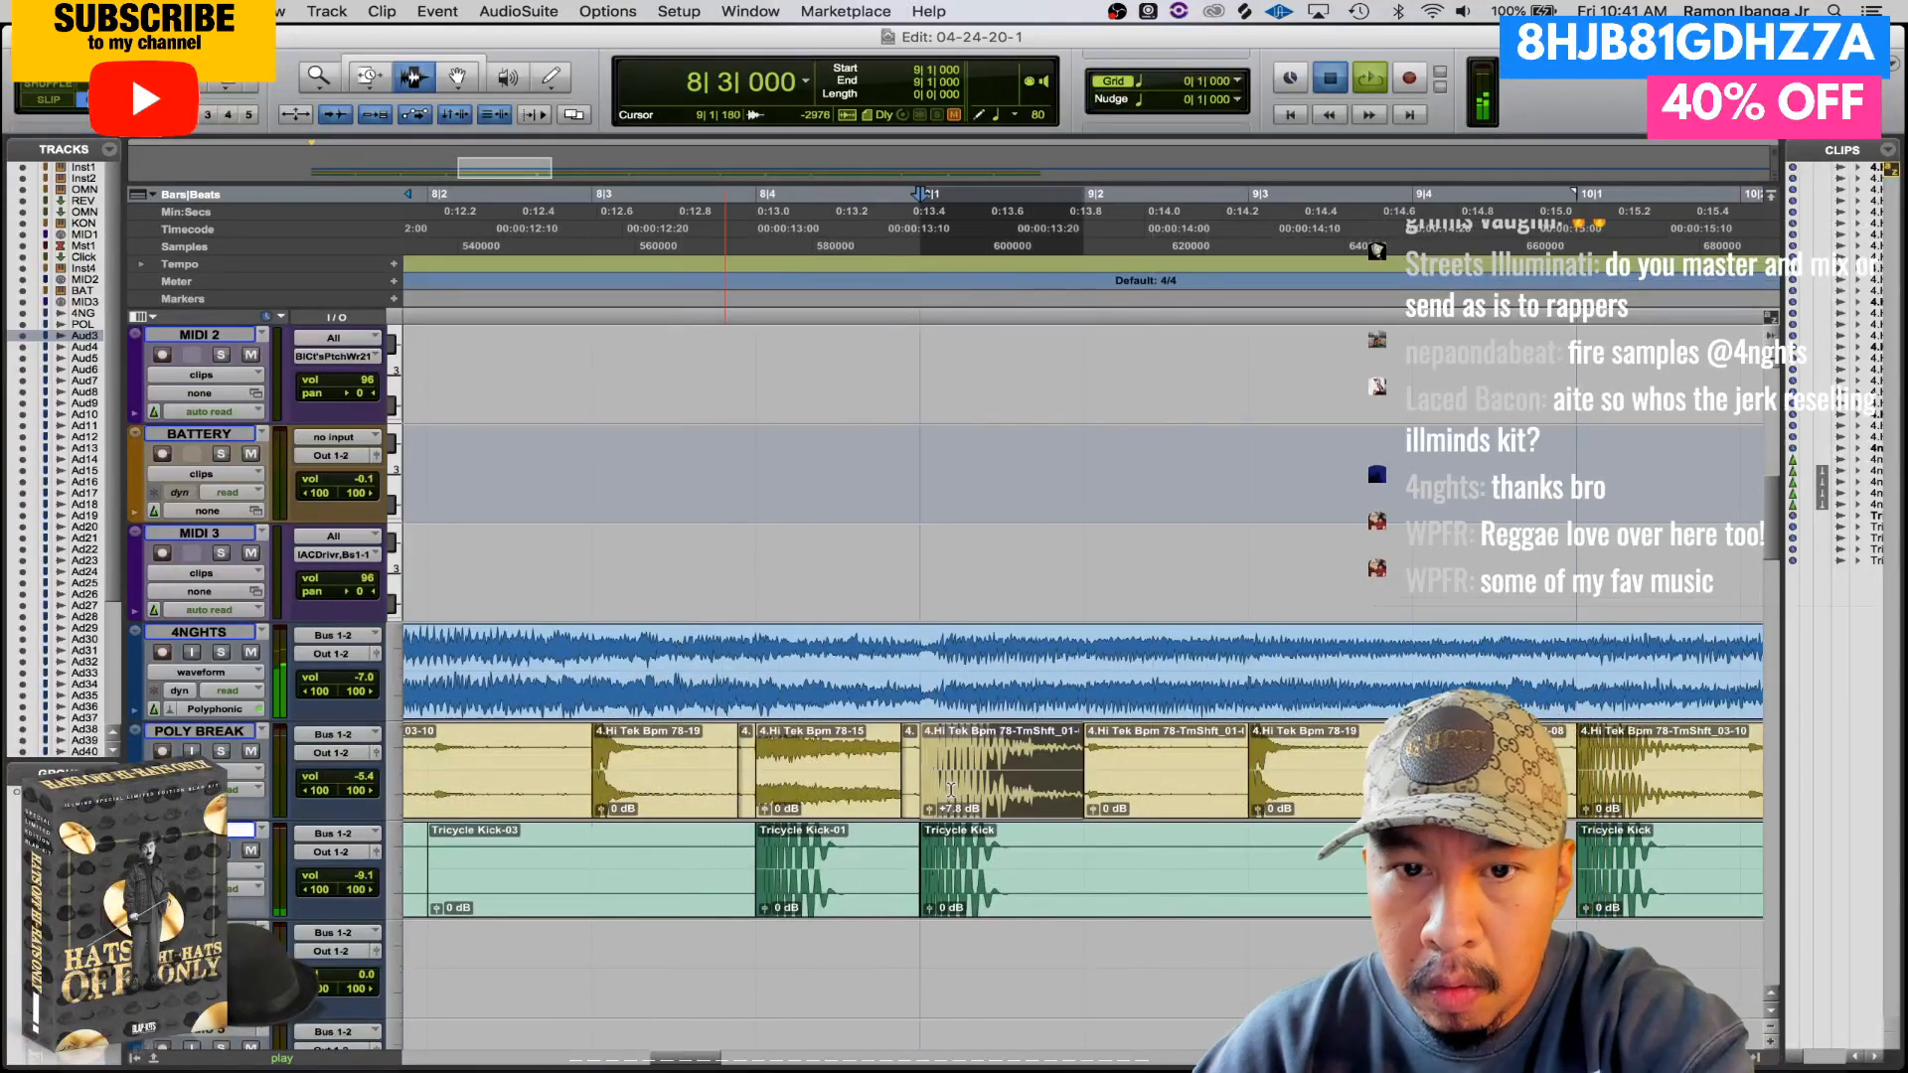
key("space")
key("super+bracketright")
key("super+bracketright")
key("super+bracketright")
key("super+bracketright")
key("super+bracketright")
key("super+bracketright")
key("super+bracketleft")
key("super+bracketleft")
key("super+bracketleft")
key("super+bracketleft")
key("super+bracketleft")
key("super+bracketleft")
key("space")
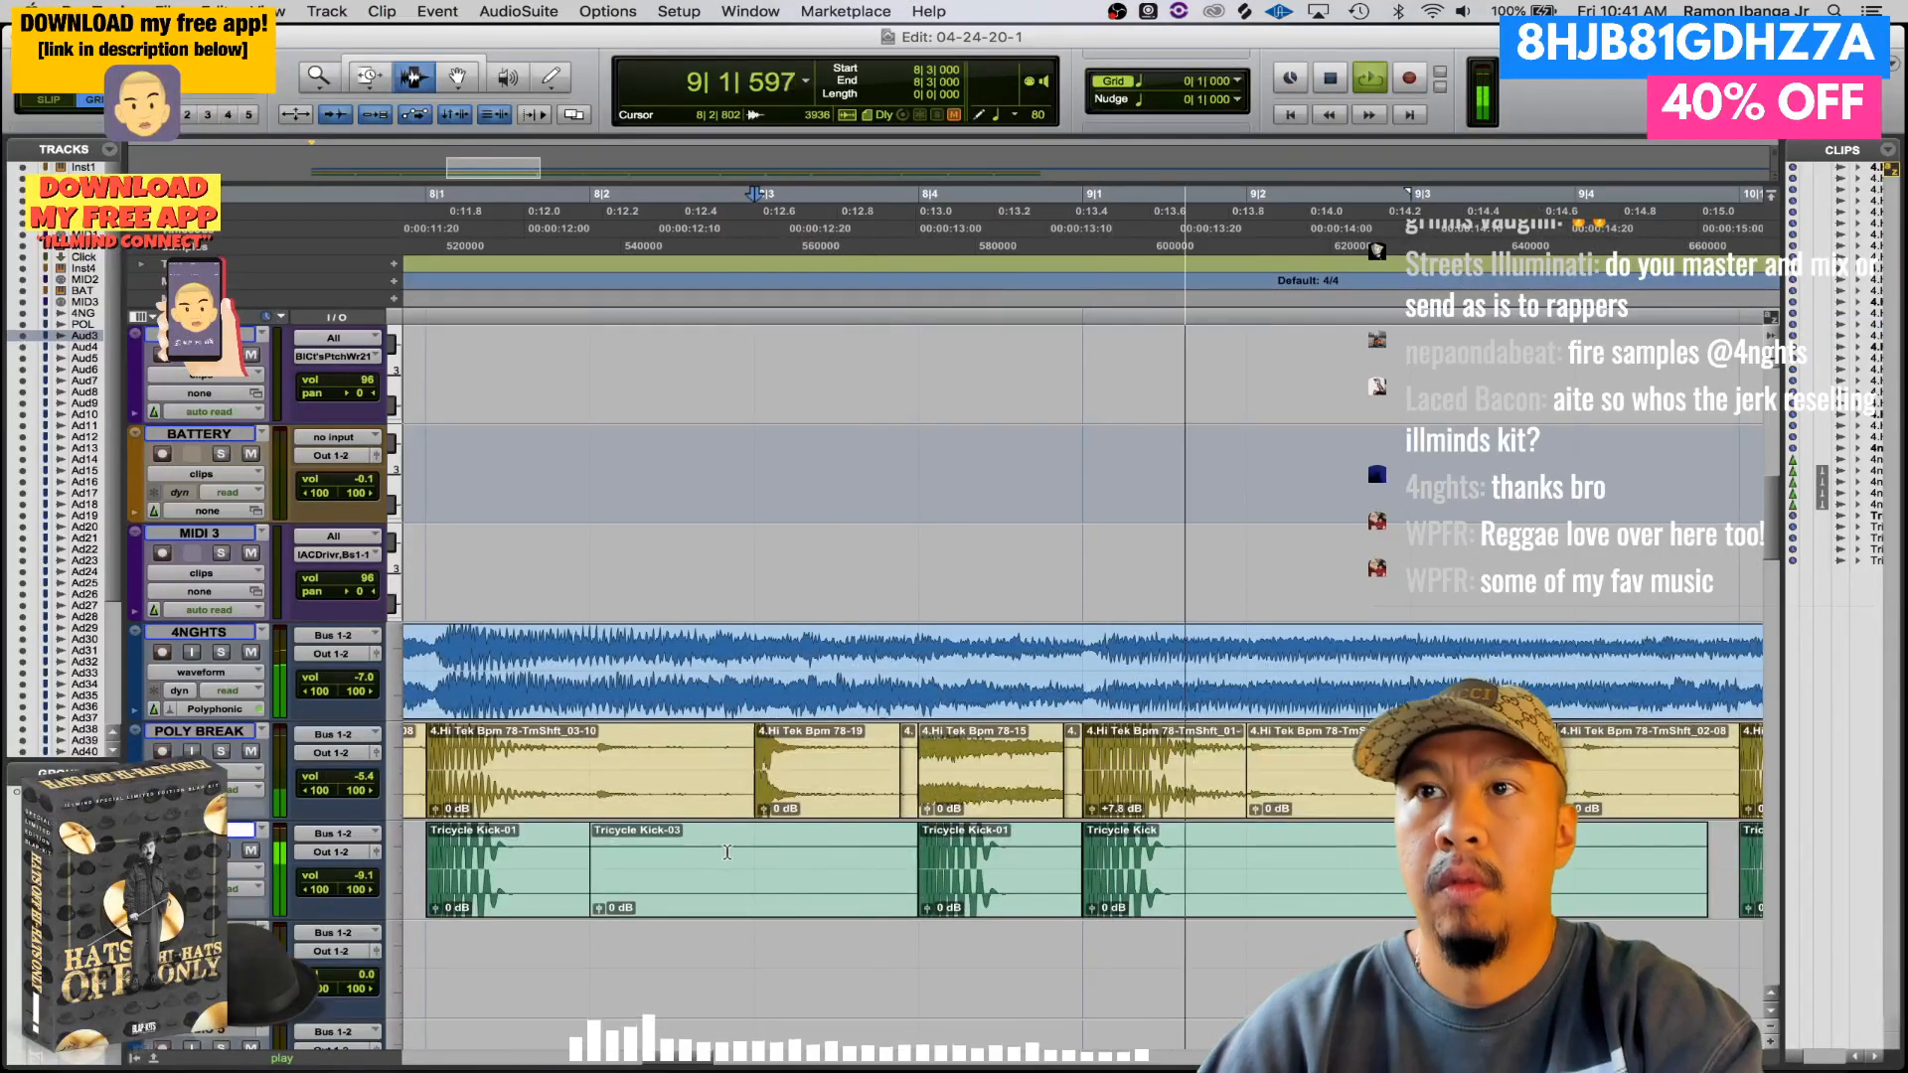
key("super+bracketleft")
key("super+bracketleft")
key("super+bracketleft")
key("super+bracketleft")
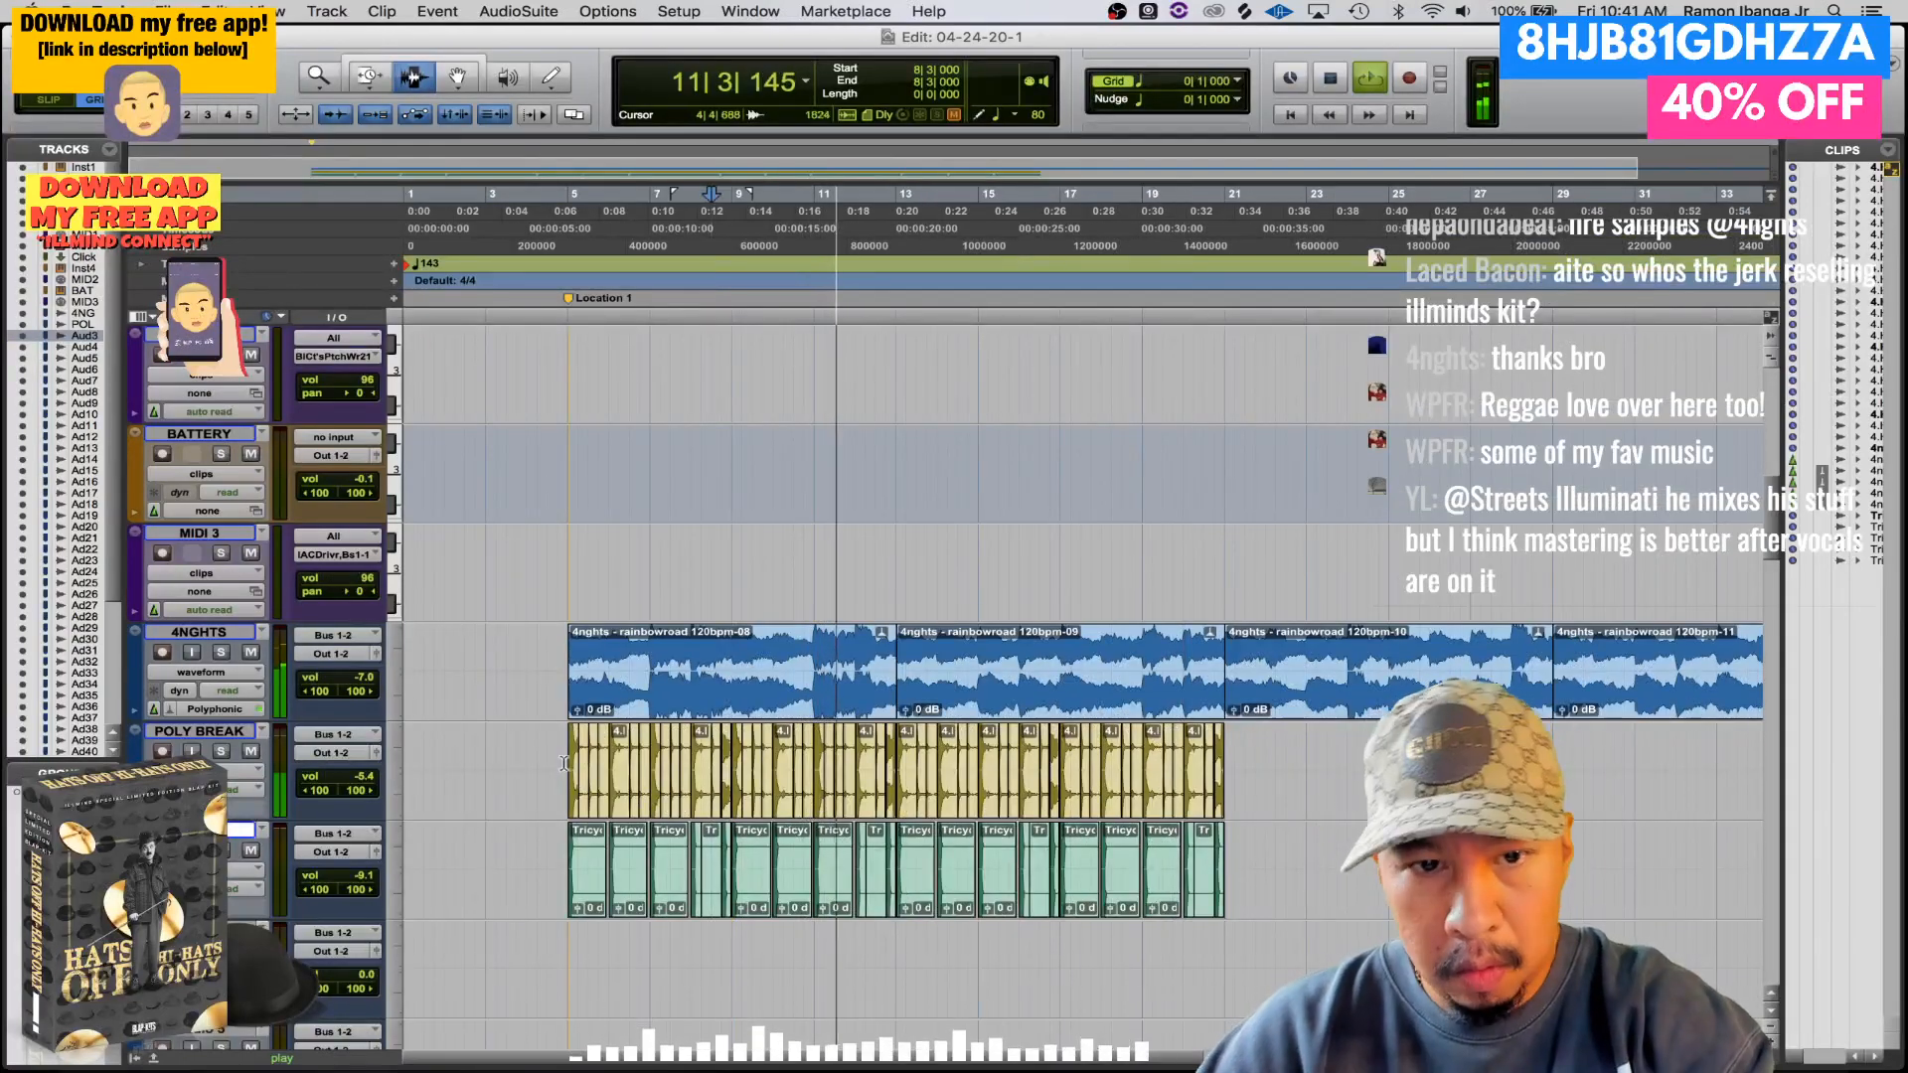
- Duplicate bars 5 to 13 of the break and kick tracks over bars 13 to 21, and put the cursor back at bar 5
left_click_drag(567, 762, 895, 878)
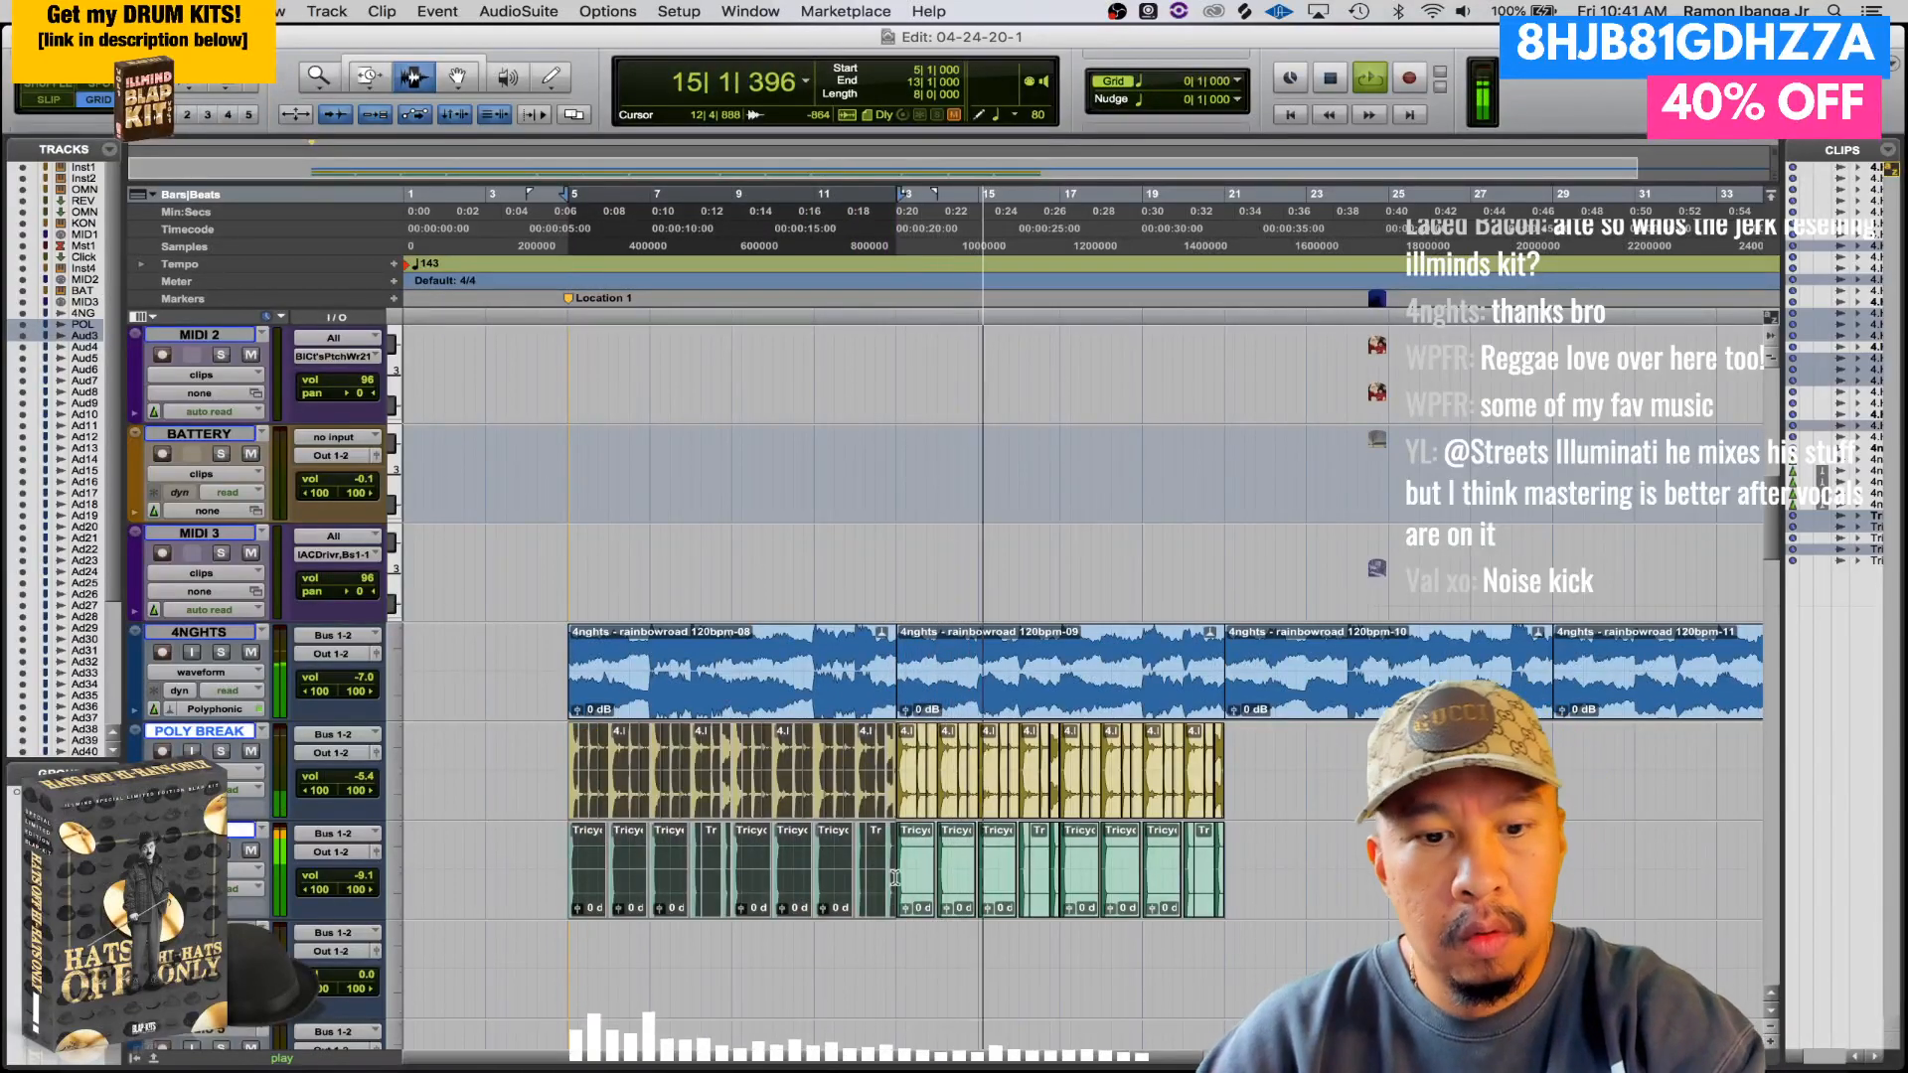
key("super+d")
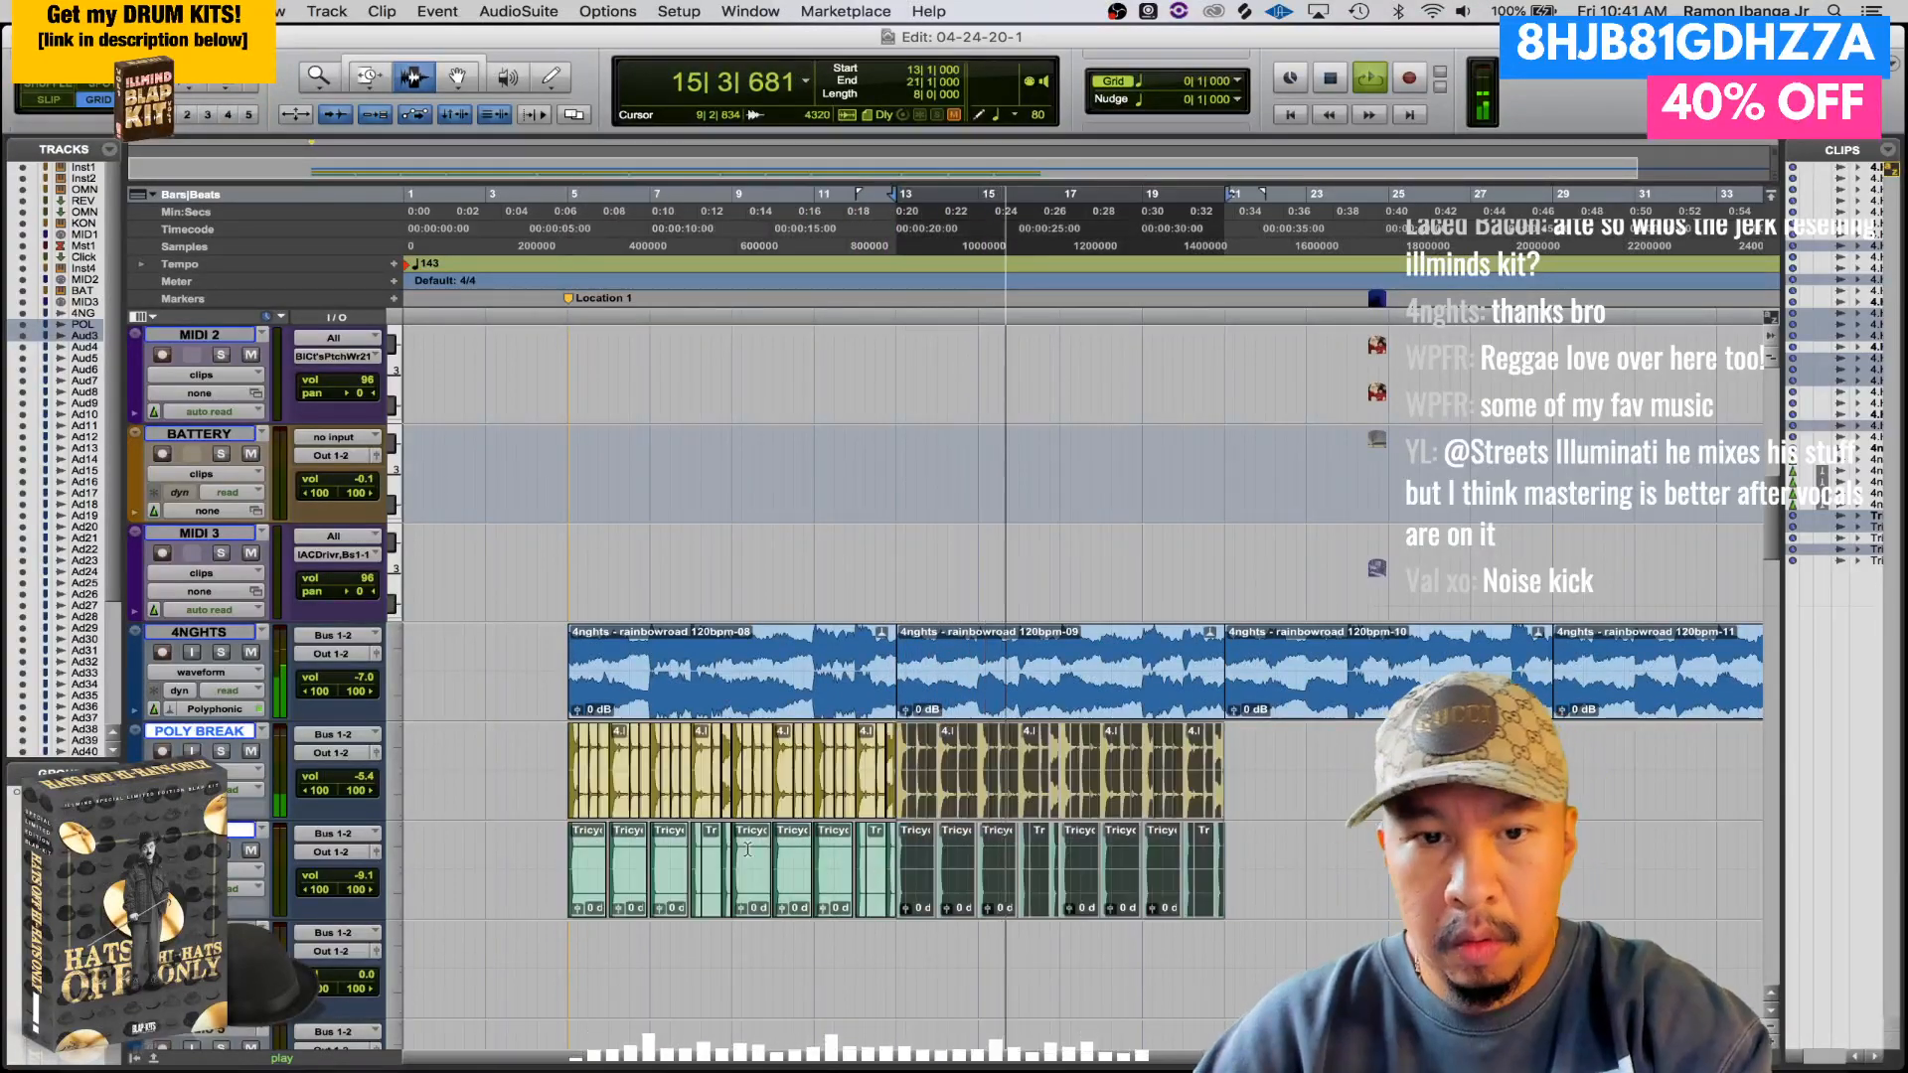
left_click(568, 861)
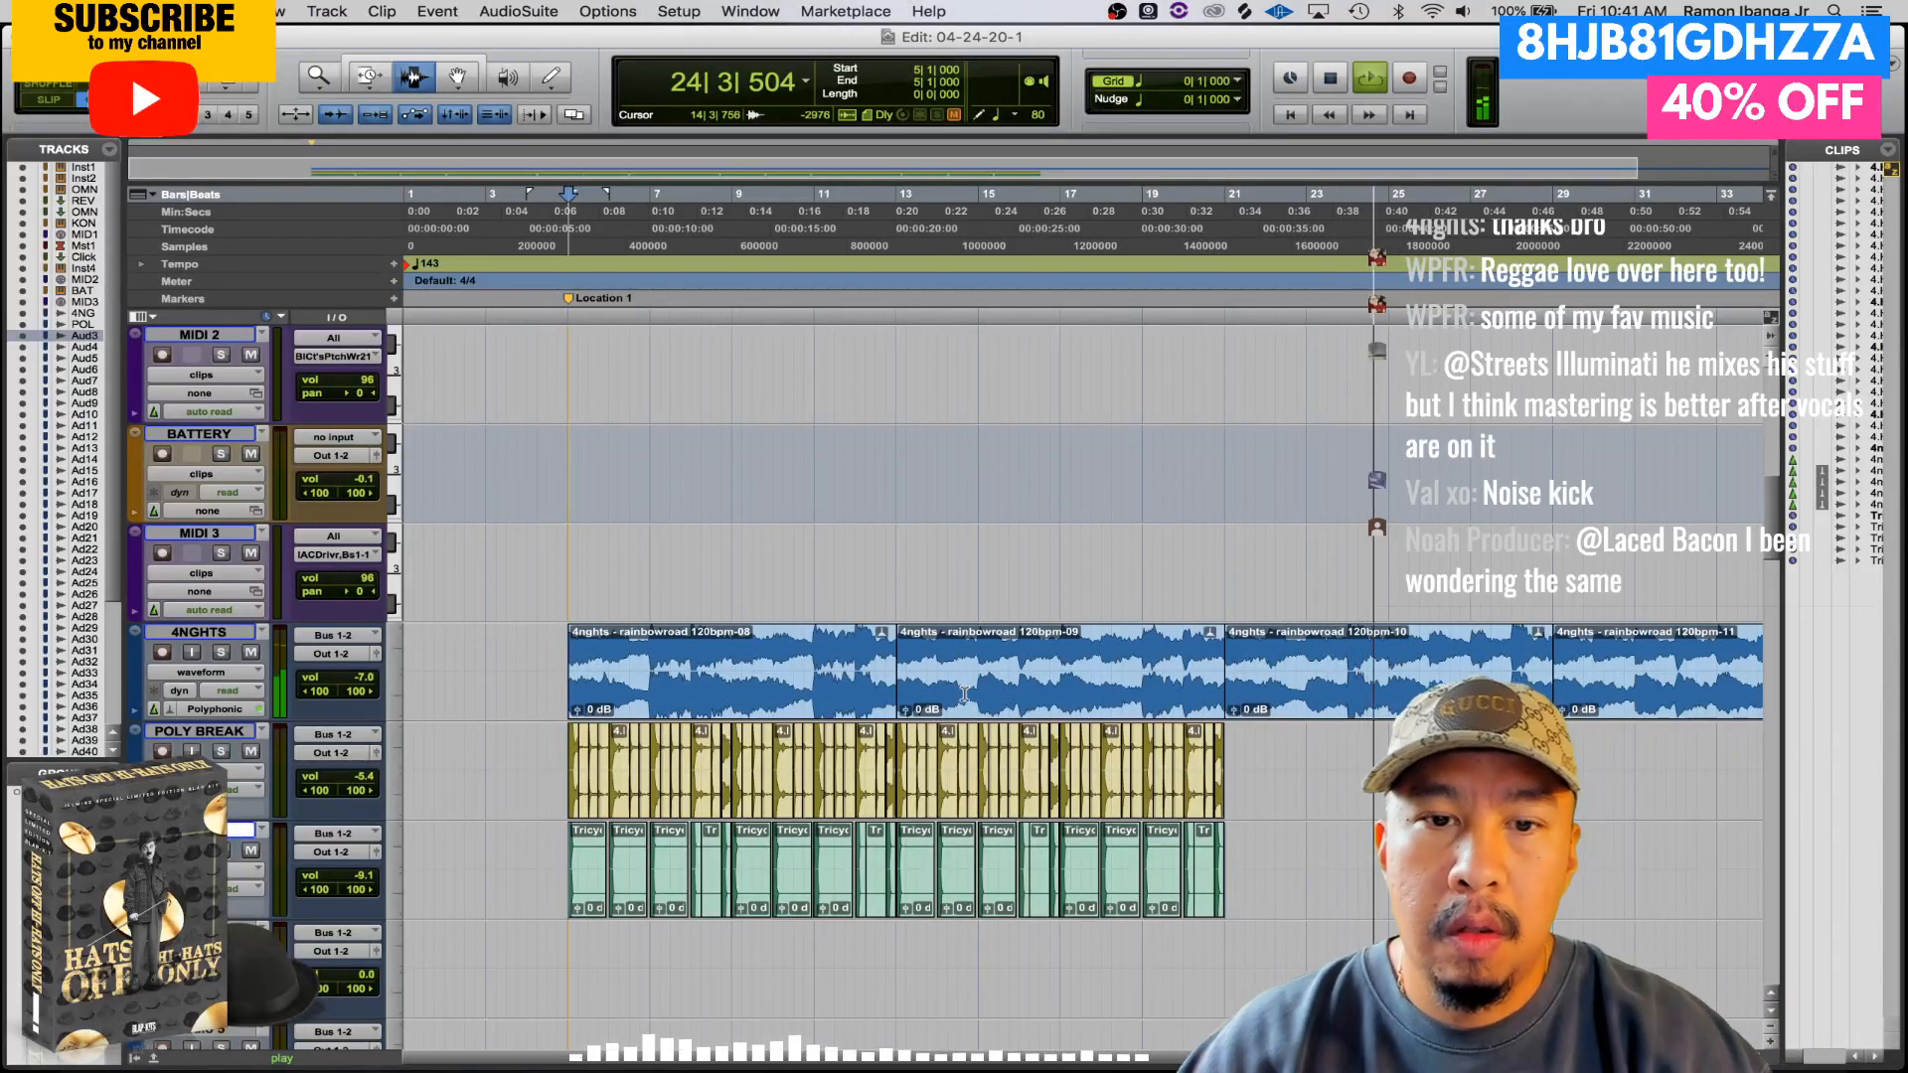
- Copy the break and kick clips from bars 13 to 21 and paste them at bar 29
left_click_drag(912, 738, 1226, 874)
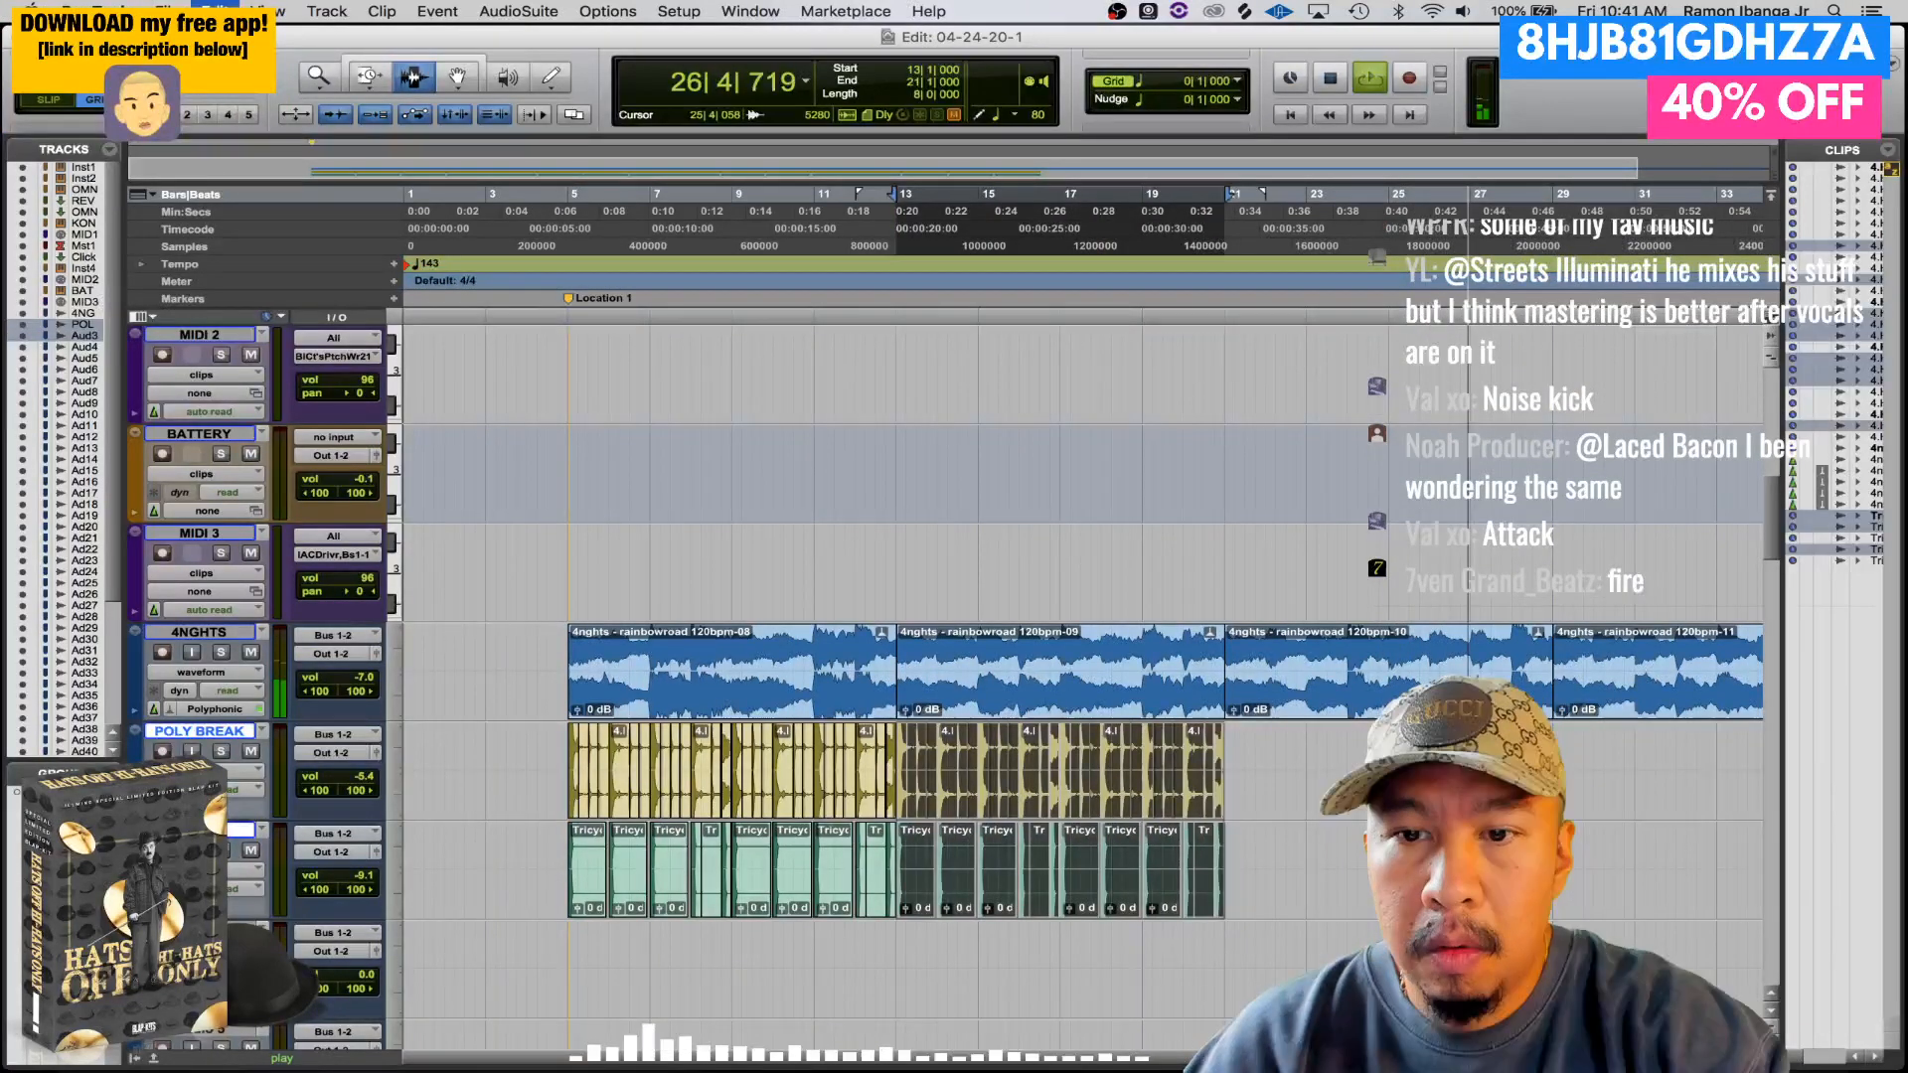
left_click(1556, 767)
key("super+v")
scroll(1310, 807, "down", 3)
scroll(1310, 807, "right", 10)
scroll(1294, 799, "left", 3)
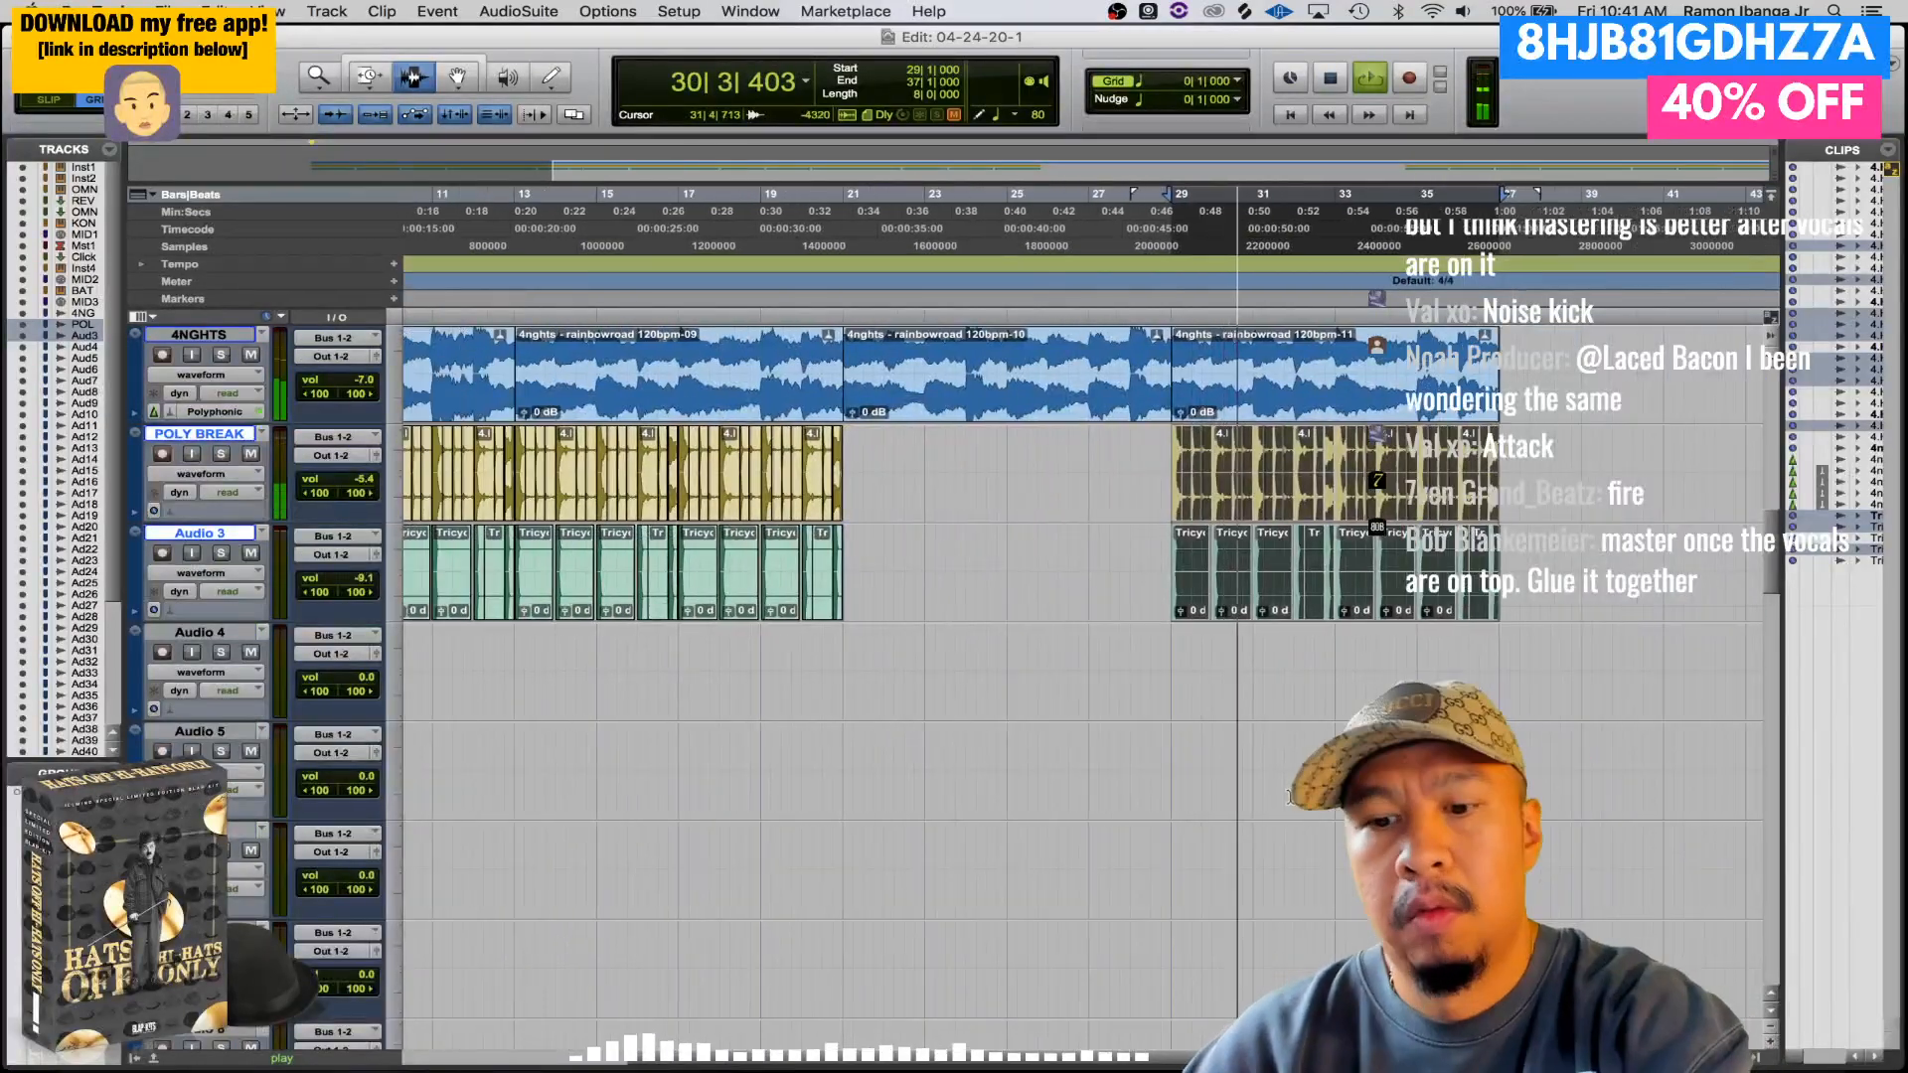
key("super+[")
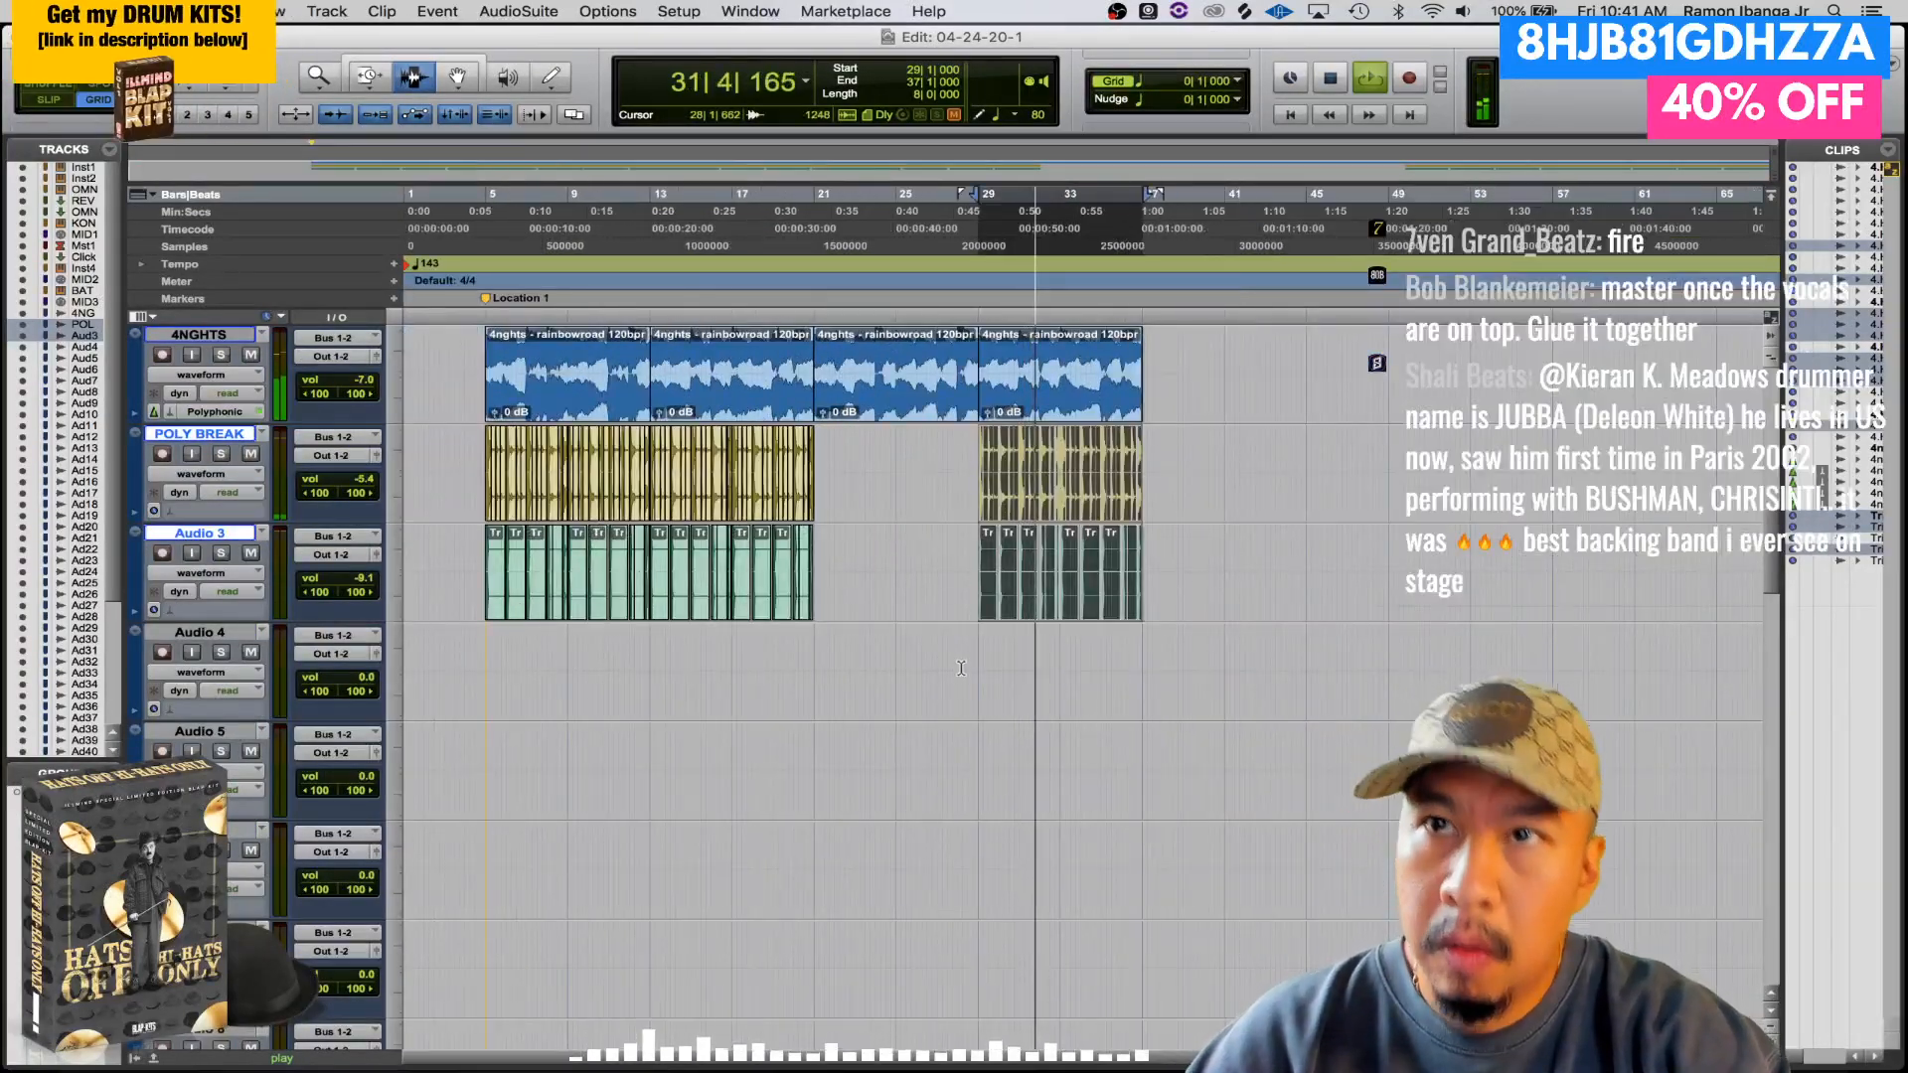
scroll(961, 668, "up", 1)
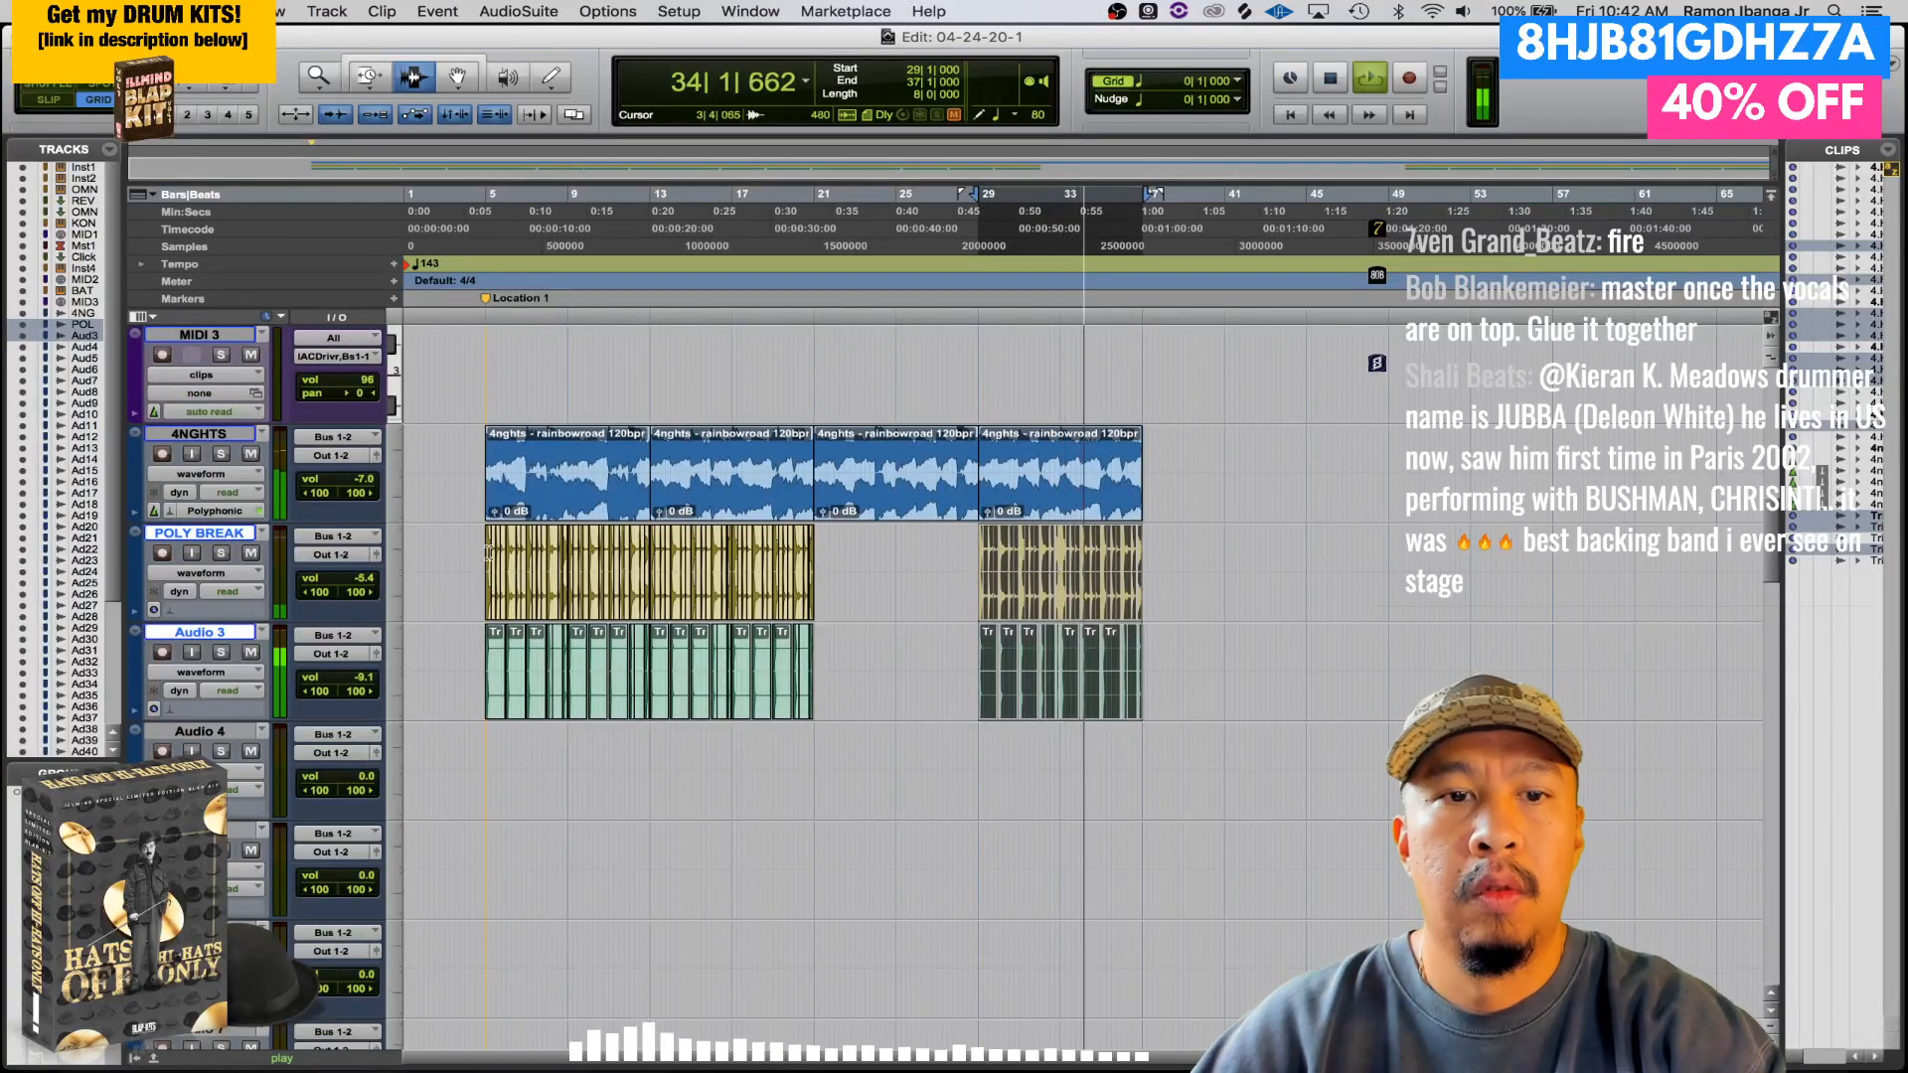
- Select the first 4NGHTS clip, from bar 5 to bar 13, and play it on loop with the drums
double_click(580, 486)
key("space")
key("space")
key("t")
key("t")
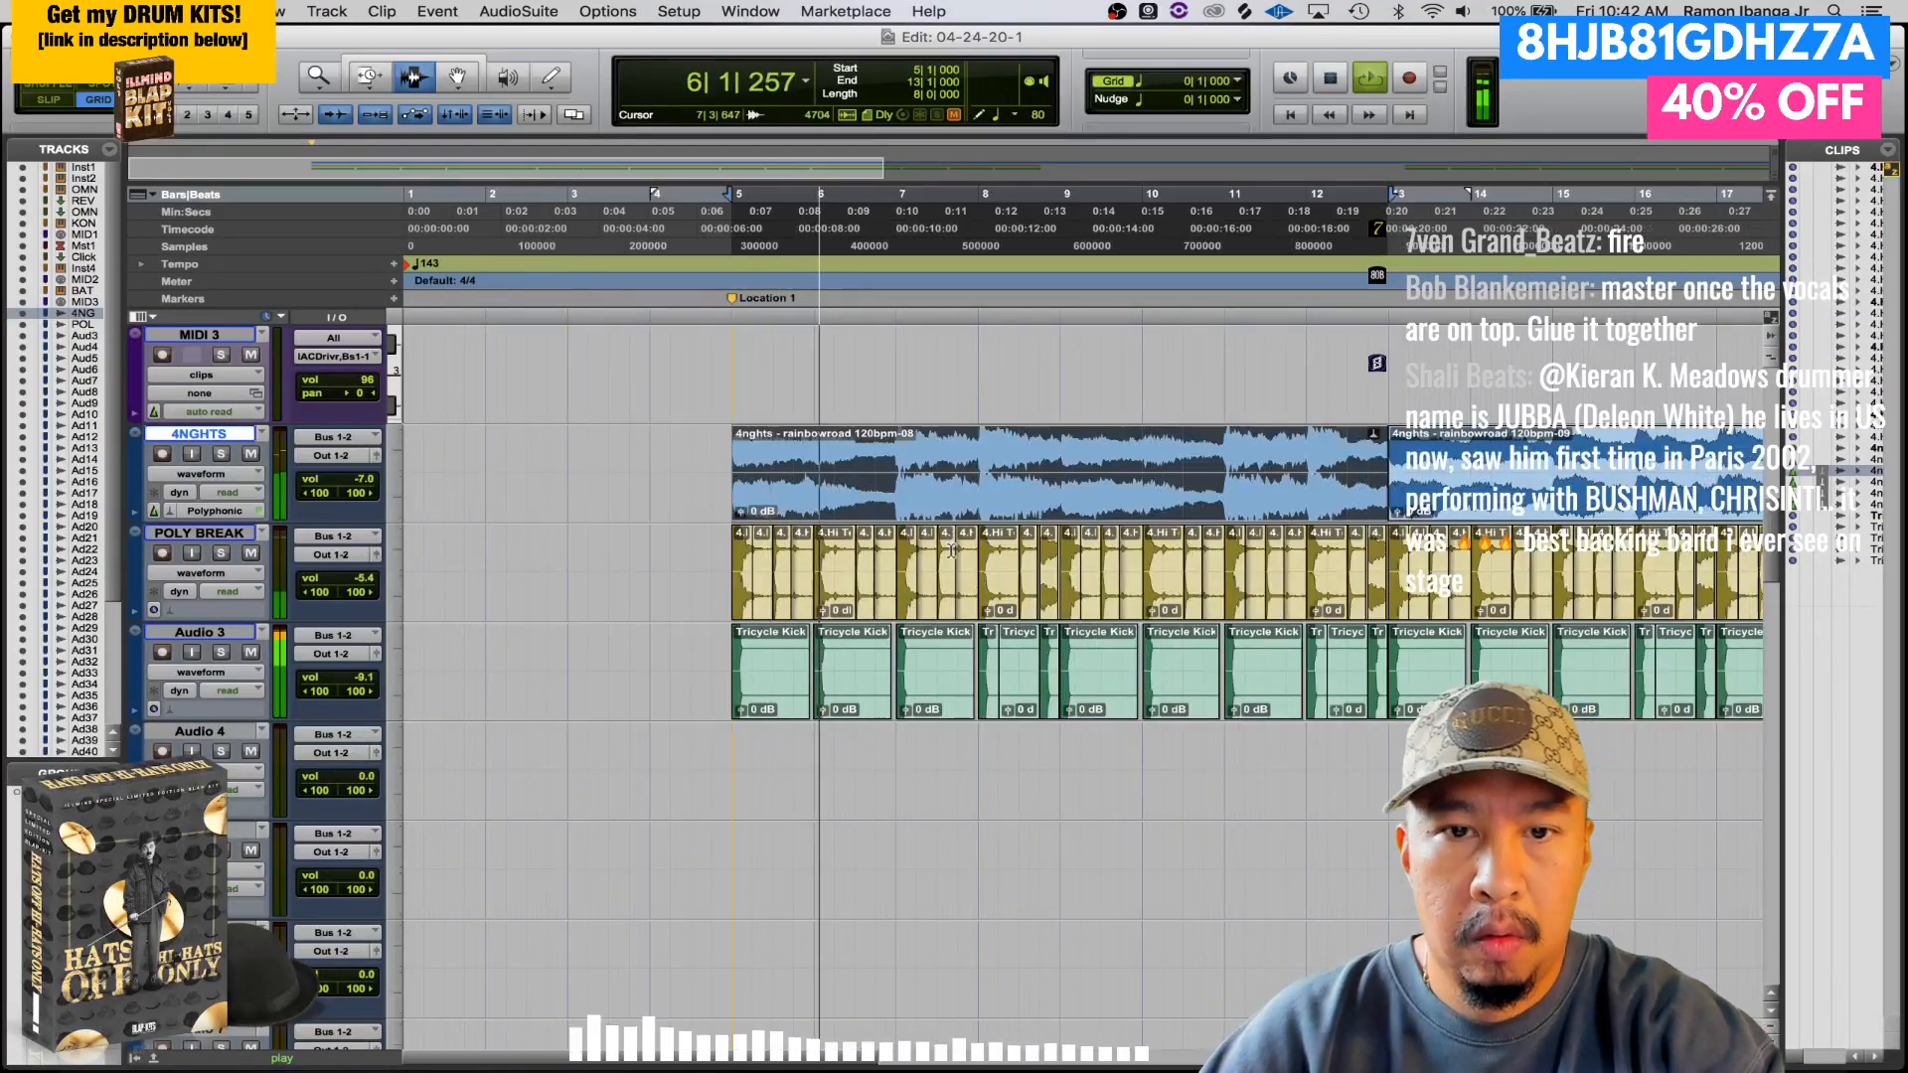
scroll(951, 537, "right", 1)
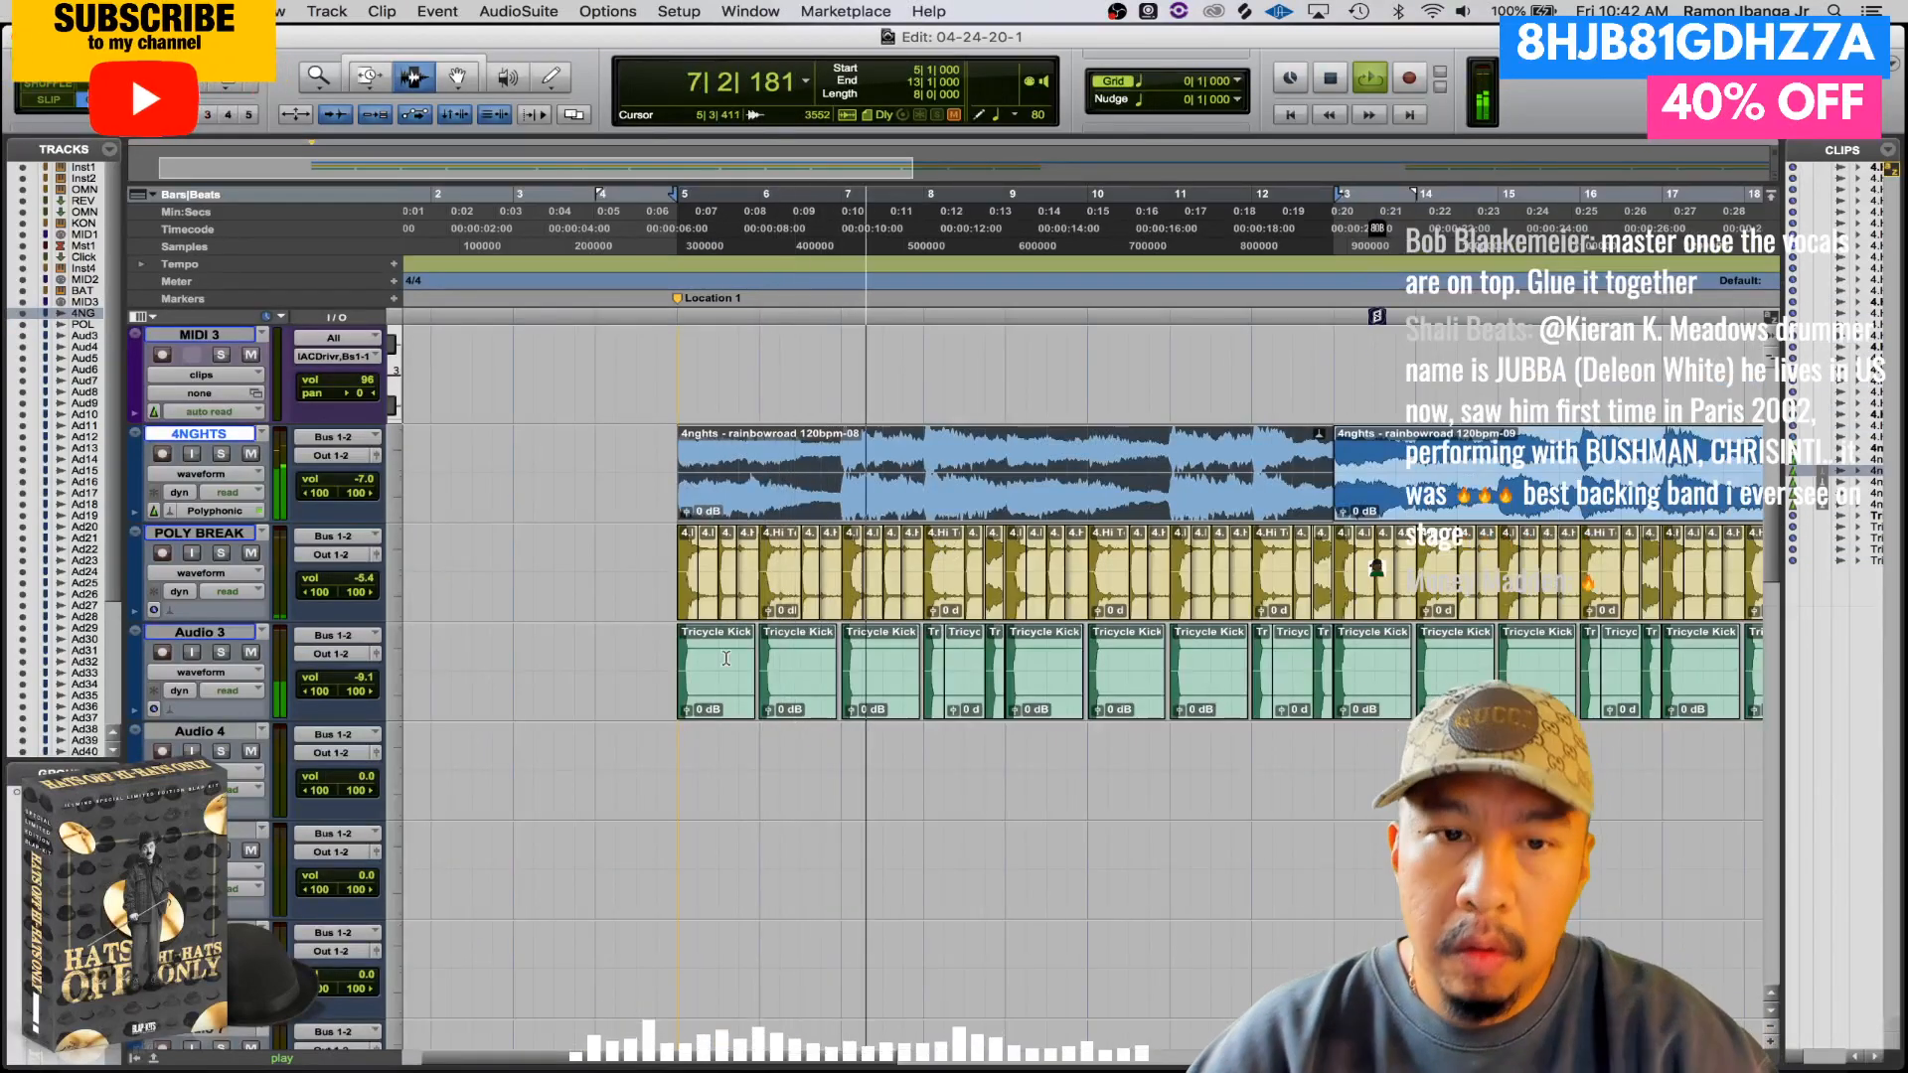
- Rename the Audio 3 track as KICK
double_click(220, 641)
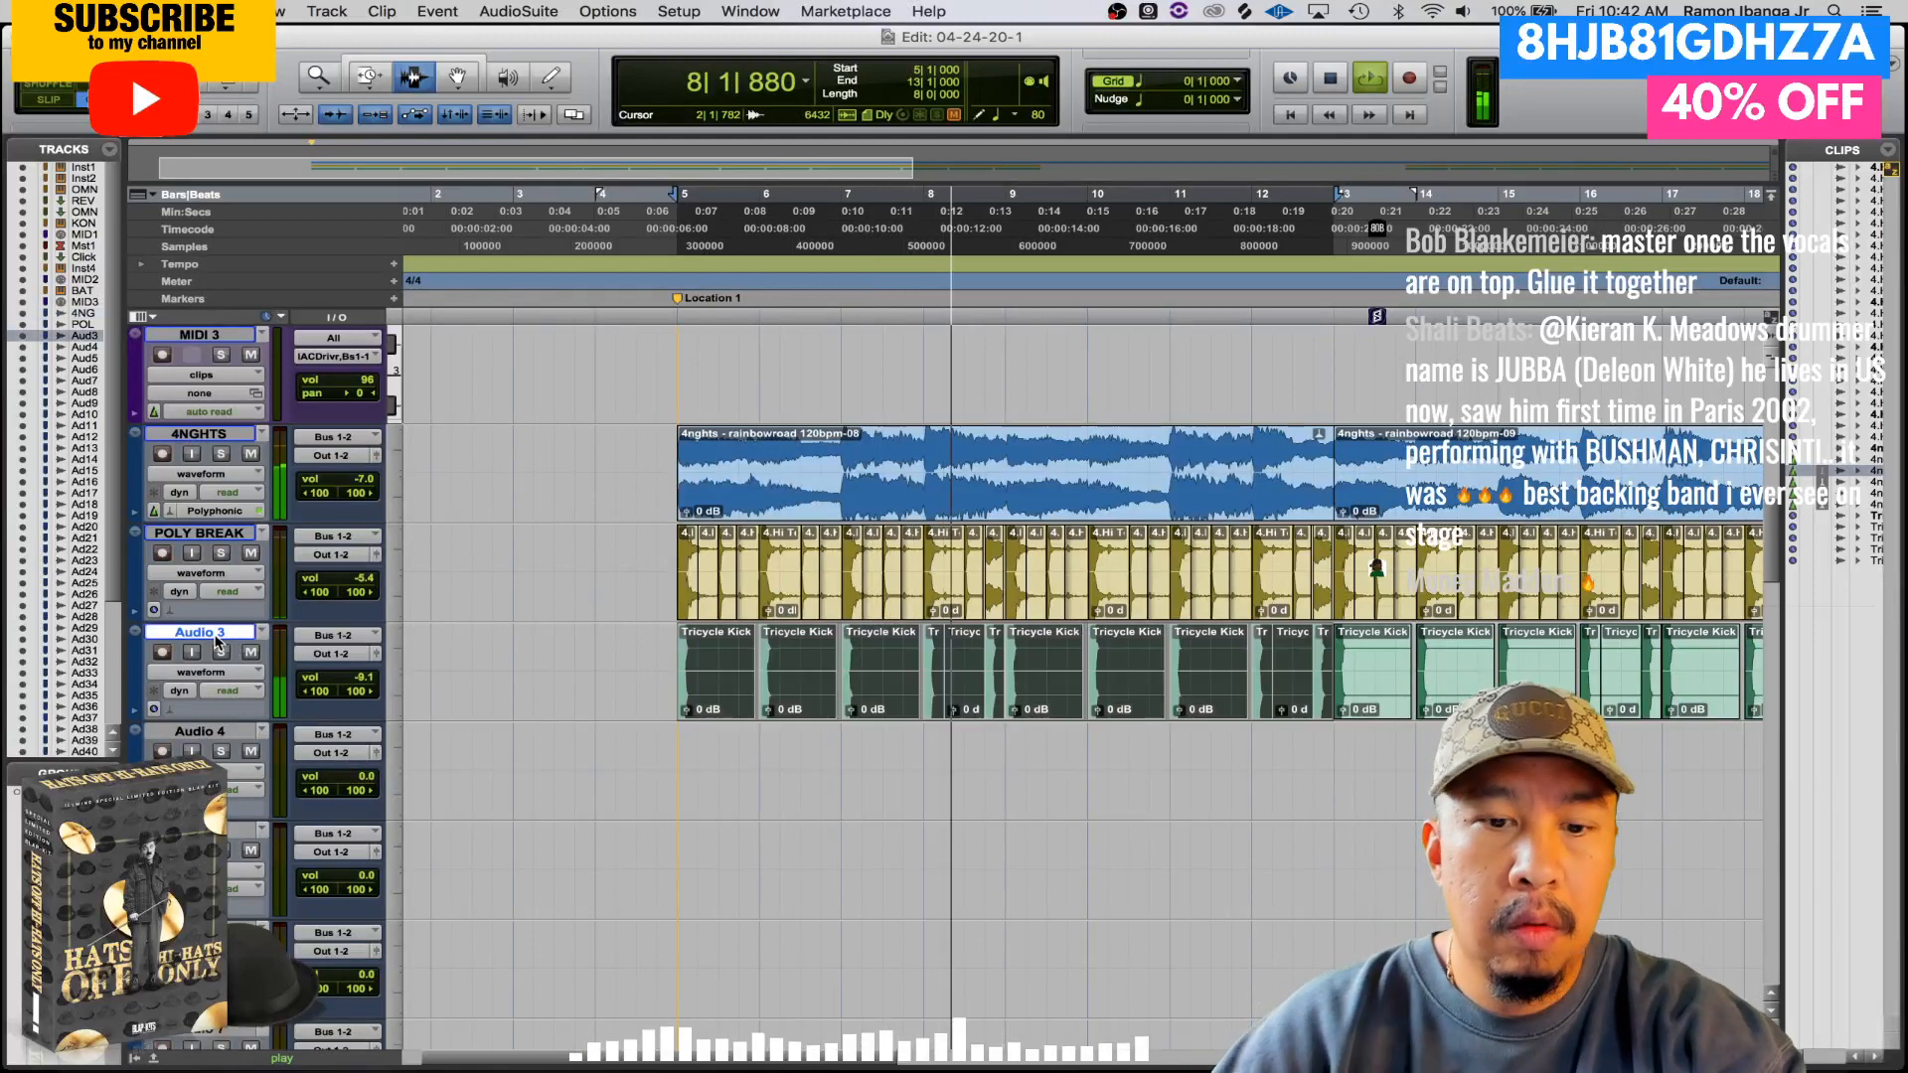
type("K")
key("Return")
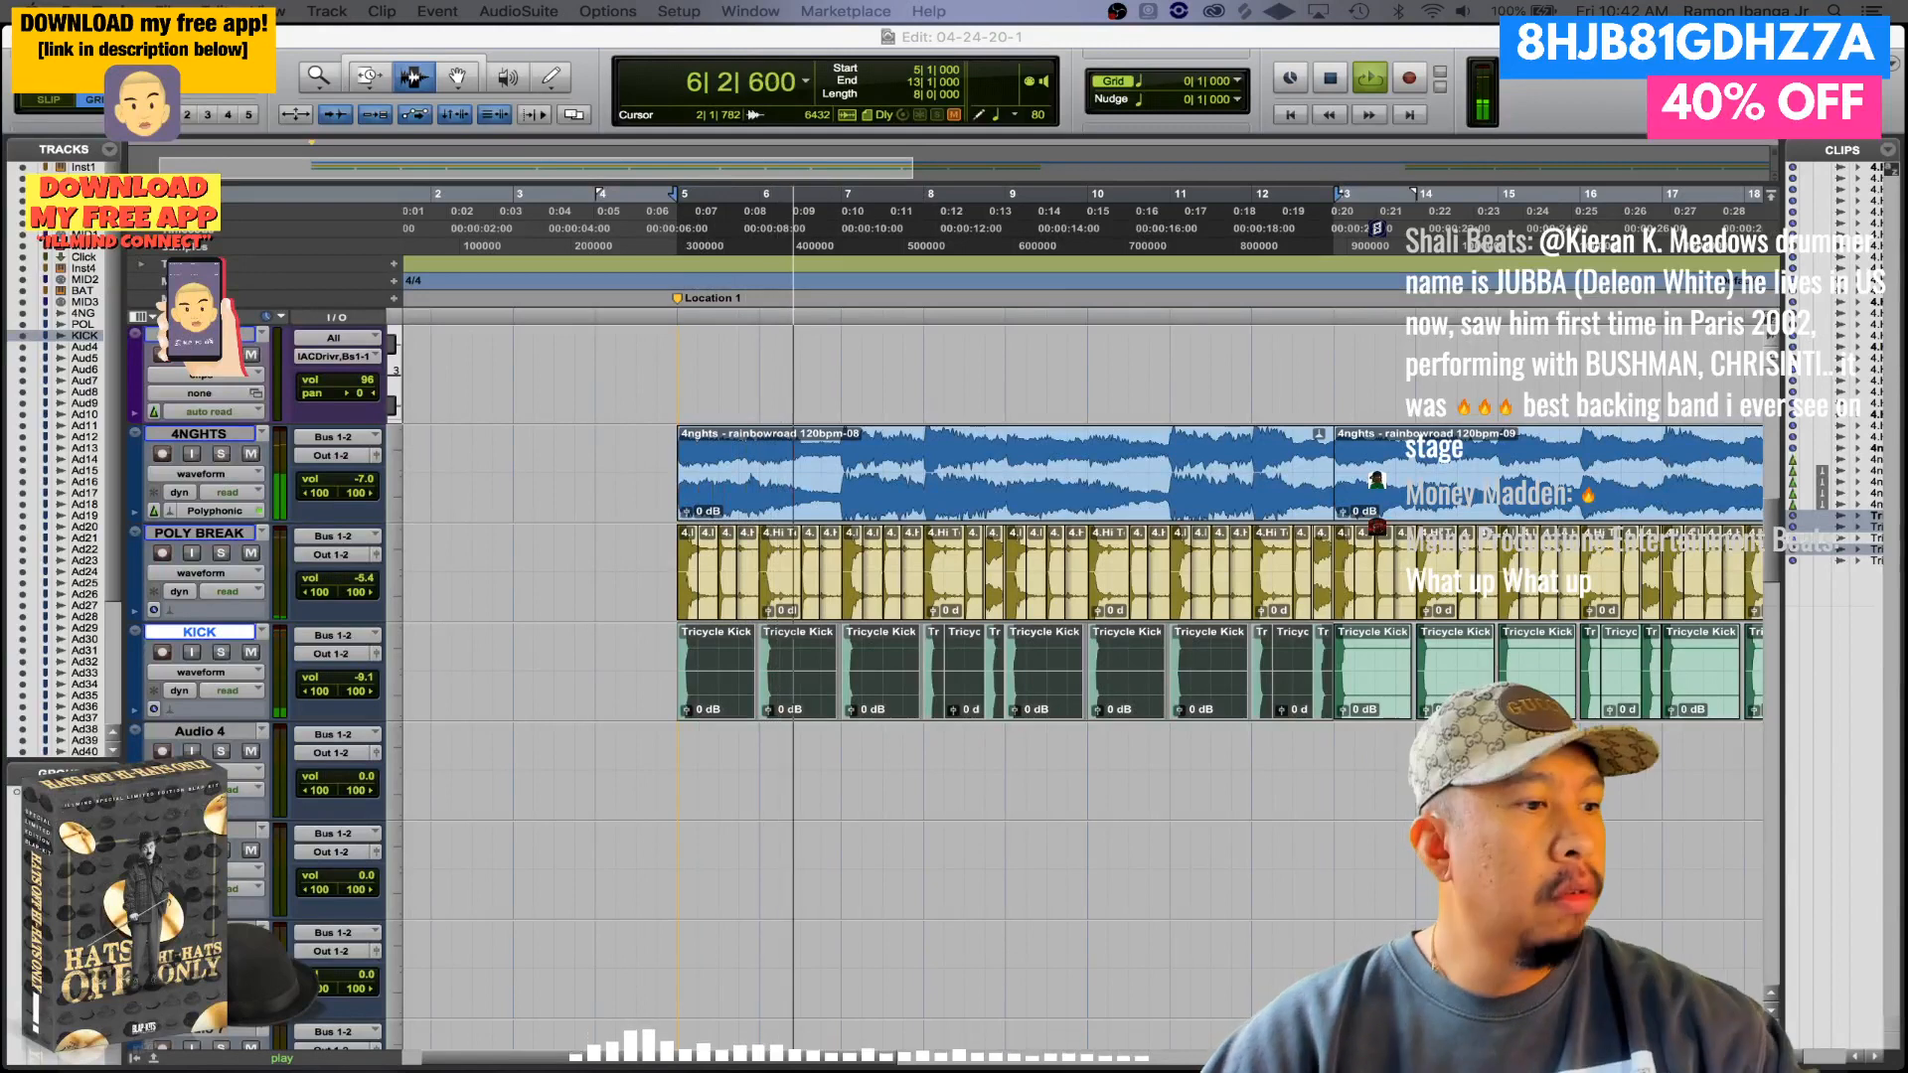
- Audition the snare samples from Anime Snare.wav to Gust Snare.wav over the loop, turning the system volume down
key("space")
key("XF86AudioRaiseVolume")
key("XF86AudioLowerVolume")
key("XF86AudioLowerVolume")
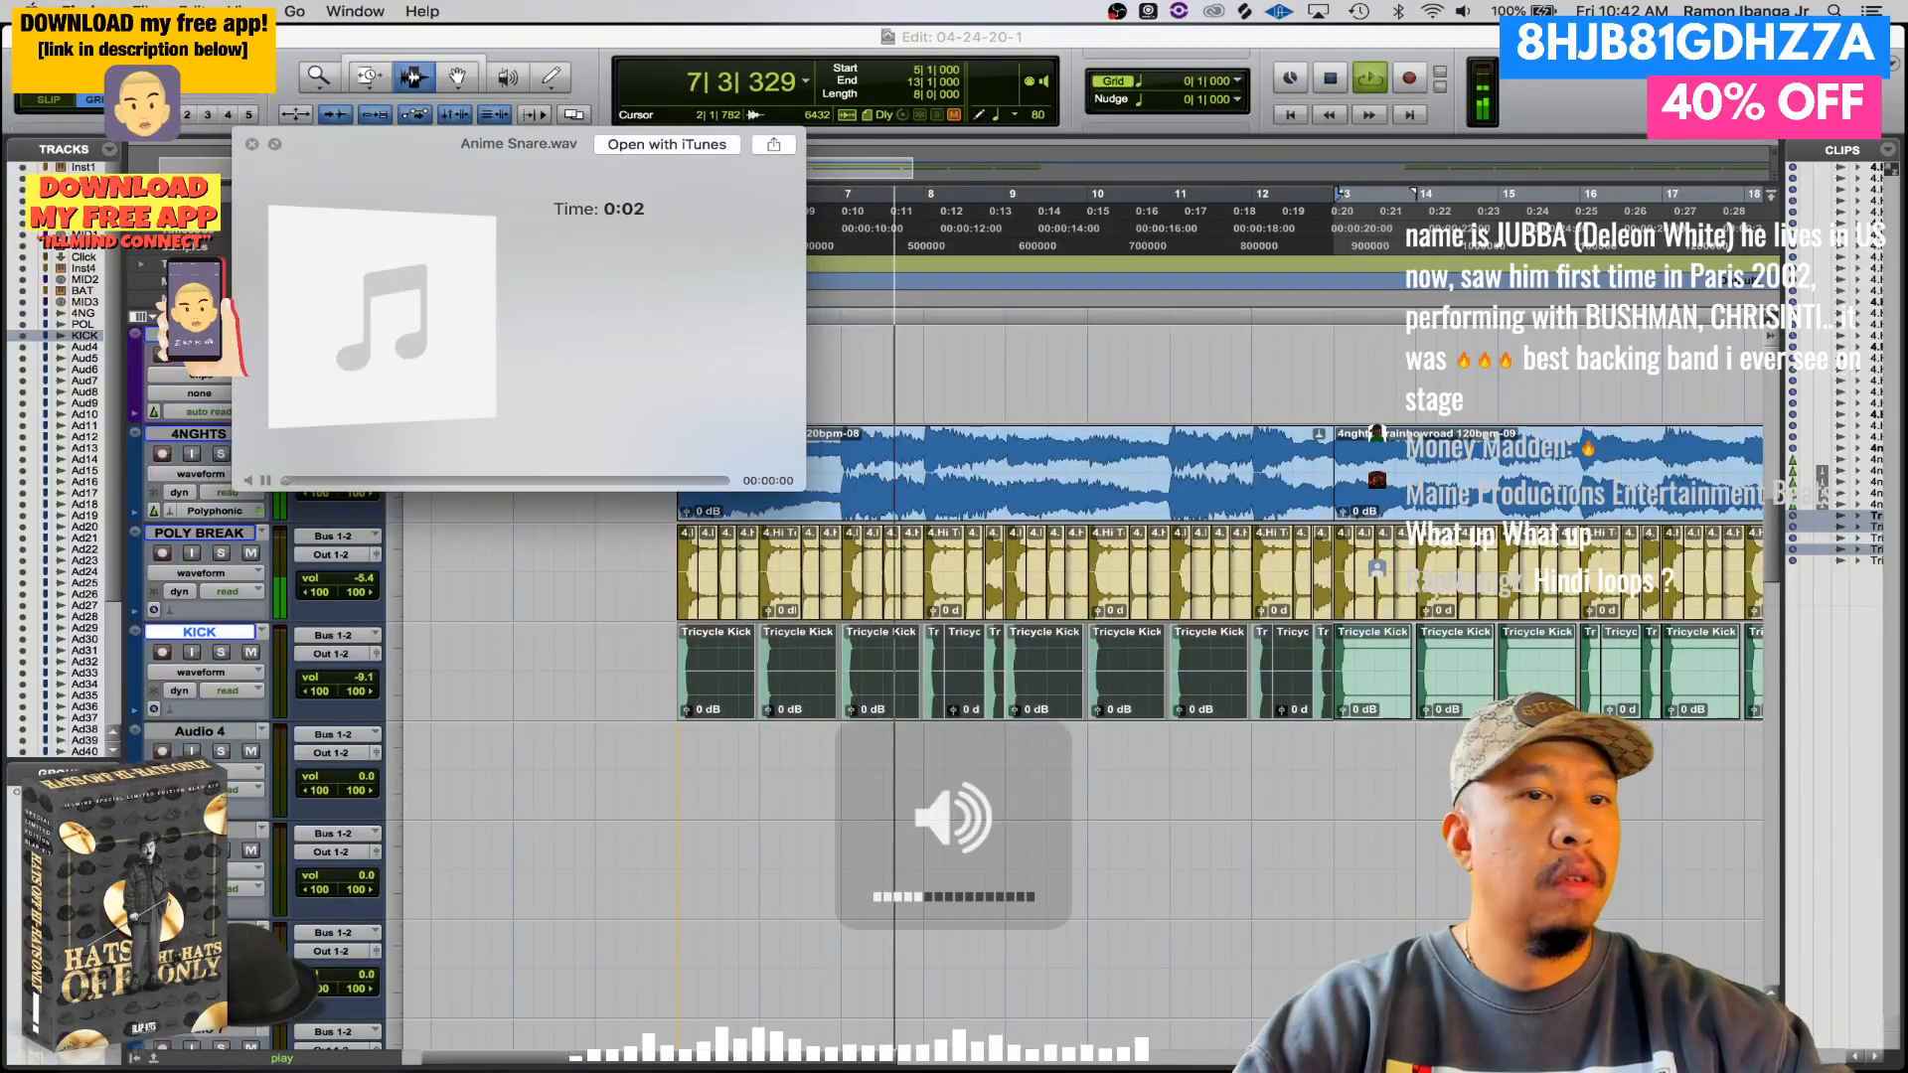
key("Down")
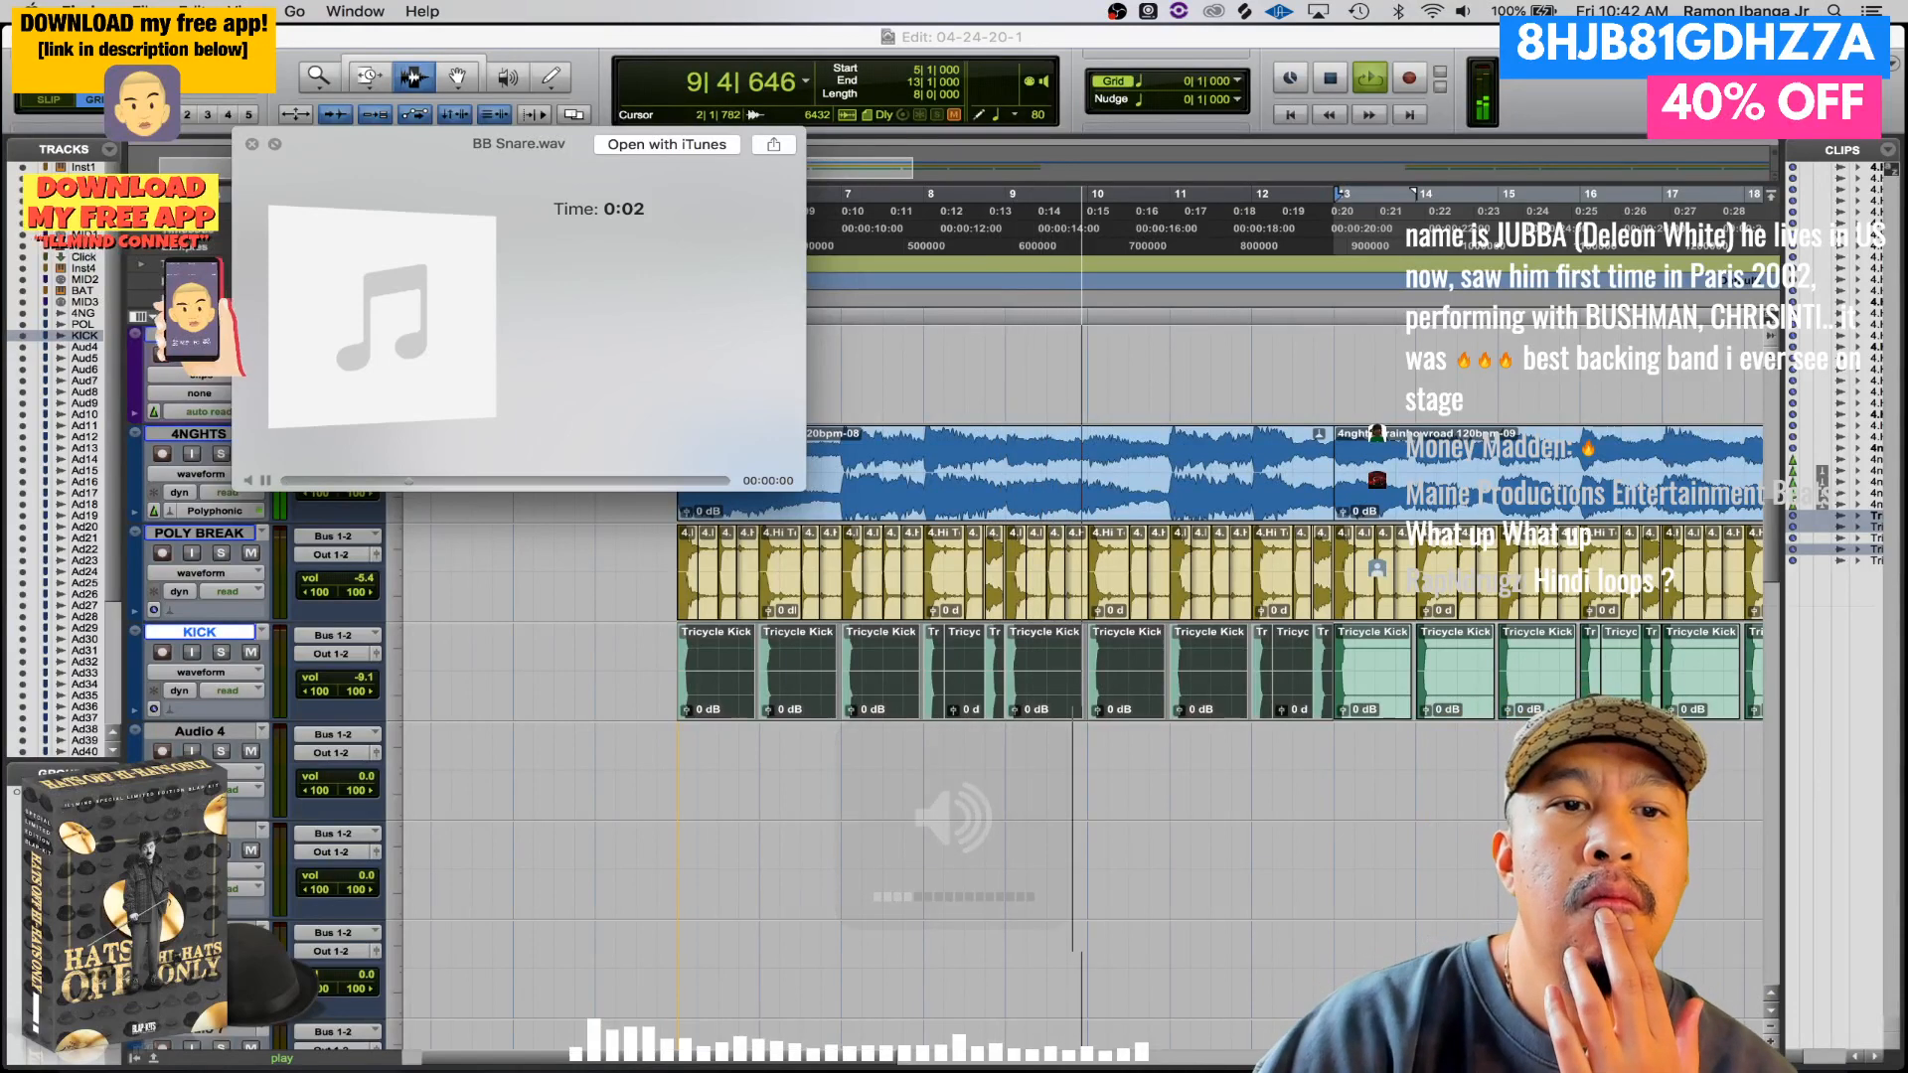
key("Down")
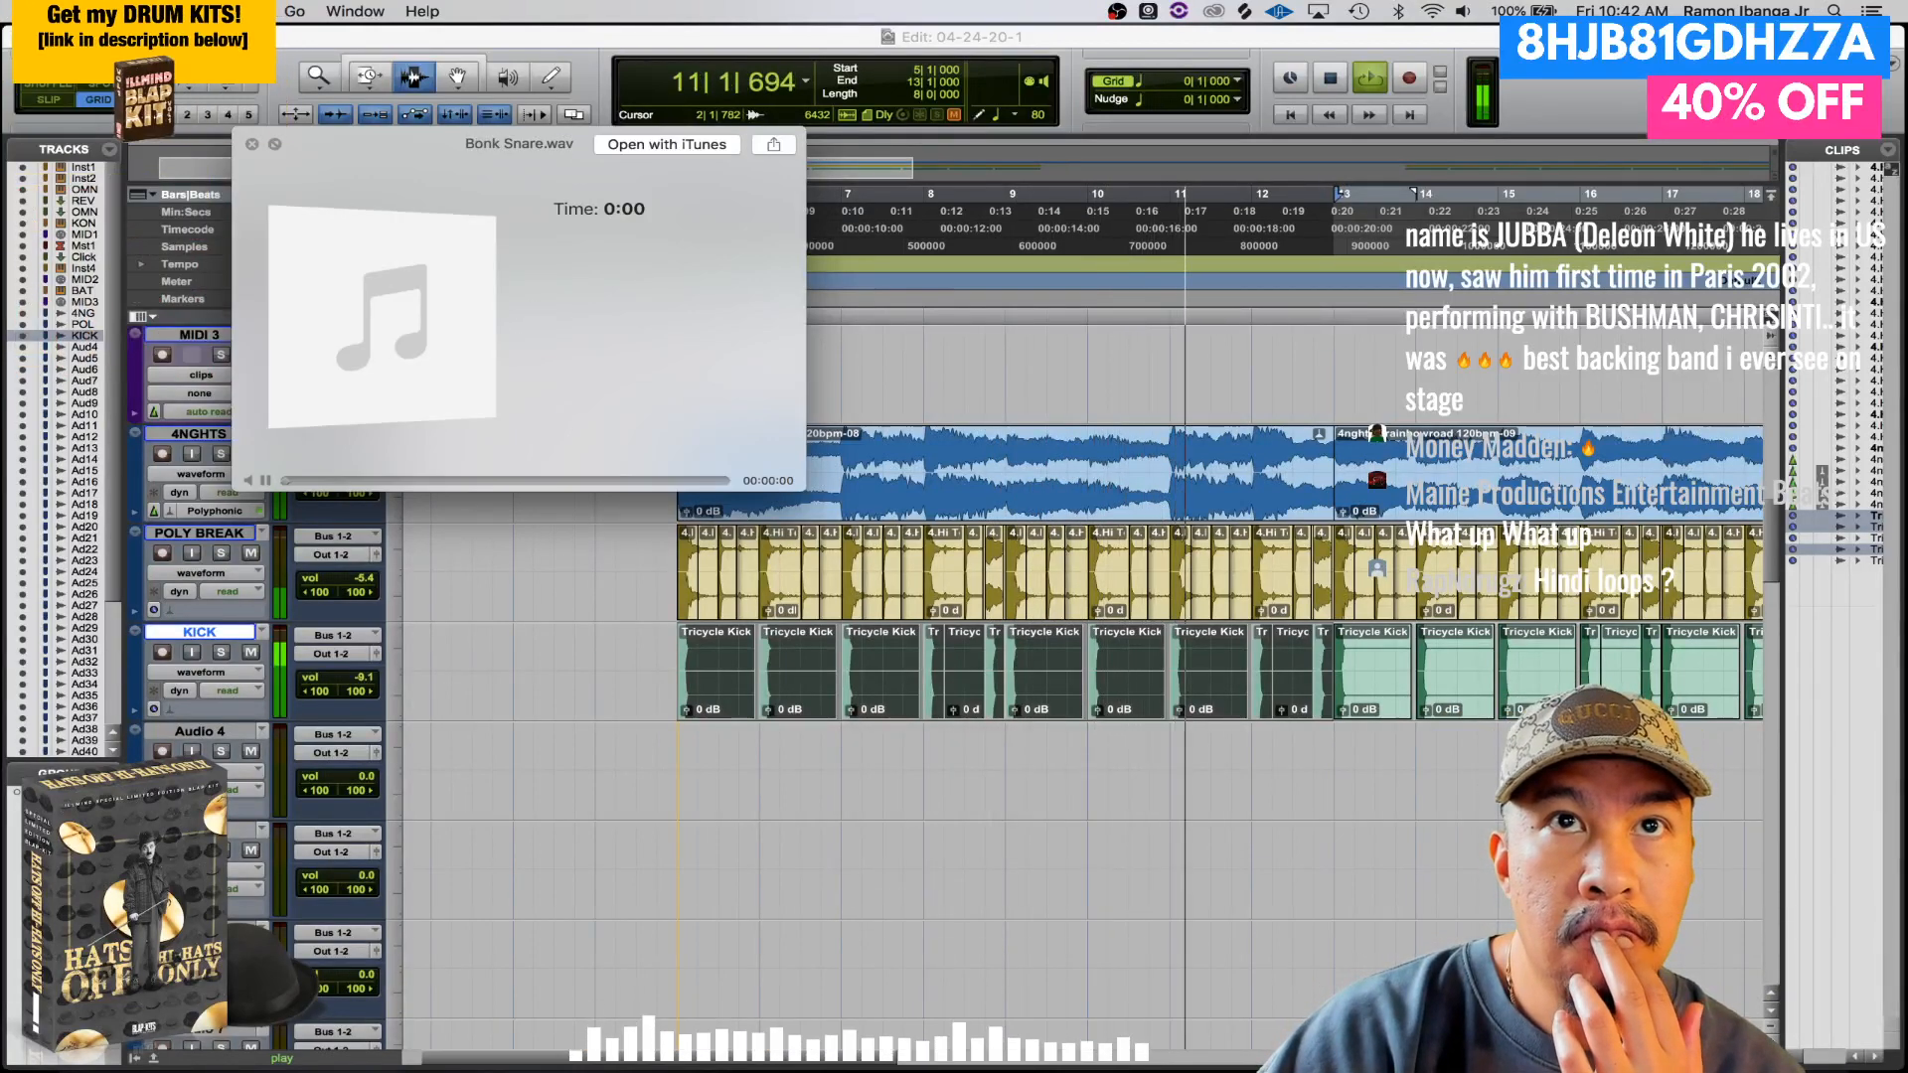
key("Down")
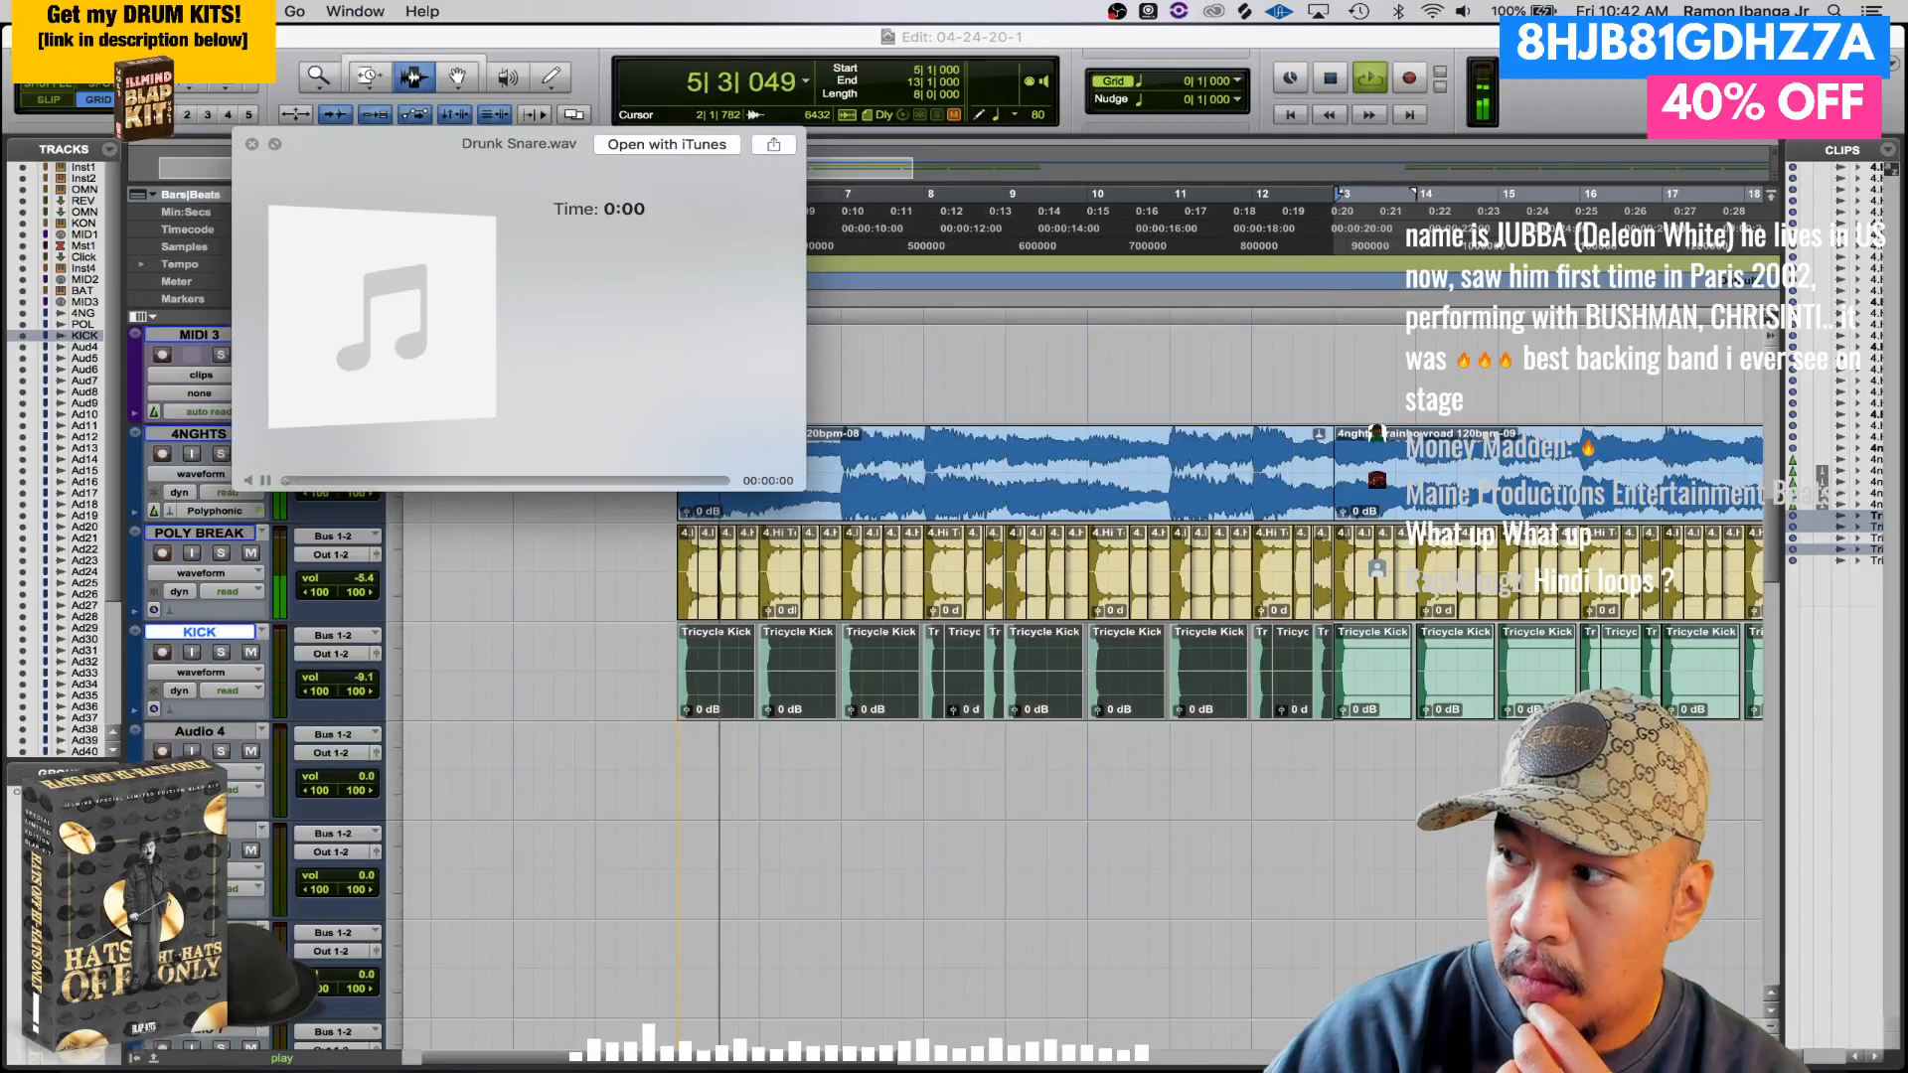
key("Down")
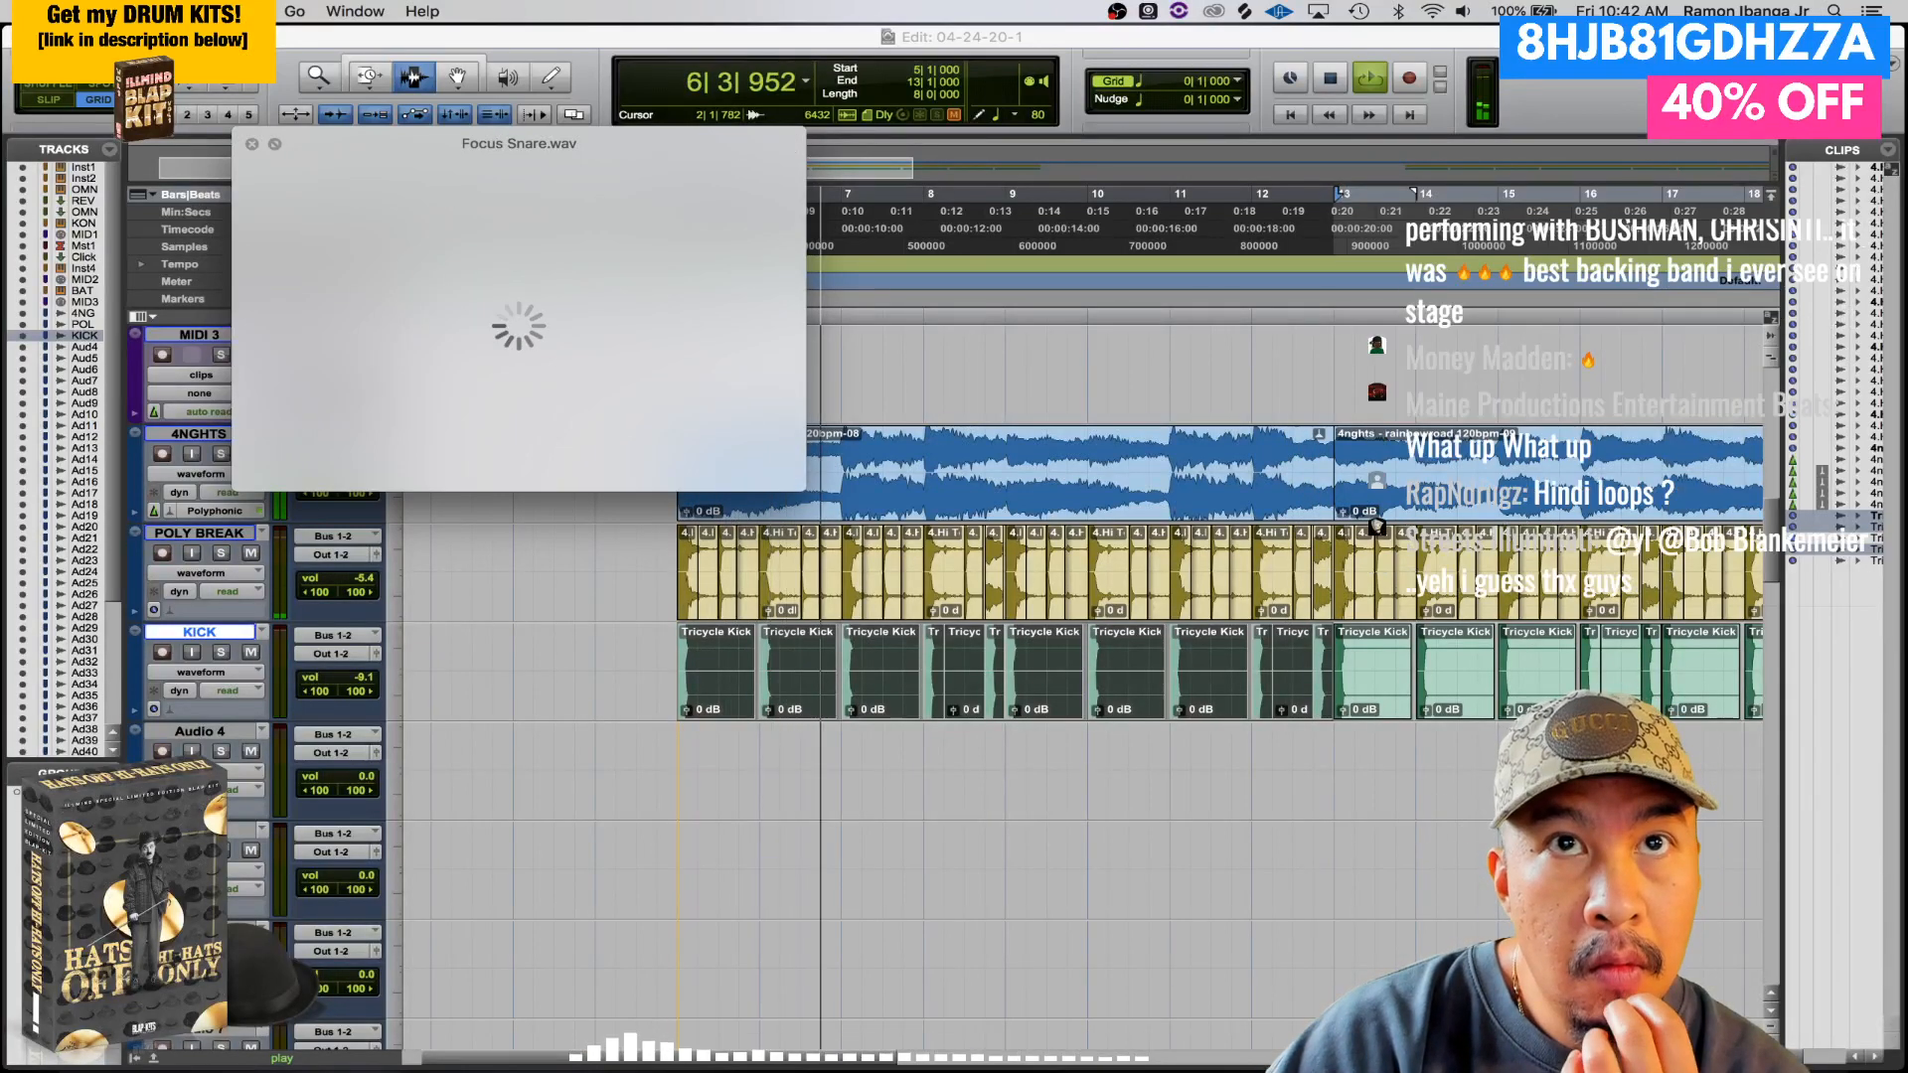
key("Down")
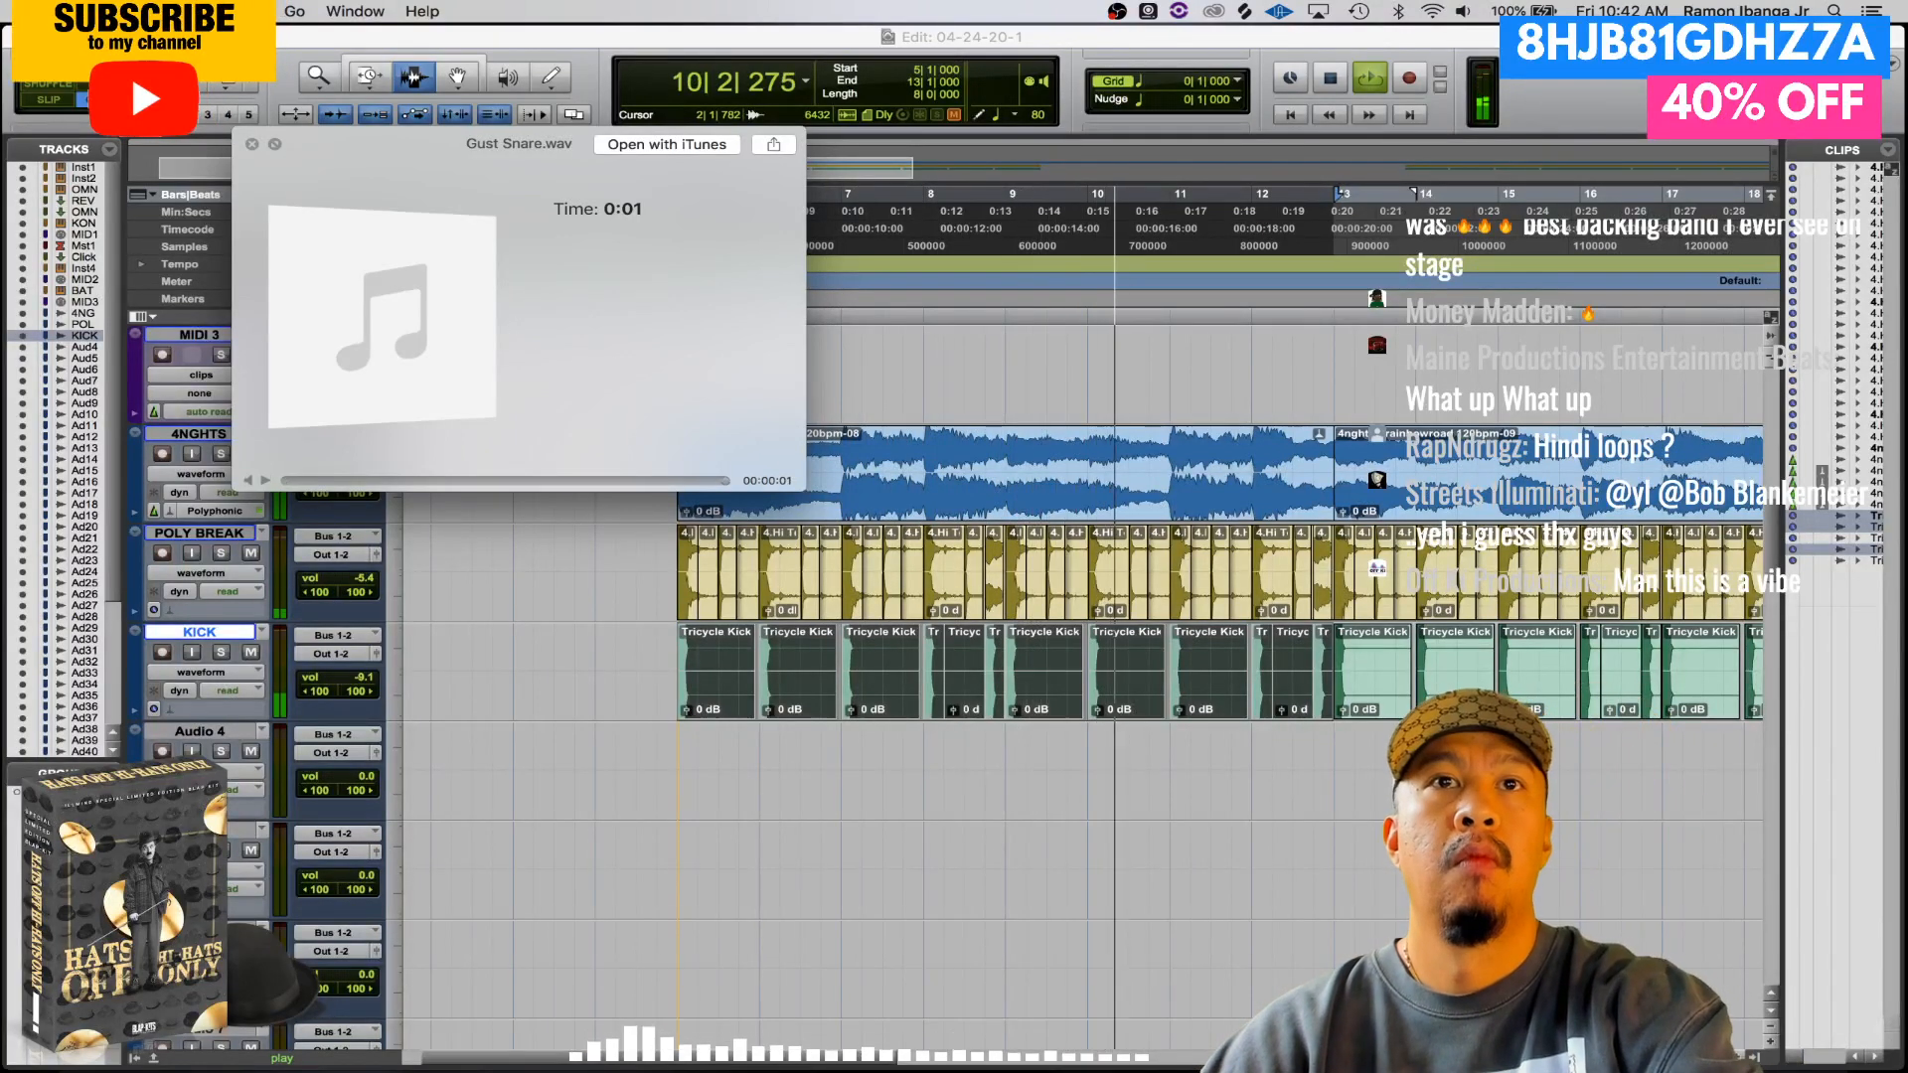
- Place Gust Snare.wav on Audio 4 at beat 3 of bar 5 and lower that track's volume to about -11.2 dB
key("space")
left_click_drag(795, 2, 721, 795)
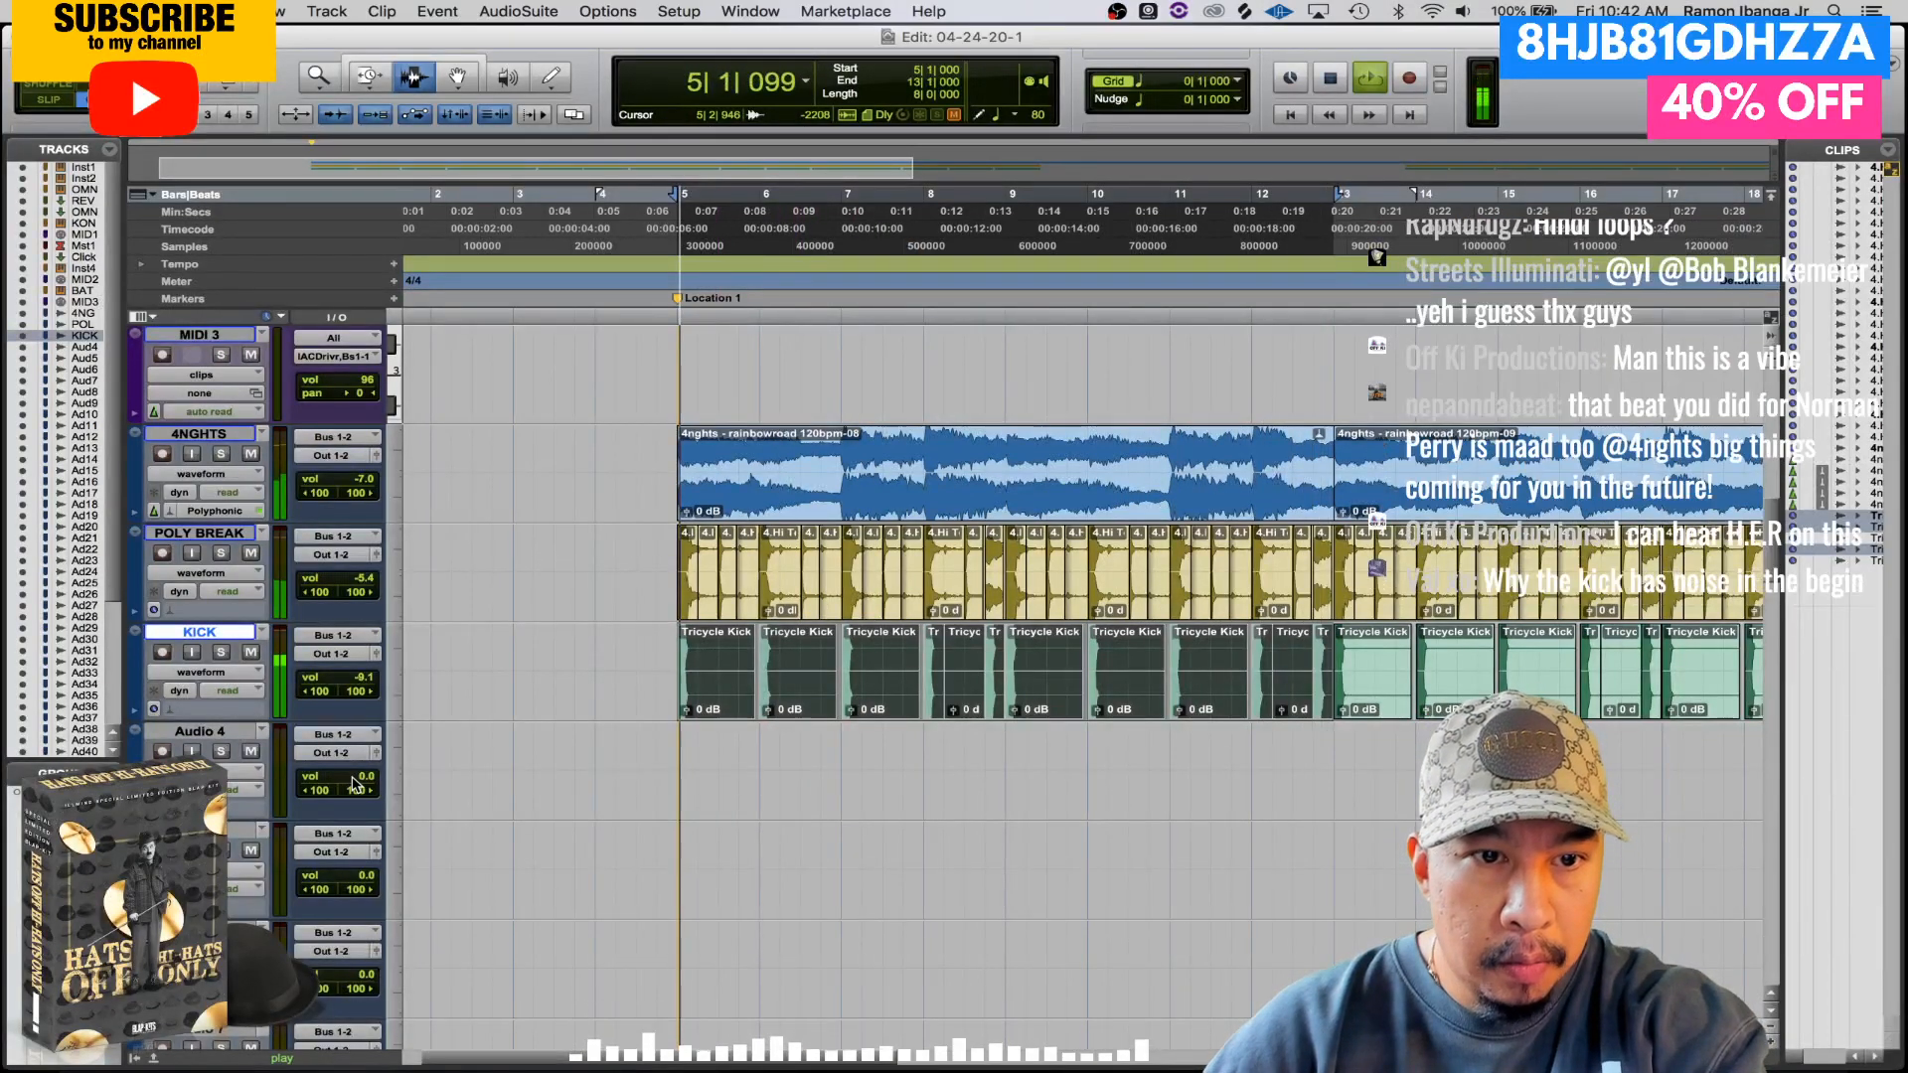
left_click_drag(354, 785, 355, 801)
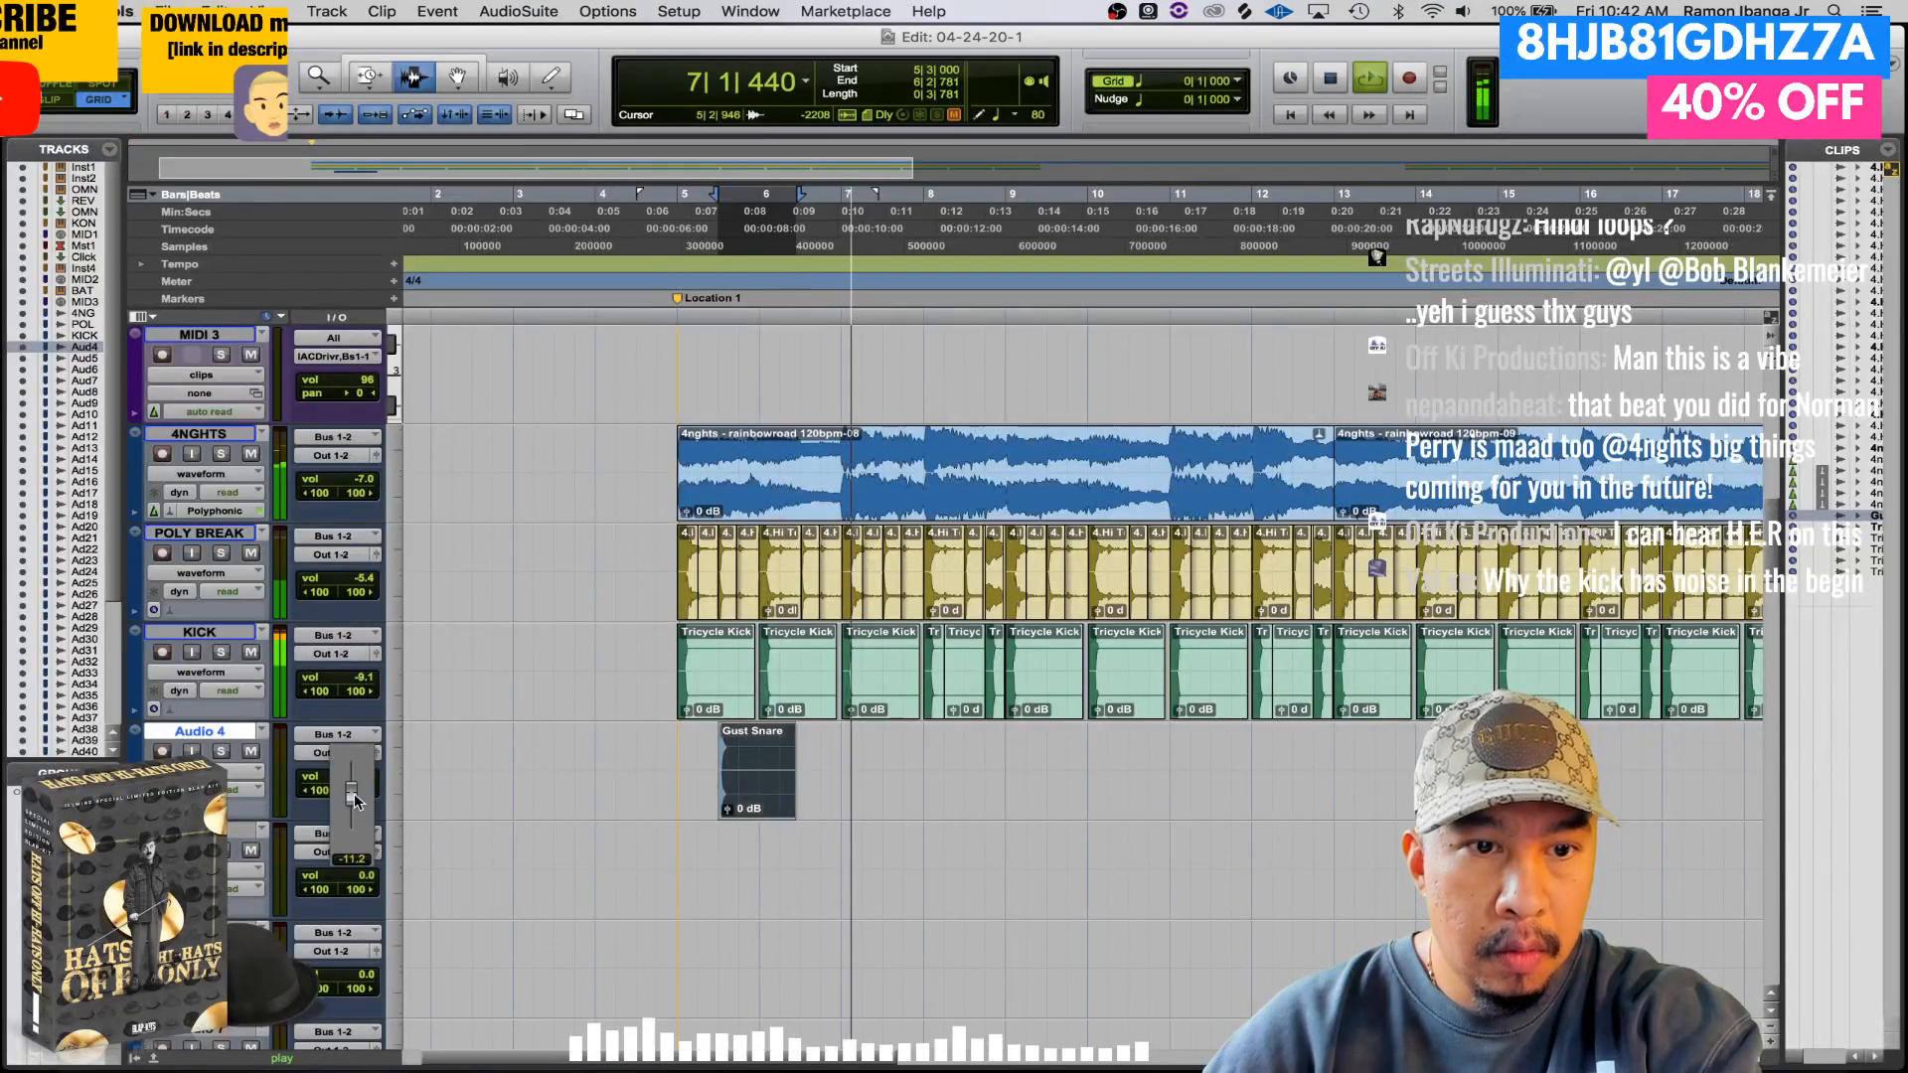
- Lower Audio 4's volume to -18.5 dB and compare the loop with the Gust Snare muted and unmuted
key("space")
key("space")
left_click(675, 753)
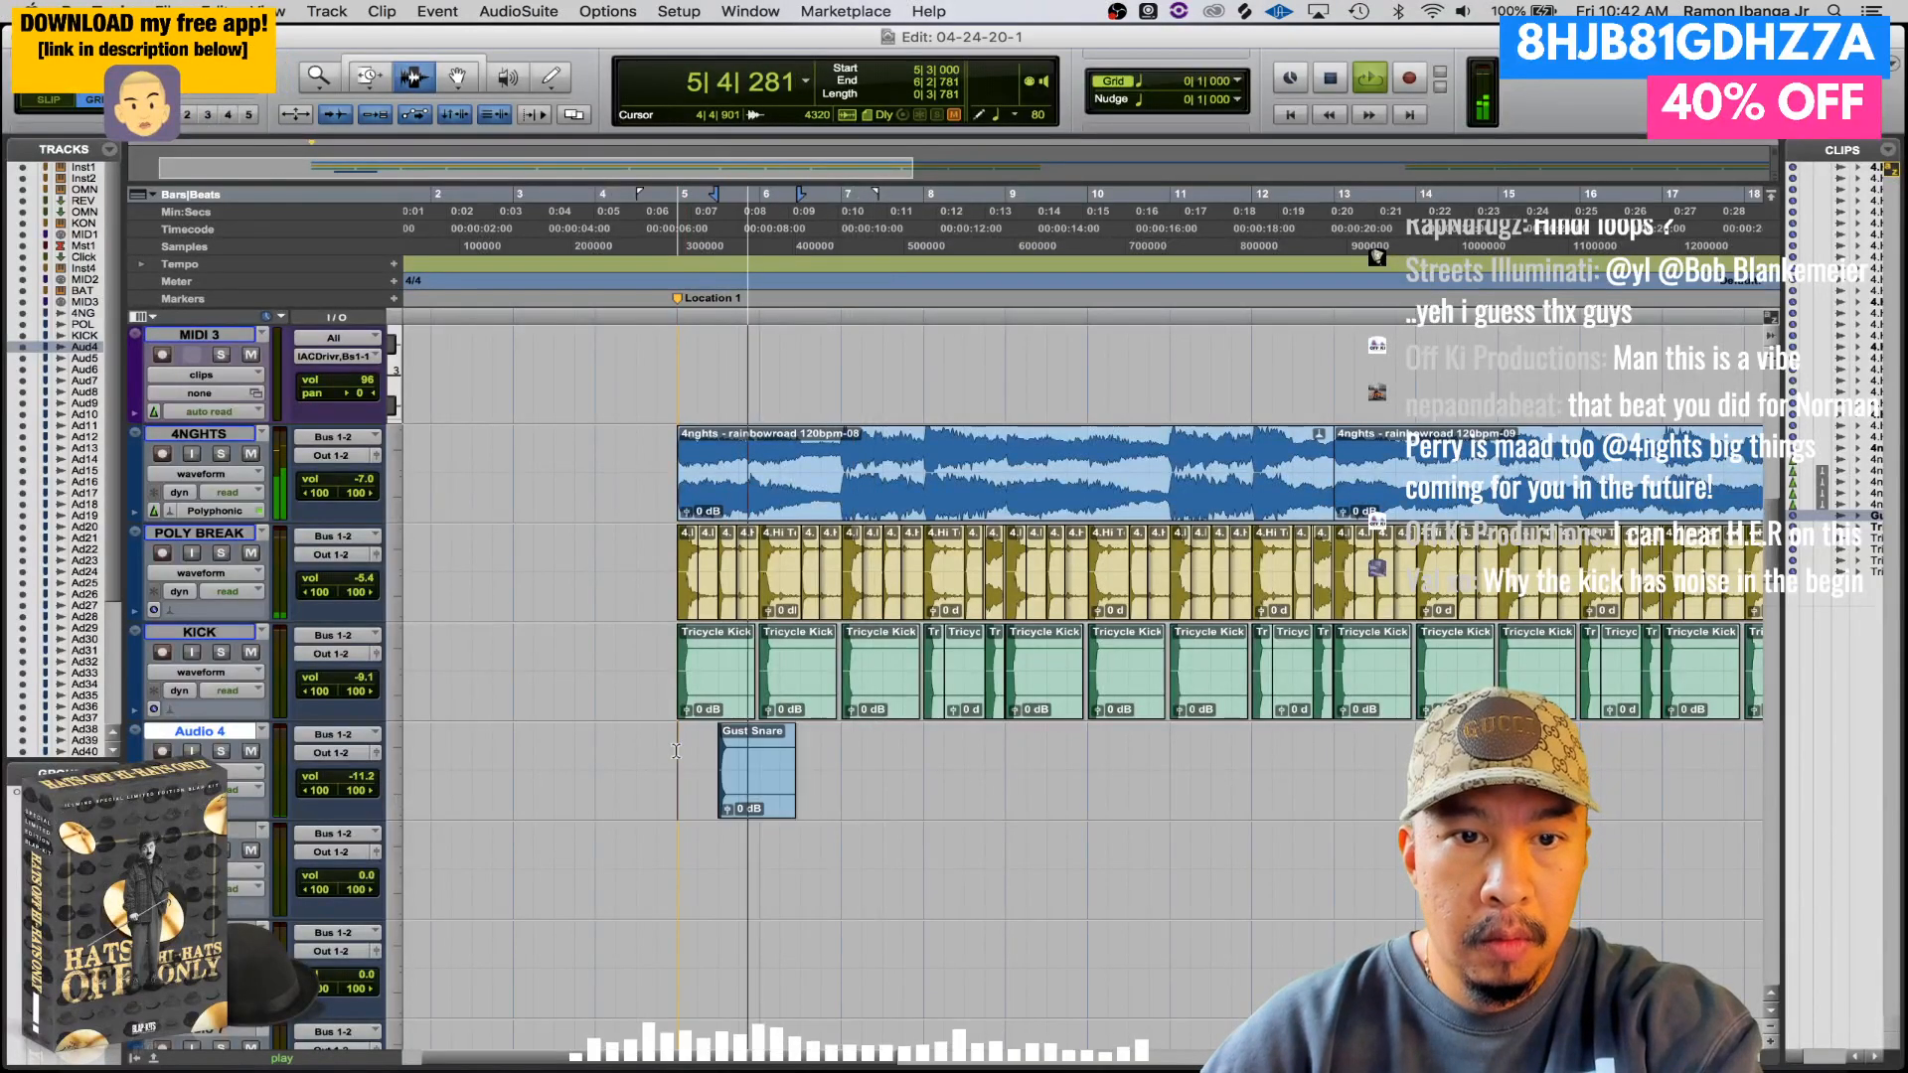
key("space")
left_click_drag(358, 776, 364, 802)
key("space")
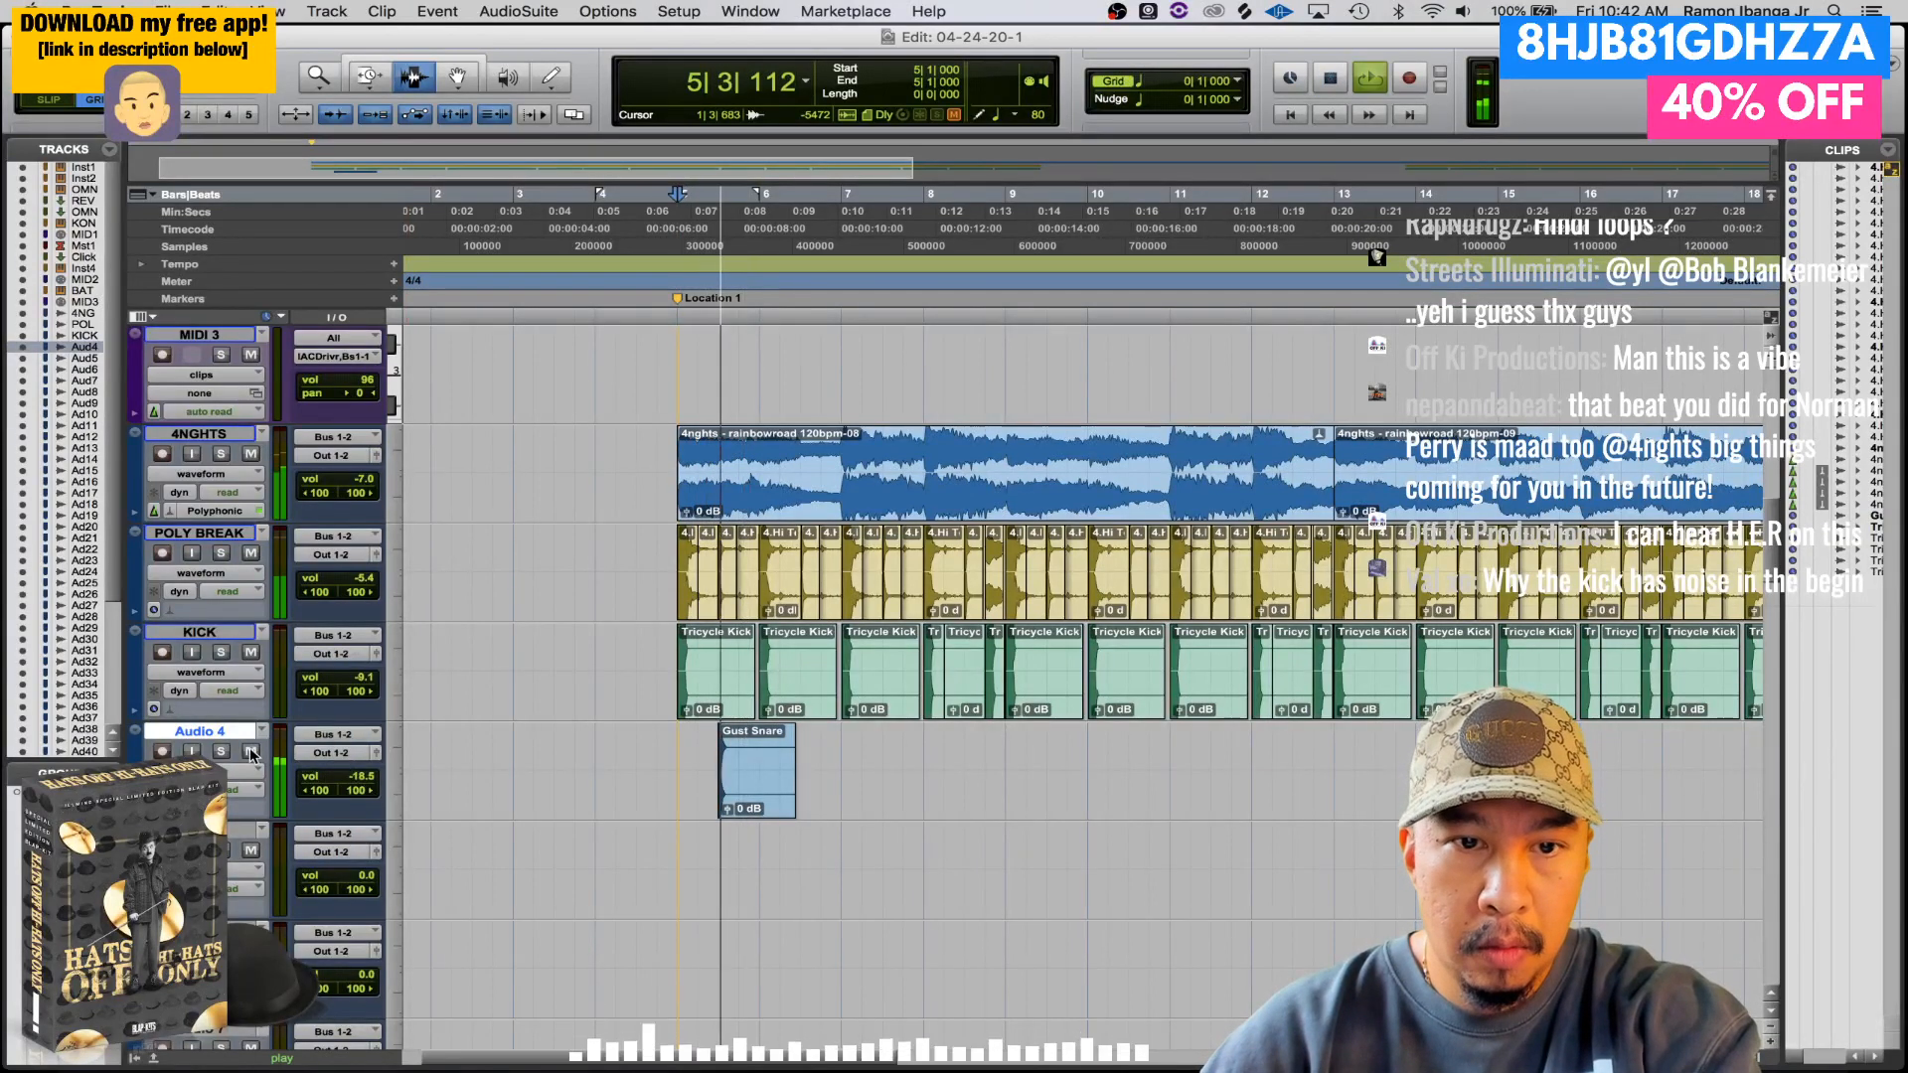
left_click(250, 752)
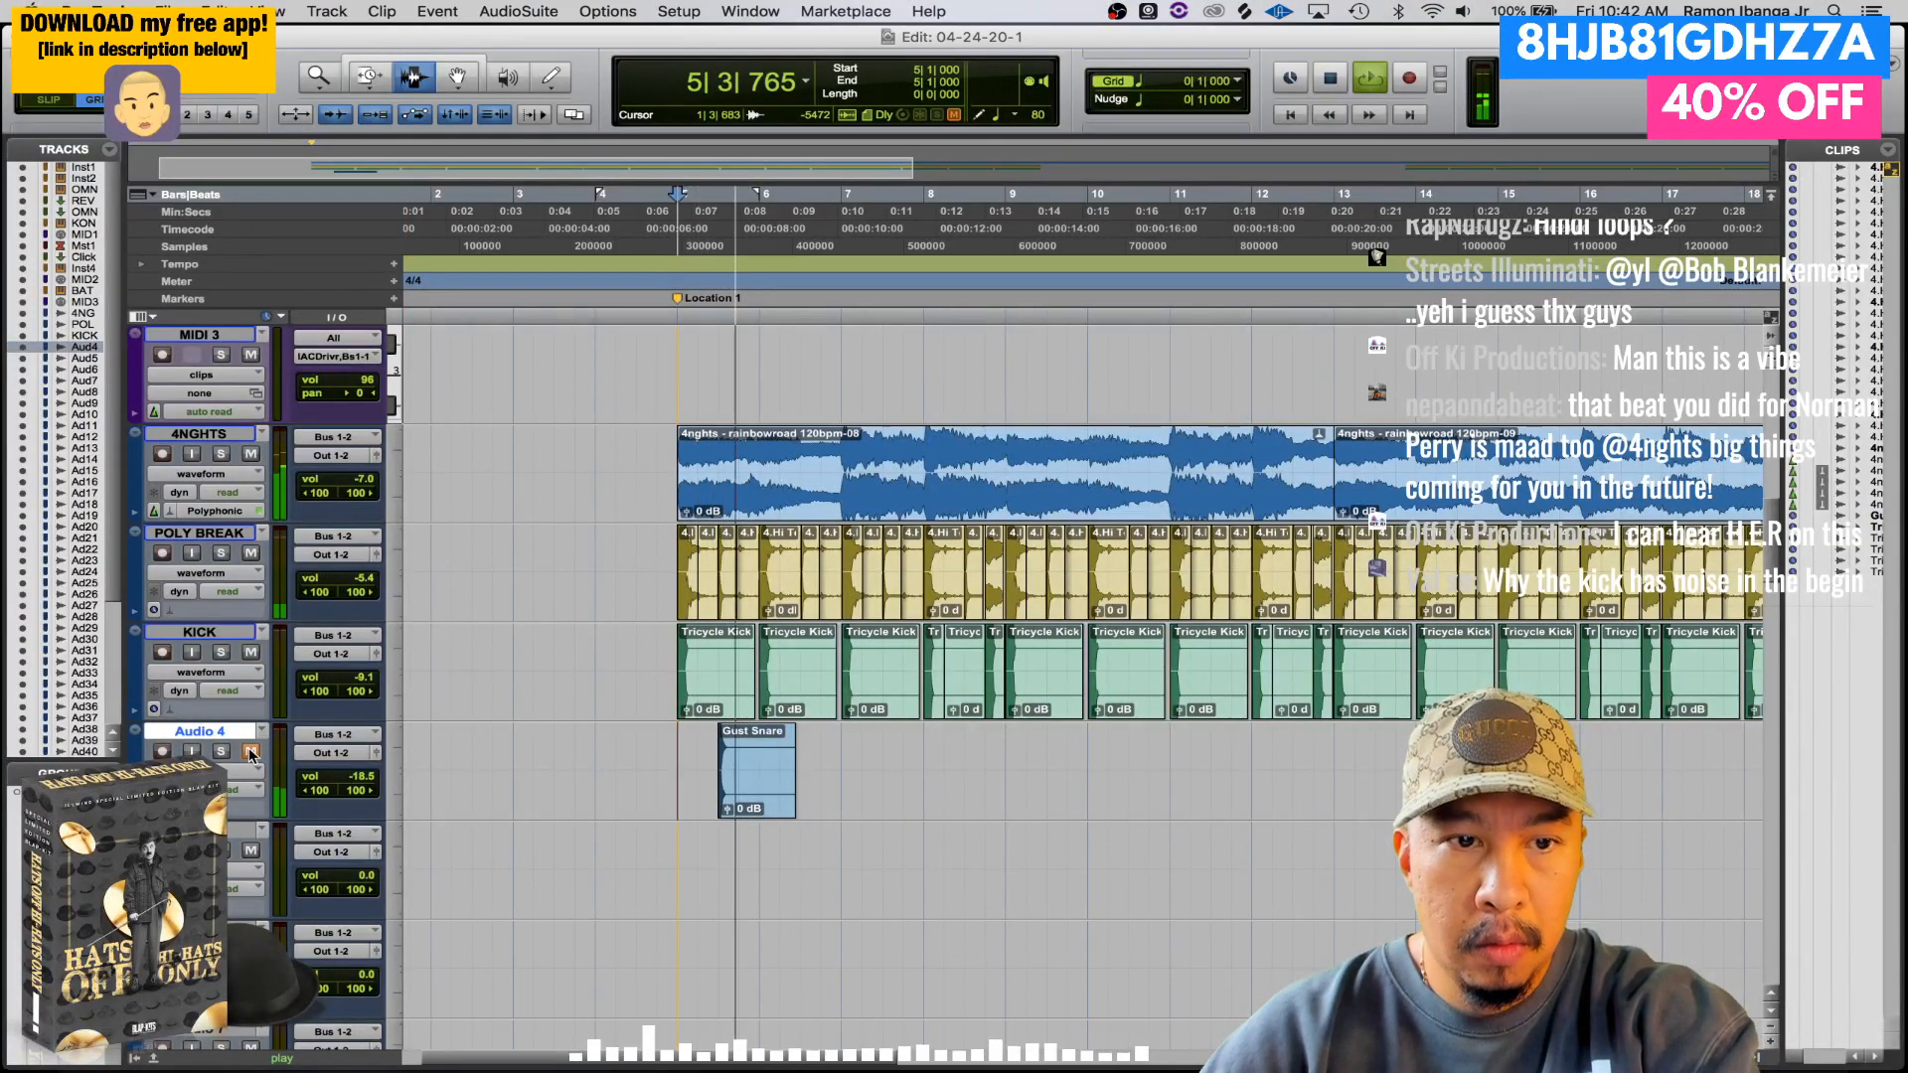
left_click(251, 752)
key("XF86AudioLowerVolume")
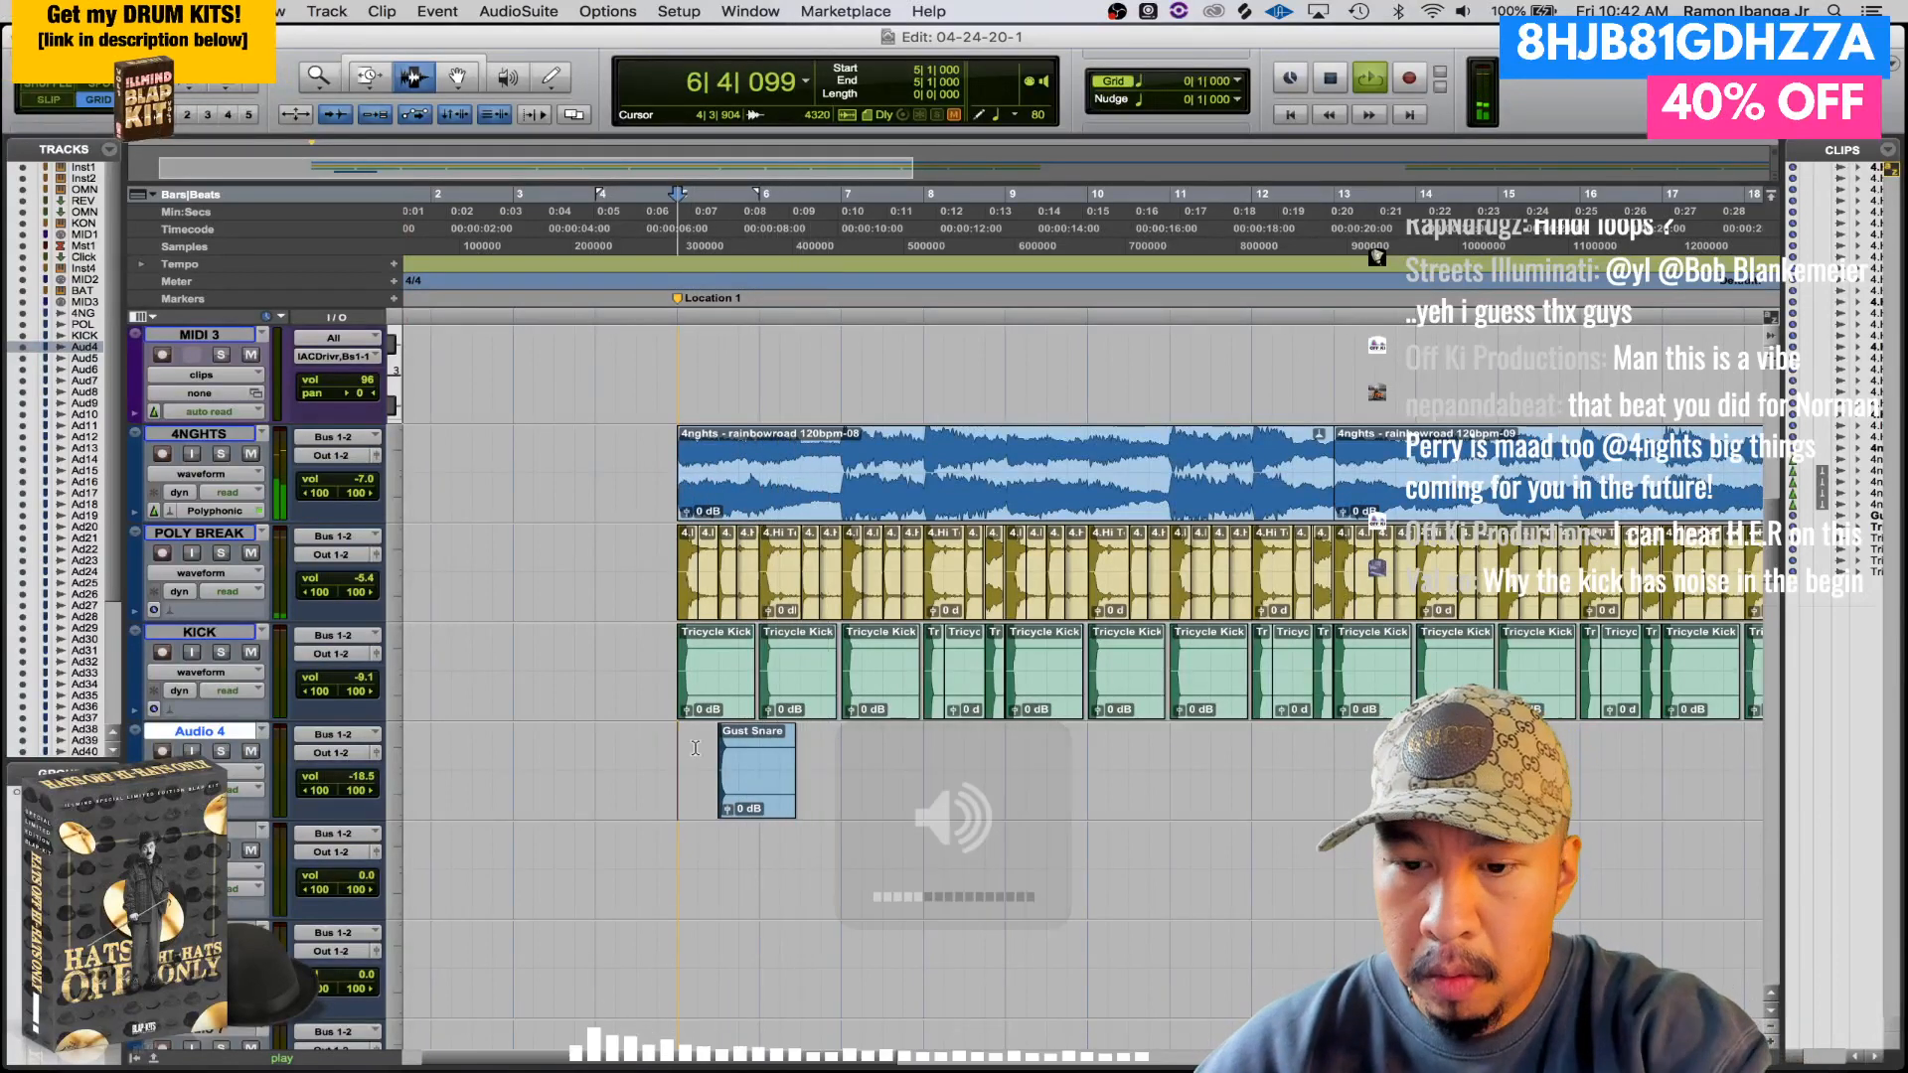
- Stop playback and undo the placement of the Gust Snare clip on Audio 4
key("super+bracketright")
key("super+bracketright")
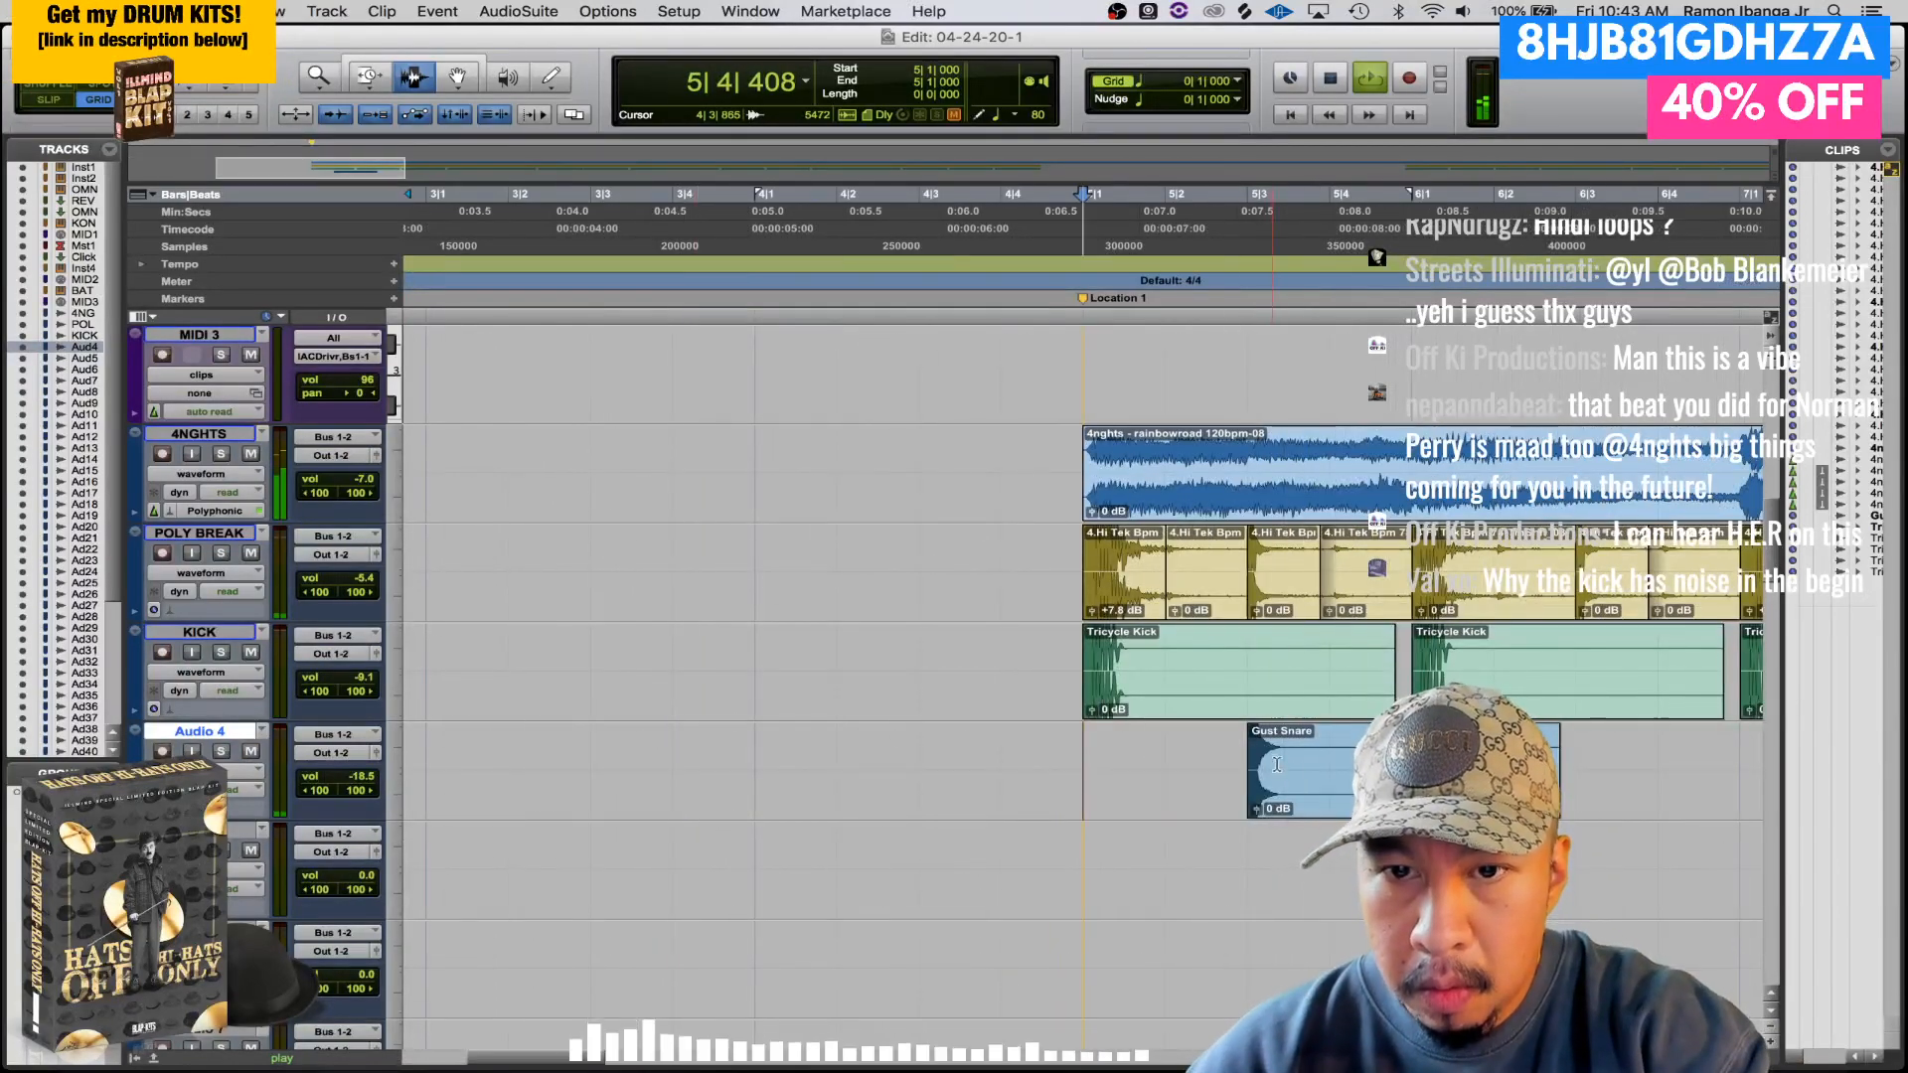
key("space")
left_click(1330, 787)
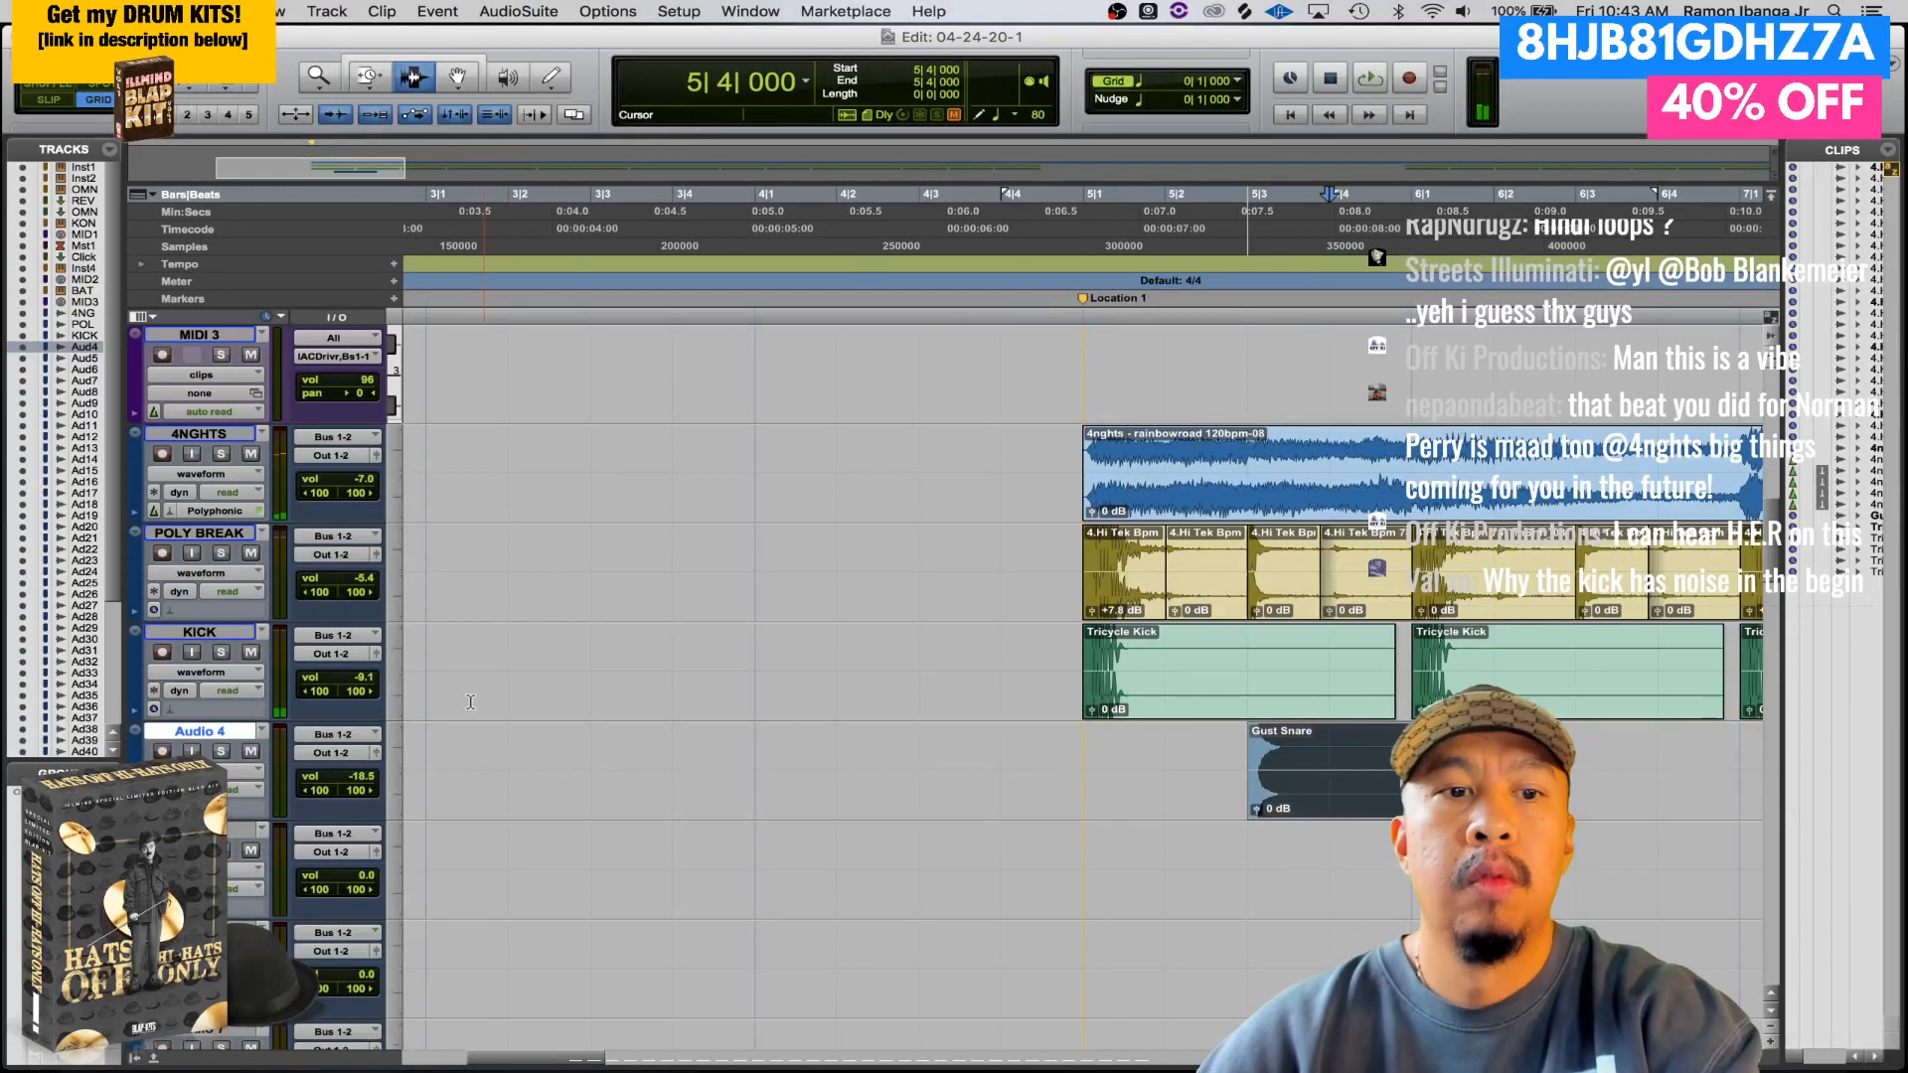
key("super+z")
key("super+z")
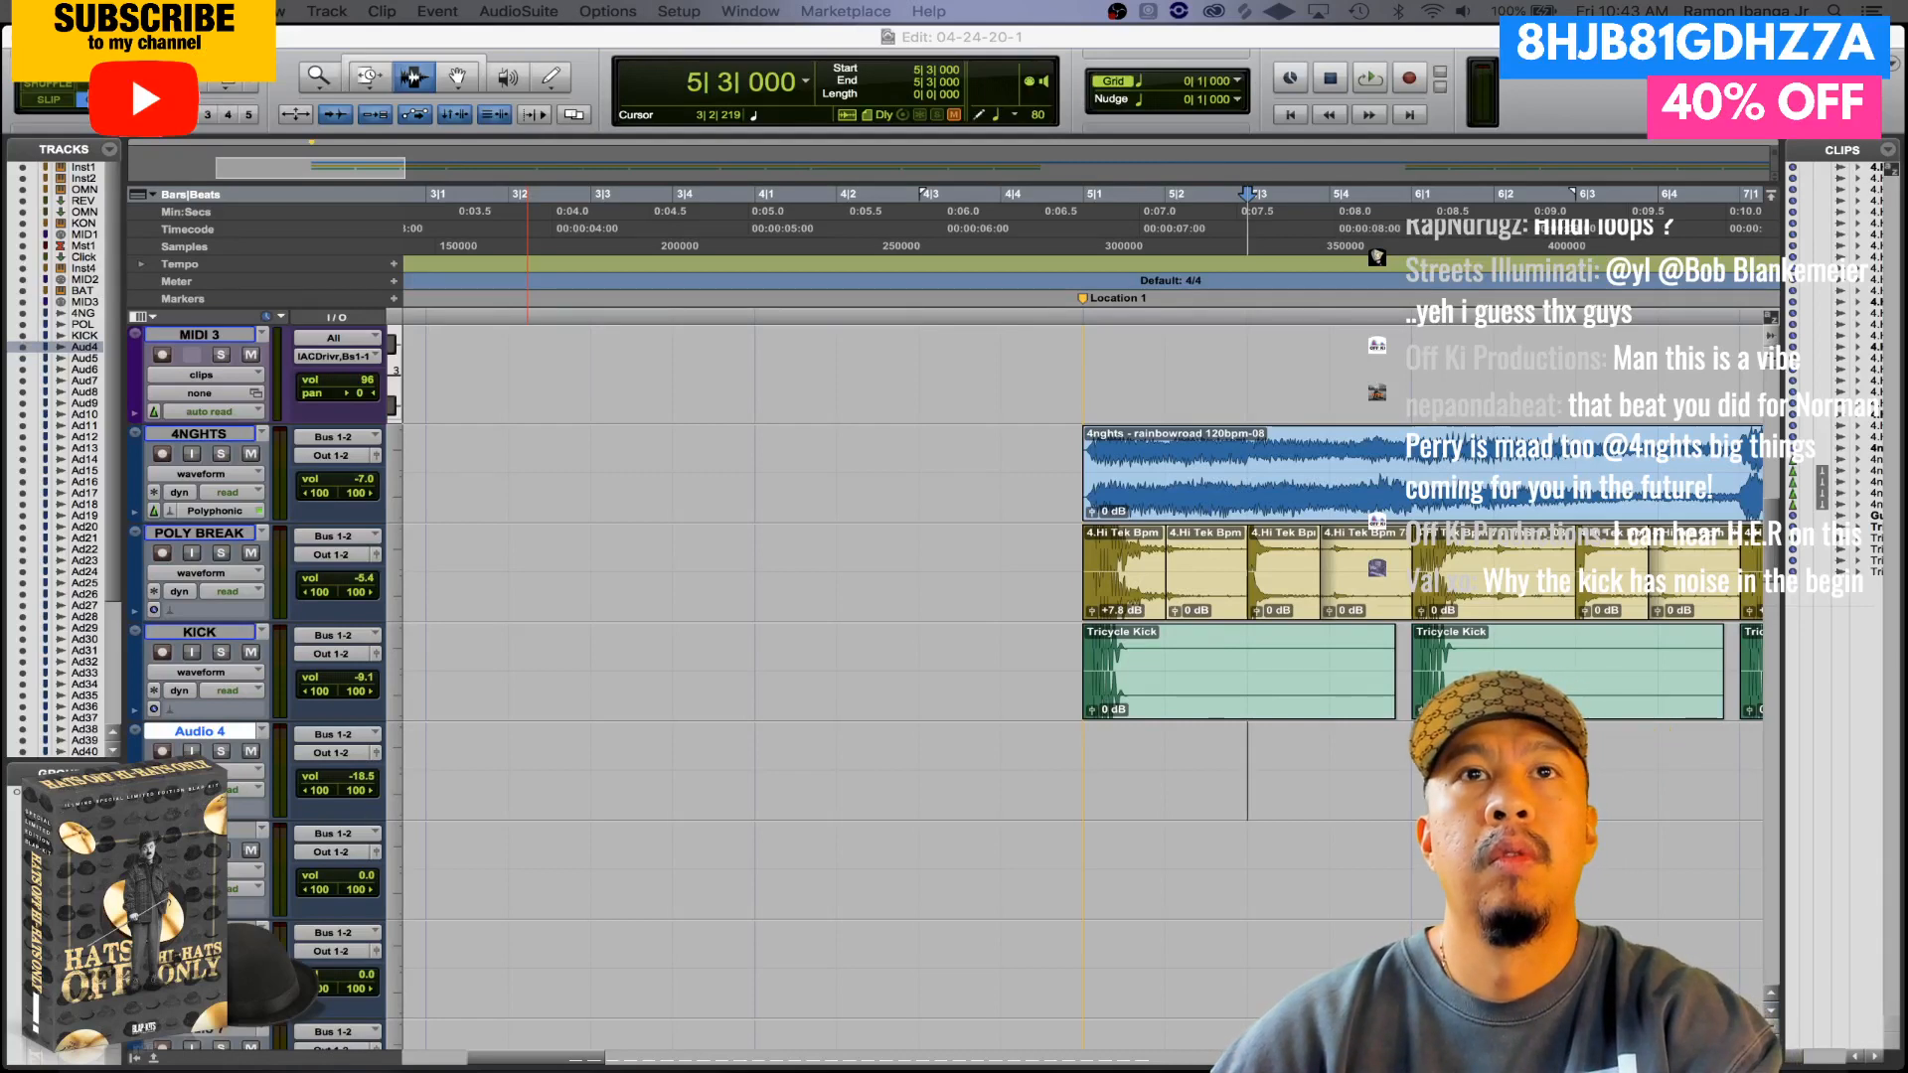
- Audition the snare samples from ATR Snare (66).wav to ATR Snare (80).wav in the file preview
key("space")
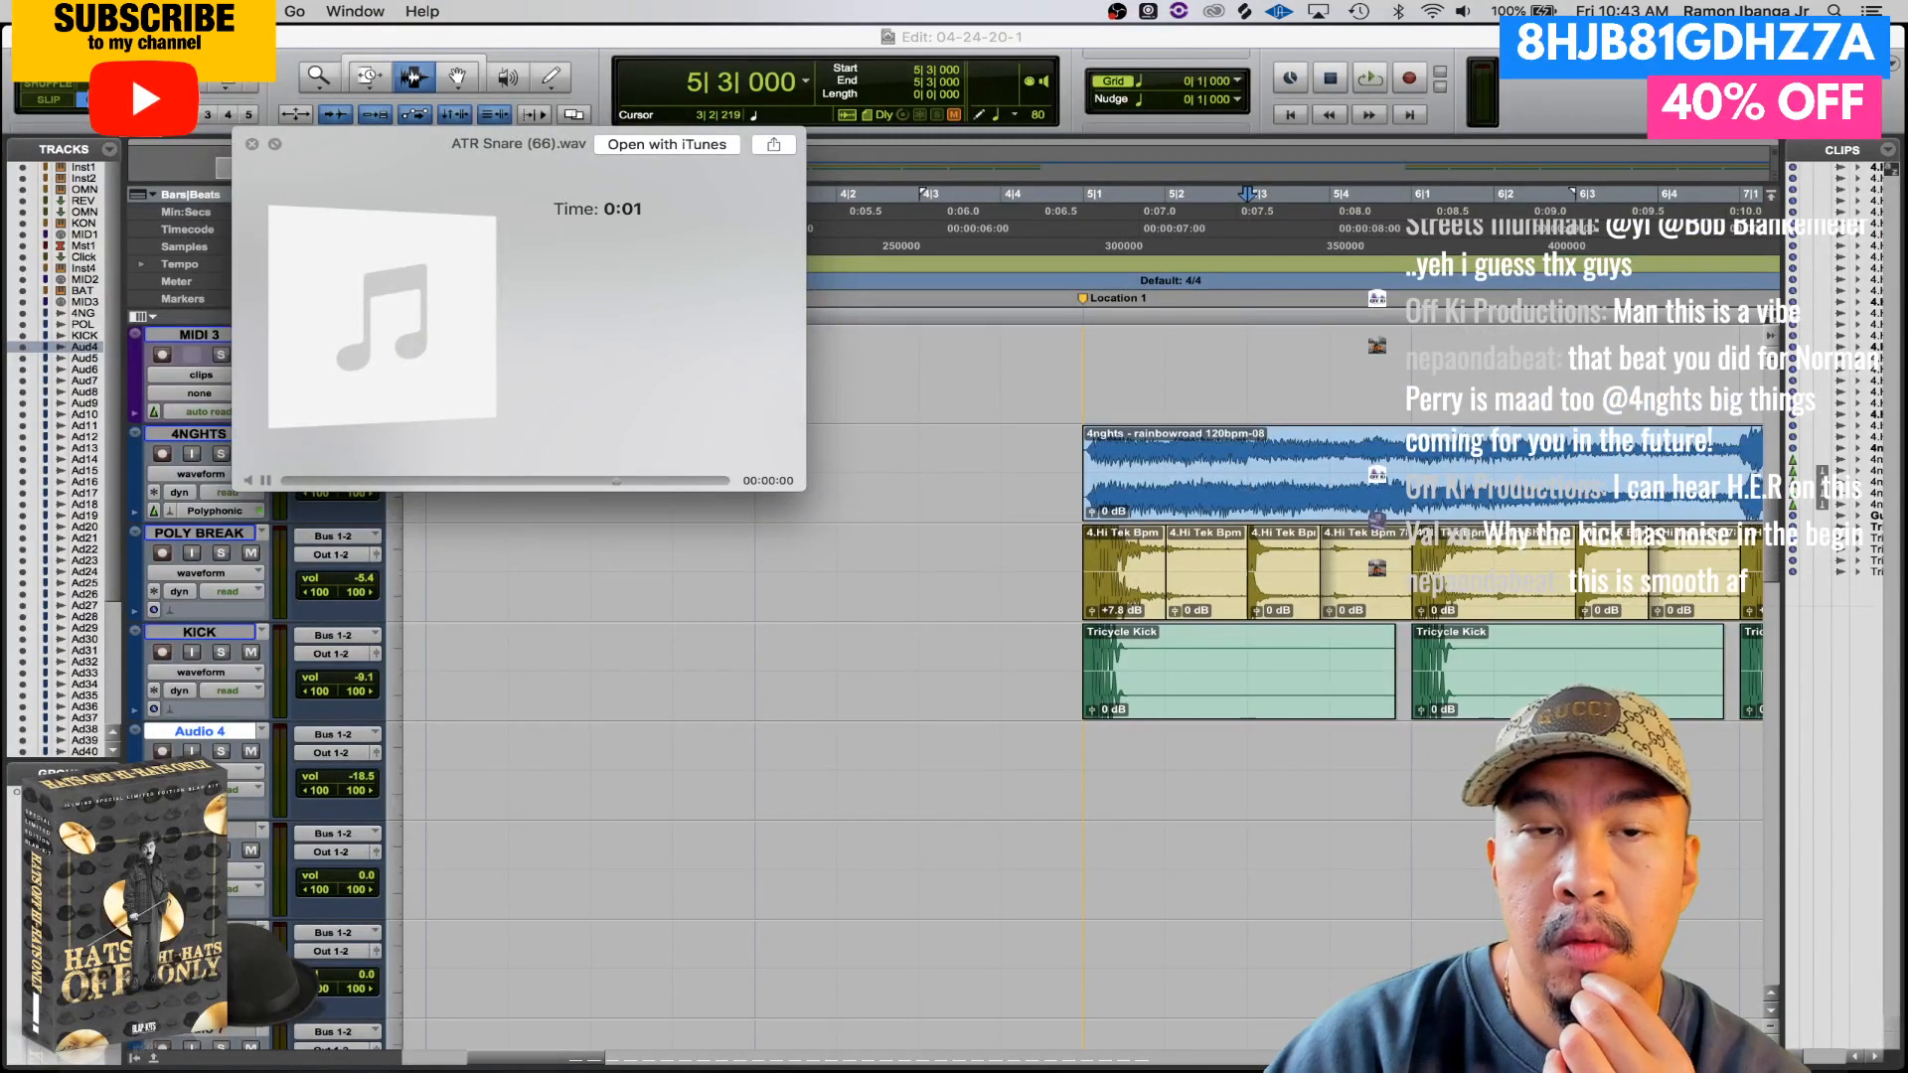
key("Down")
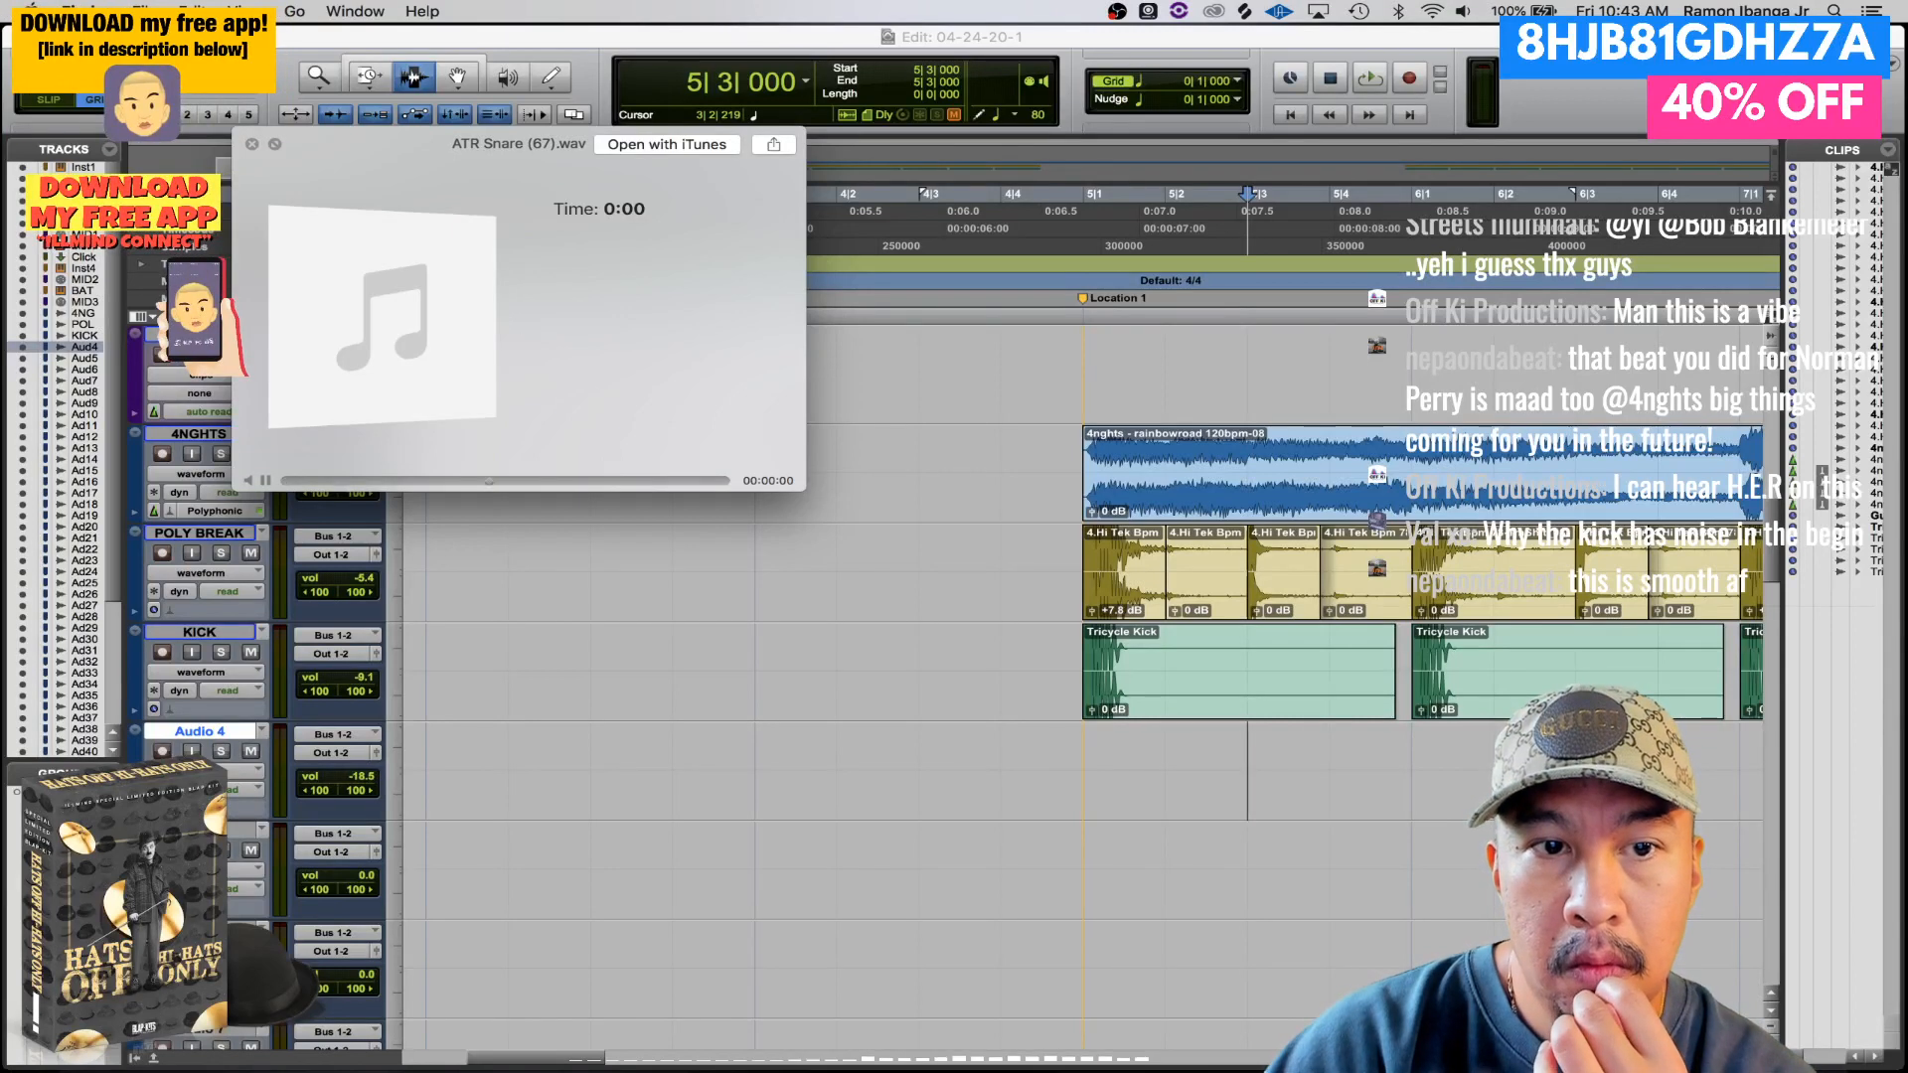
key("Down")
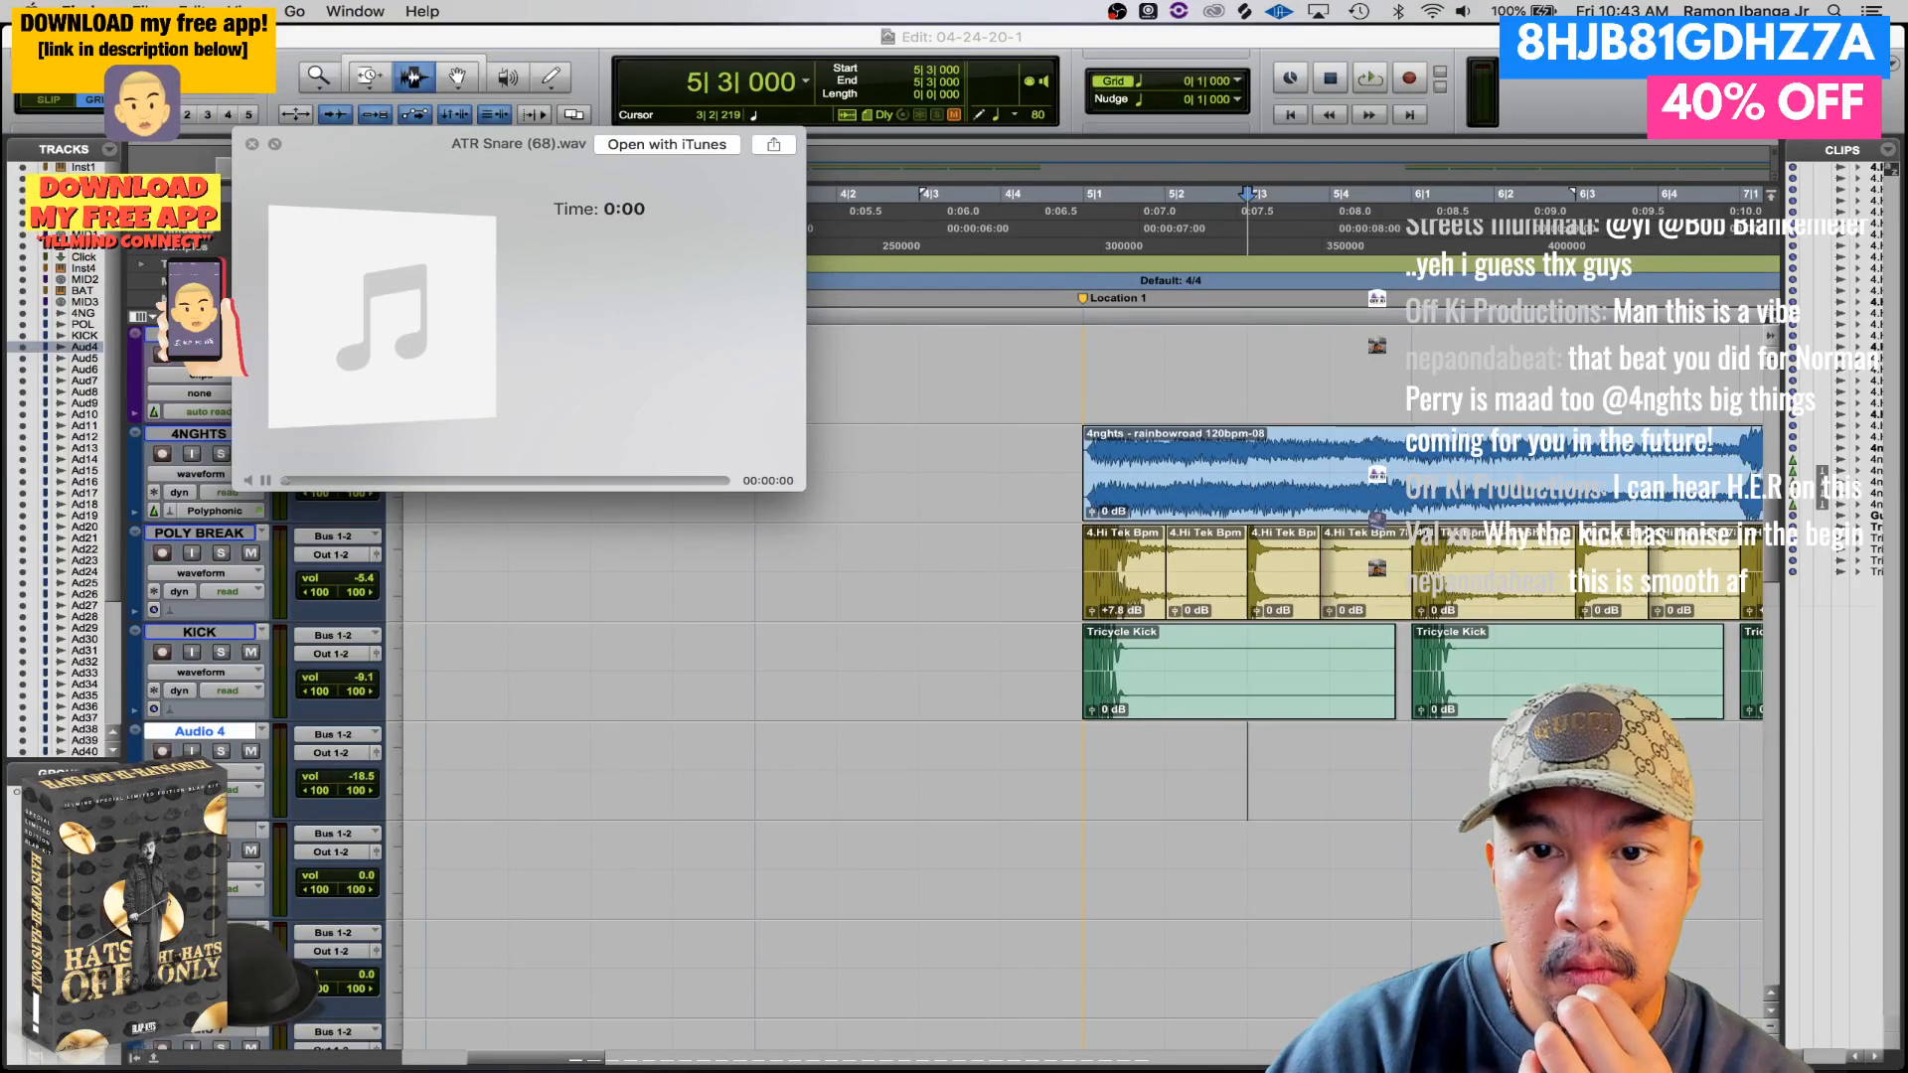
key("Down")
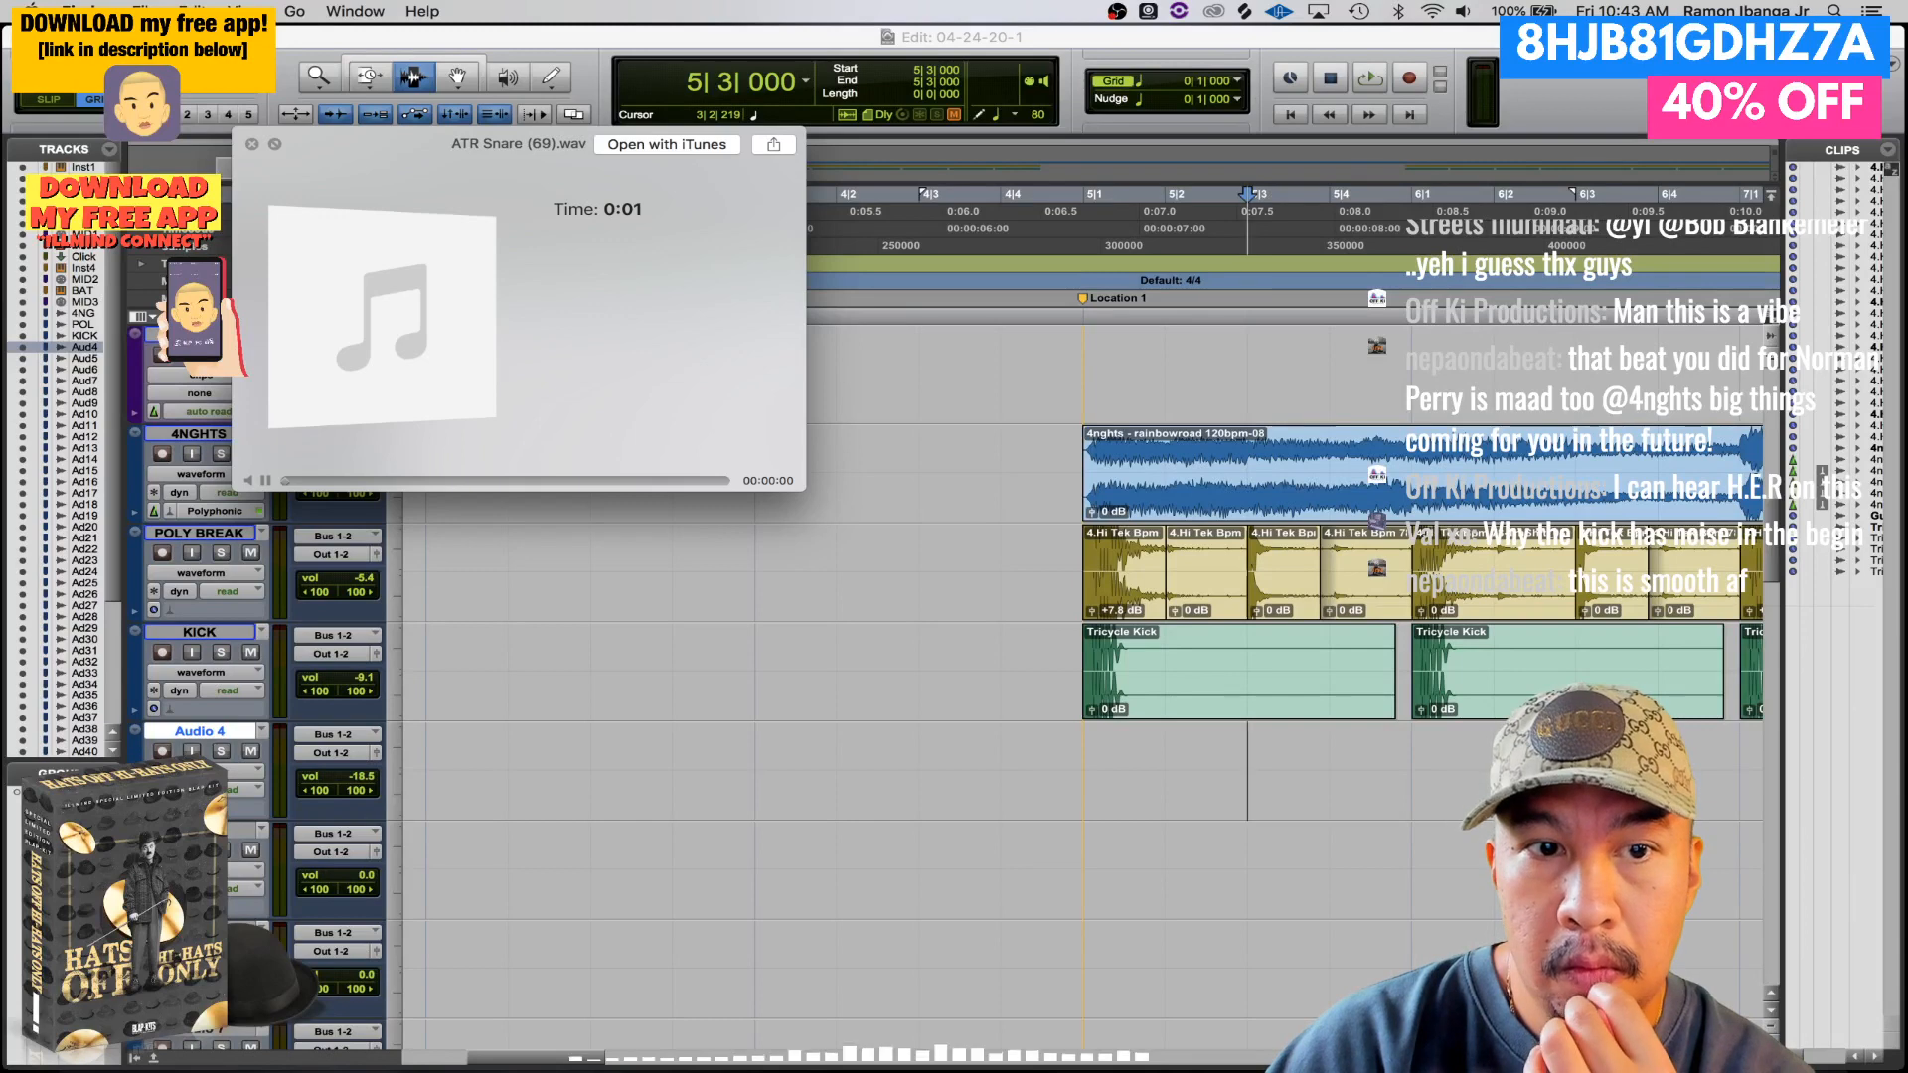
key("Down")
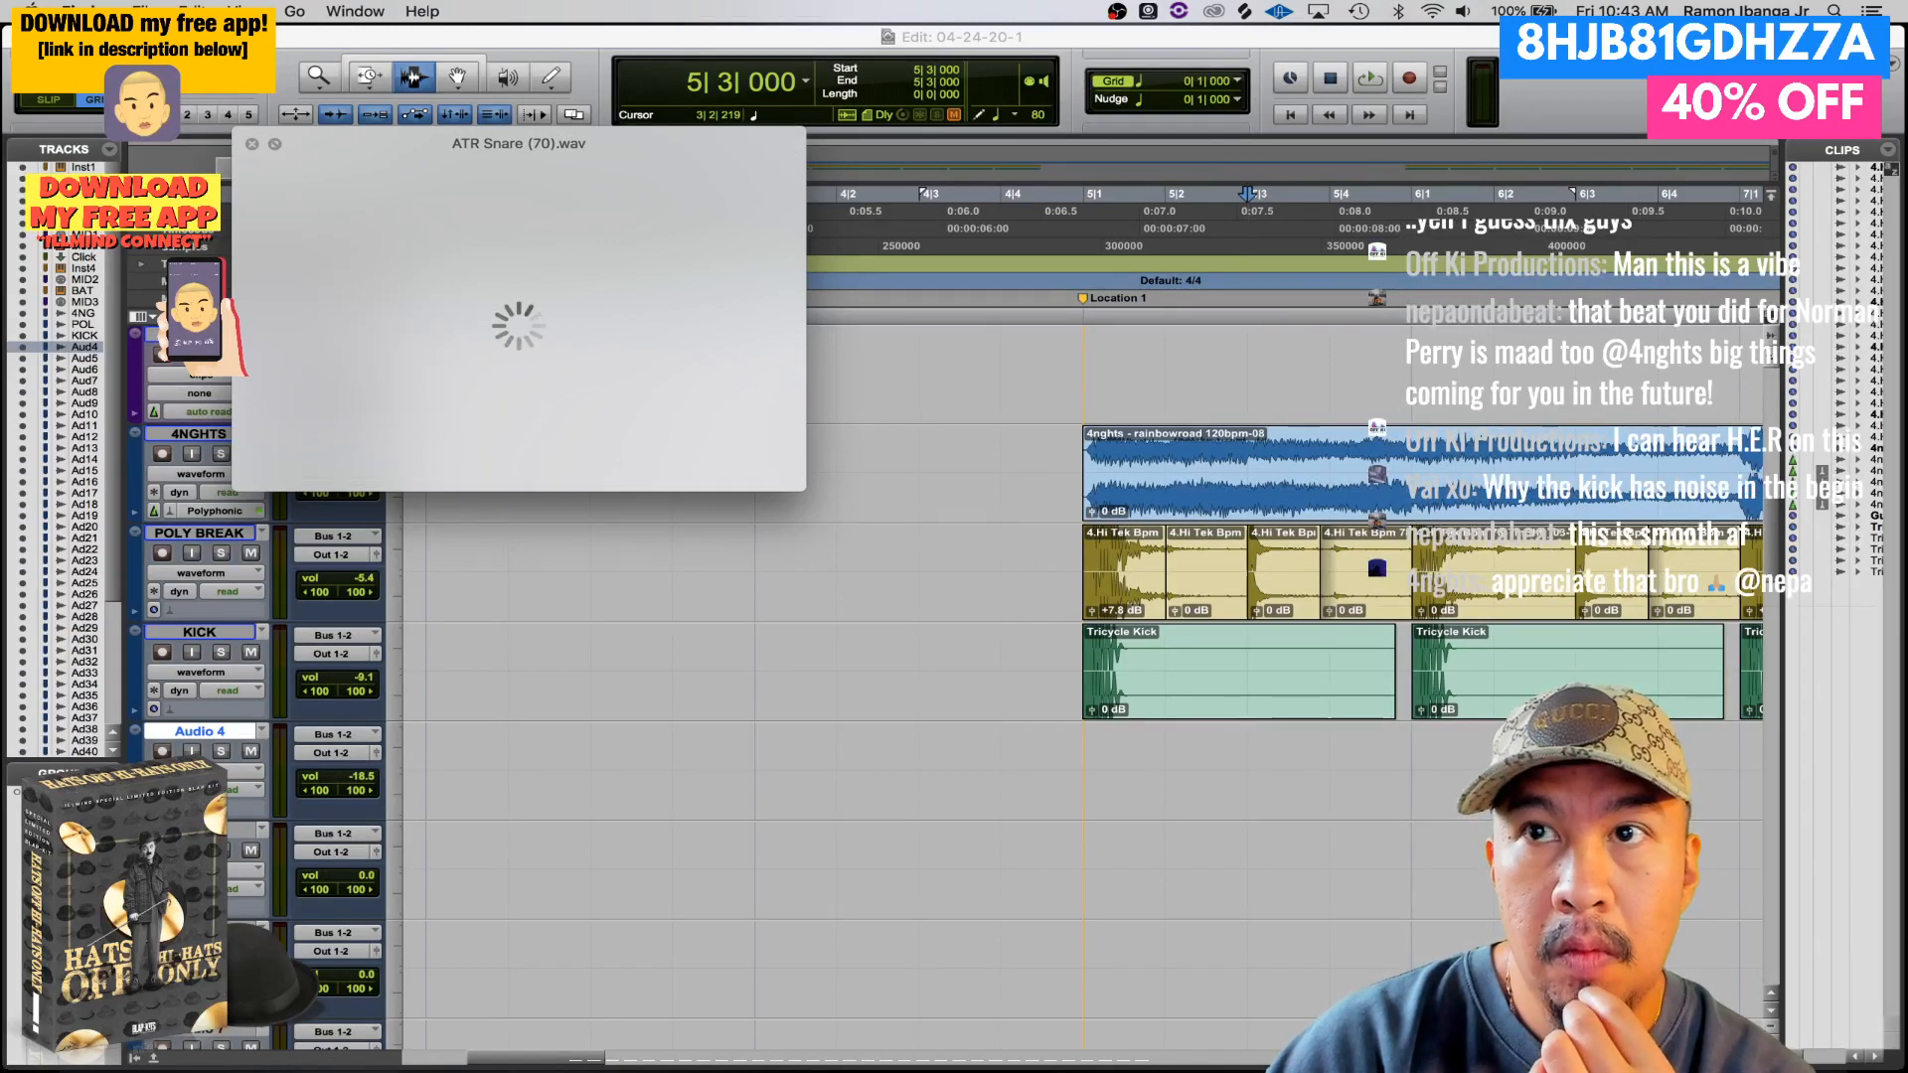
key("Down")
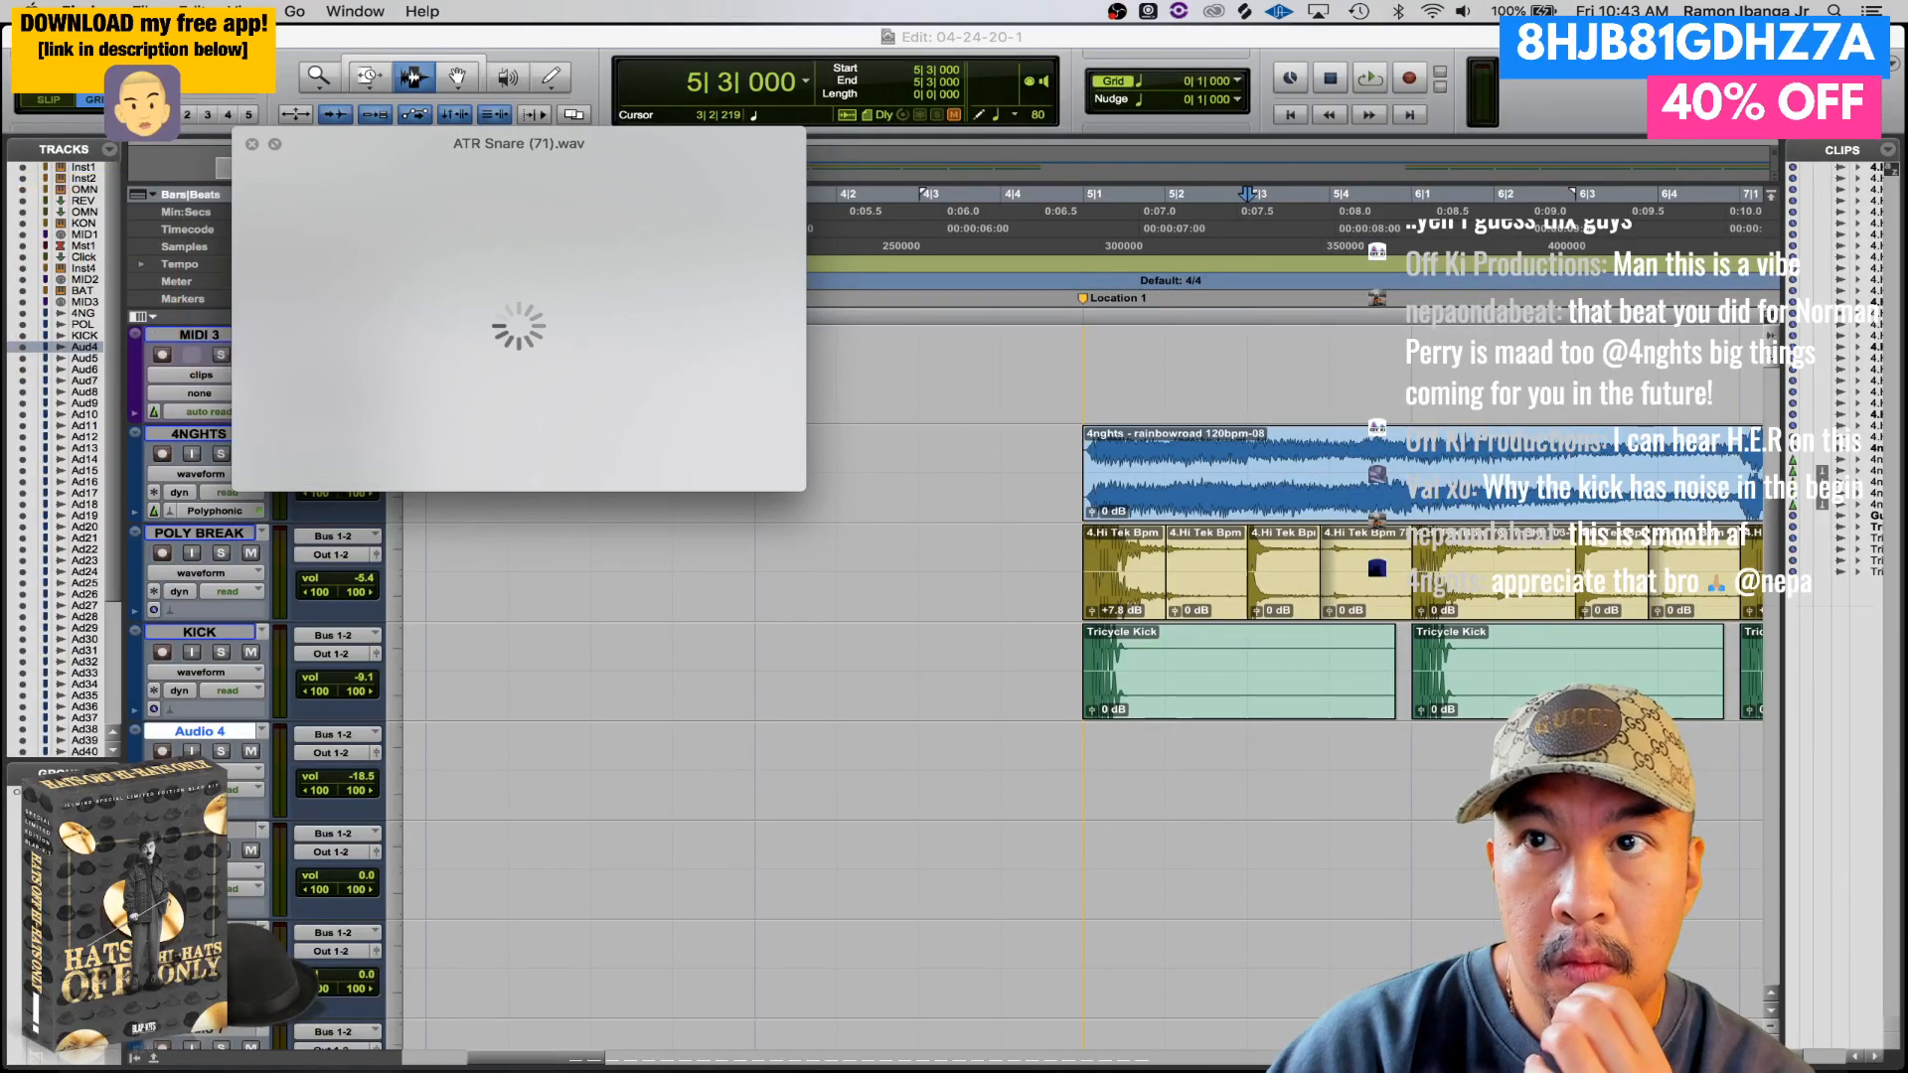
key("Down")
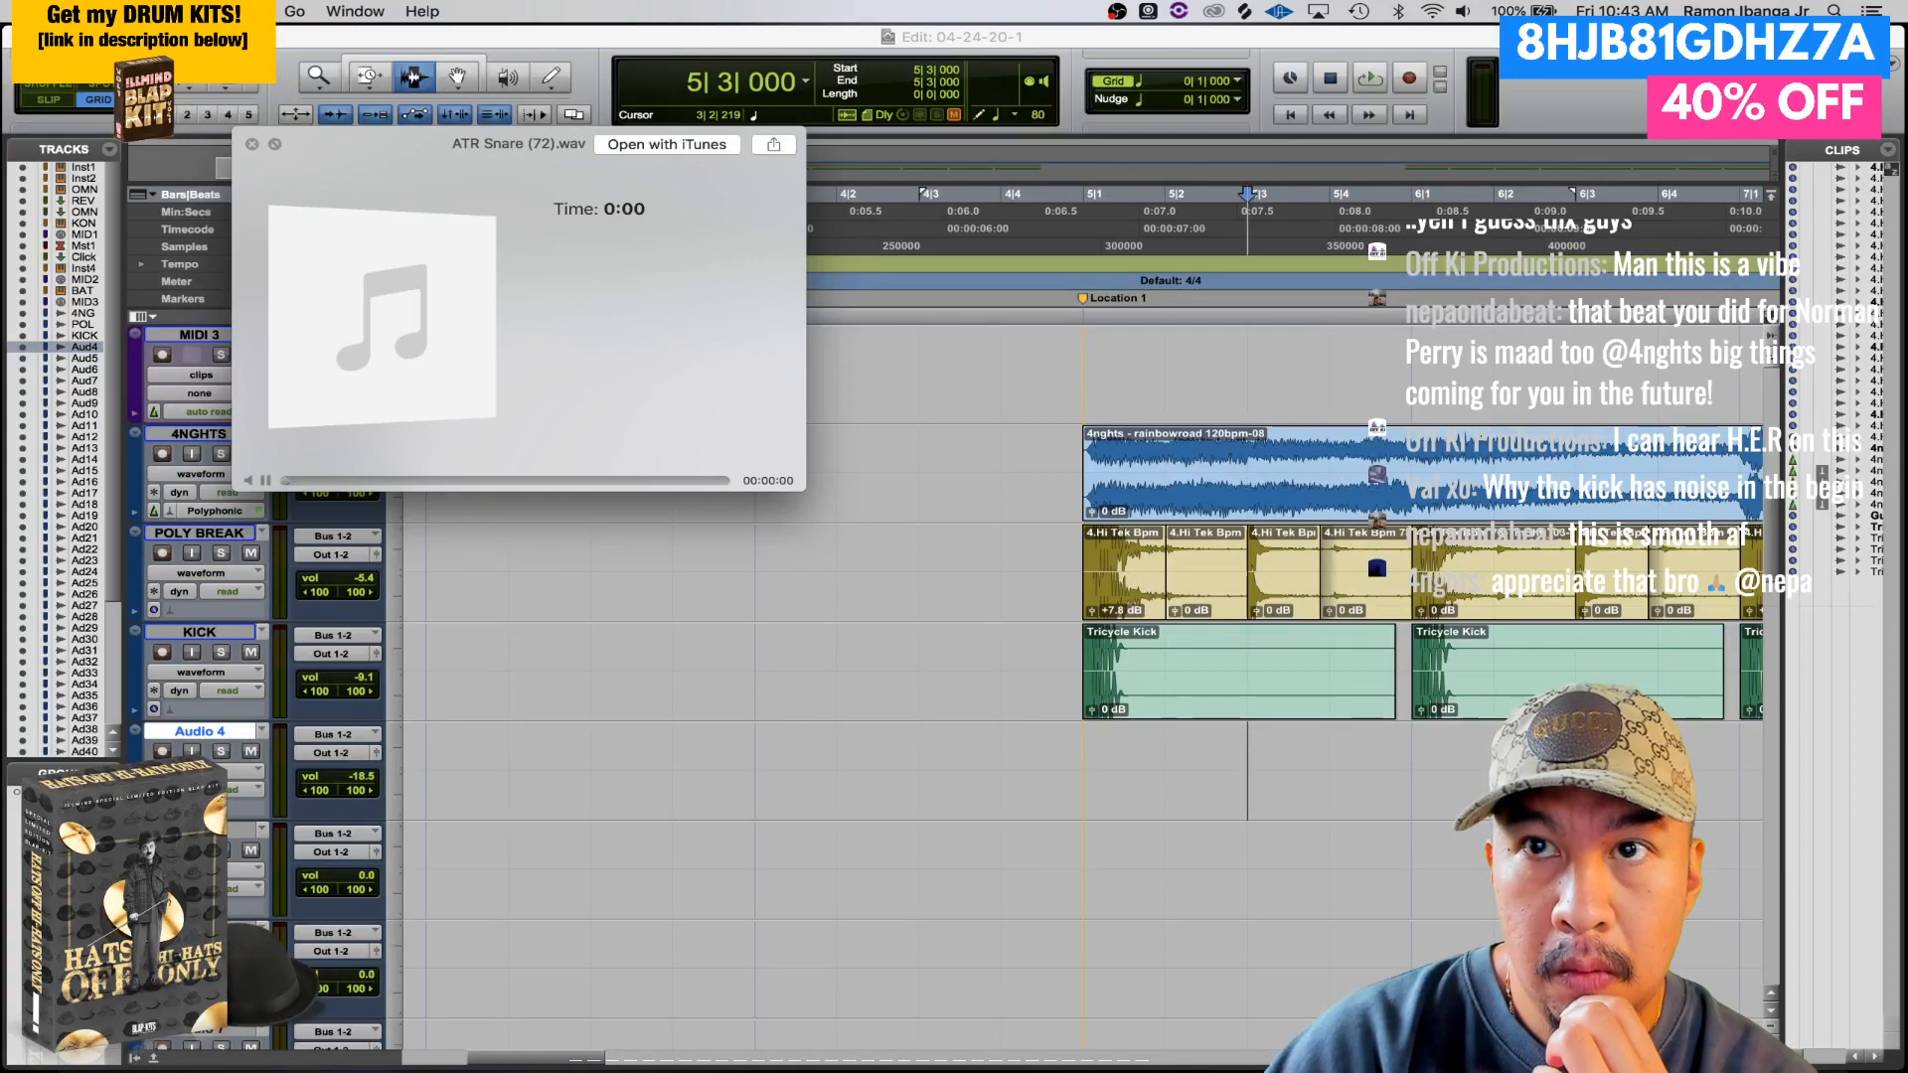
key("Down")
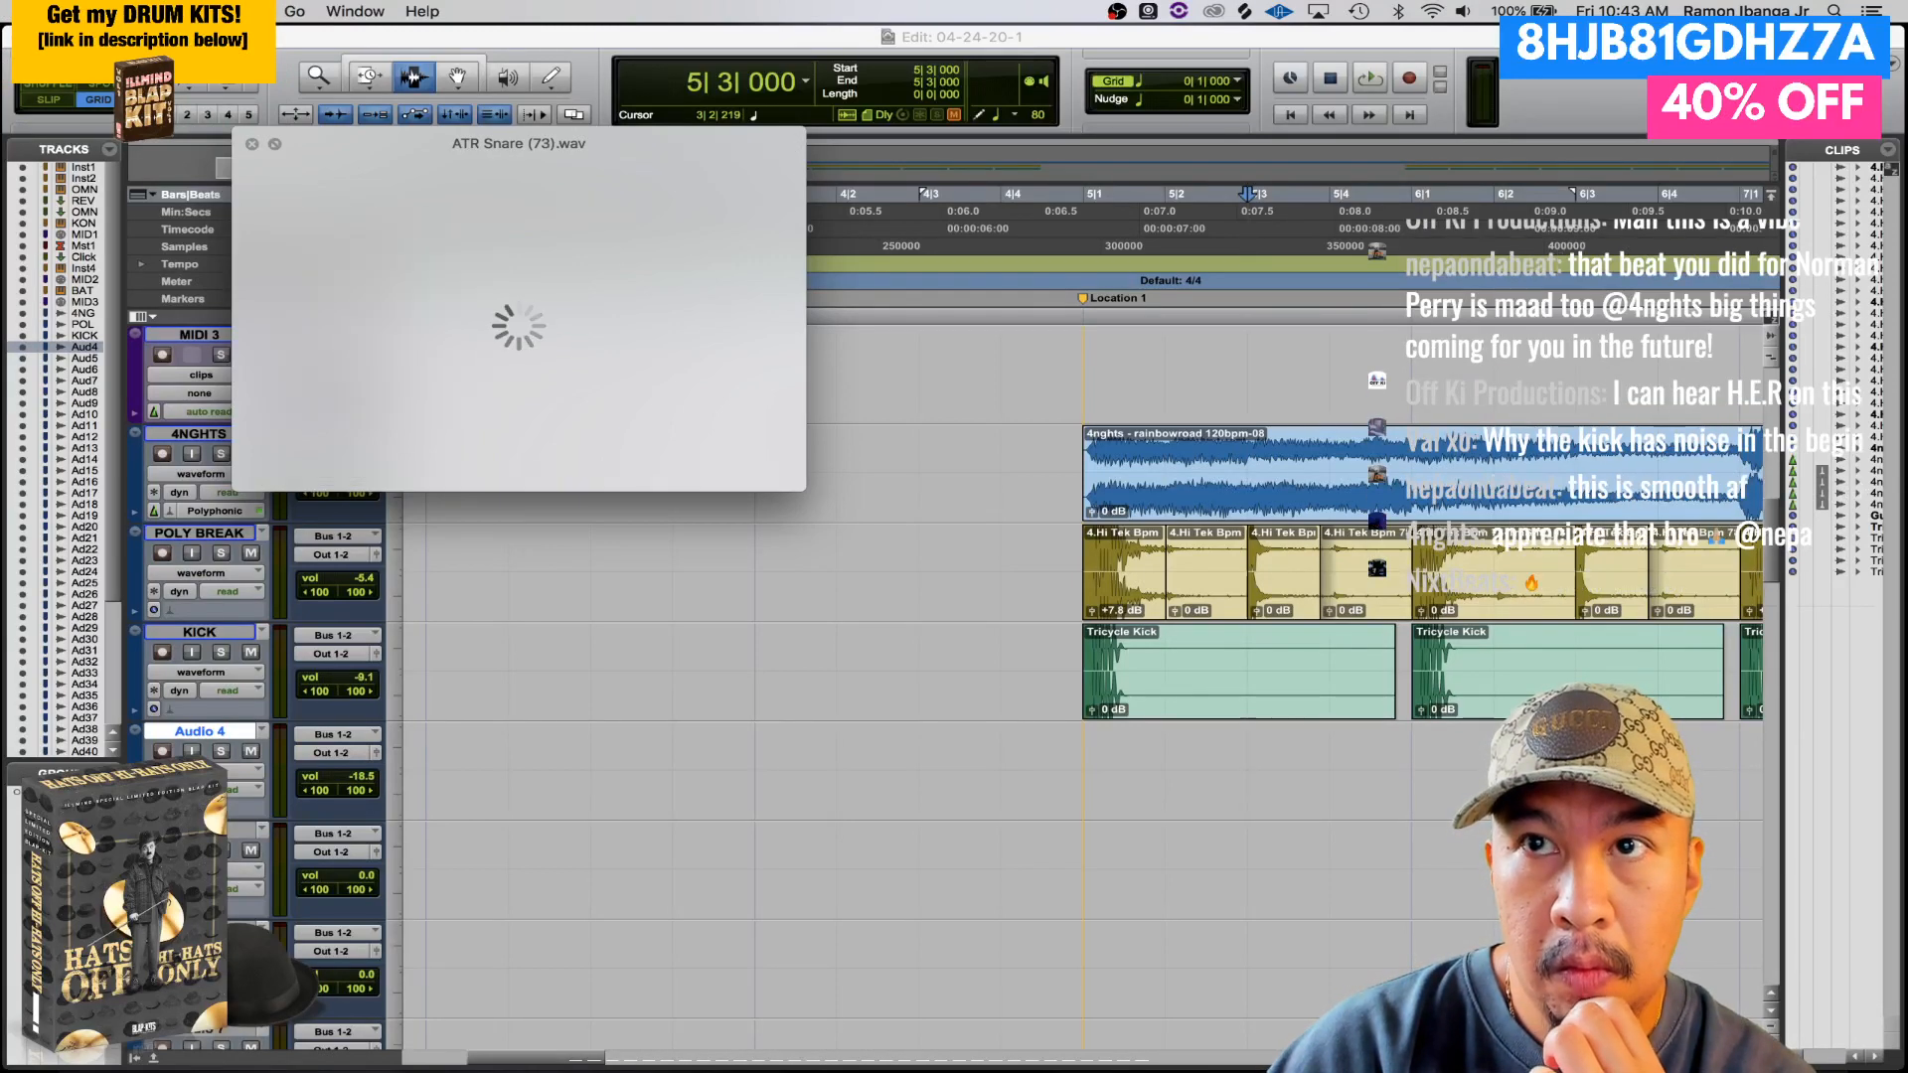
key("Down")
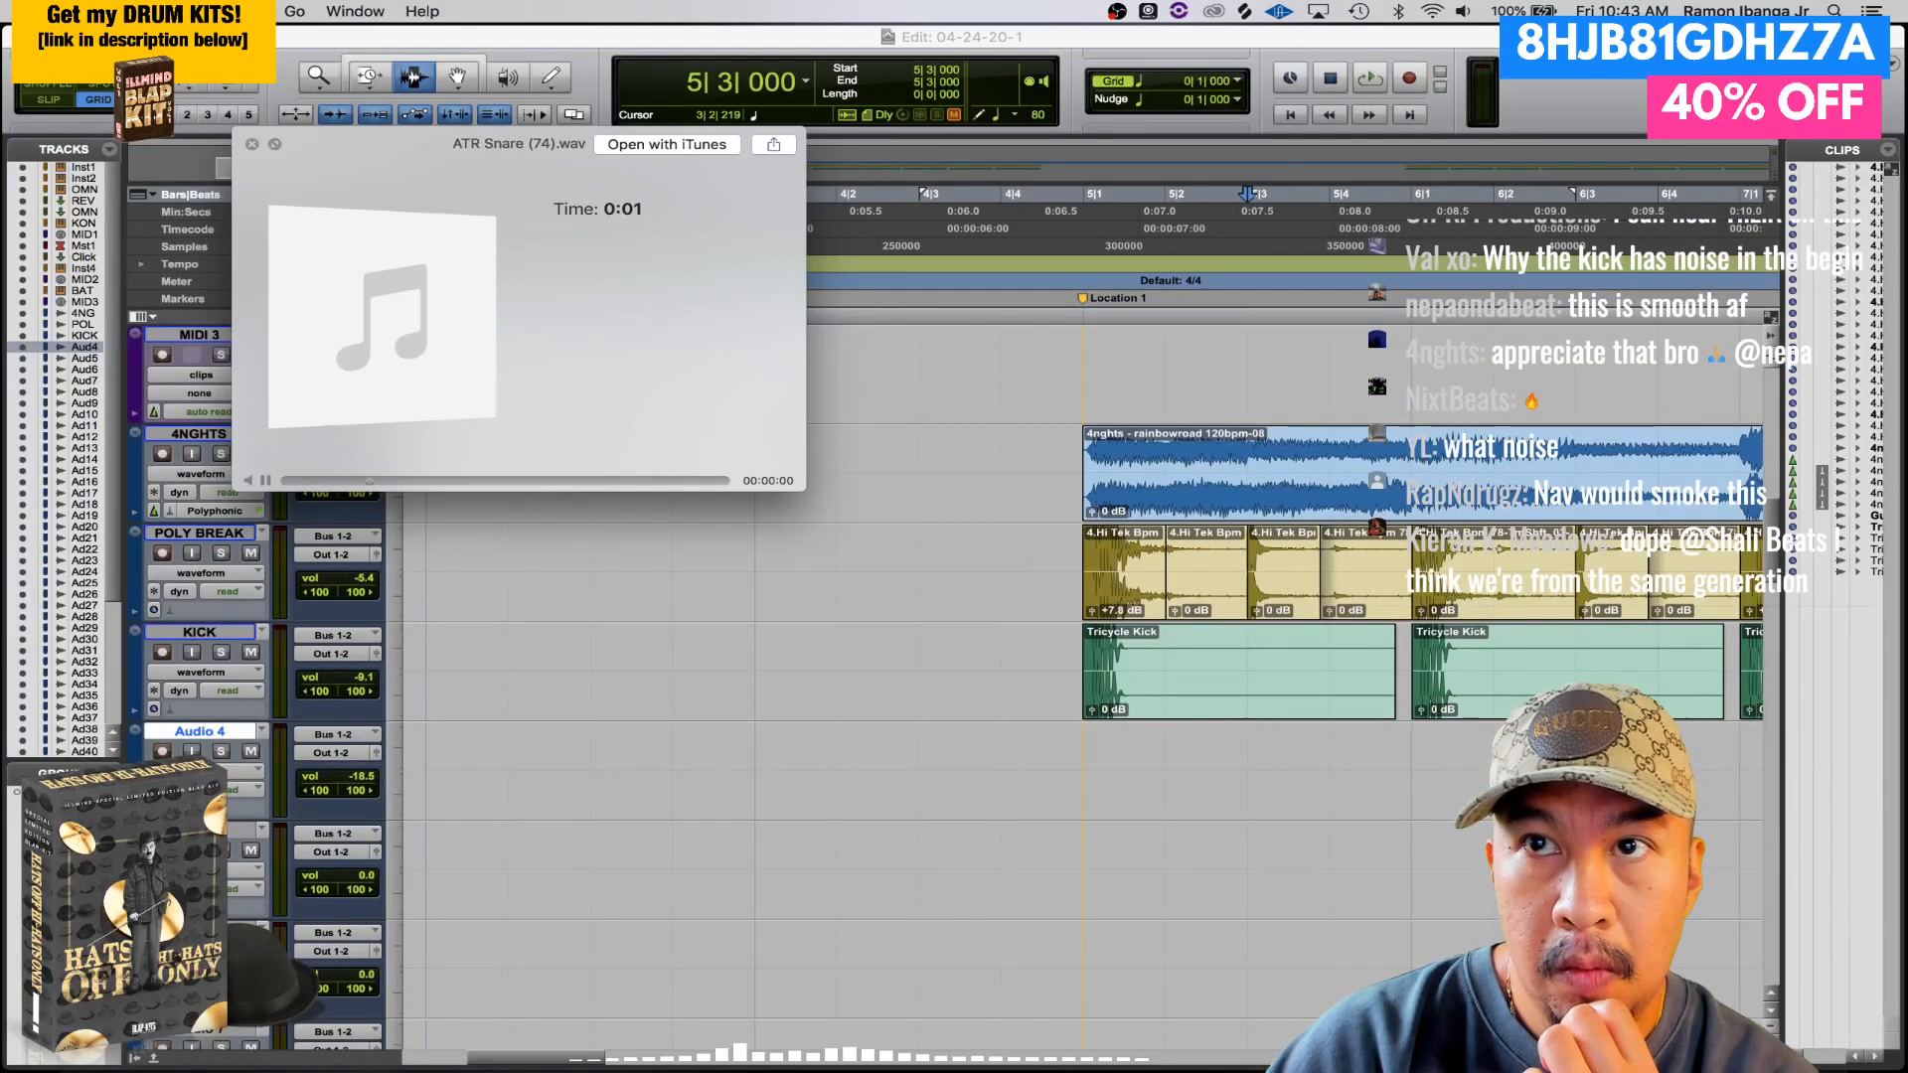
key("Down")
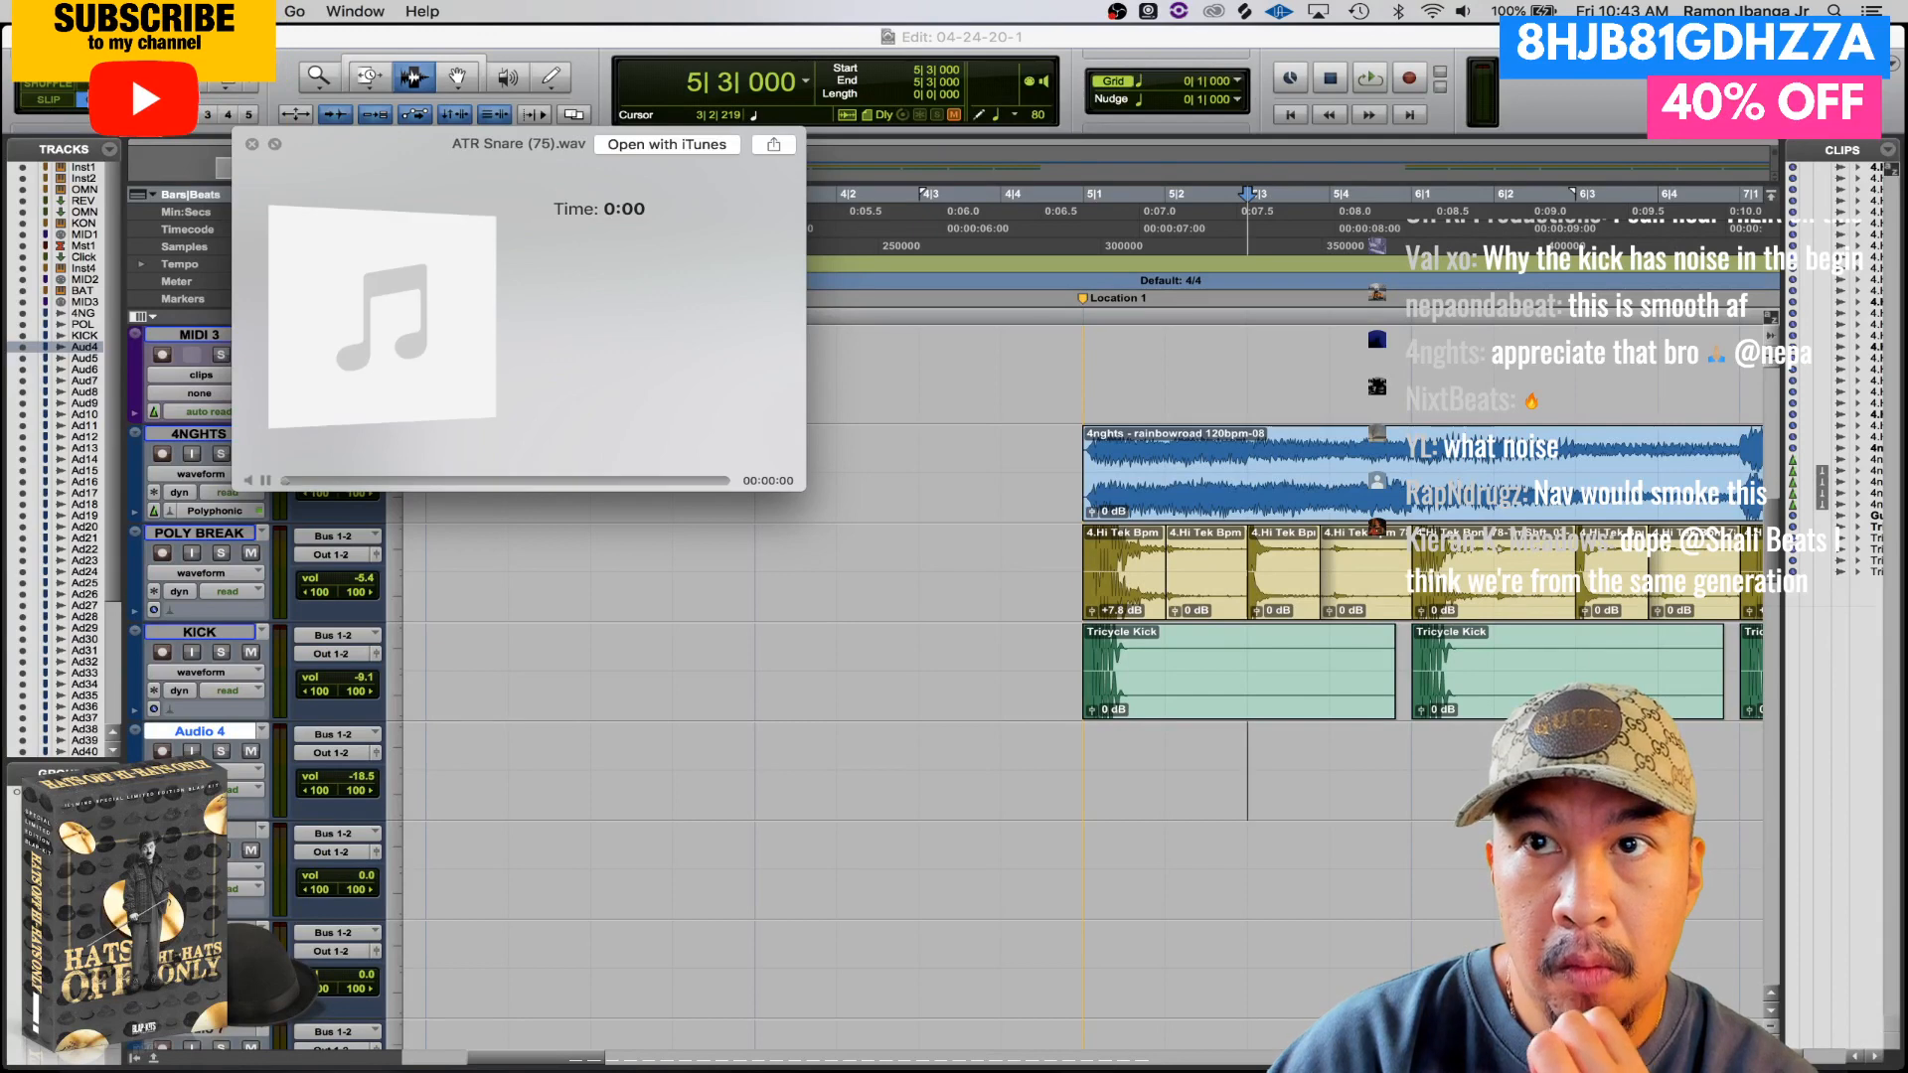
key("space")
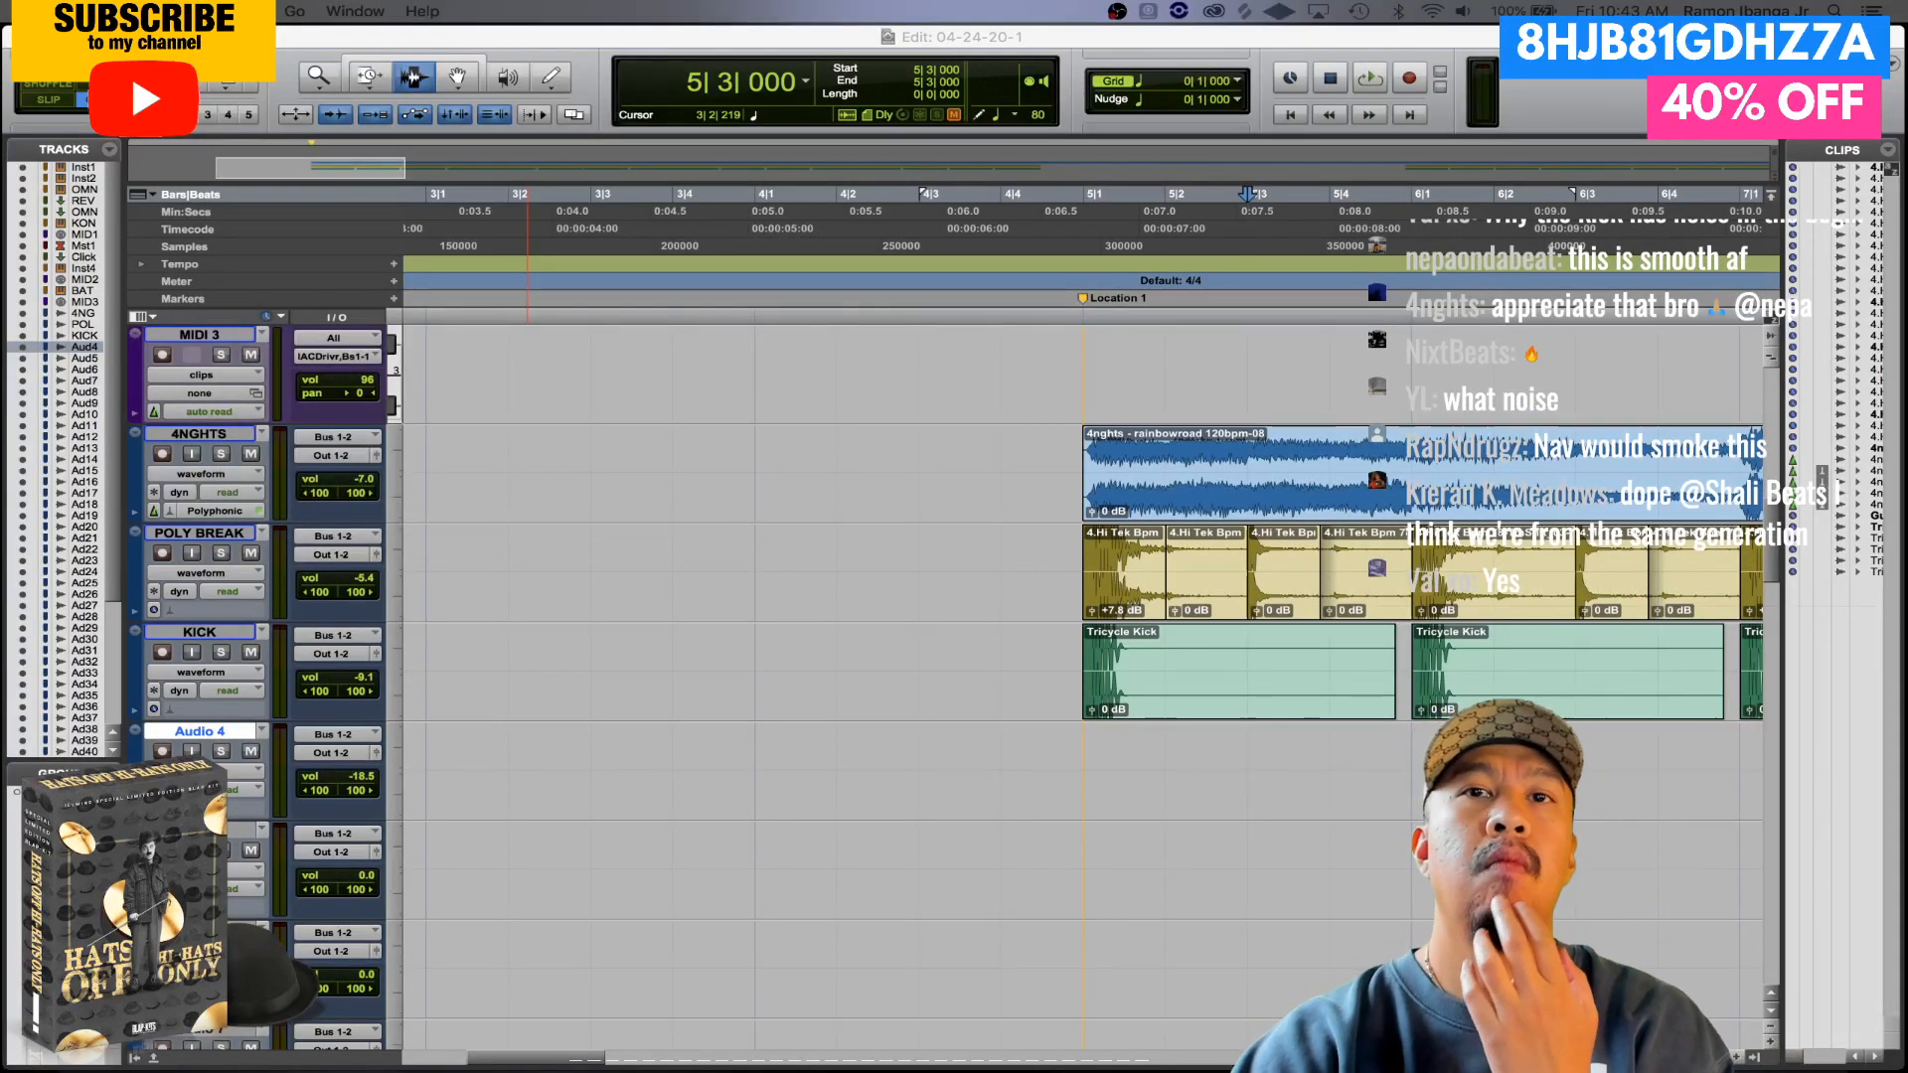
key("space")
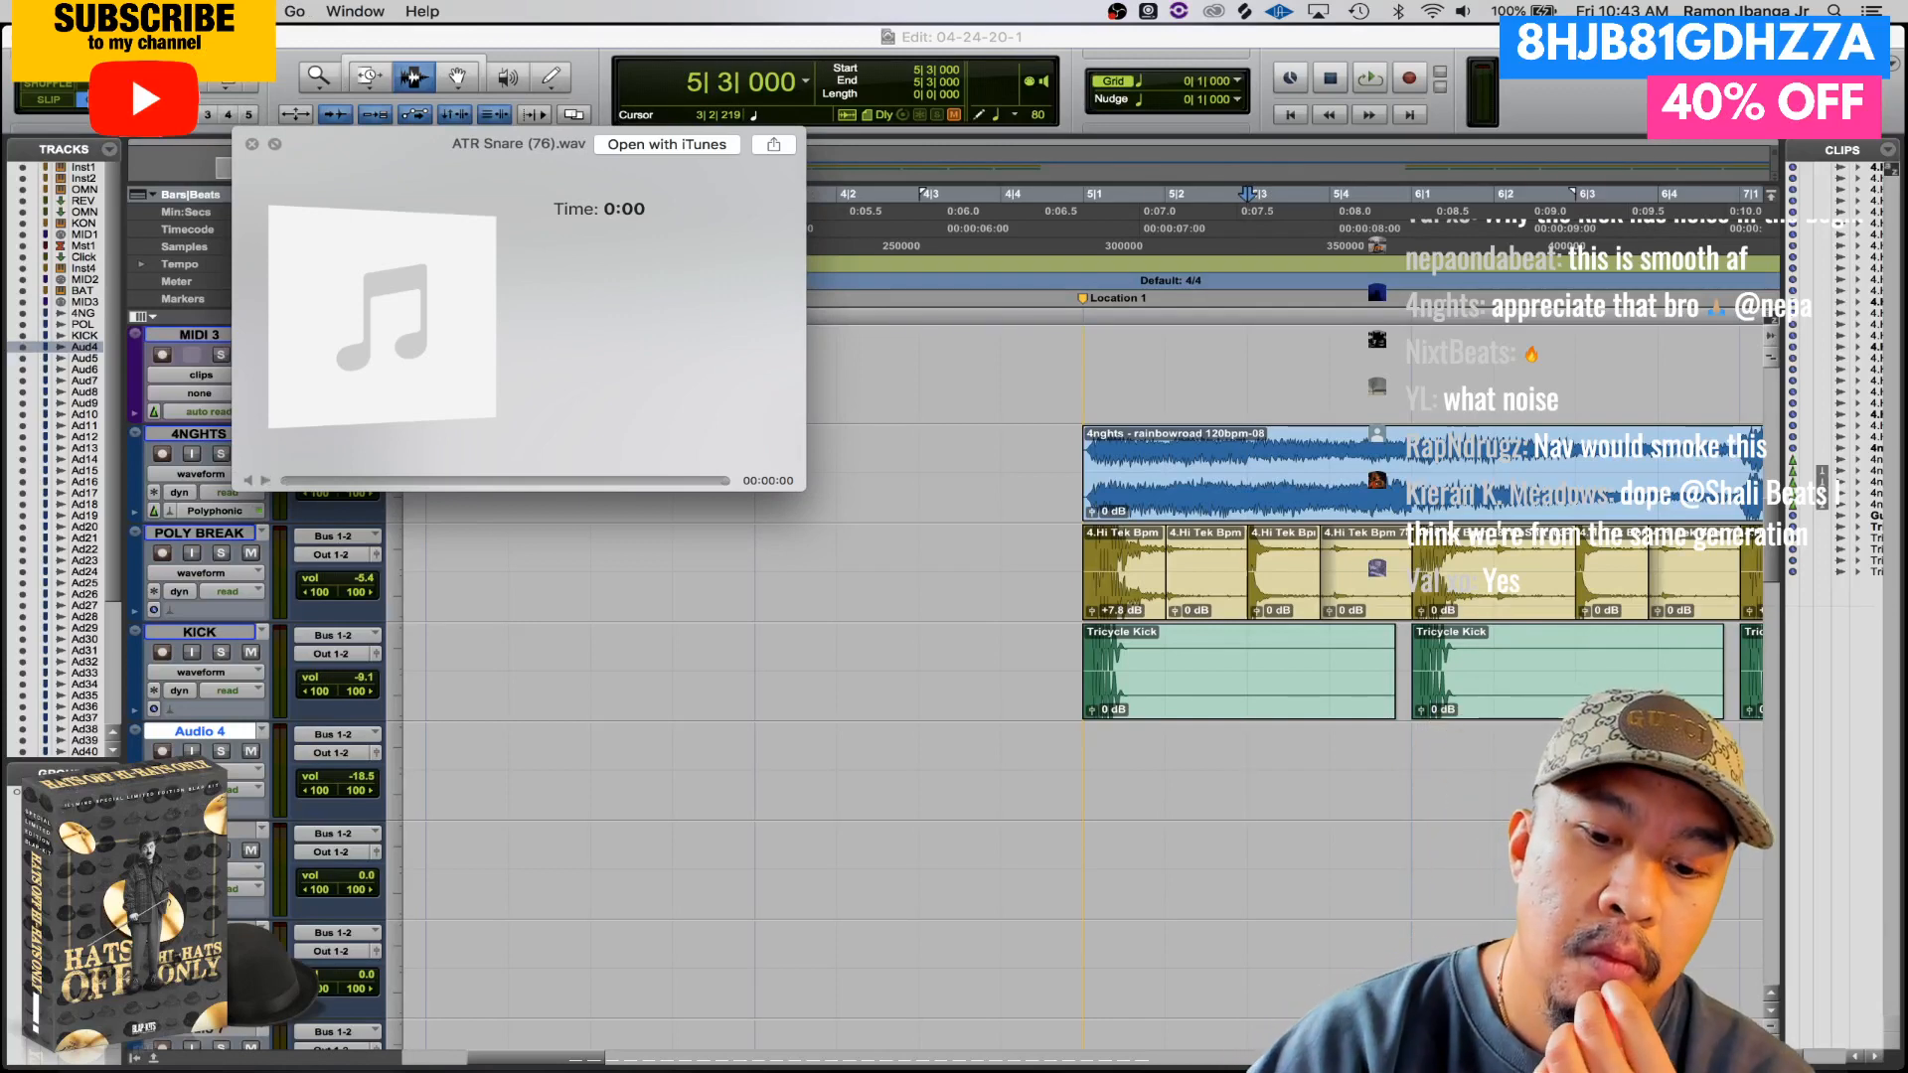
key("Down")
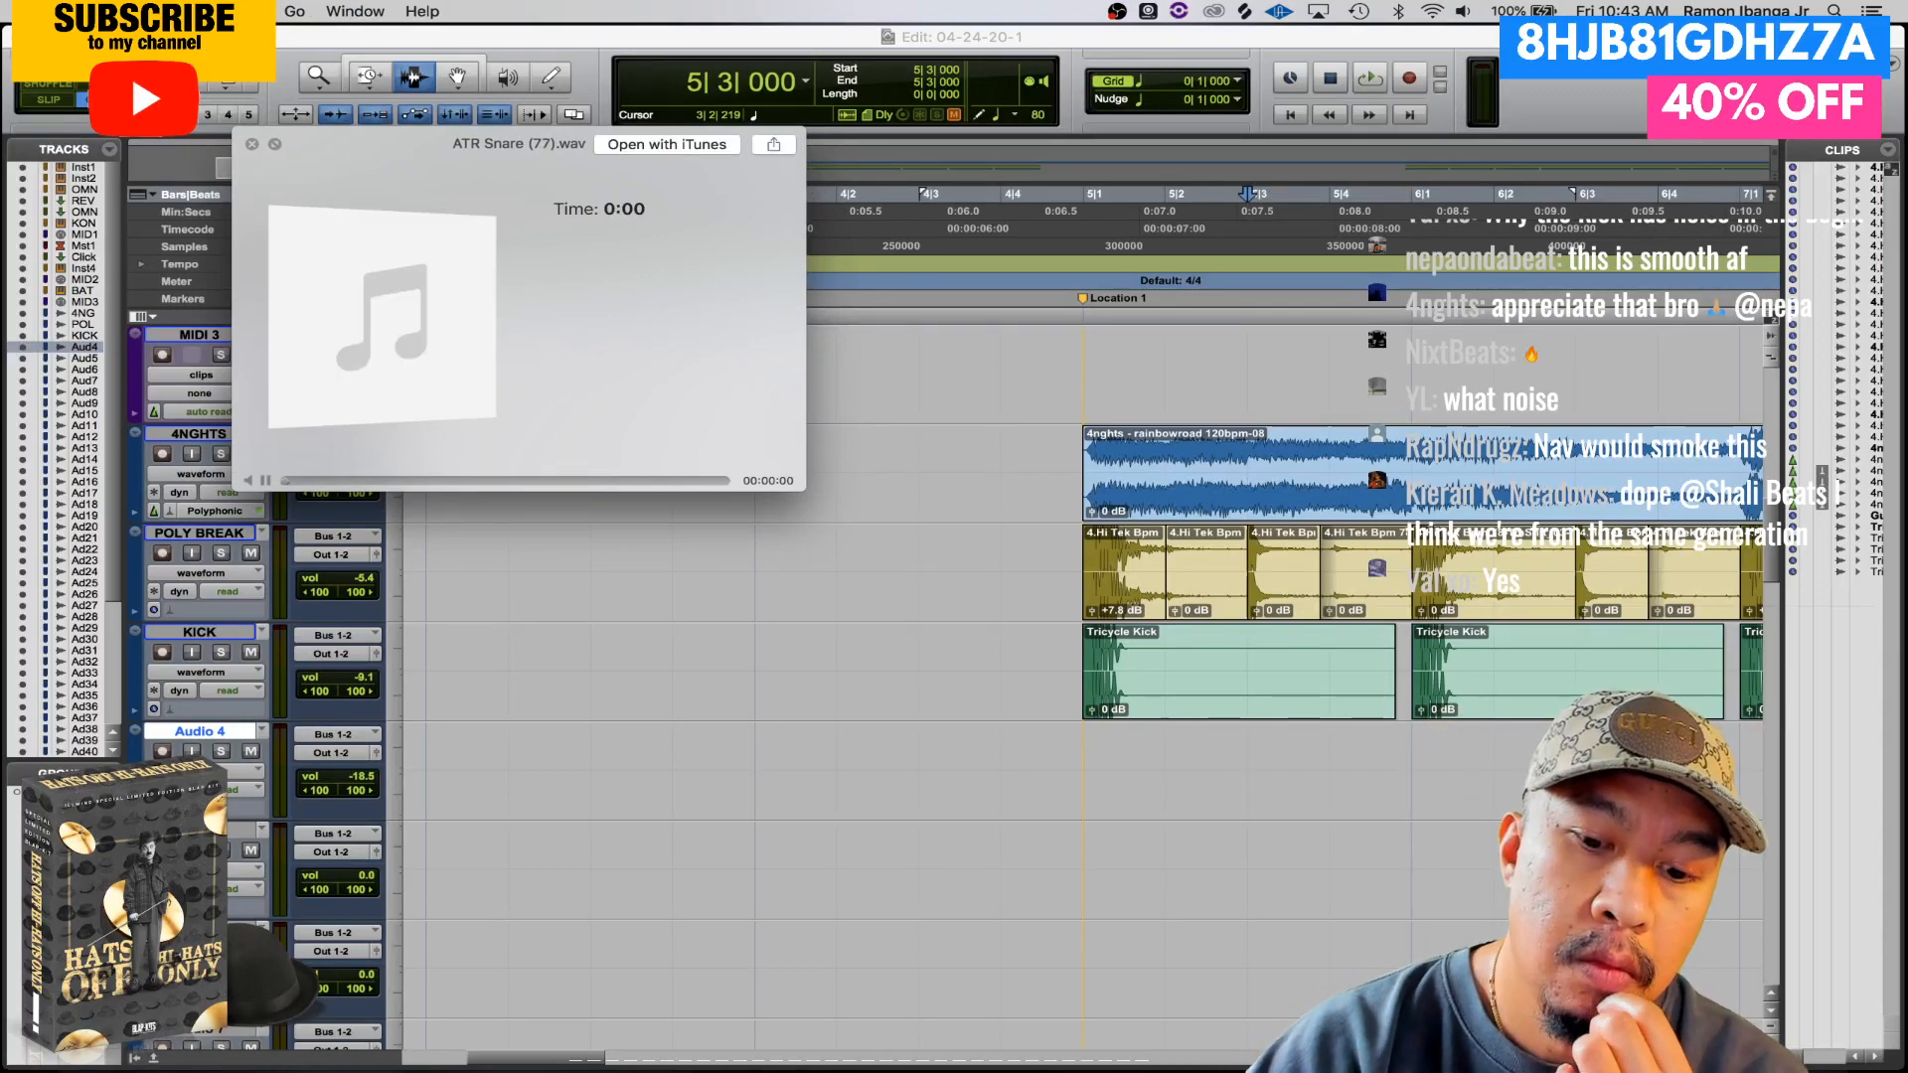
key("Down")
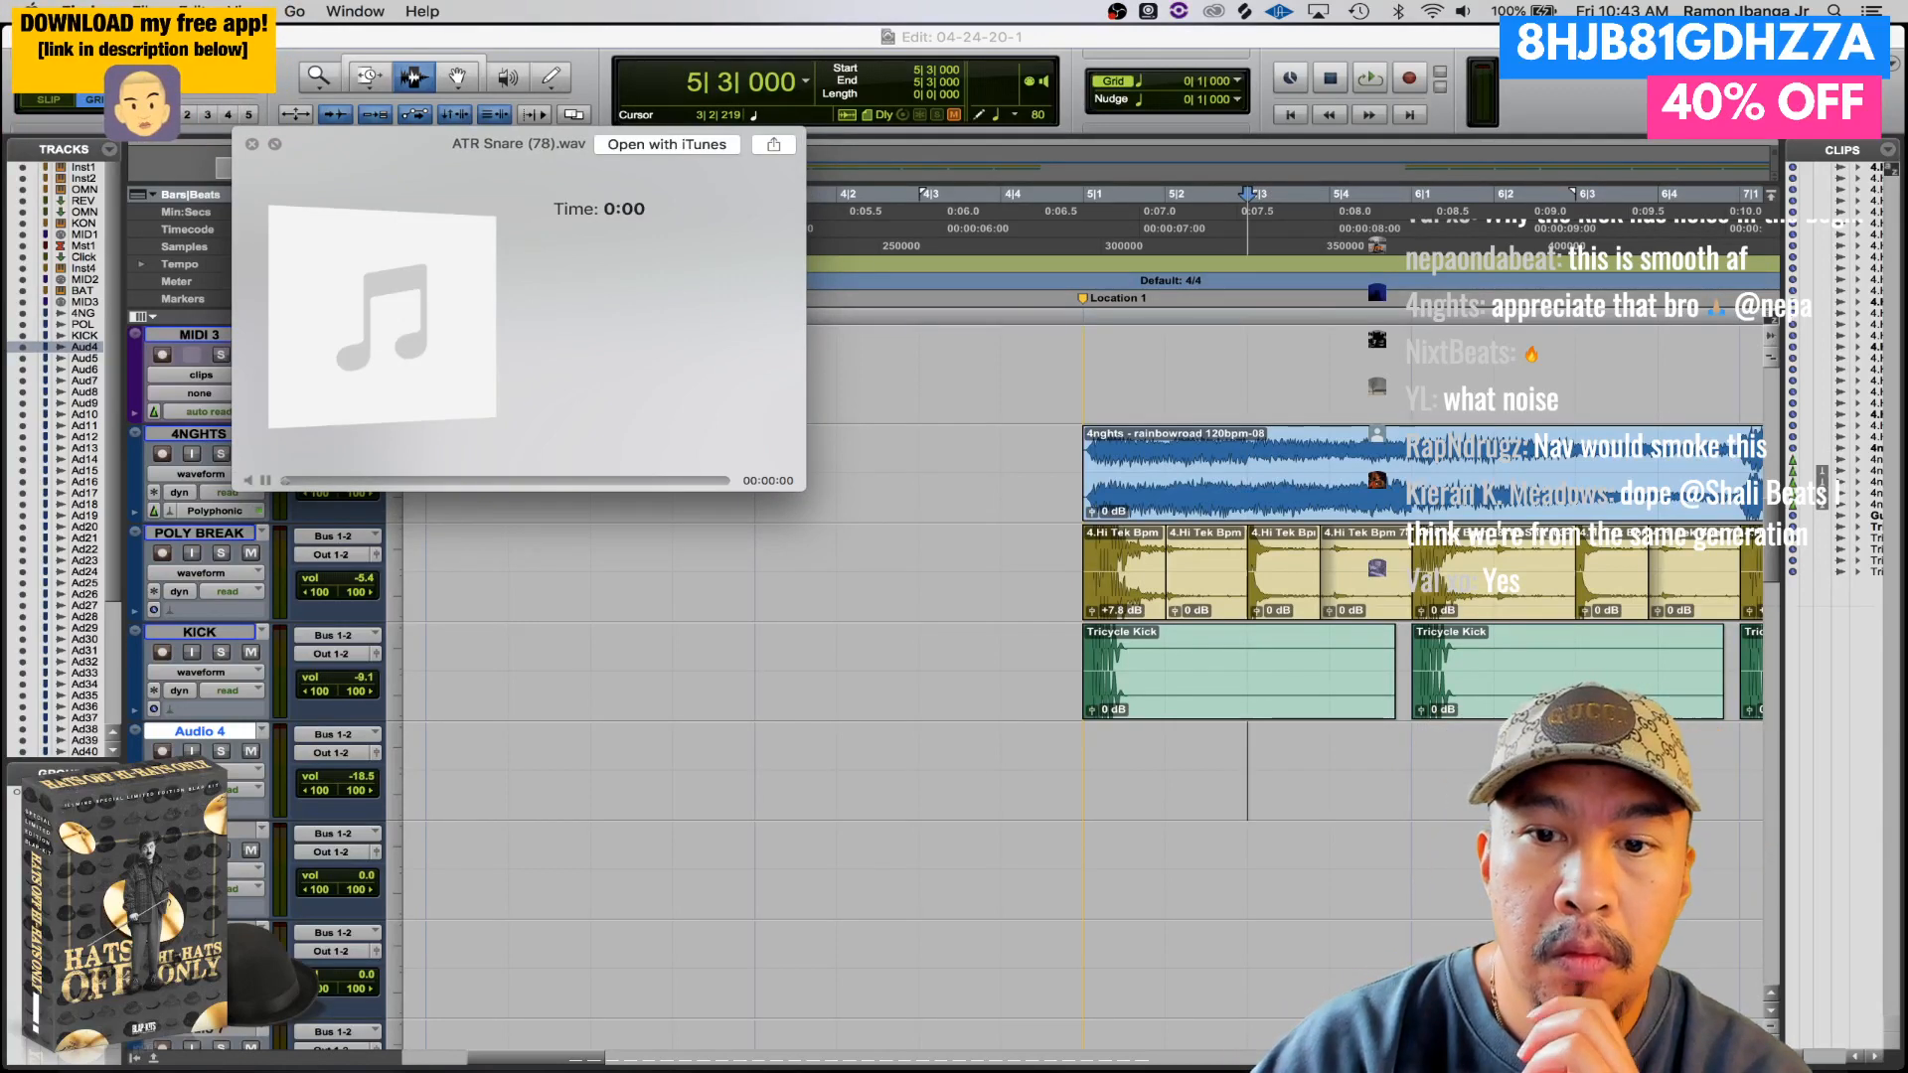
key("Down")
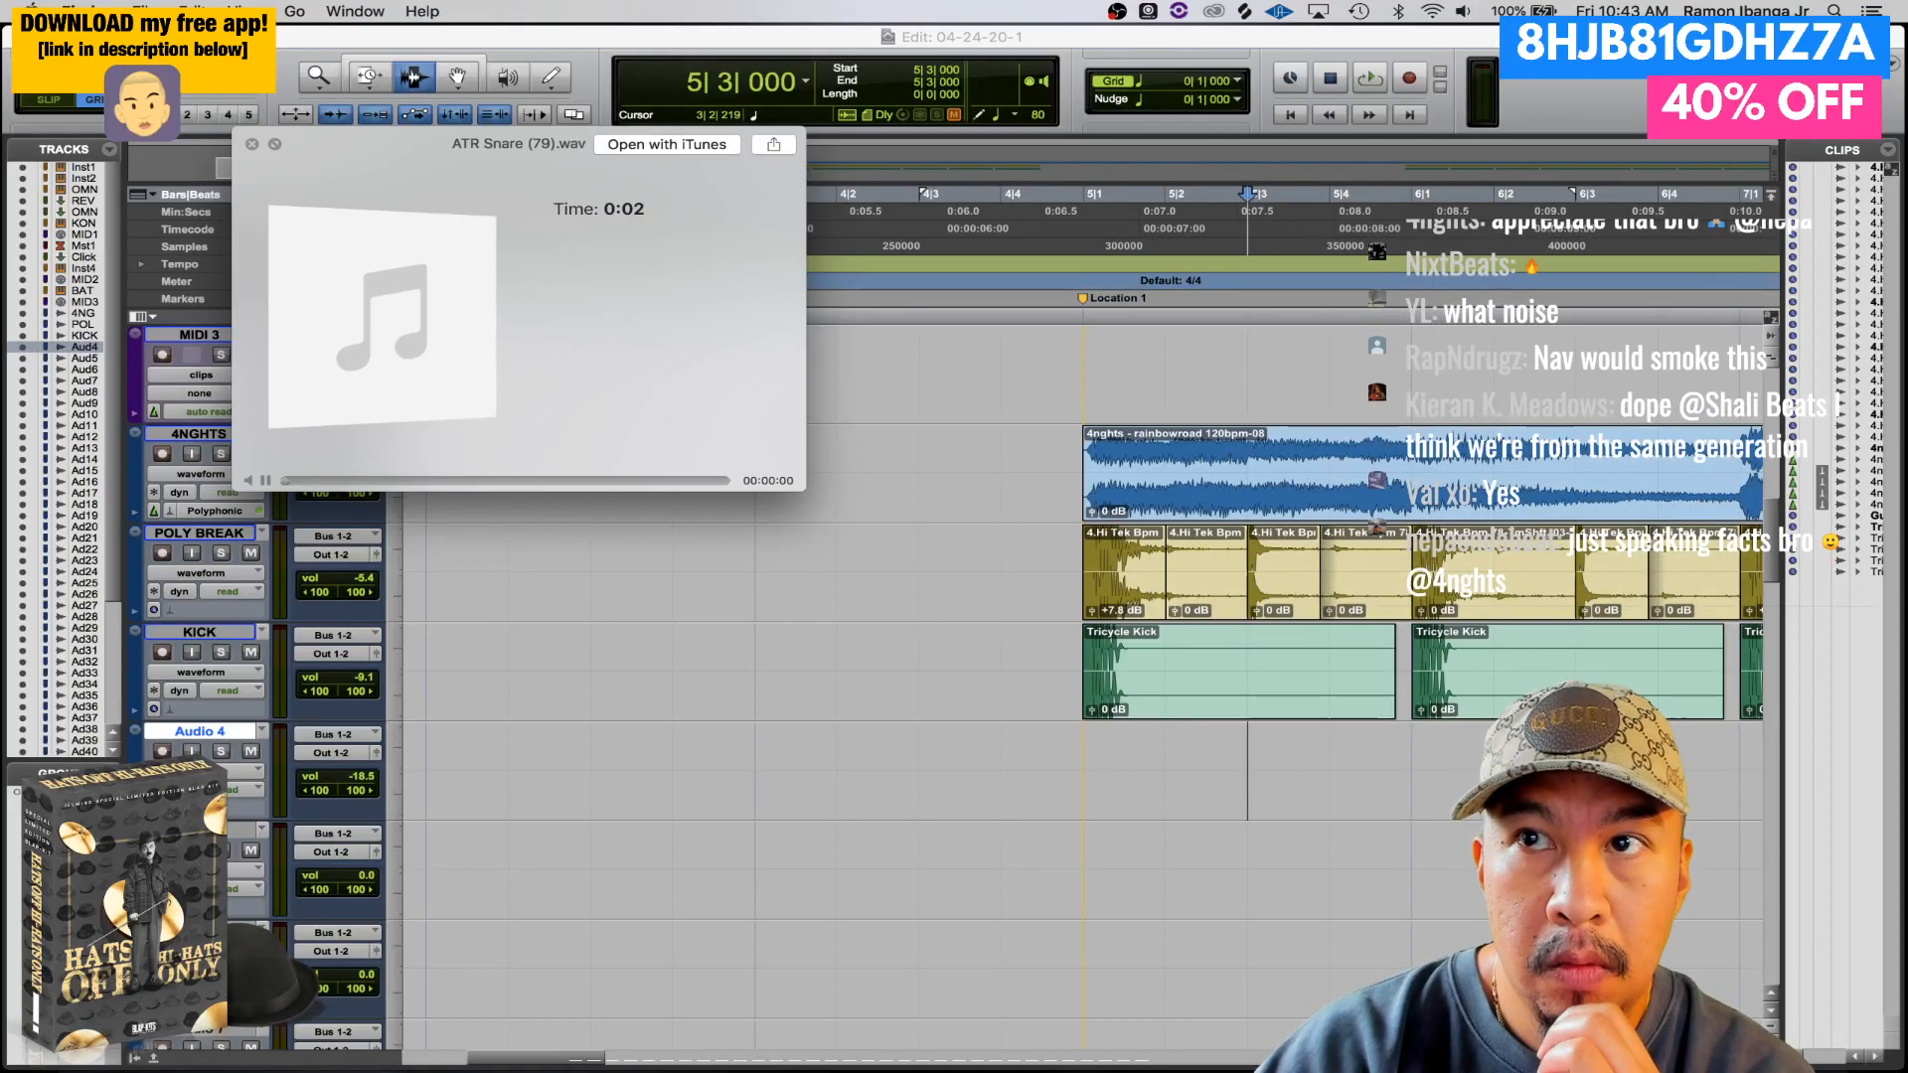
key("Down")
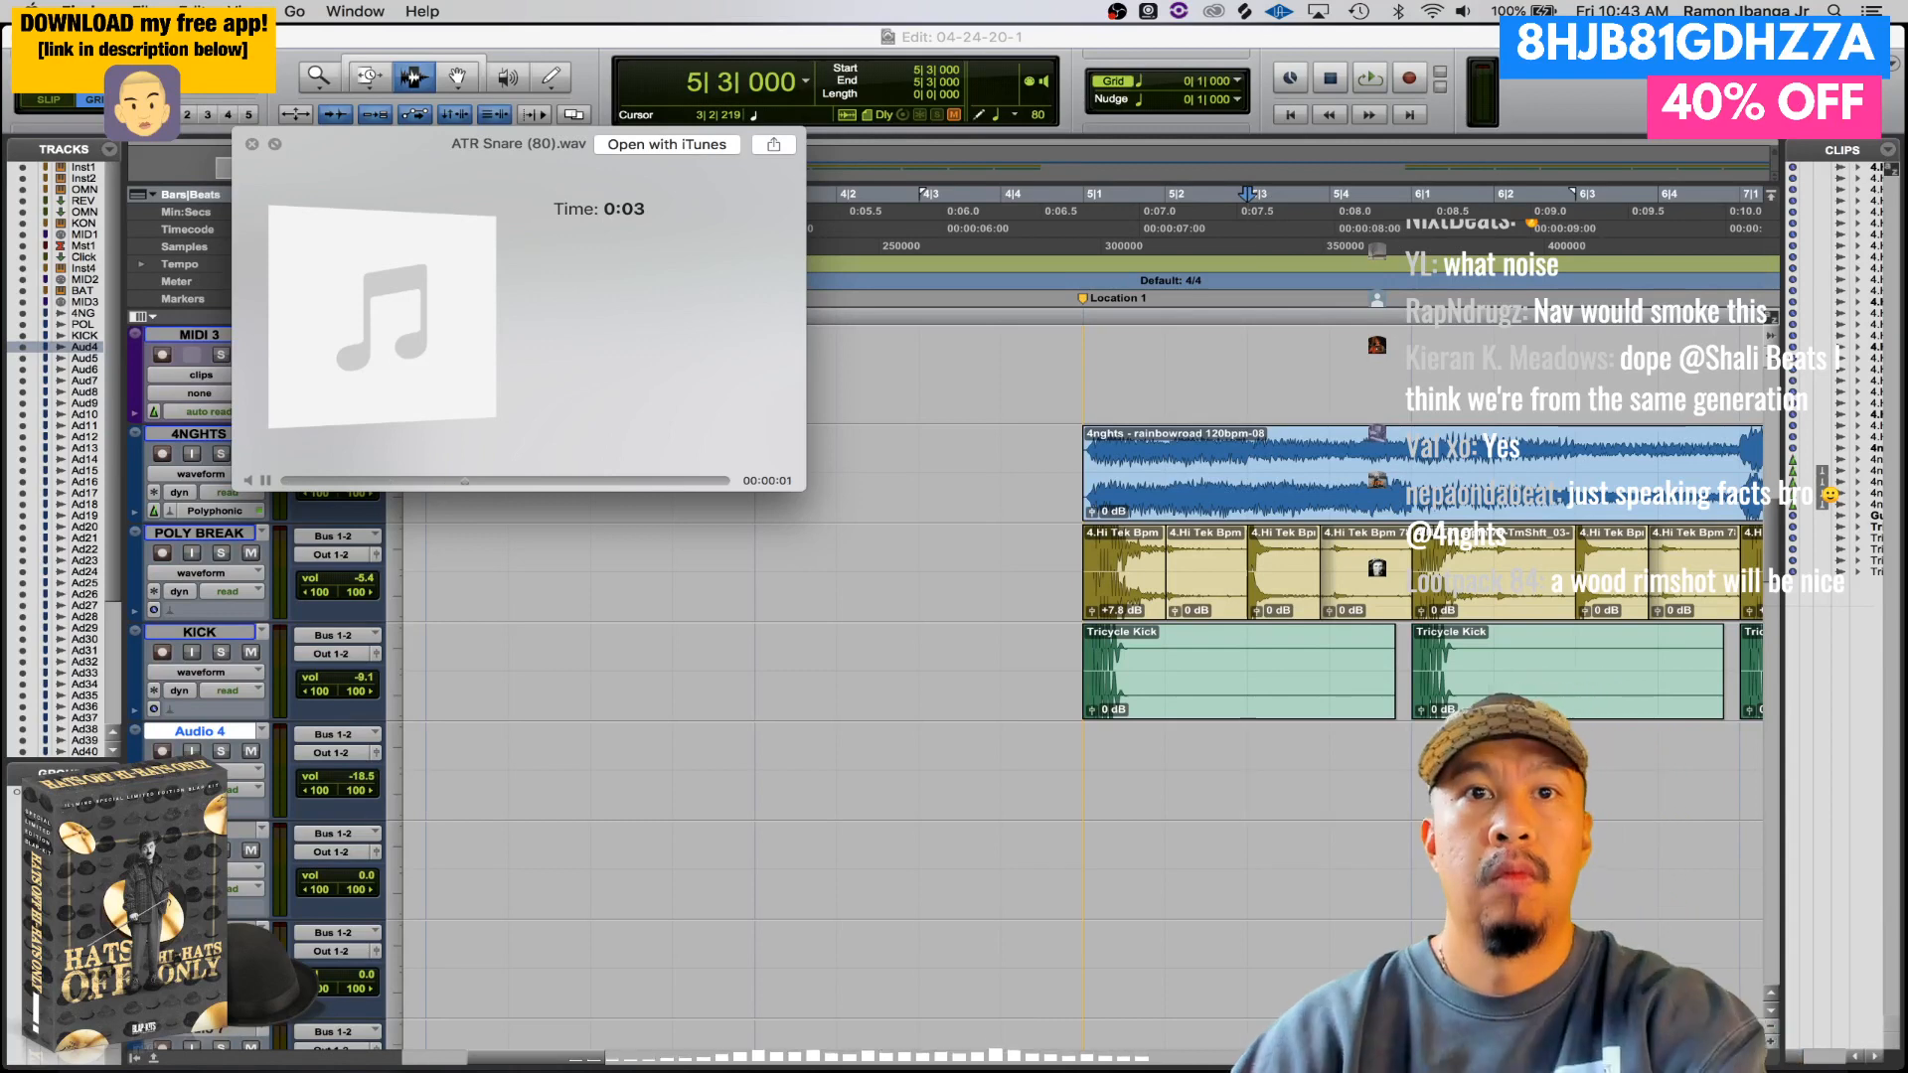
key("space")
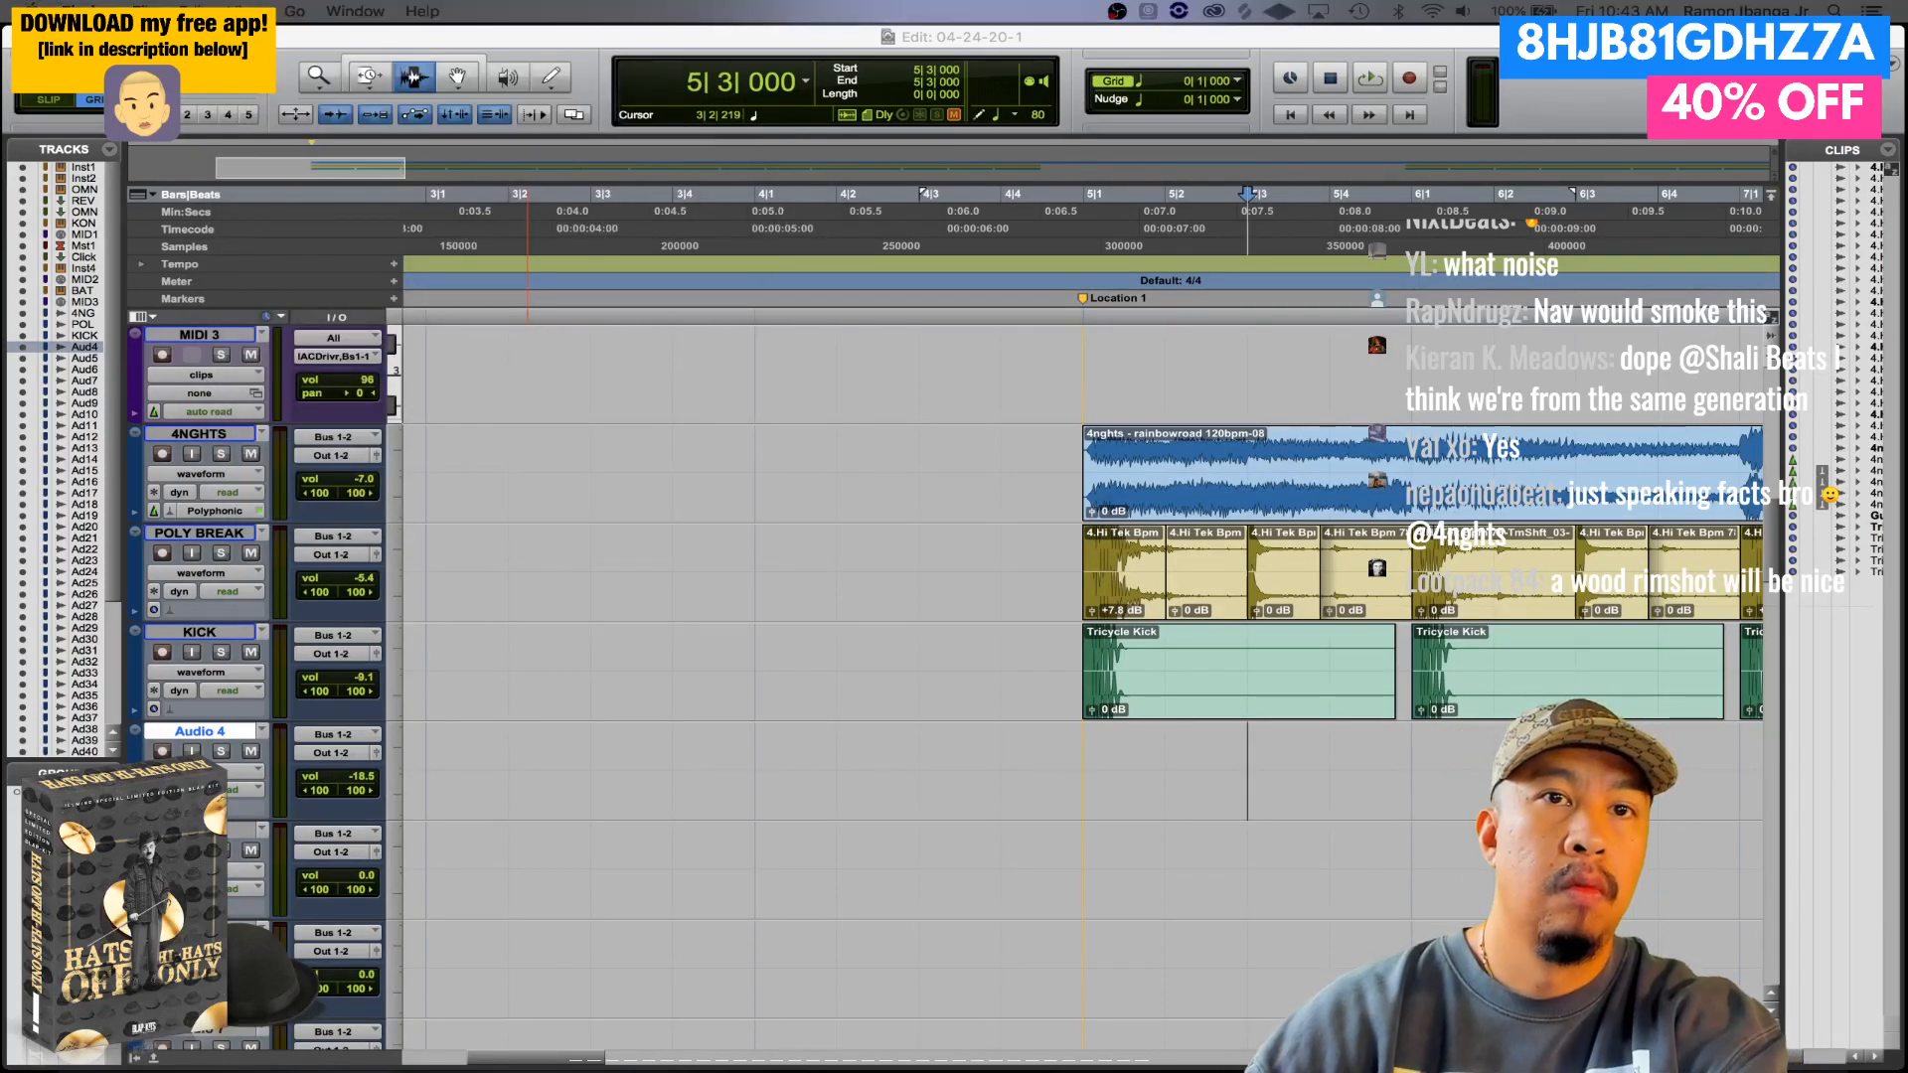
- Play the session from beat 3 of bar 5, from bar 8 and from bar 11, turning the system volume up
left_click(821, 42)
key("space")
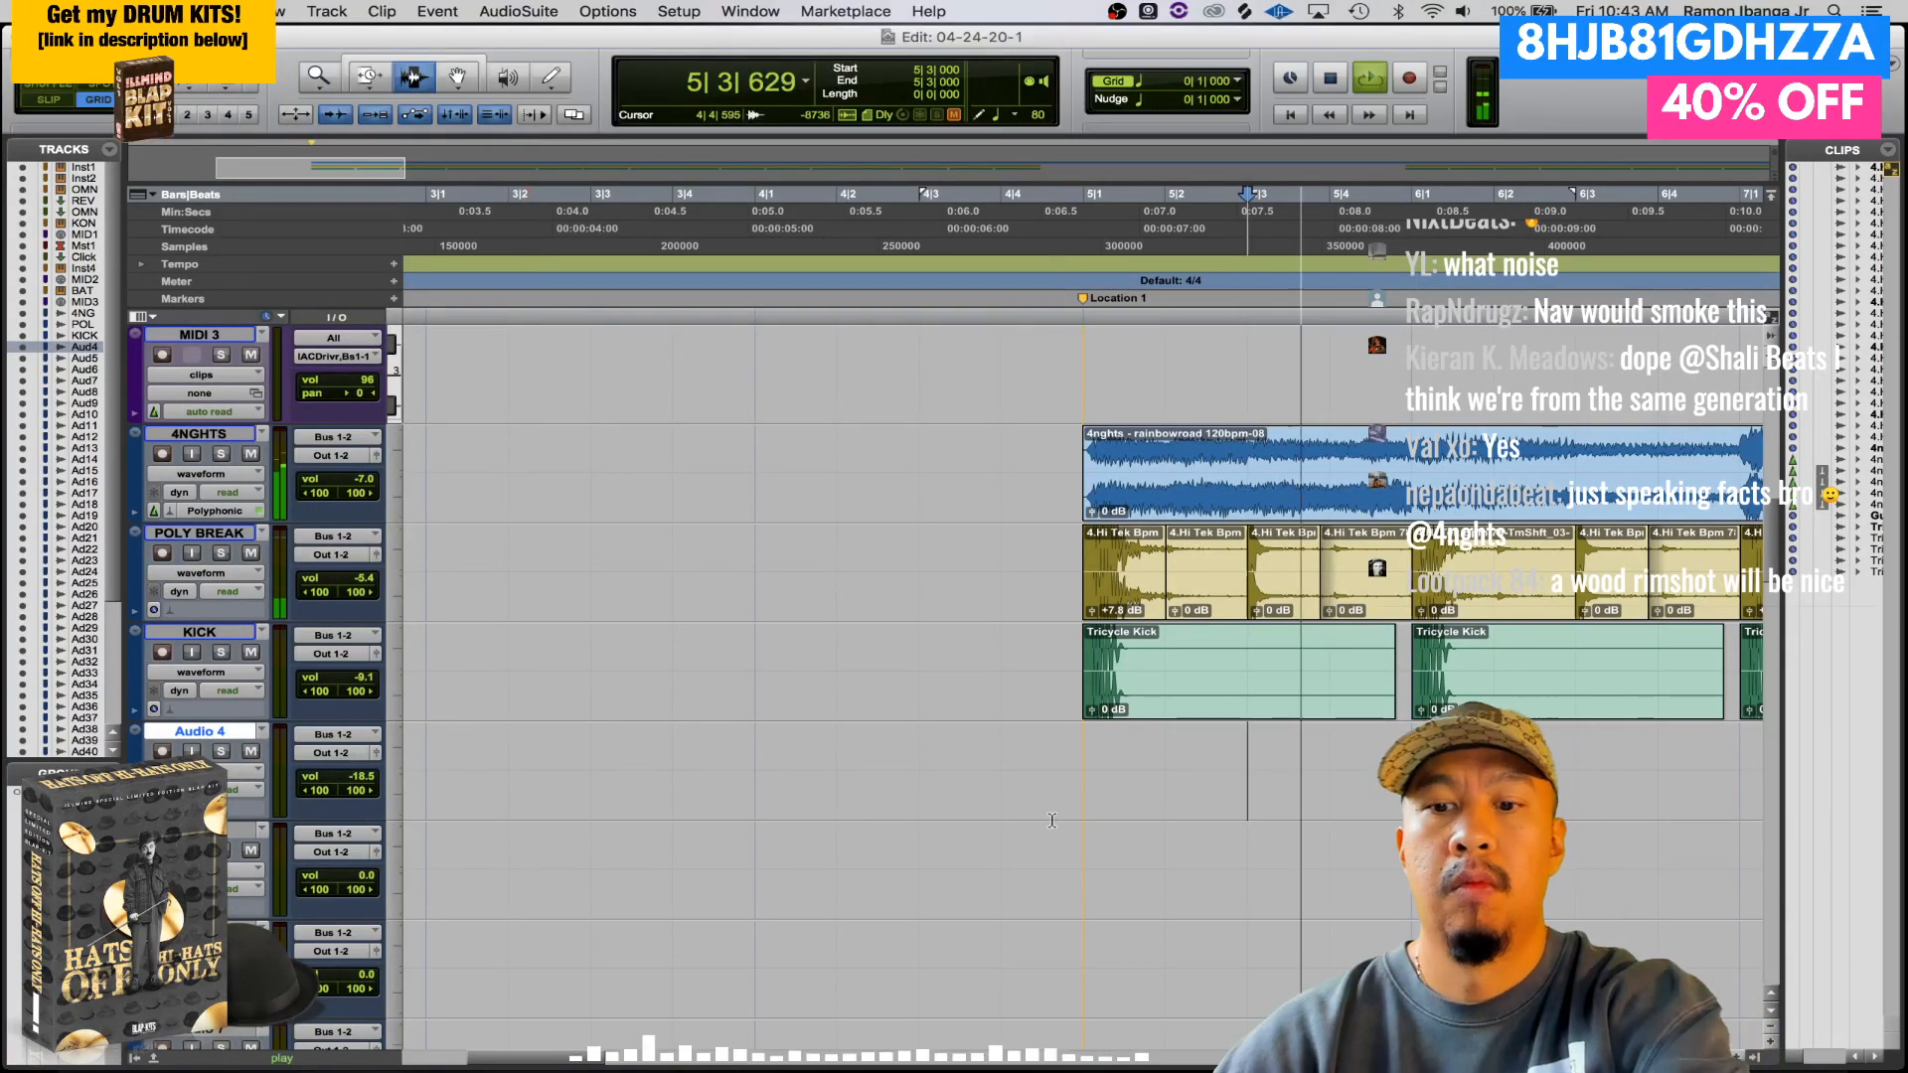
key("super+bracketleft")
key("super+bracketleft")
key("XF86AudioRaiseVolume")
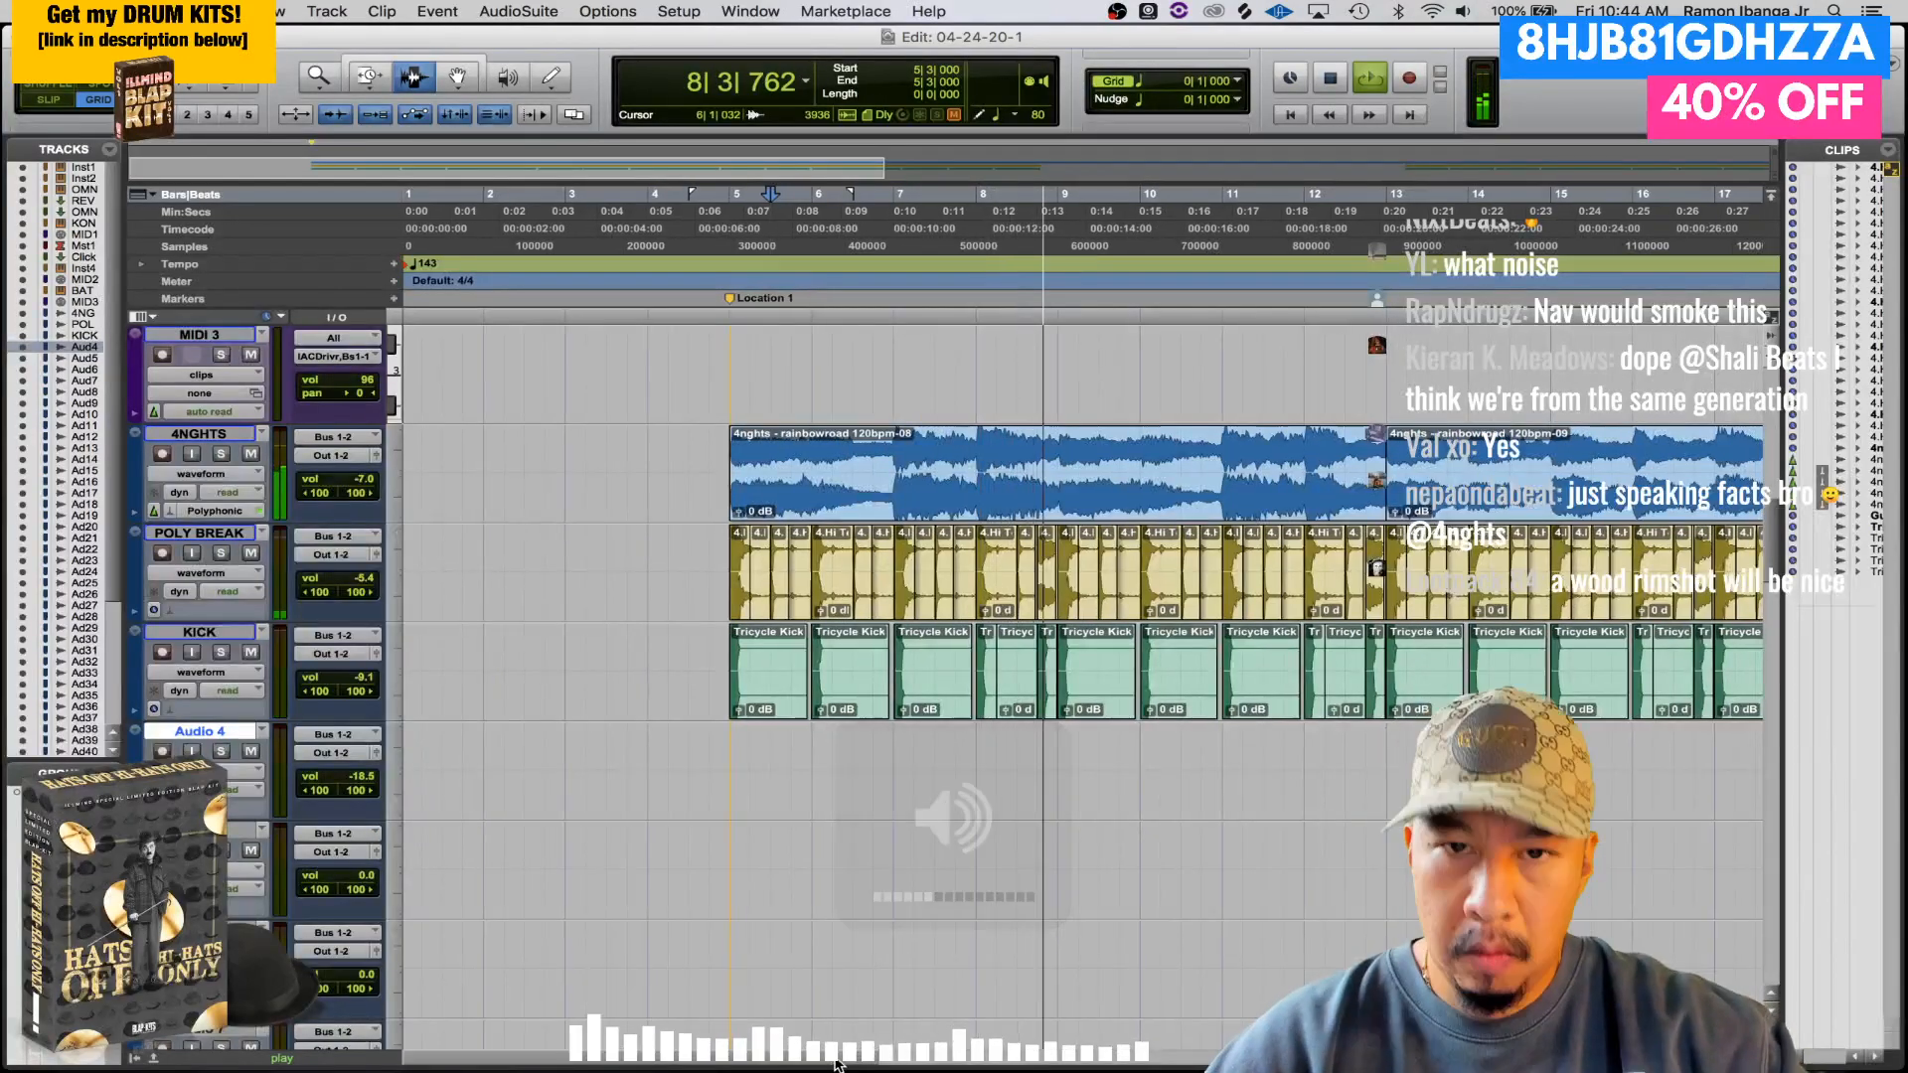
scroll(870, 865, "right", 2)
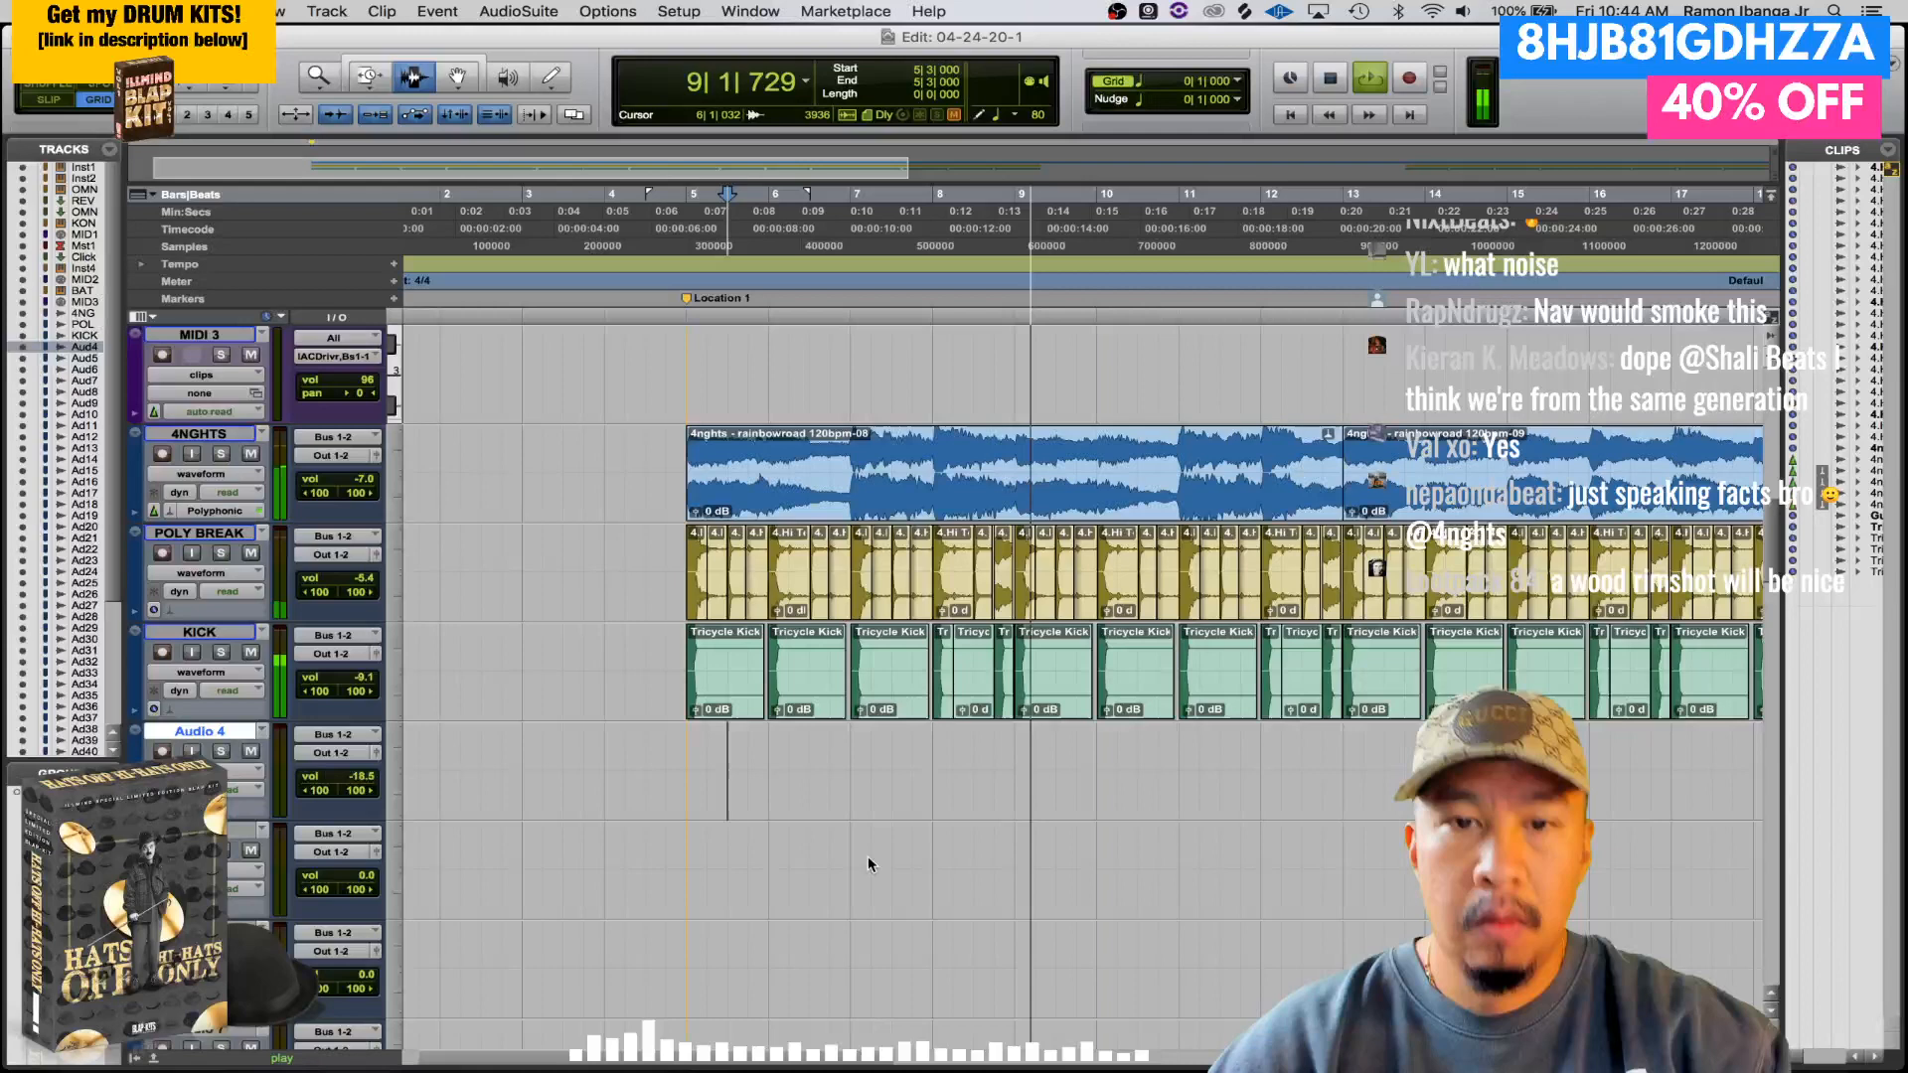
left_click(937, 776)
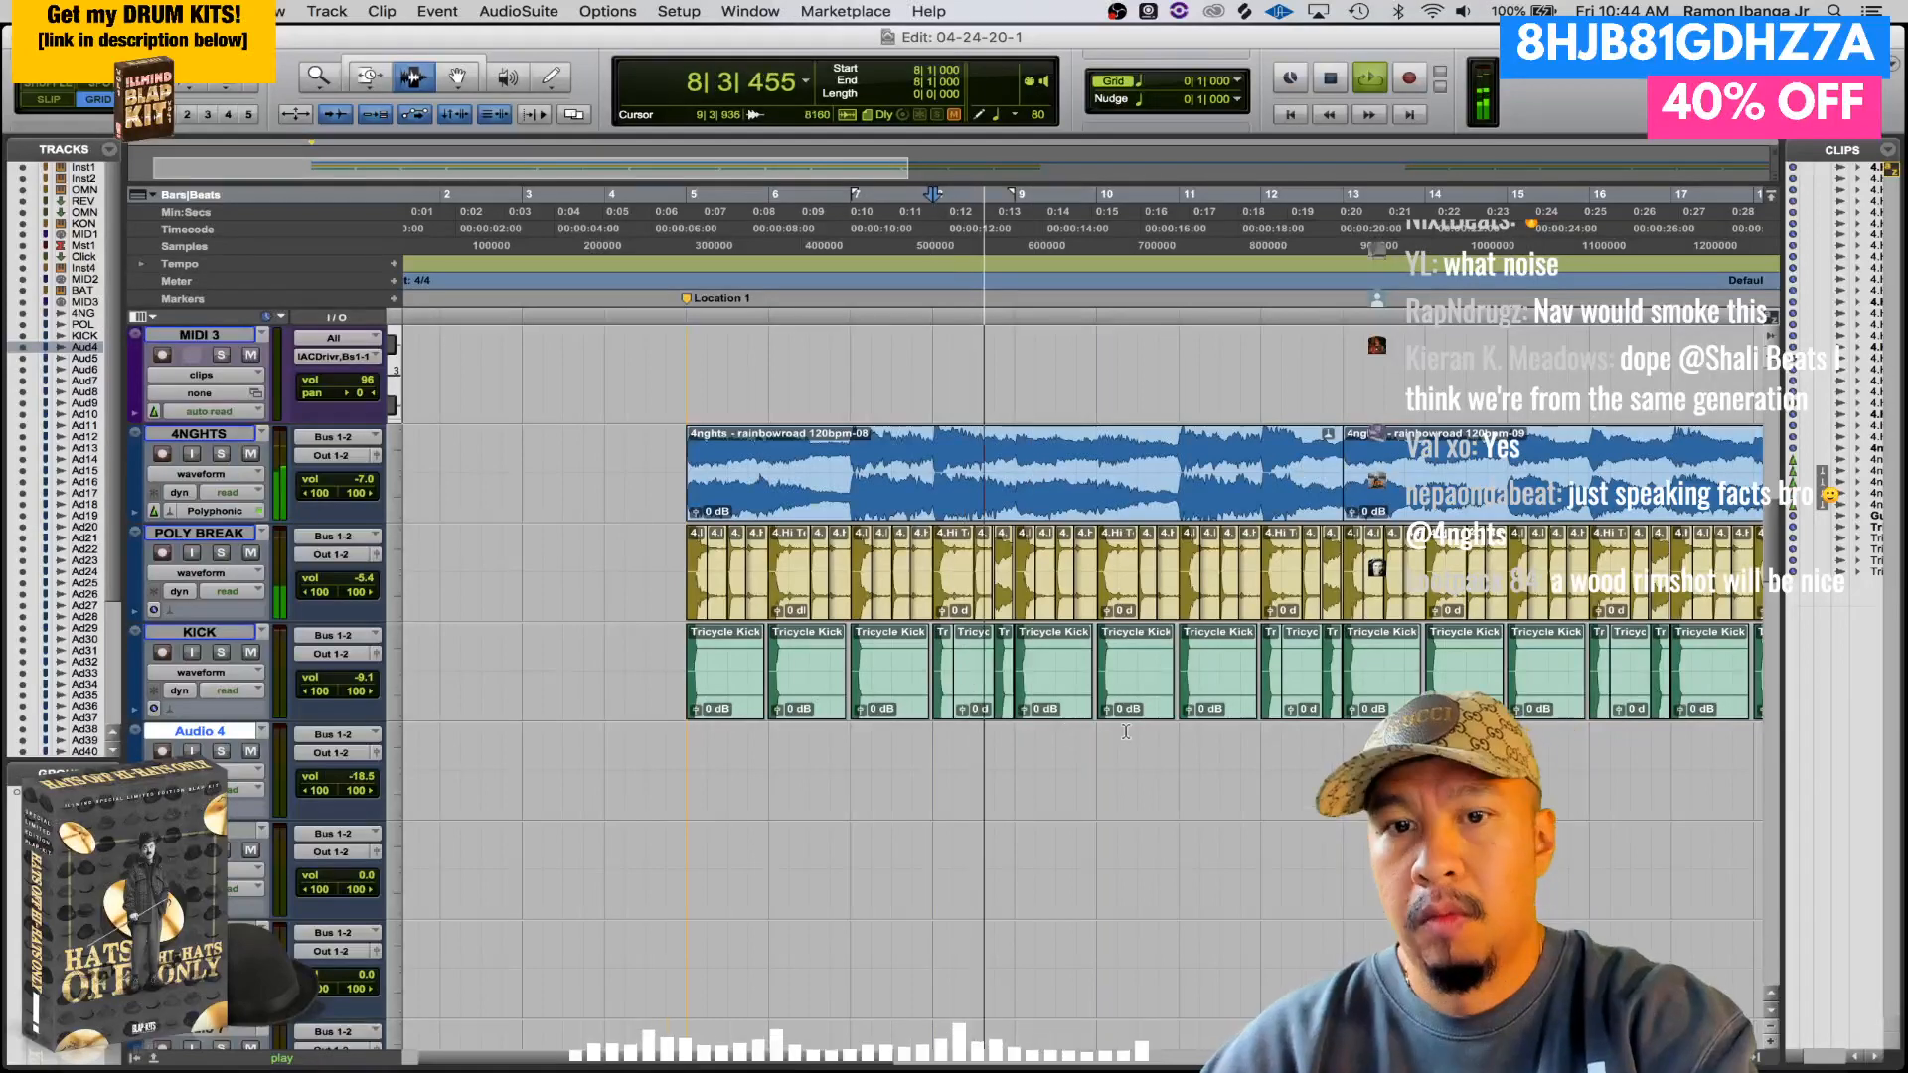
left_click(1186, 739)
- Duplicate the Tricycle Kick clip at beat 1 of bar 12 onto beat 2 on the KICK track
key("super+bracketright")
key("super+bracketright")
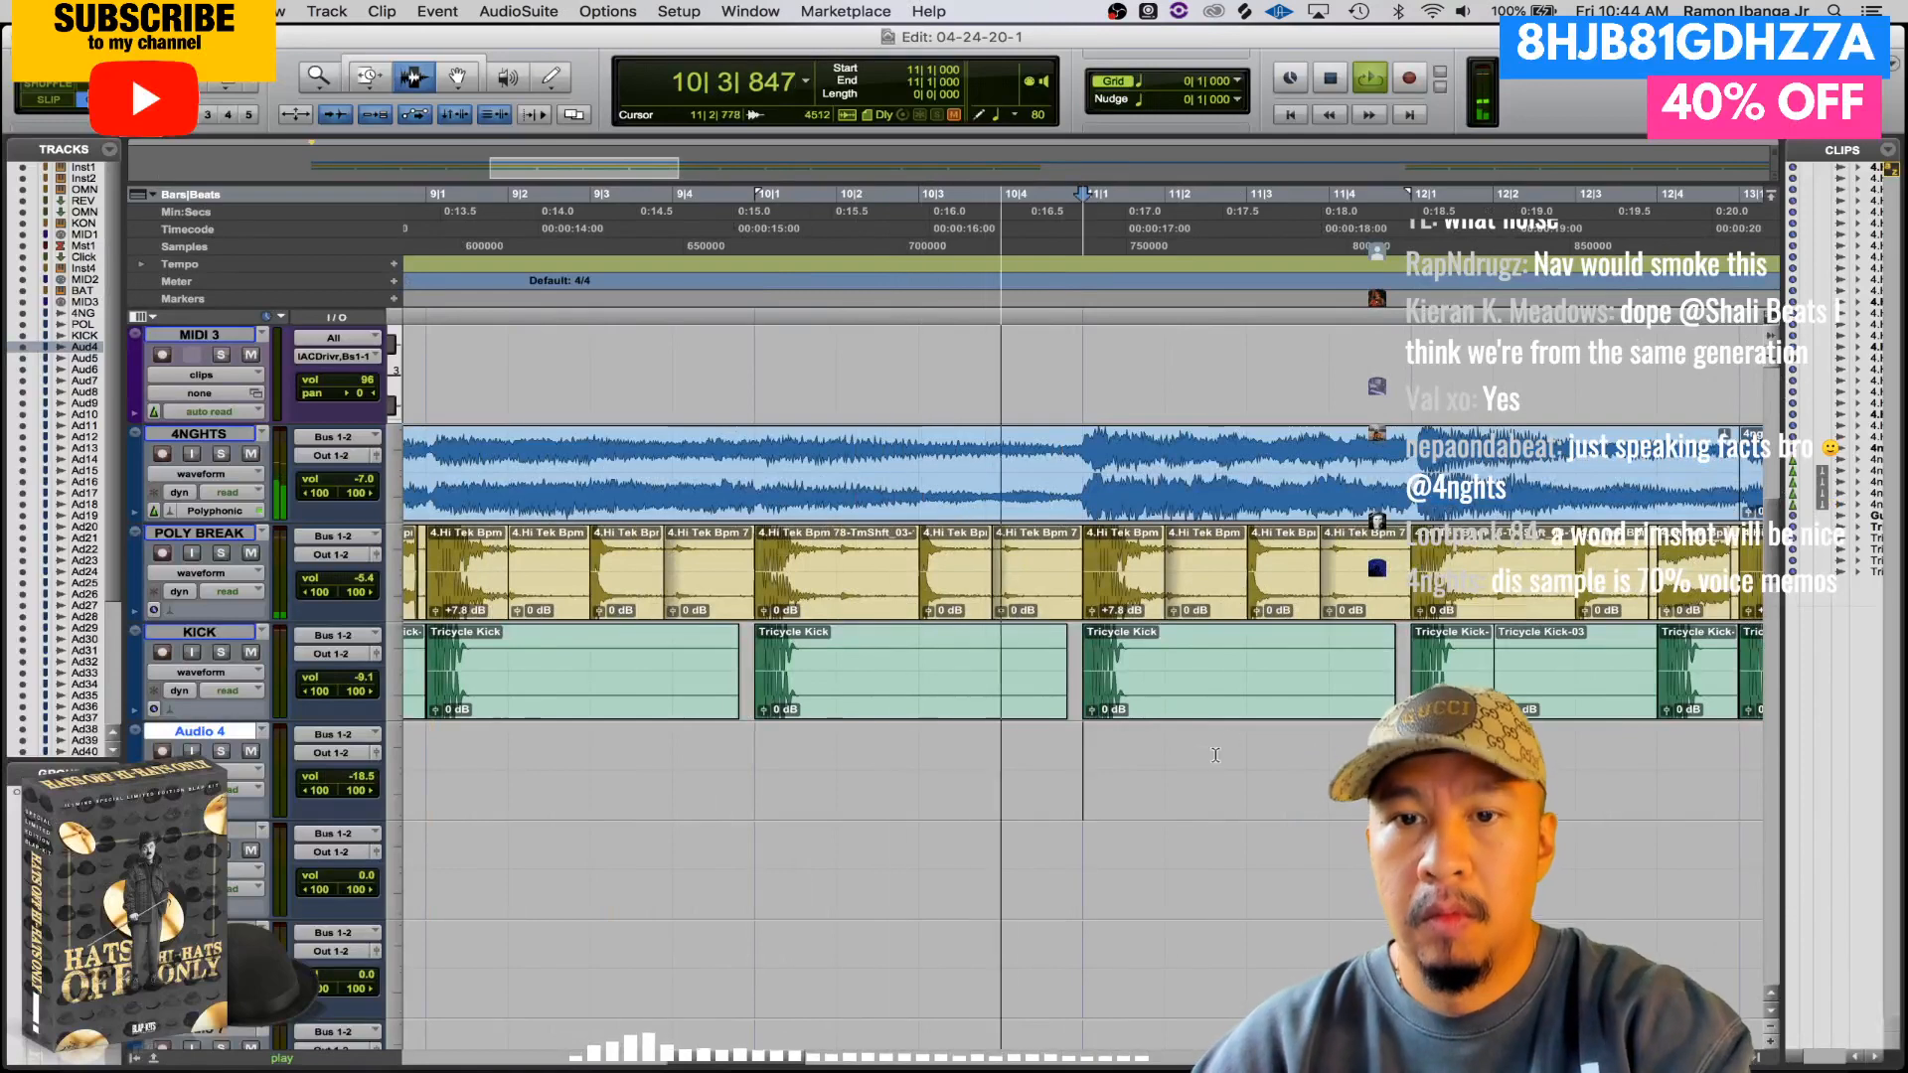
scroll(1222, 720, "right", 5)
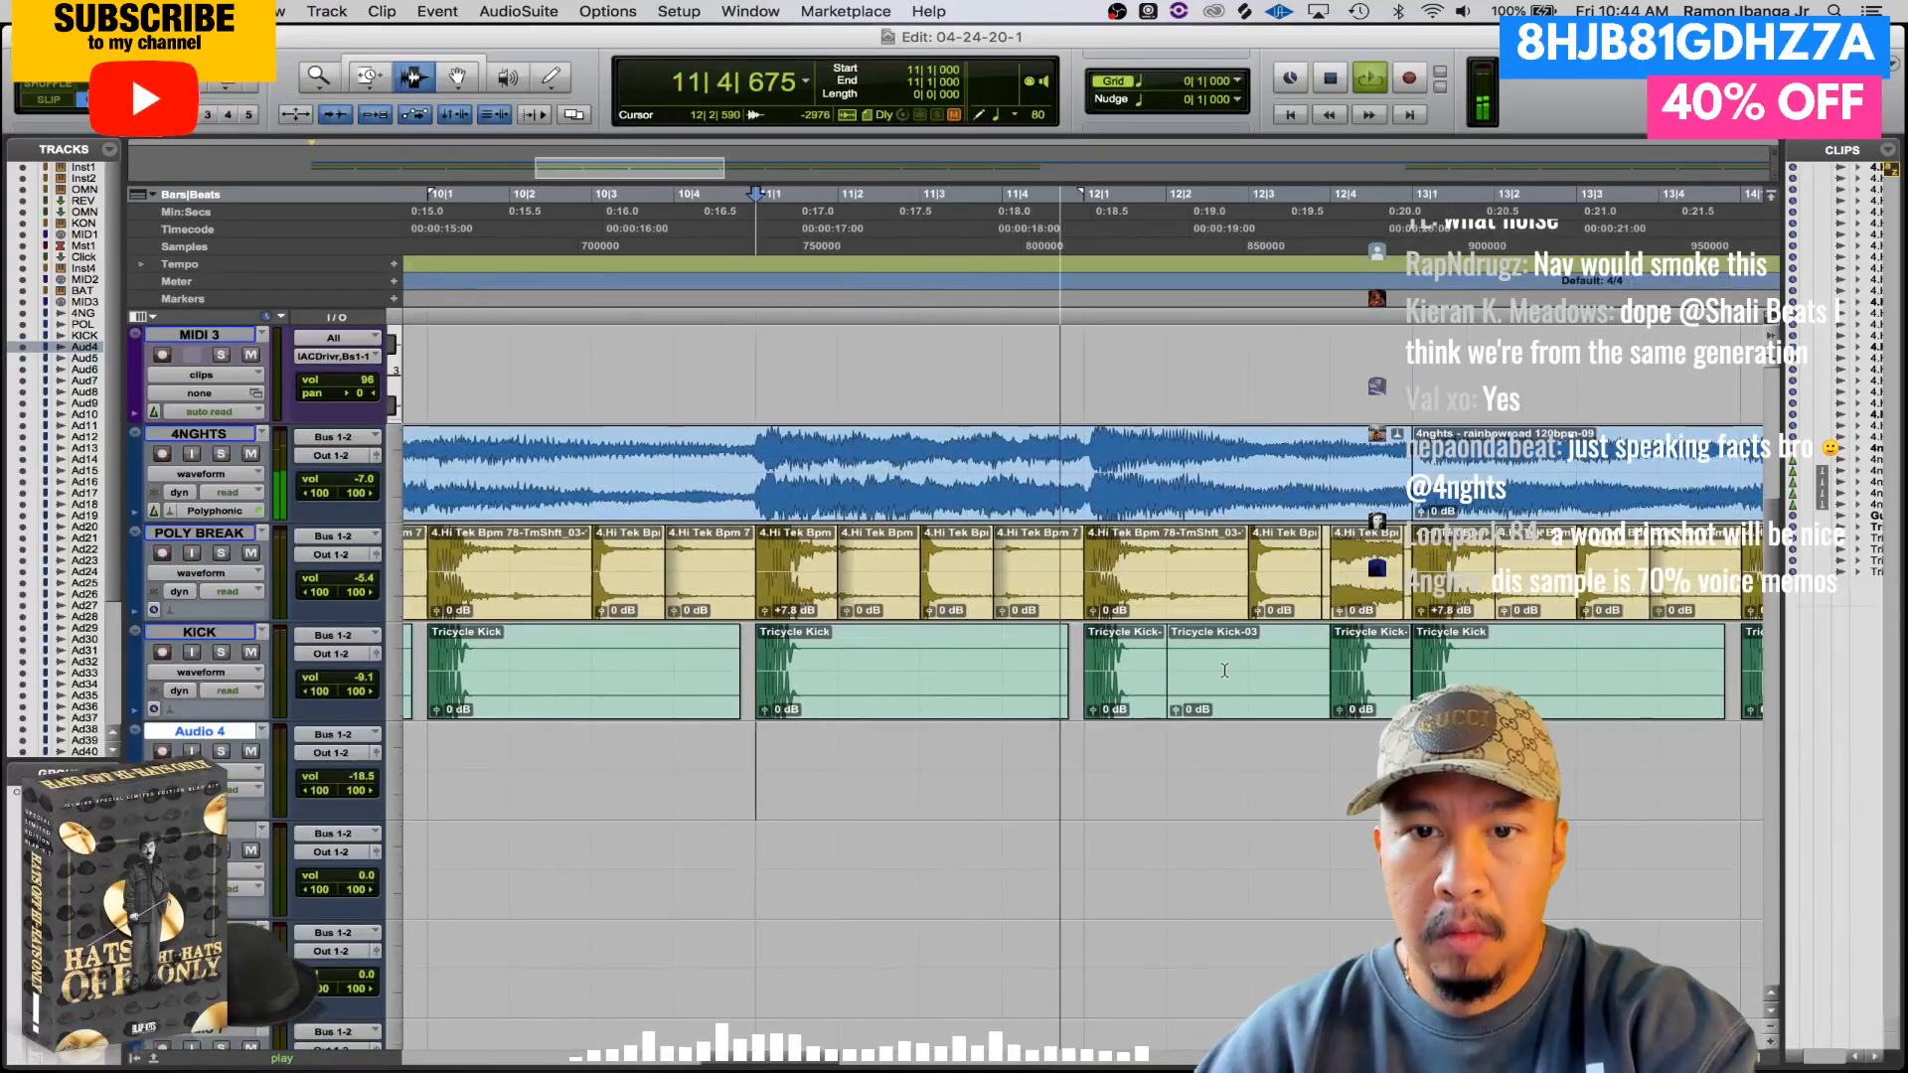
key("space")
double_click(1141, 674)
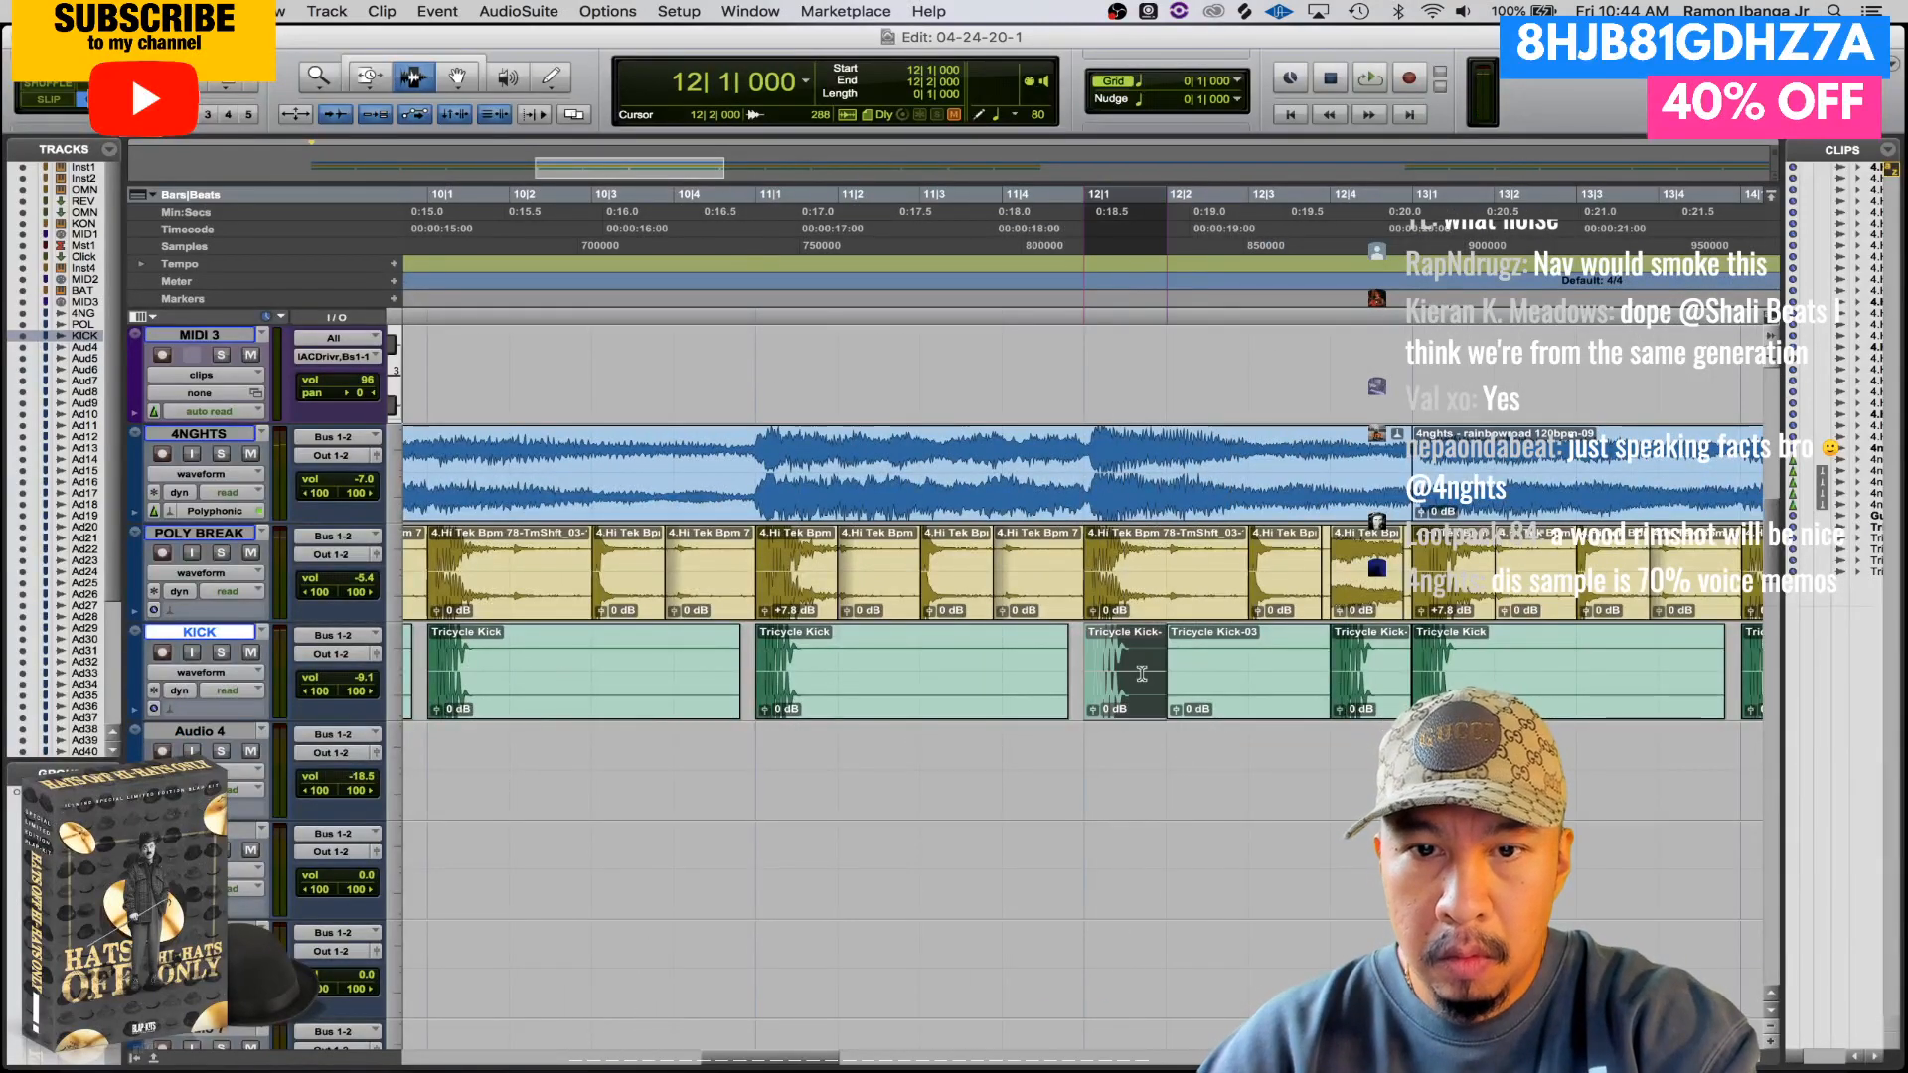
key("super+d")
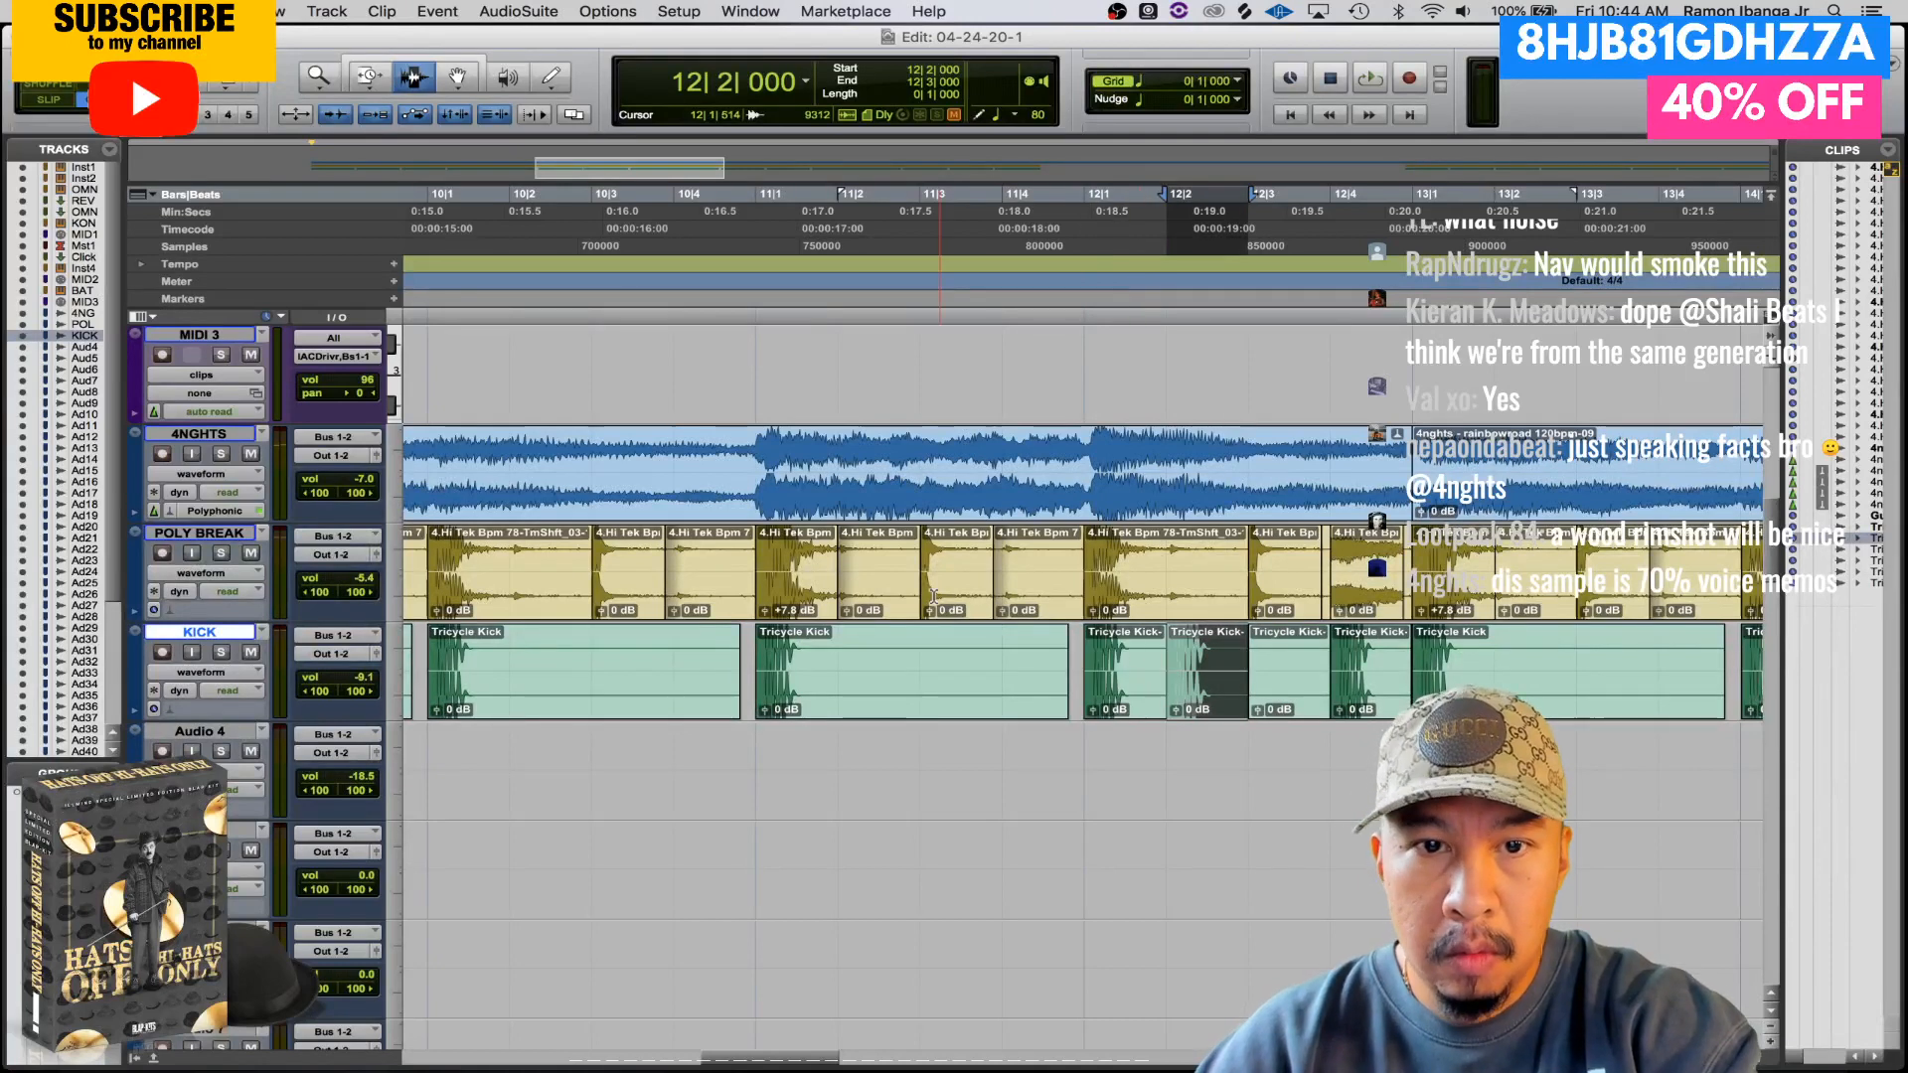
- Copy the POLY BREAK chop at beat 1 of bar 11 and paste it at beat 2 of bar 12
left_click_drag(1082, 591, 1183, 599)
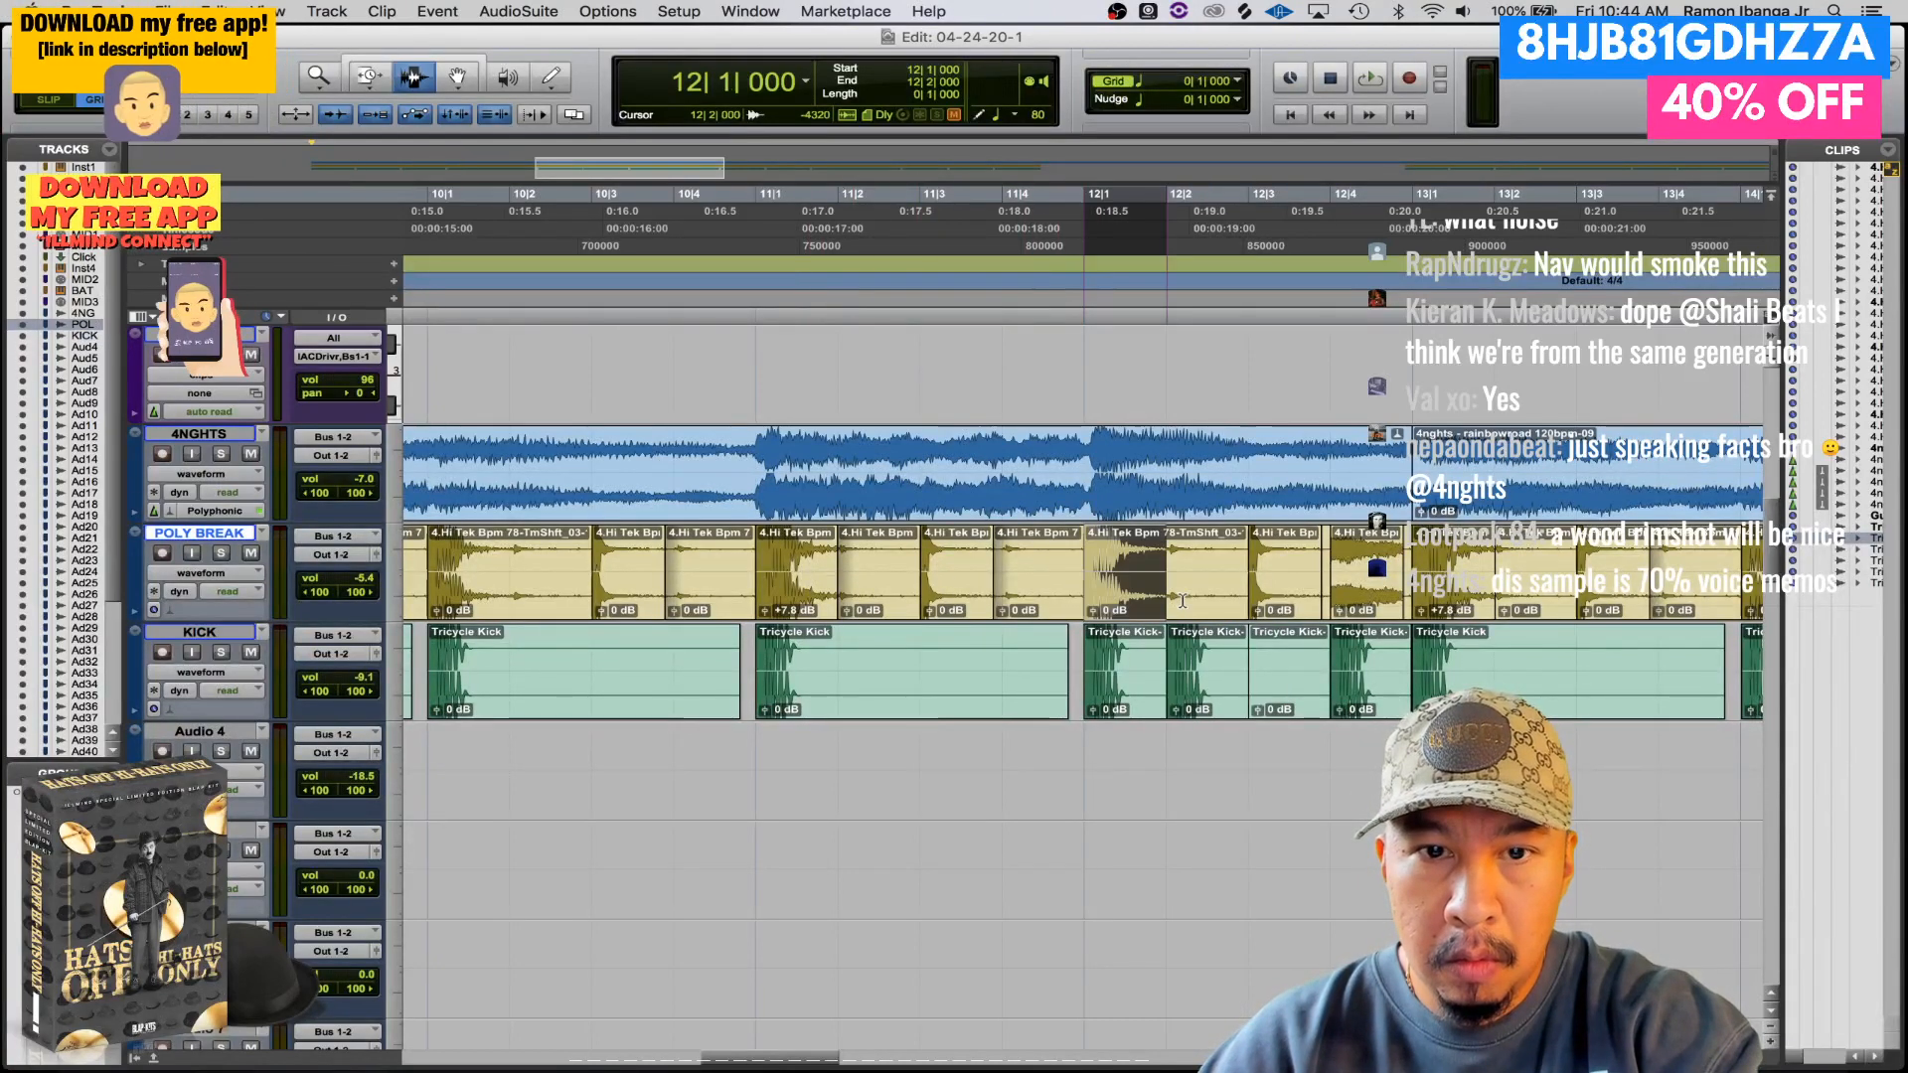
left_click_drag(843, 603, 783, 598)
key("super+c")
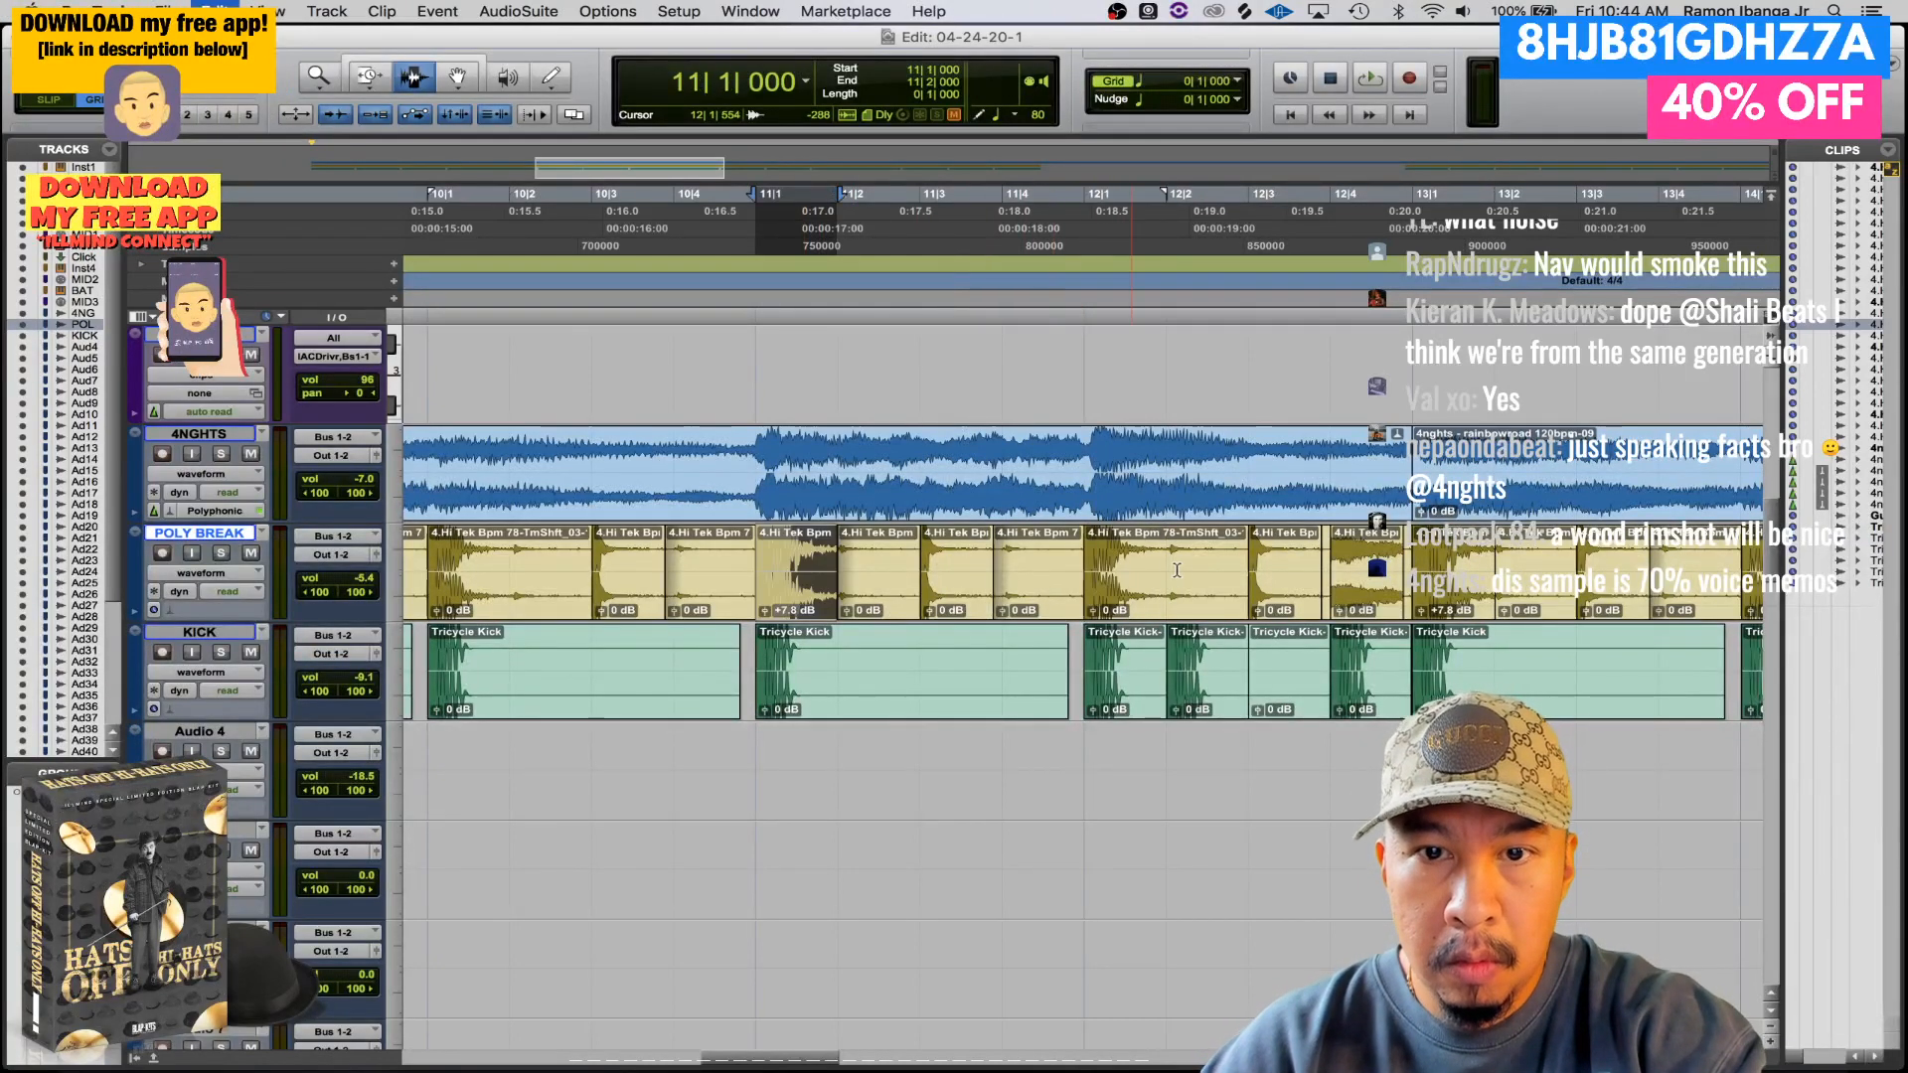
left_click(1170, 580)
key("super+v")
left_click(972, 757)
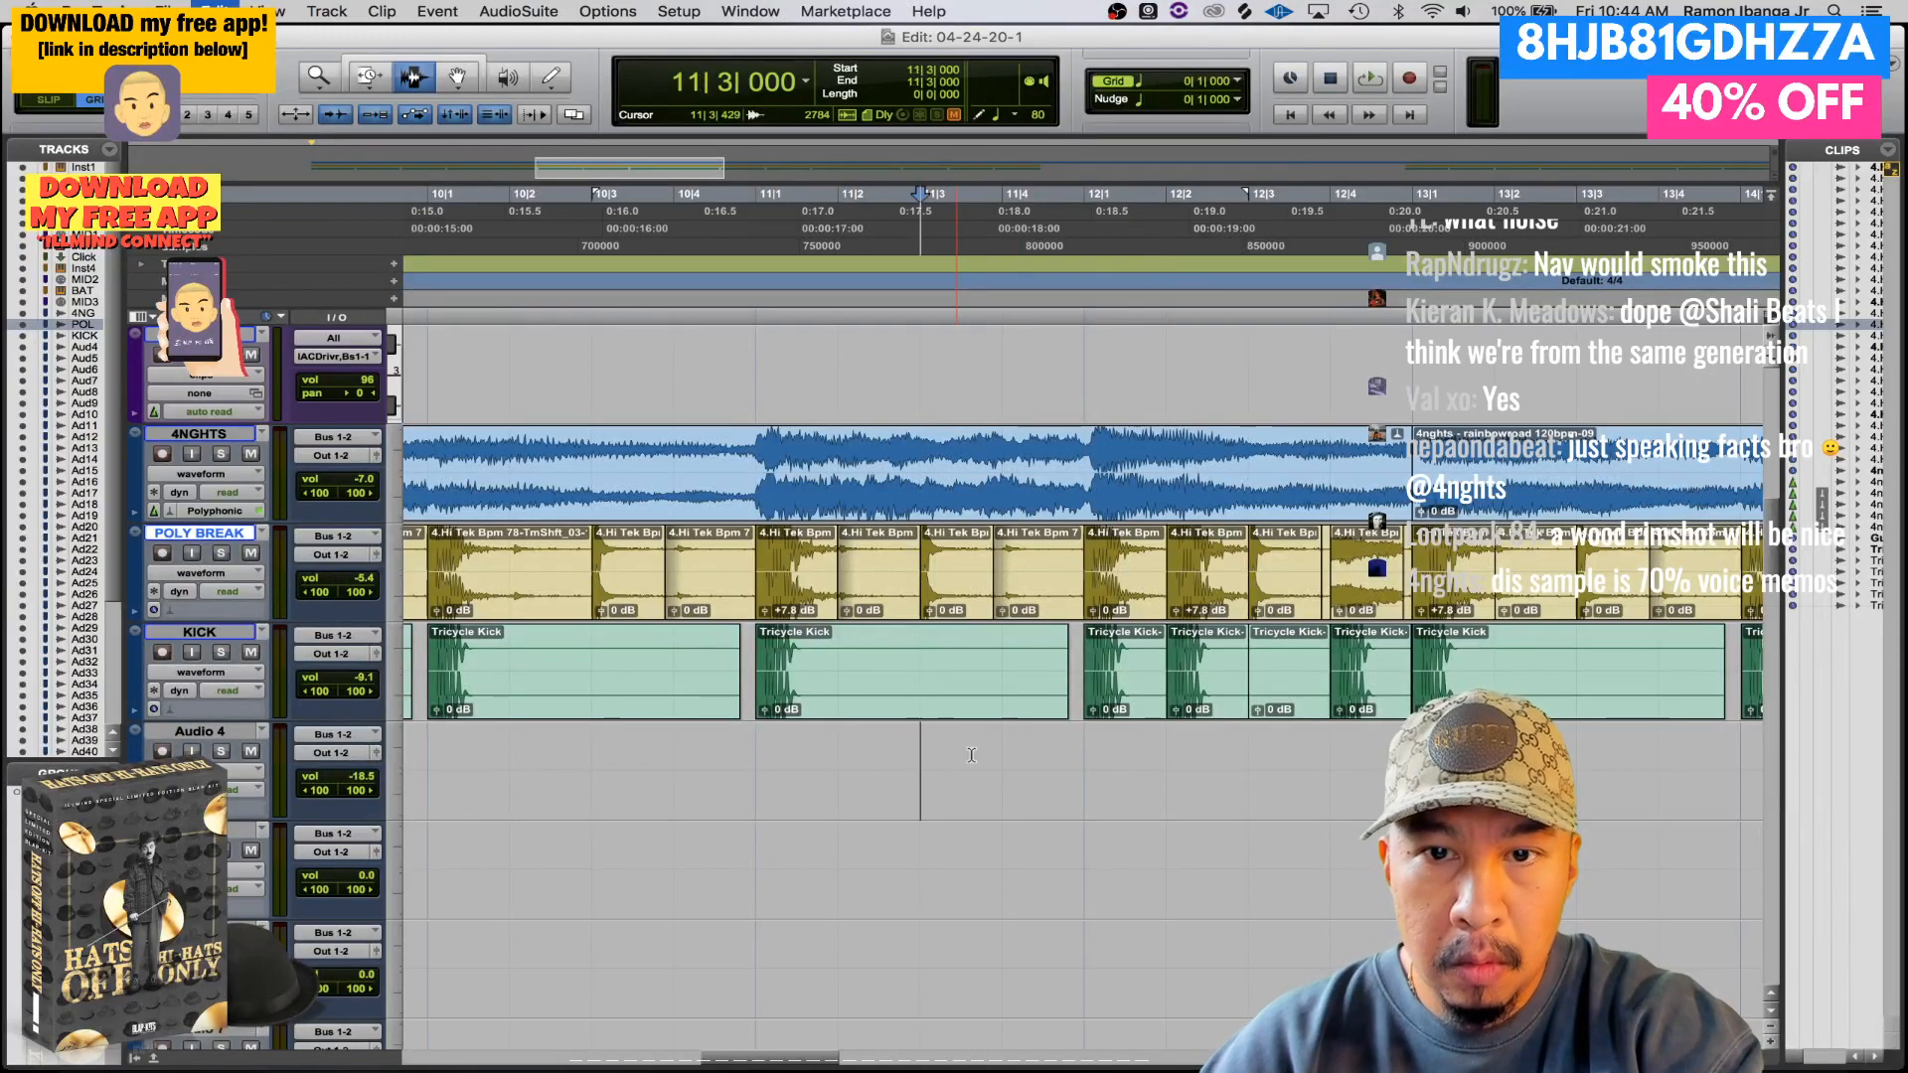
- Undo the chop pasted at beat 2 of bar 12 on POLY BREAK and duplicate the beat 1 chop of bar 12 onto beat 2
key("space")
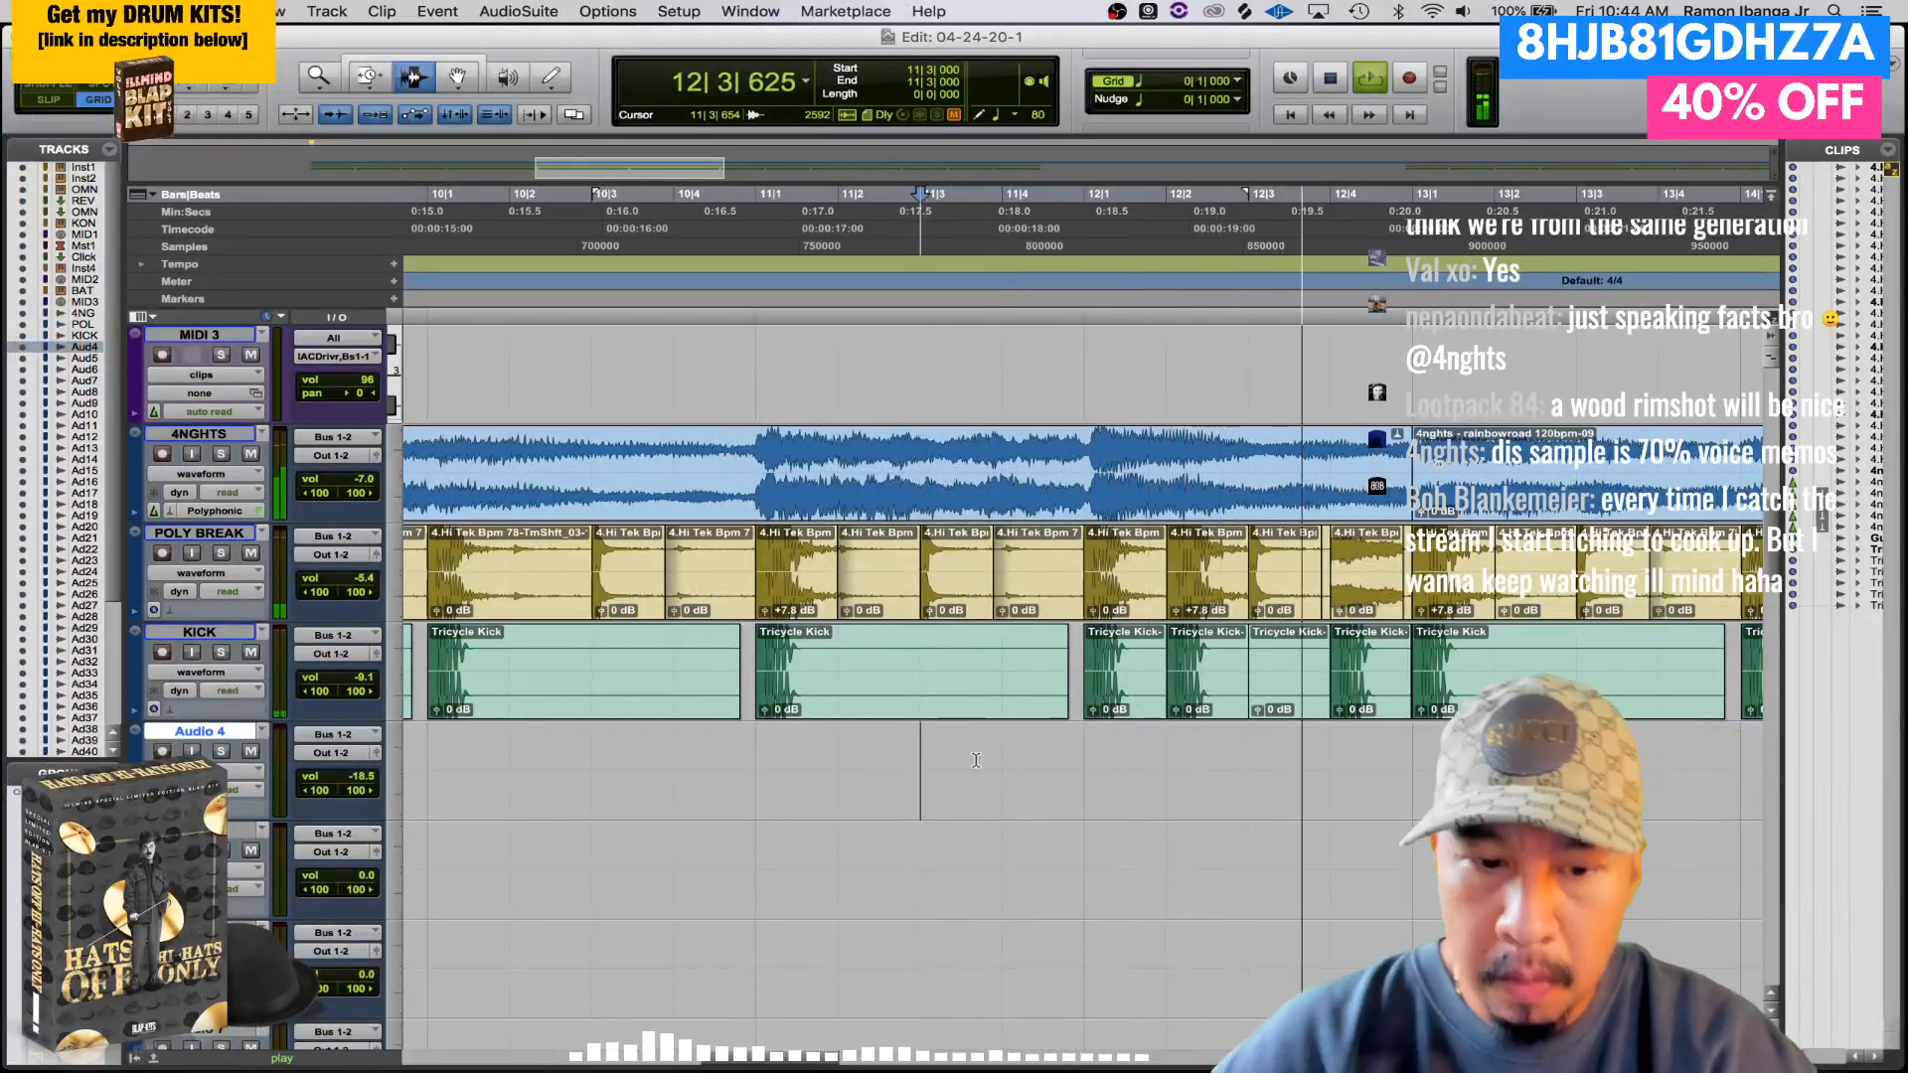
key("space")
key("super+z")
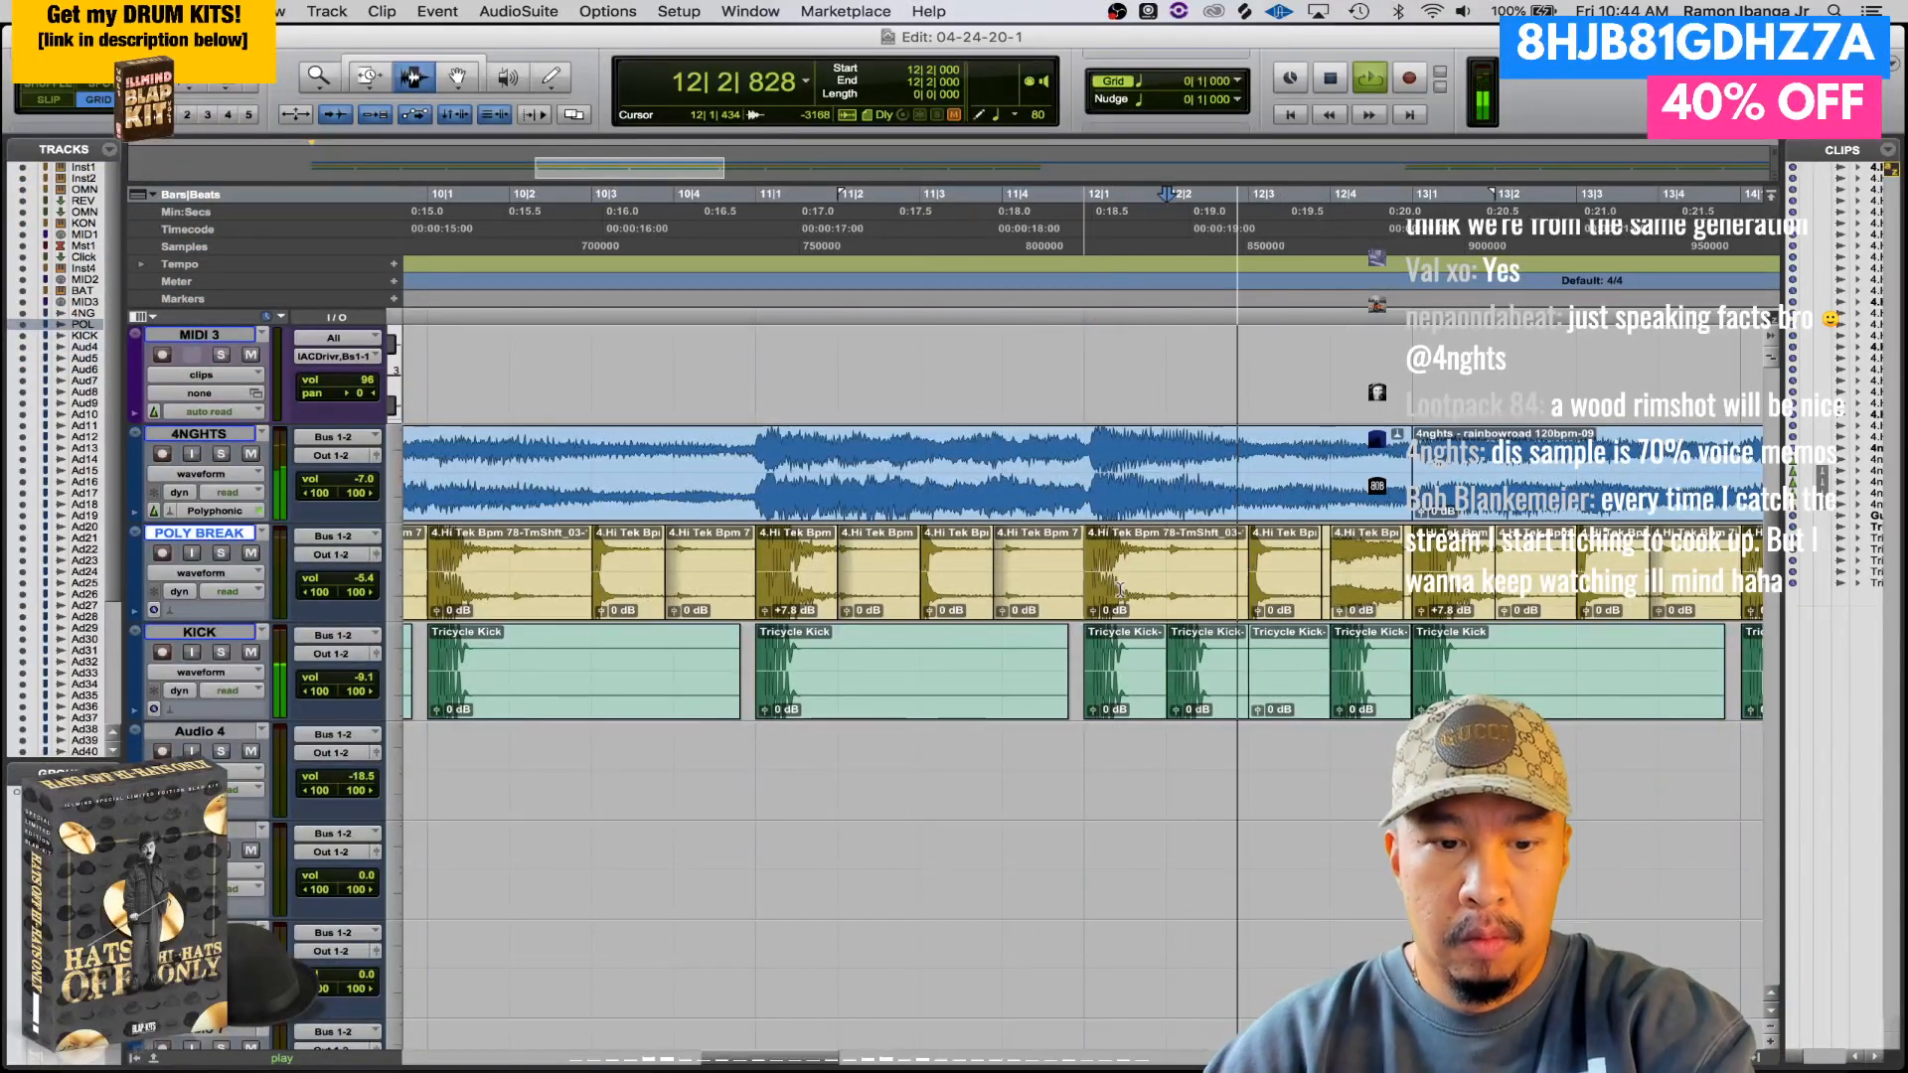
double_click(1120, 590)
left_click_drag(1087, 578, 1144, 579)
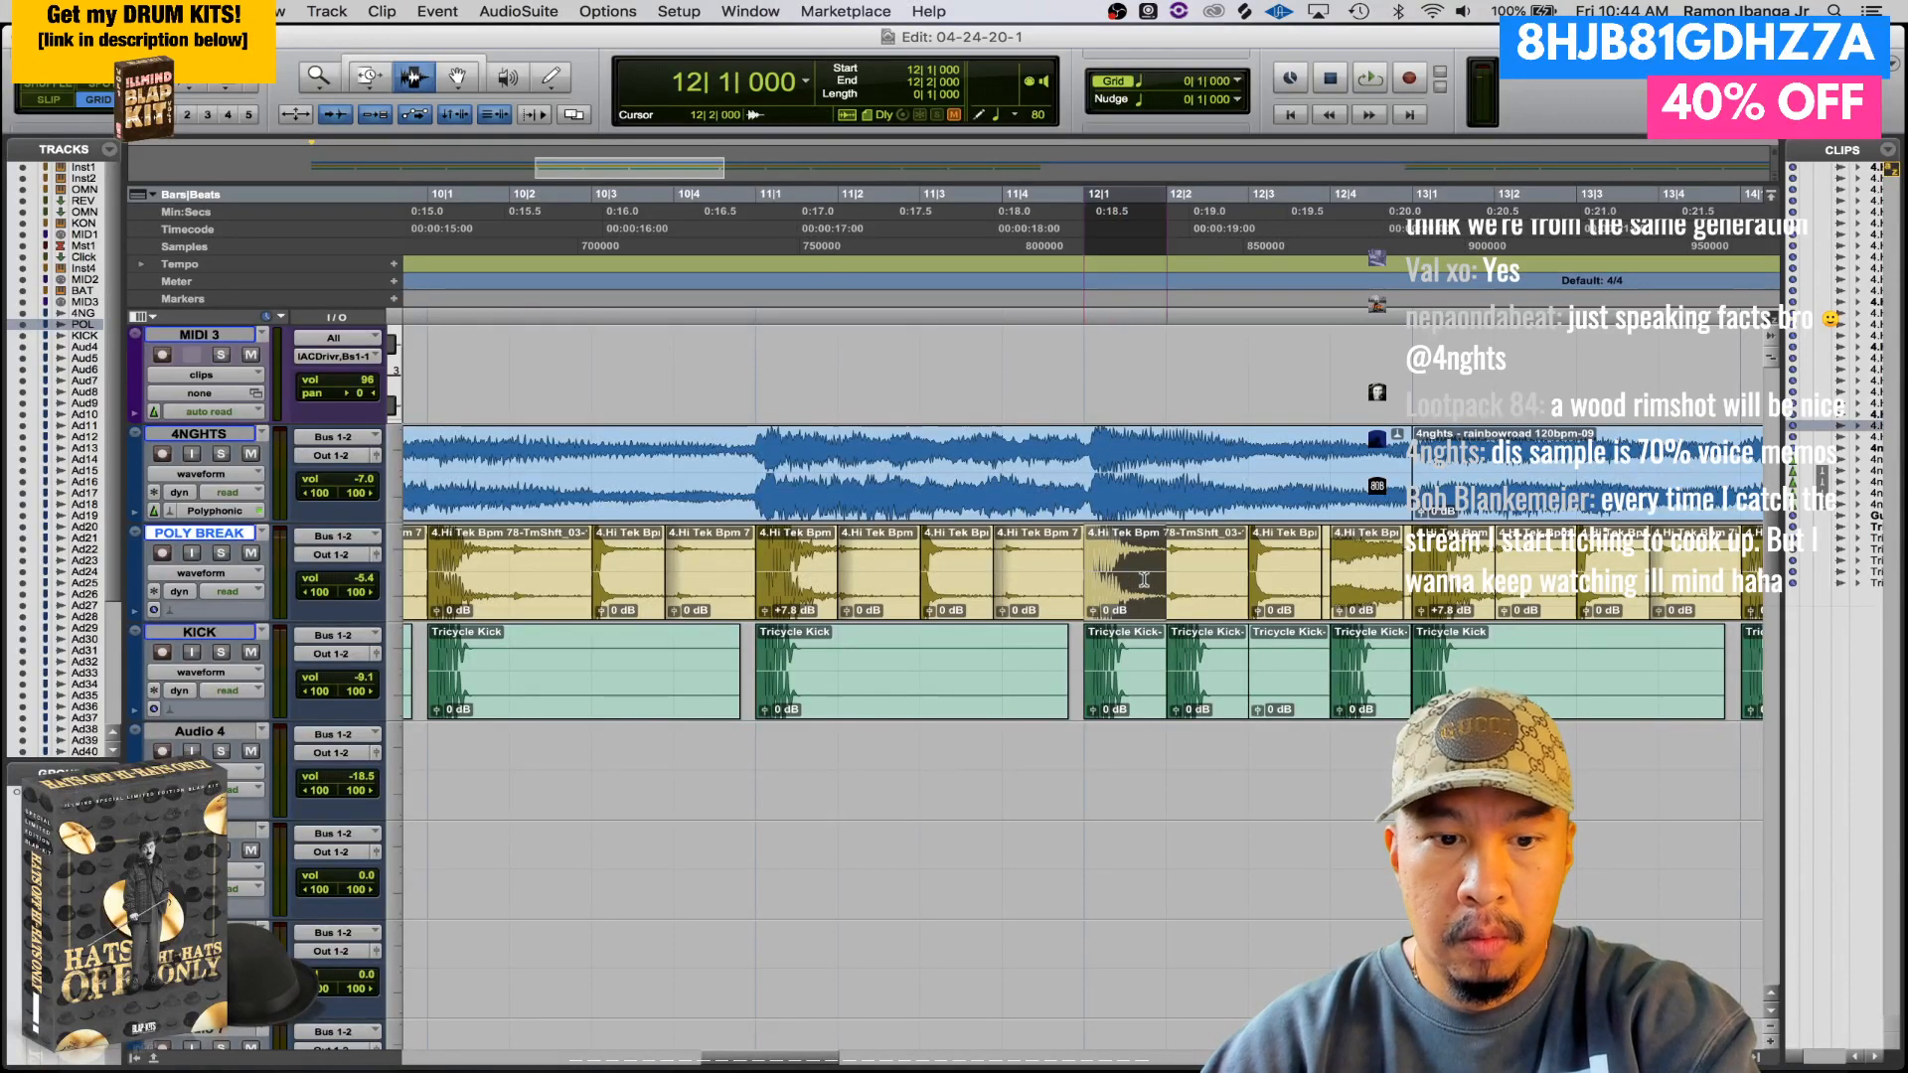
- Play from beat 2 of bar 11 and lower the clip gain of the Tricycle Kick at beat 2 of bar 12 to -7.5 dB
left_click(914, 770)
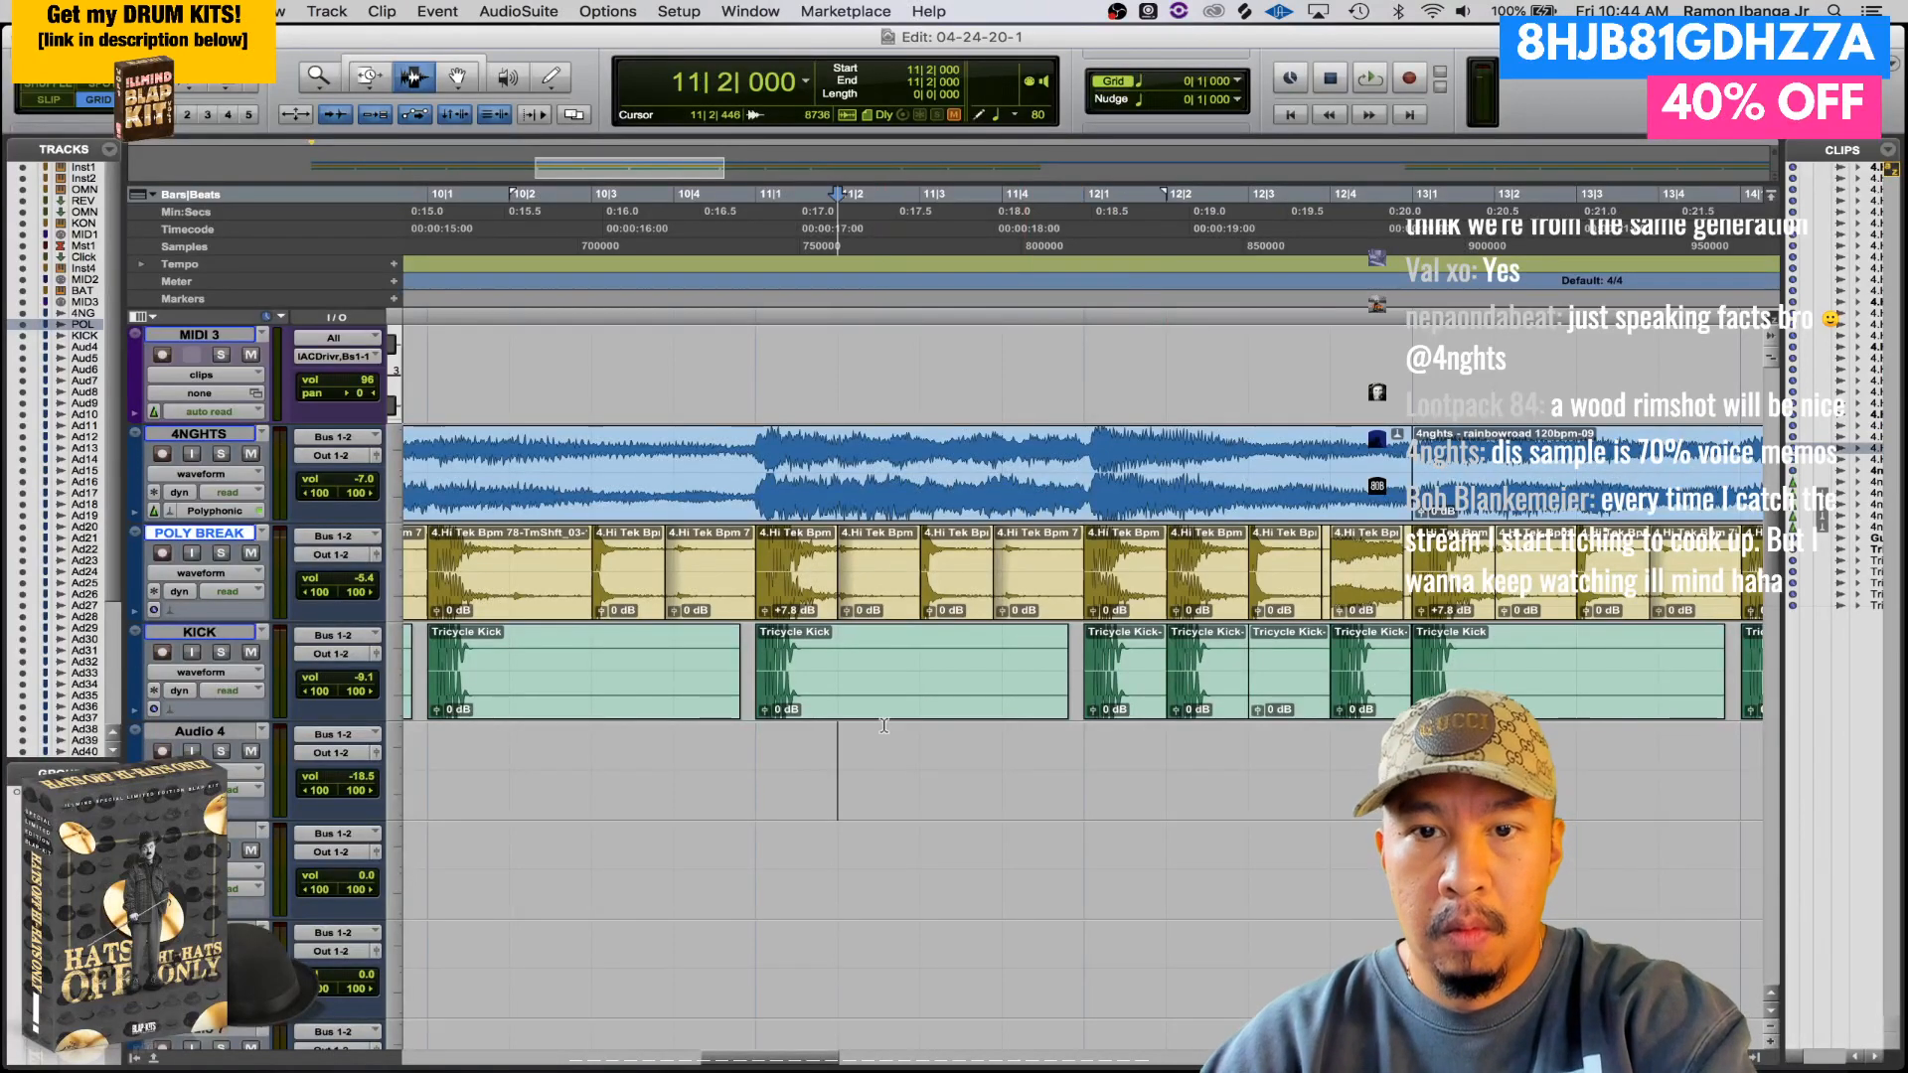
key("space")
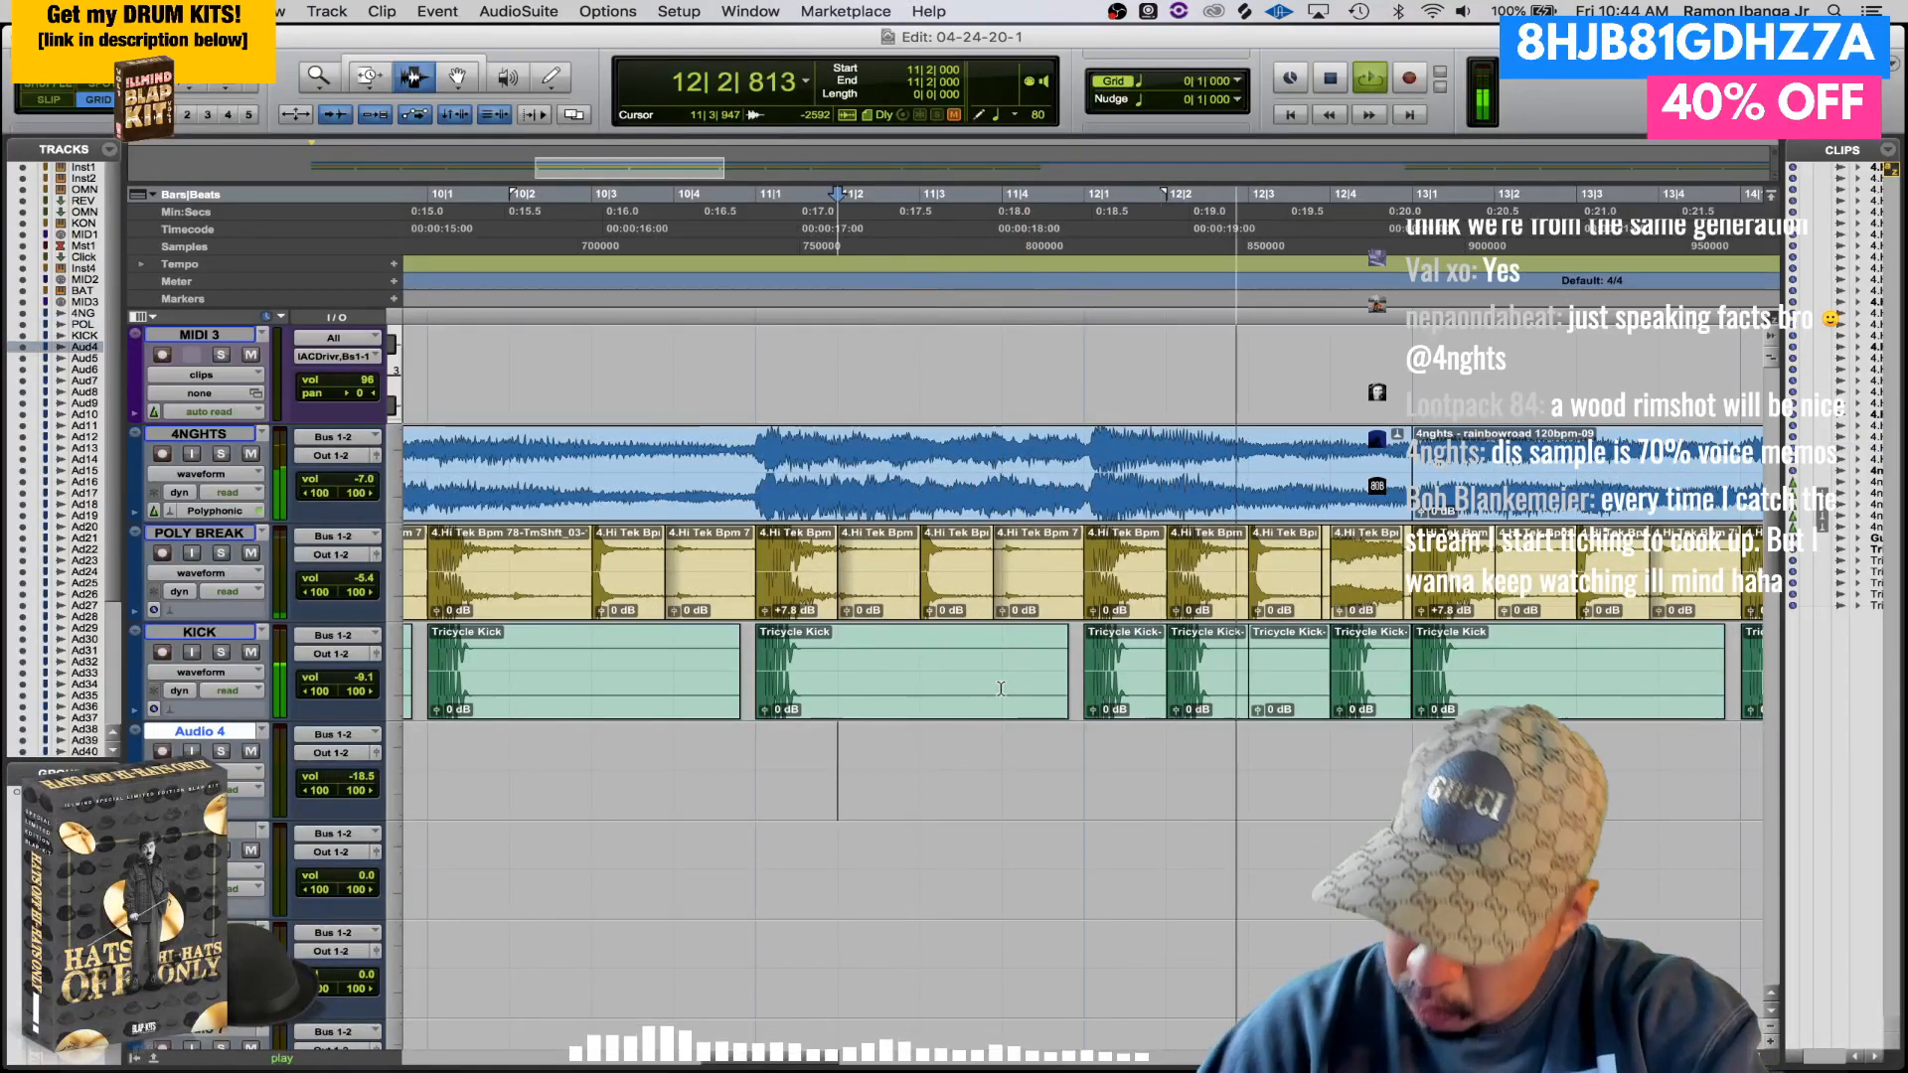
key("space")
key("space")
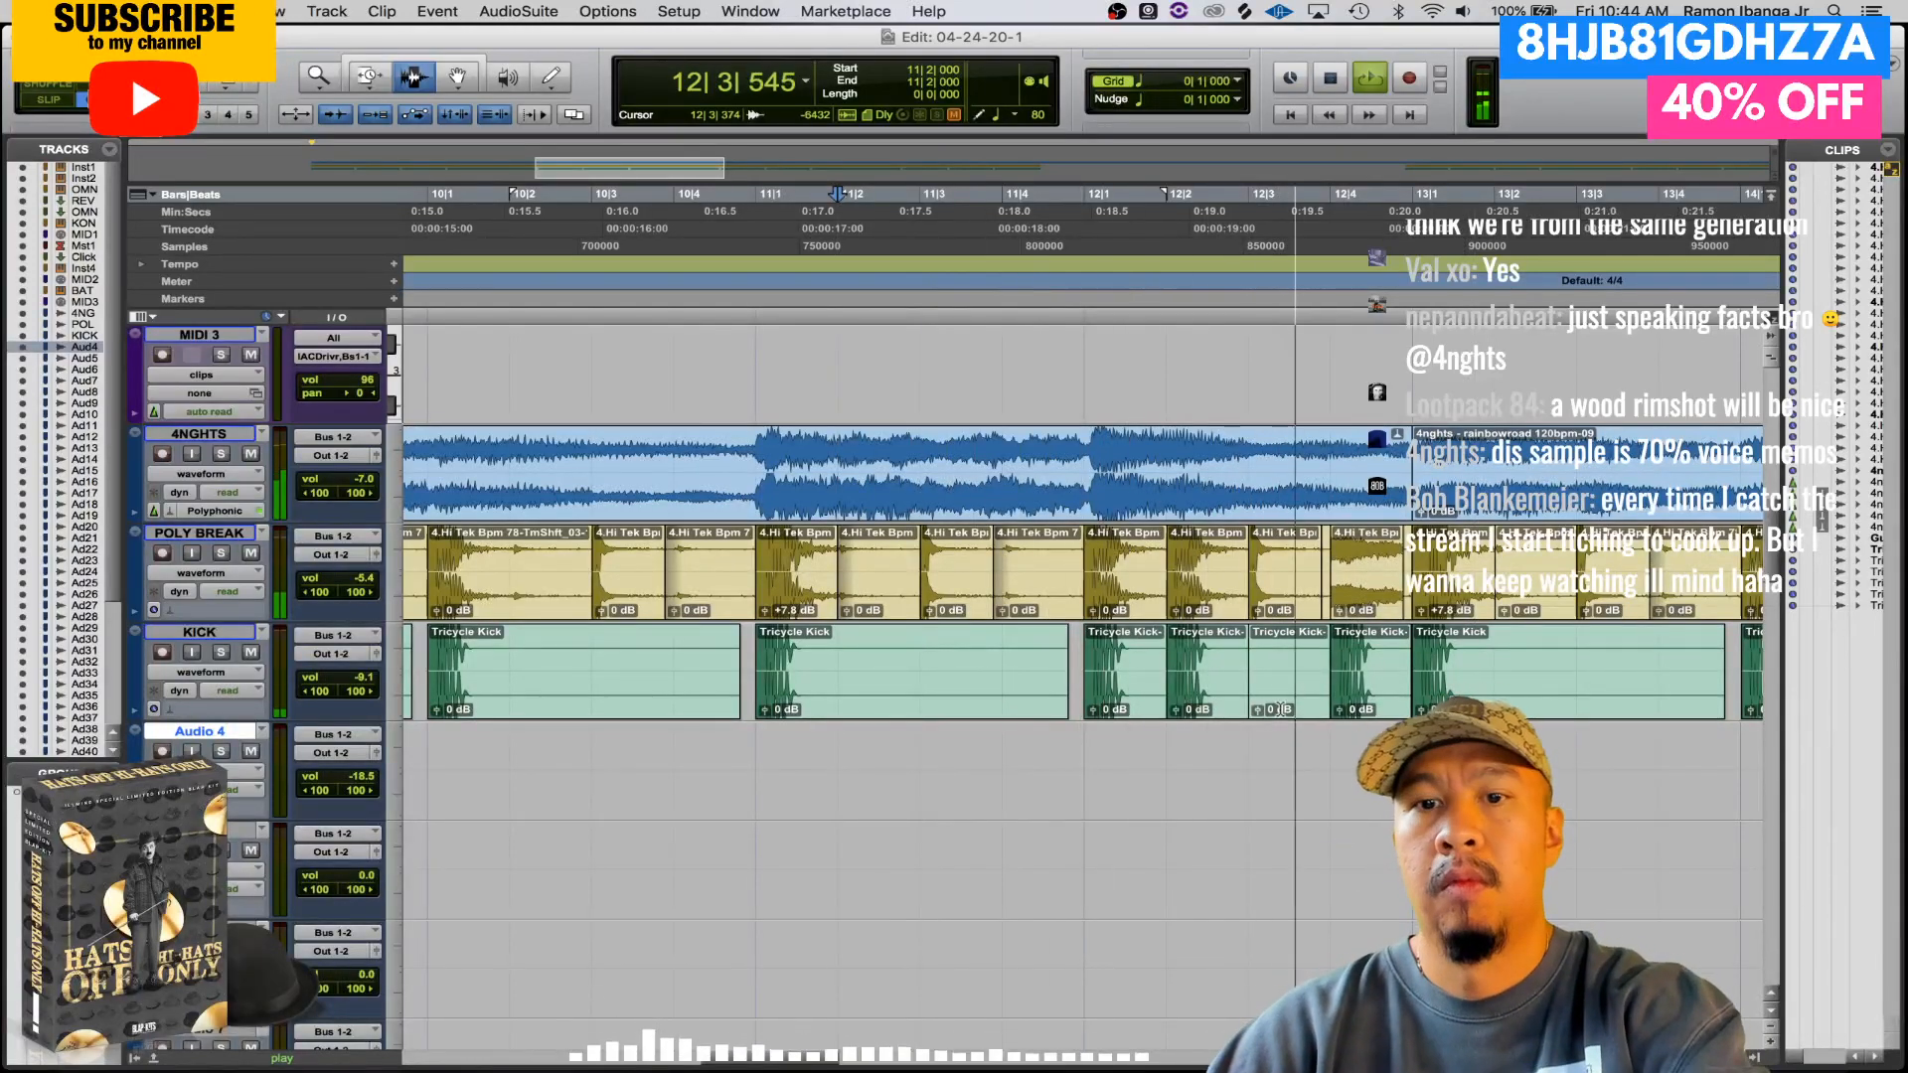
left_click_drag(1176, 714, 1177, 722)
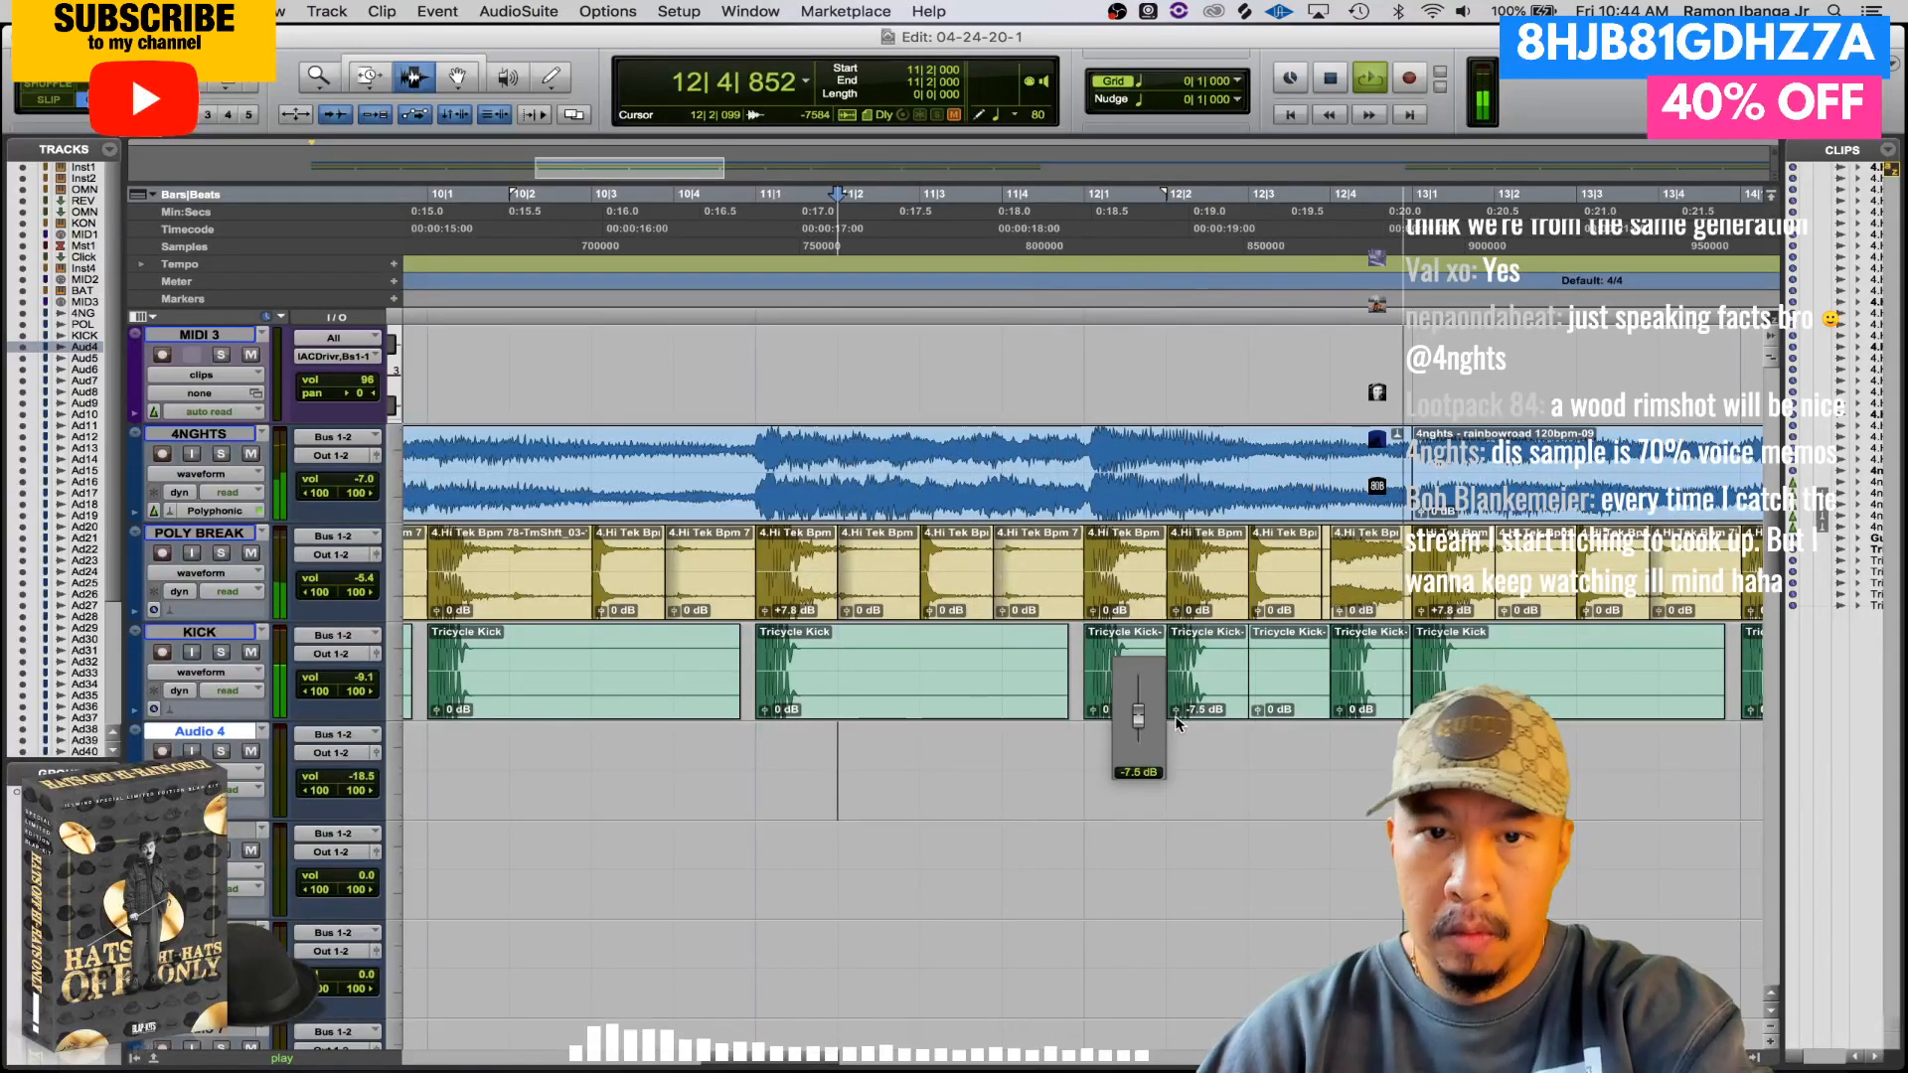
- Examine the POLY BREAK chop at beat 2 of bar 12 up close and play the session from bar 11
left_click(1197, 594)
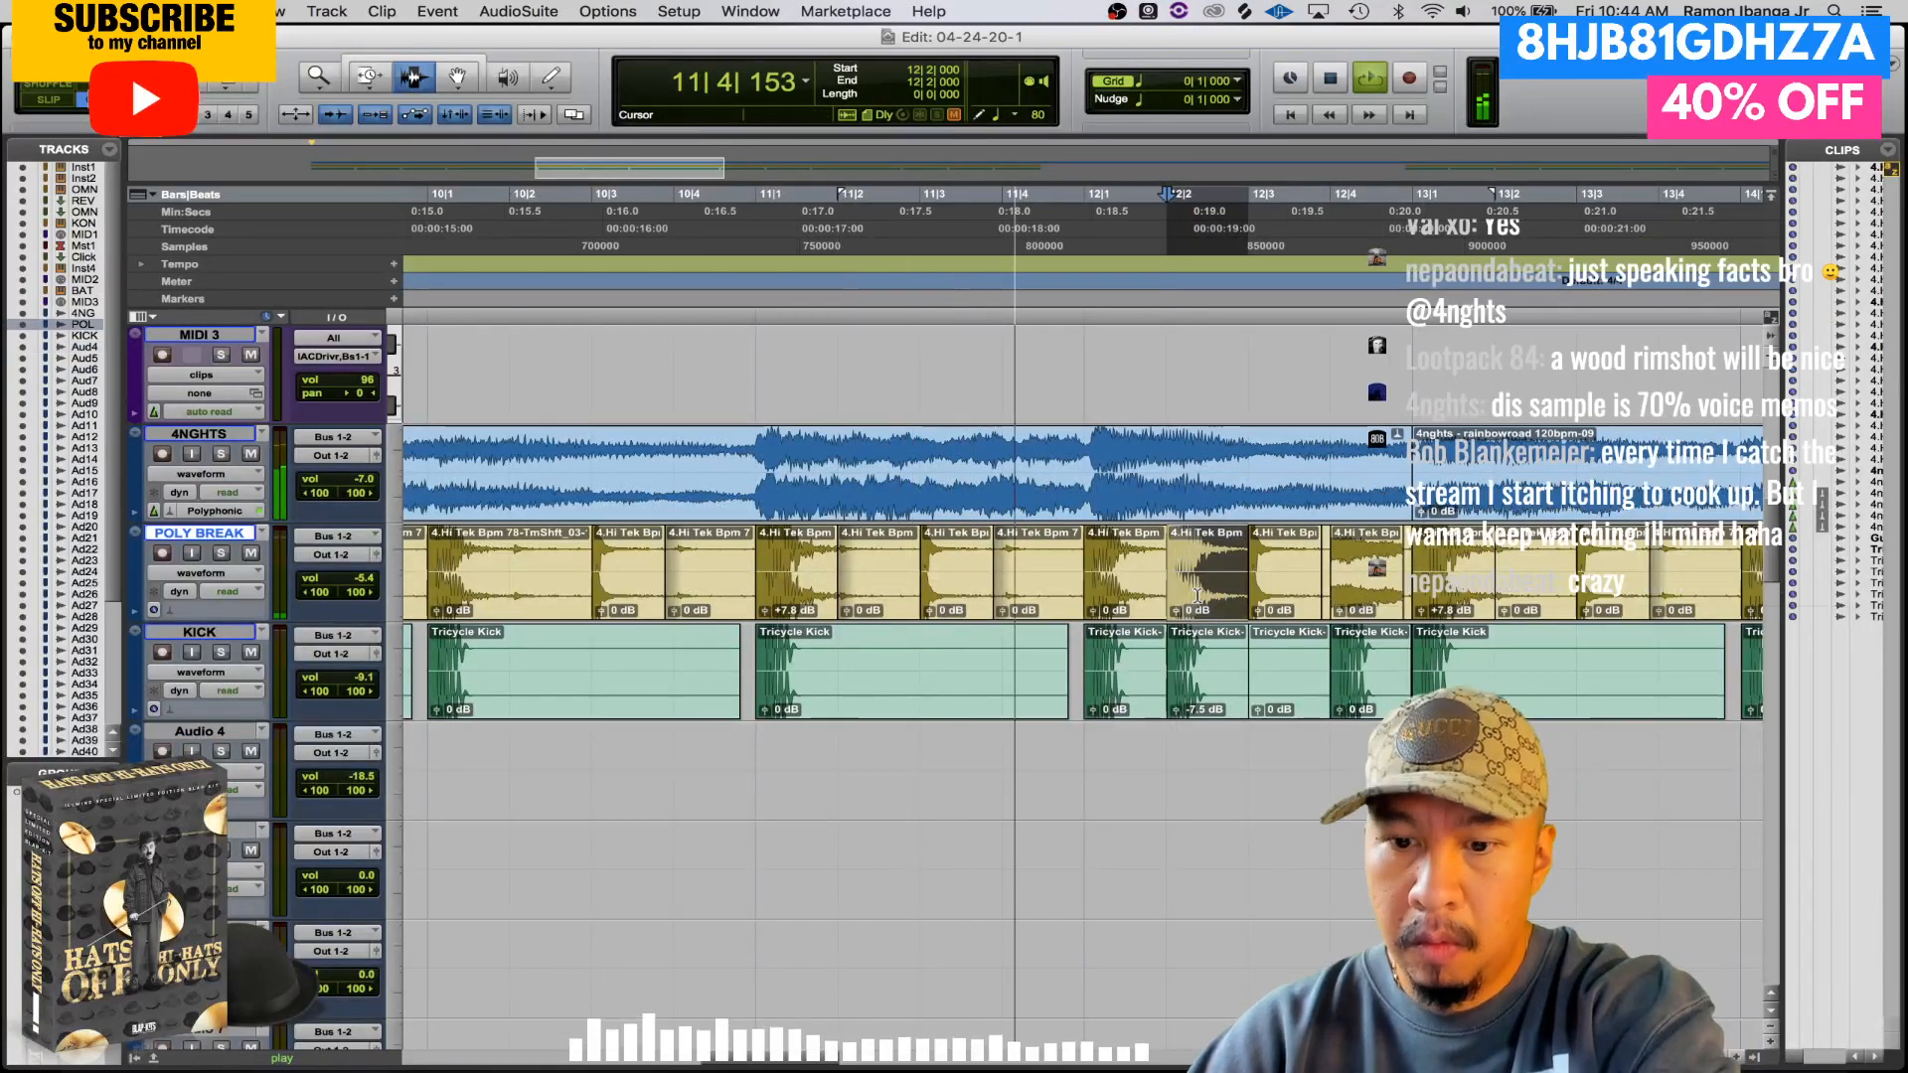
key("super+bracketright")
key("super+bracketright")
key("super+bracketright")
key("super+bracketright")
key("super+bracketleft")
key("super+bracketleft")
key("super+bracketleft")
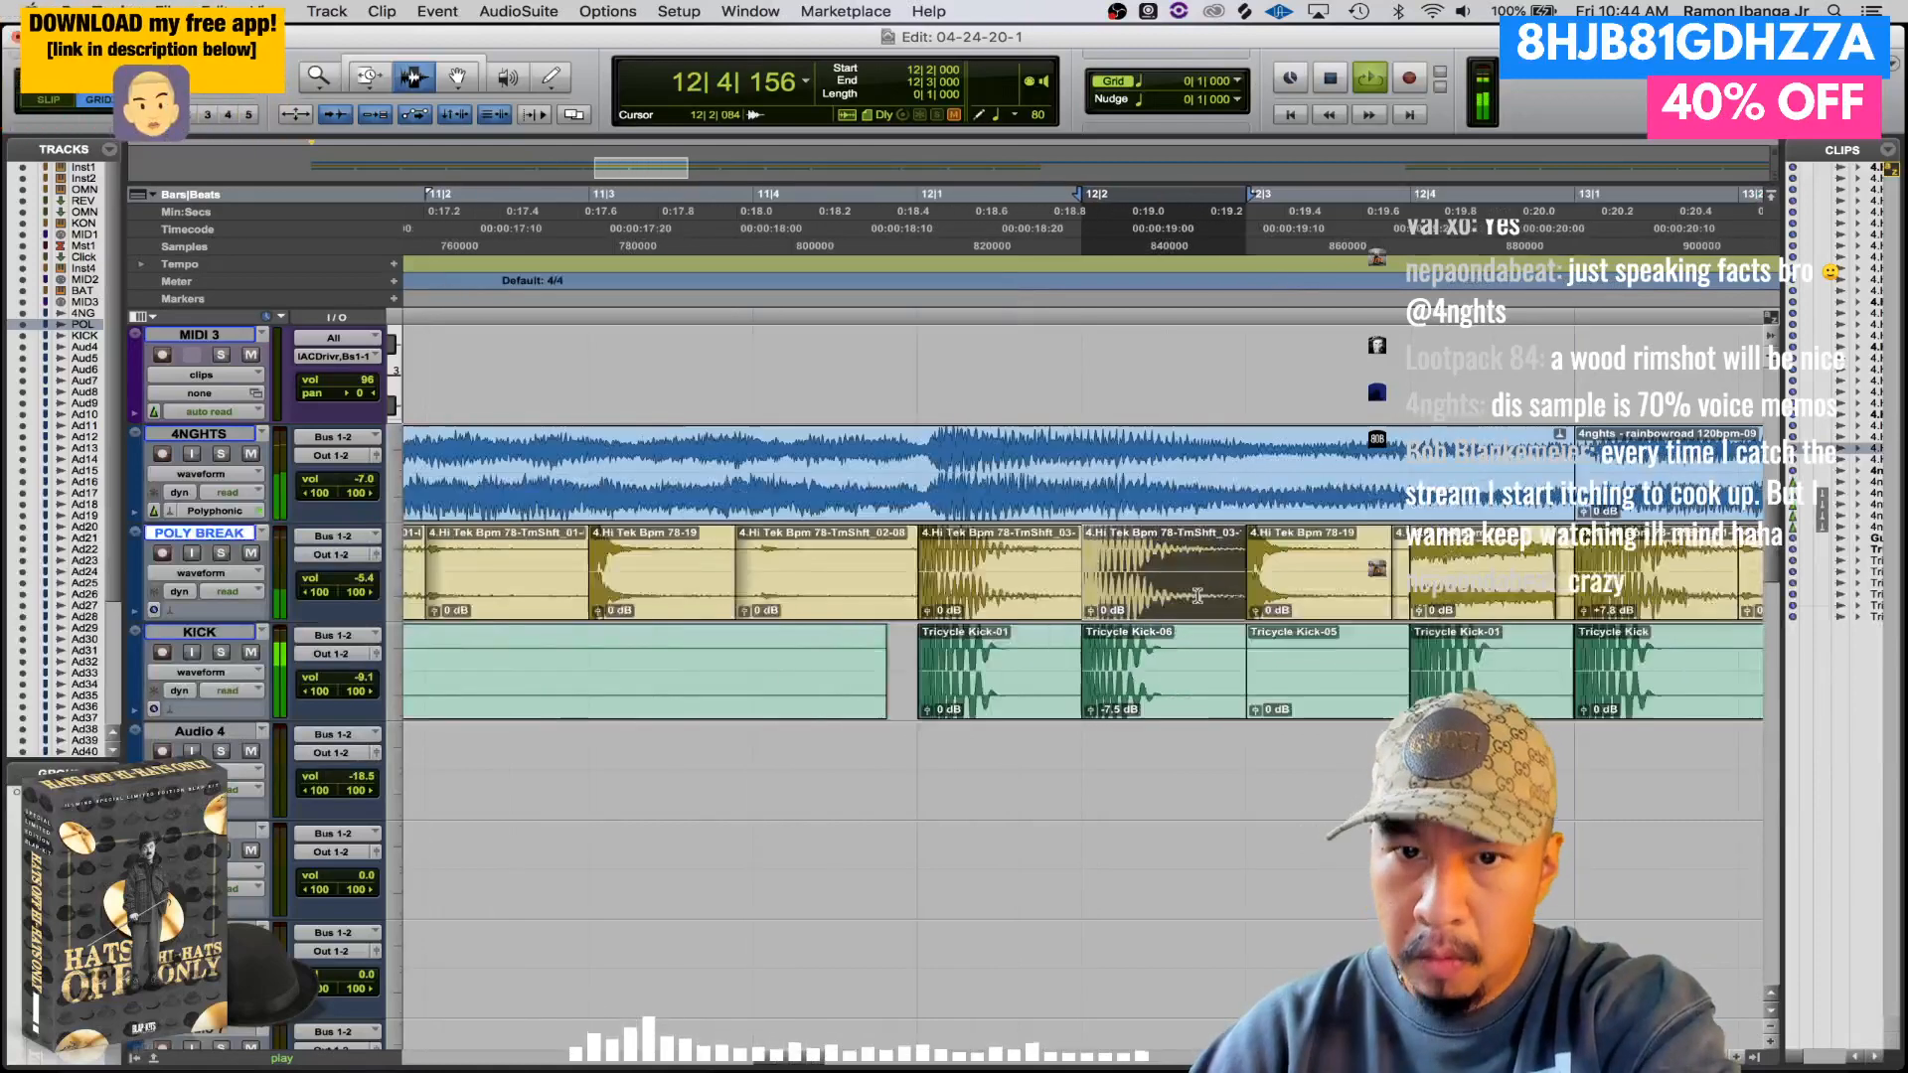
key("super+bracketleft")
key("super+bracketleft")
left_click(892, 754)
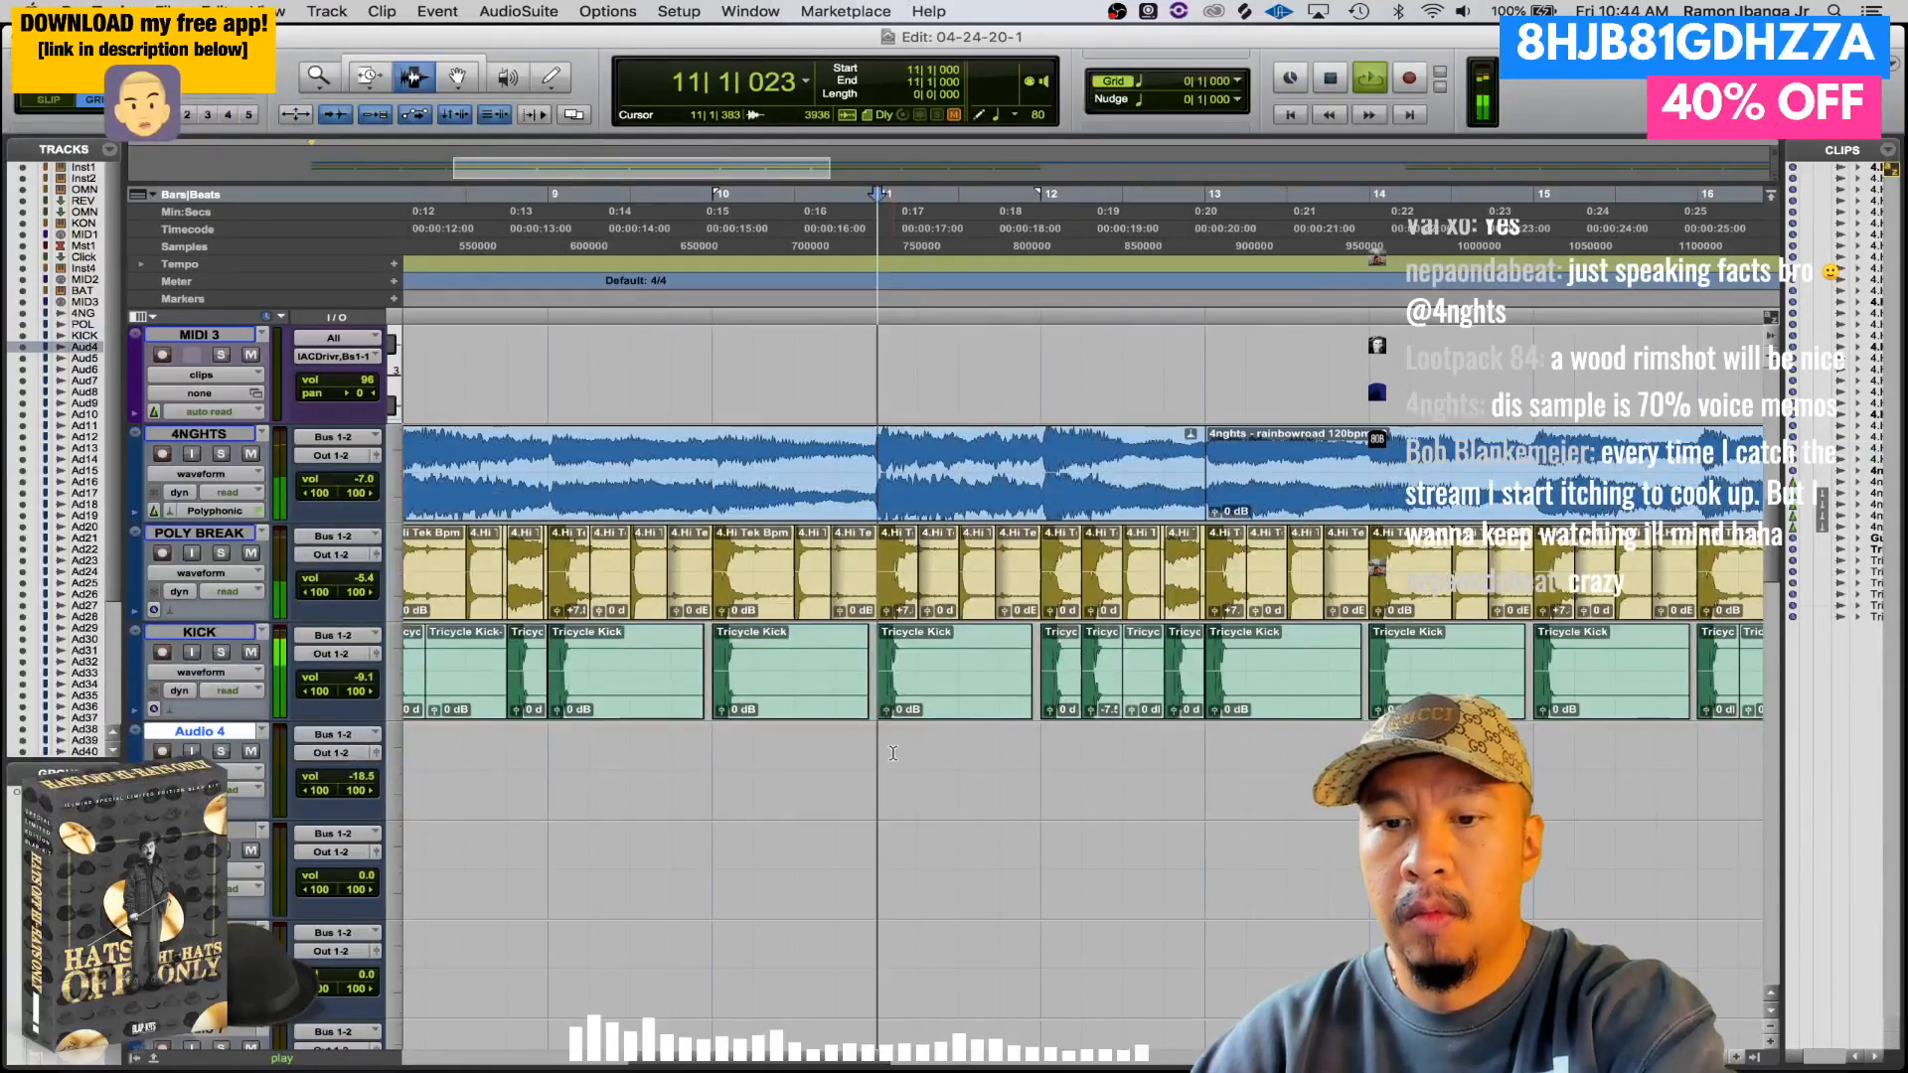
key("space")
- Duplicate bars 5 to 13 of the POLY BREAK and KICK tracks onto the eight bars starting at bar 13
key("super+bracketleft")
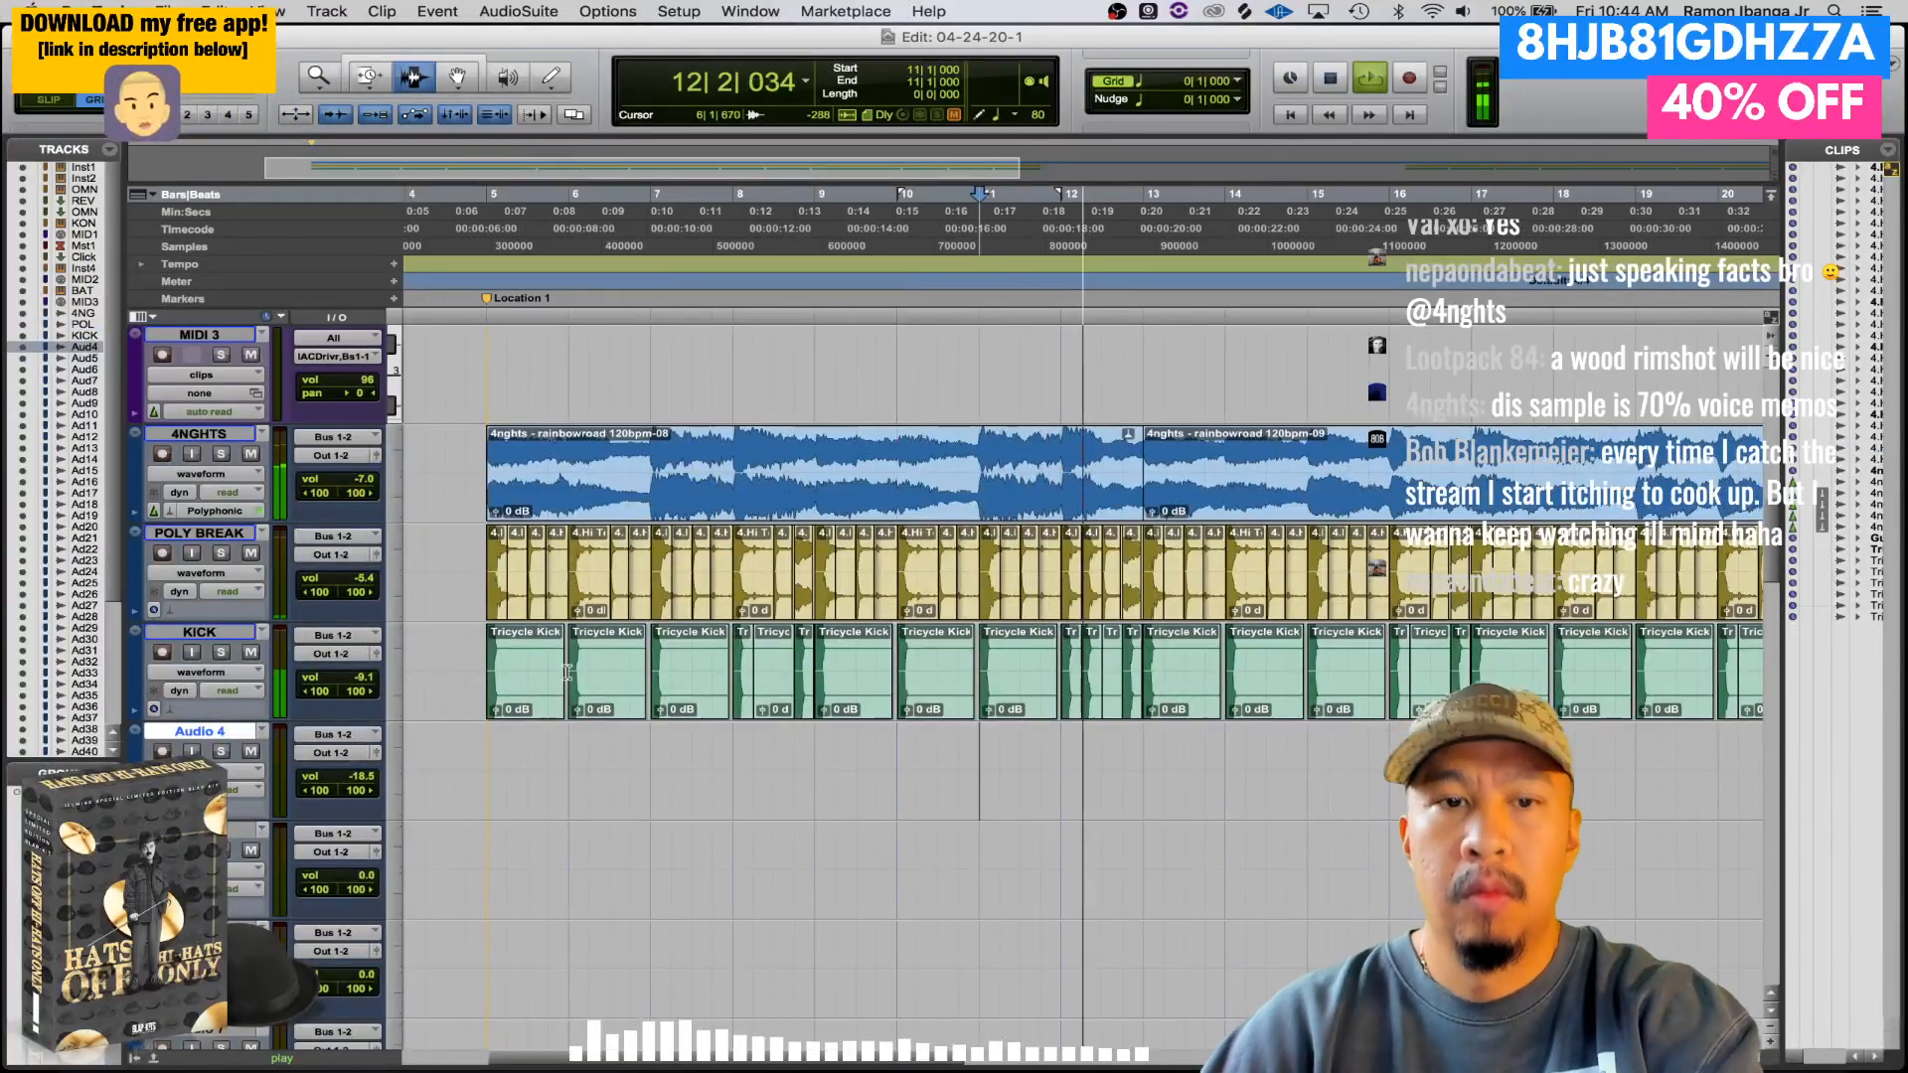
left_click_drag(485, 562, 1136, 646)
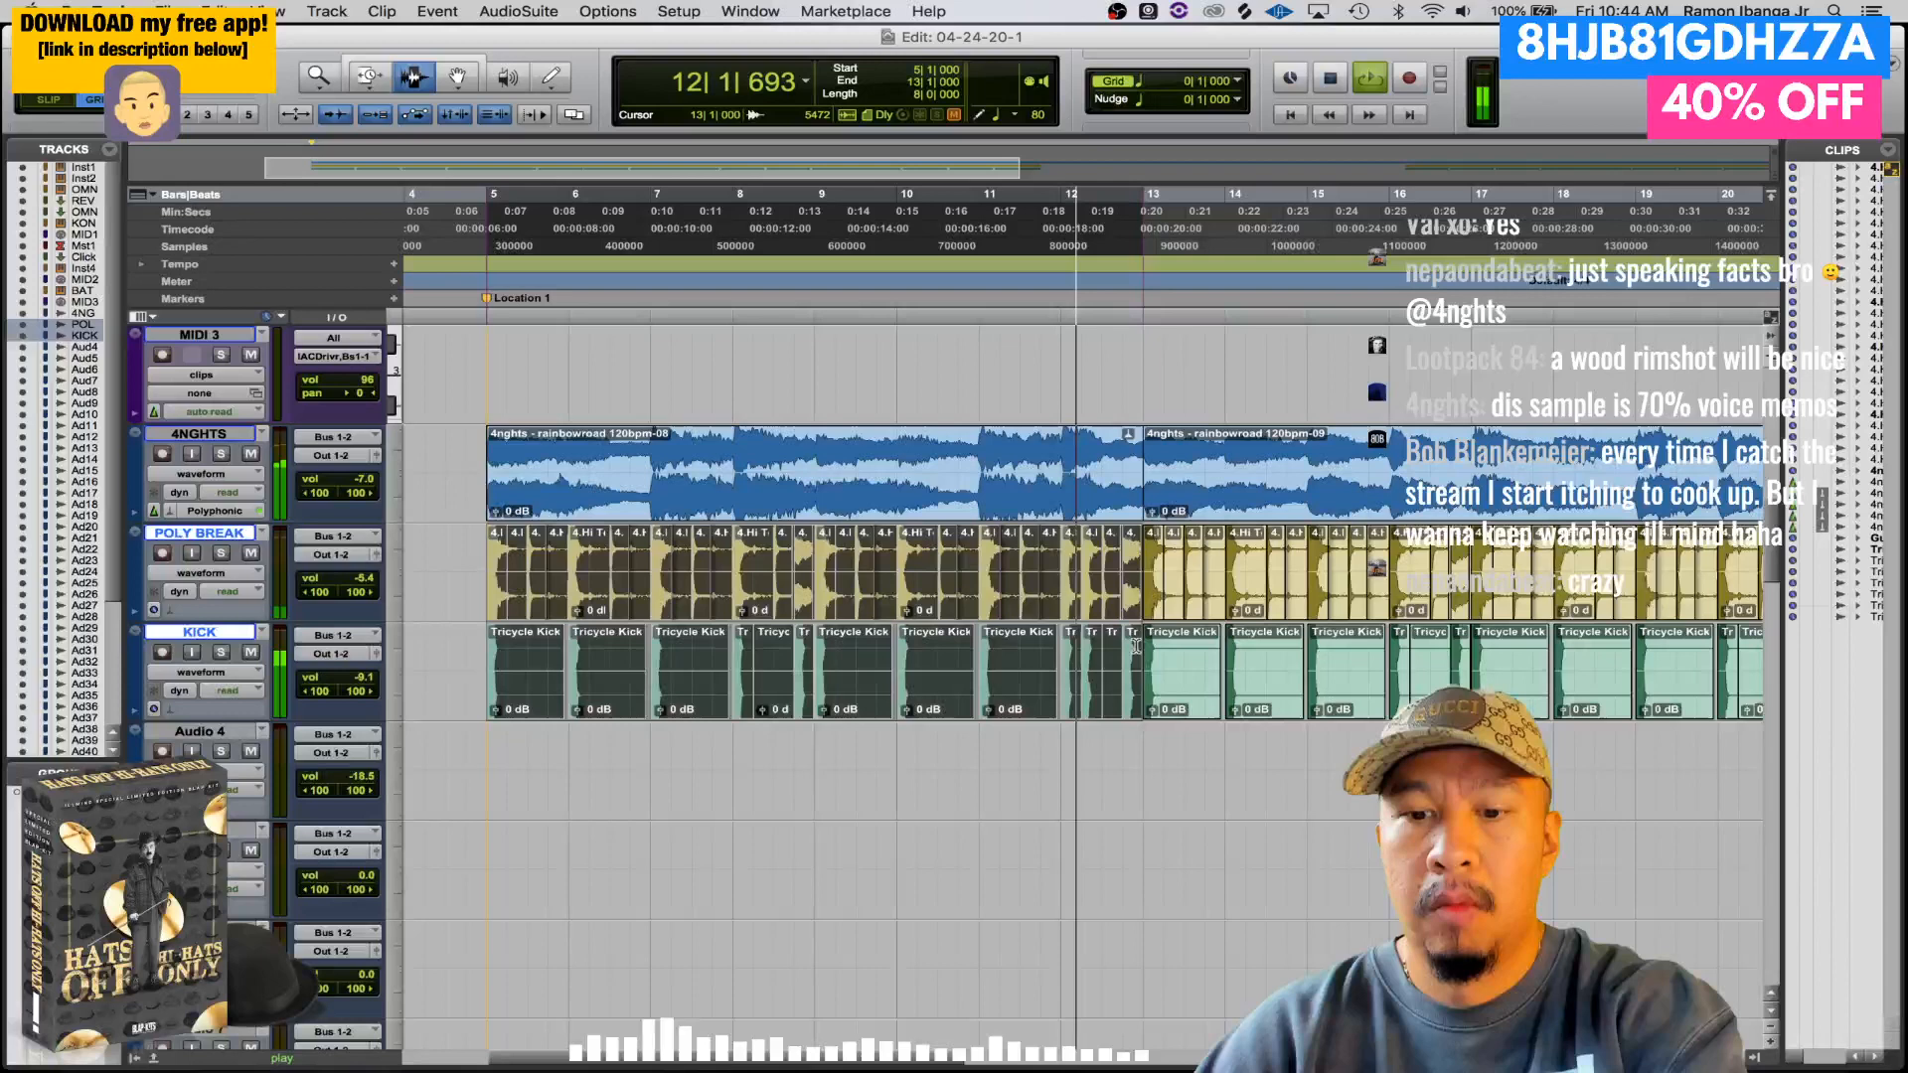
key("super+d")
key("super+bracketleft")
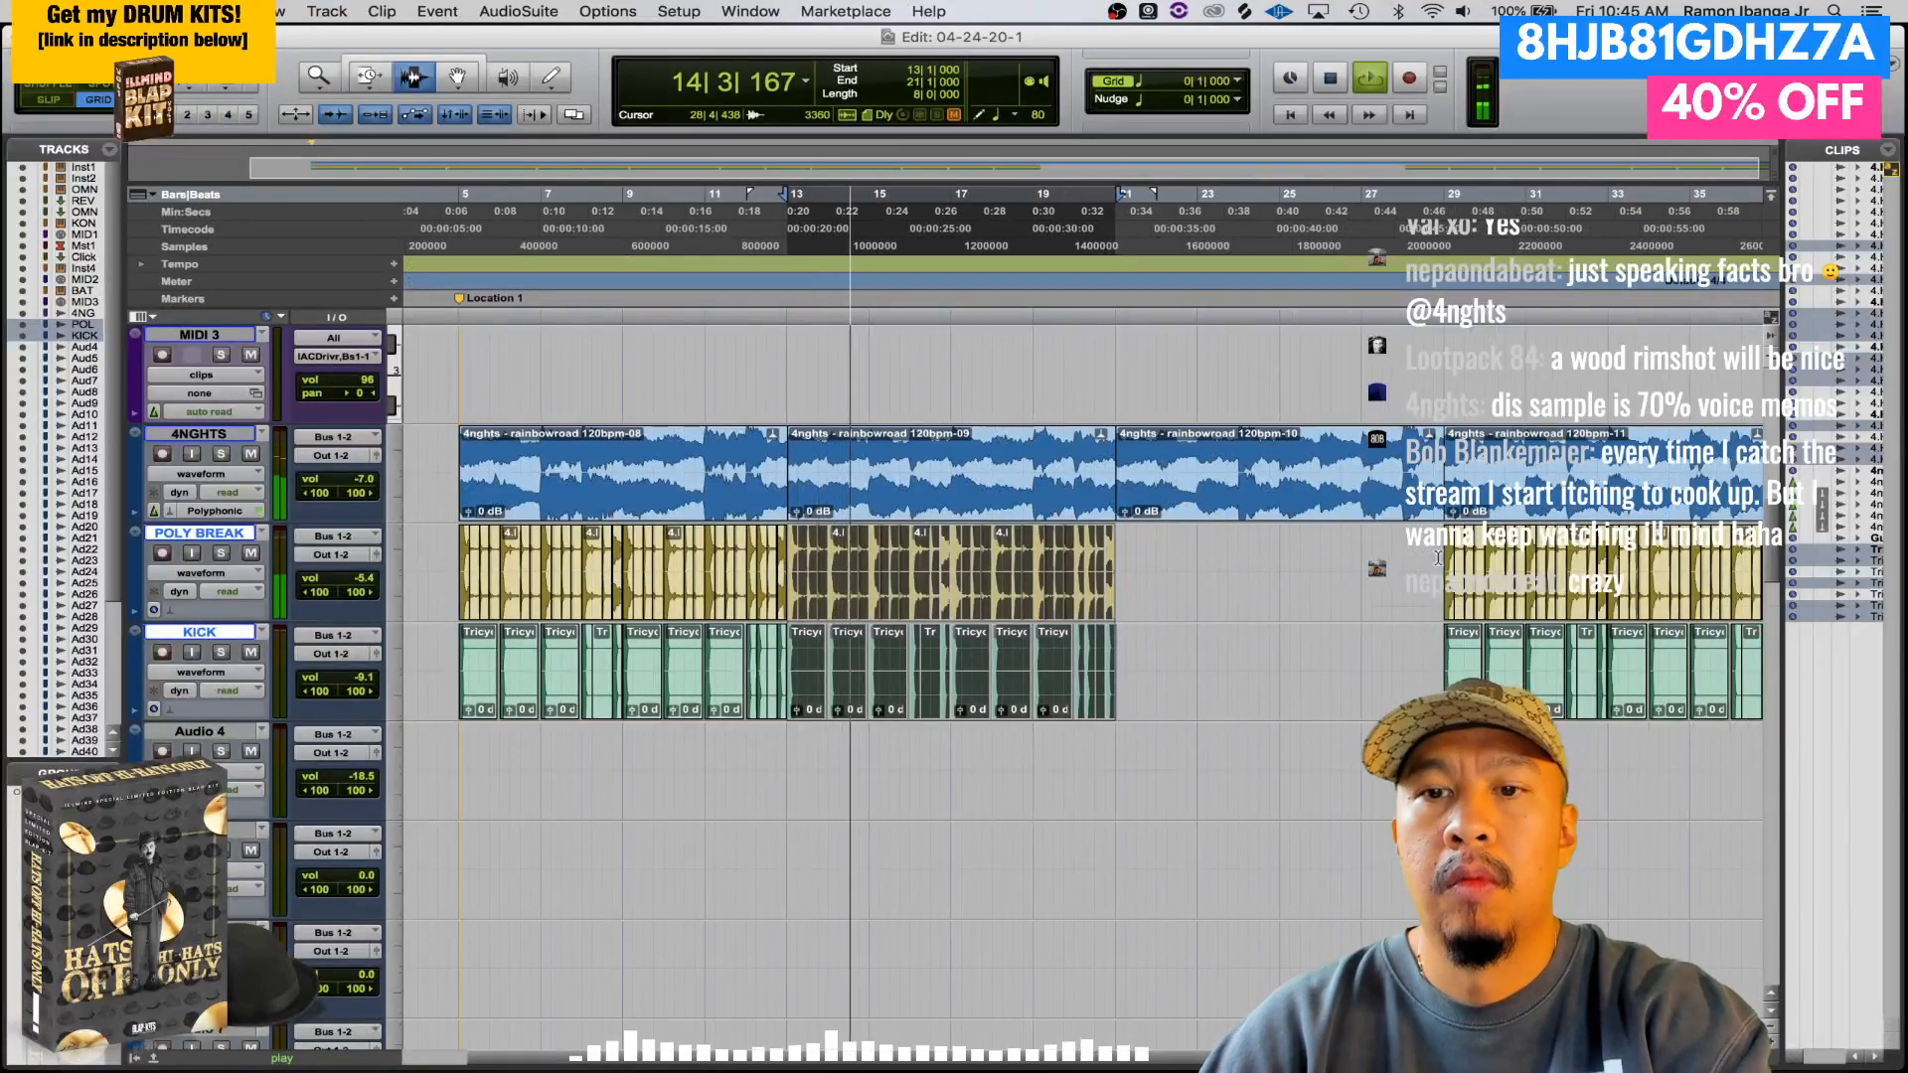
- Play the arrangement from the start of the 4NGHTS clip at bar 5
left_click(1456, 650)
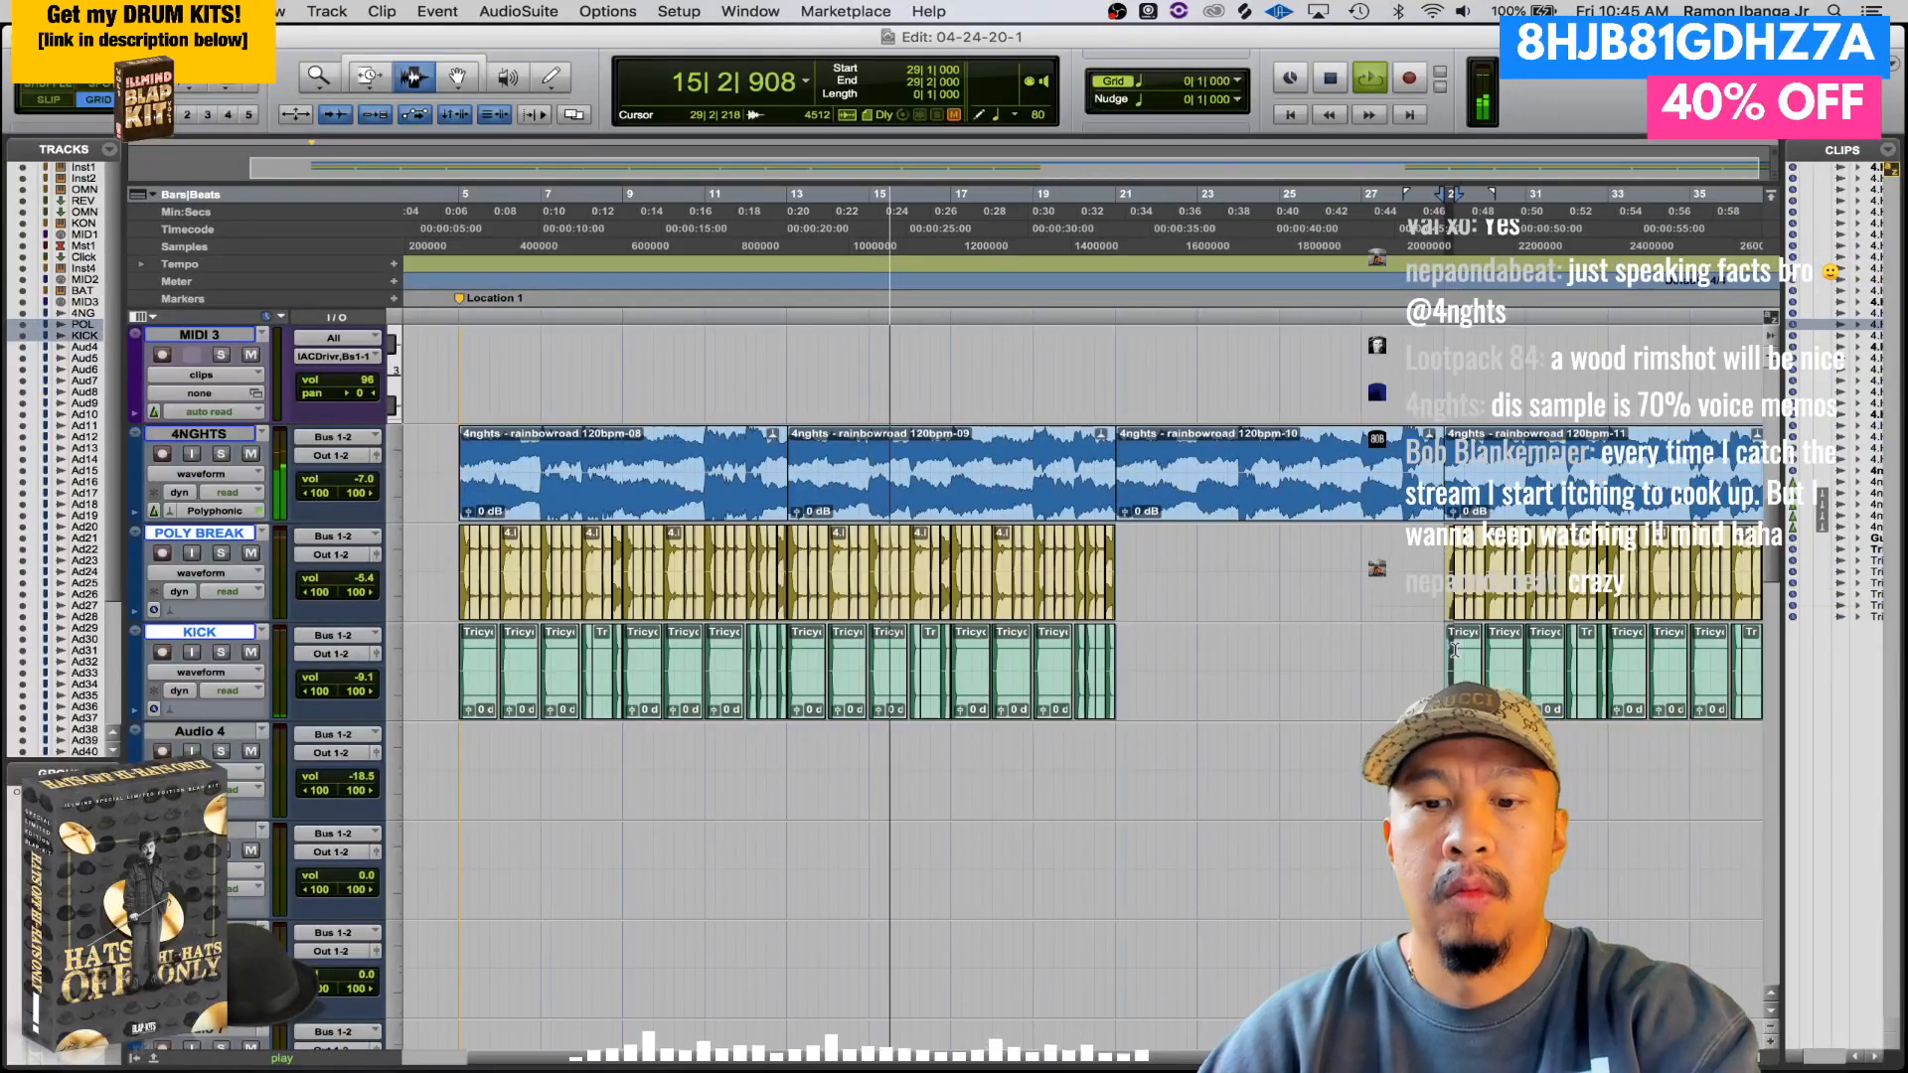
key("super+bracketleft")
left_click(583, 496)
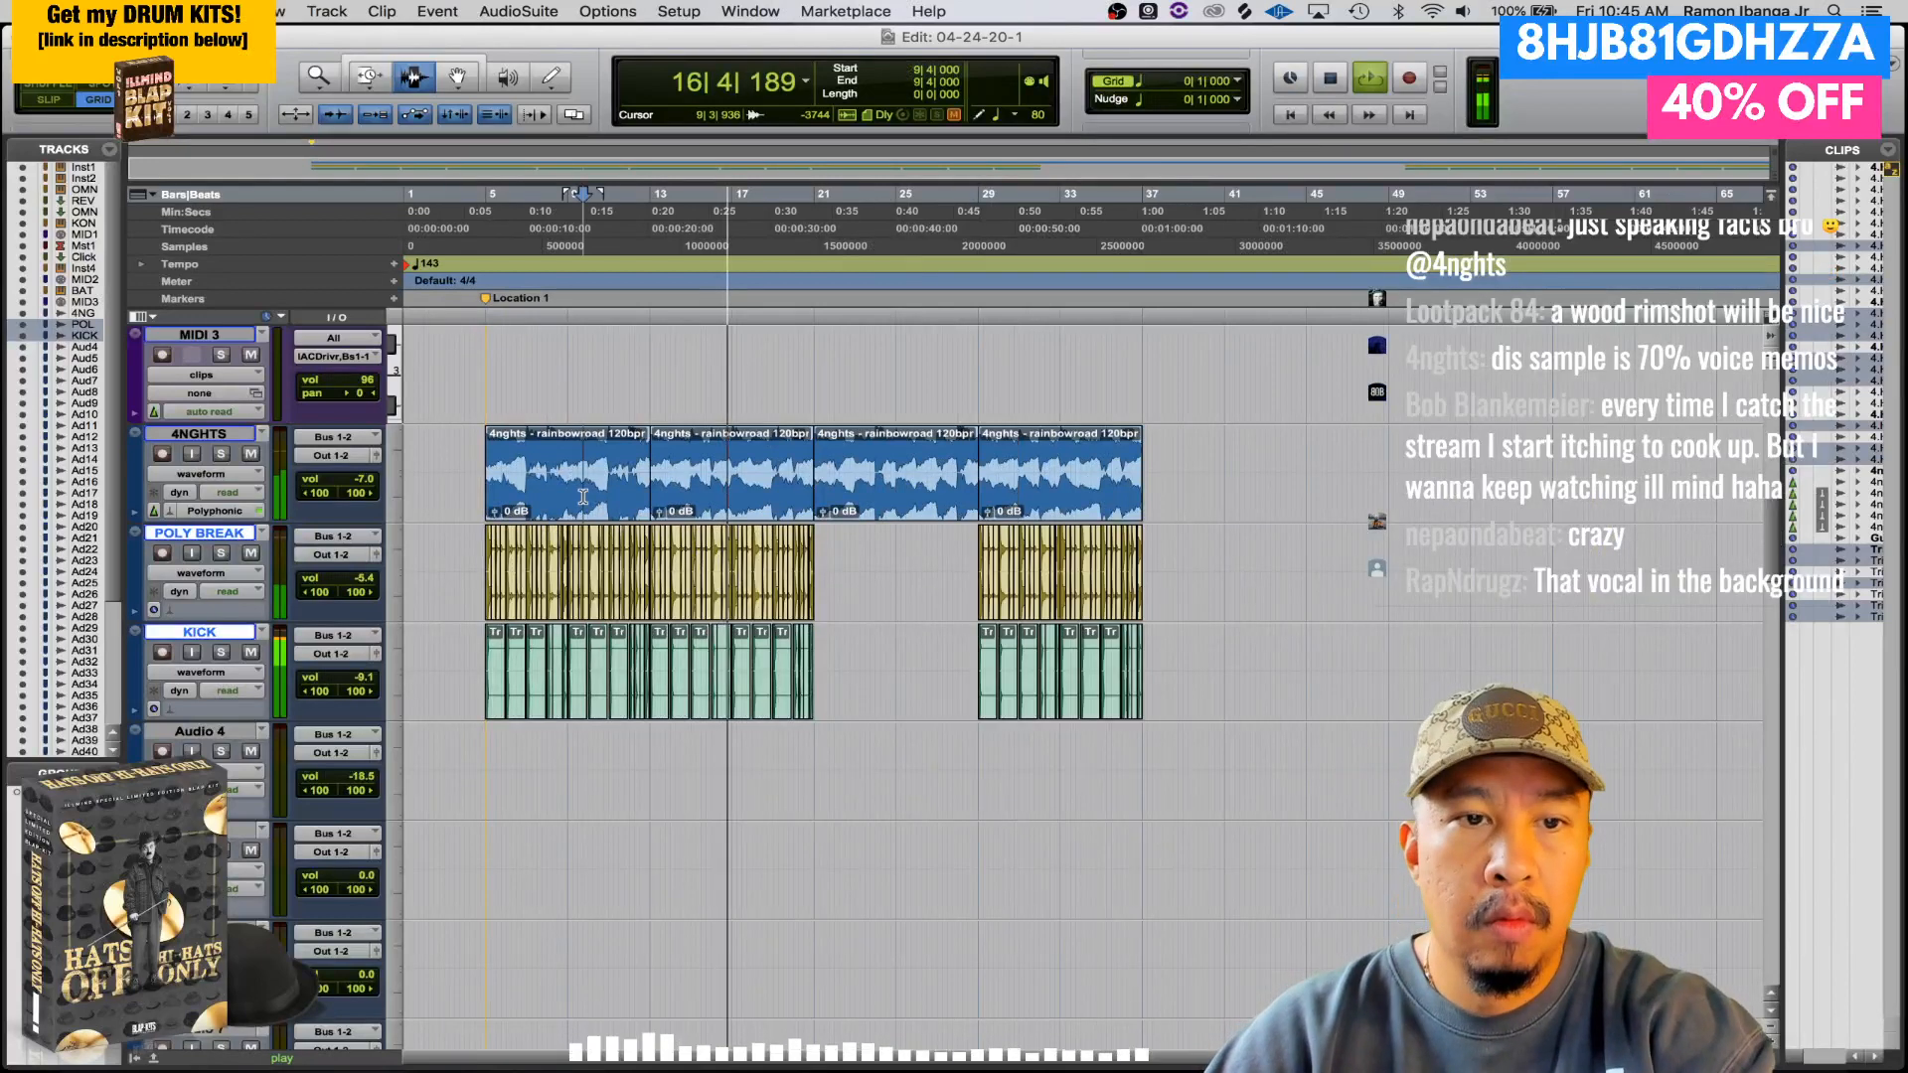
double_click(583, 497)
key("super+bracketright")
key("super+bracketright")
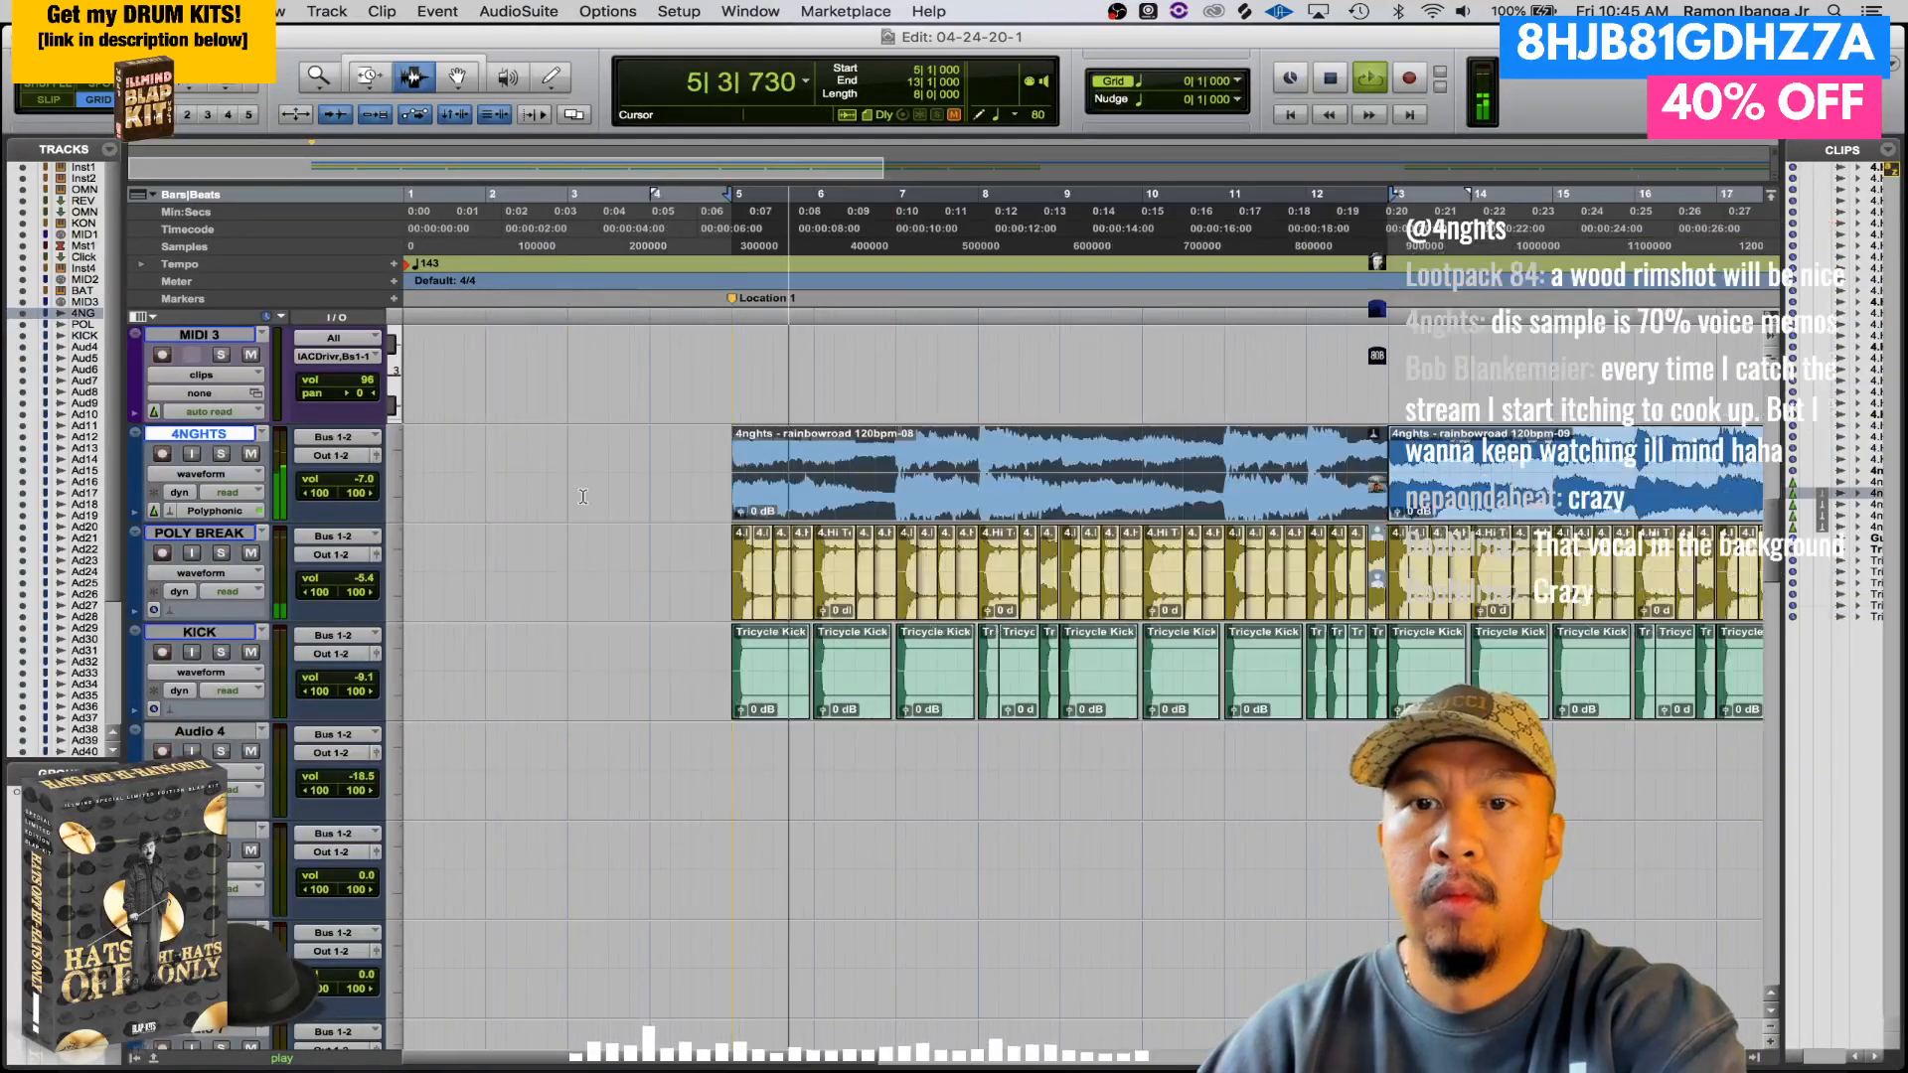
key("super+bracketleft")
key("super+bracketleft")
- Play from the 4NGHTS clip at bar 29 and place the ATR Snare (80) sample at beat 3 of bar 29 on Audio 4
left_click(997, 497)
double_click(996, 497)
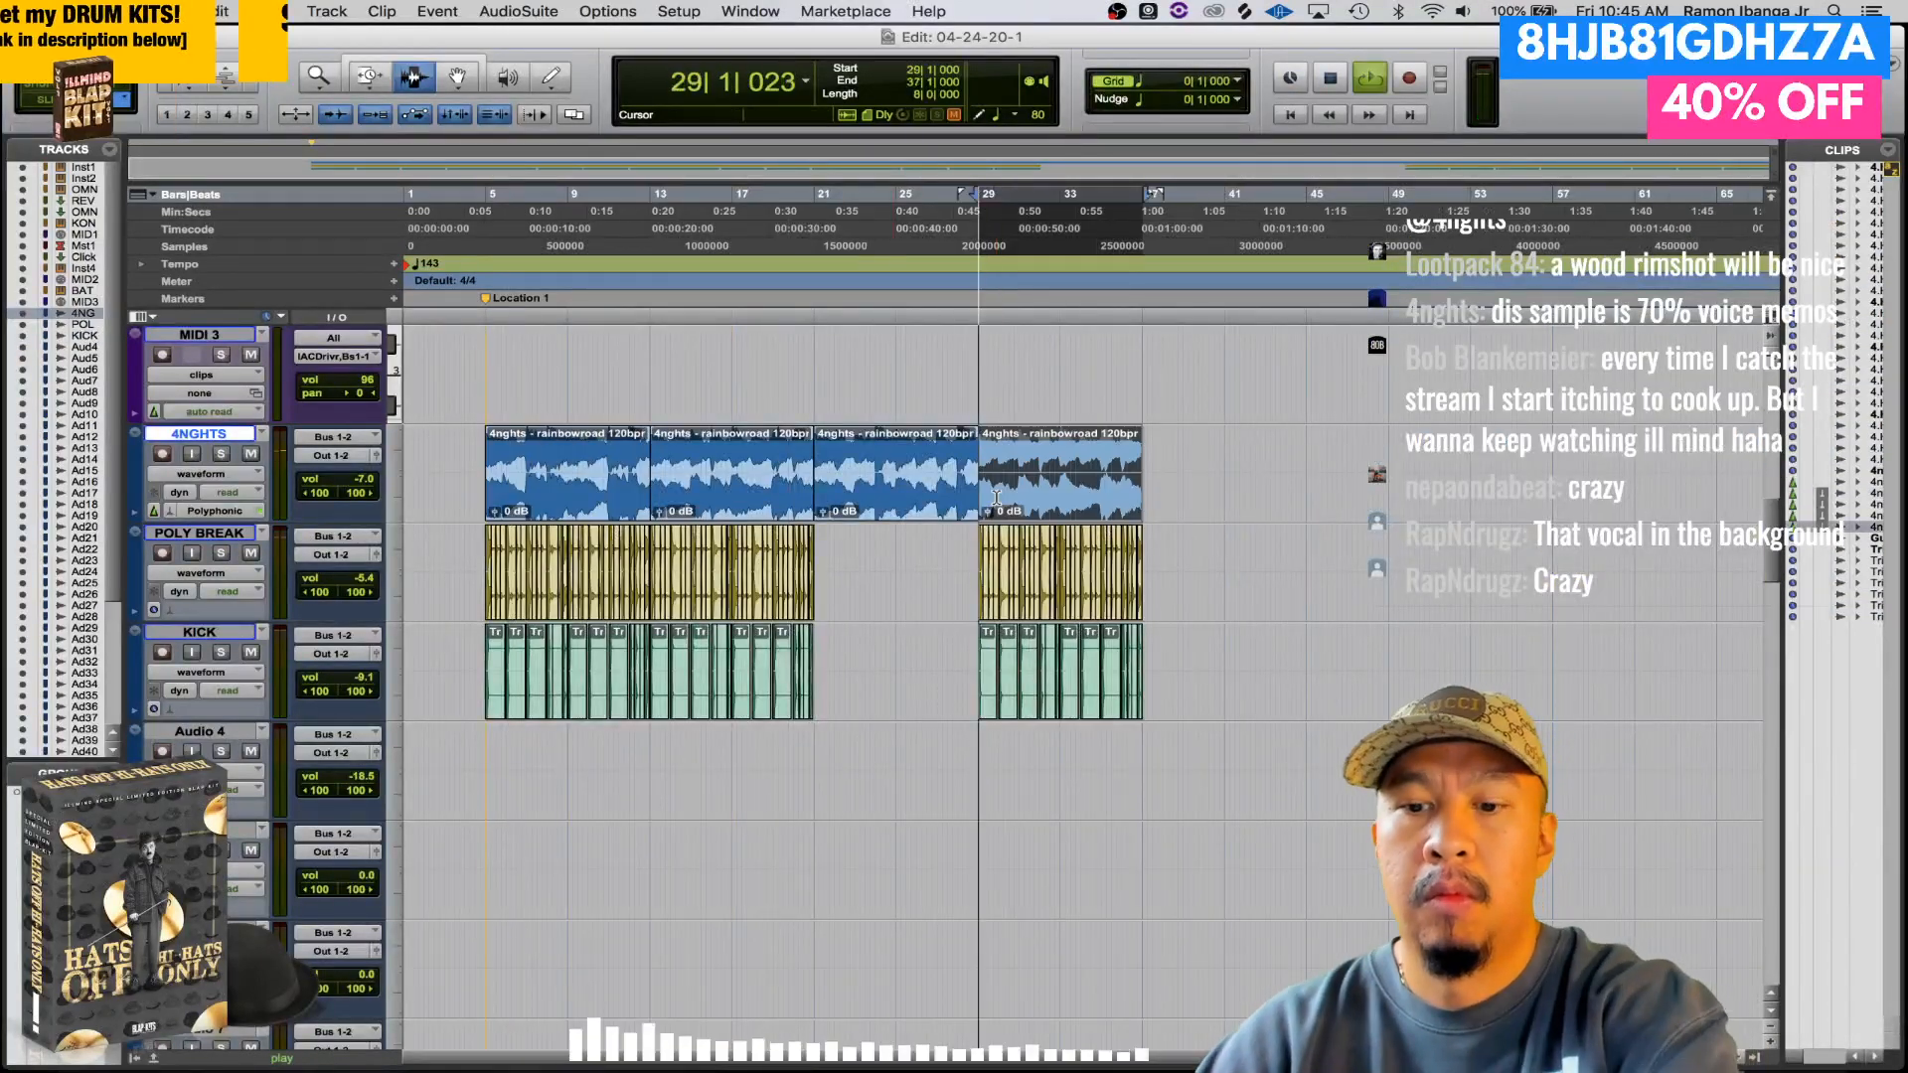
key("super+bracketright")
scroll(1135, 626, "down", 1)
key("super+bracketright")
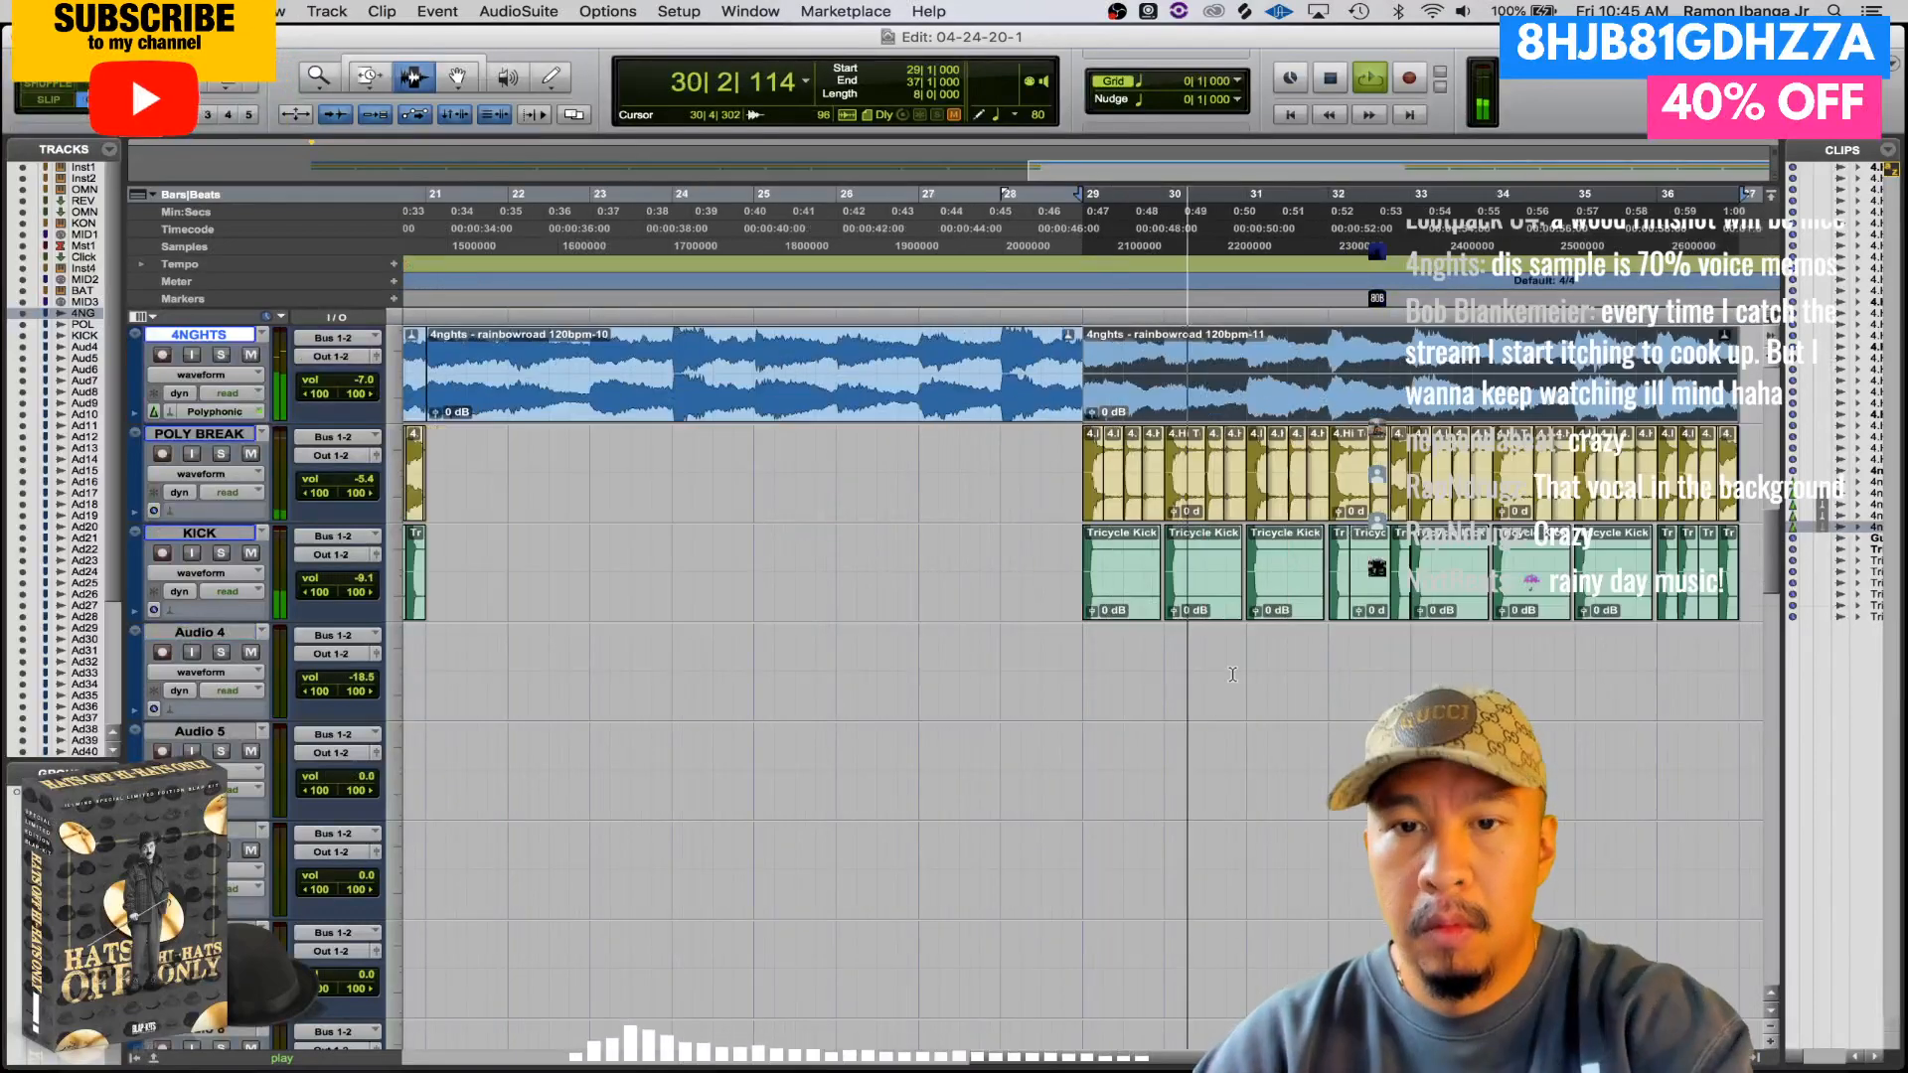
scroll(1185, 695, "right", 2)
scroll(1184, 694, "right", 2)
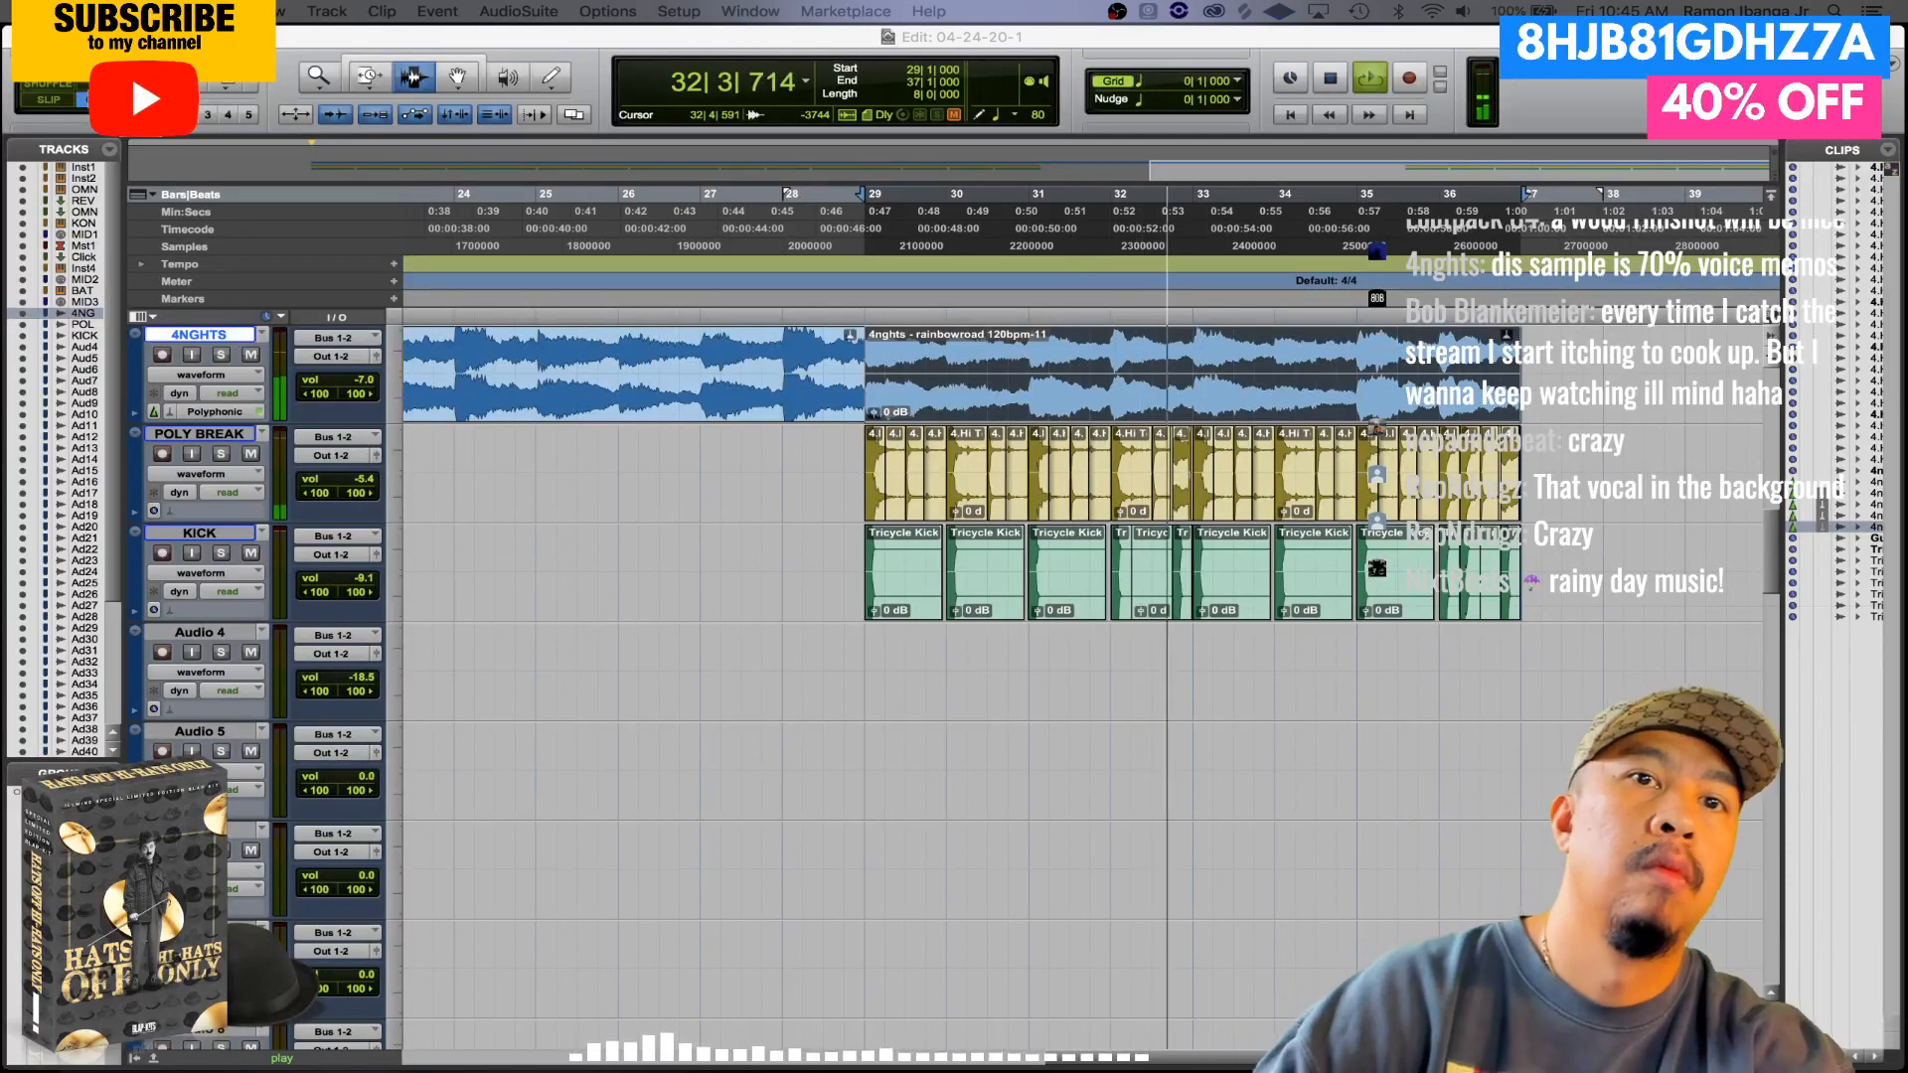
left_click_drag(793, 131, 902, 660)
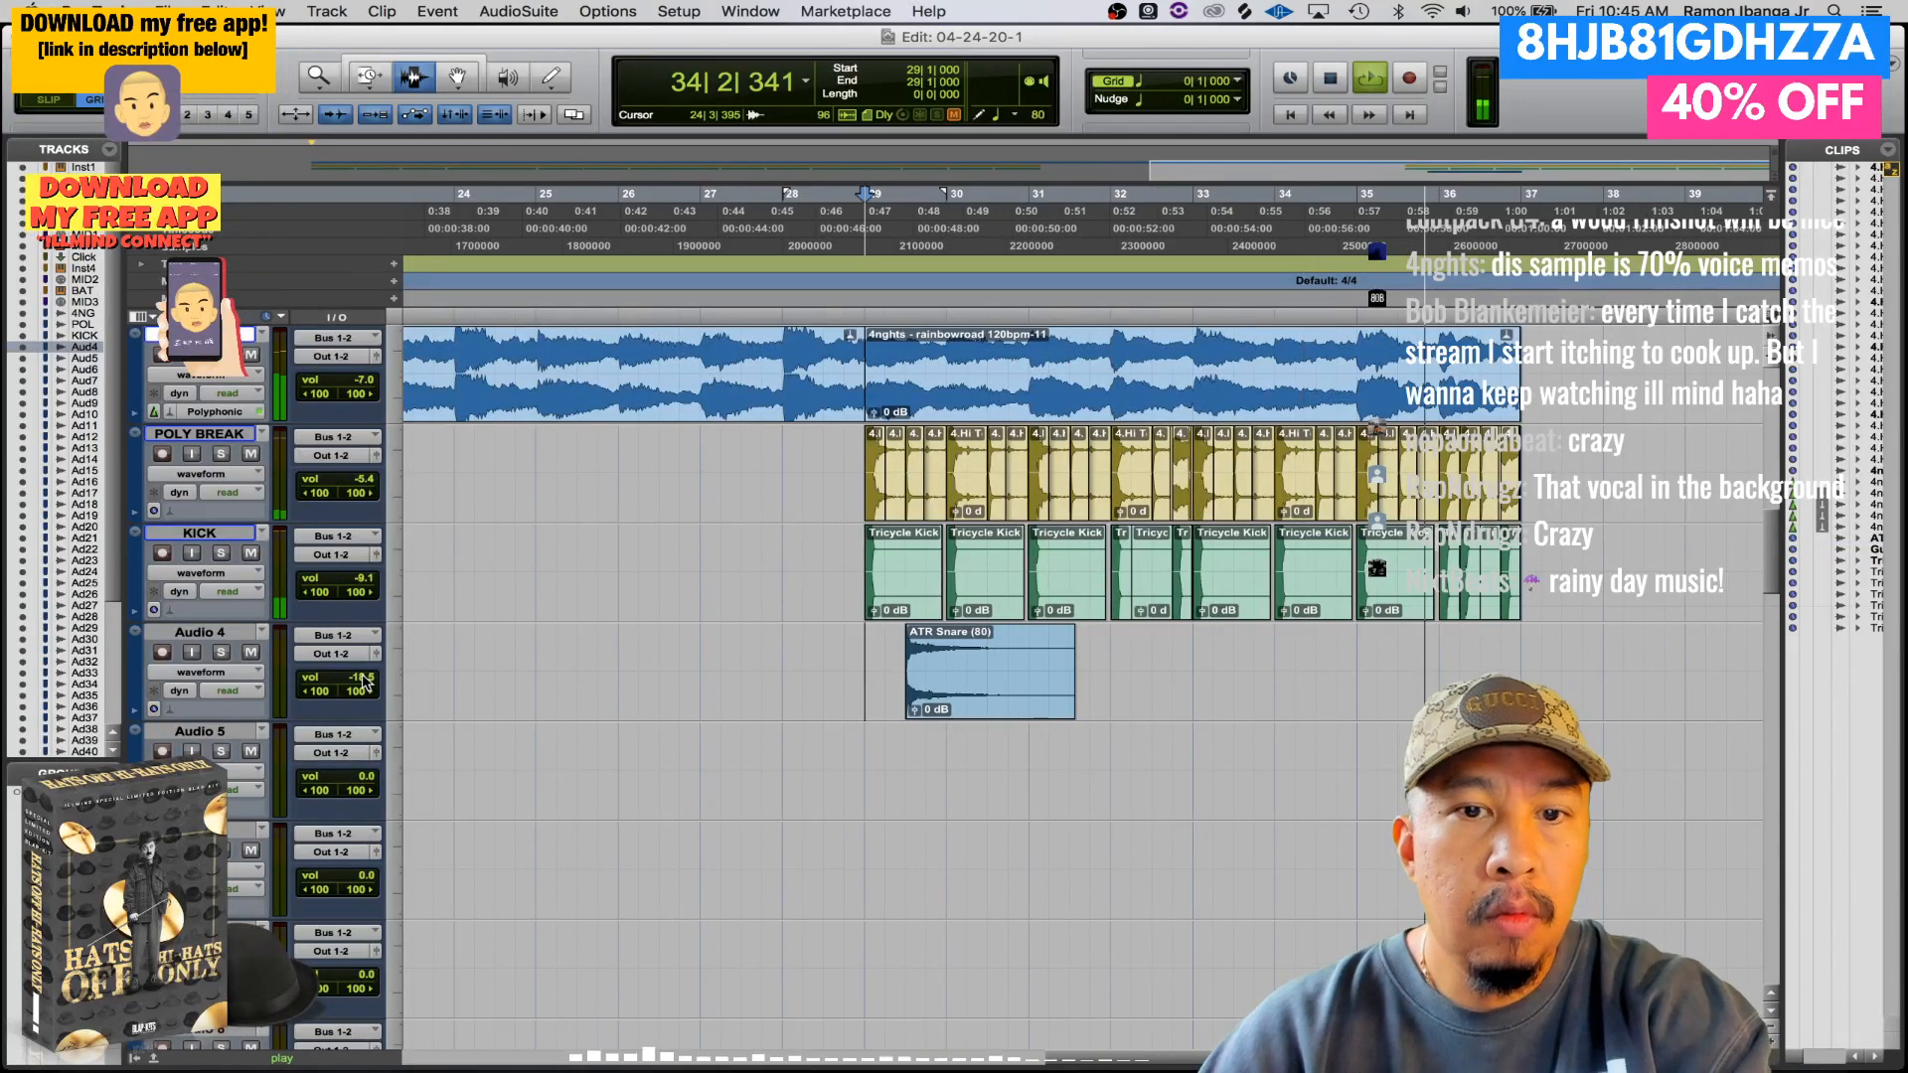
- Set the Audio 4 volume to -9.9 dB and duplicate its four bars from bar 29 onto bar 33
left_click_drag(360, 686, 360, 671)
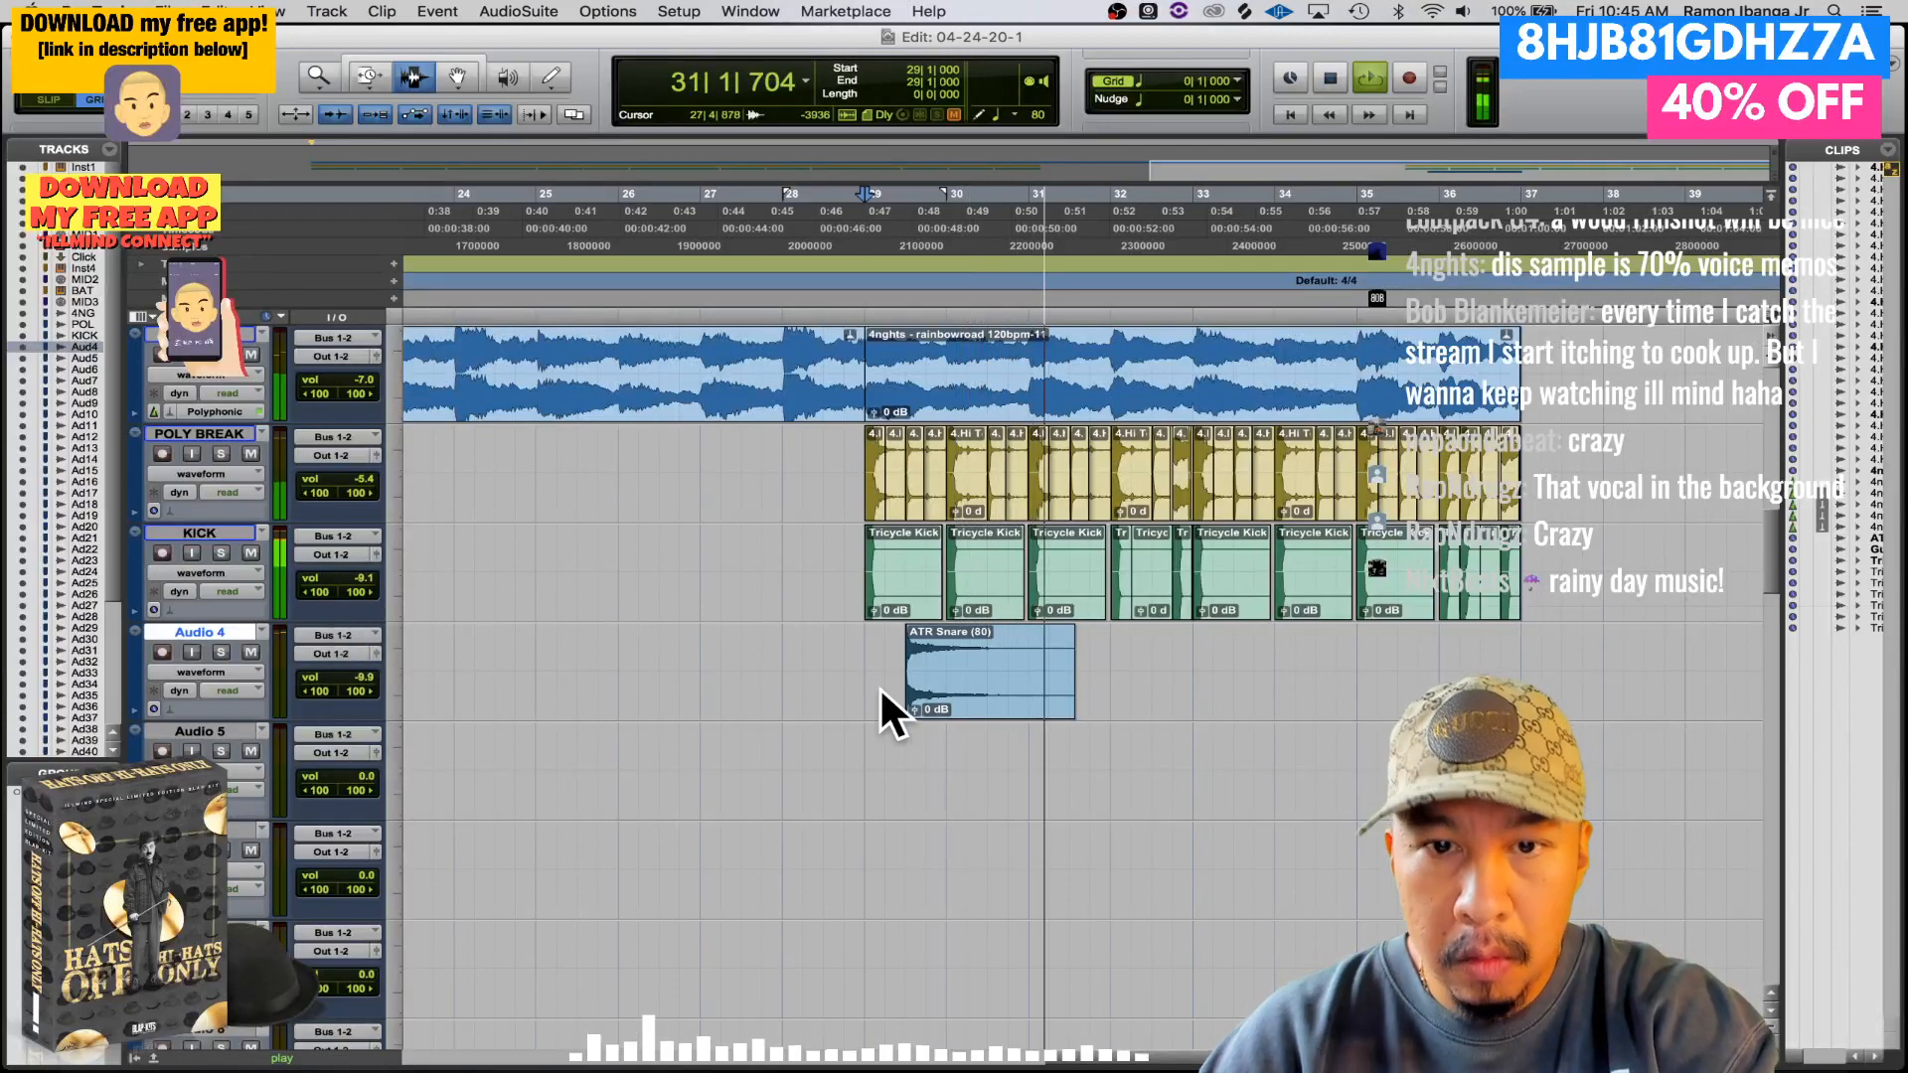
left_click_drag(867, 656, 1194, 674)
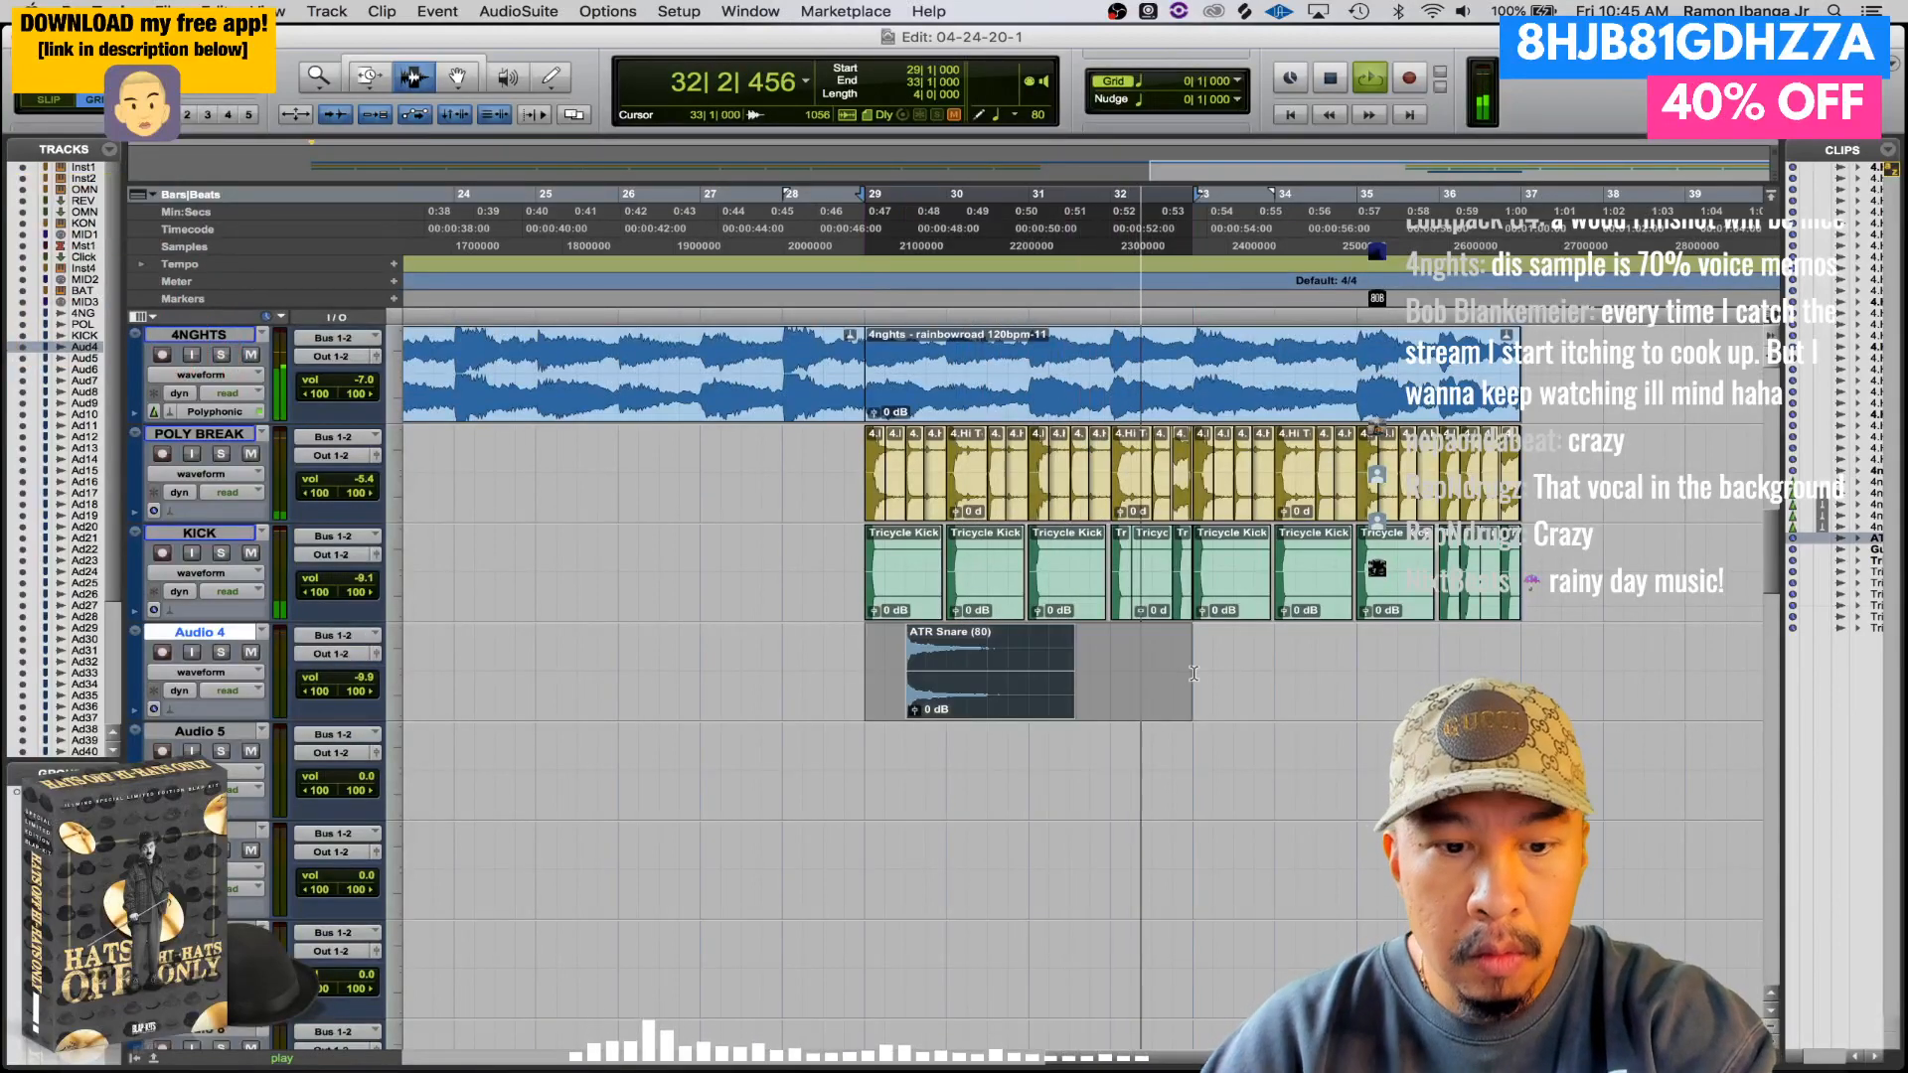
key("super+d")
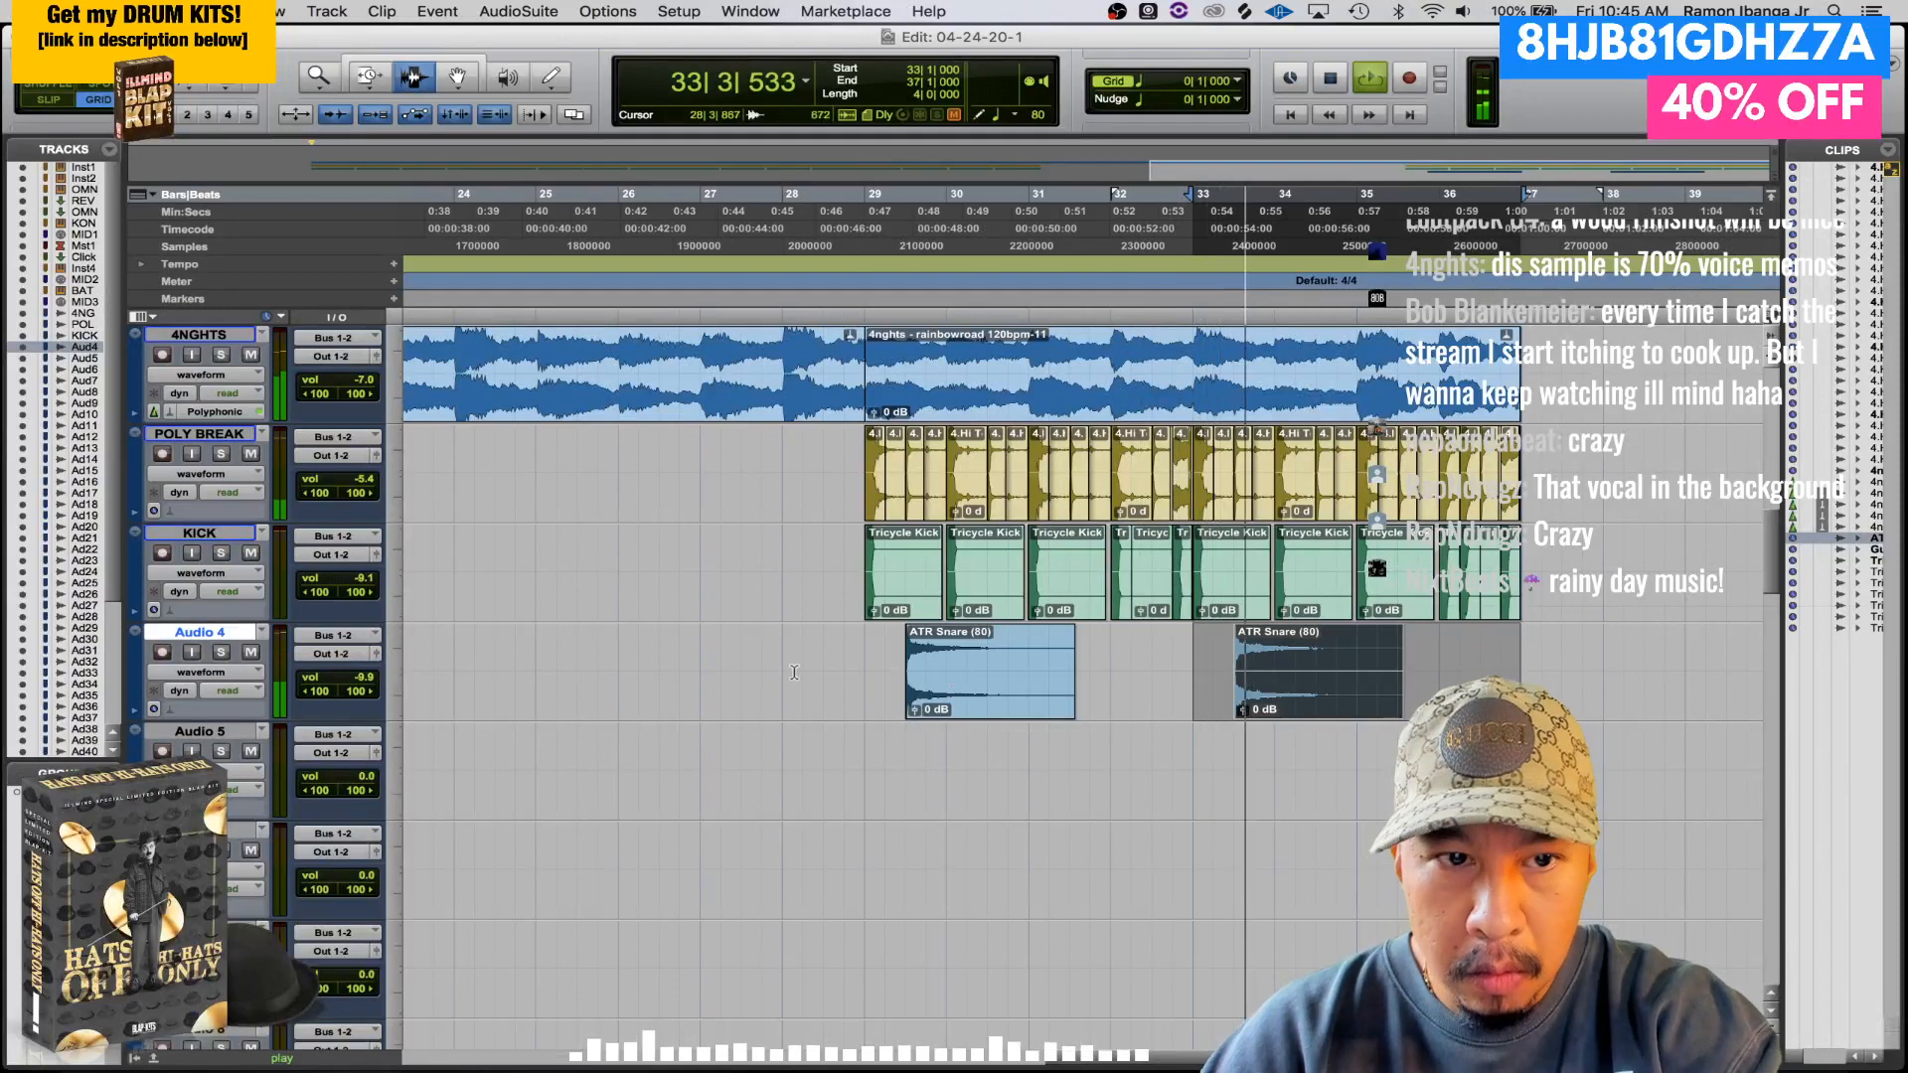
- Rename the Audio 4 track RIM VERB and set its volume to -11.9 dB
double_click(200, 632)
type("RIM VERB")
key("Return")
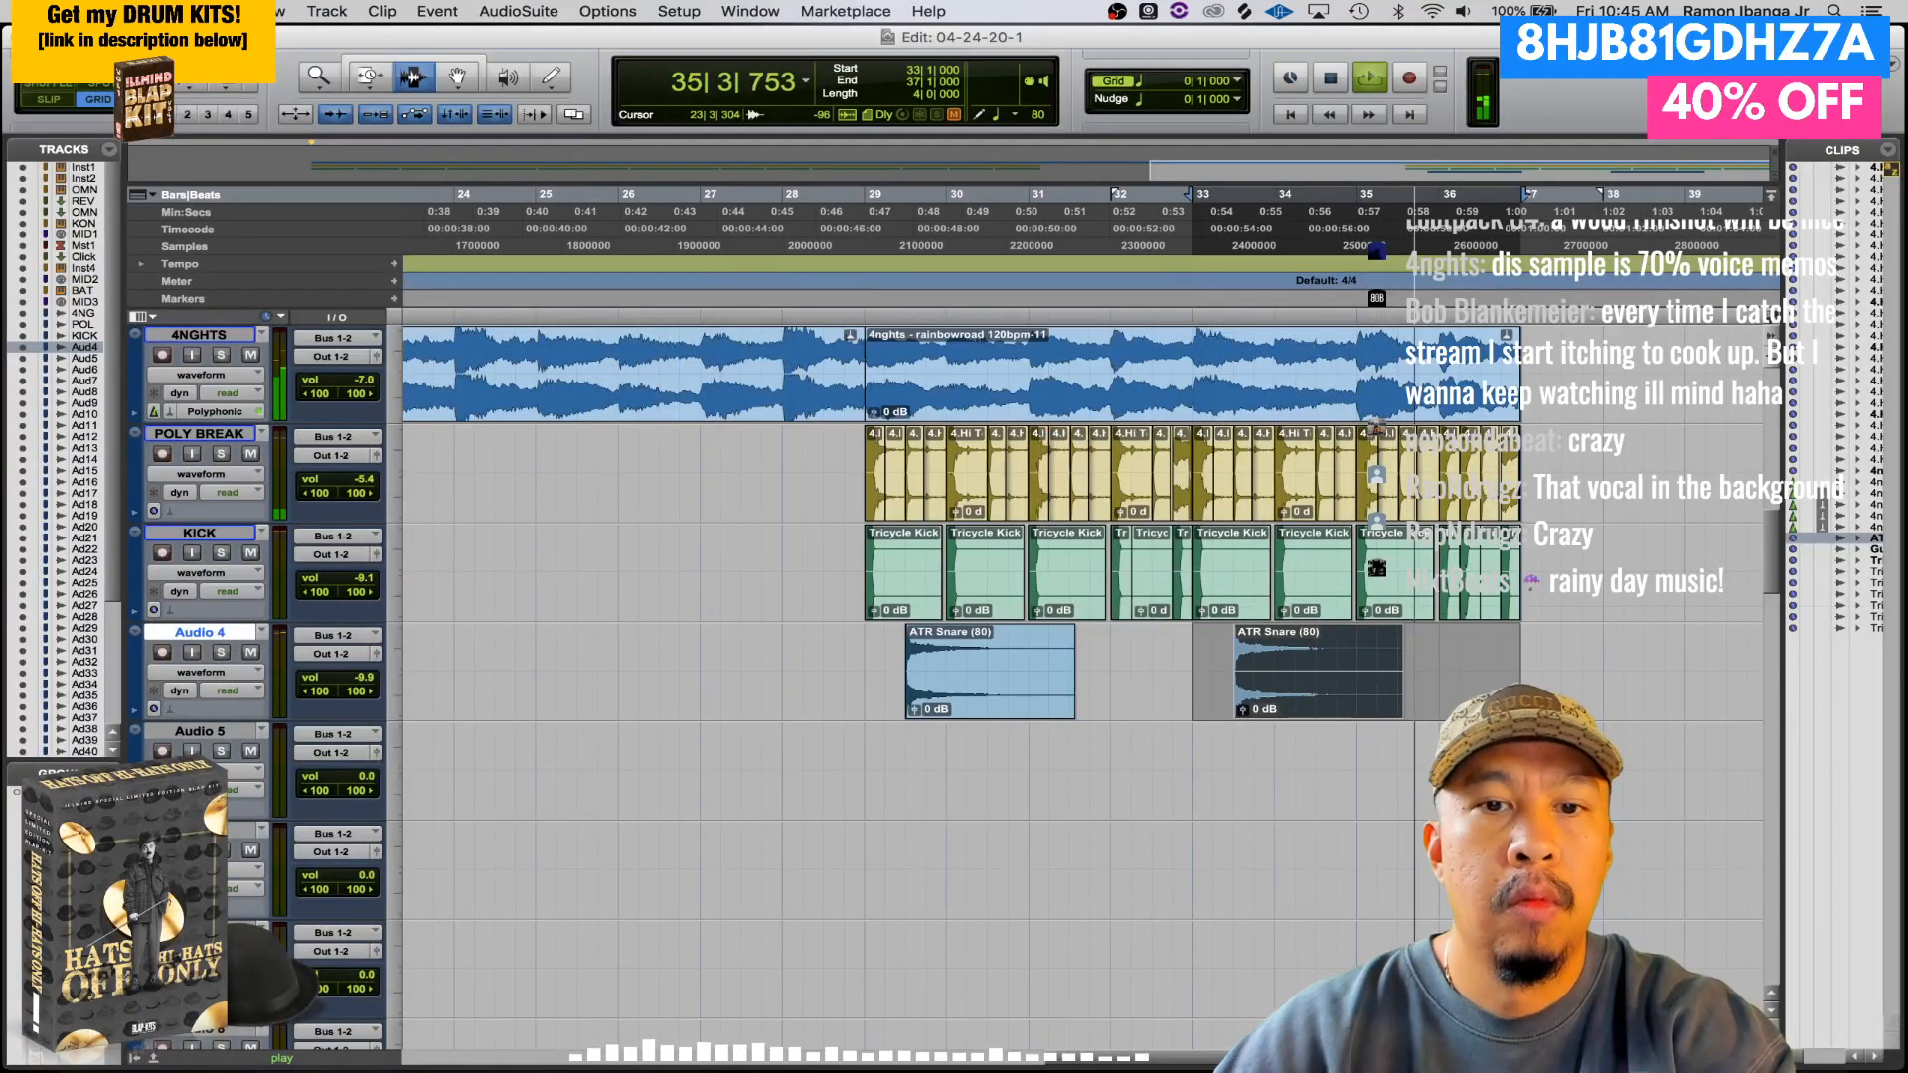
left_click_drag(341, 677, 341, 685)
- Copy bars 29 to 37 of the RIM VERB track, paste them at bar 21 and play from beat 3 of bar 20
key("super+bracketleft")
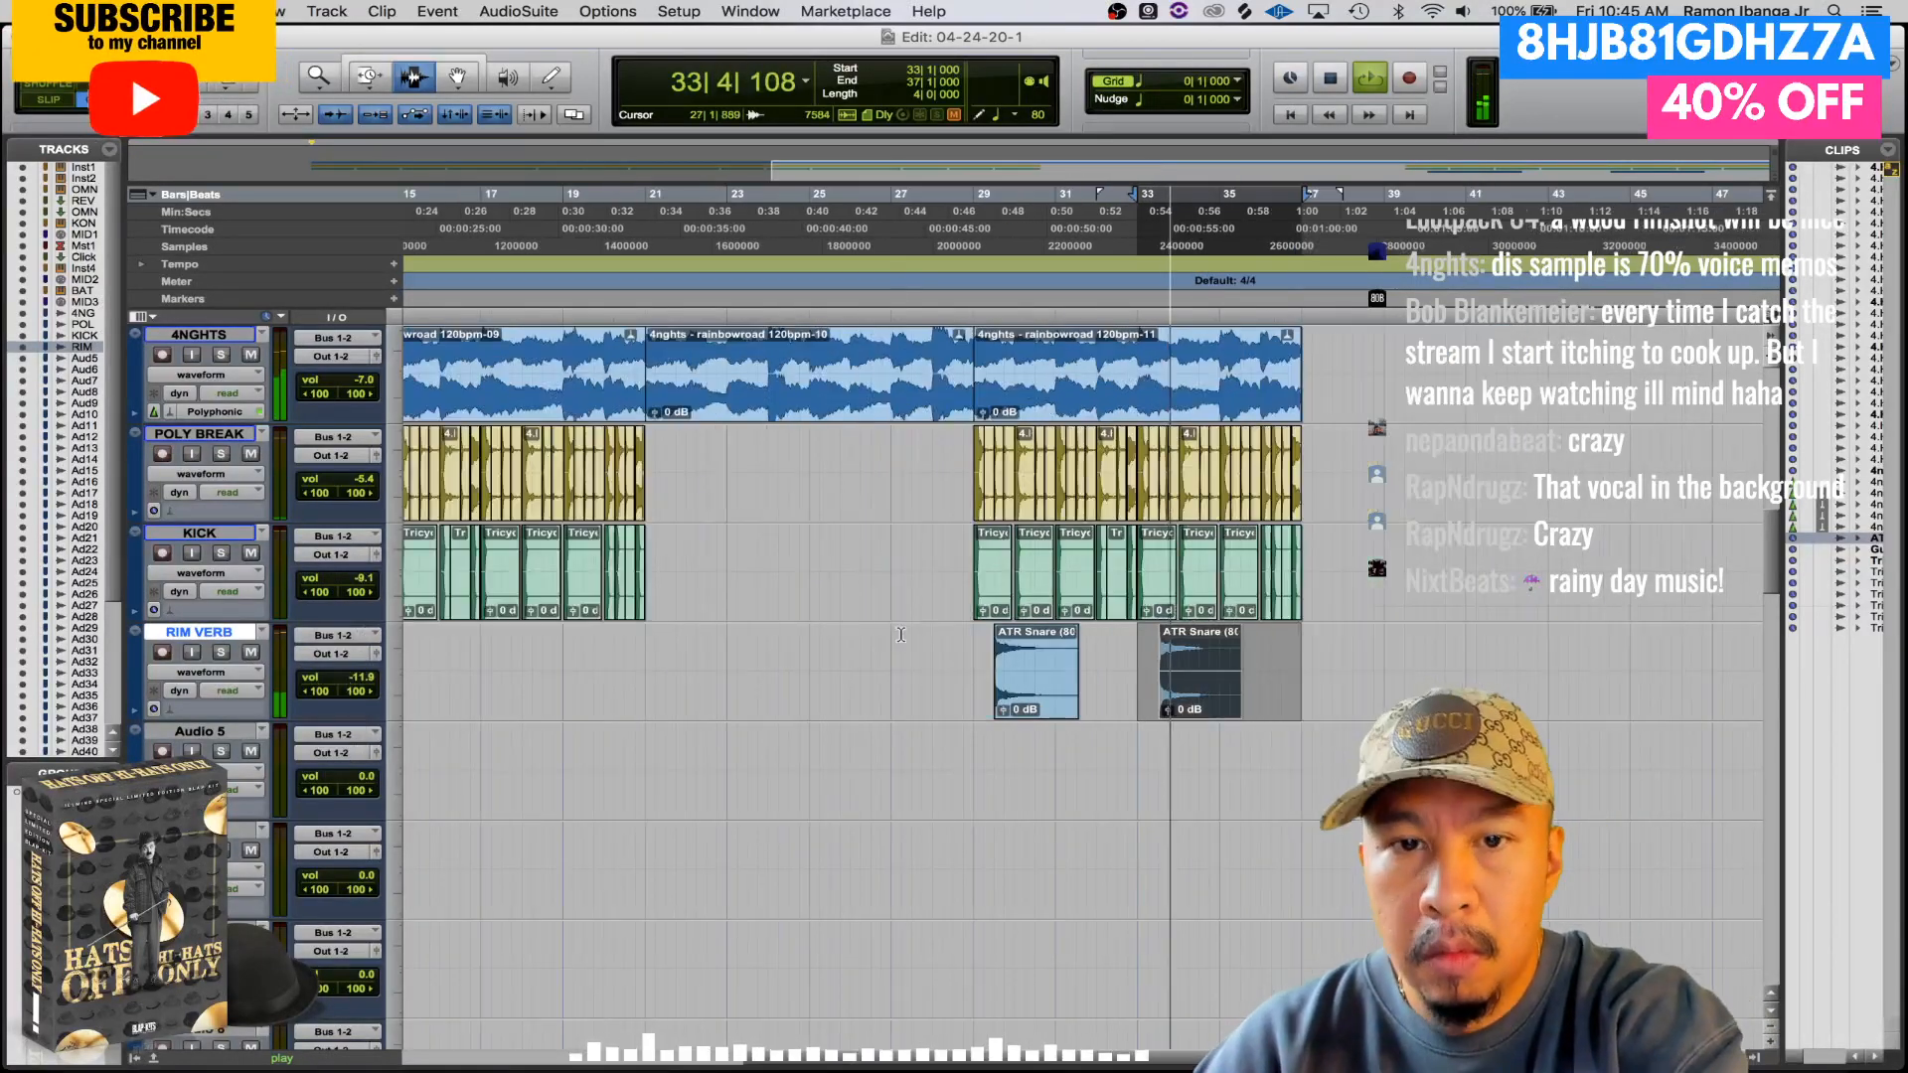
left_click(644, 651)
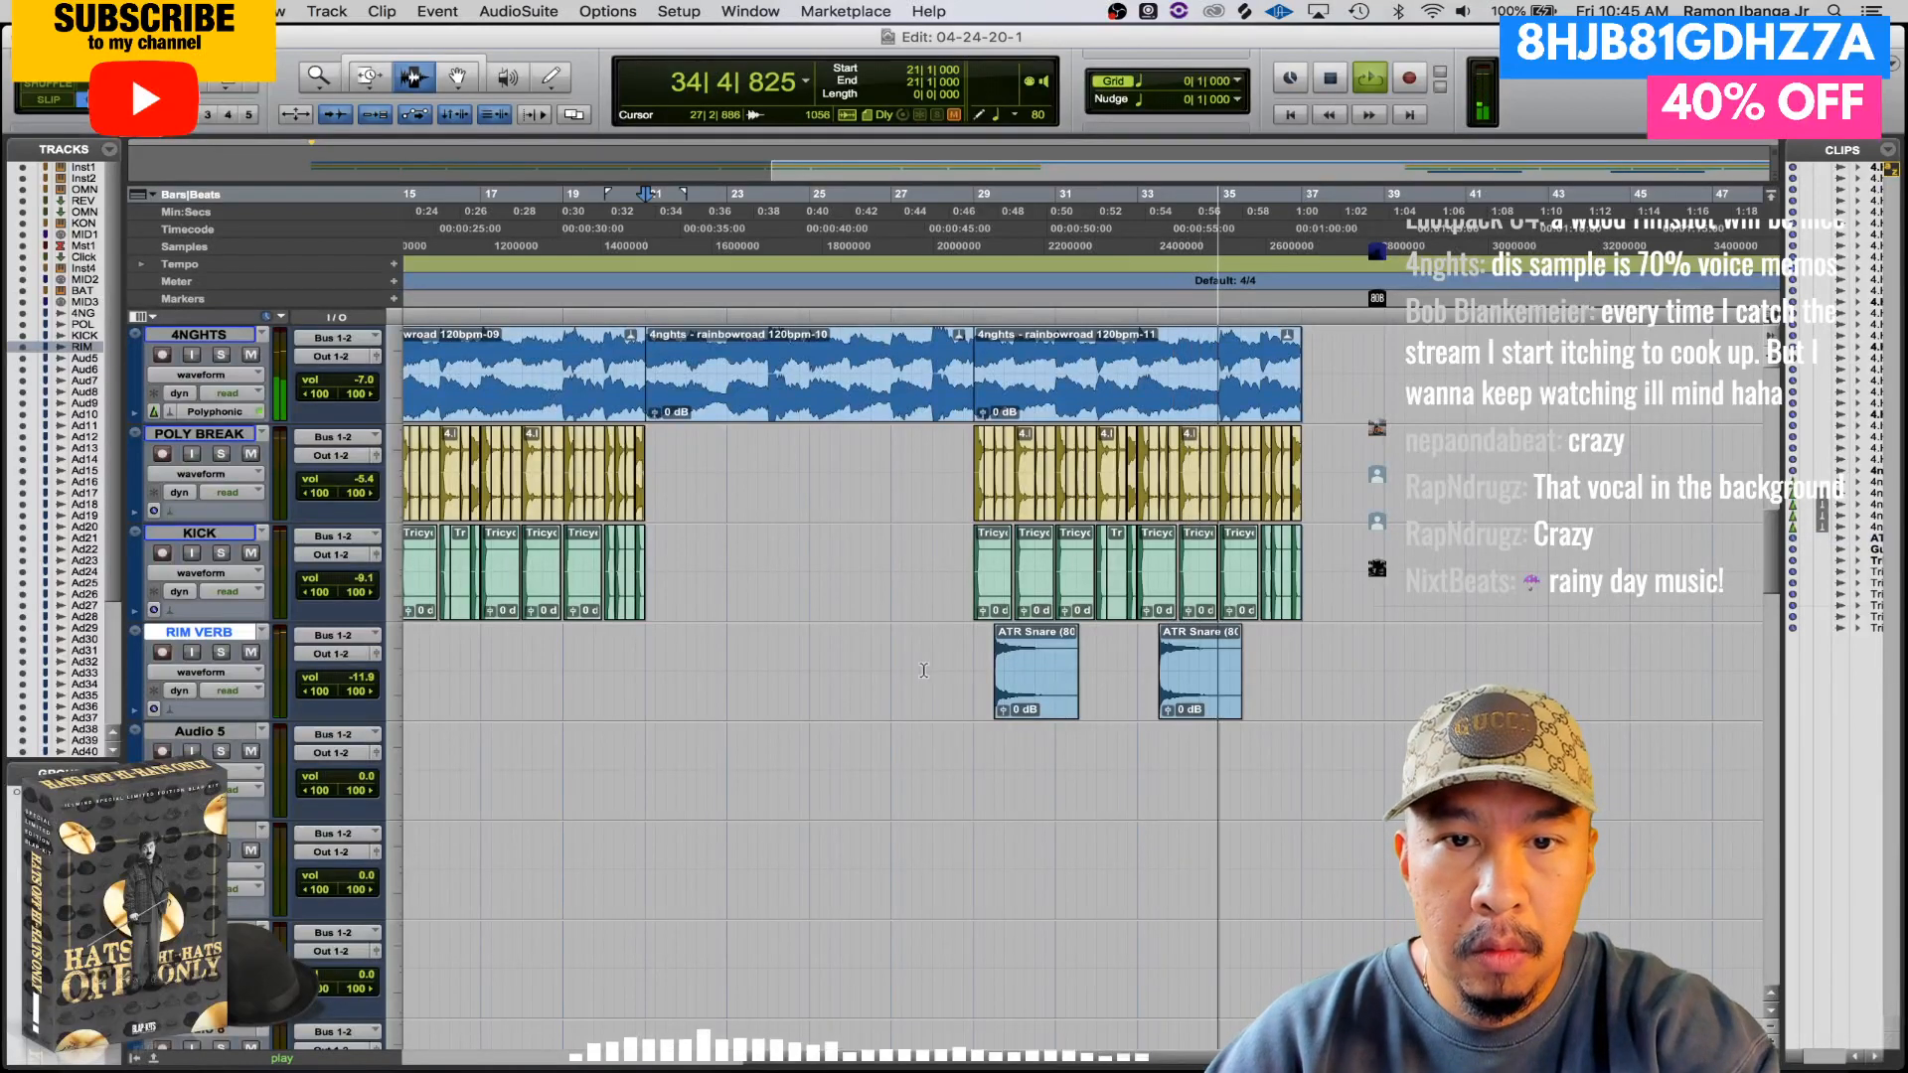
left_click_drag(969, 671, 1302, 691)
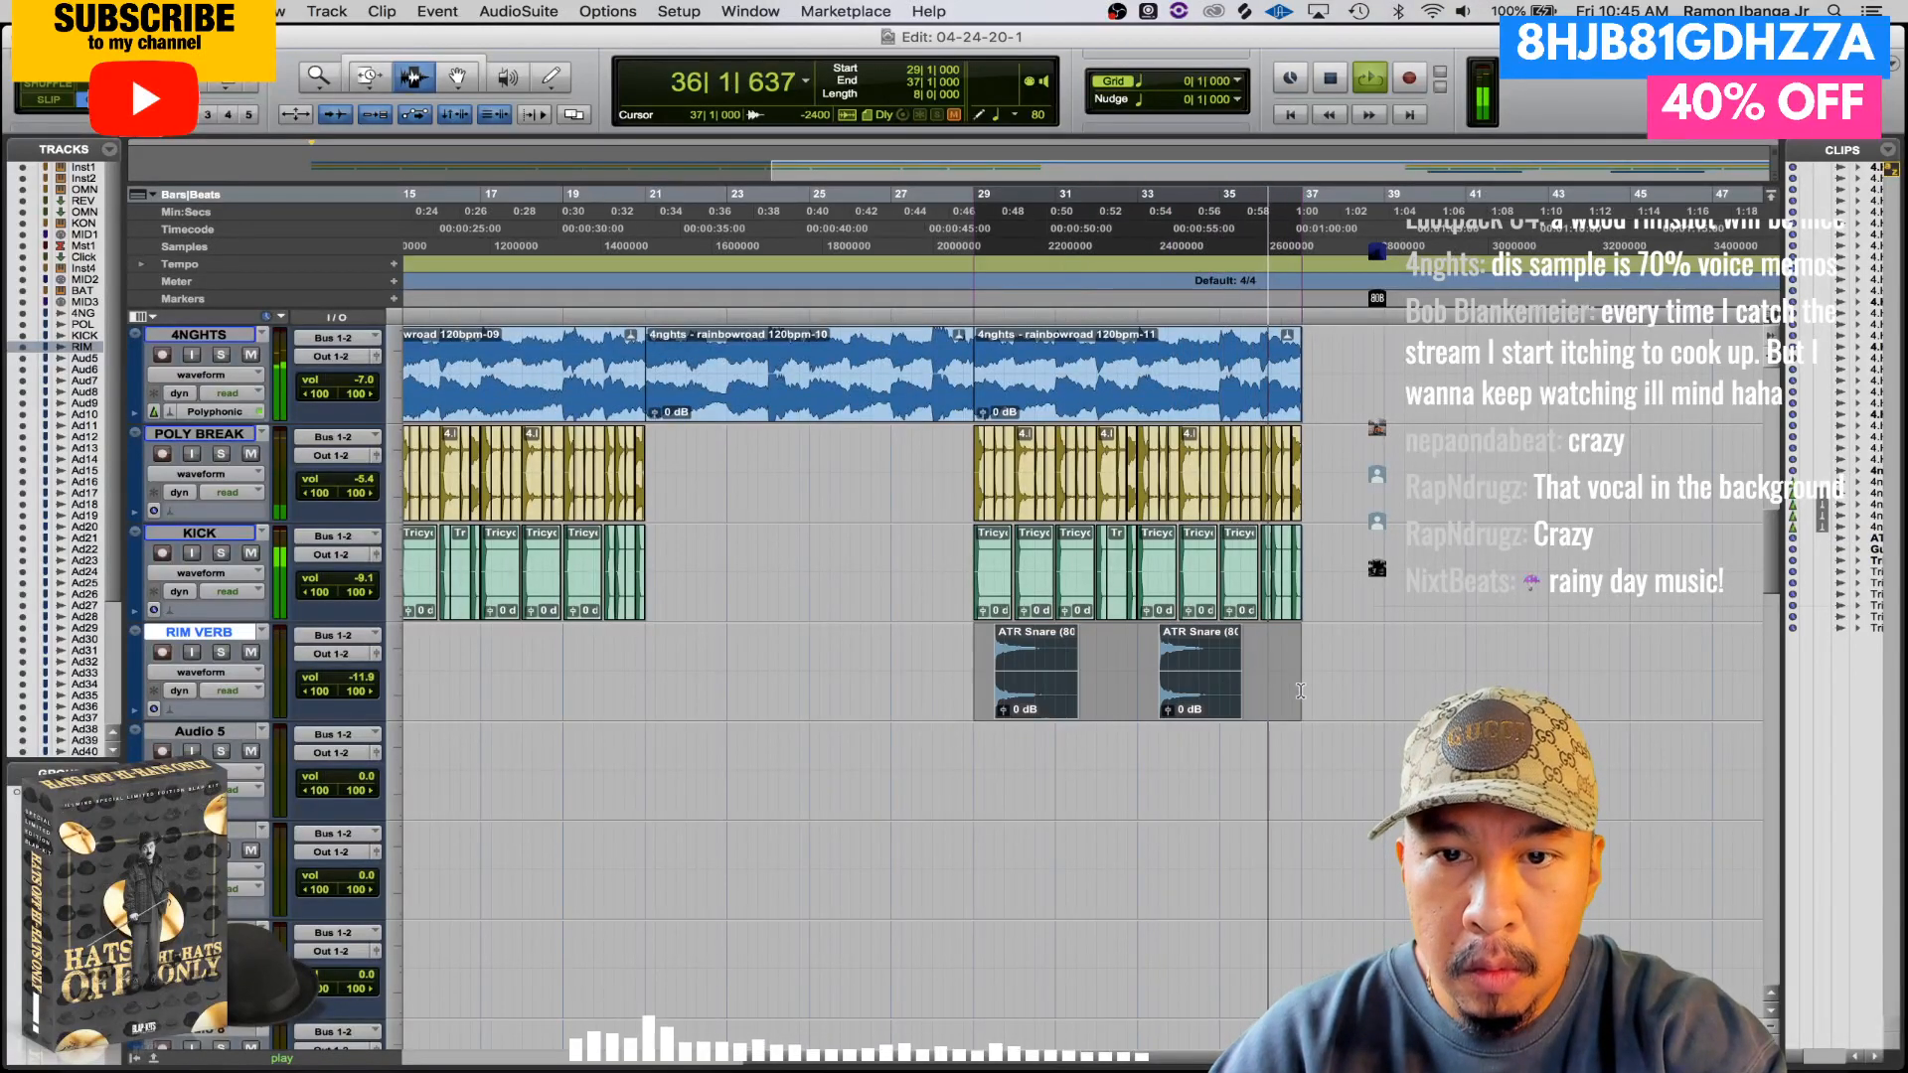
key("space")
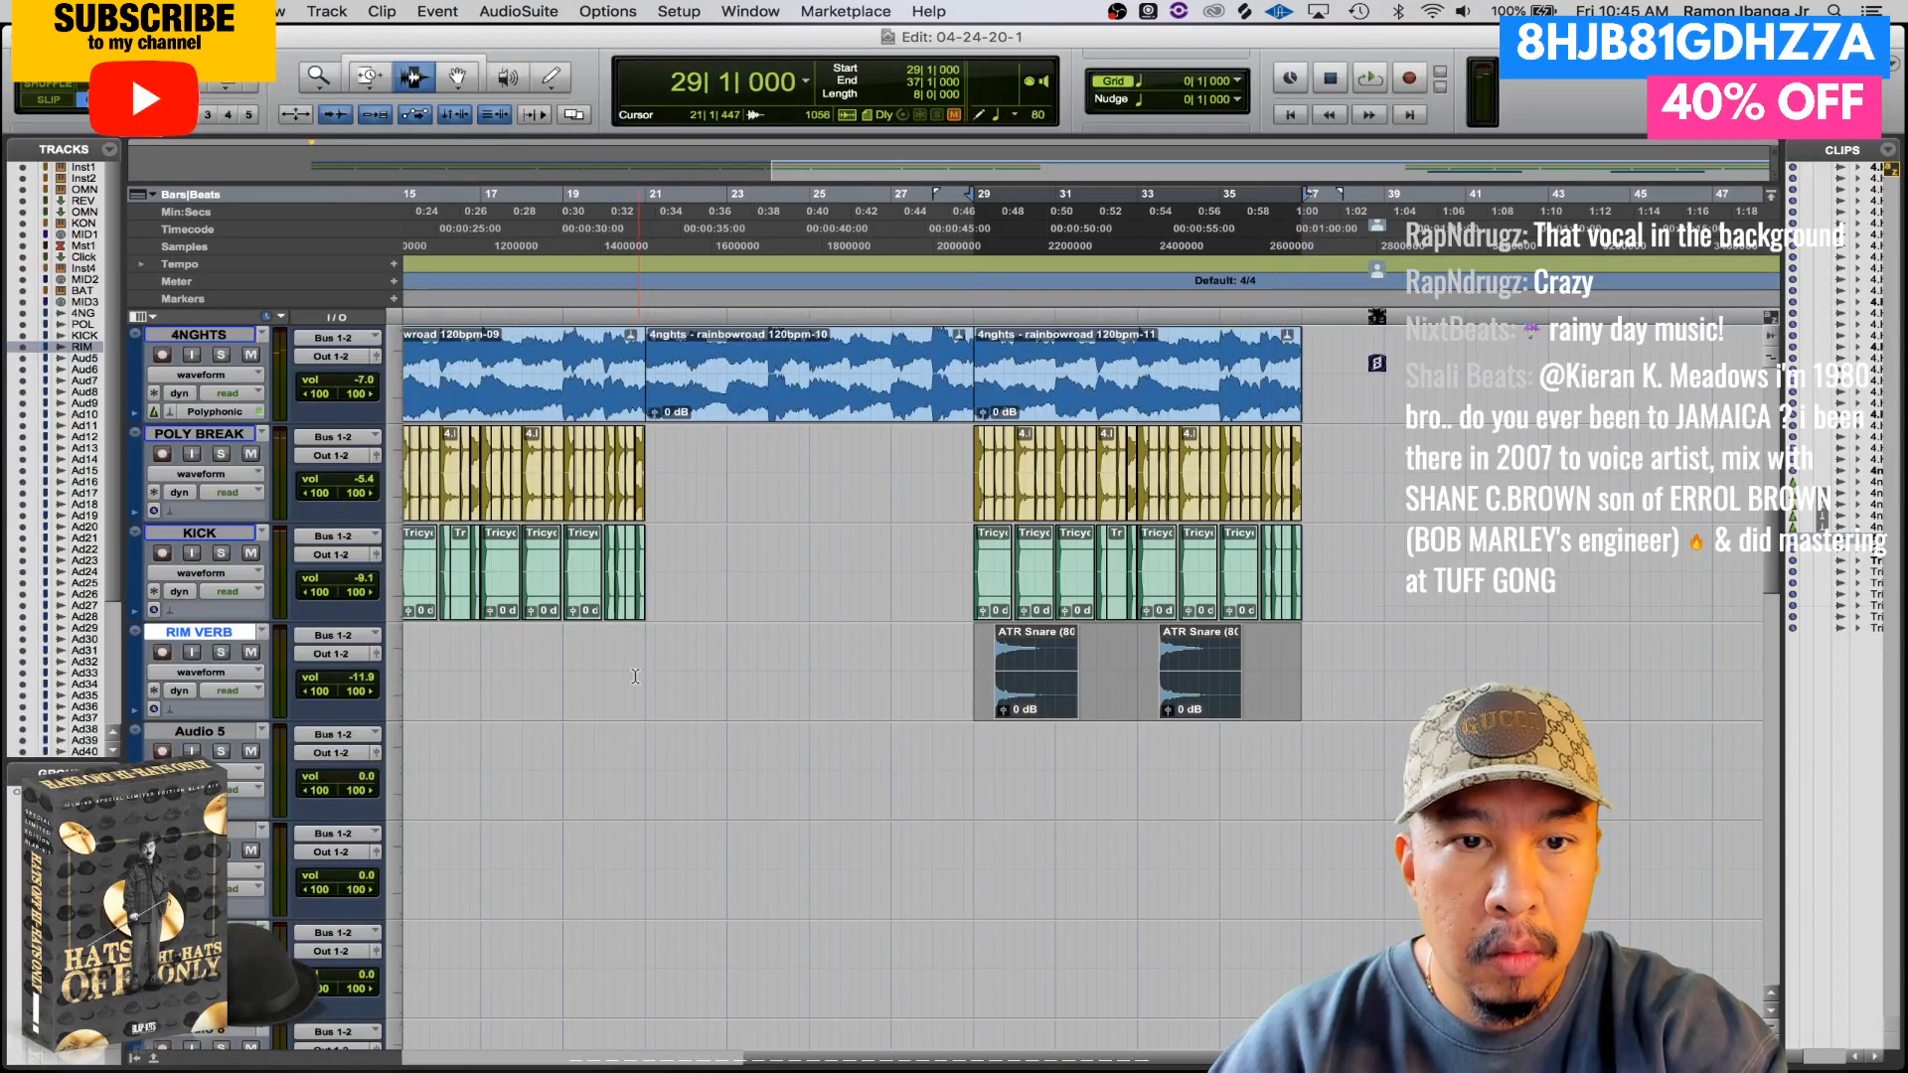
left_click(644, 671)
key("super+v")
key("space")
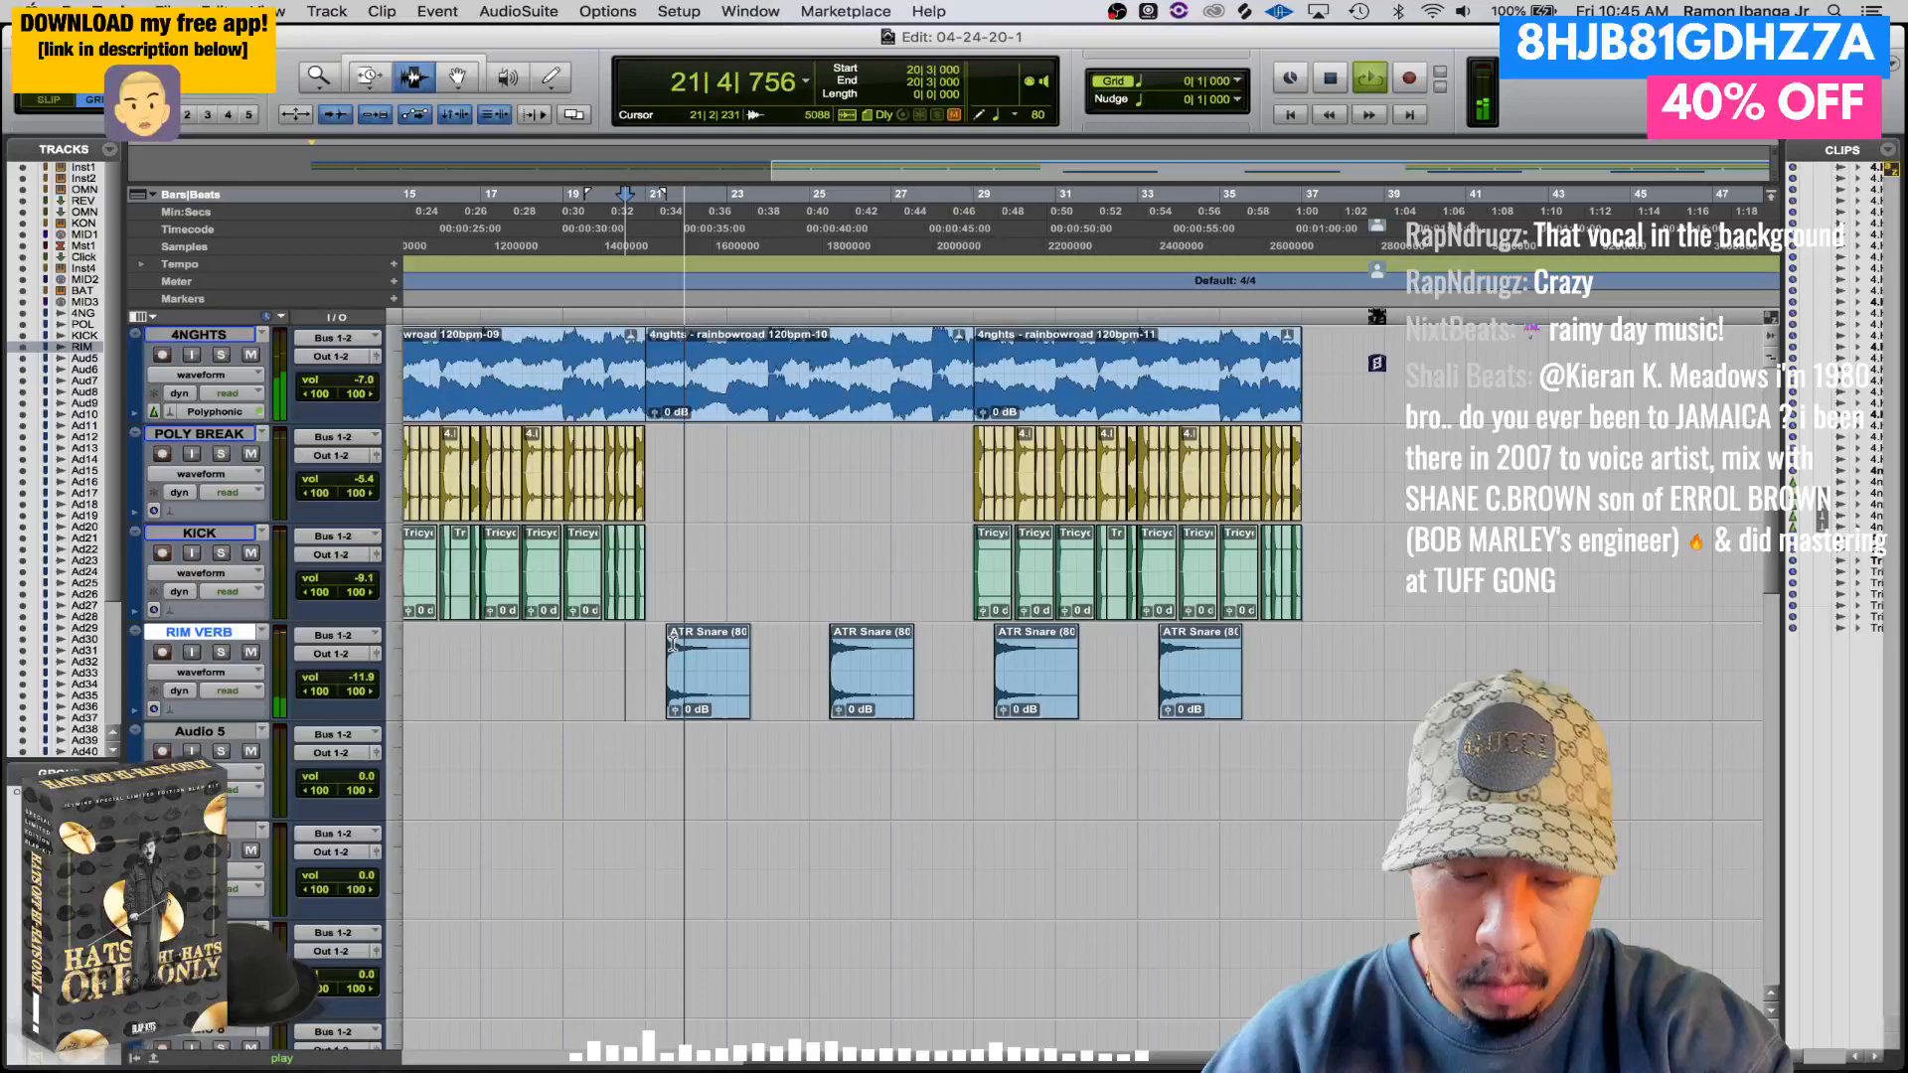
- Play the arrangement from the start of the 4NGHTS clip at bar 13
scroll(685, 641, "left", 2)
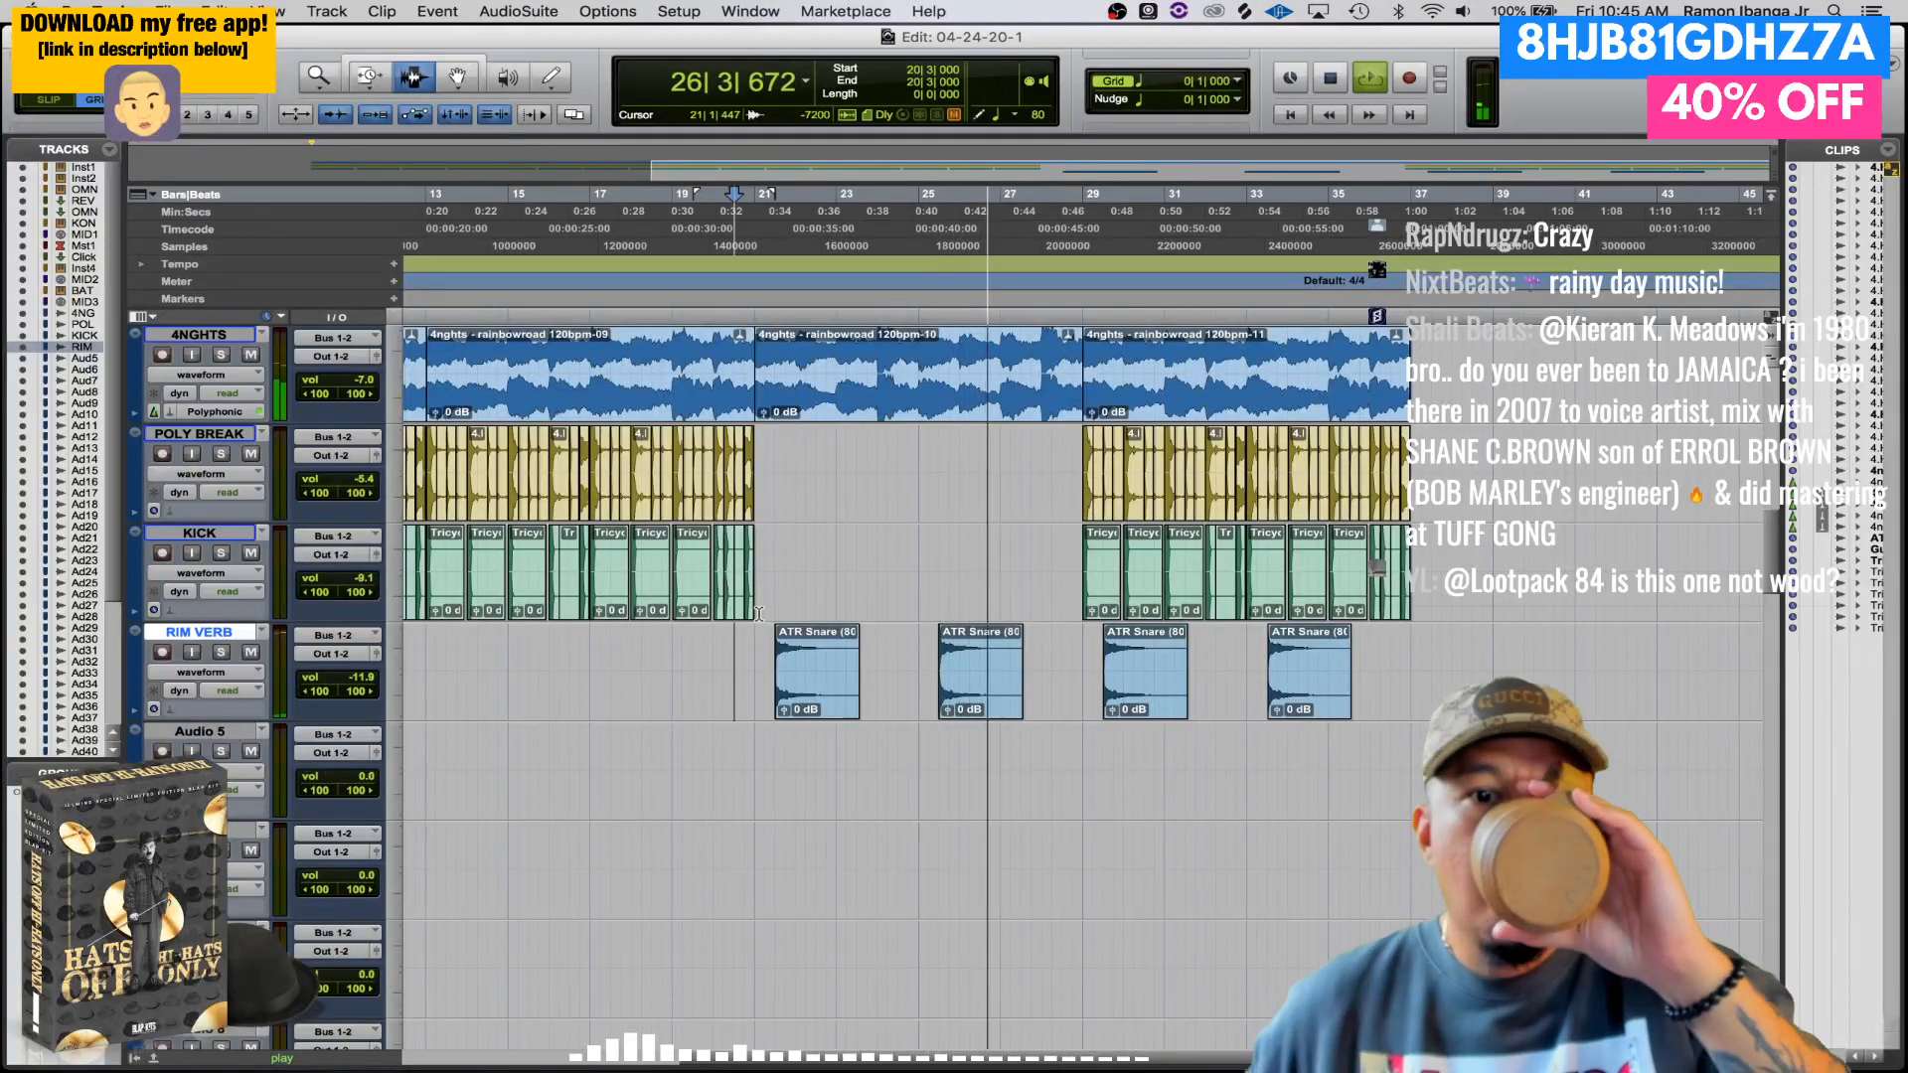
key("super+bracketleft")
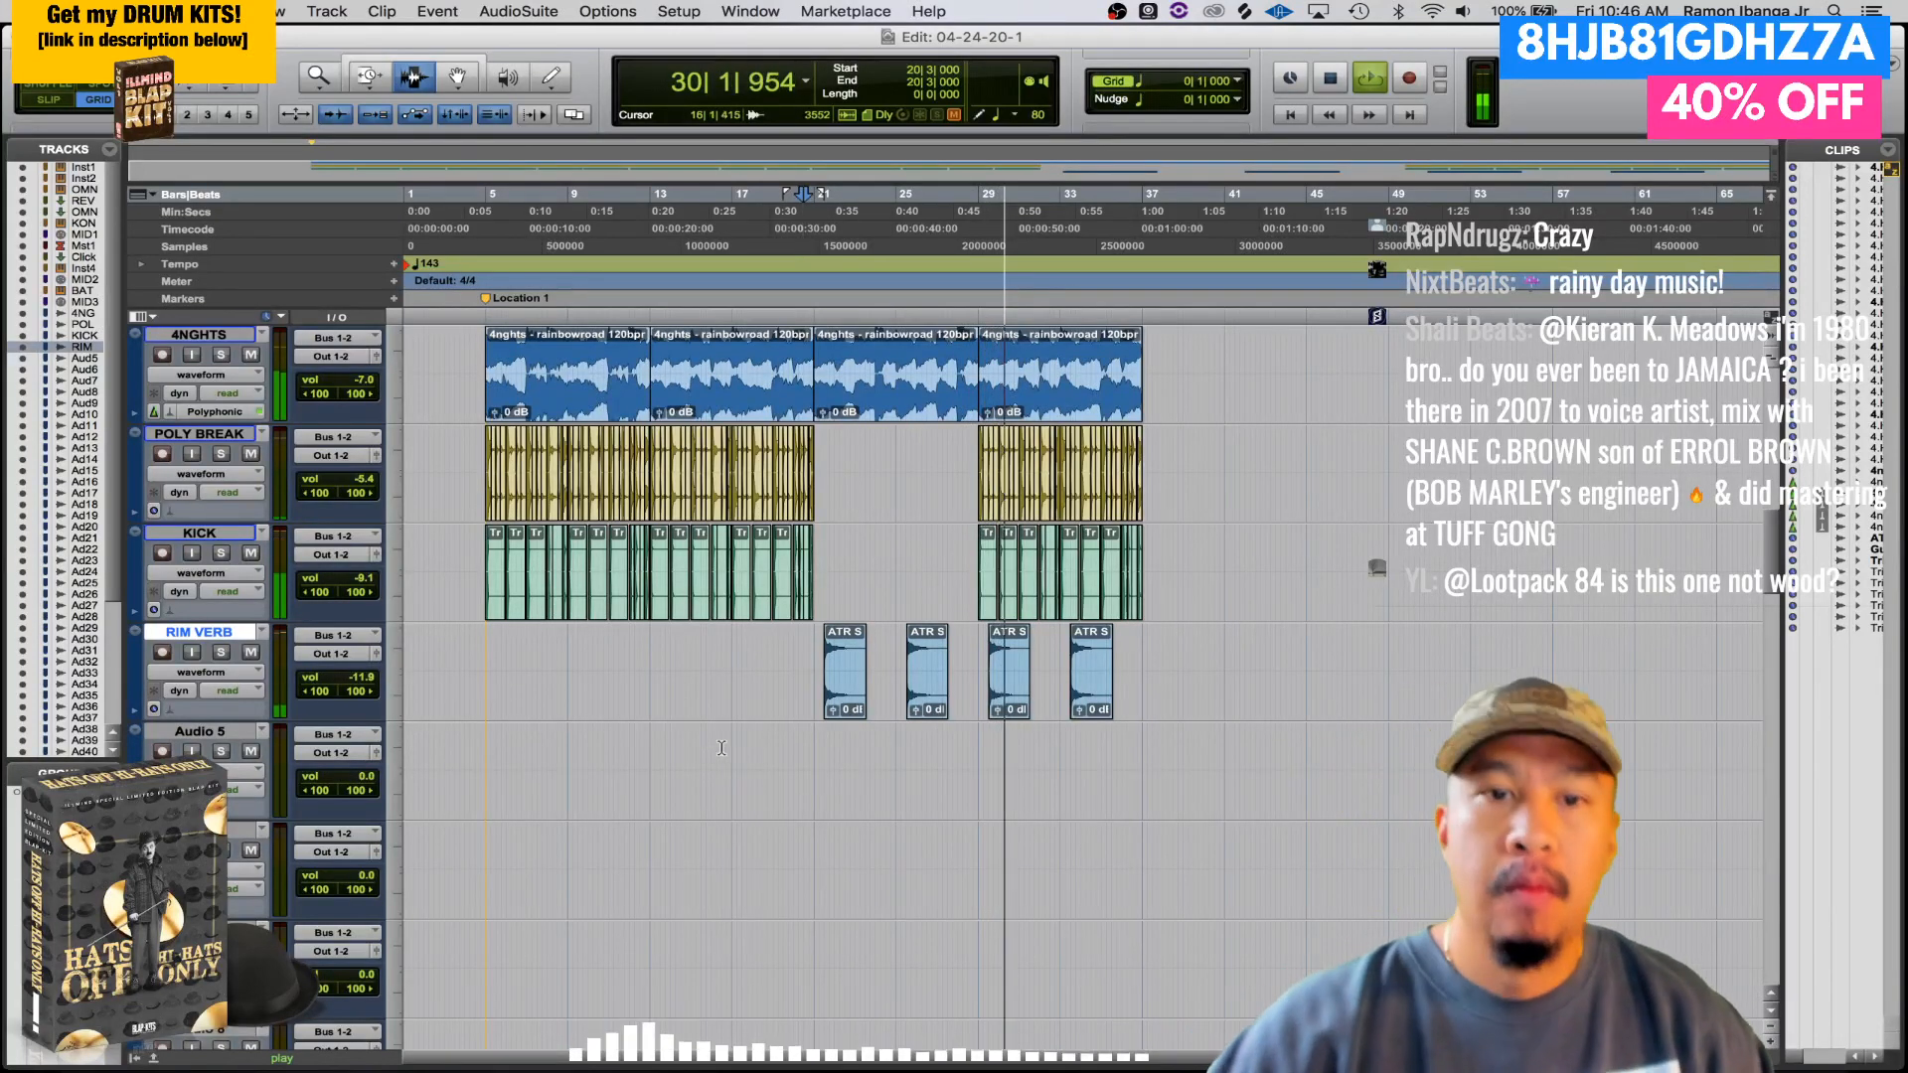
scroll(716, 696, "up", 2)
double_click(732, 474)
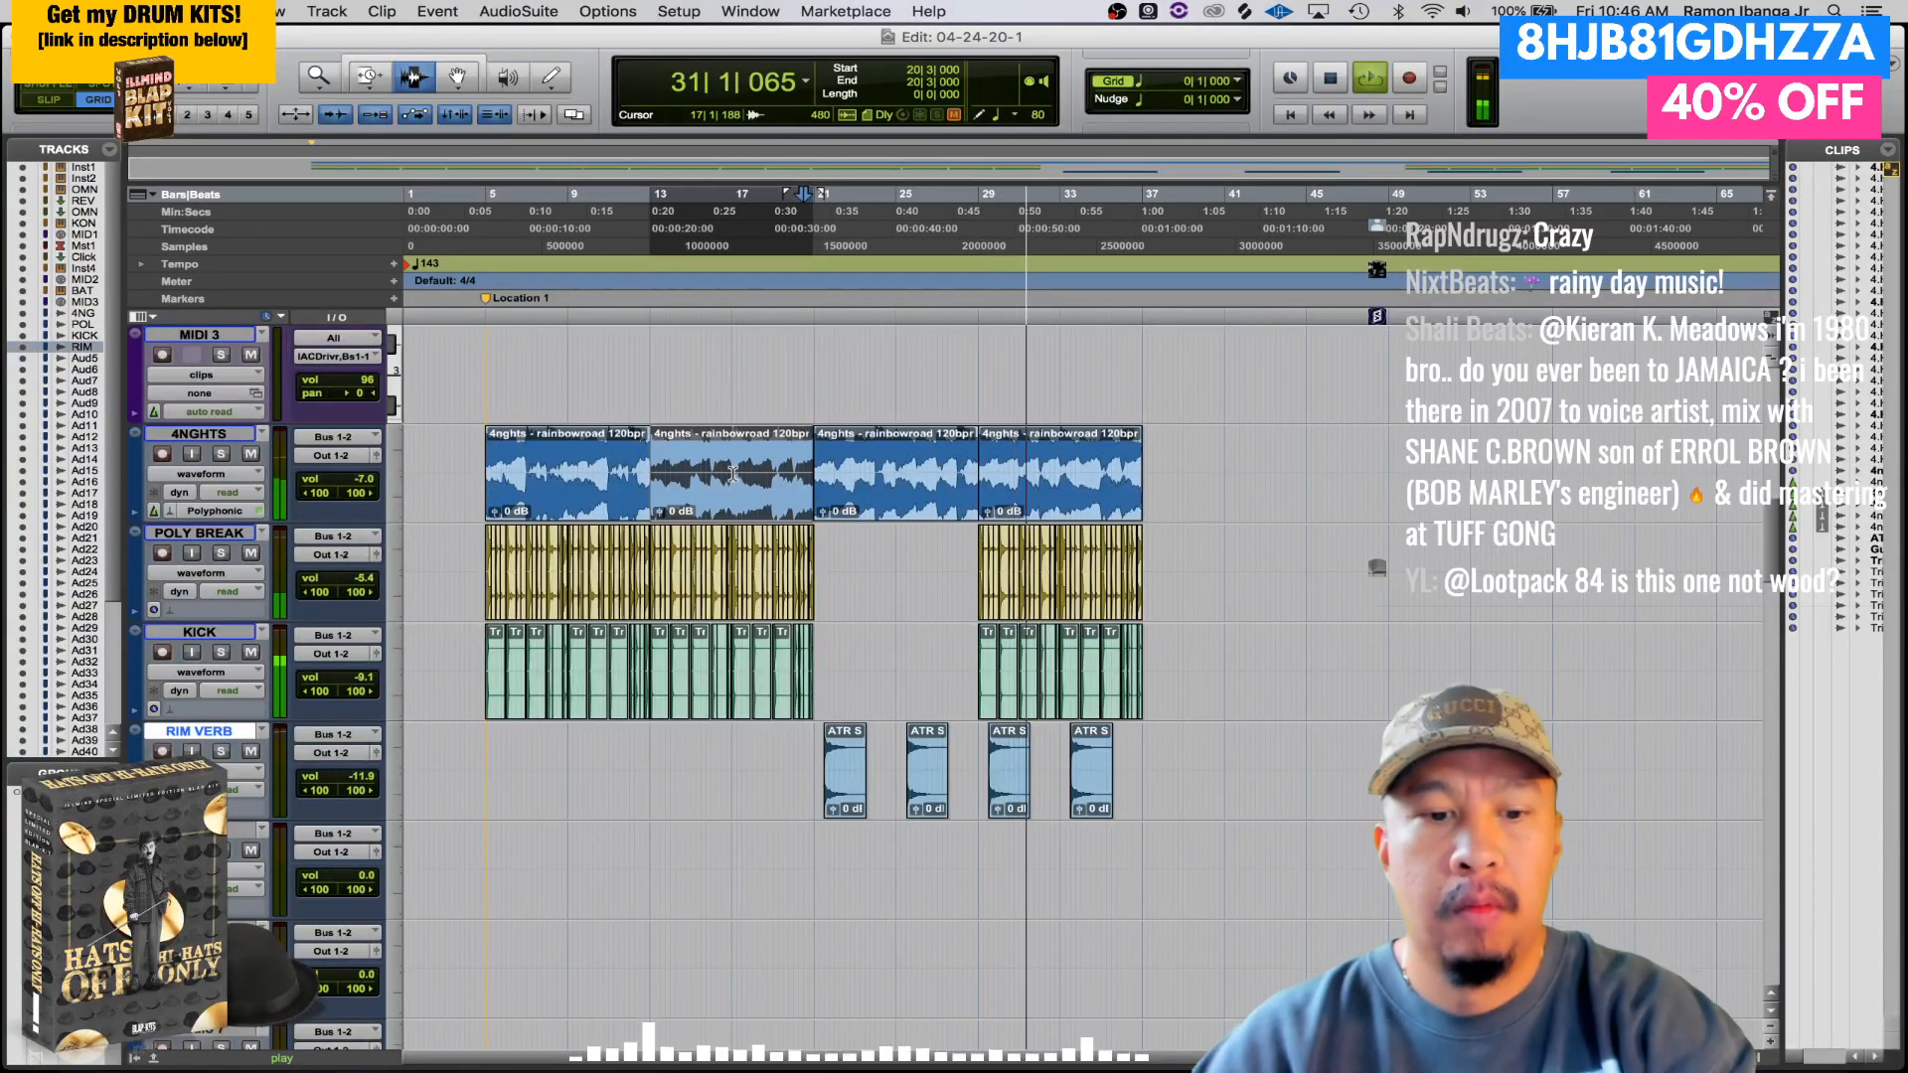
key("space")
- Move the Inst 1 track in the mixer to sit directly after the RIM VERB track
key("super+equal")
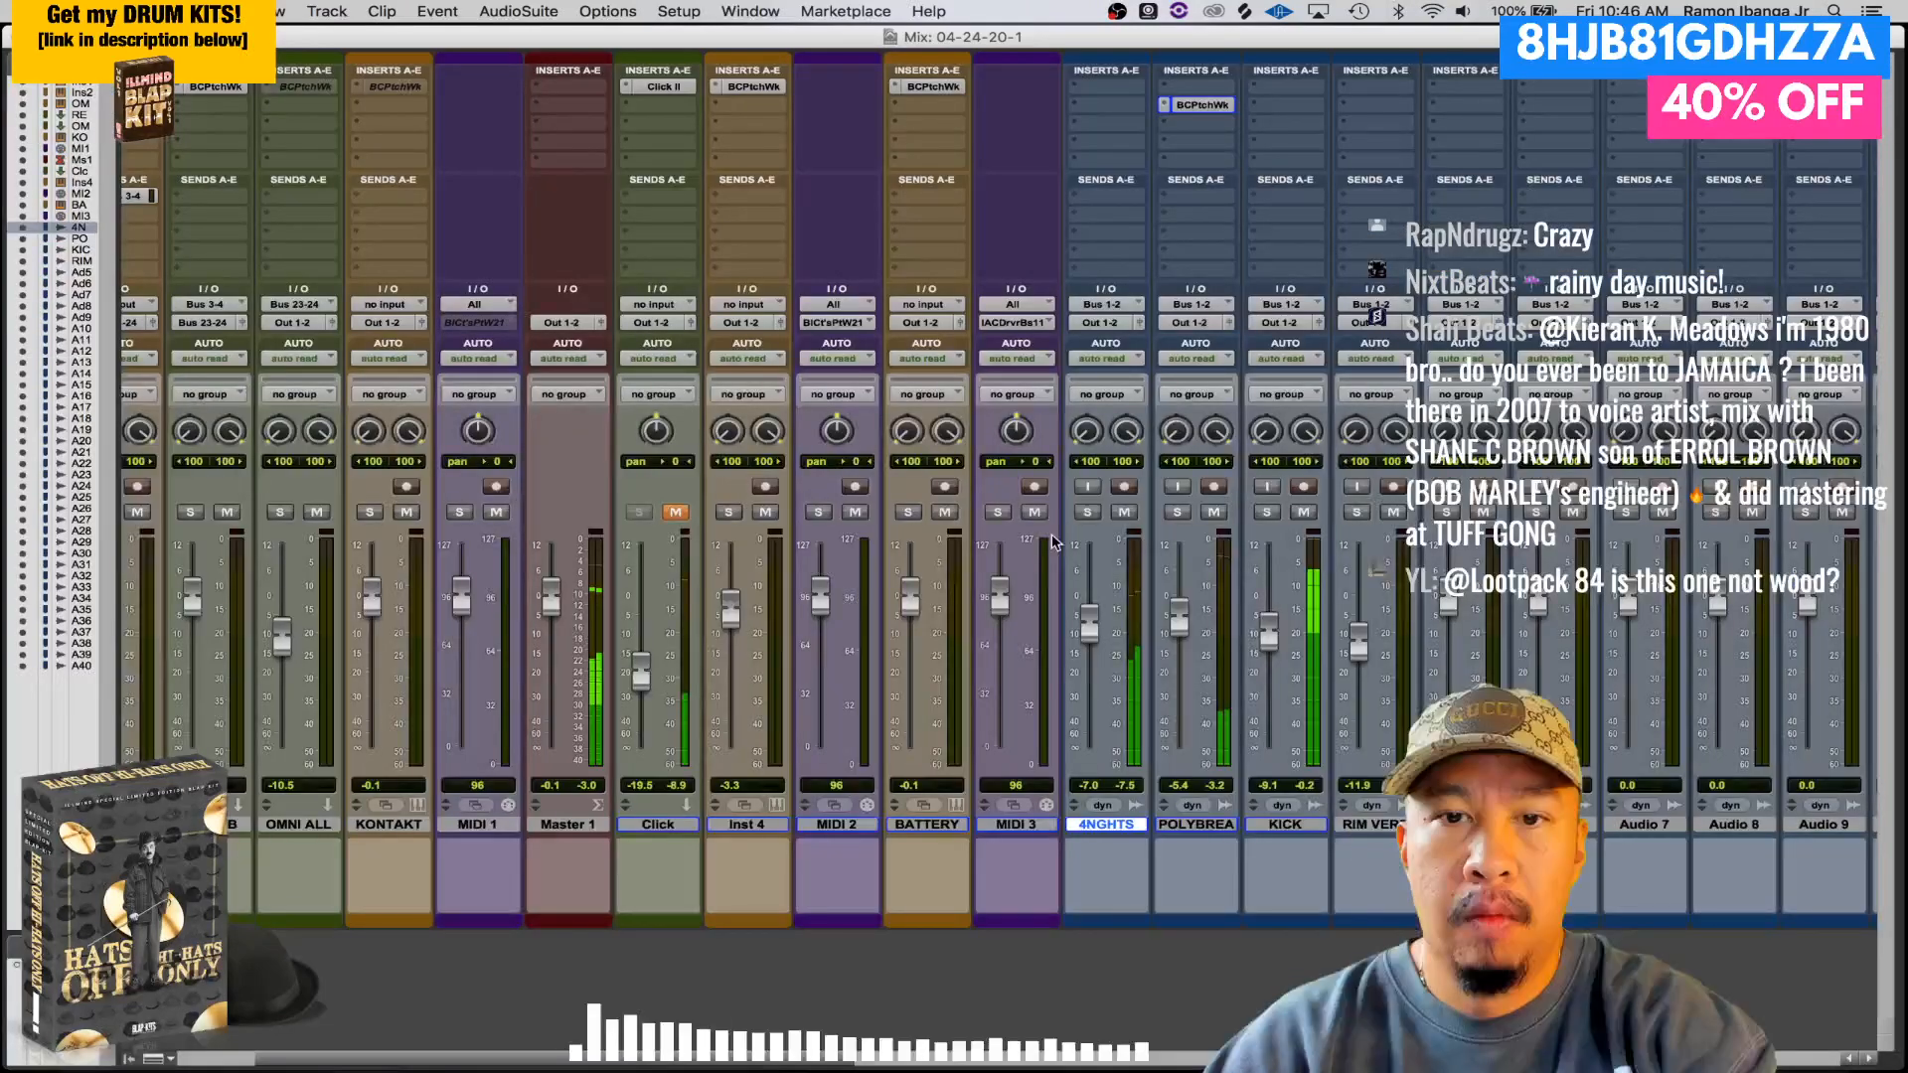
scroll(433, 782, "left", 5)
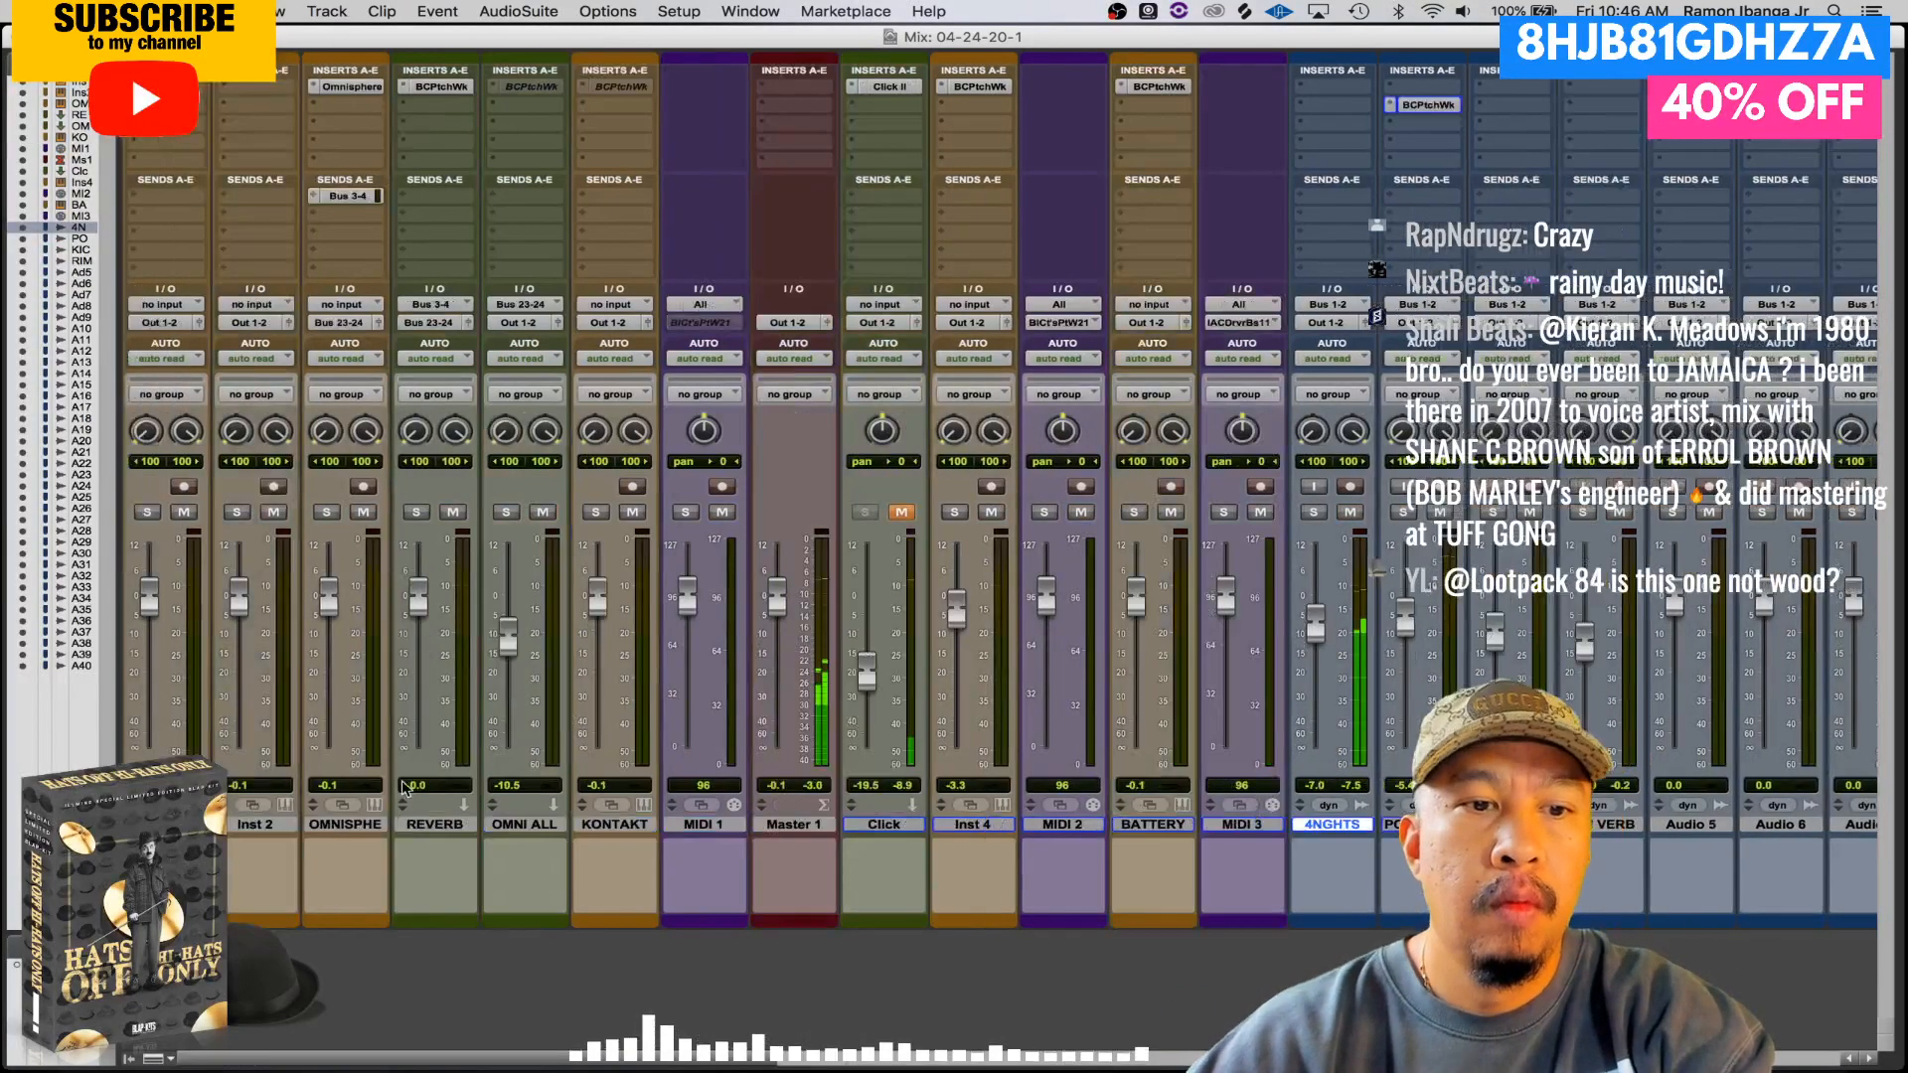
left_click_drag(648, 806, 1650, 781)
scroll(1341, 644, "right", 5)
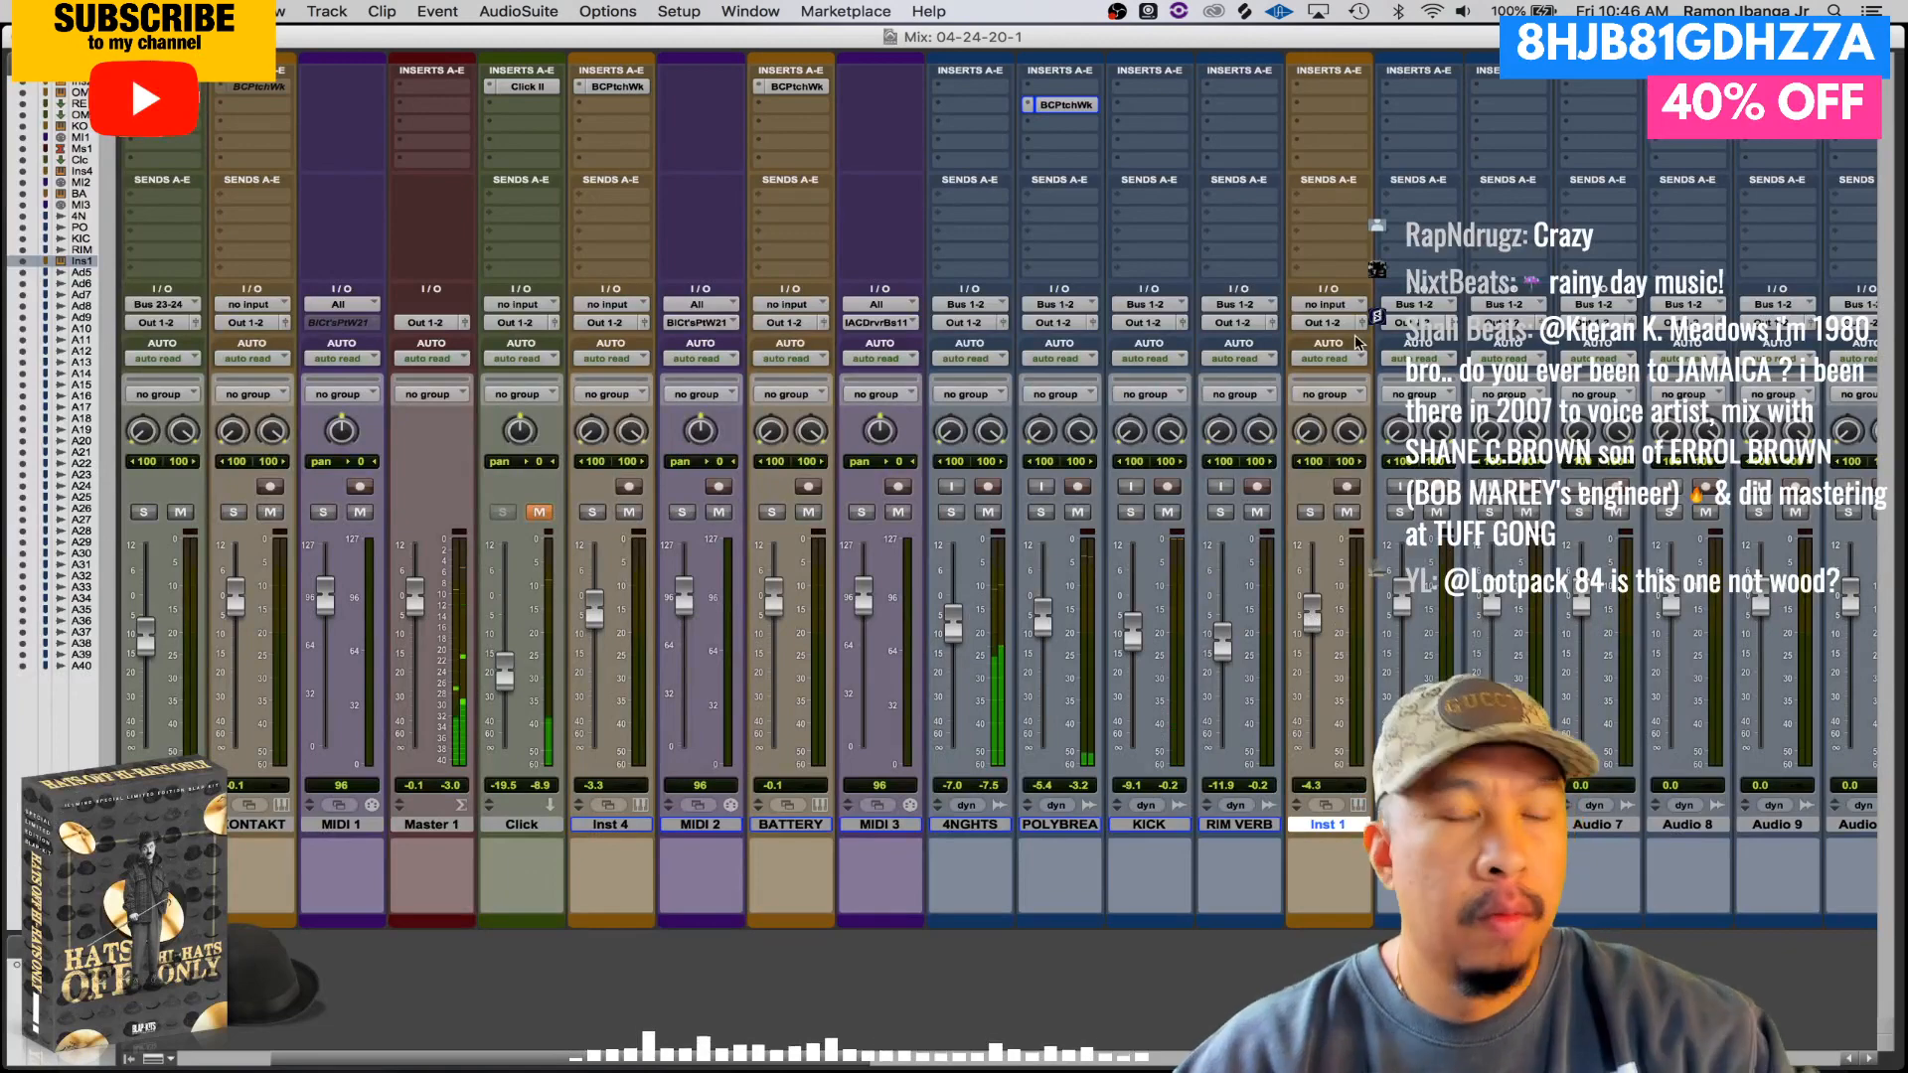
- Insert the Kontakt 5-AAX (stereo) instrument on the Inst 1 track
left_click(1330, 87)
mouse_move(1354, 135)
mouse_move(1573, 306)
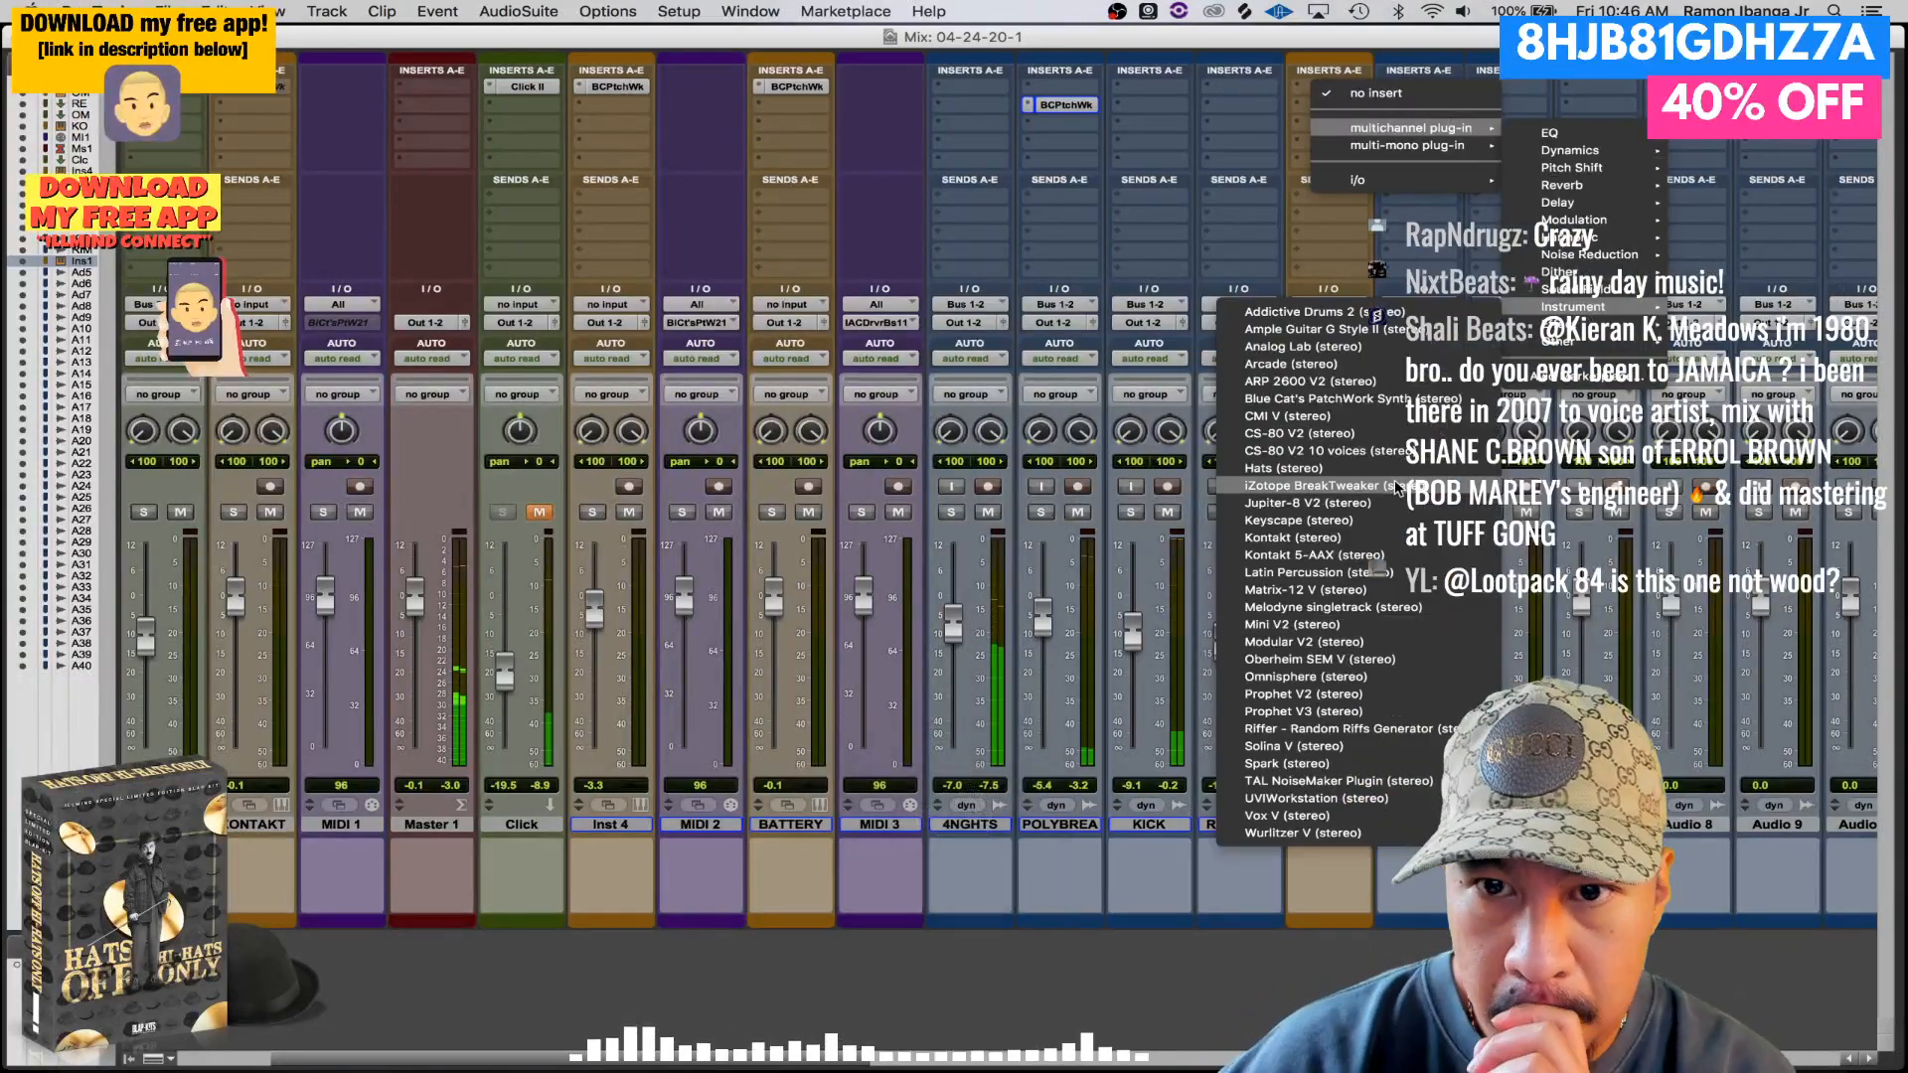
left_click(1376, 556)
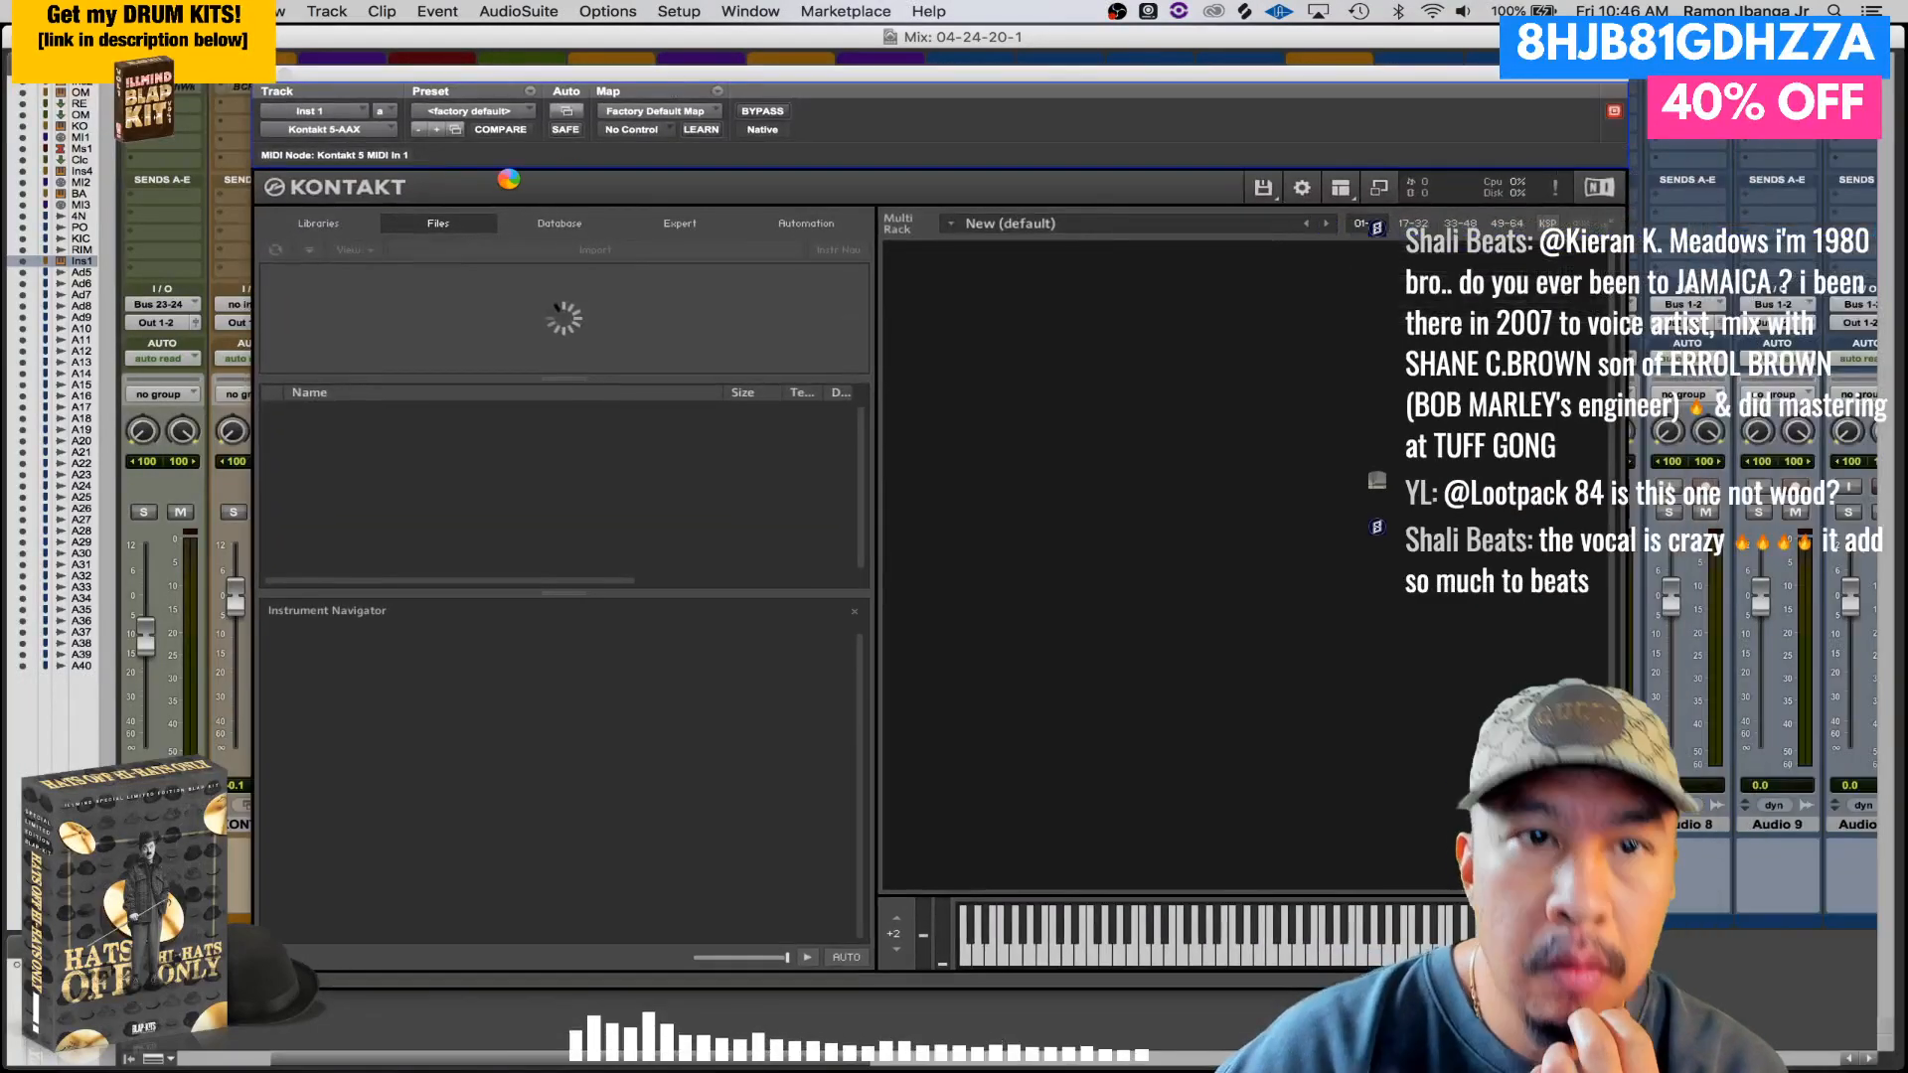
- Load the 808 MAIN preset in Kontakt and set the Lex Style 808 portamento mode to Off
left_click(471, 111)
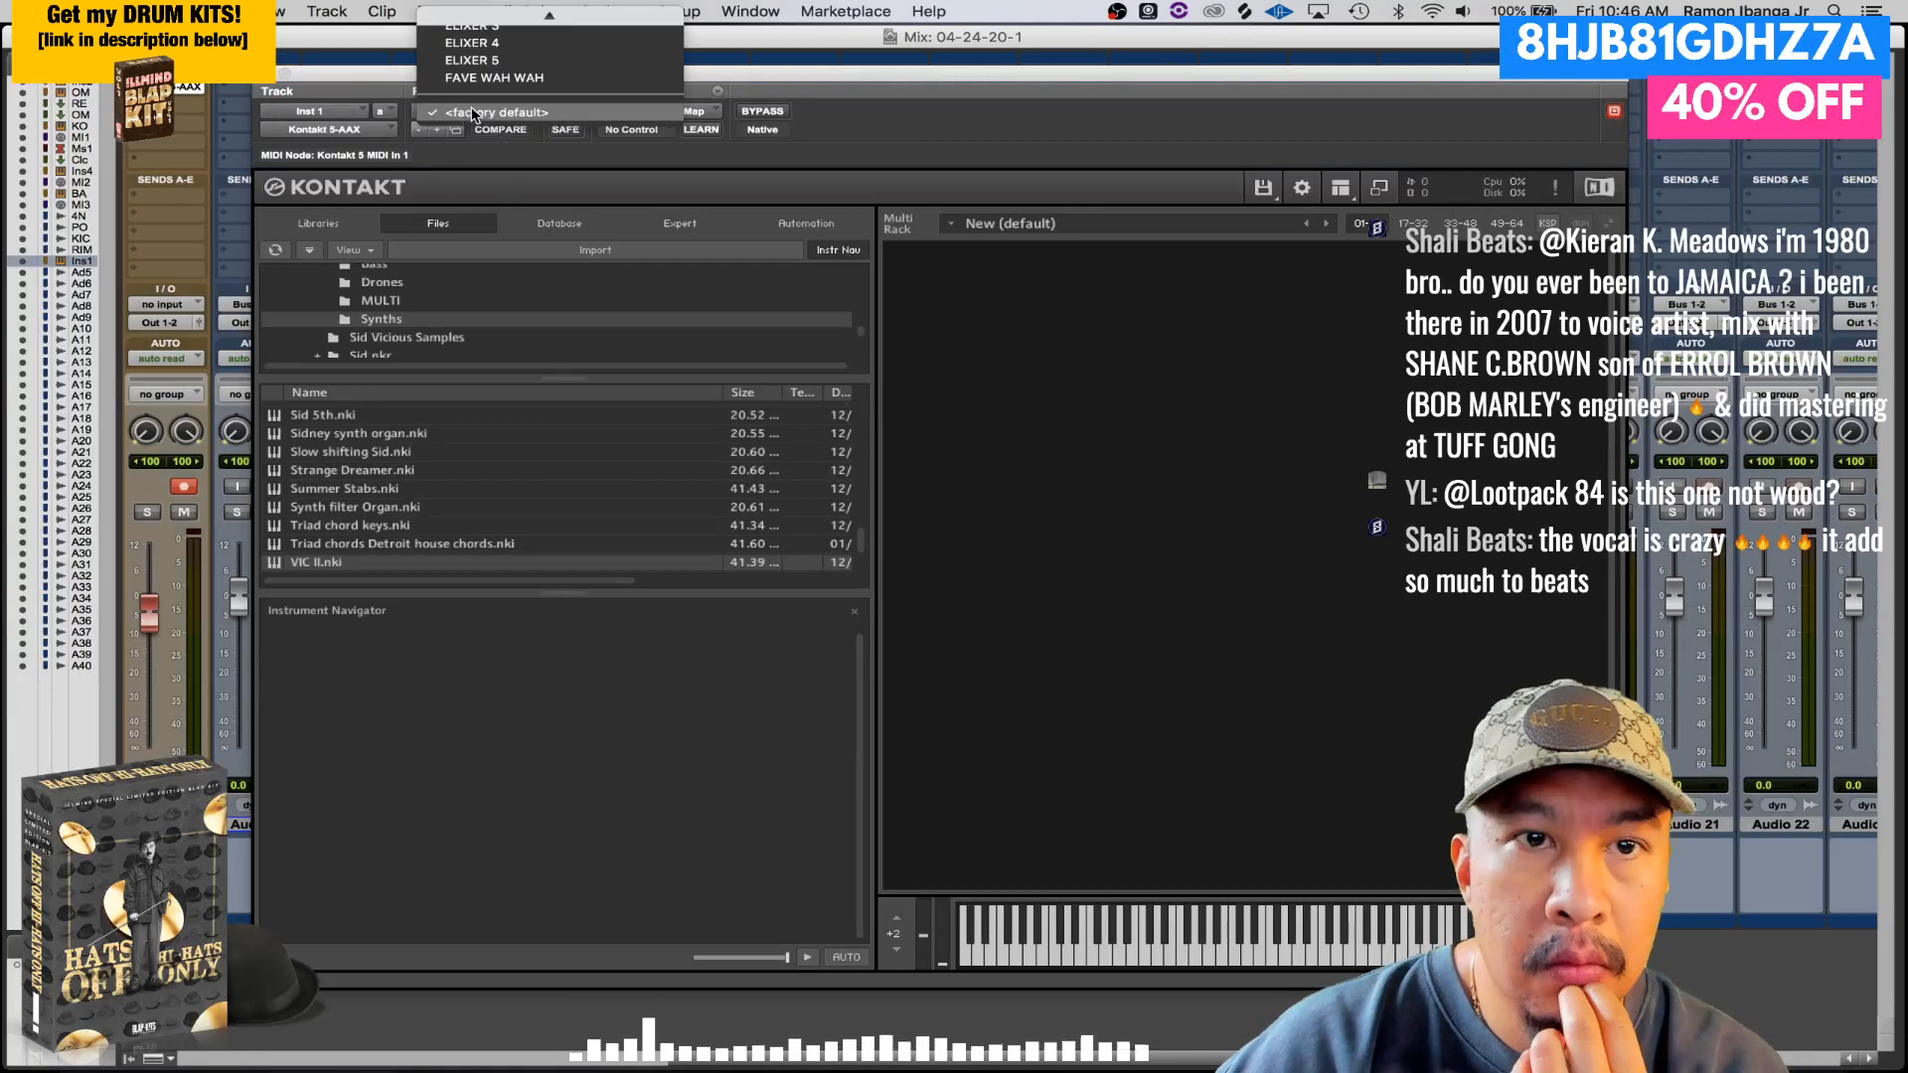
scroll(471, 112, "up", 5)
left_click(502, 18)
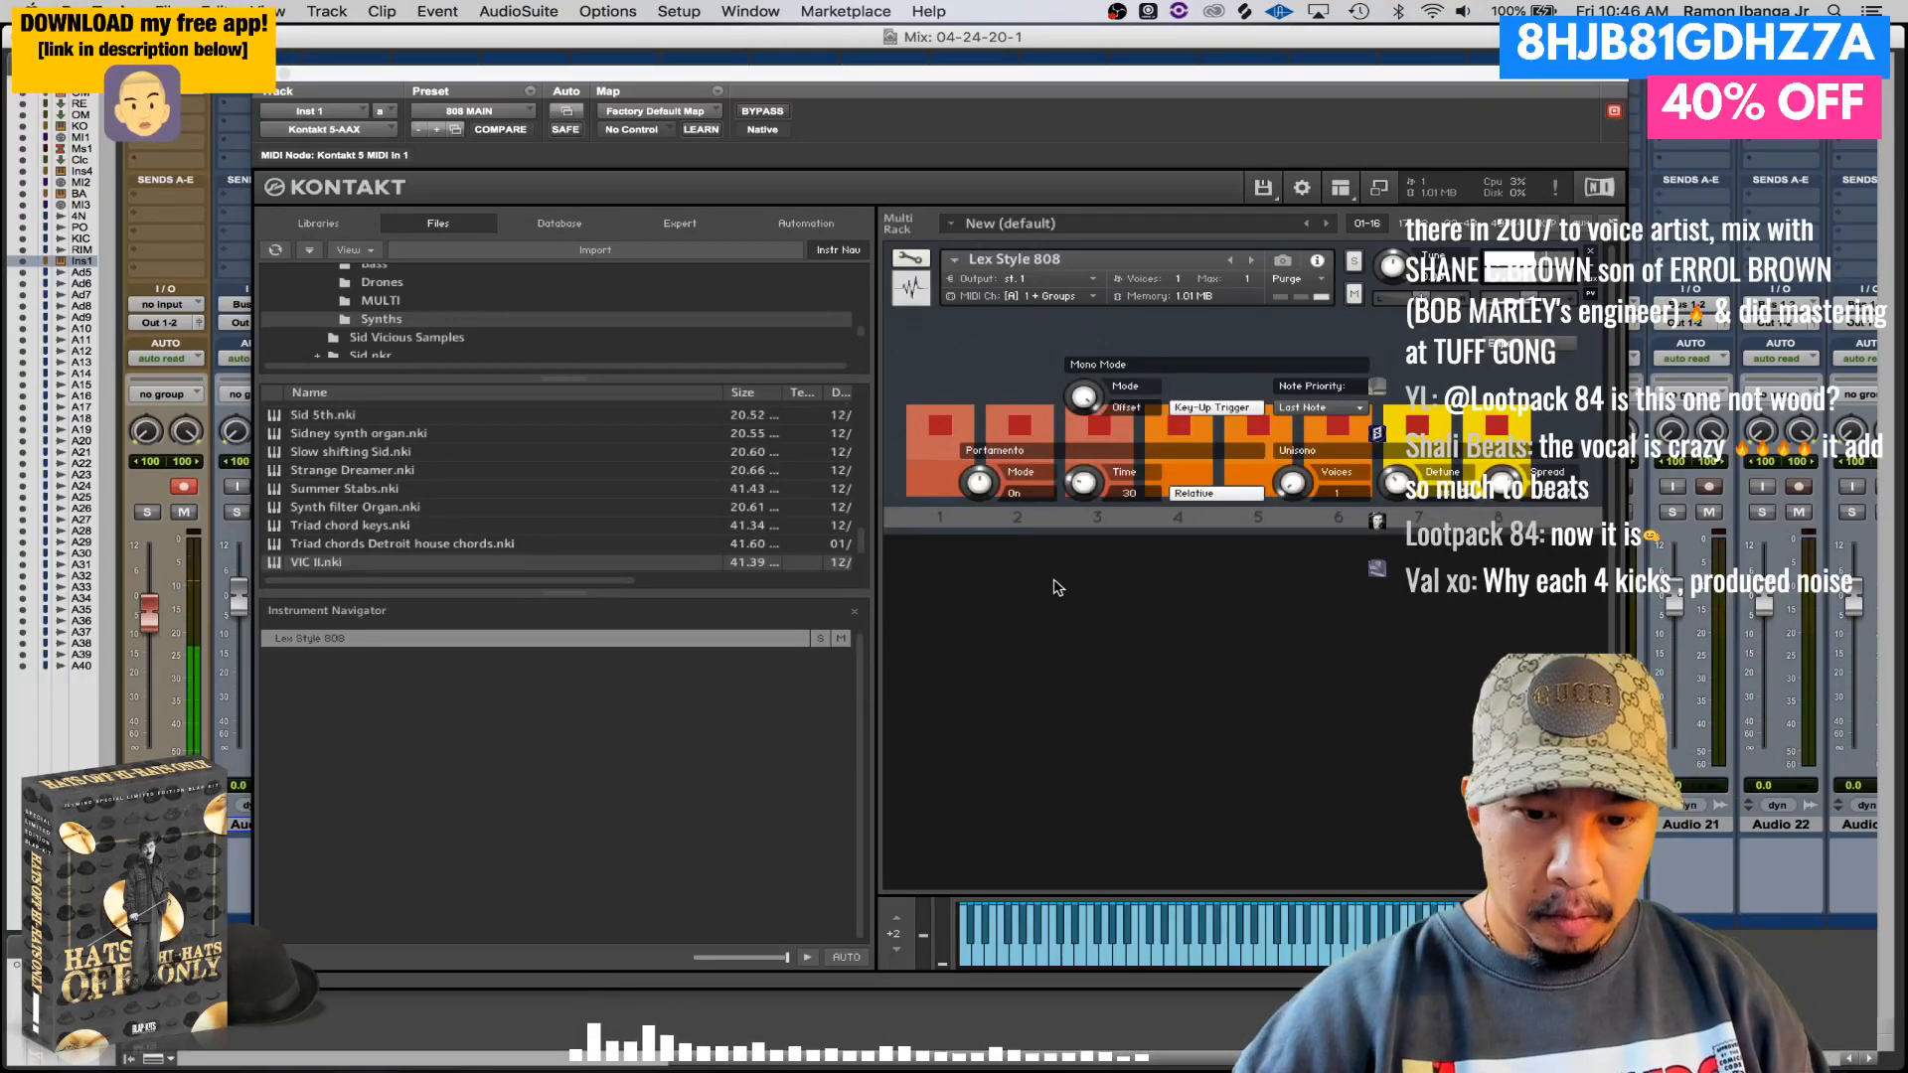
left_click_drag(872, 91, 858, 86)
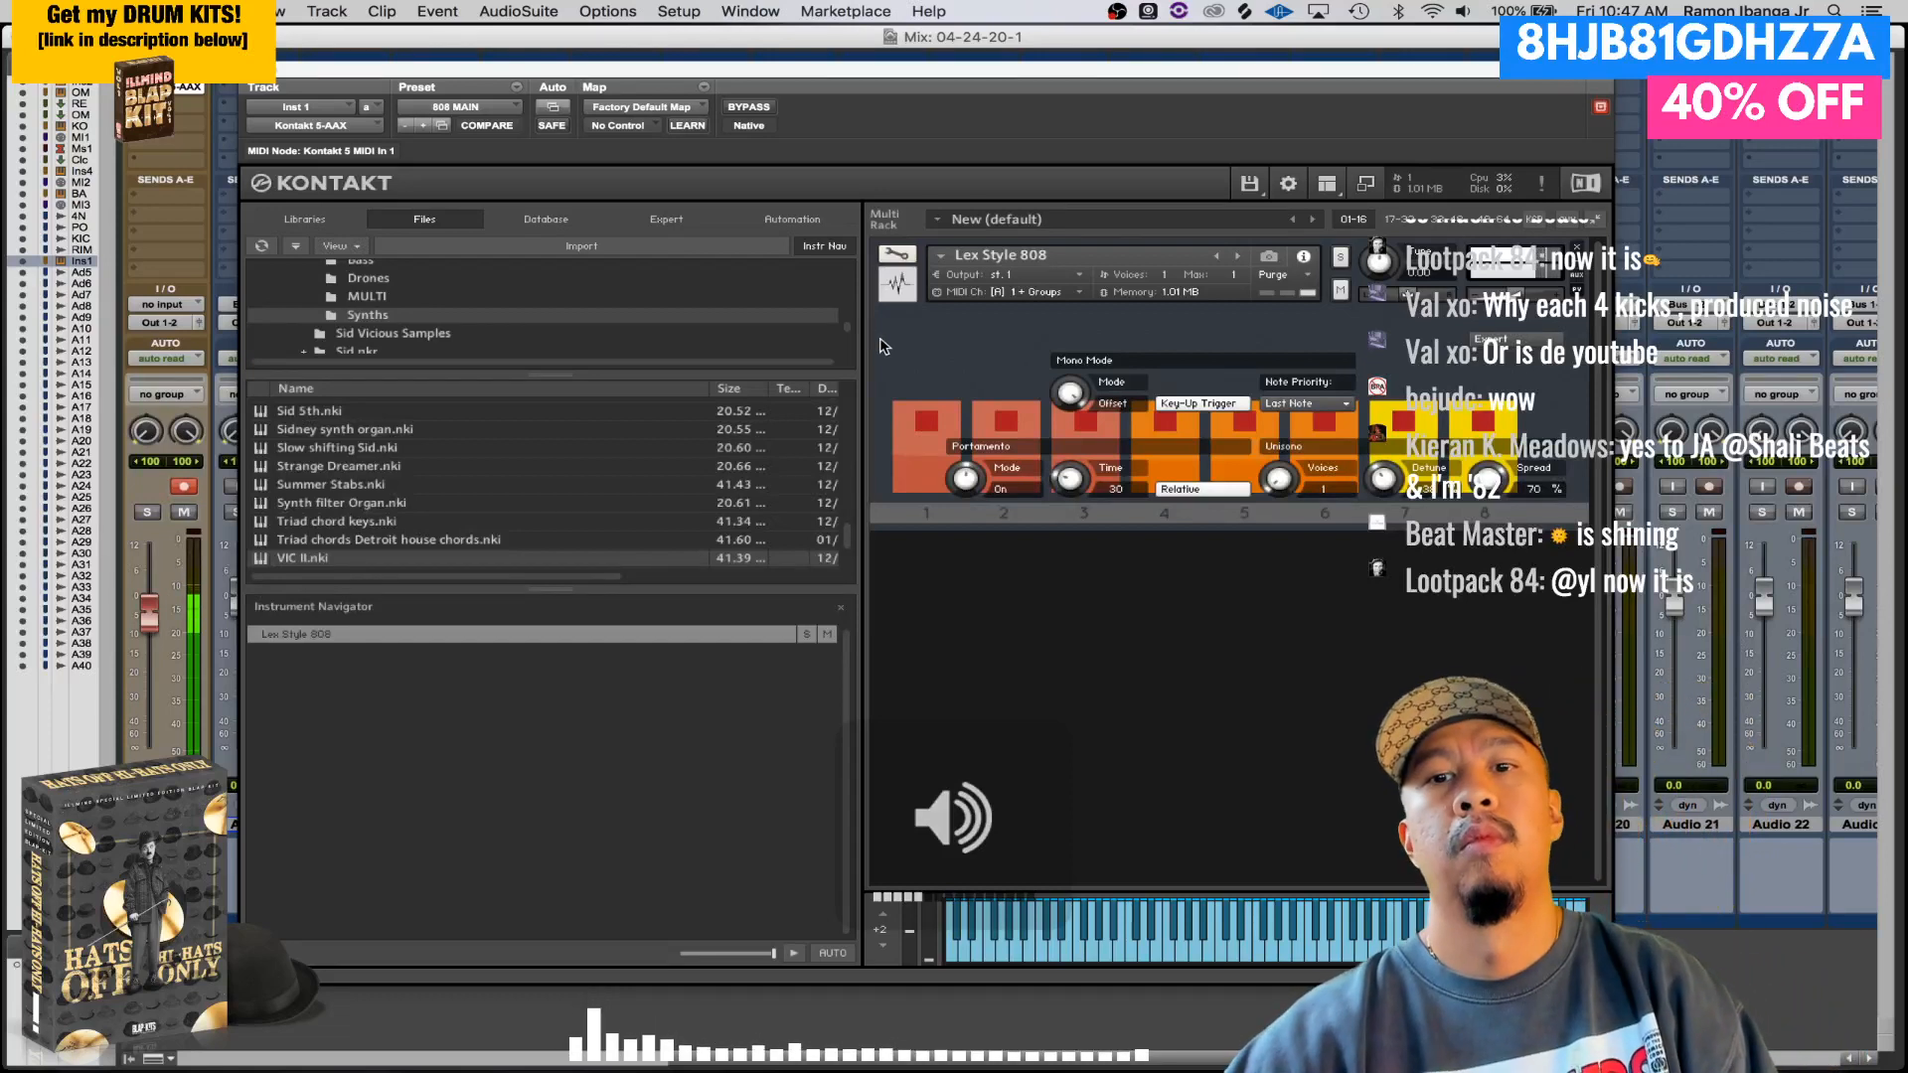
left_click(965, 481)
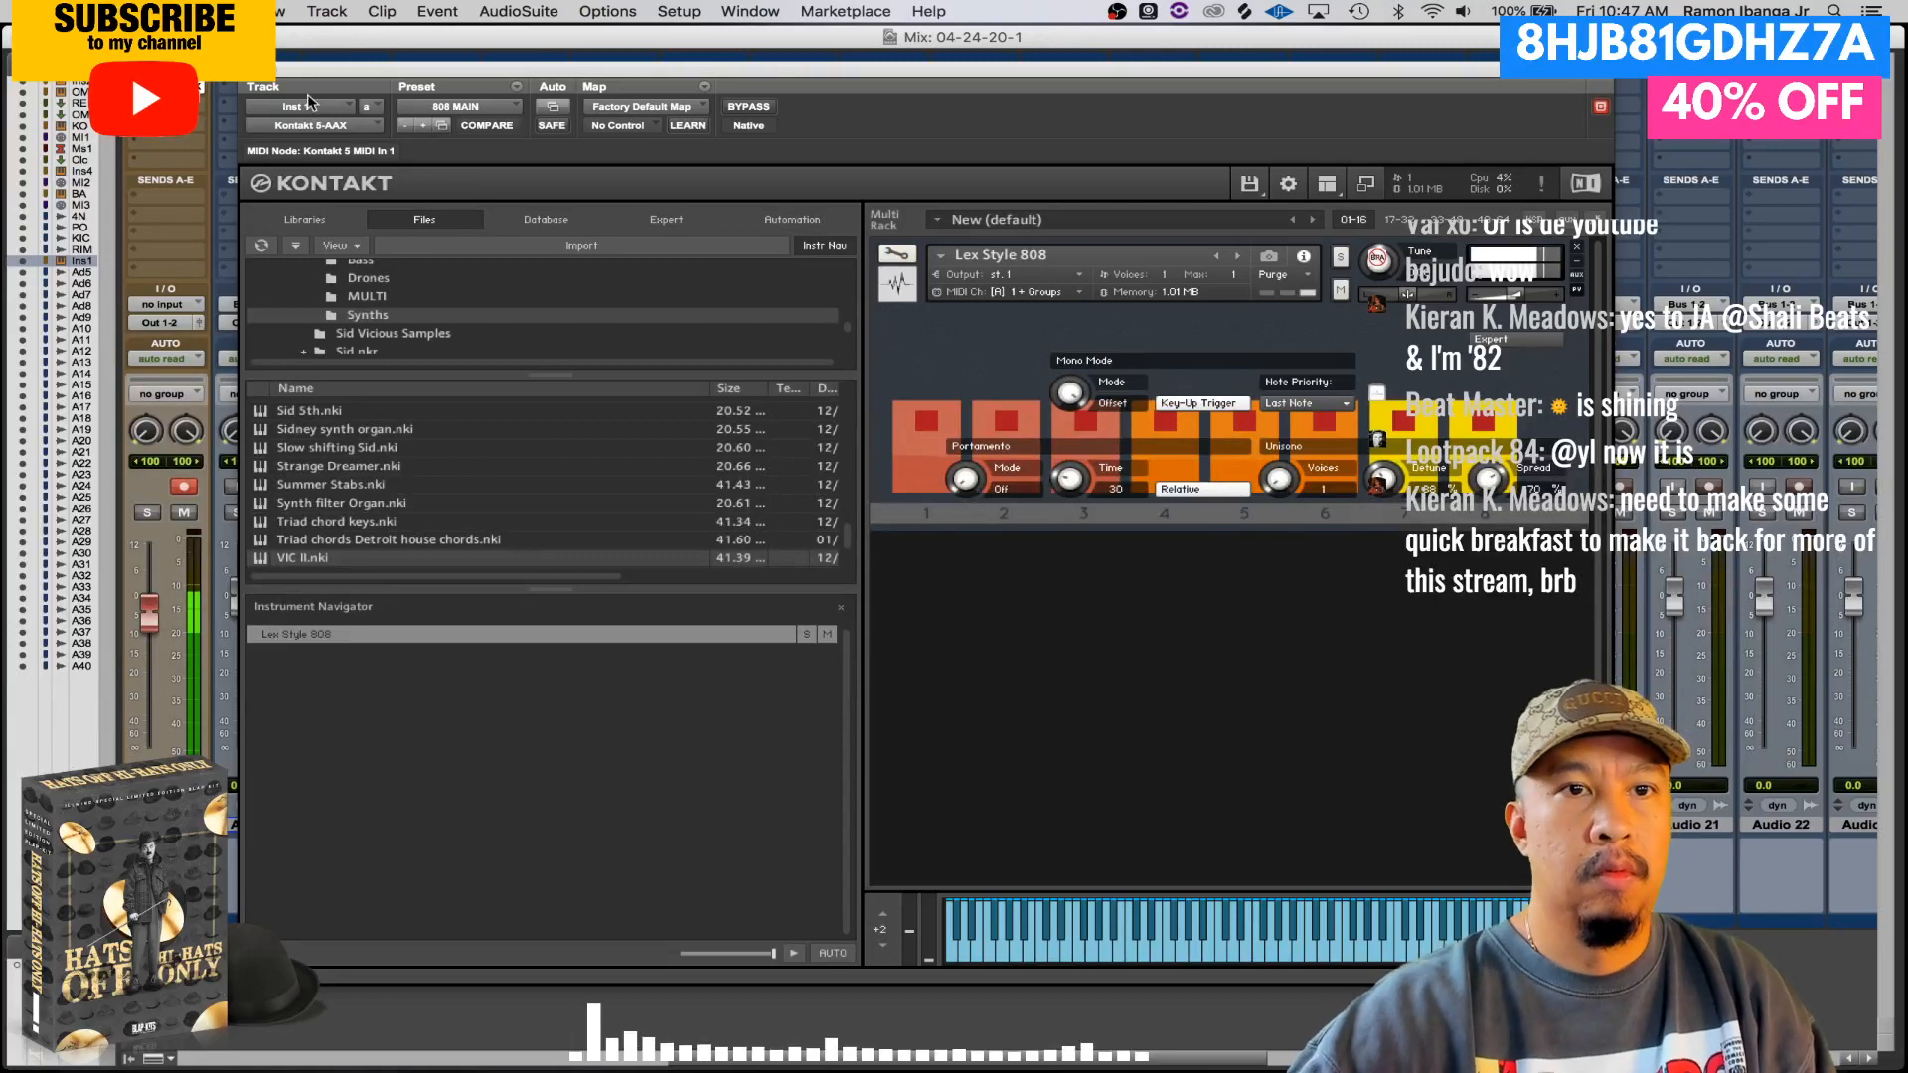
left_click(252, 69)
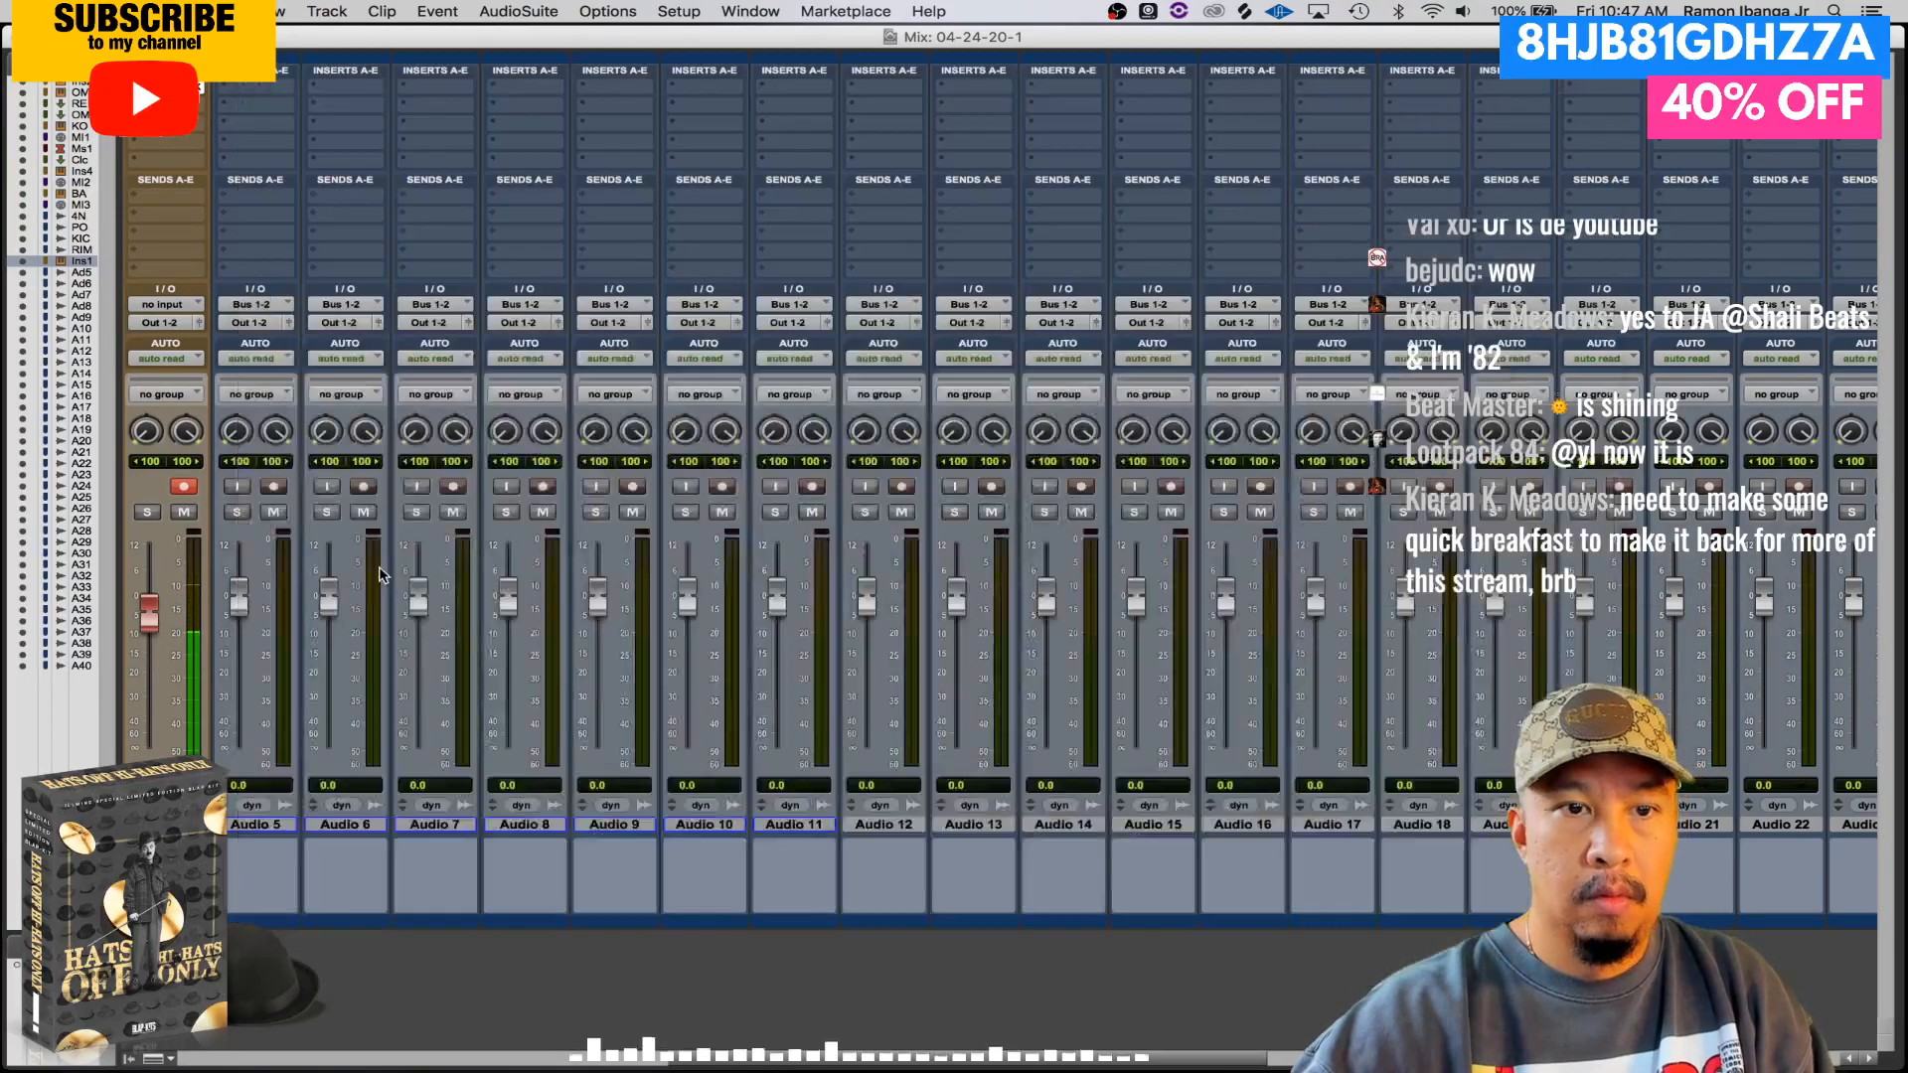
- Record an 808 MIDI part on the Inst 1 track starting from beat 3 of bar 12
key("super+=")
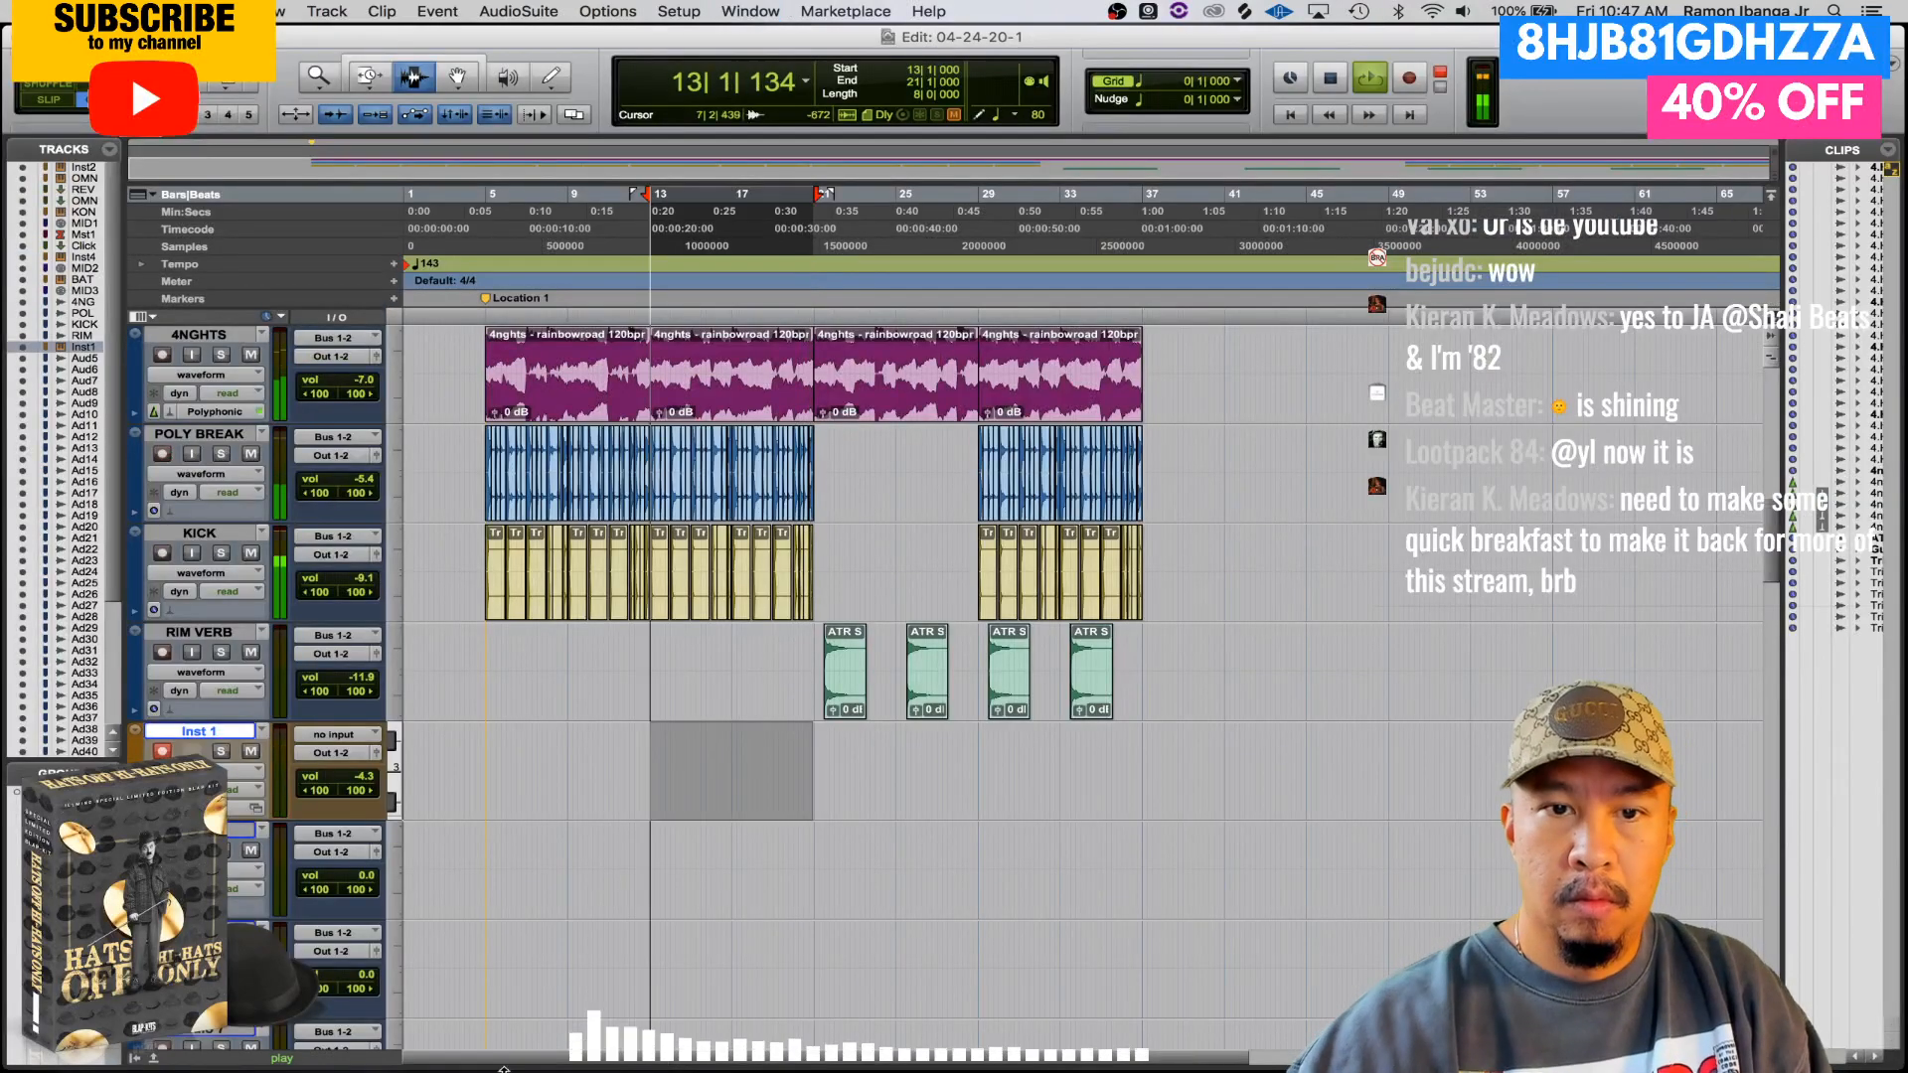
left_click(637, 751)
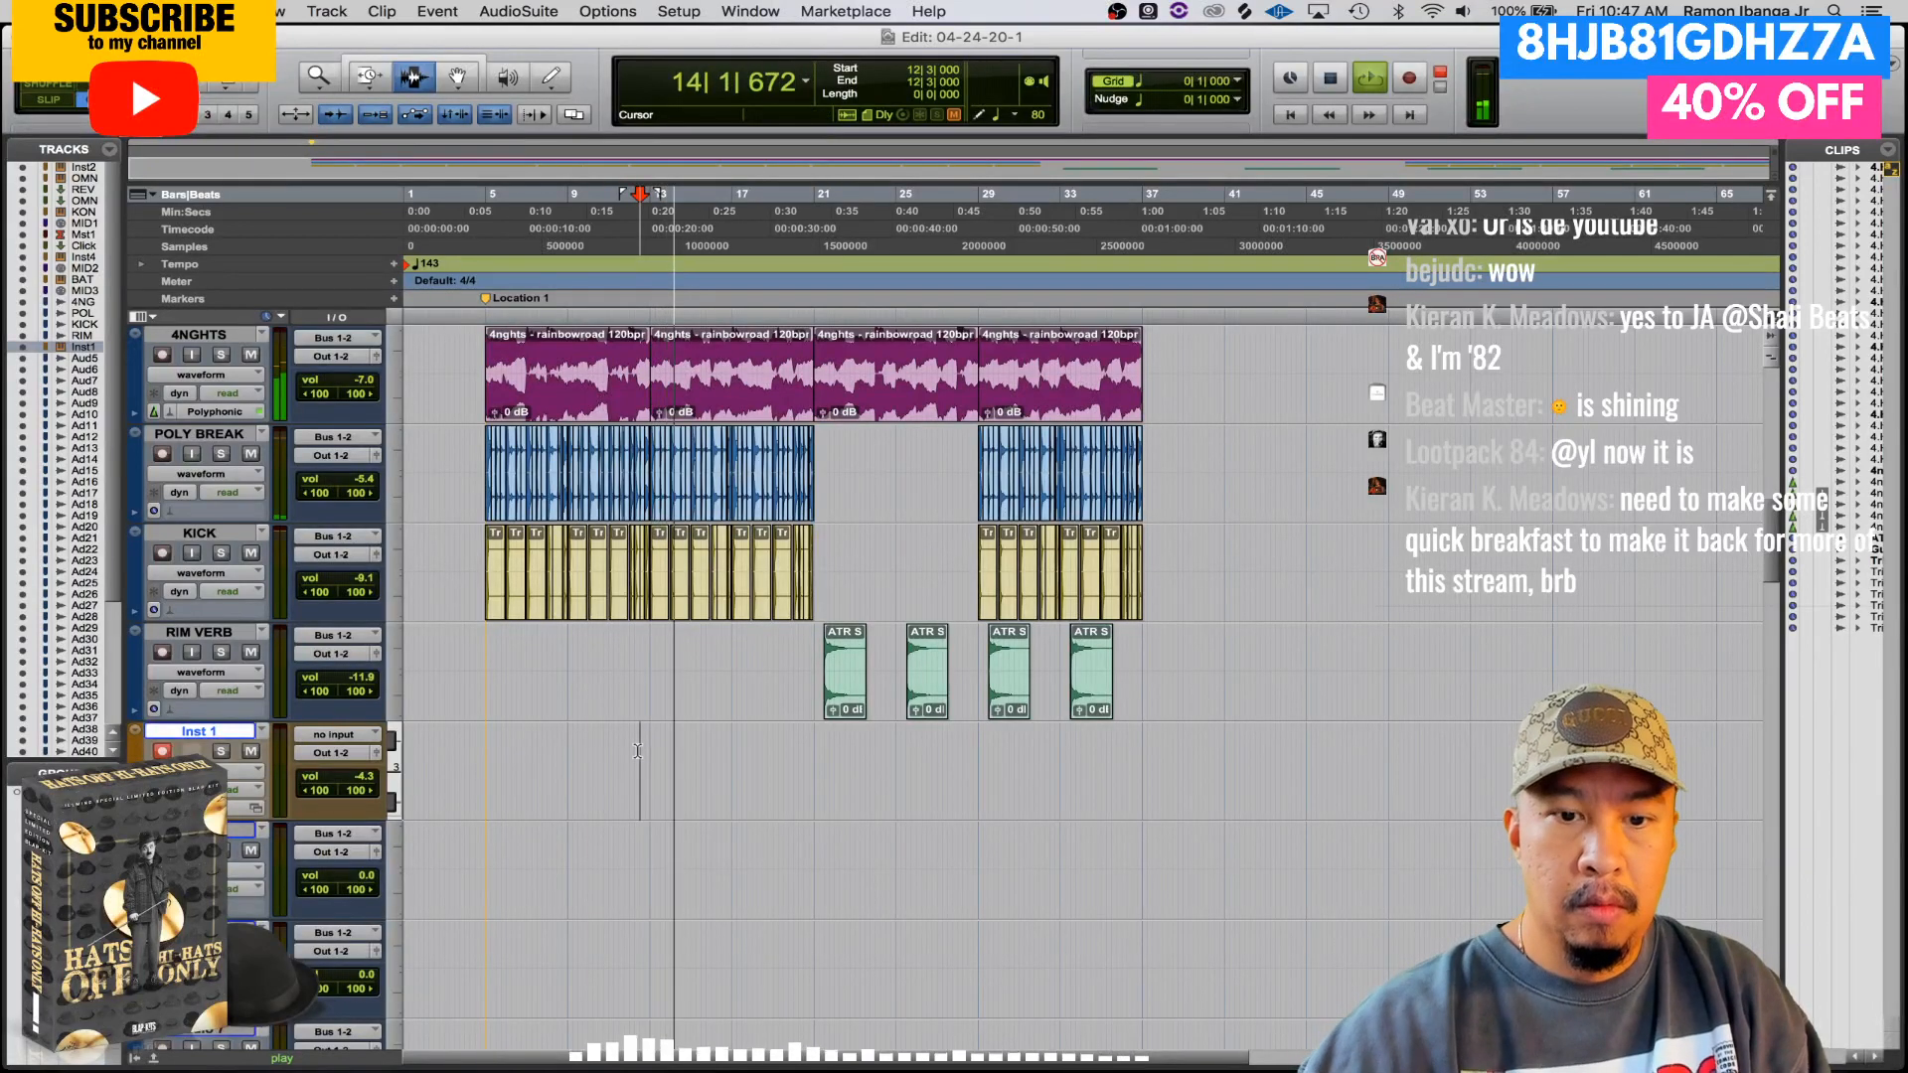
key("space")
key("super+space")
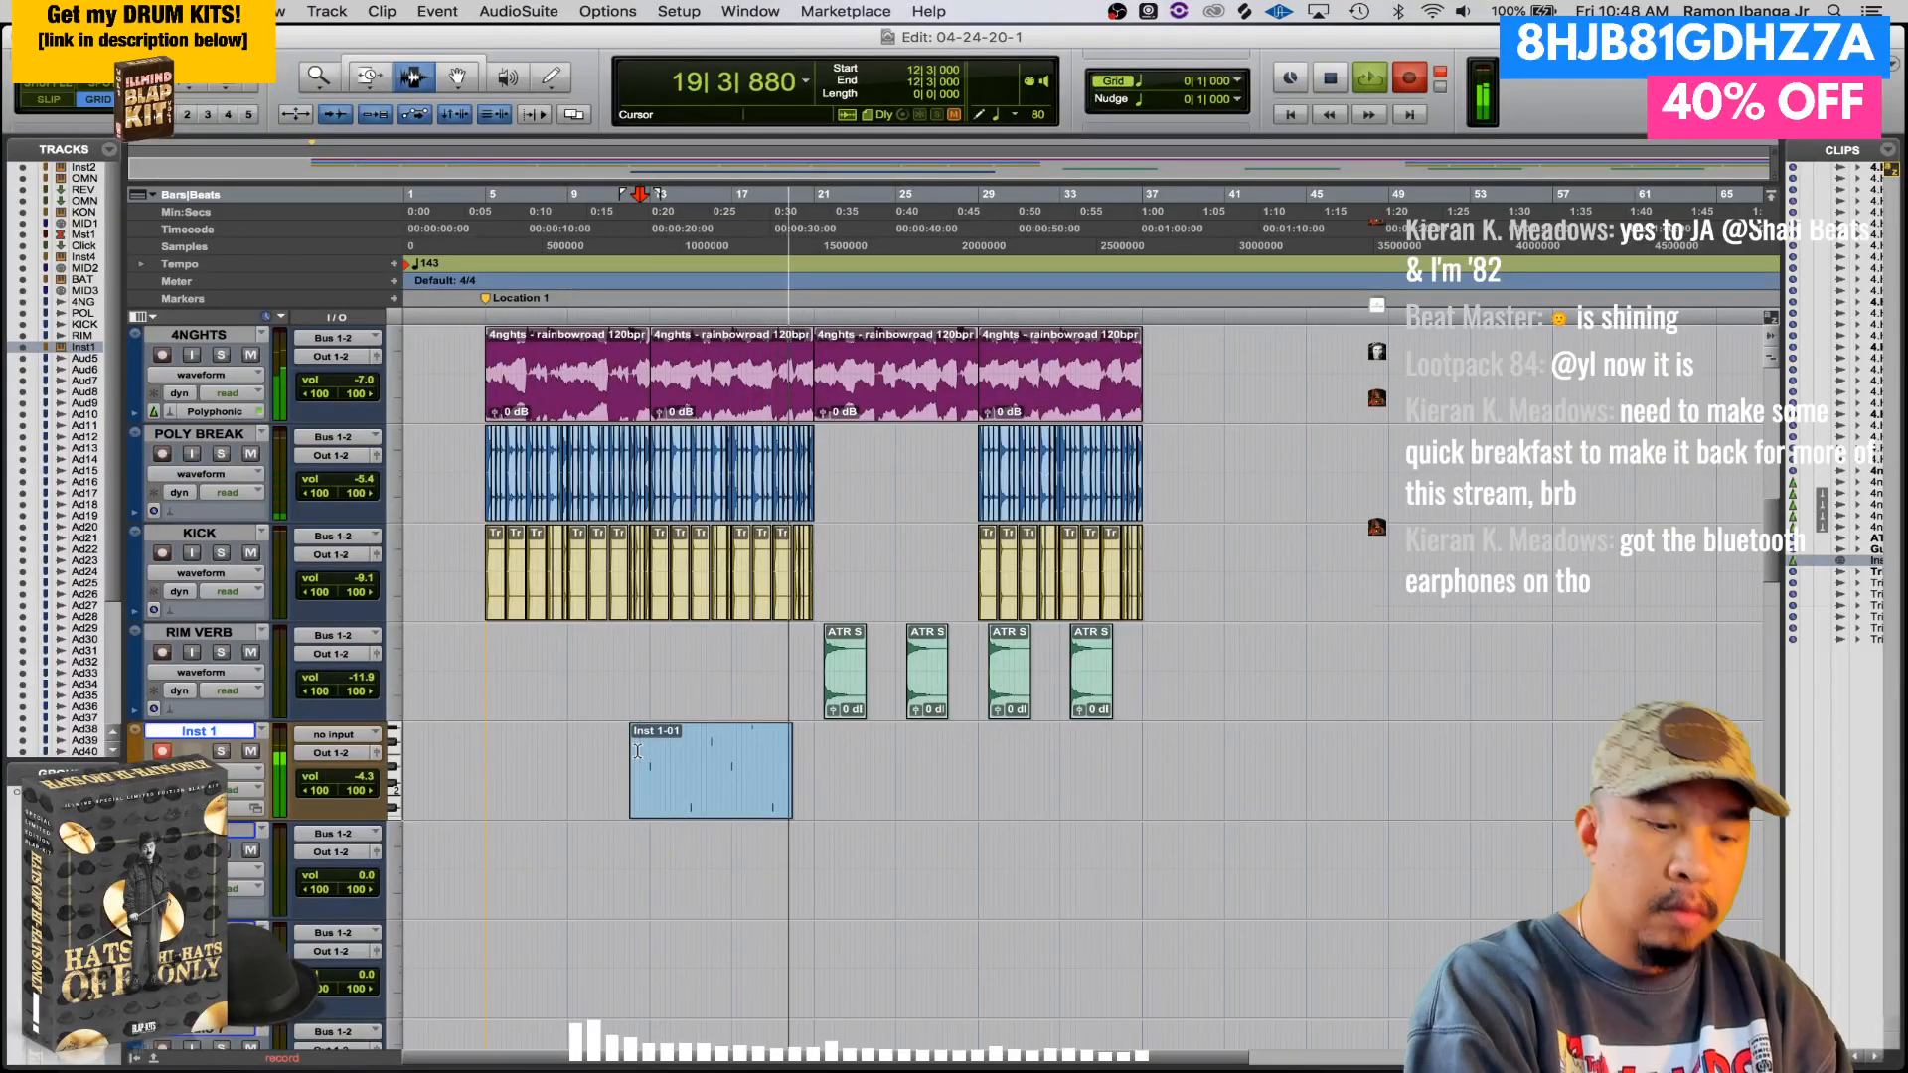
double_click(758, 770)
key("space")
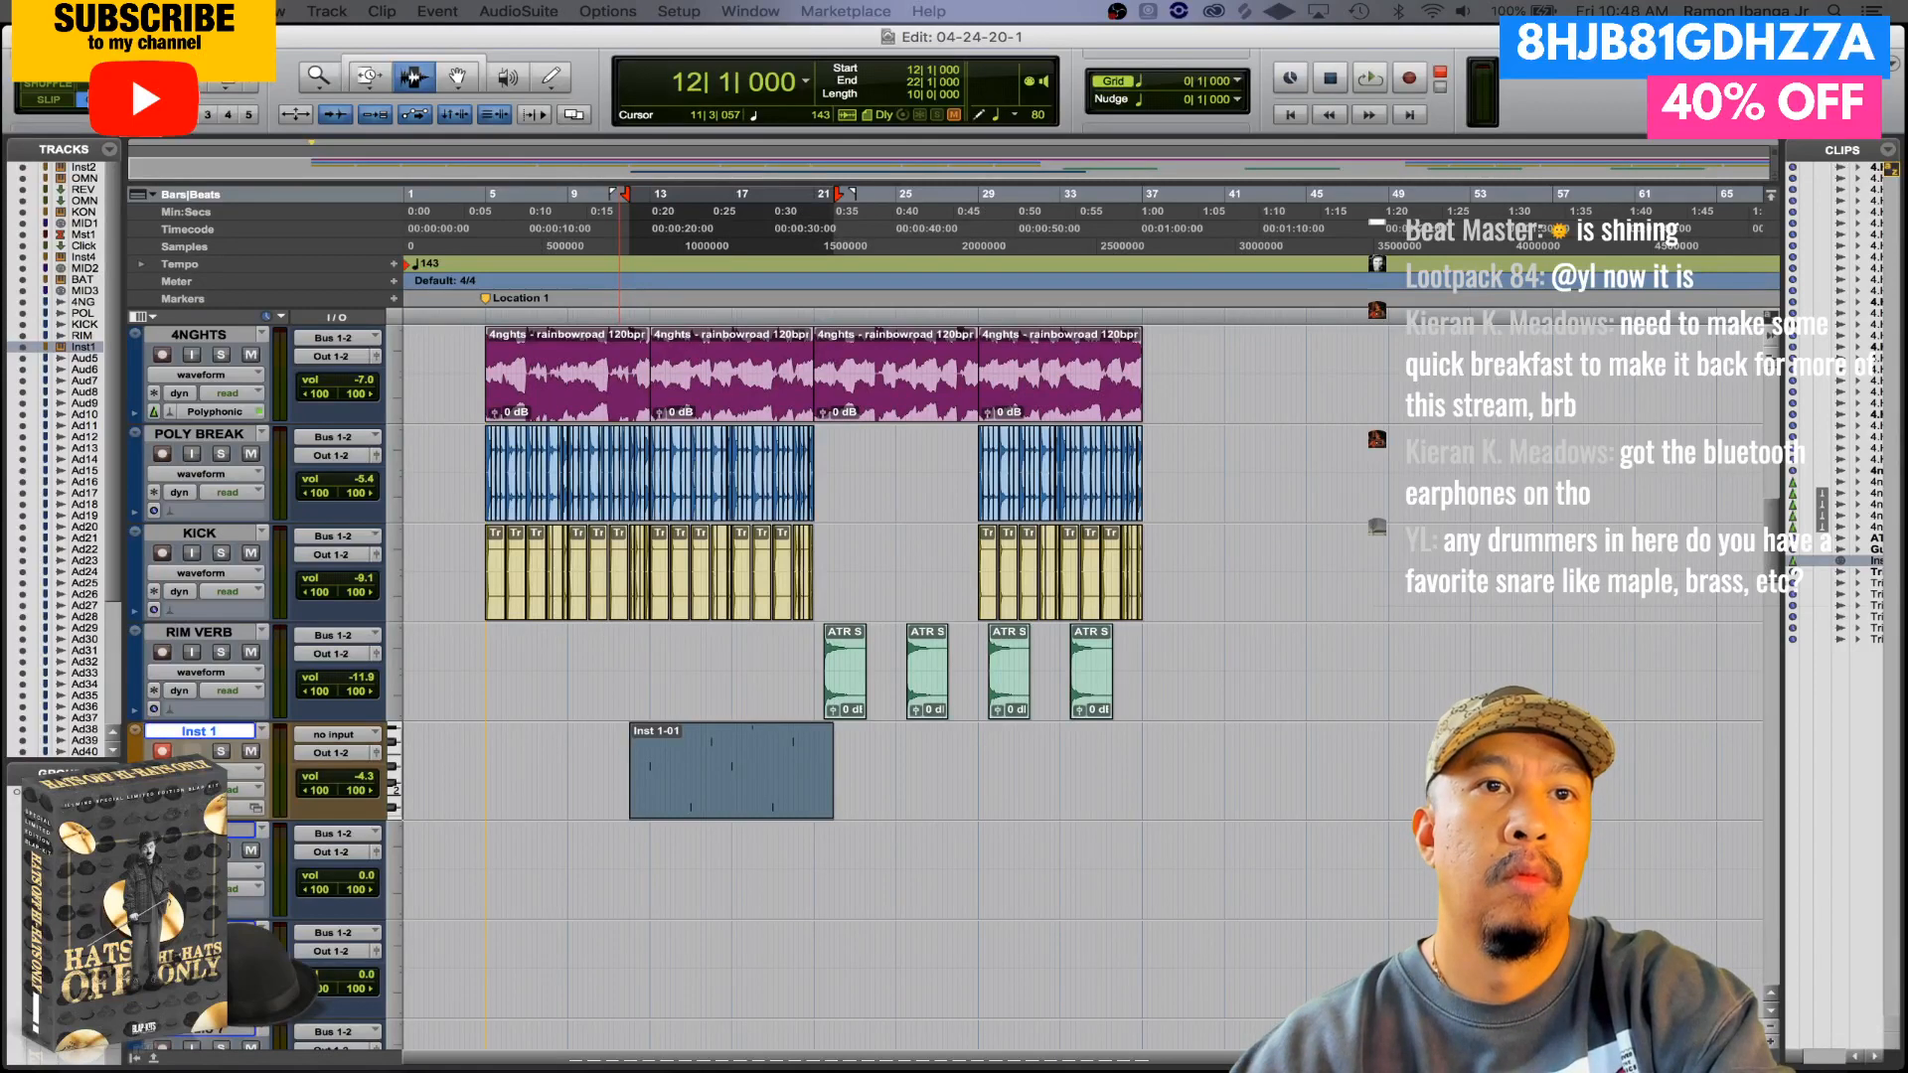
- Play back the recorded Inst 1 part from beat 3 of bar 12
left_click(642, 763)
key("space")
key("t")
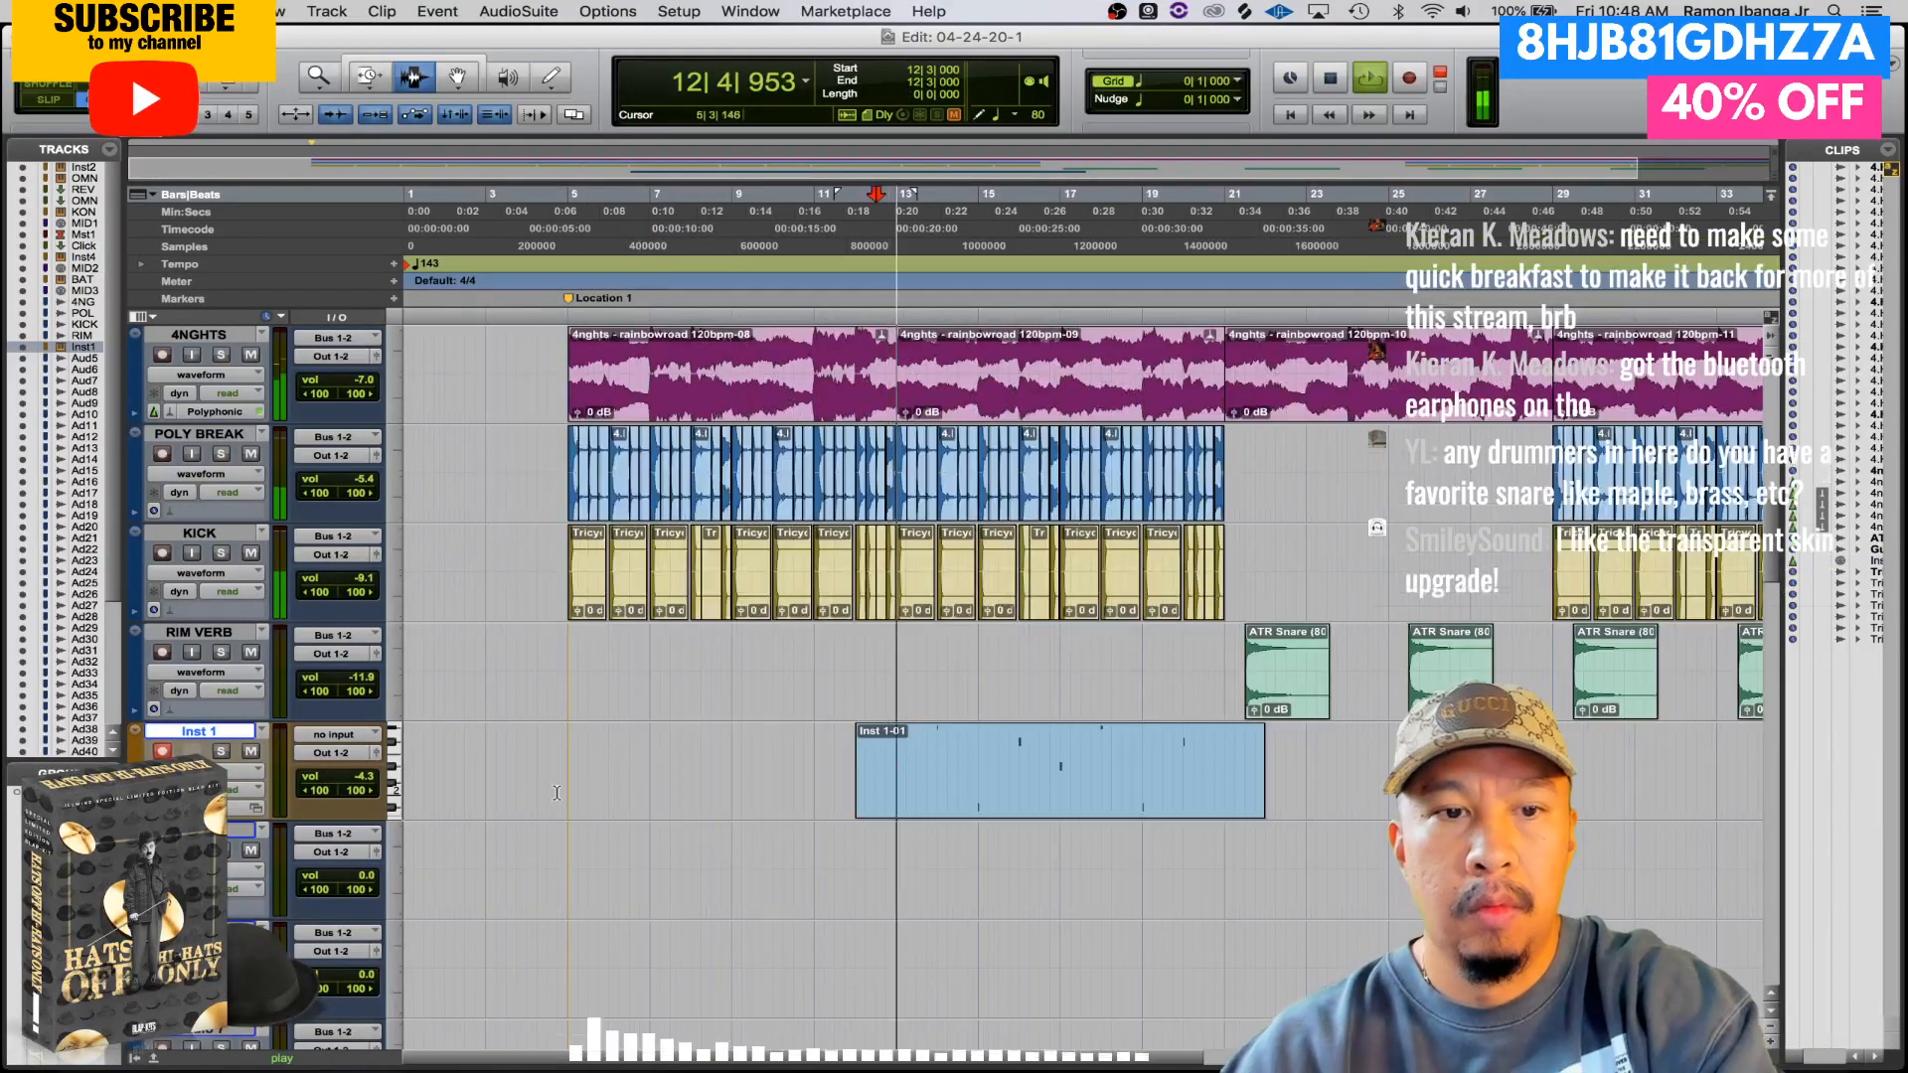
key("space")
- Rename the Audio 5 track 808 1
double_click(249, 833)
type("808")
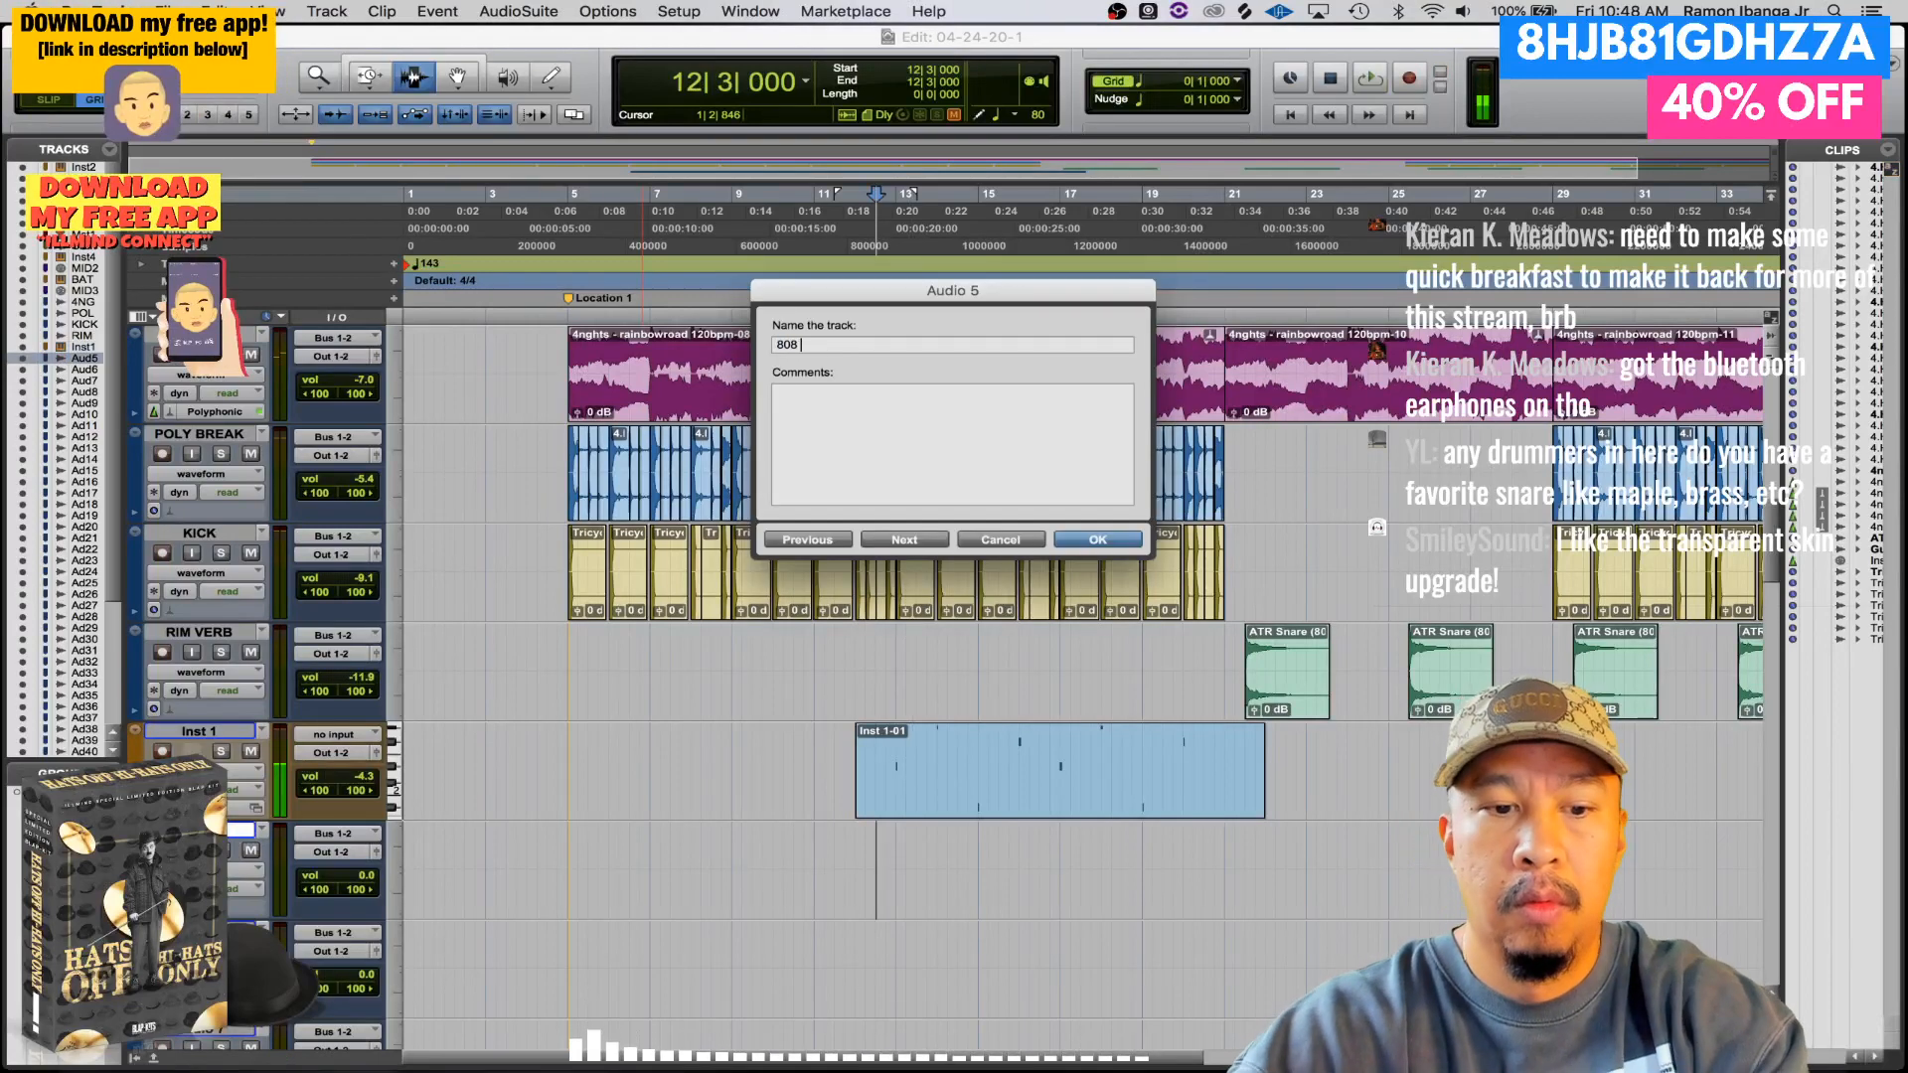
type(" 1")
key("Return")
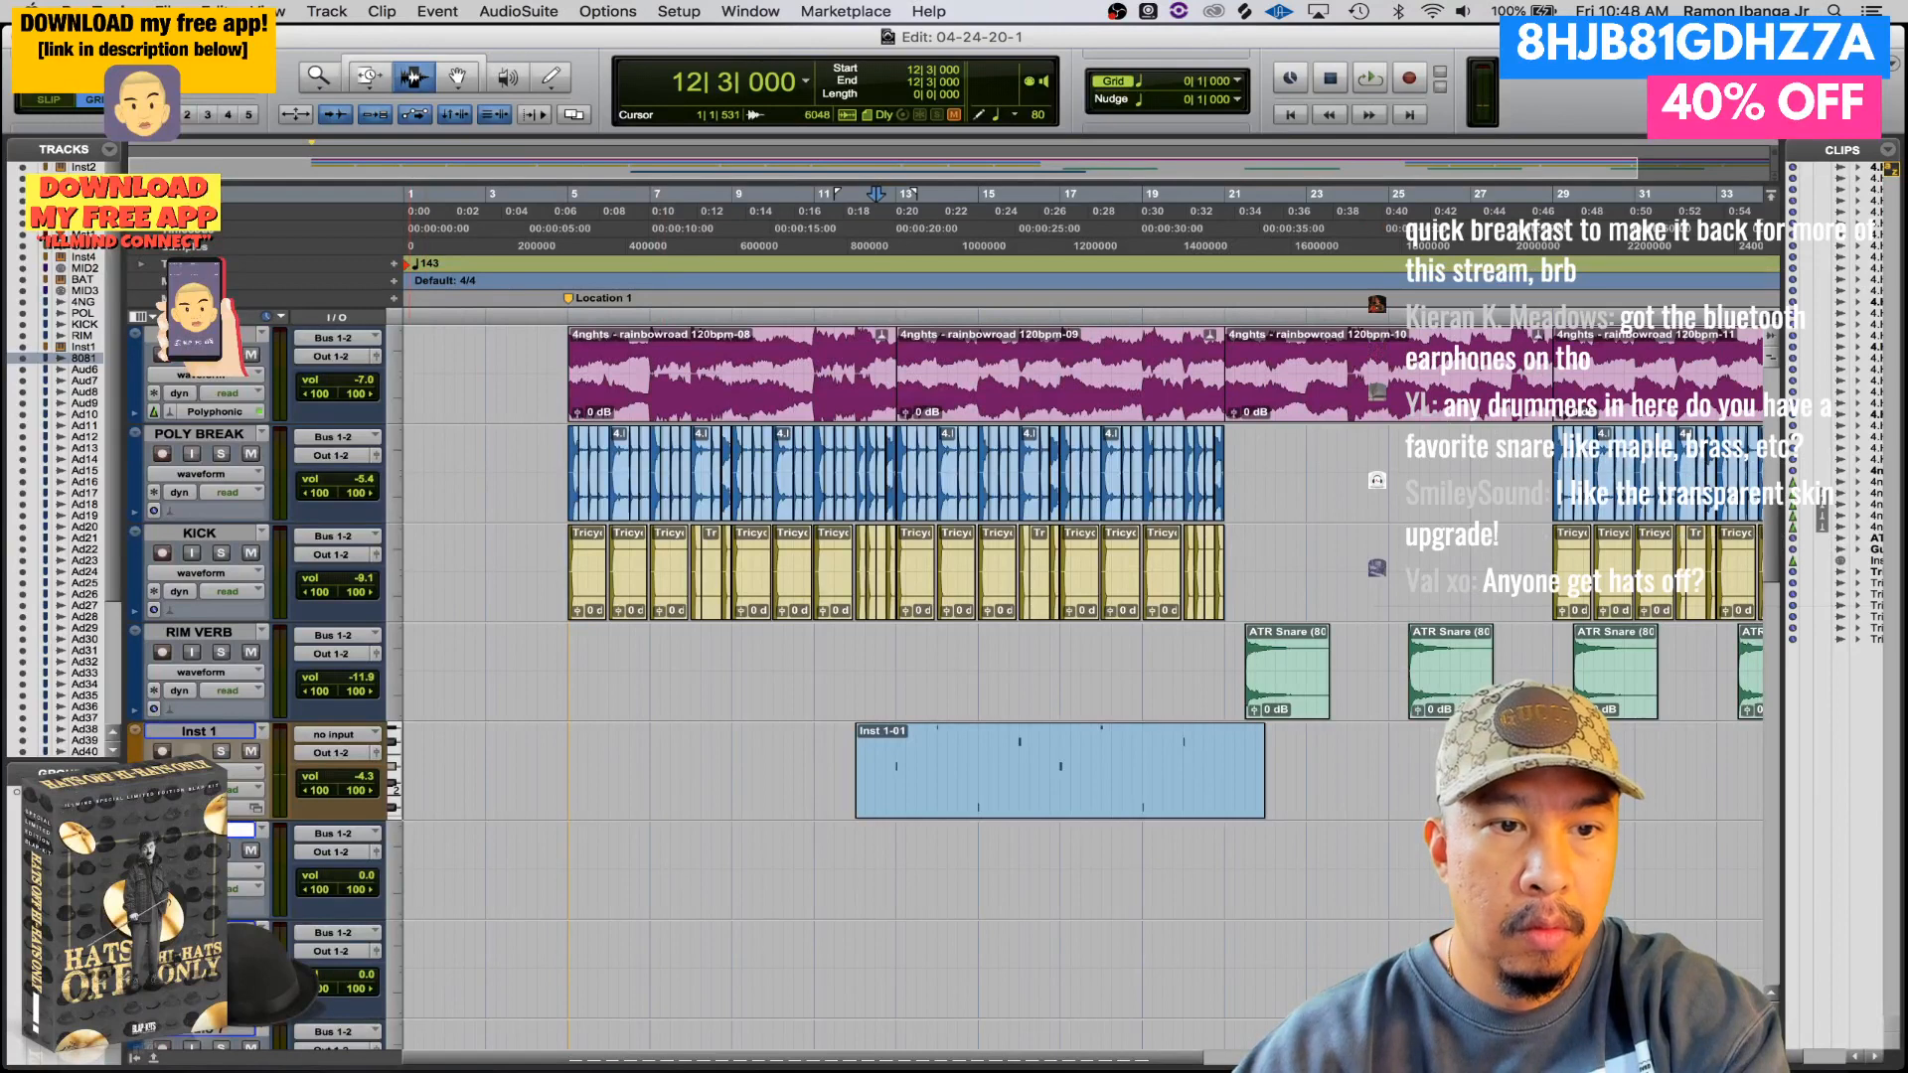
- Route the Inst 1 output to Bus 1-2 and record it as audio on the 808 1 track from beat 3 of bar 12
left_click(335, 753)
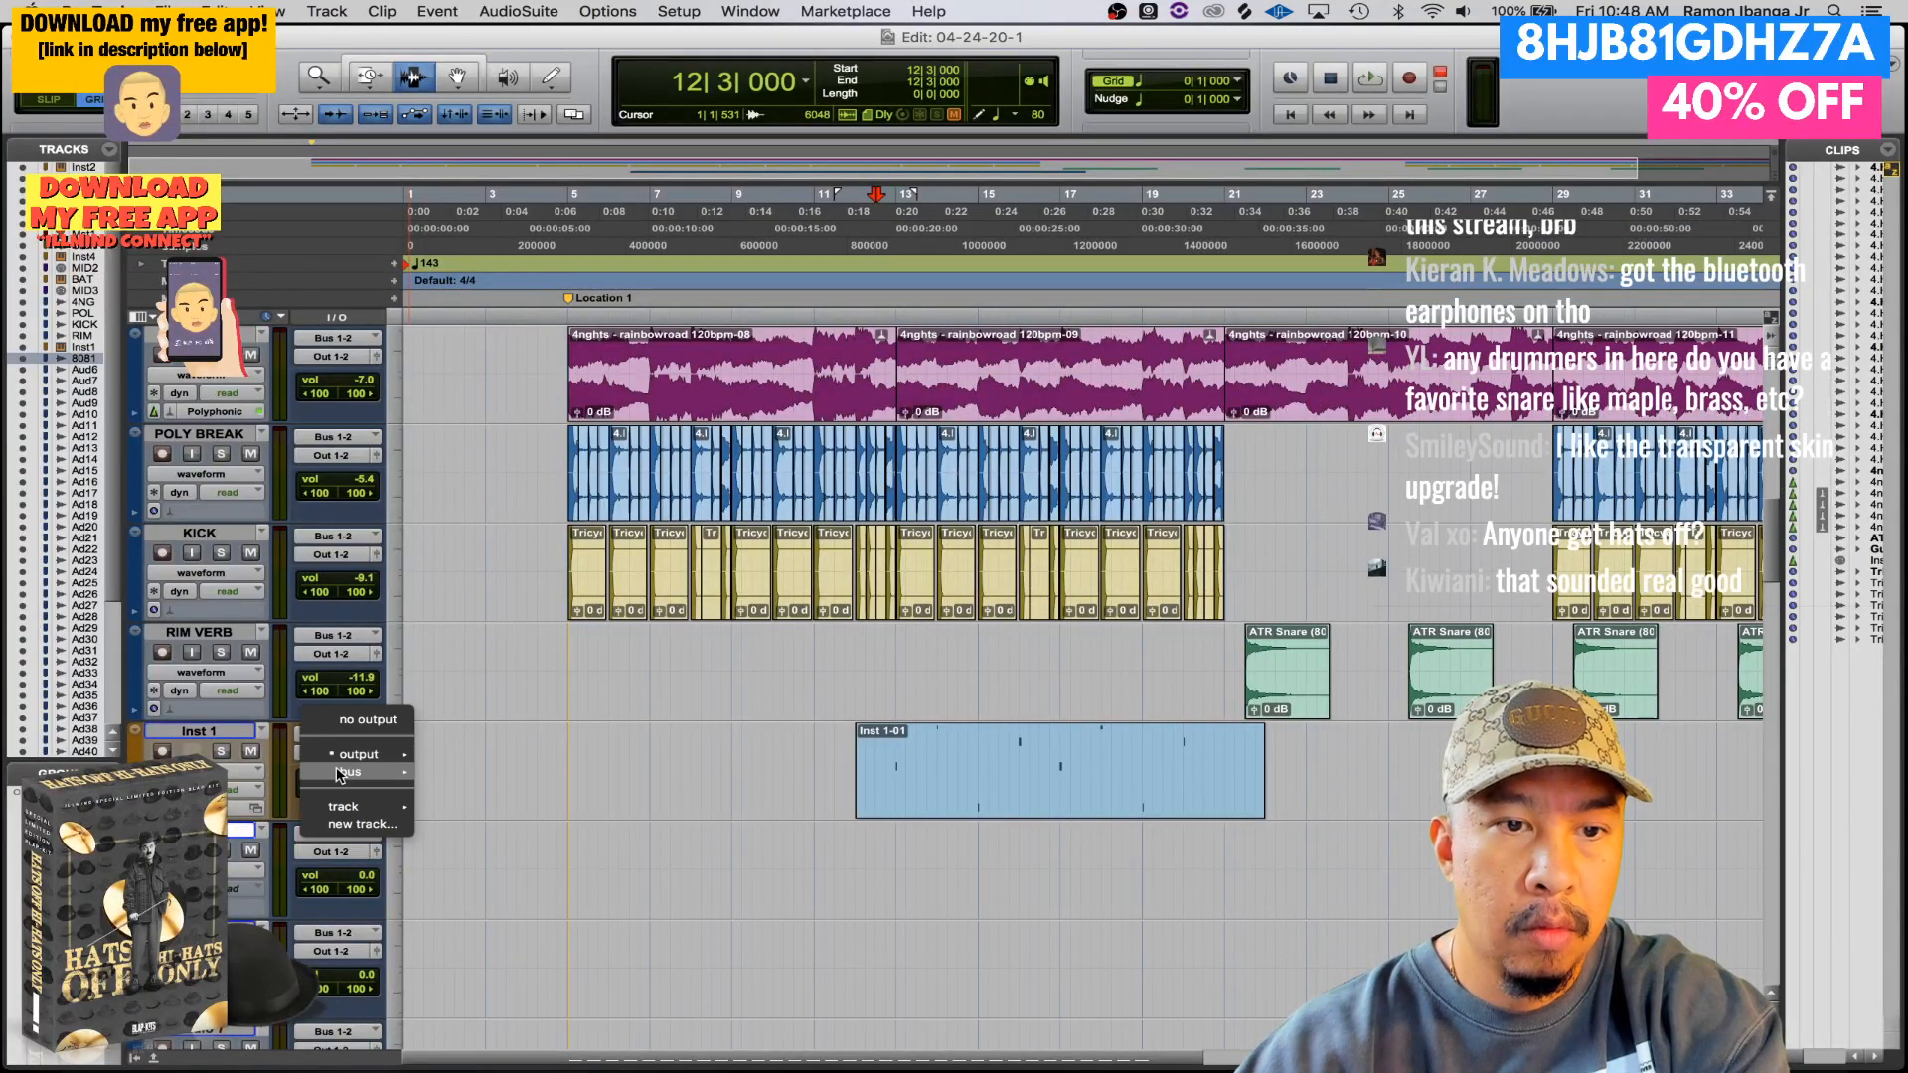
mouse_move(353, 772)
left_click(512, 446)
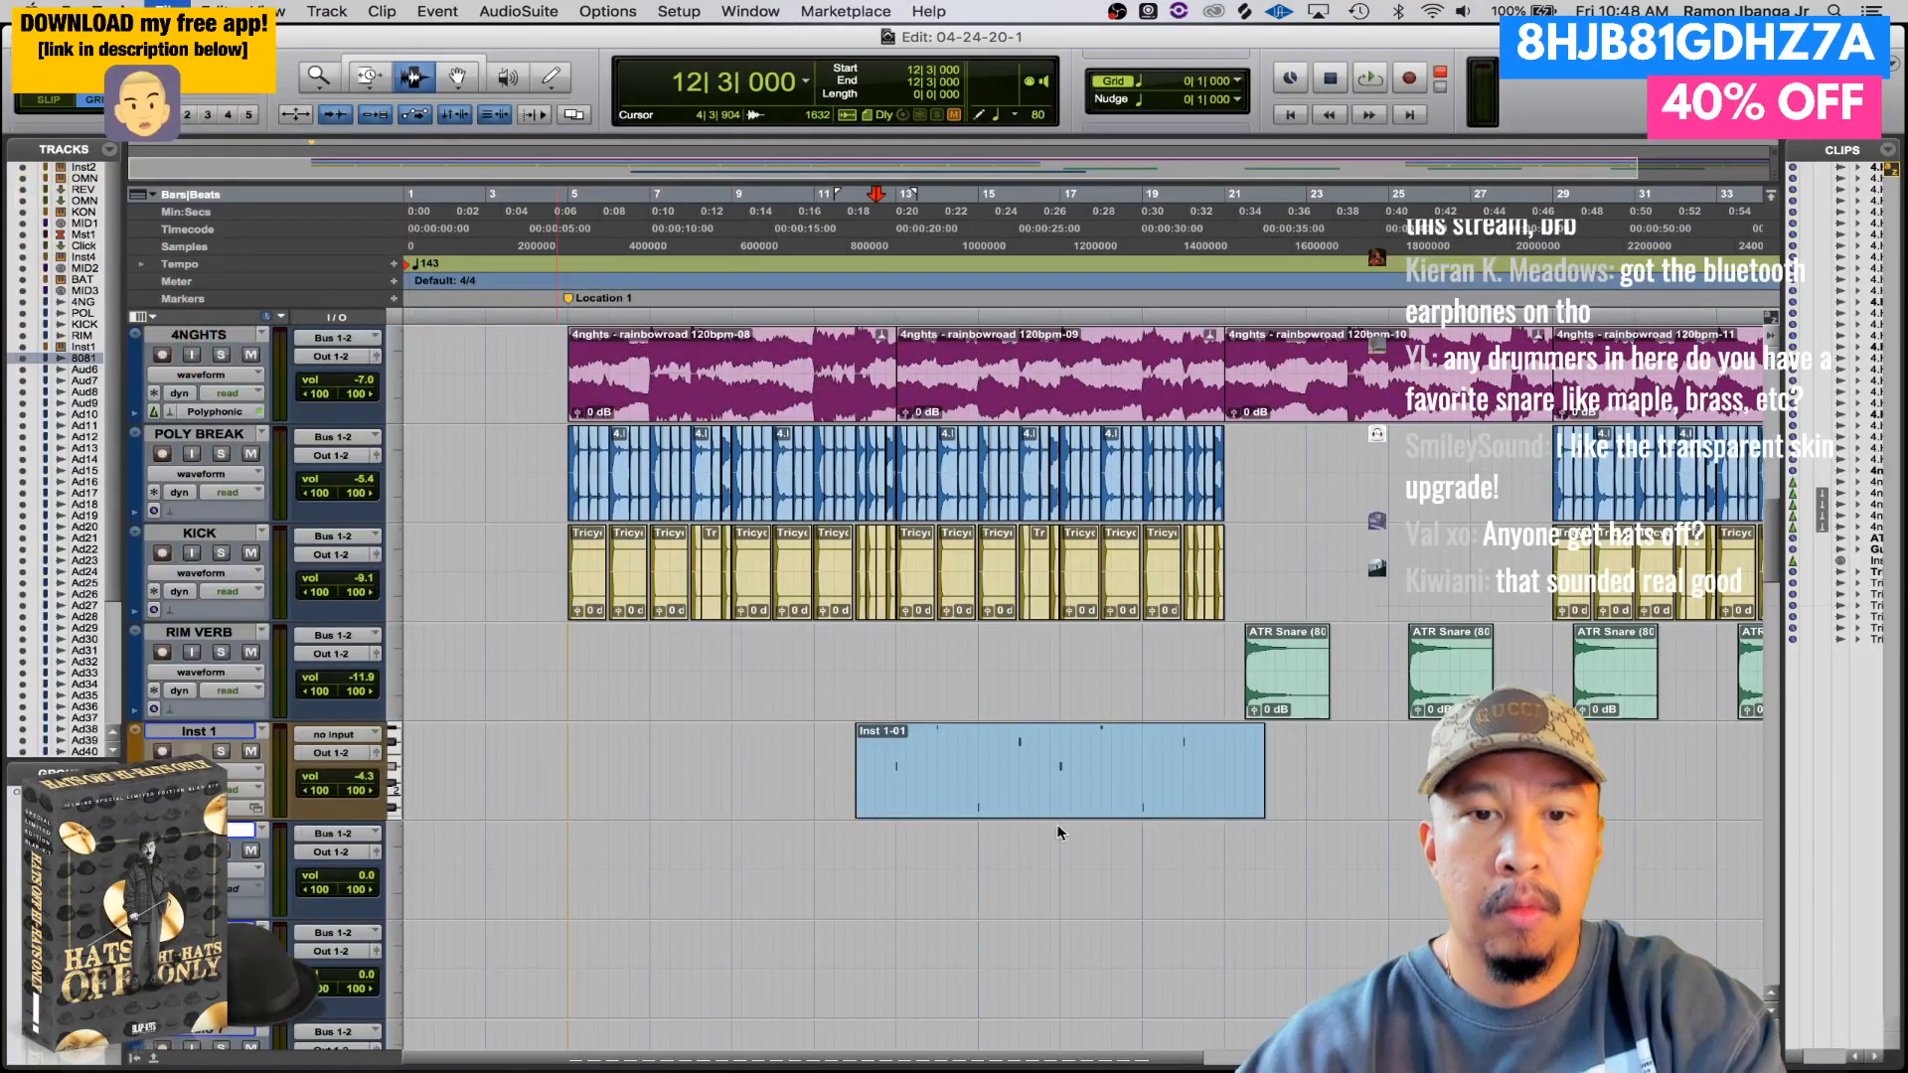
key("super+space")
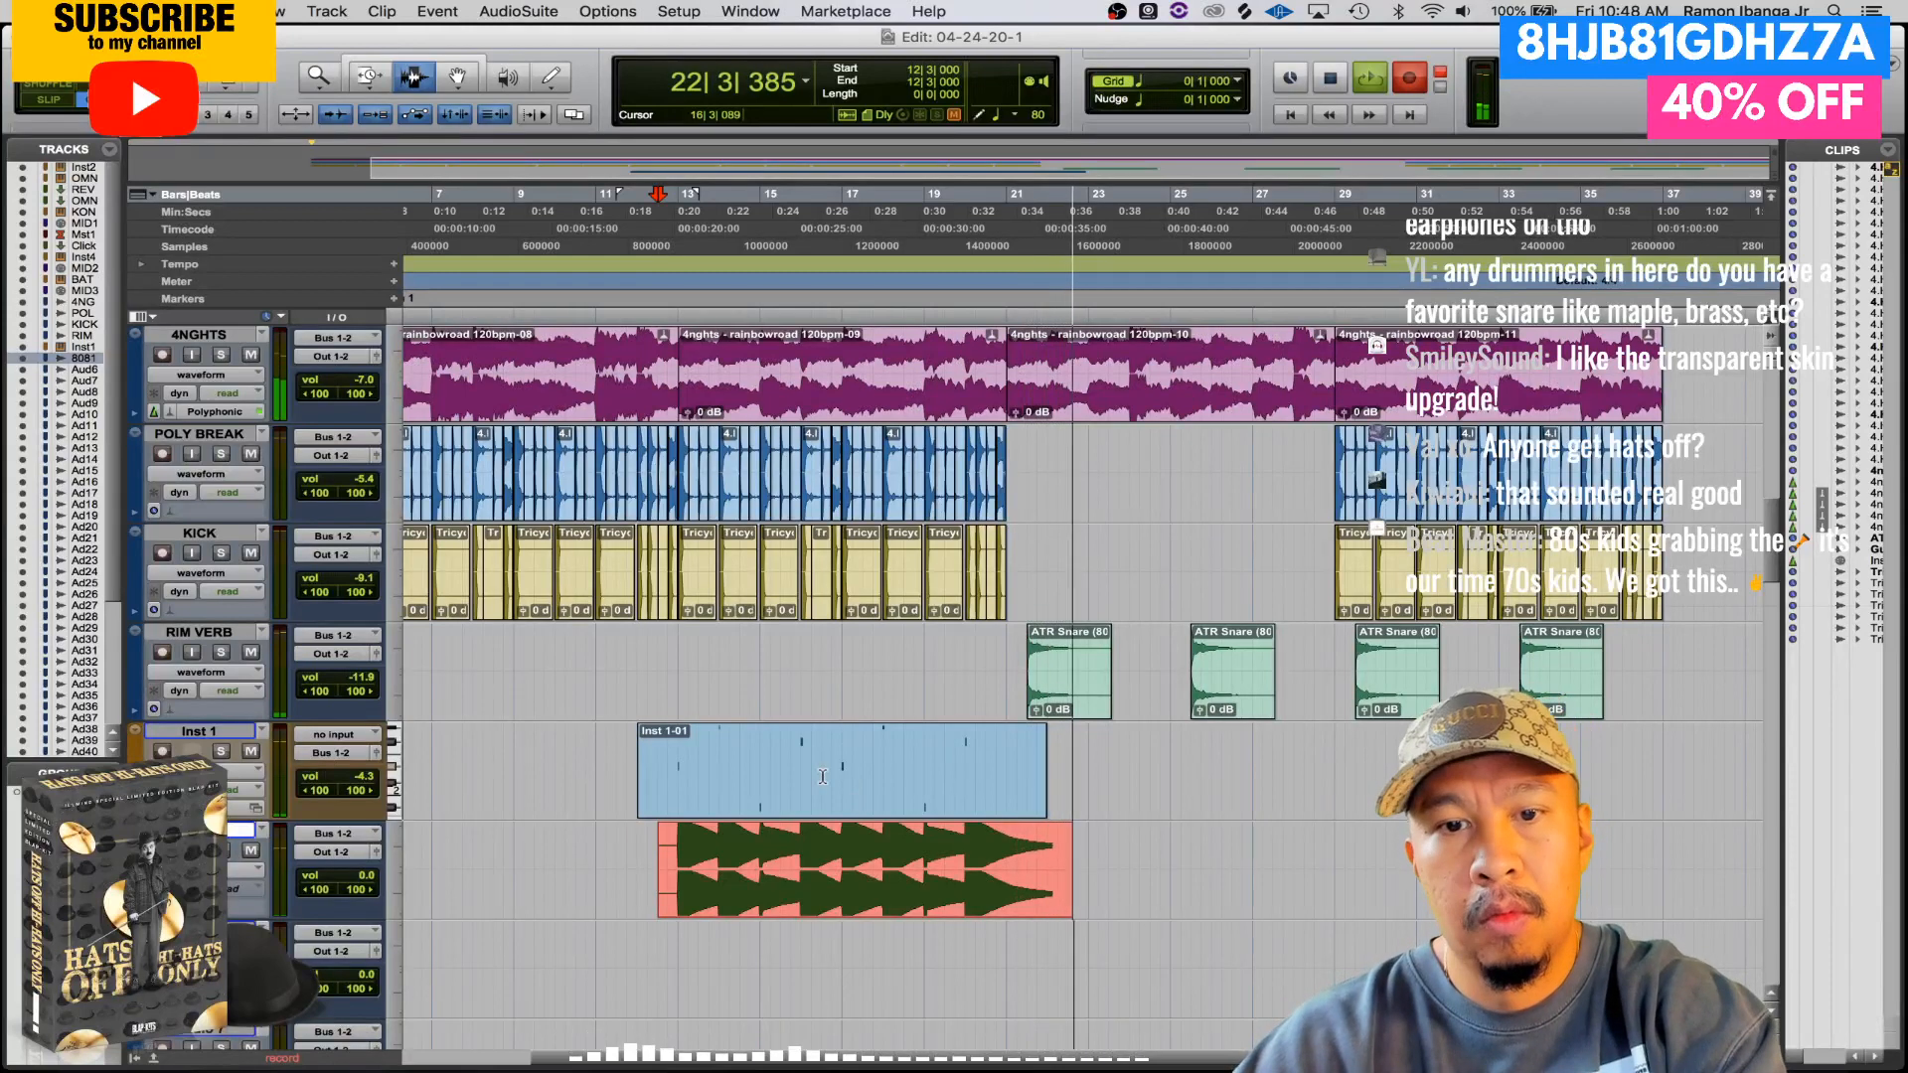
key("space")
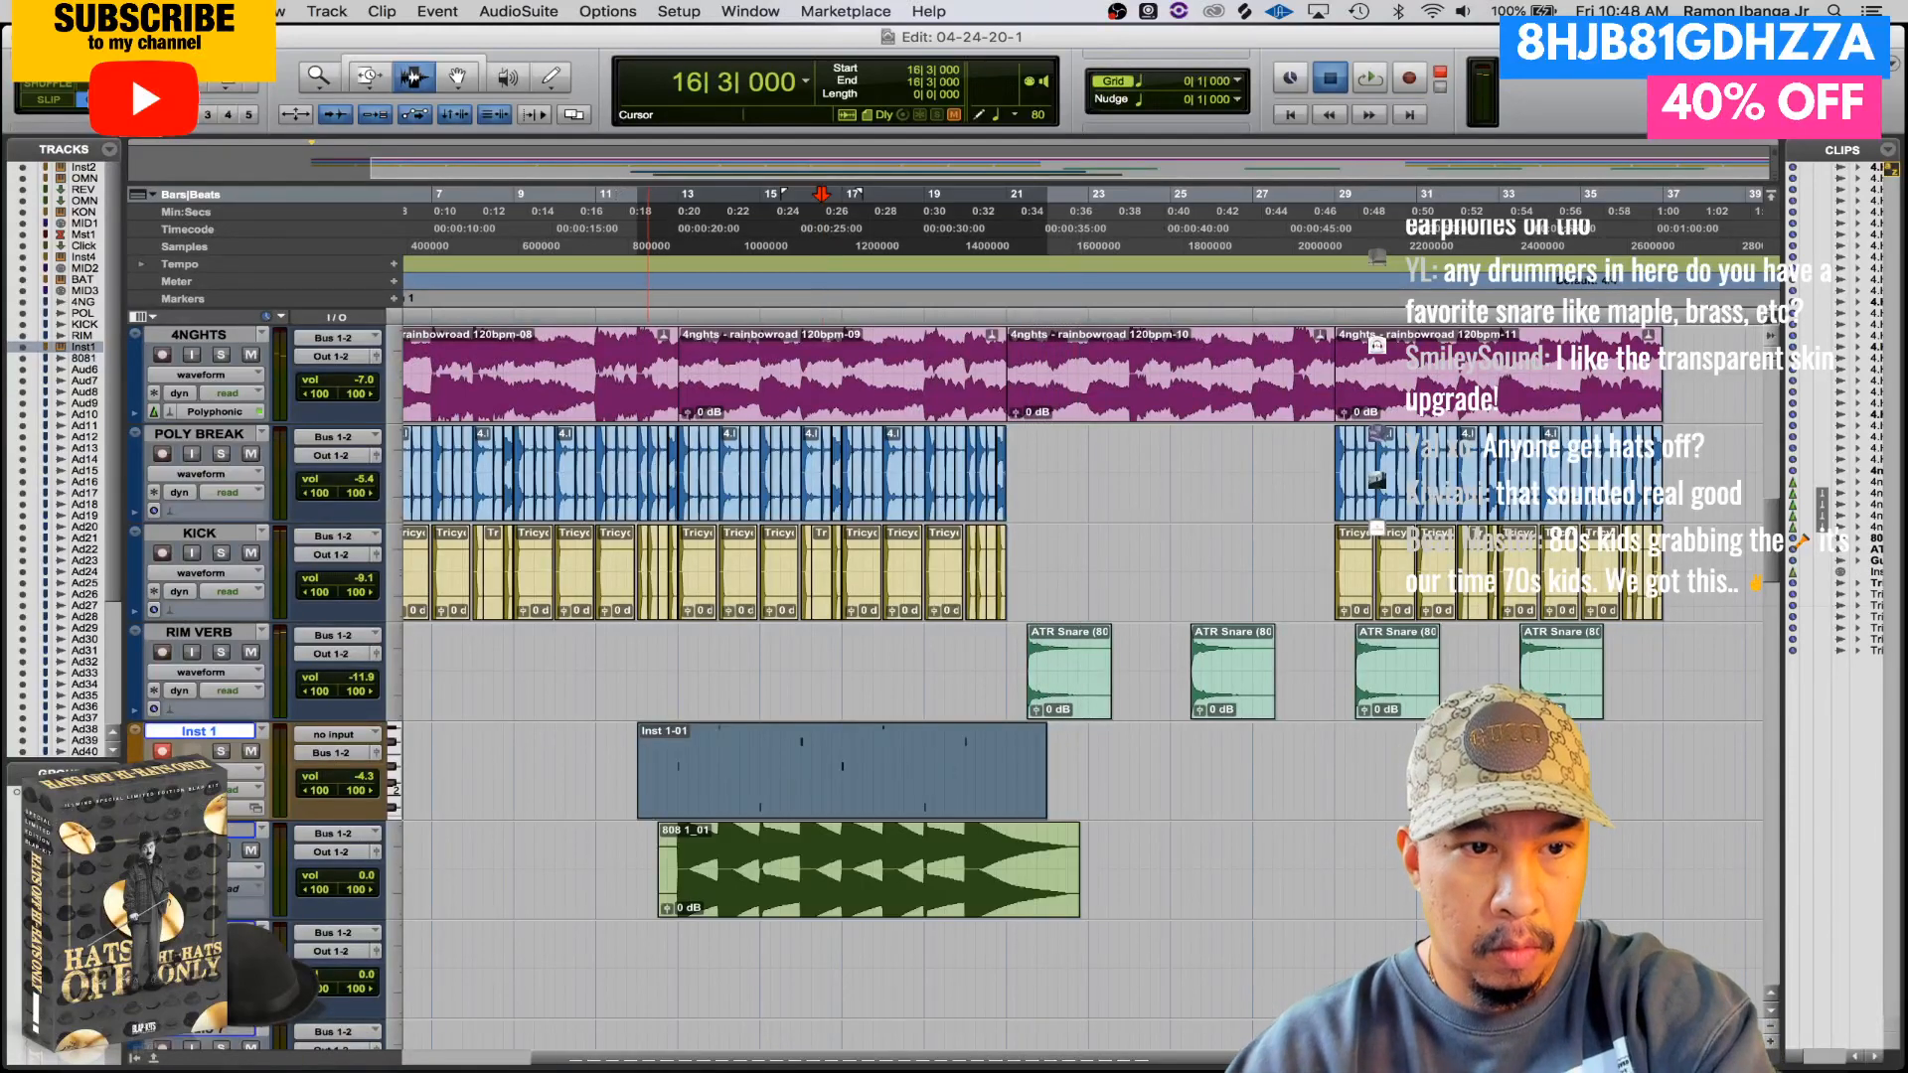
- Delete the silent lead-in of the 808 1 clip so that it starts exactly at bar 13
left_click(678, 871)
key("super+bracketright")
key("super+bracketright")
key("super+bracketright")
key("super+bracketright")
key("super+bracketright")
key("super+bracketright")
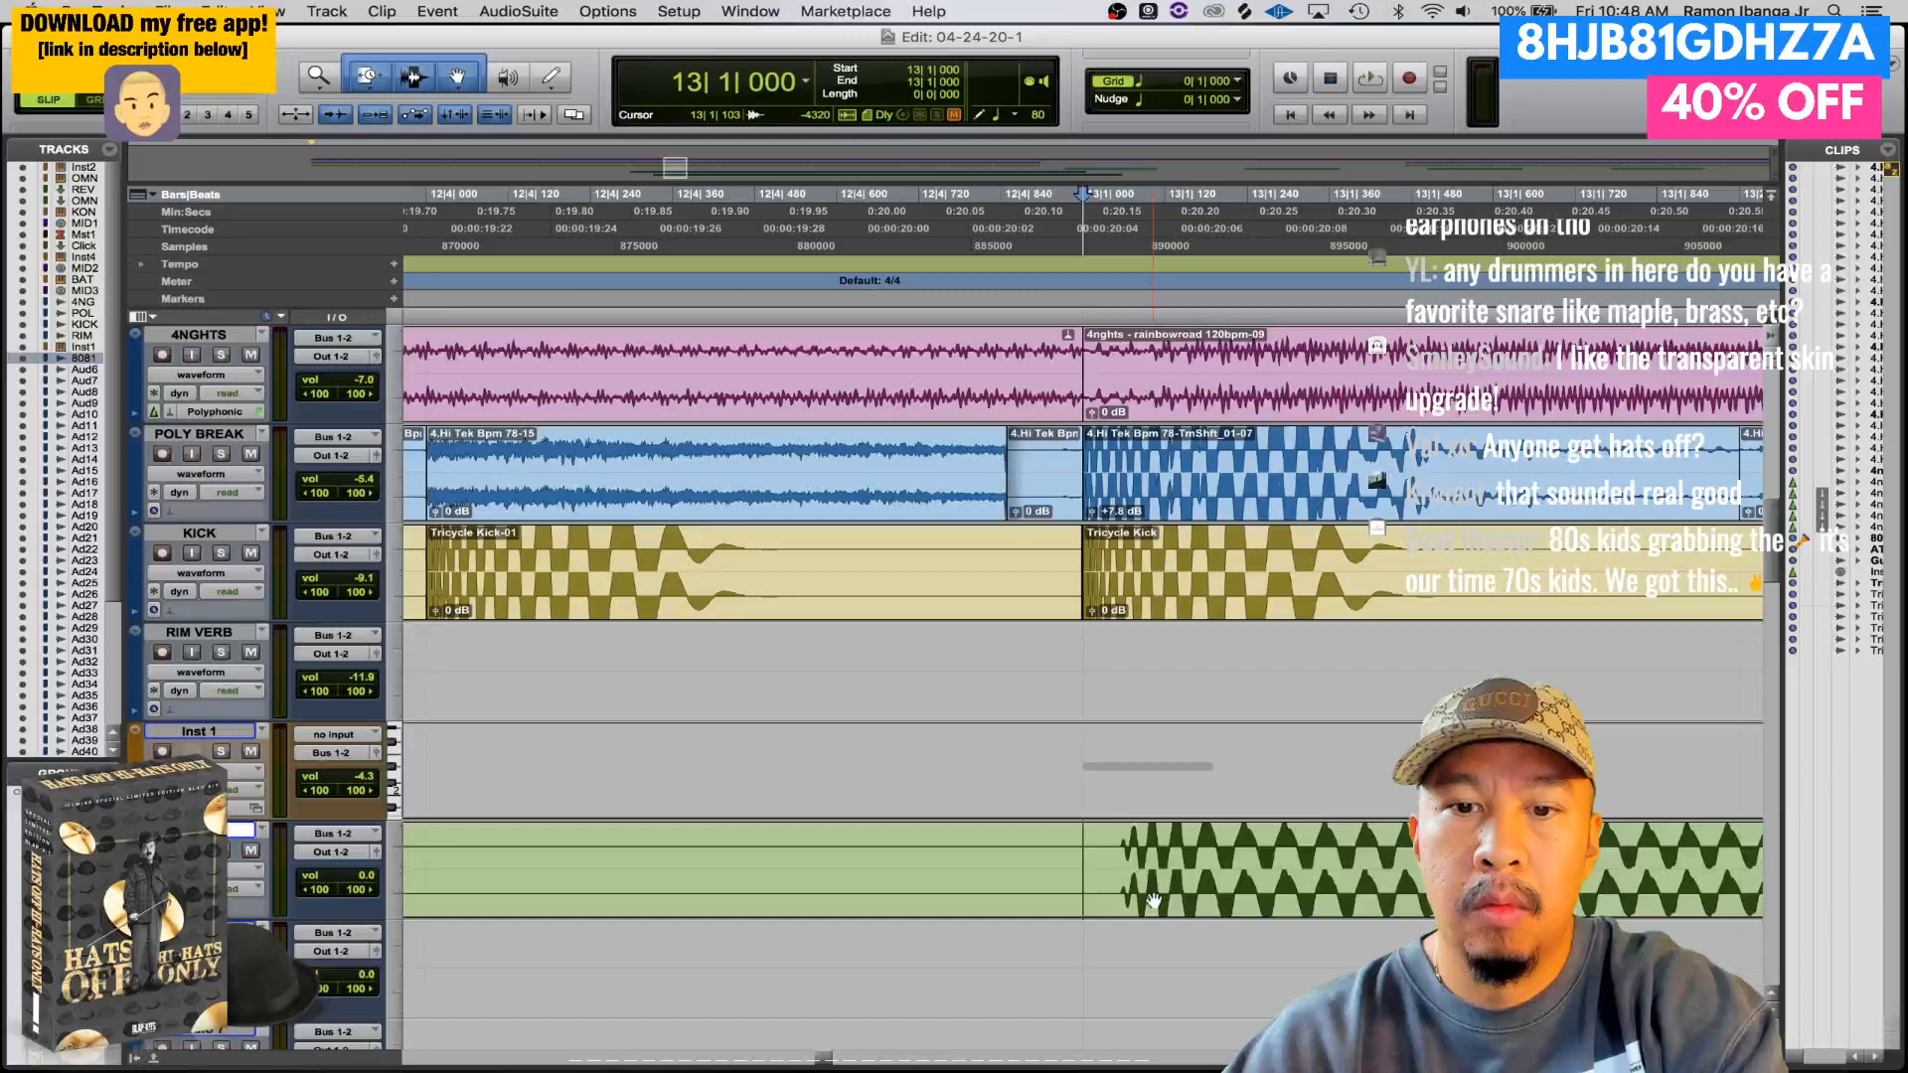
key("super+bracketleft")
key("super+bracketleft")
key("space")
key("super+bracketleft")
key("super+bracketleft")
key("super+bracketleft")
left_click_drag(924, 873, 1074, 866)
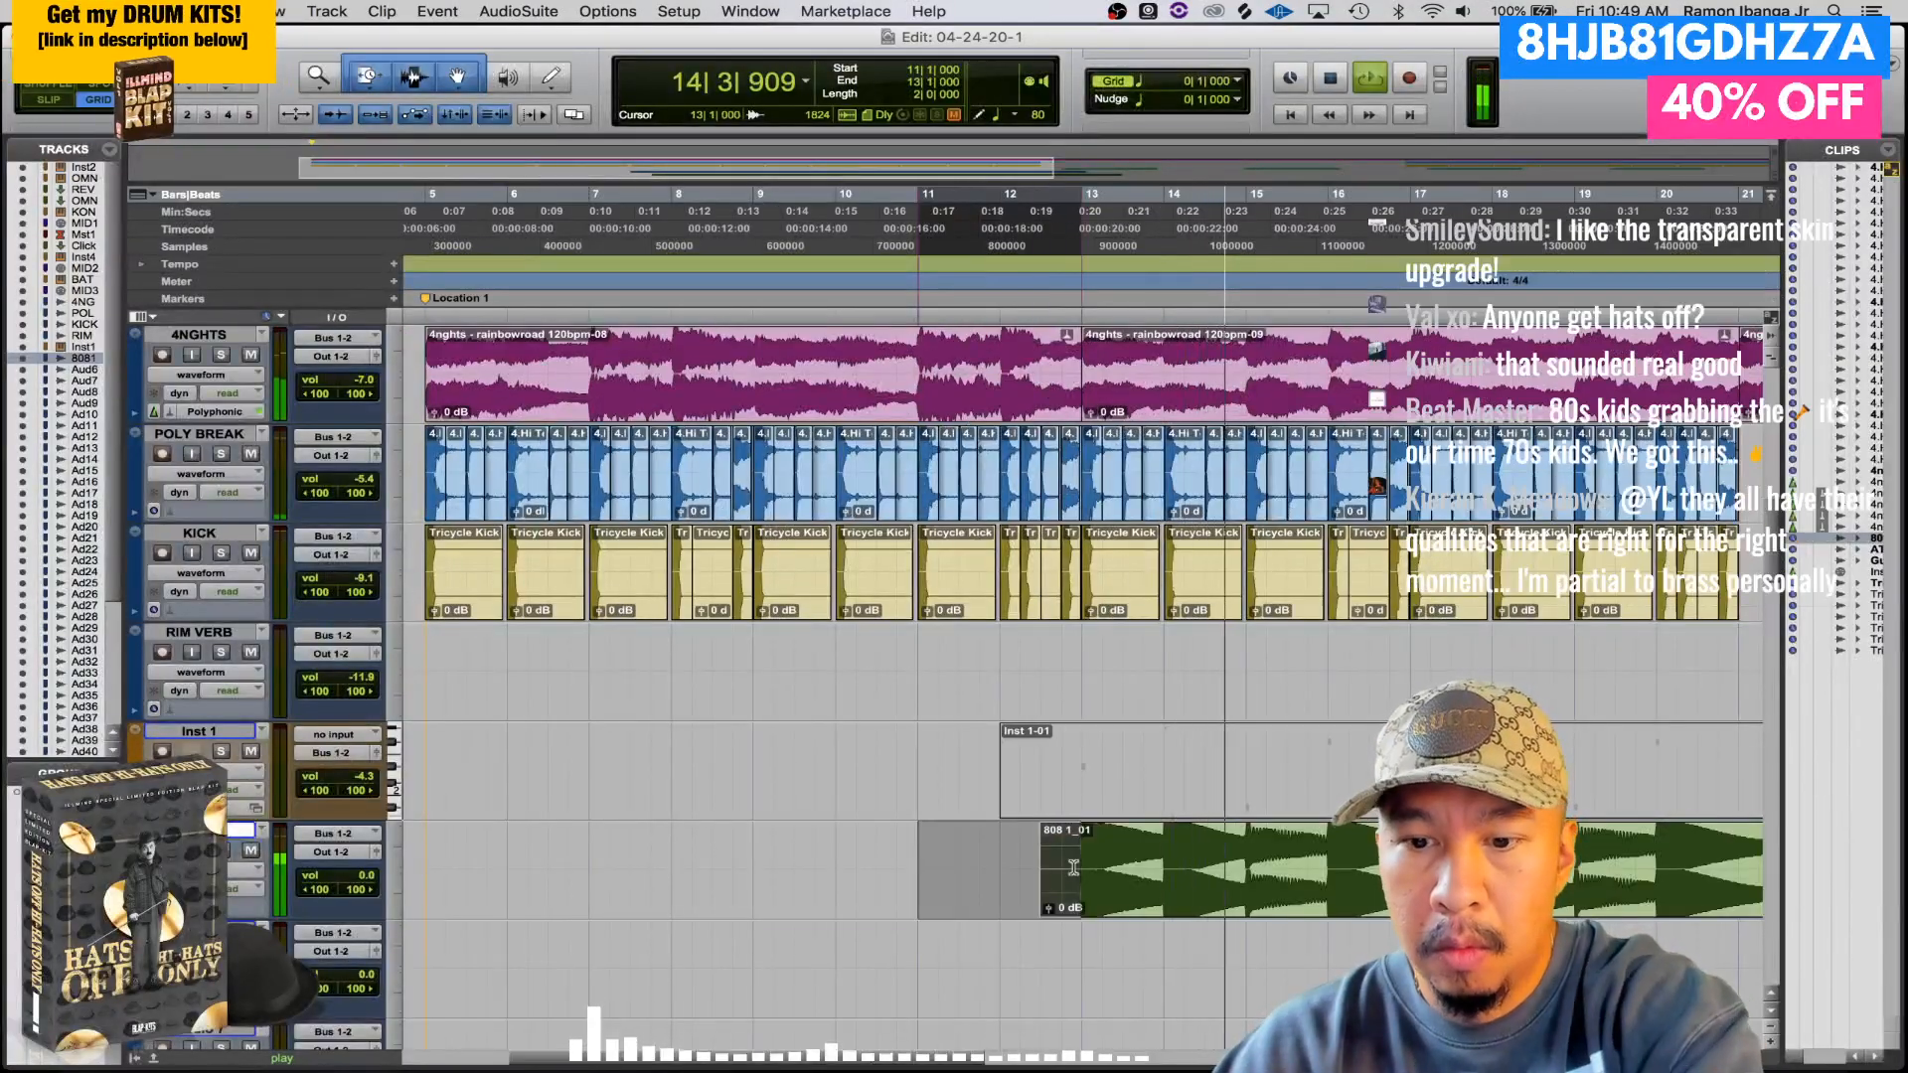
key("BackSpace")
- Delete the tail of the 808 1 clip after bar 21 and apply fades to the trimmed clip
key("super+bracketleft")
left_click_drag(1327, 863, 1228, 860)
key("BackSpace")
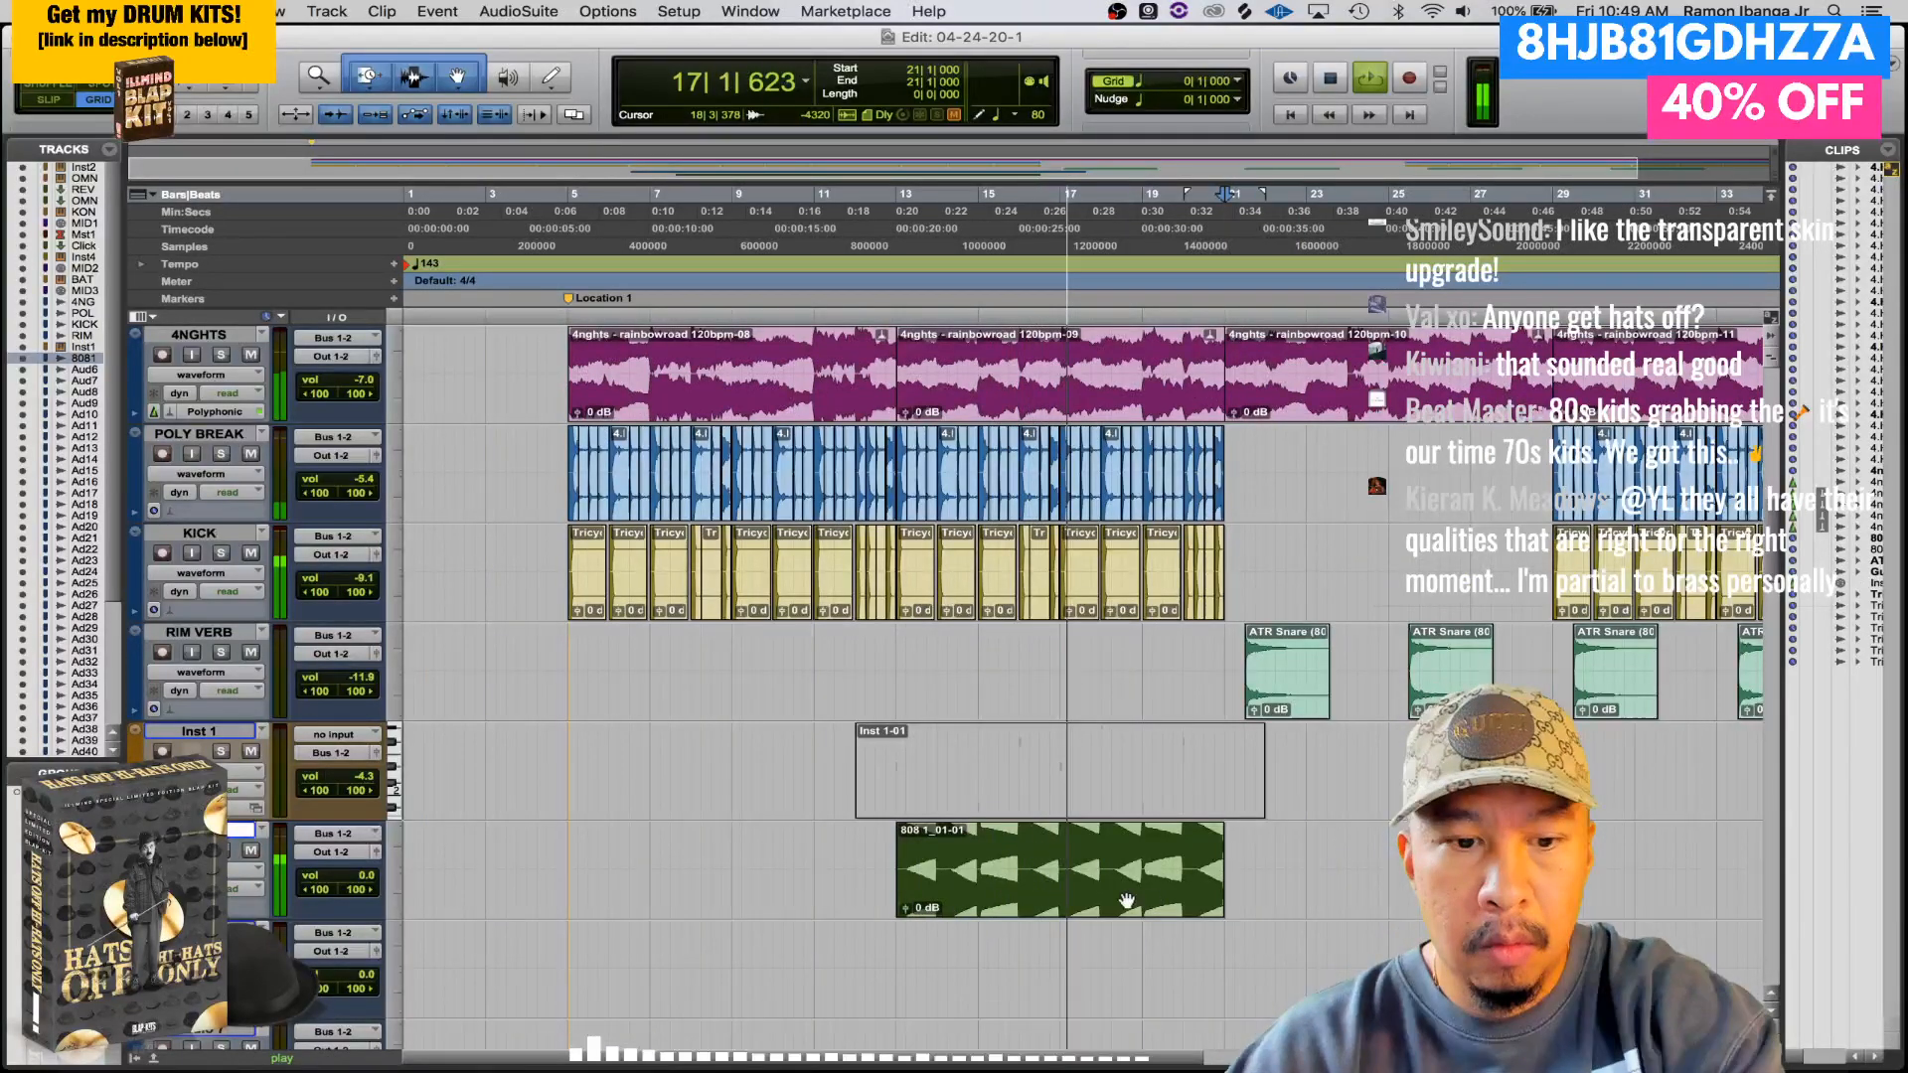
left_click(1127, 901)
key("super+f")
key("Return")
- Play the arrangement, solo the 808 1 track briefly in the mixer and set its volume to -5.4 dB
key("super+equal")
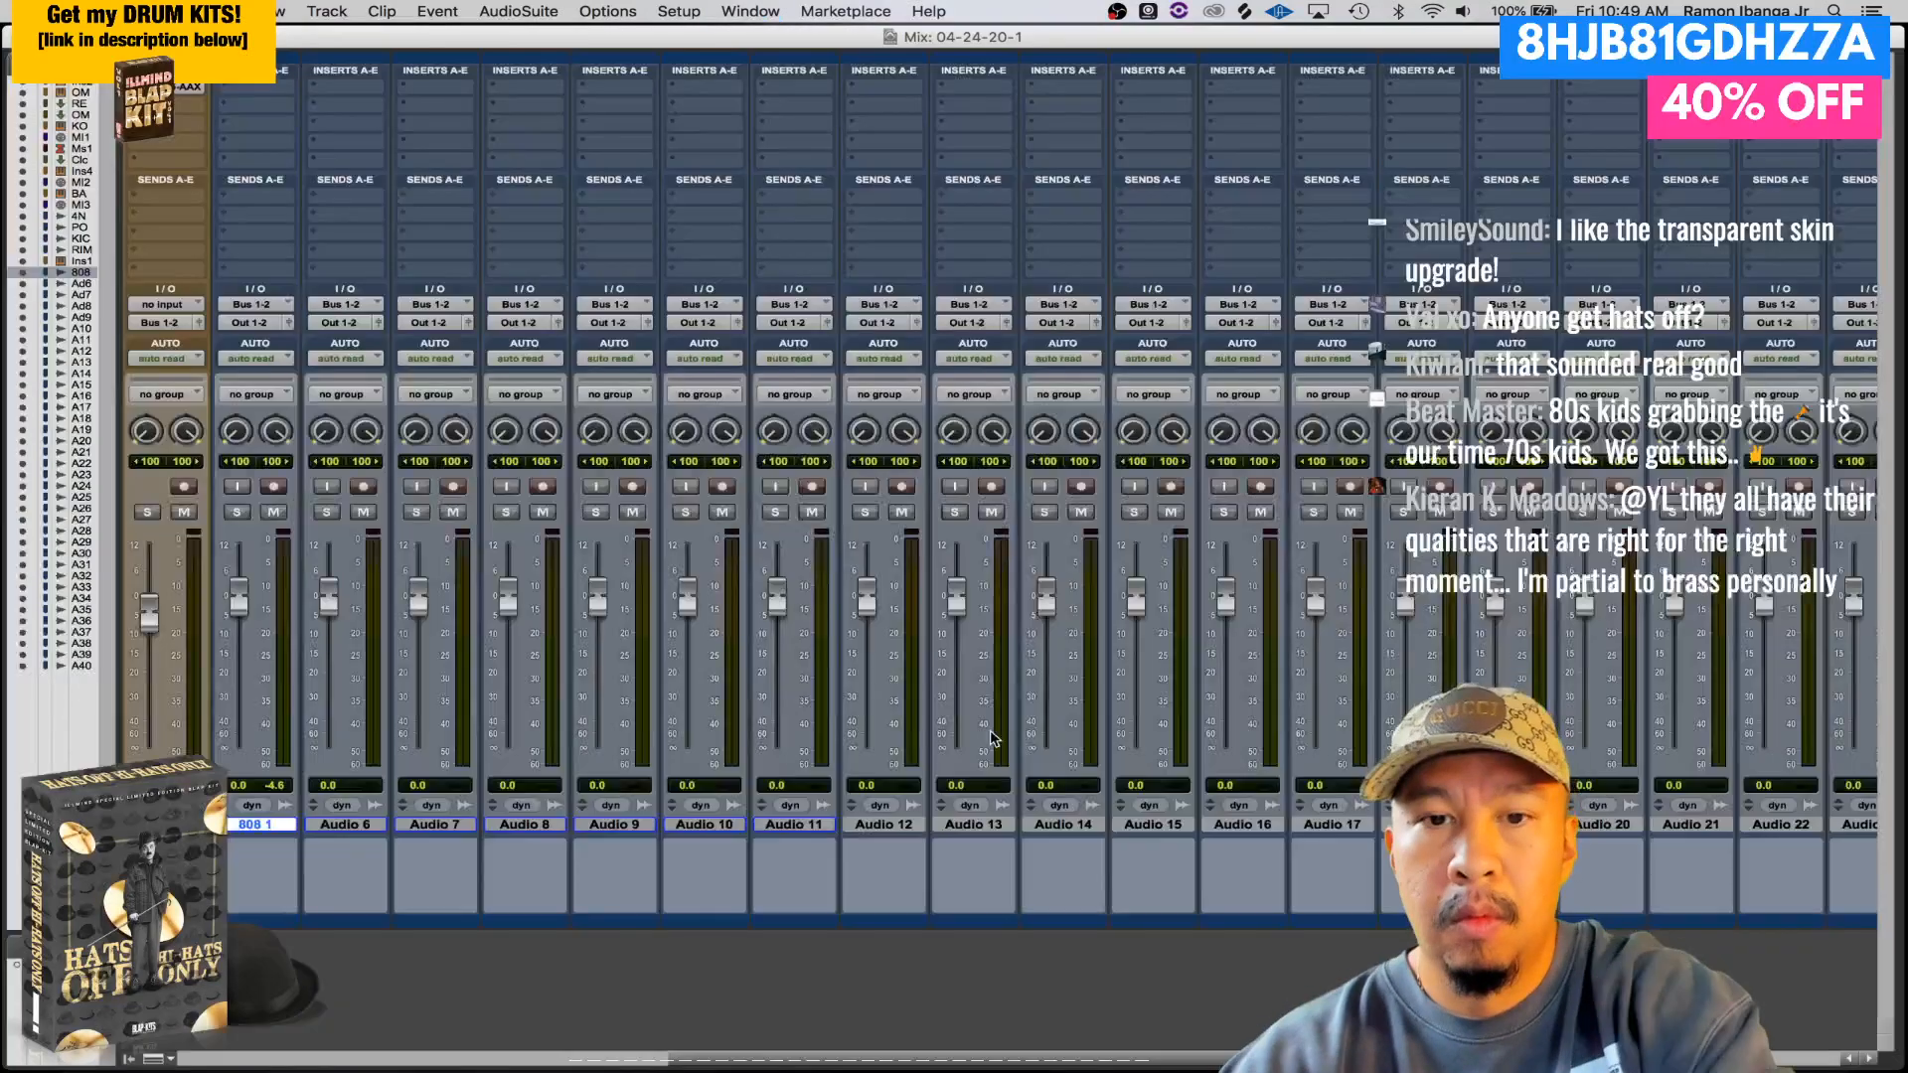
scroll(954, 745, "left", 10)
key("space")
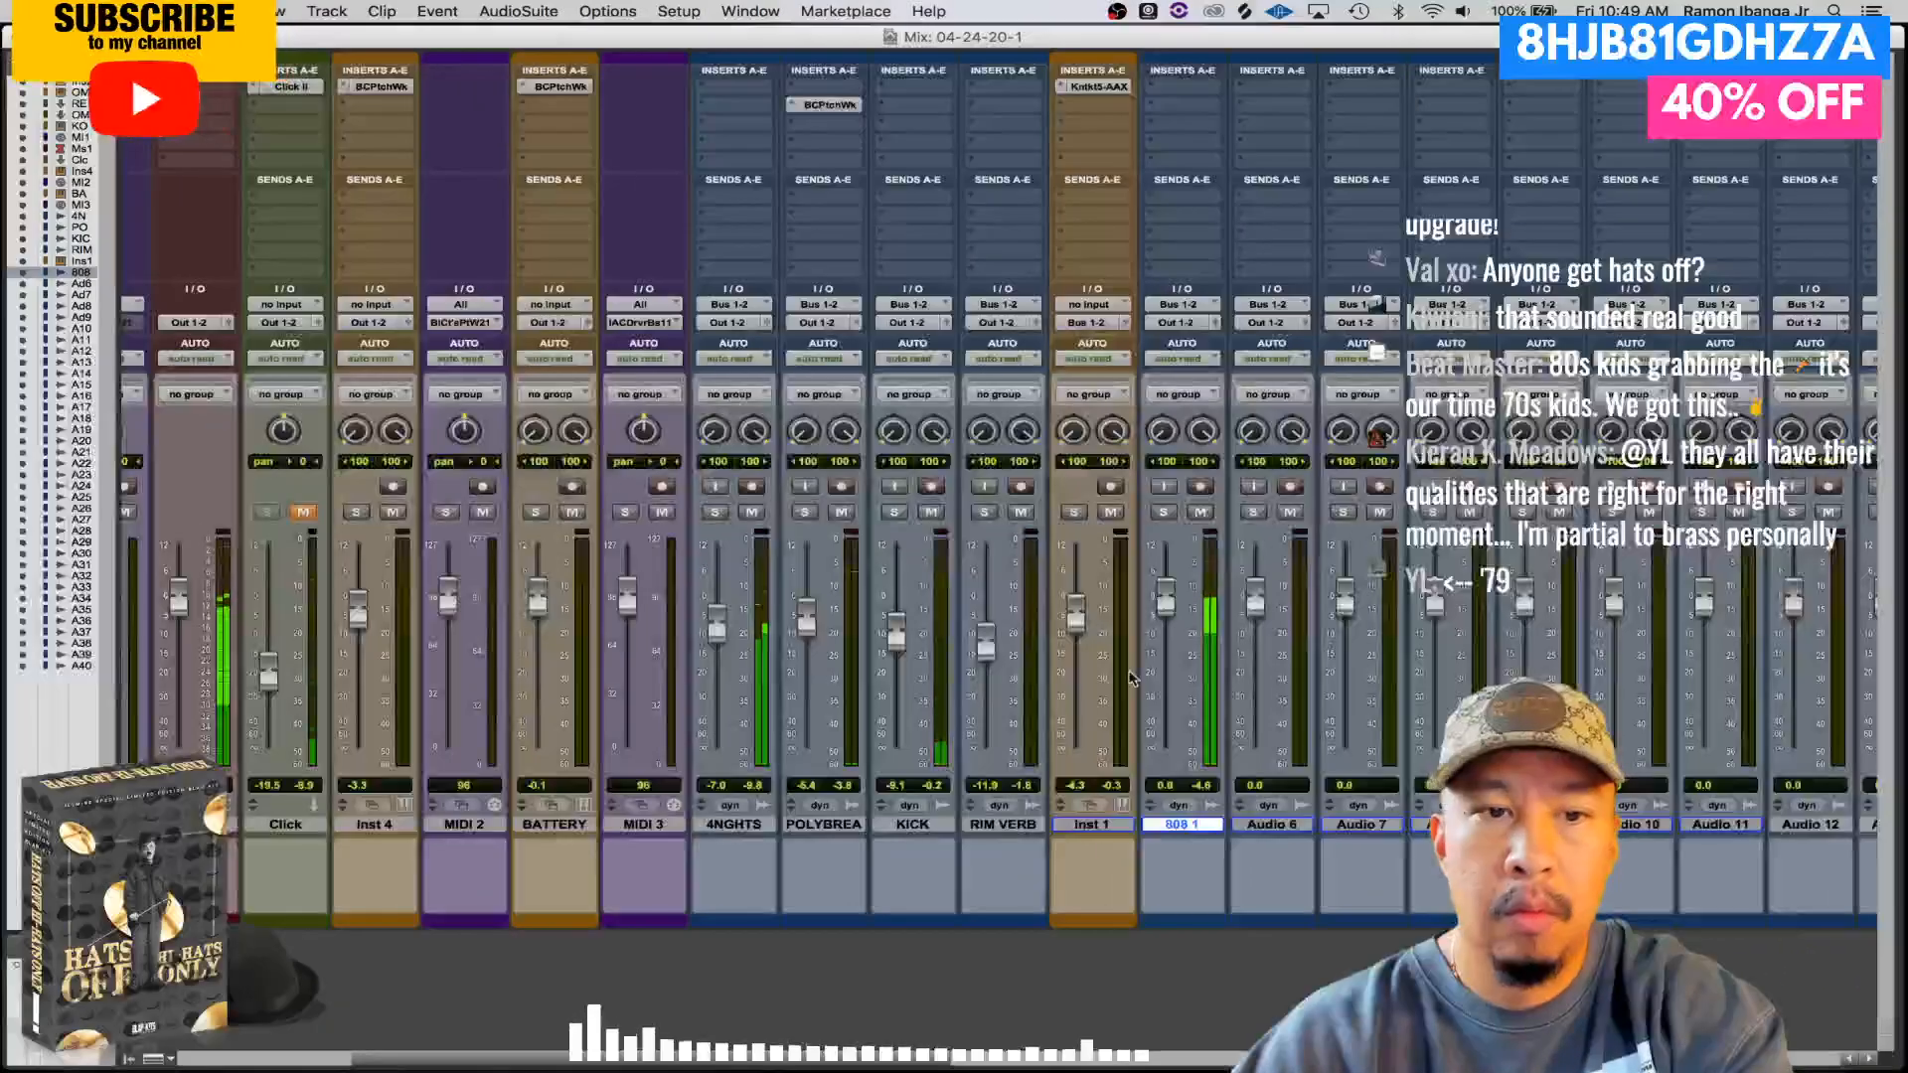
left_click(1164, 512)
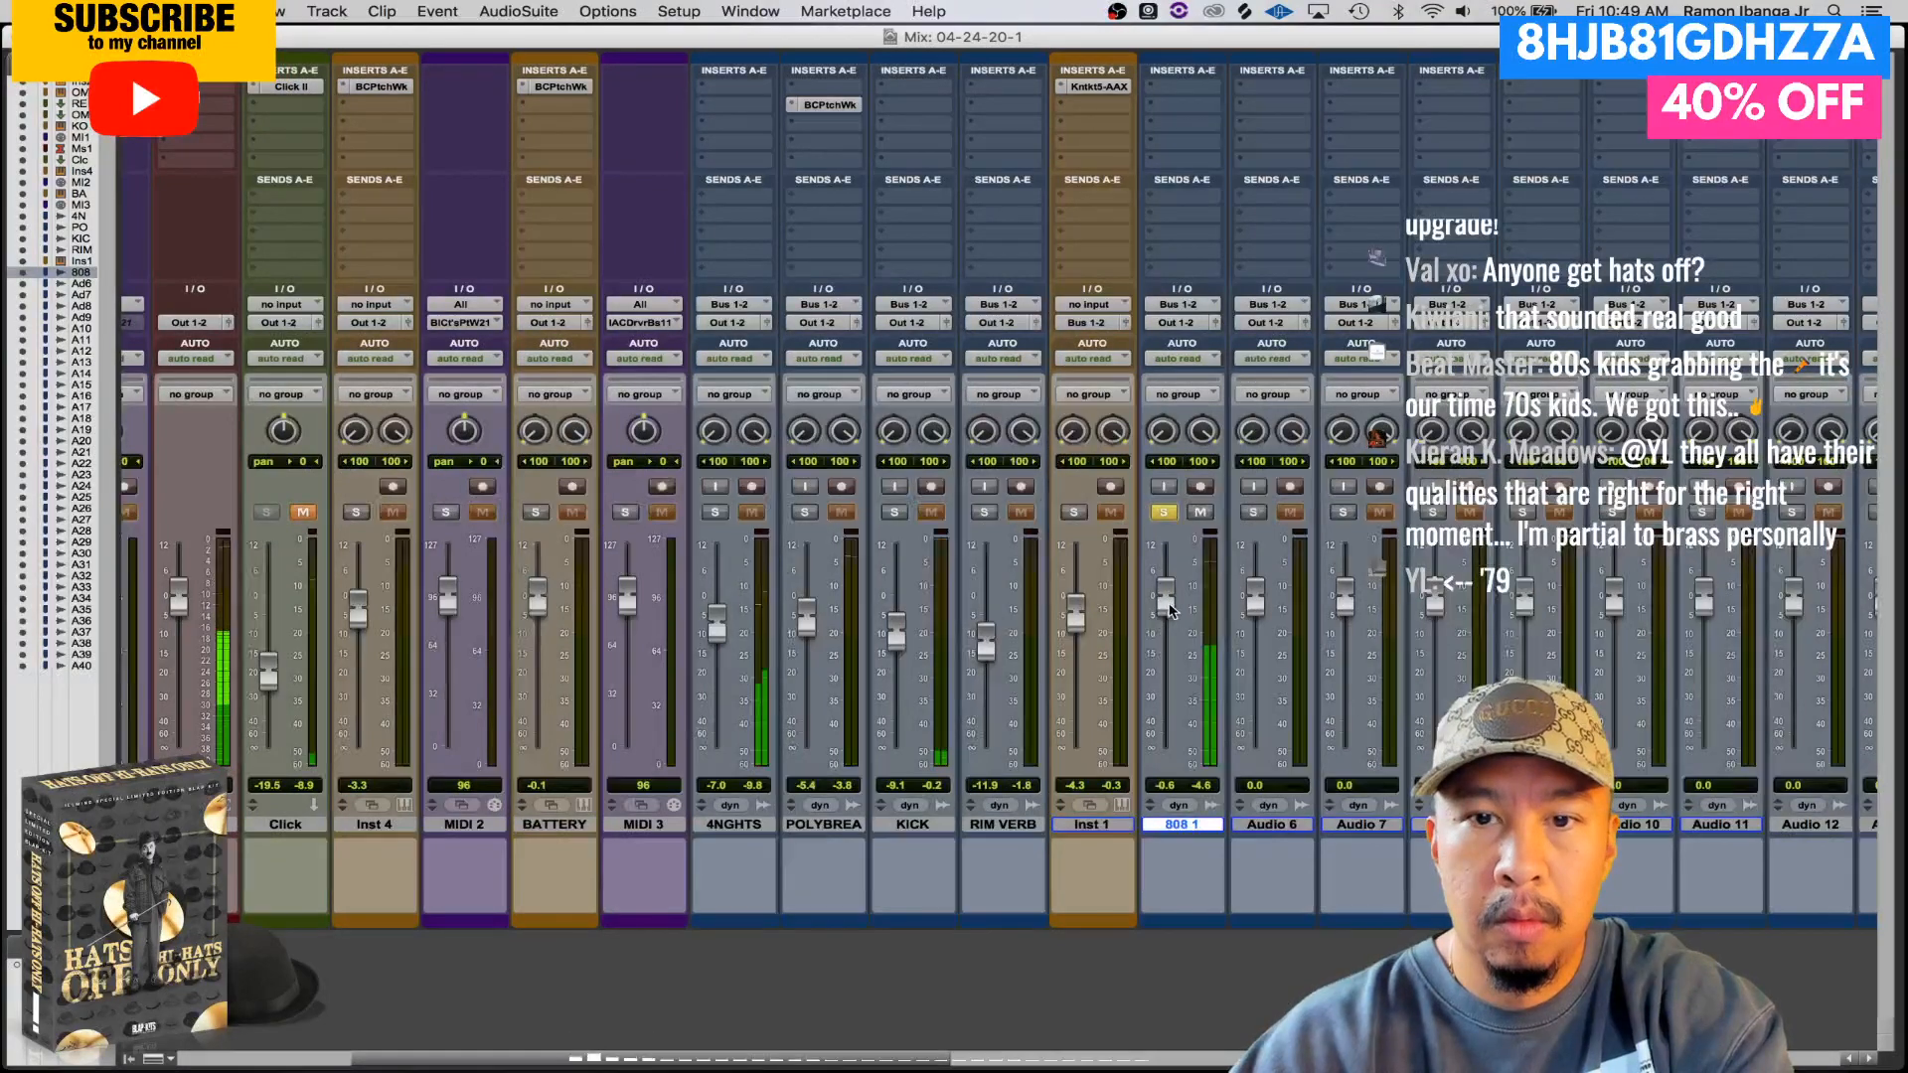
left_click(1164, 512)
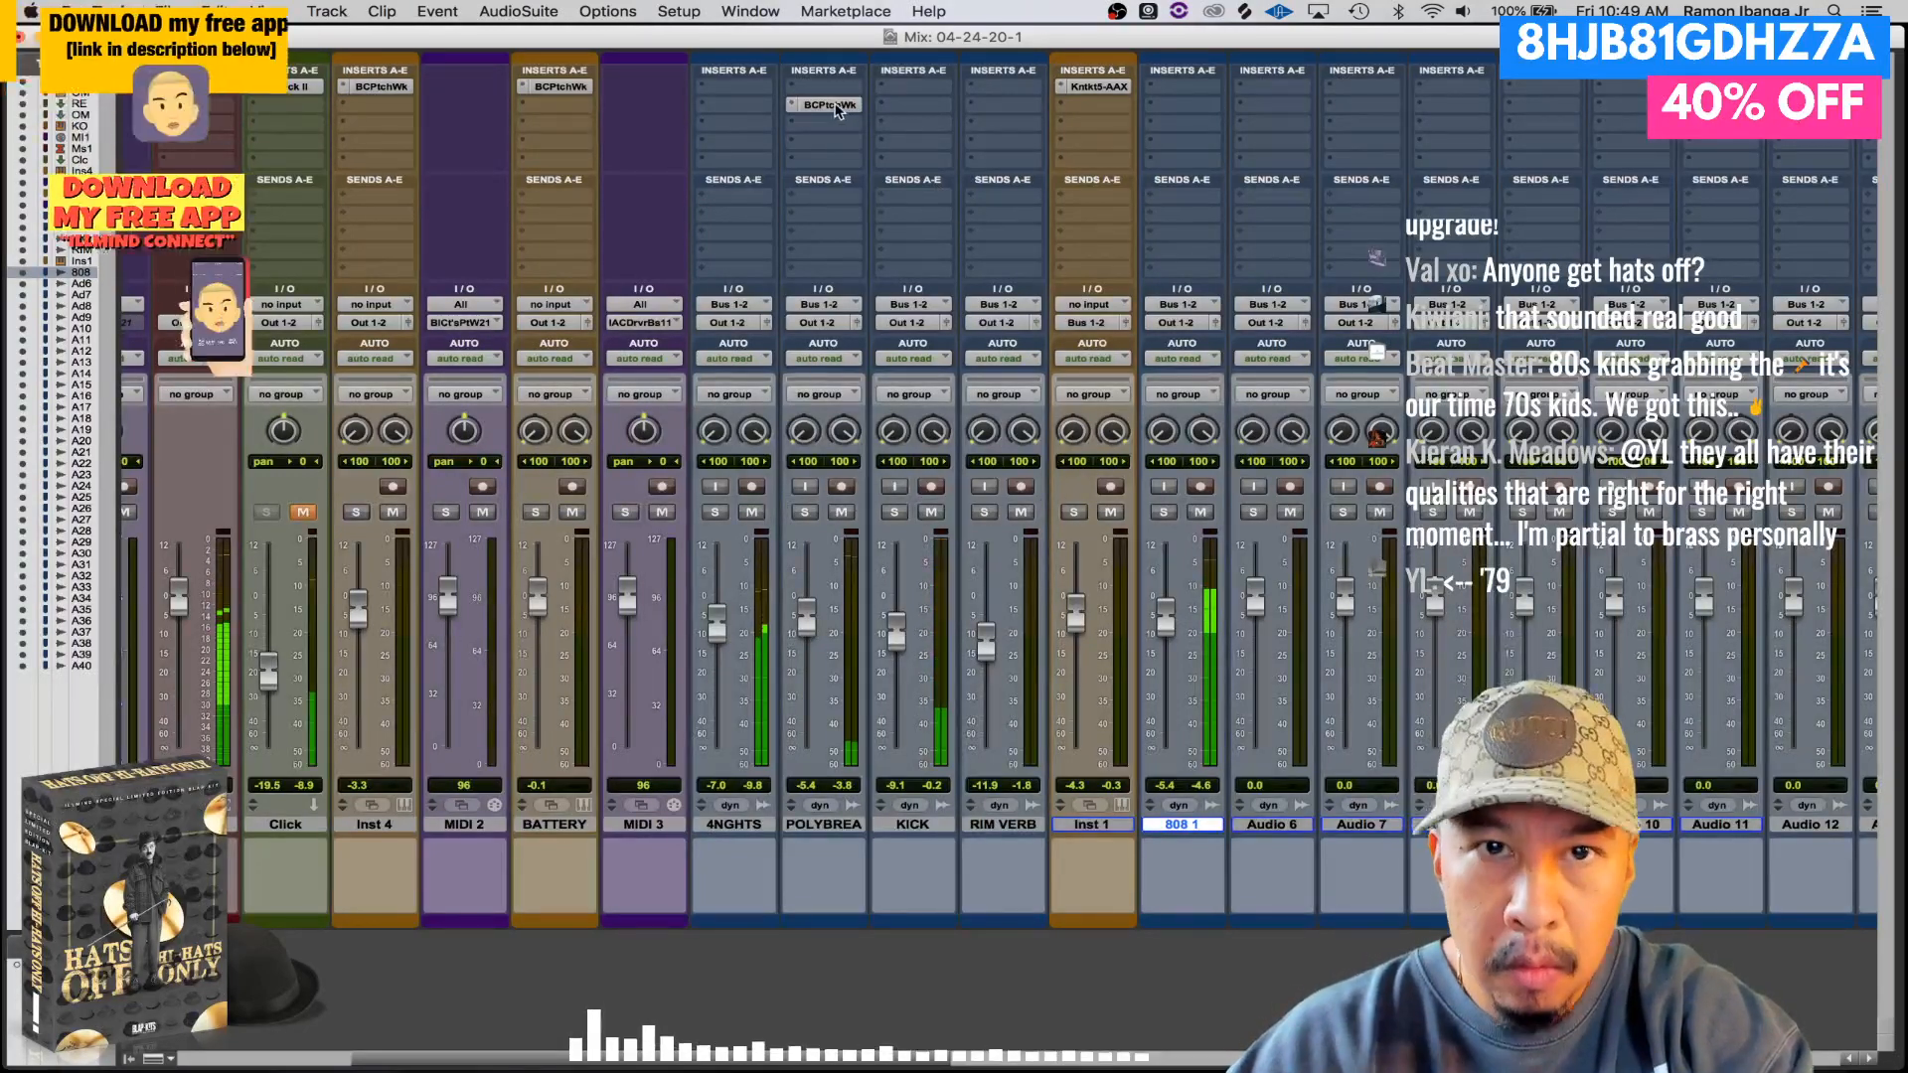
- Set the low-cut band of the Ozone 5 Equalizer on the POLY BREAK track to 409 Hz and close the plug-in
left_click(854, 106)
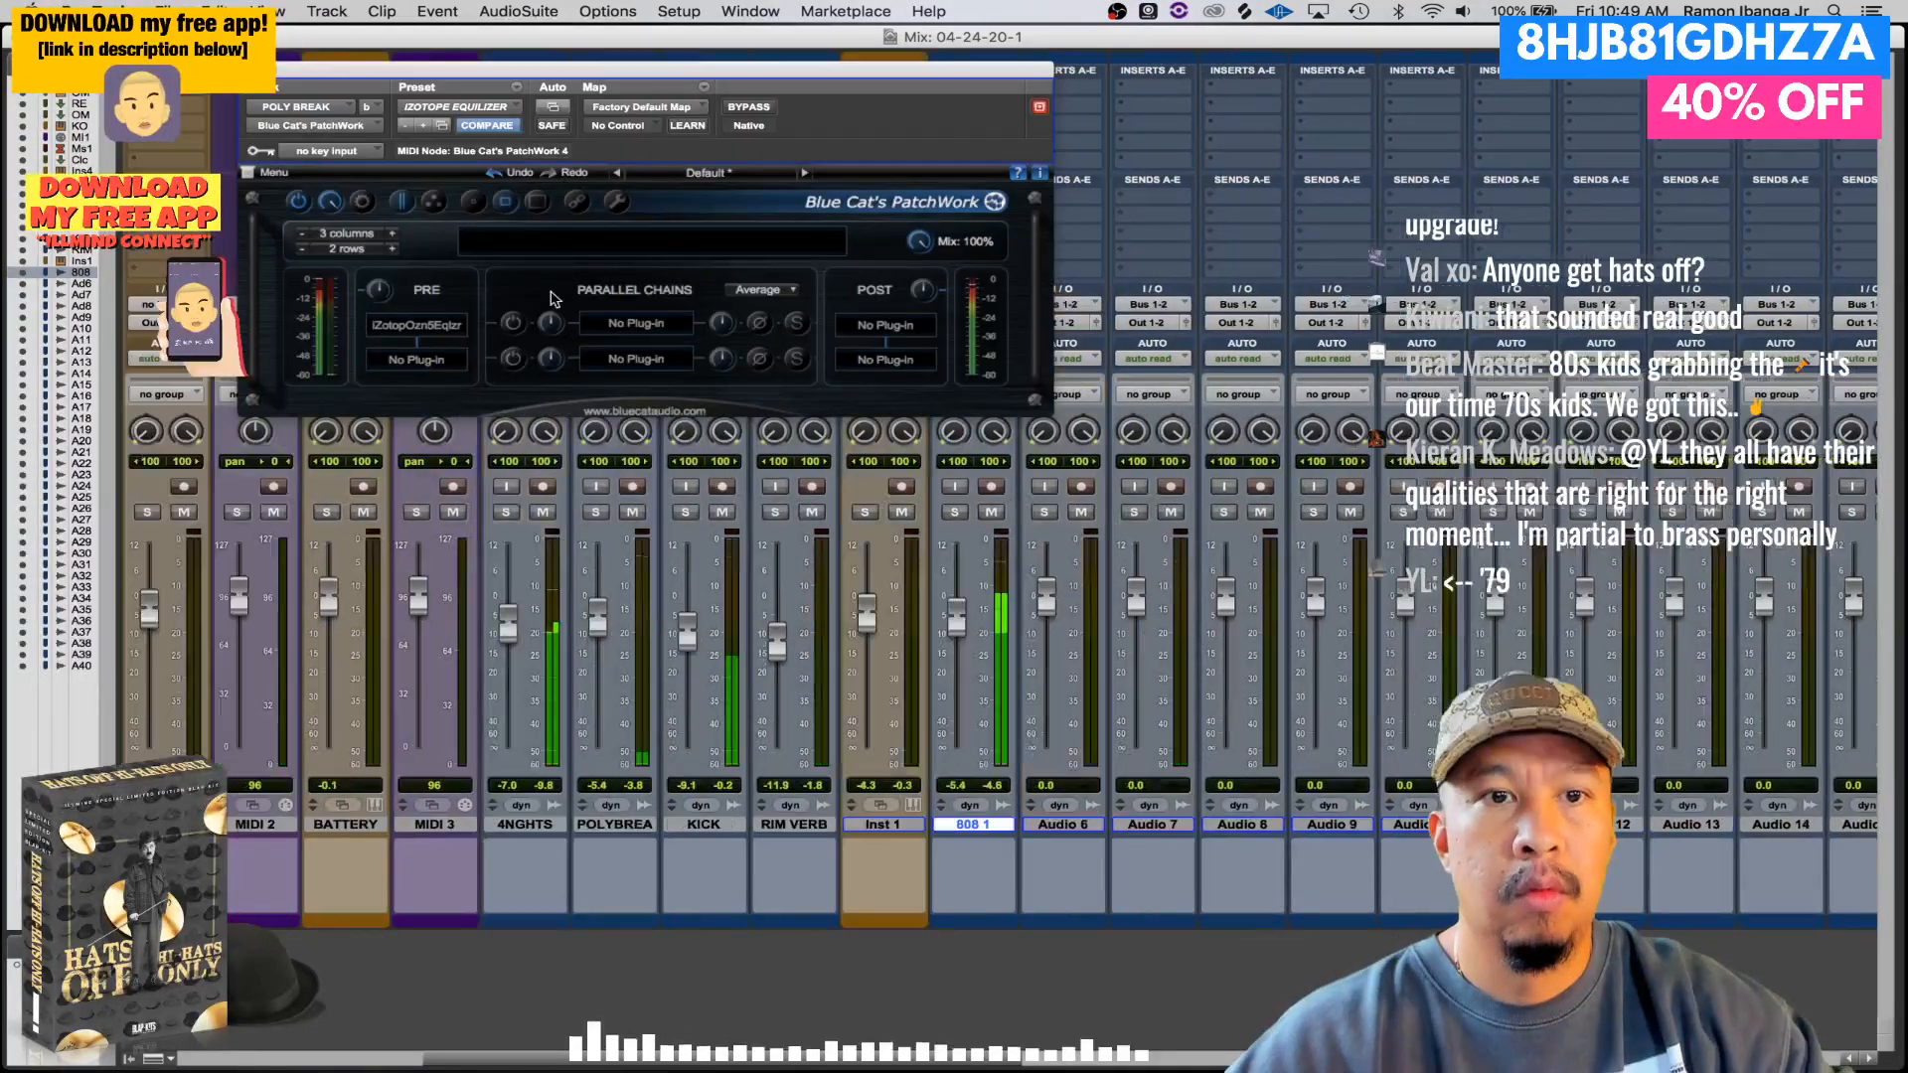
left_click(455, 325)
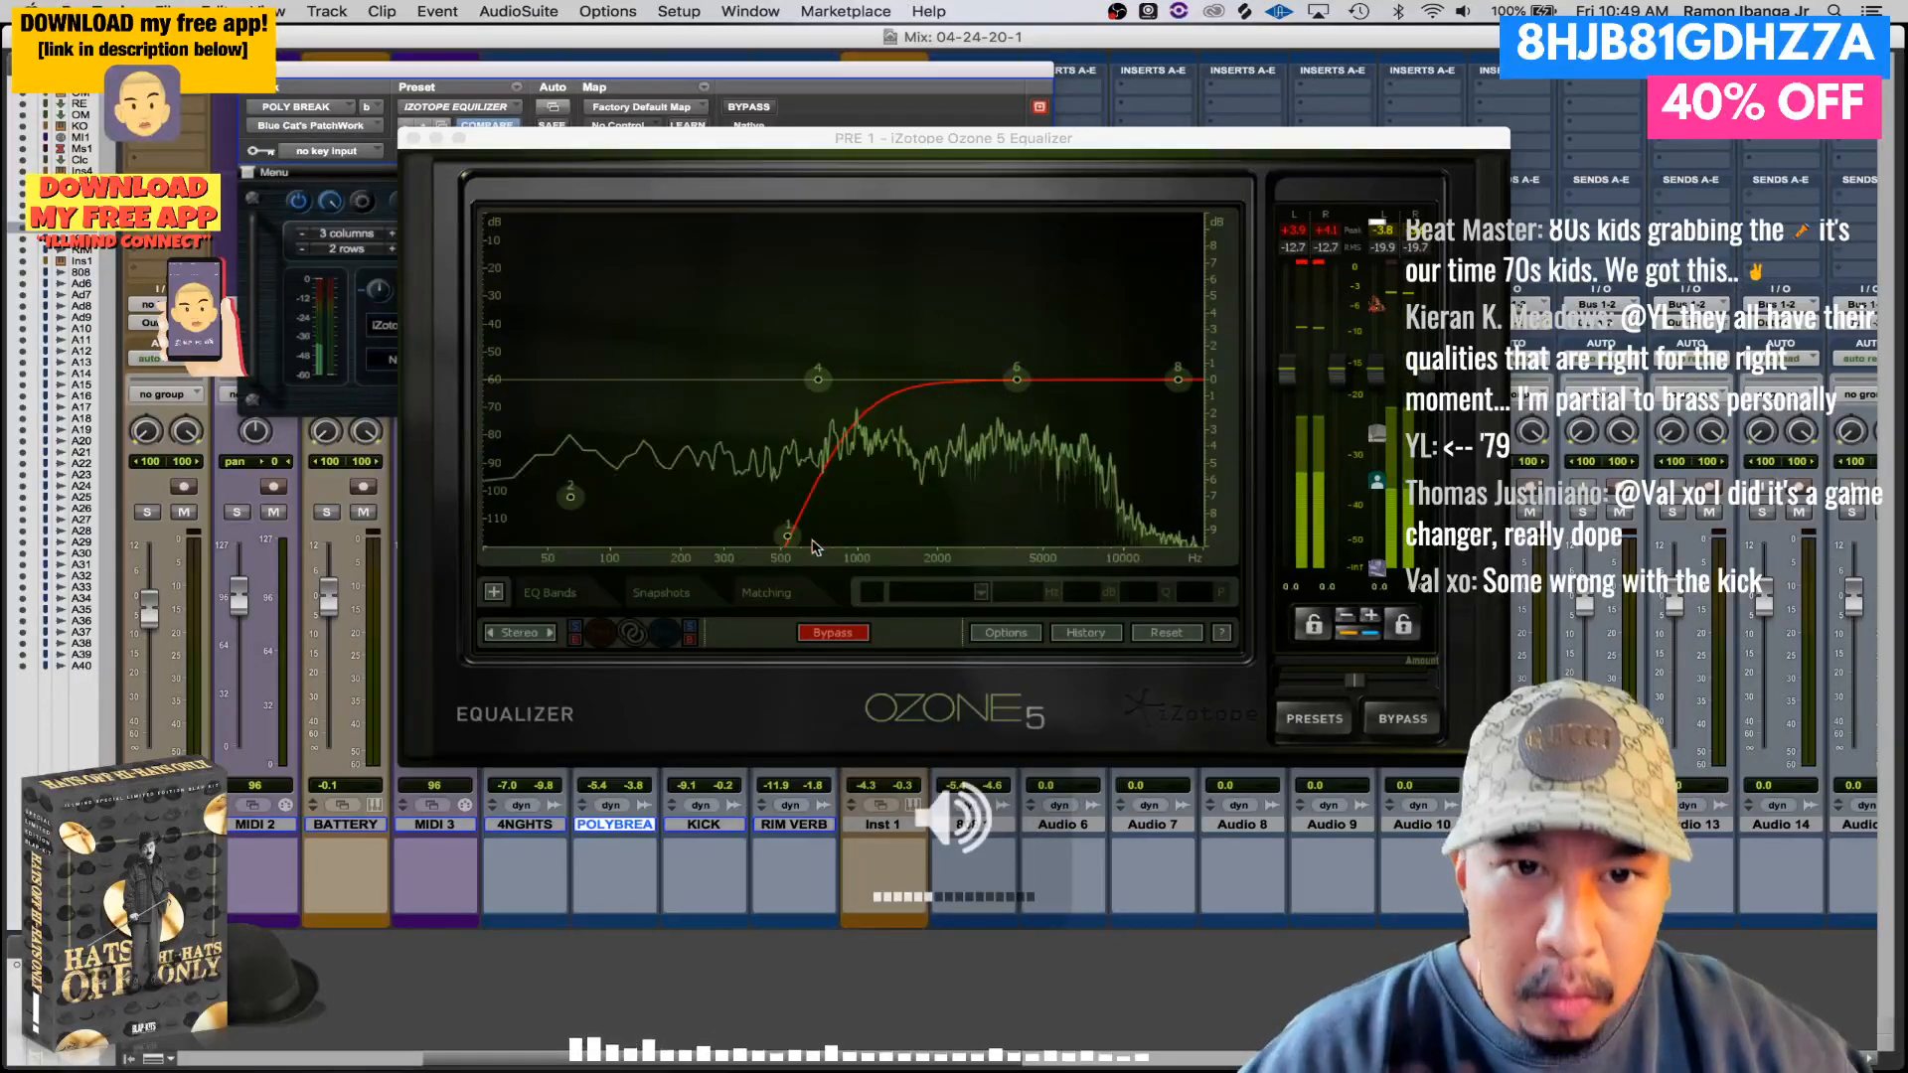
left_click_drag(787, 537, 755, 545)
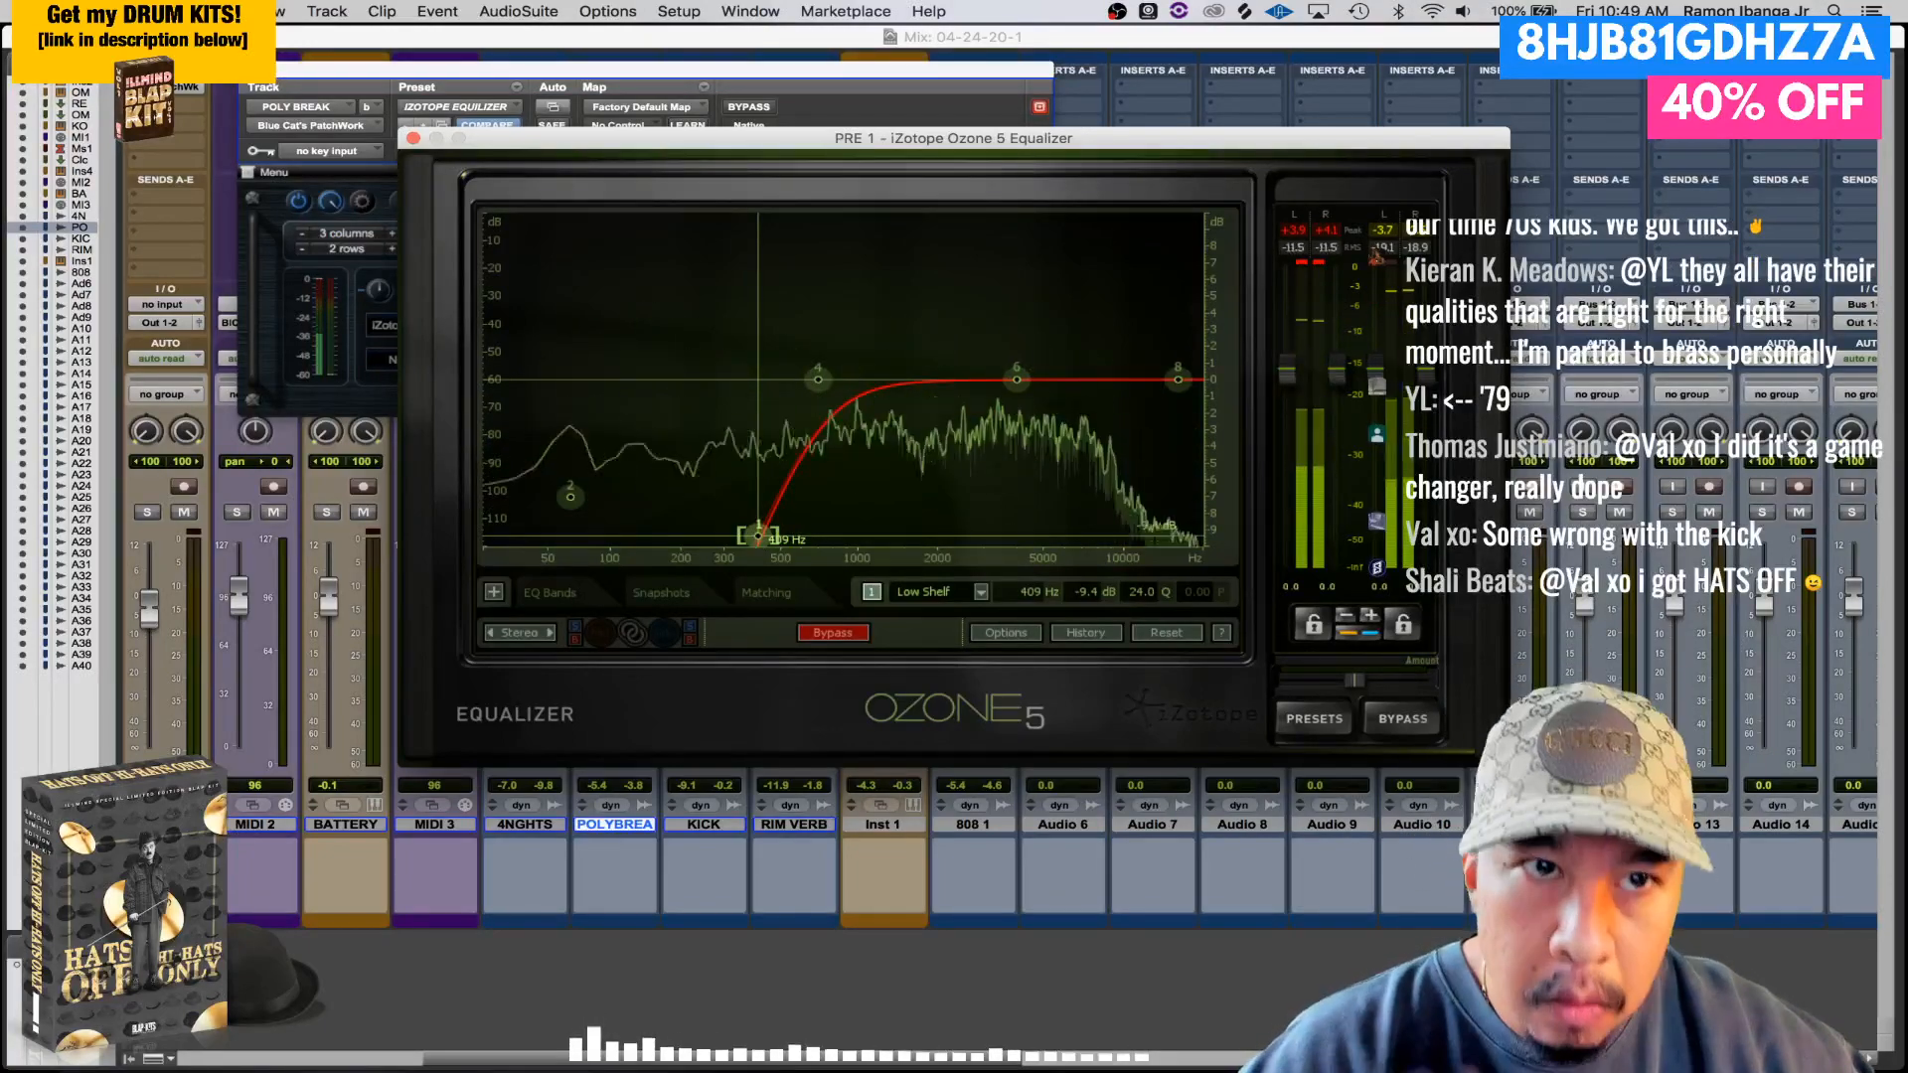
left_click(413, 138)
key("super+w")
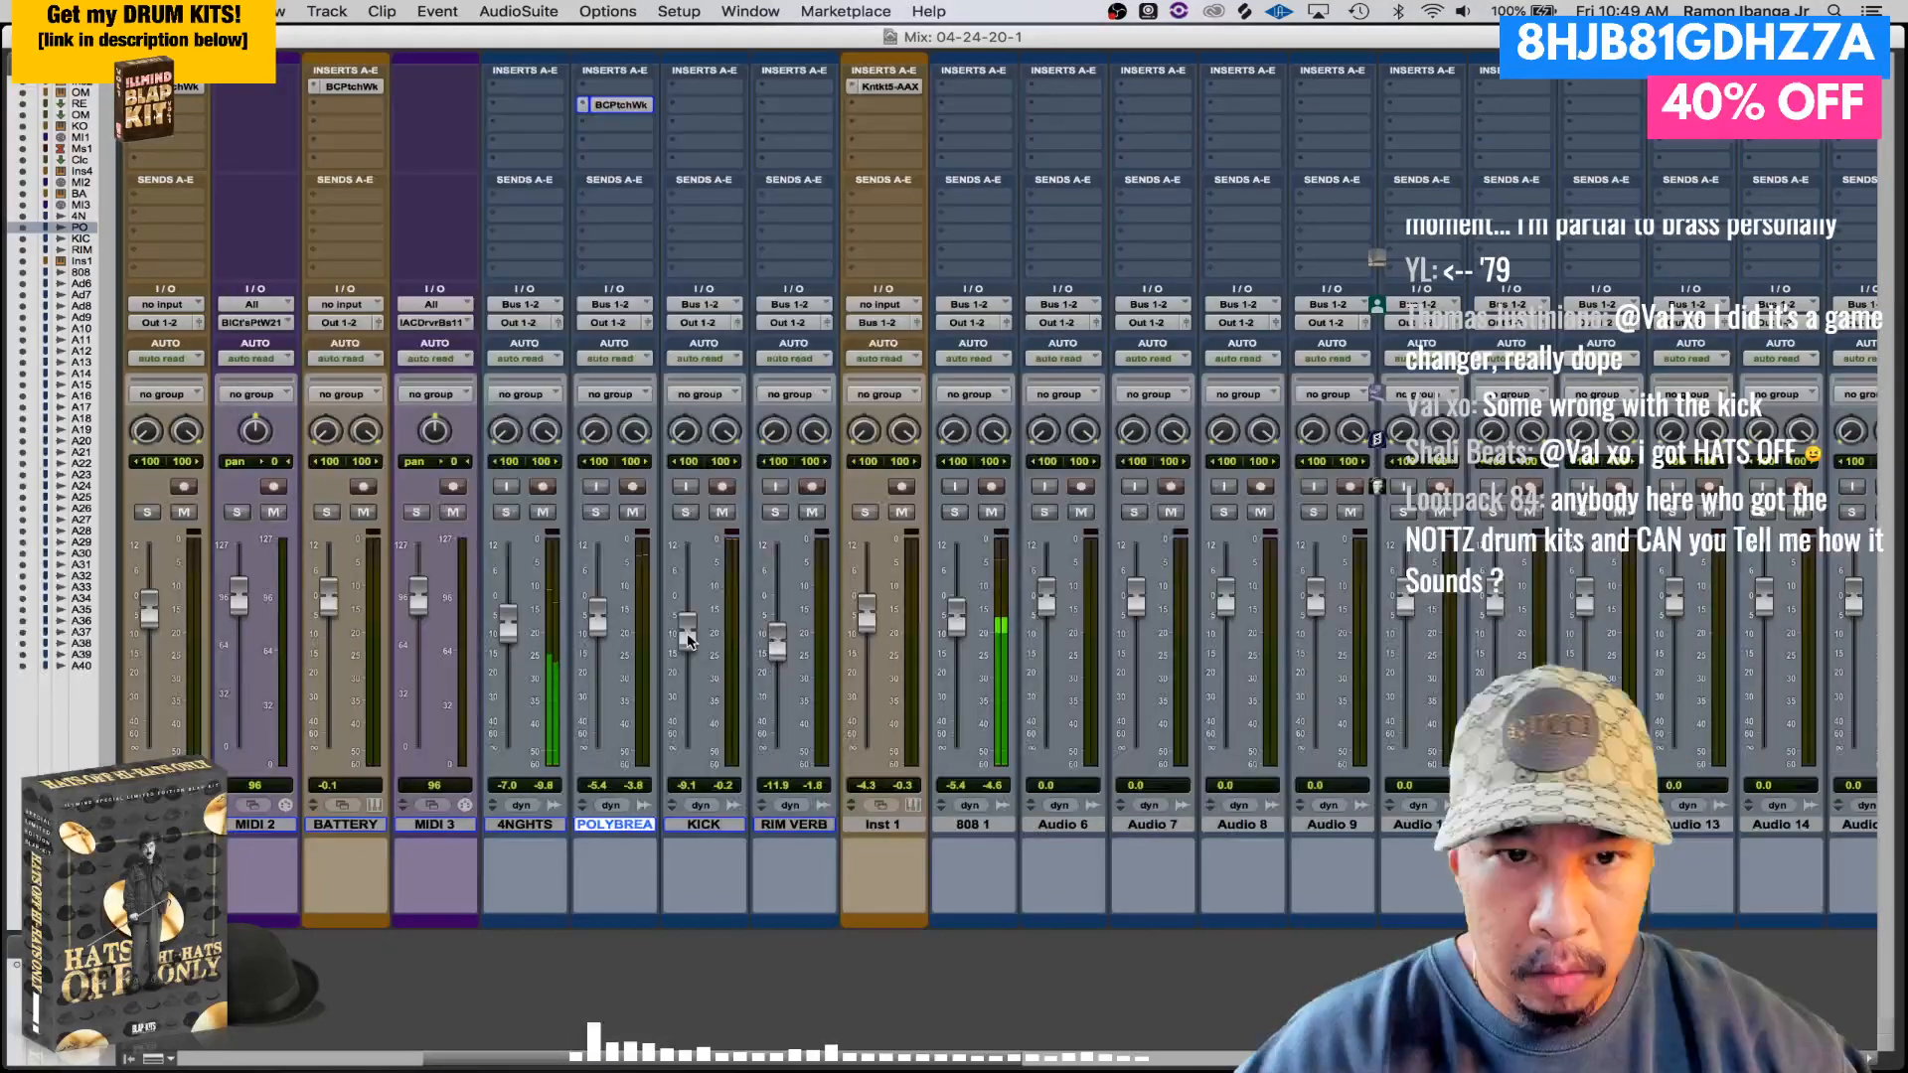
- Set the KICK volume to -9.7 dB and the 808 1 volume to -6.5 dB, then return to the arrangement's 808 1 clip
left_click_drag(687, 634, 687, 636)
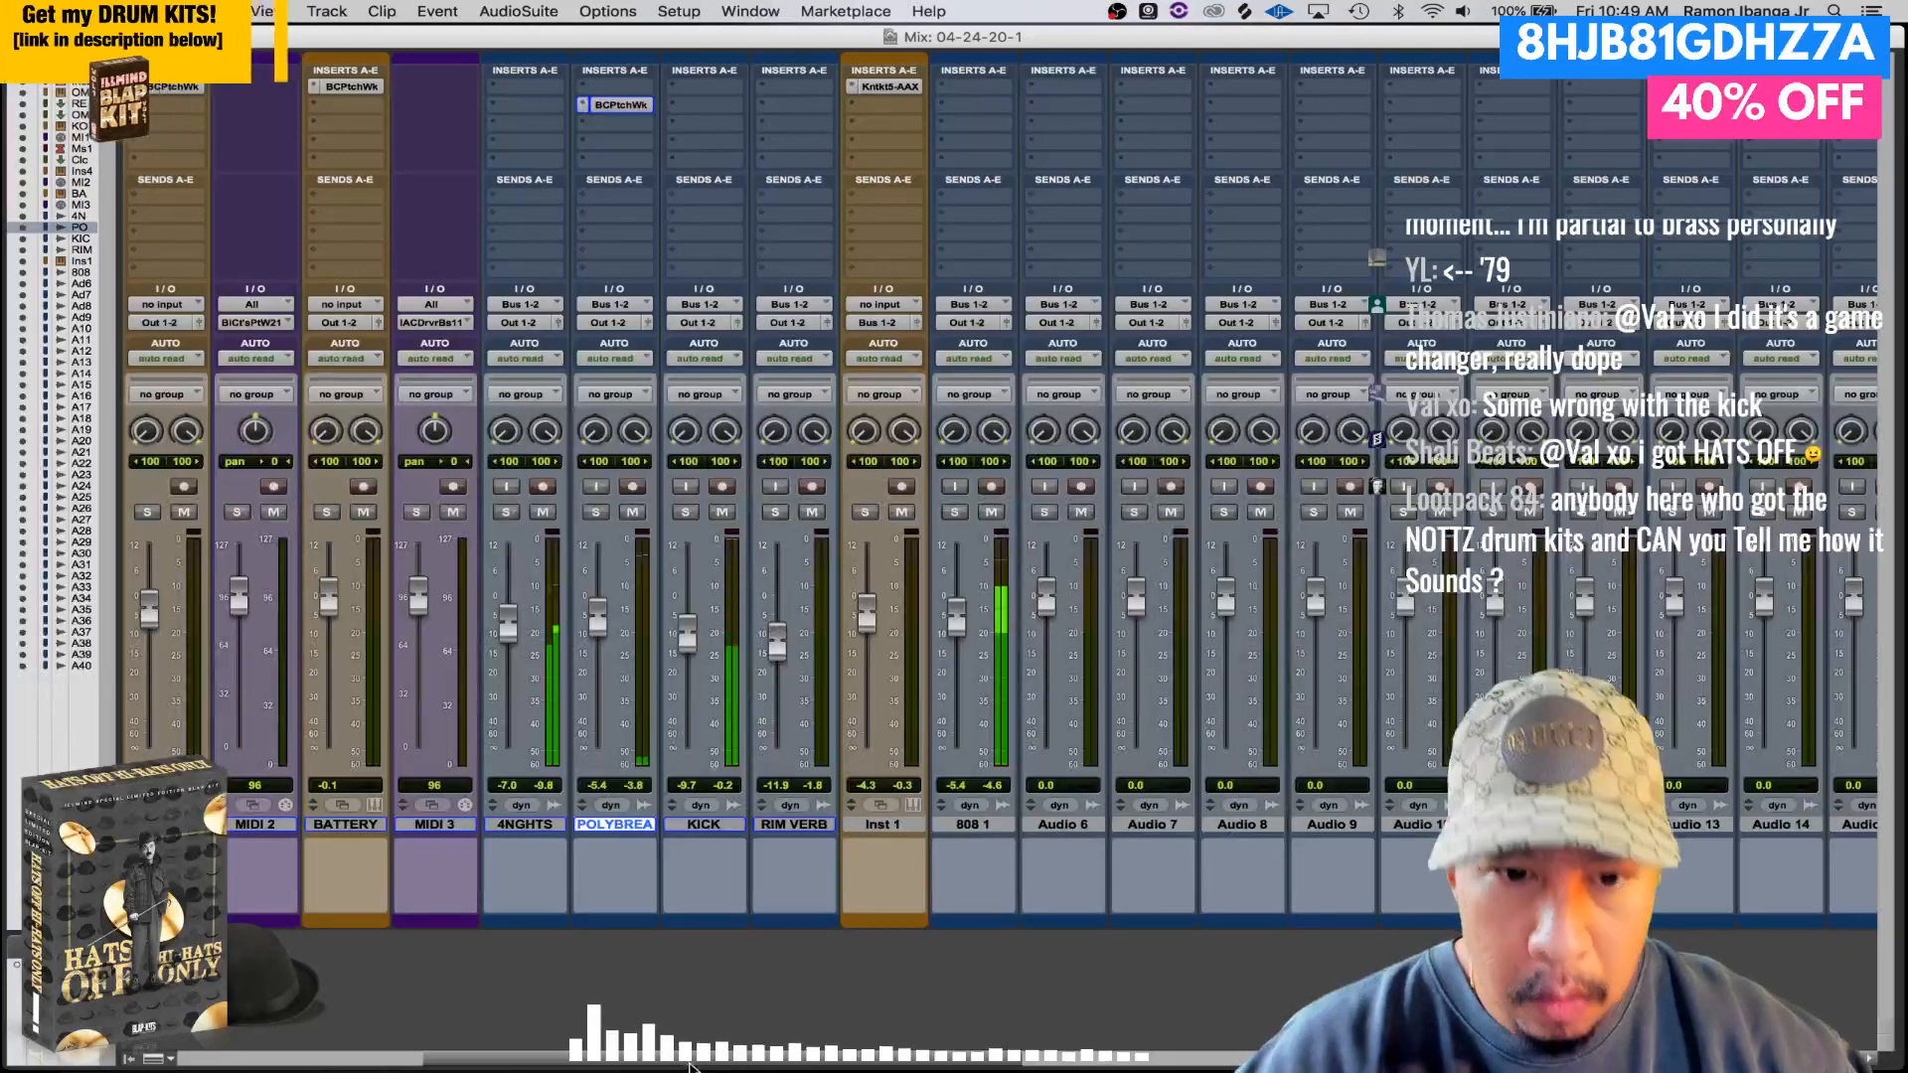
left_click_drag(673, 1059, 571, 1059)
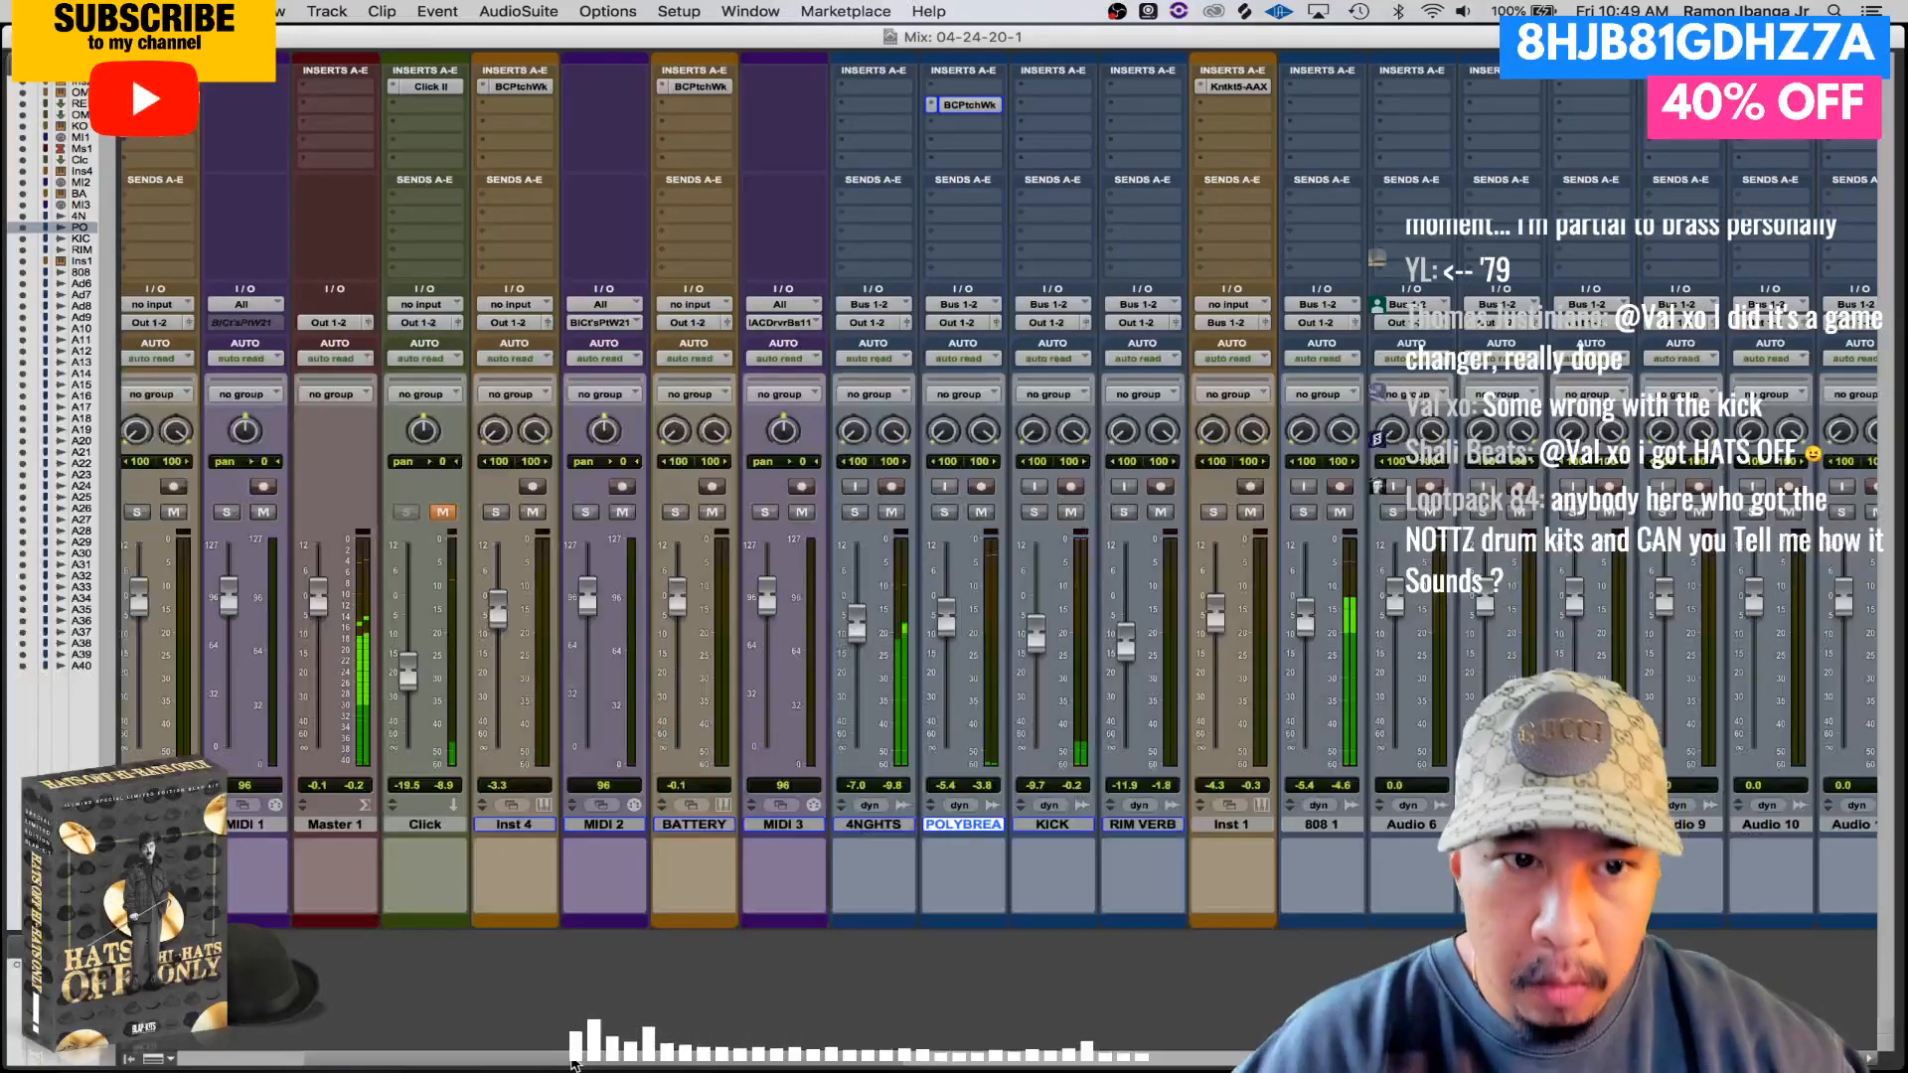
left_click_drag(1305, 614, 1308, 619)
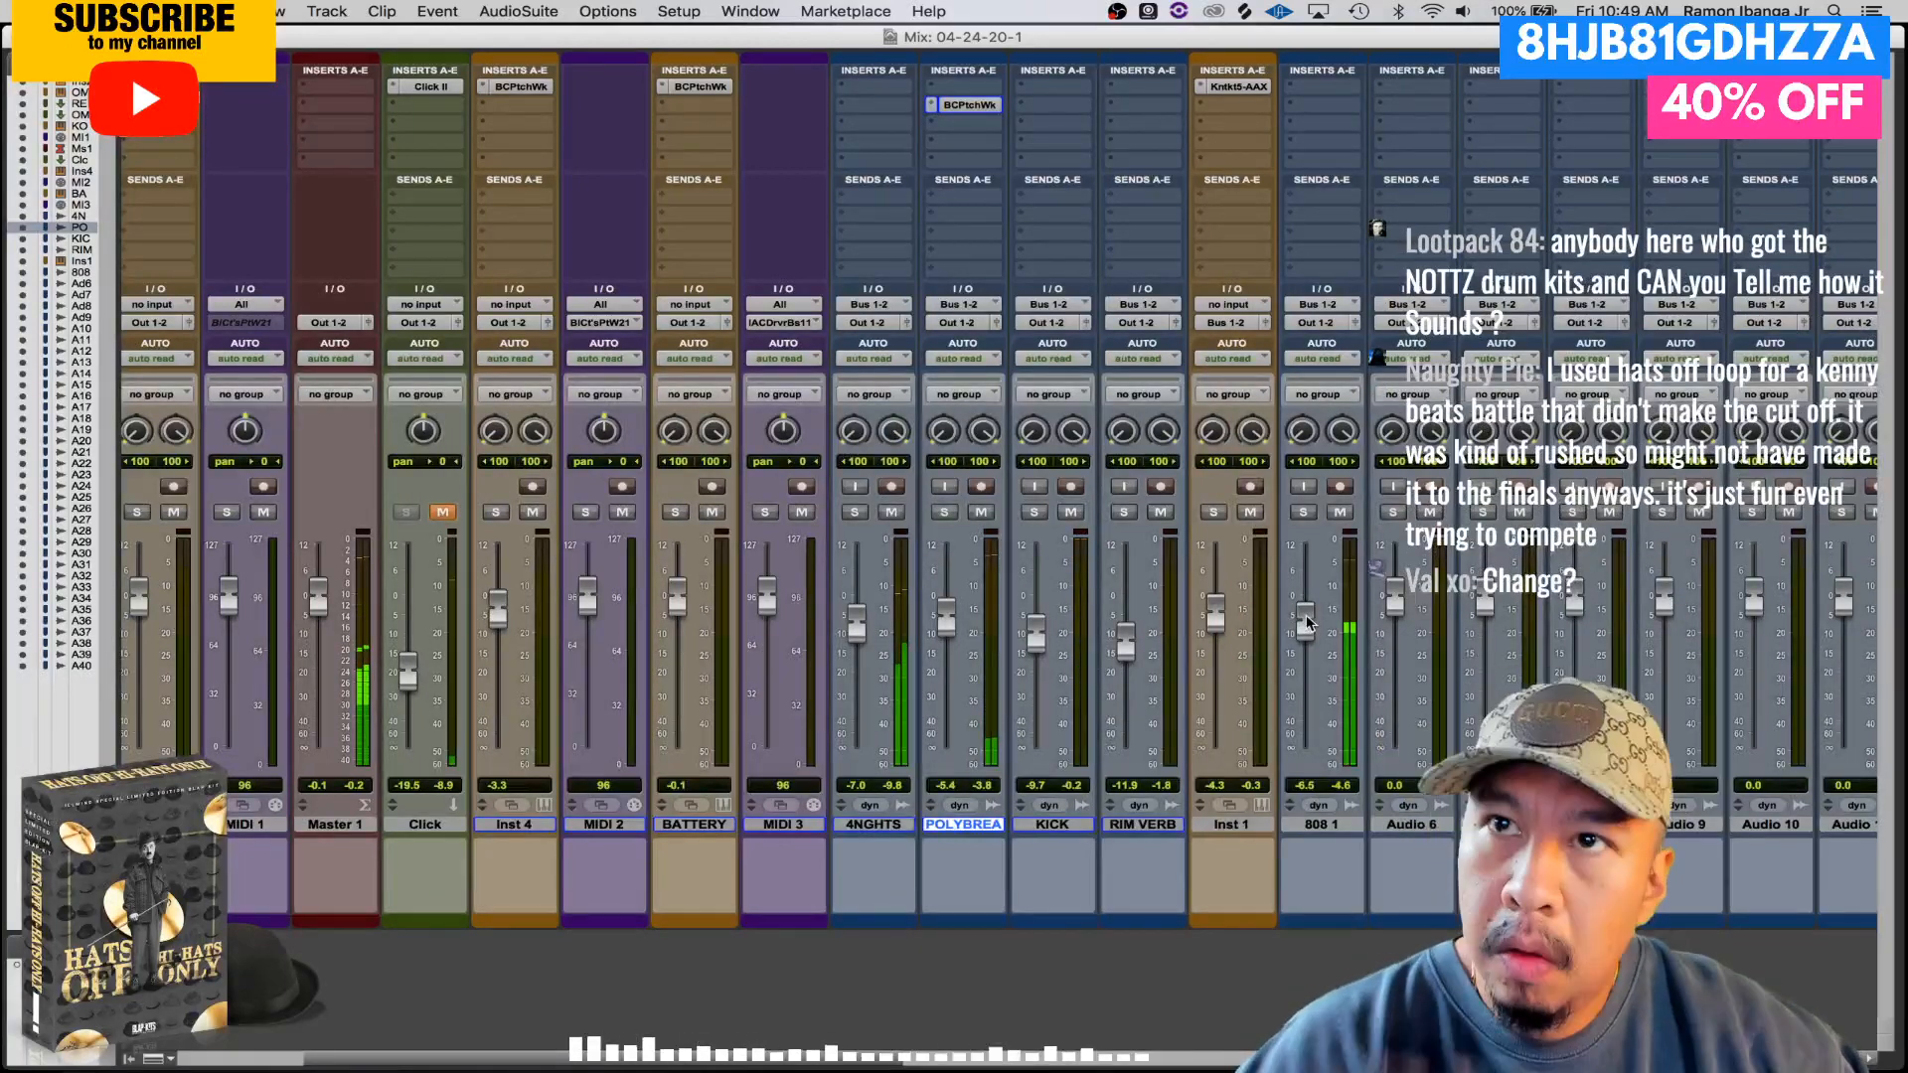
key("XF86AudioLowerVolume")
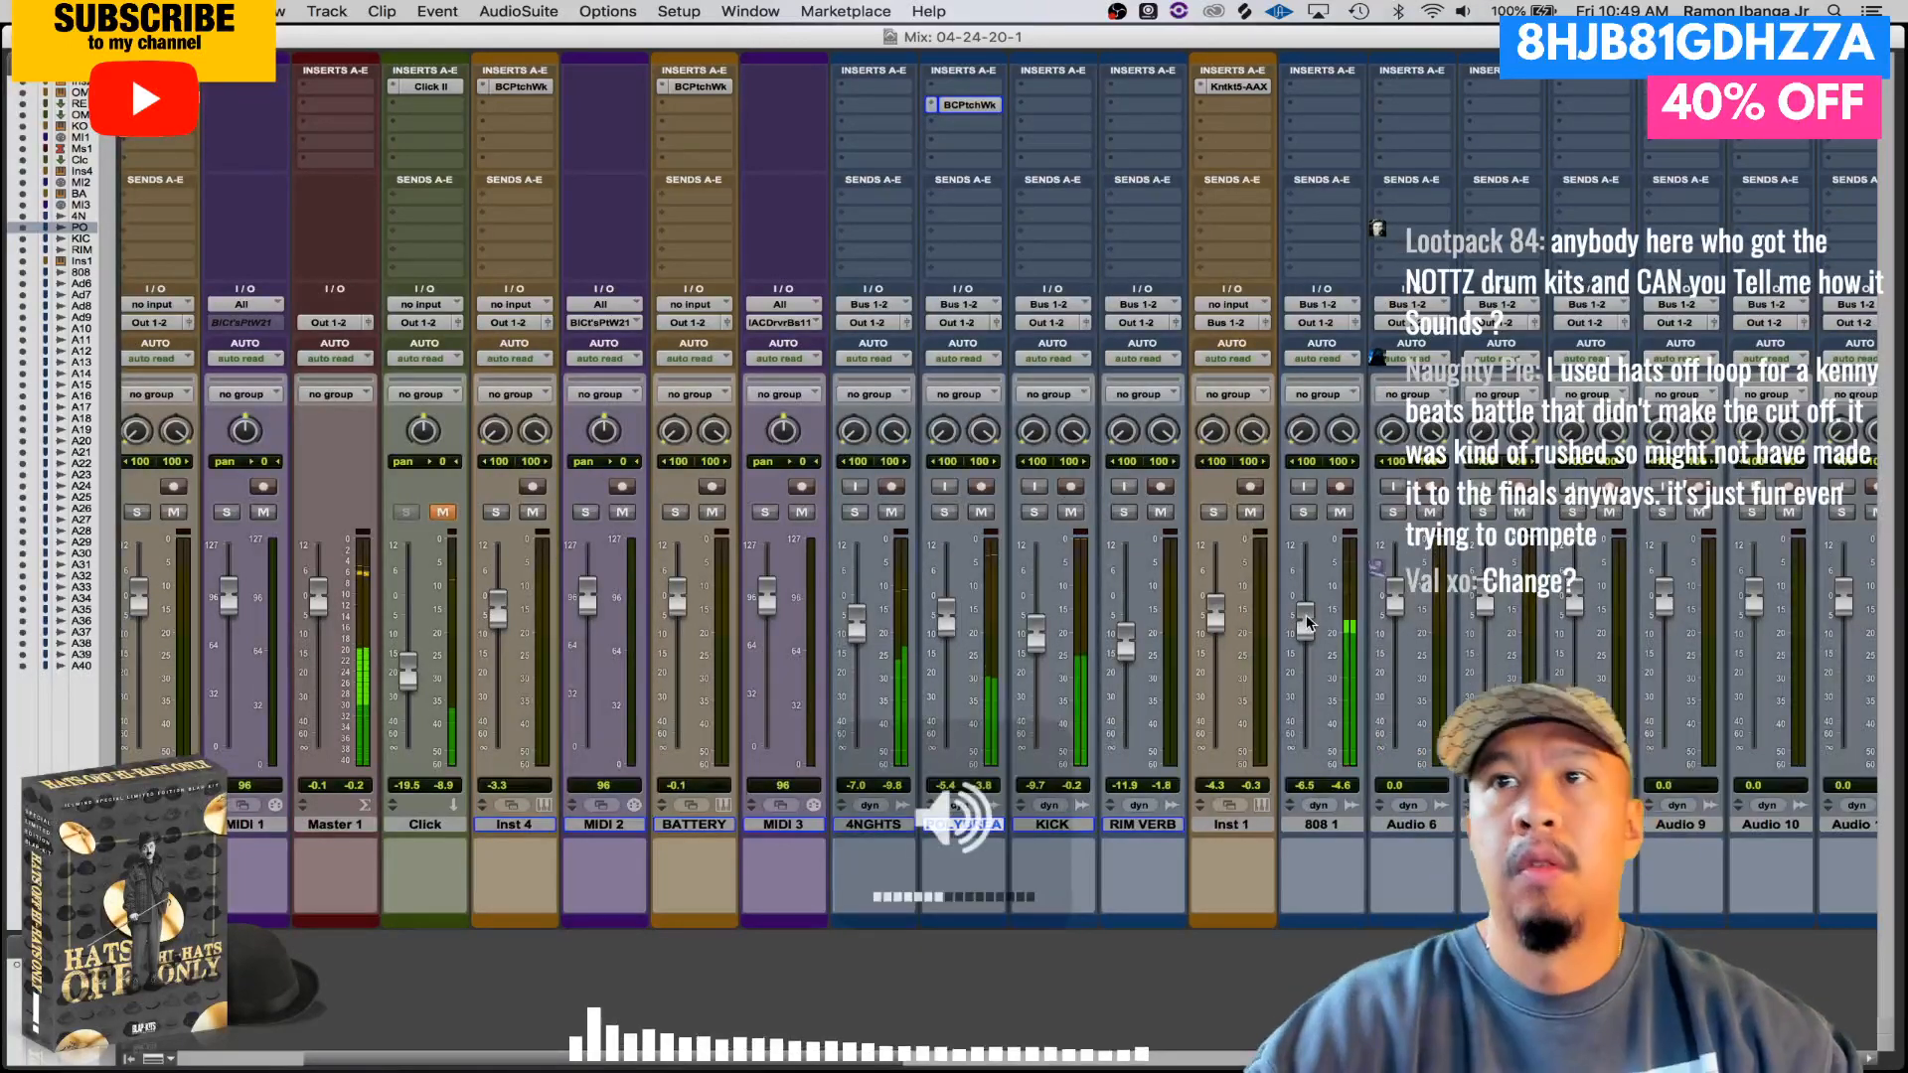
key("super+equal")
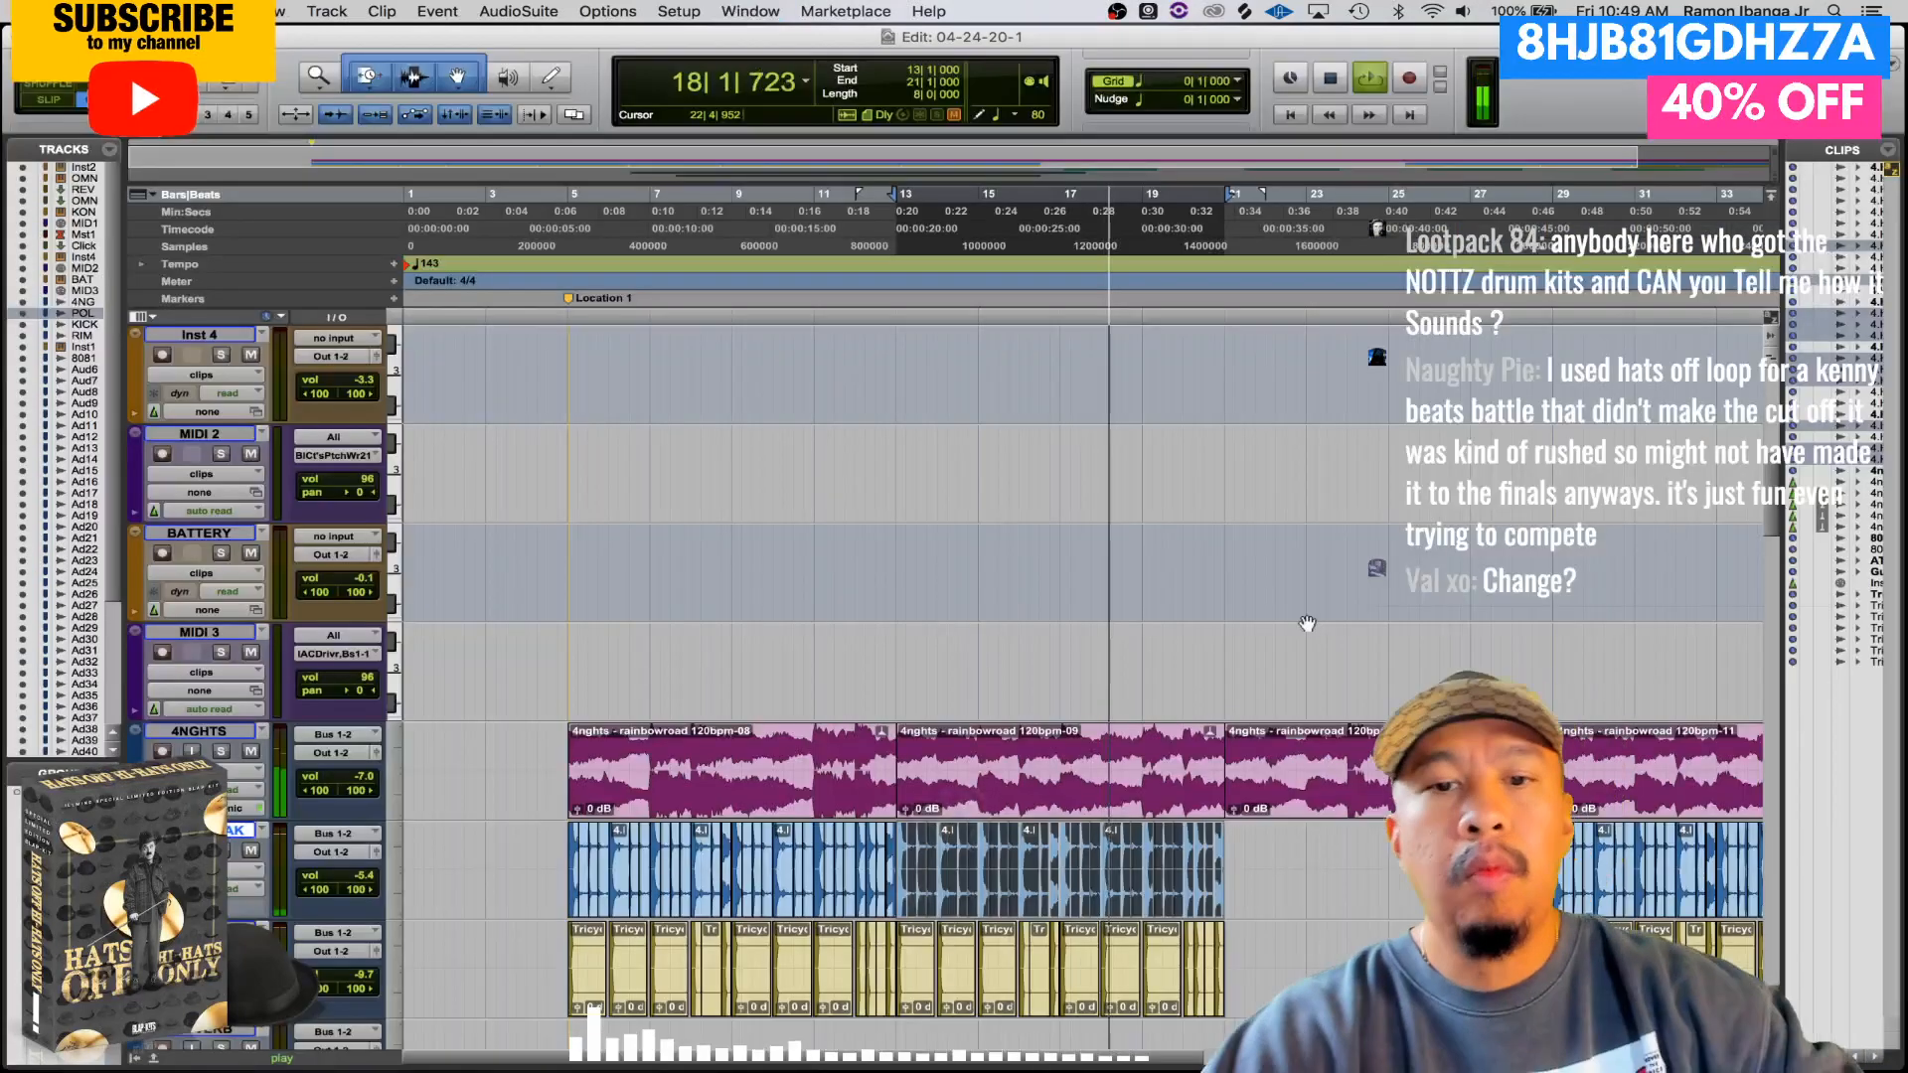
scroll(1302, 633, "down", 5)
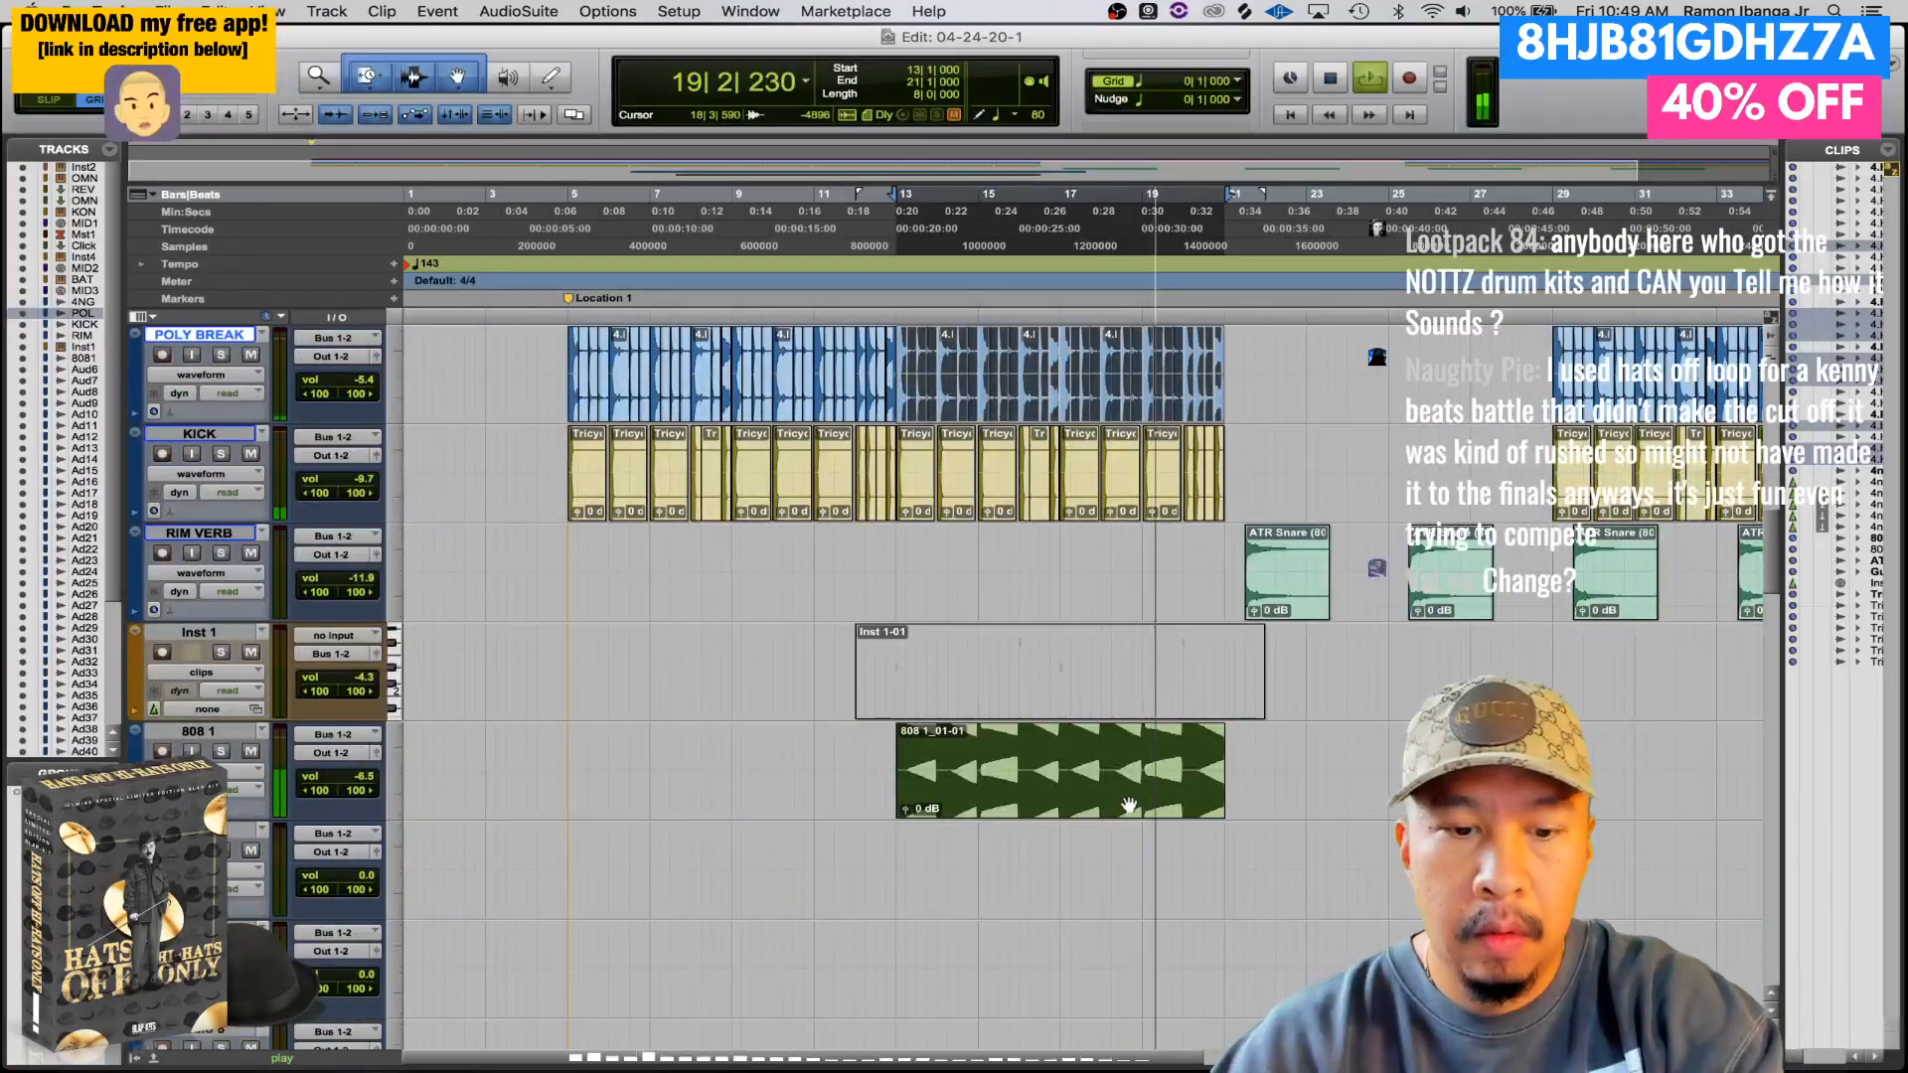
- Copy the 808 1 clip at bars 13 to 21 so that the duplicate starts at bar 29
key("space")
left_click_drag(1105, 779, 1759, 779)
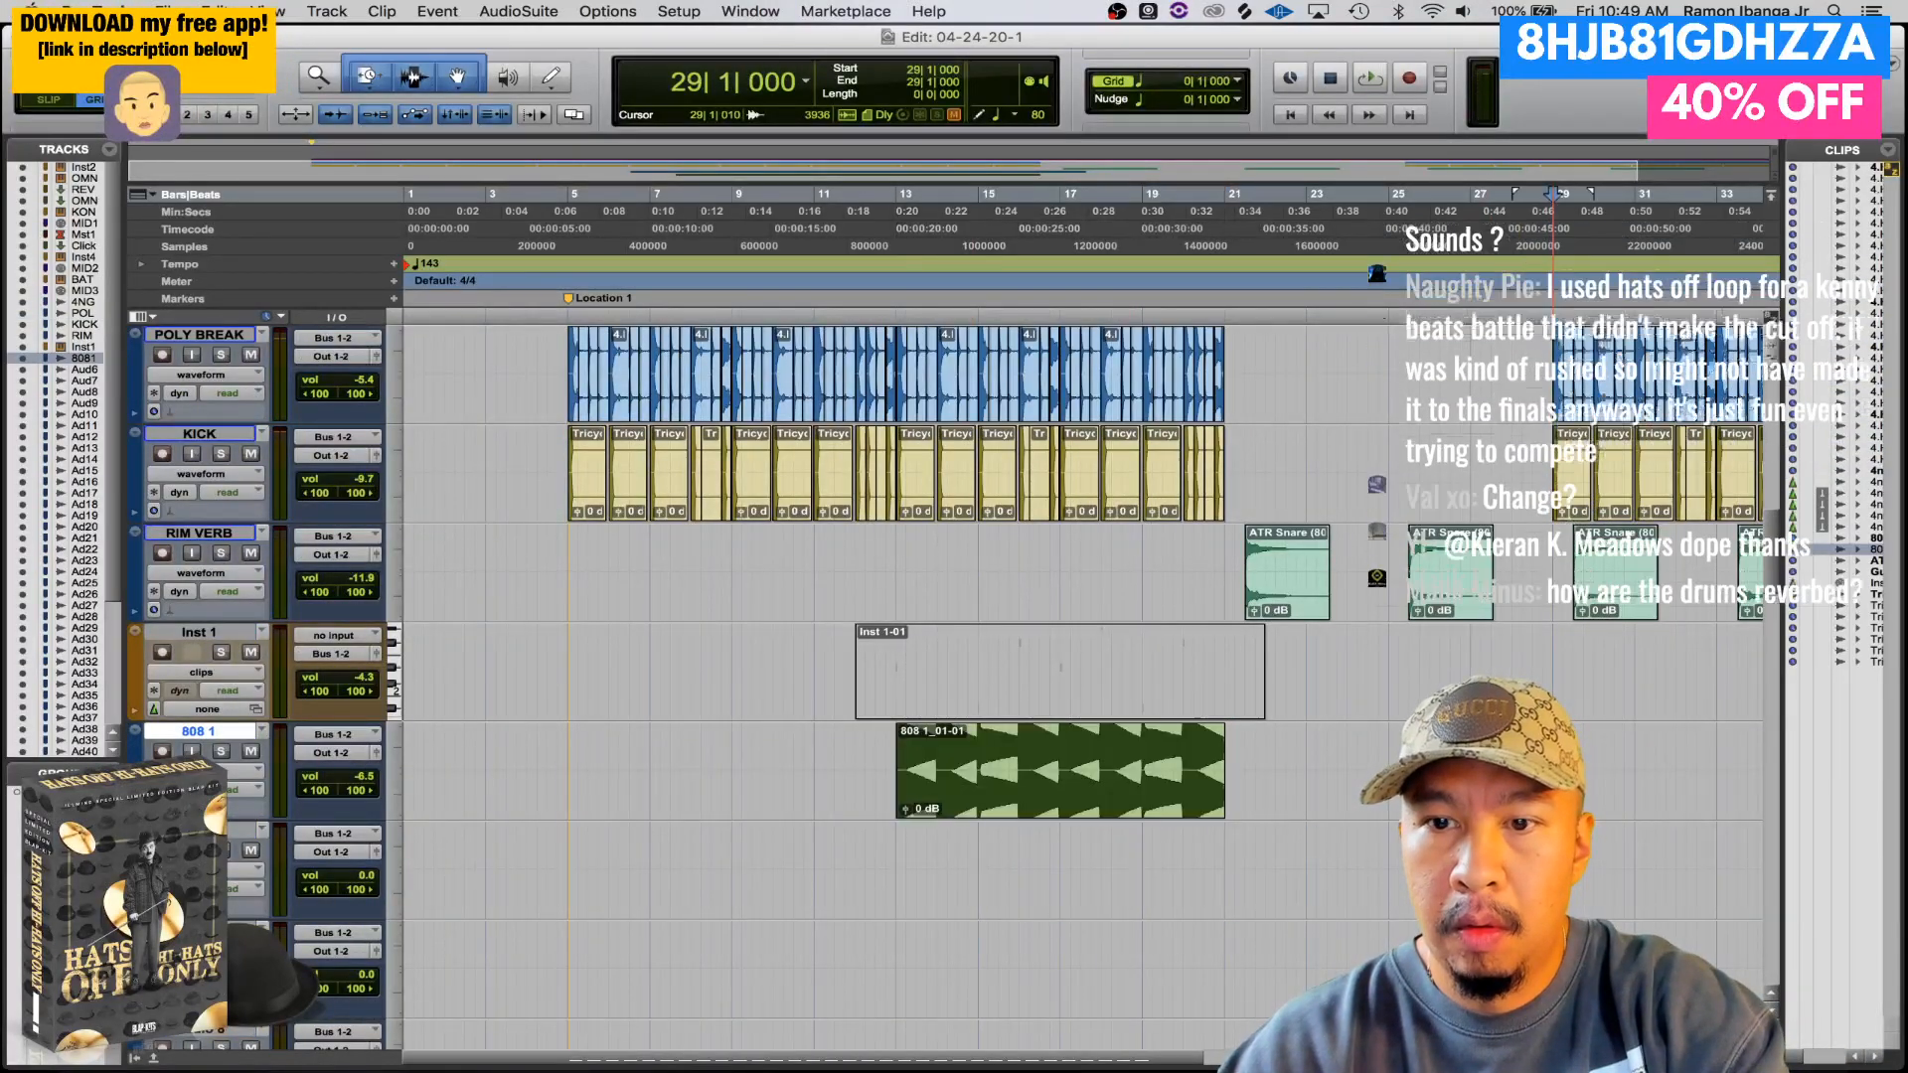
key("super+bracketleft")
scroll(622, 524, "up", 3)
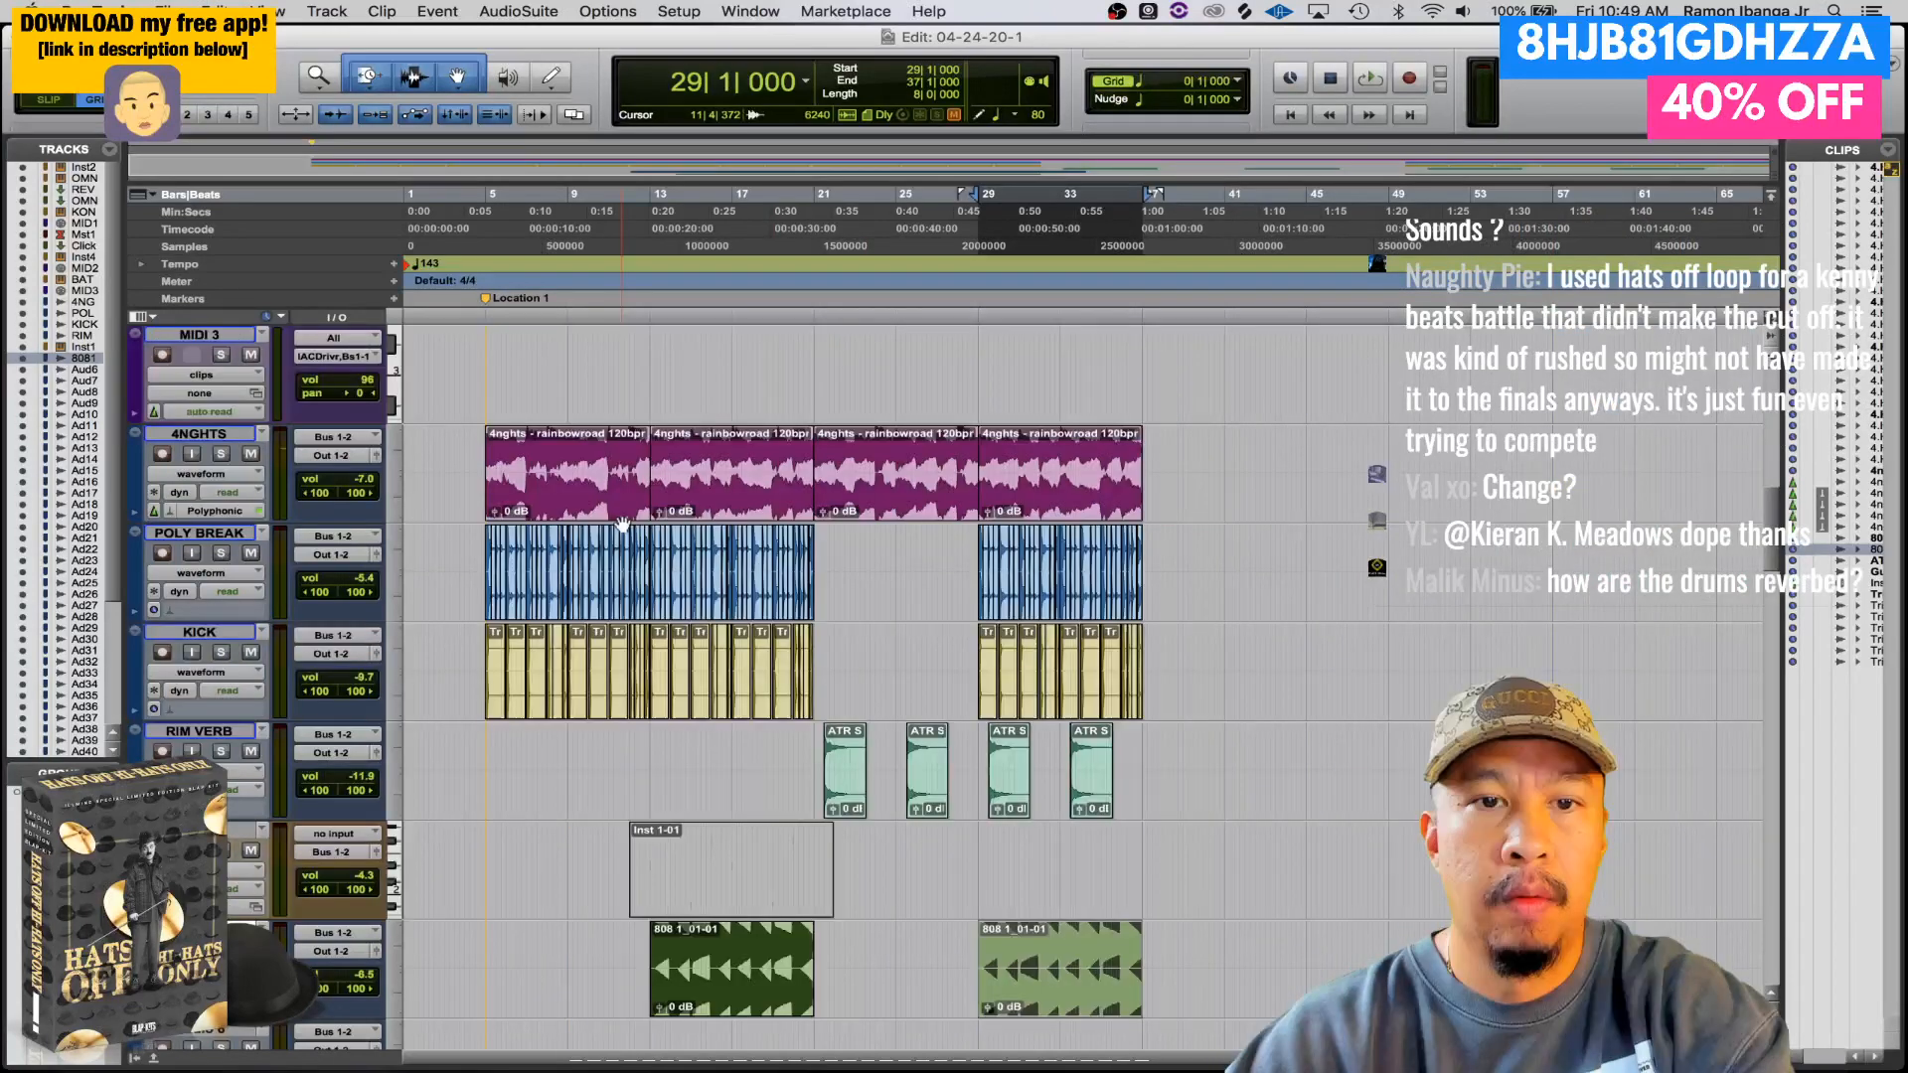
- Play the arrangement from bar 5 and set the KICK volume to -10.4 dB
left_click(488, 669)
key("space")
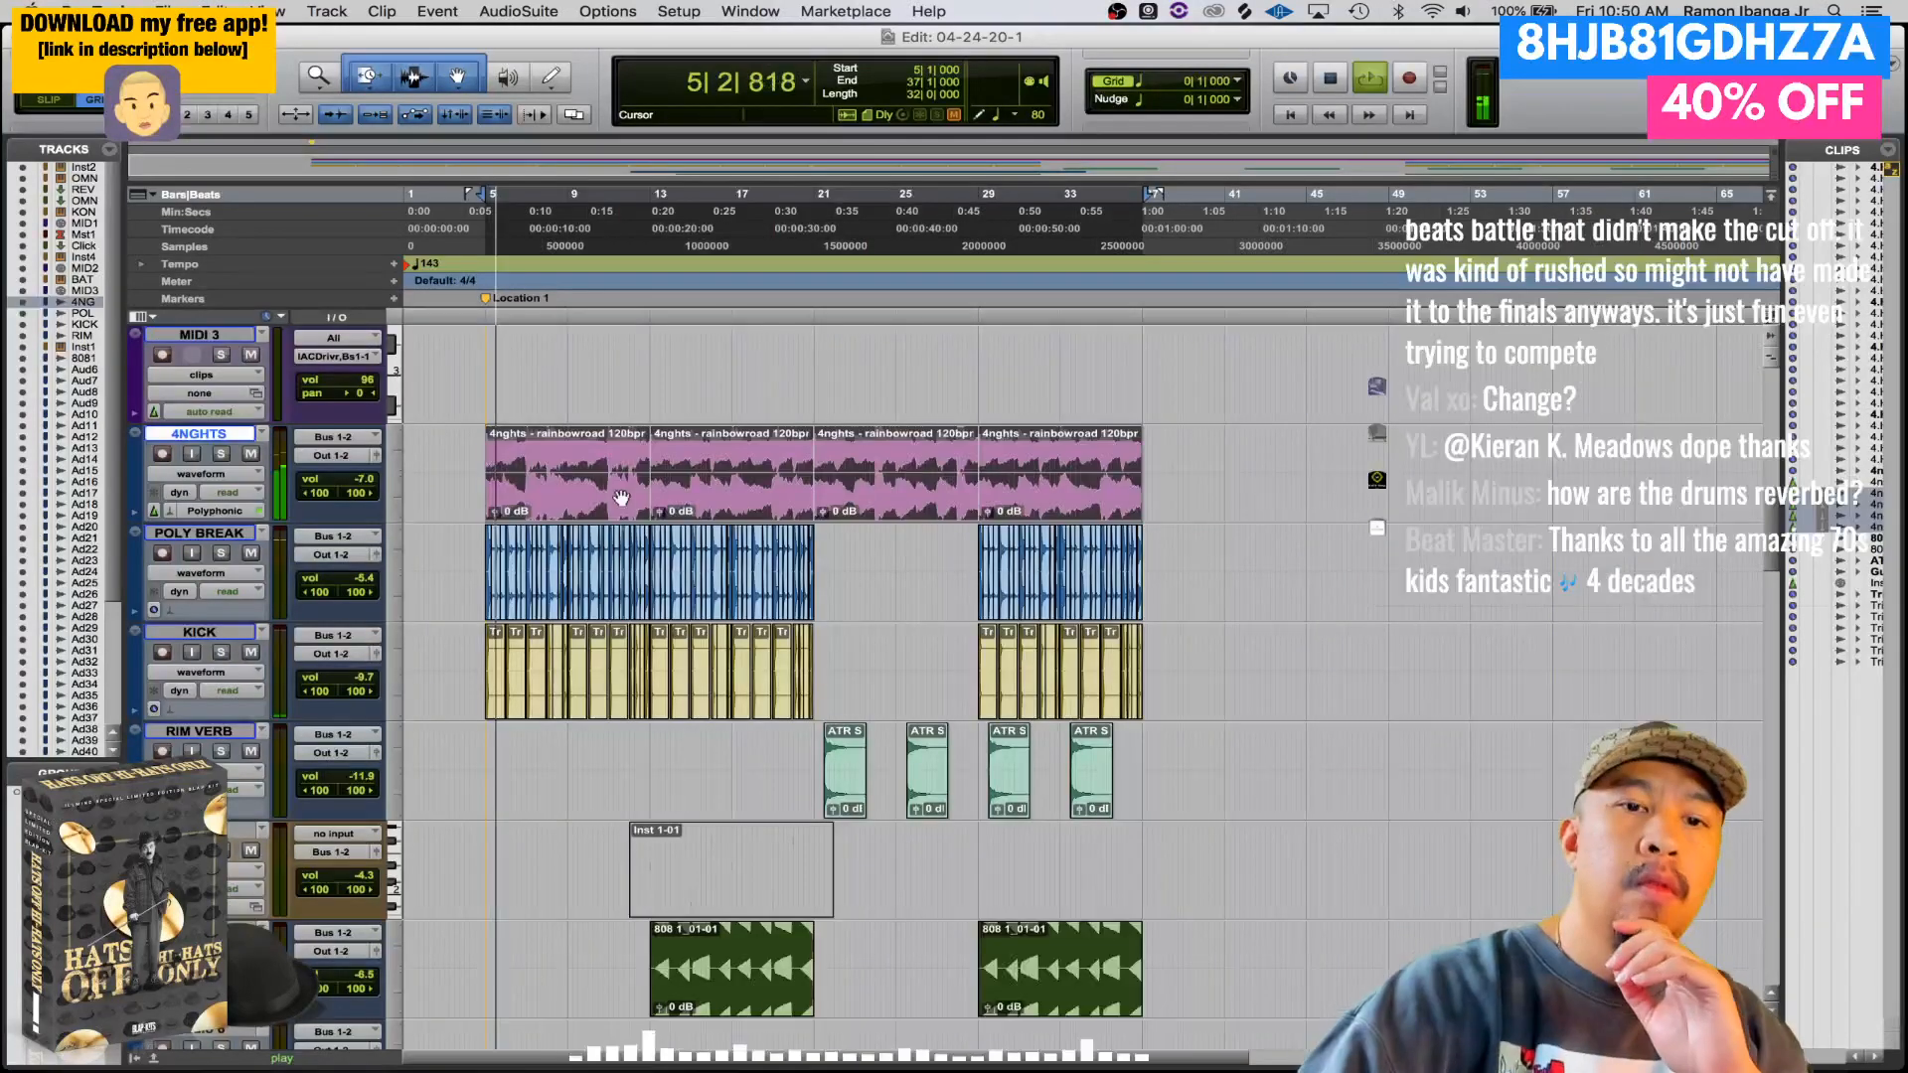
left_click(364, 682)
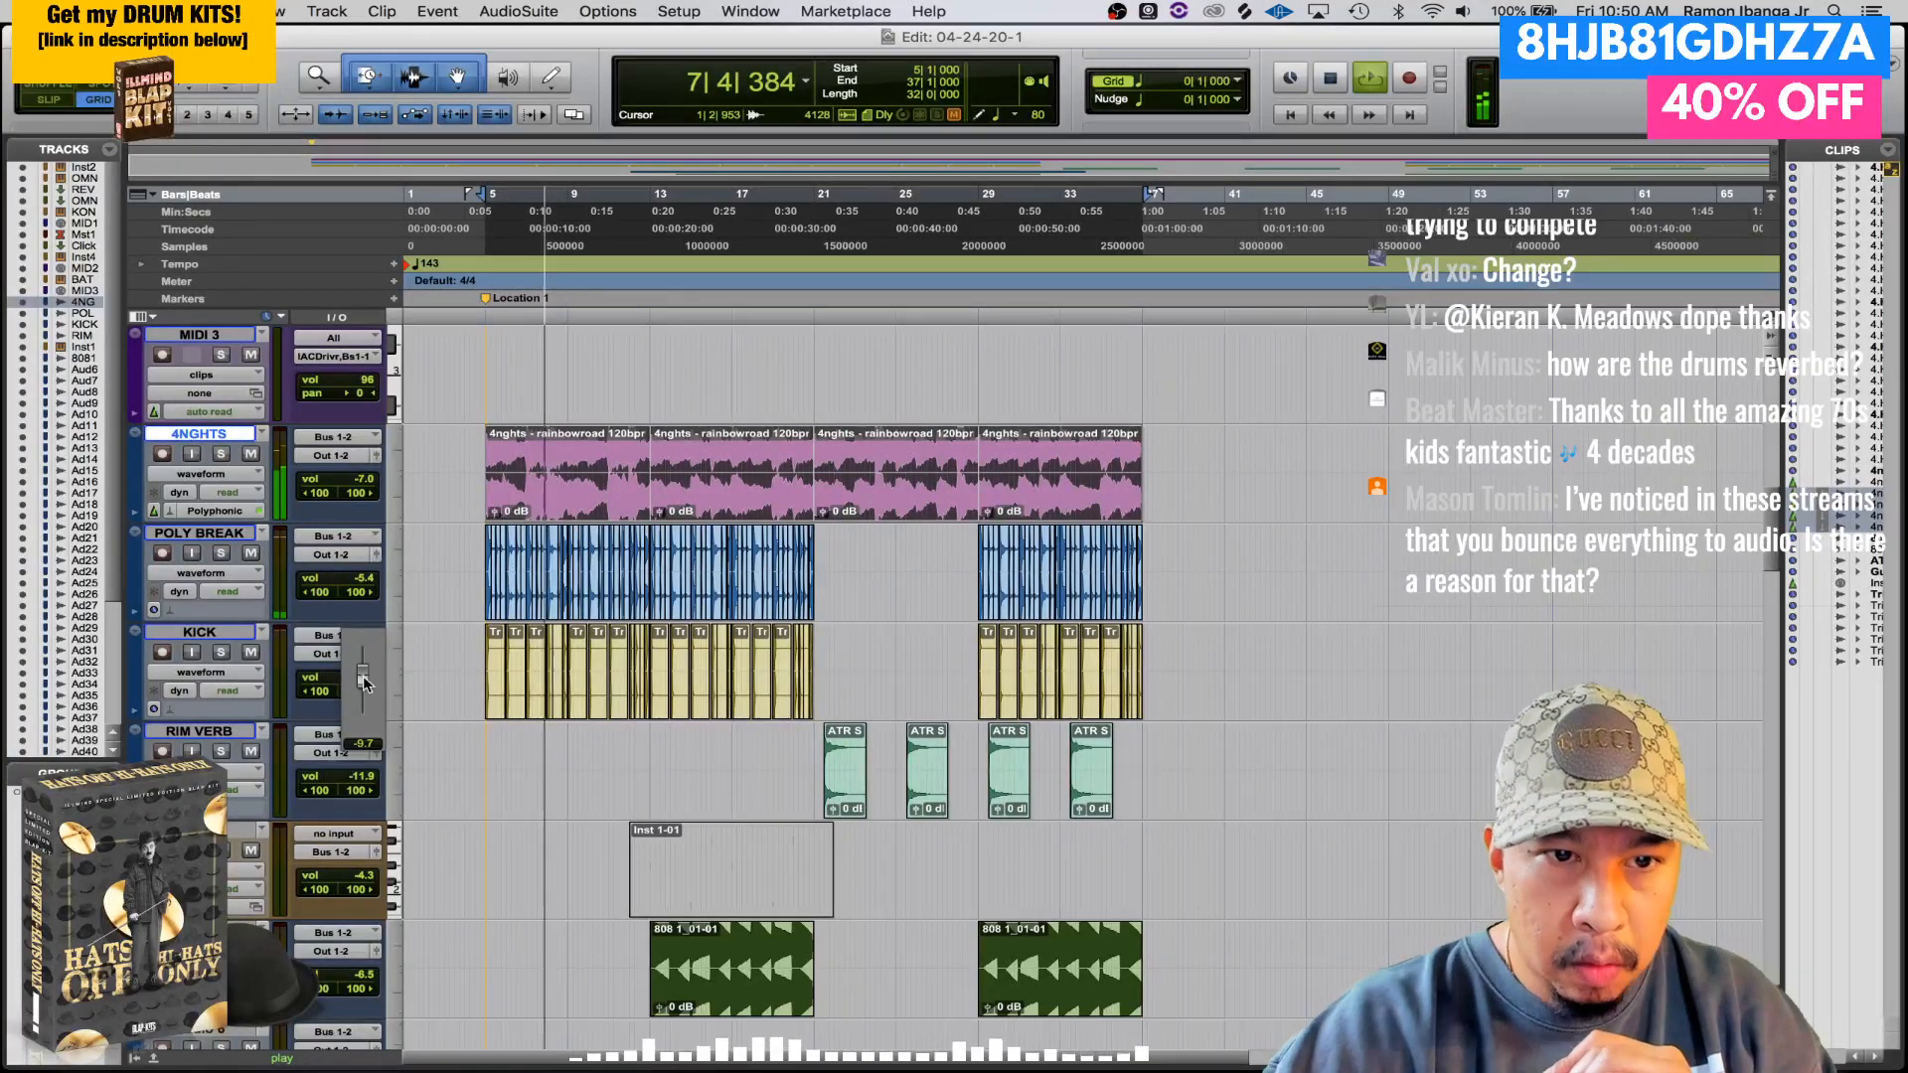
left_click_drag(364, 681, 363, 681)
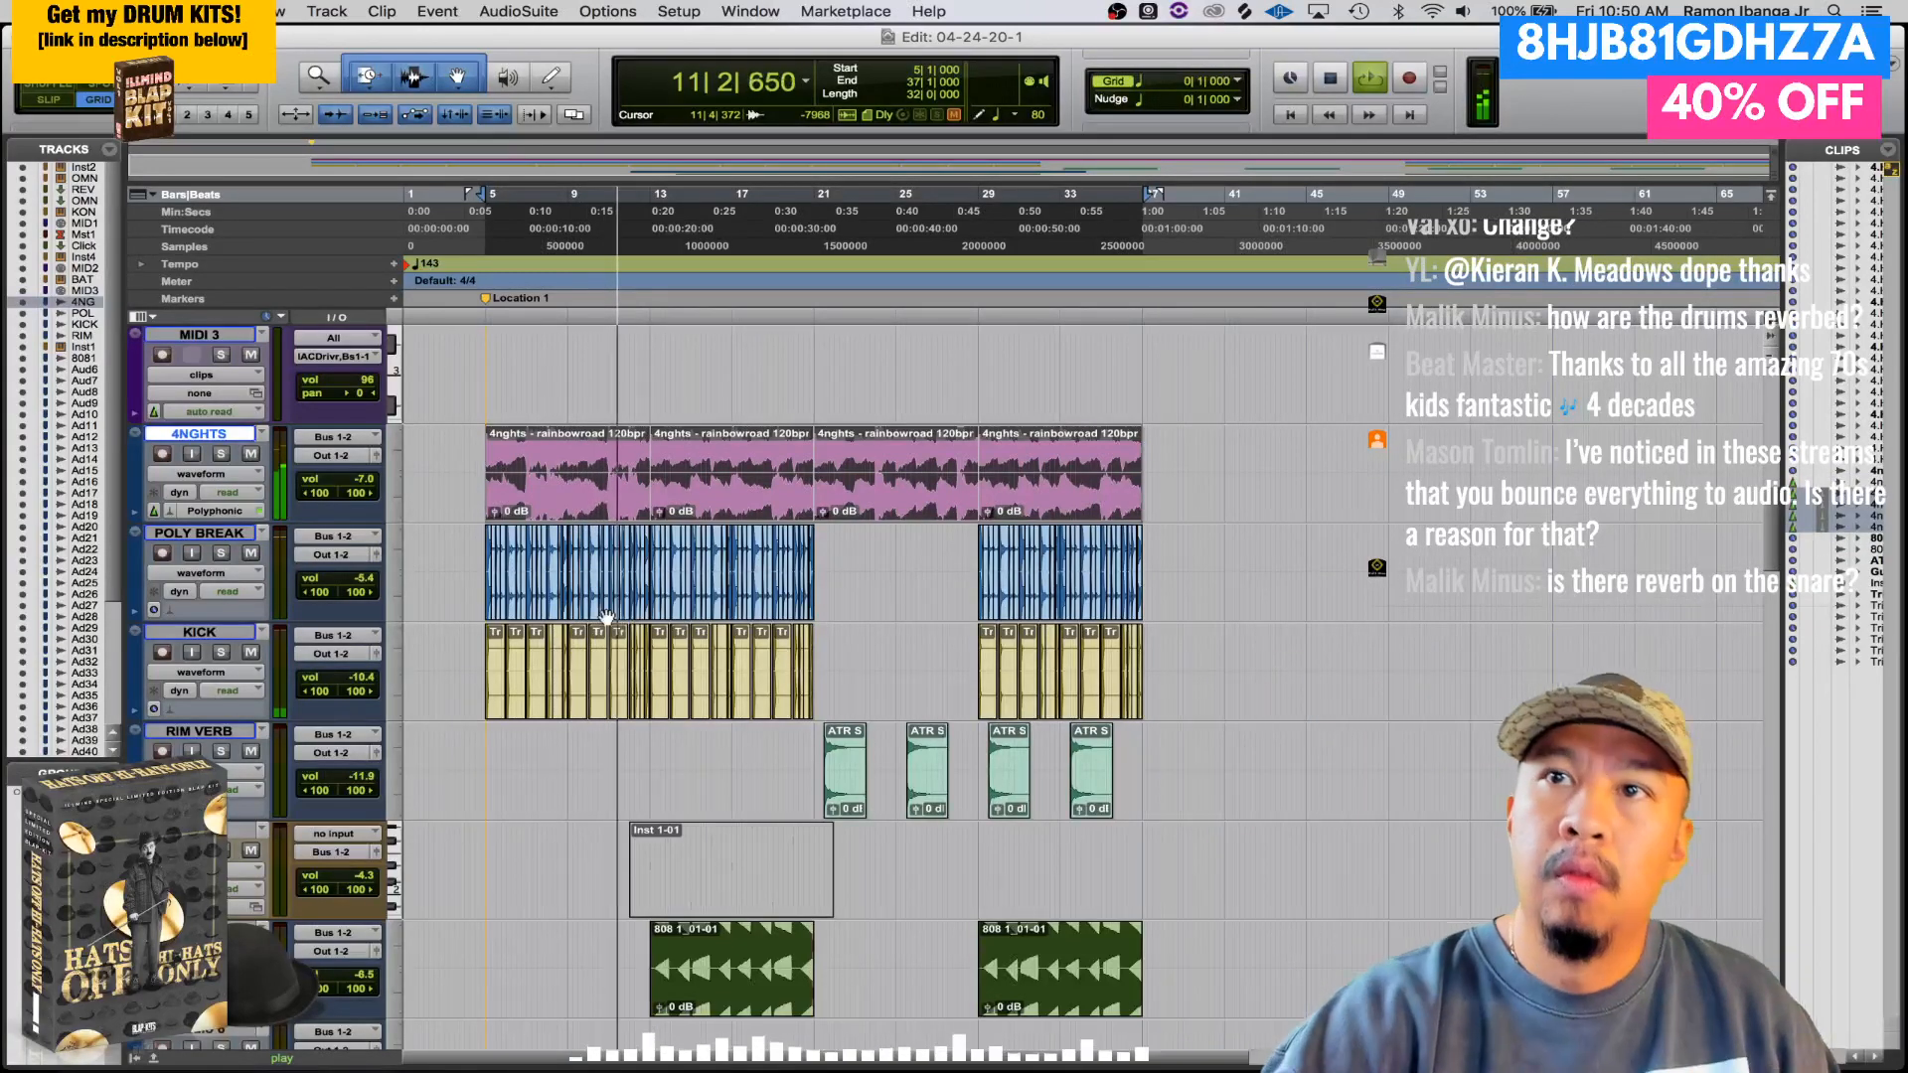
- Set the 808 1 volume to -8.5 dB during playback
scroll(581, 608, "down", 3)
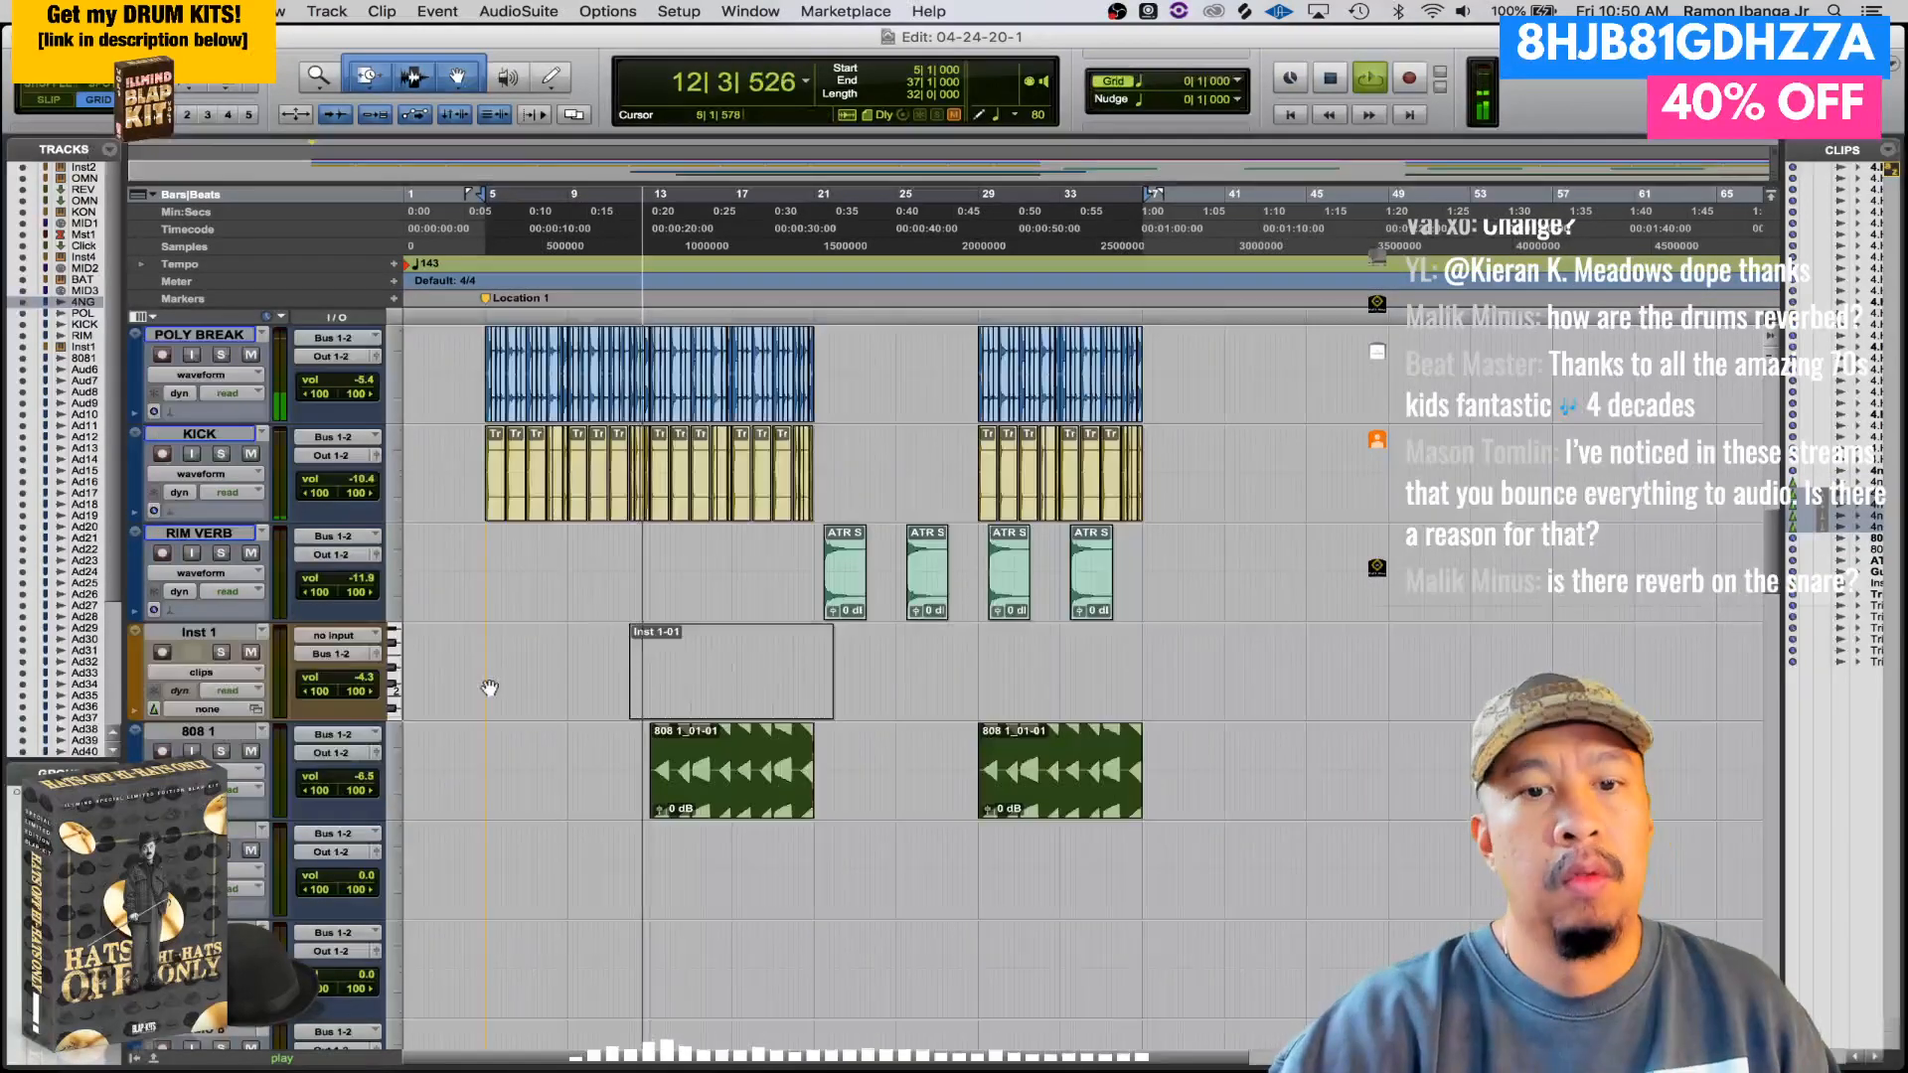
left_click(334, 785)
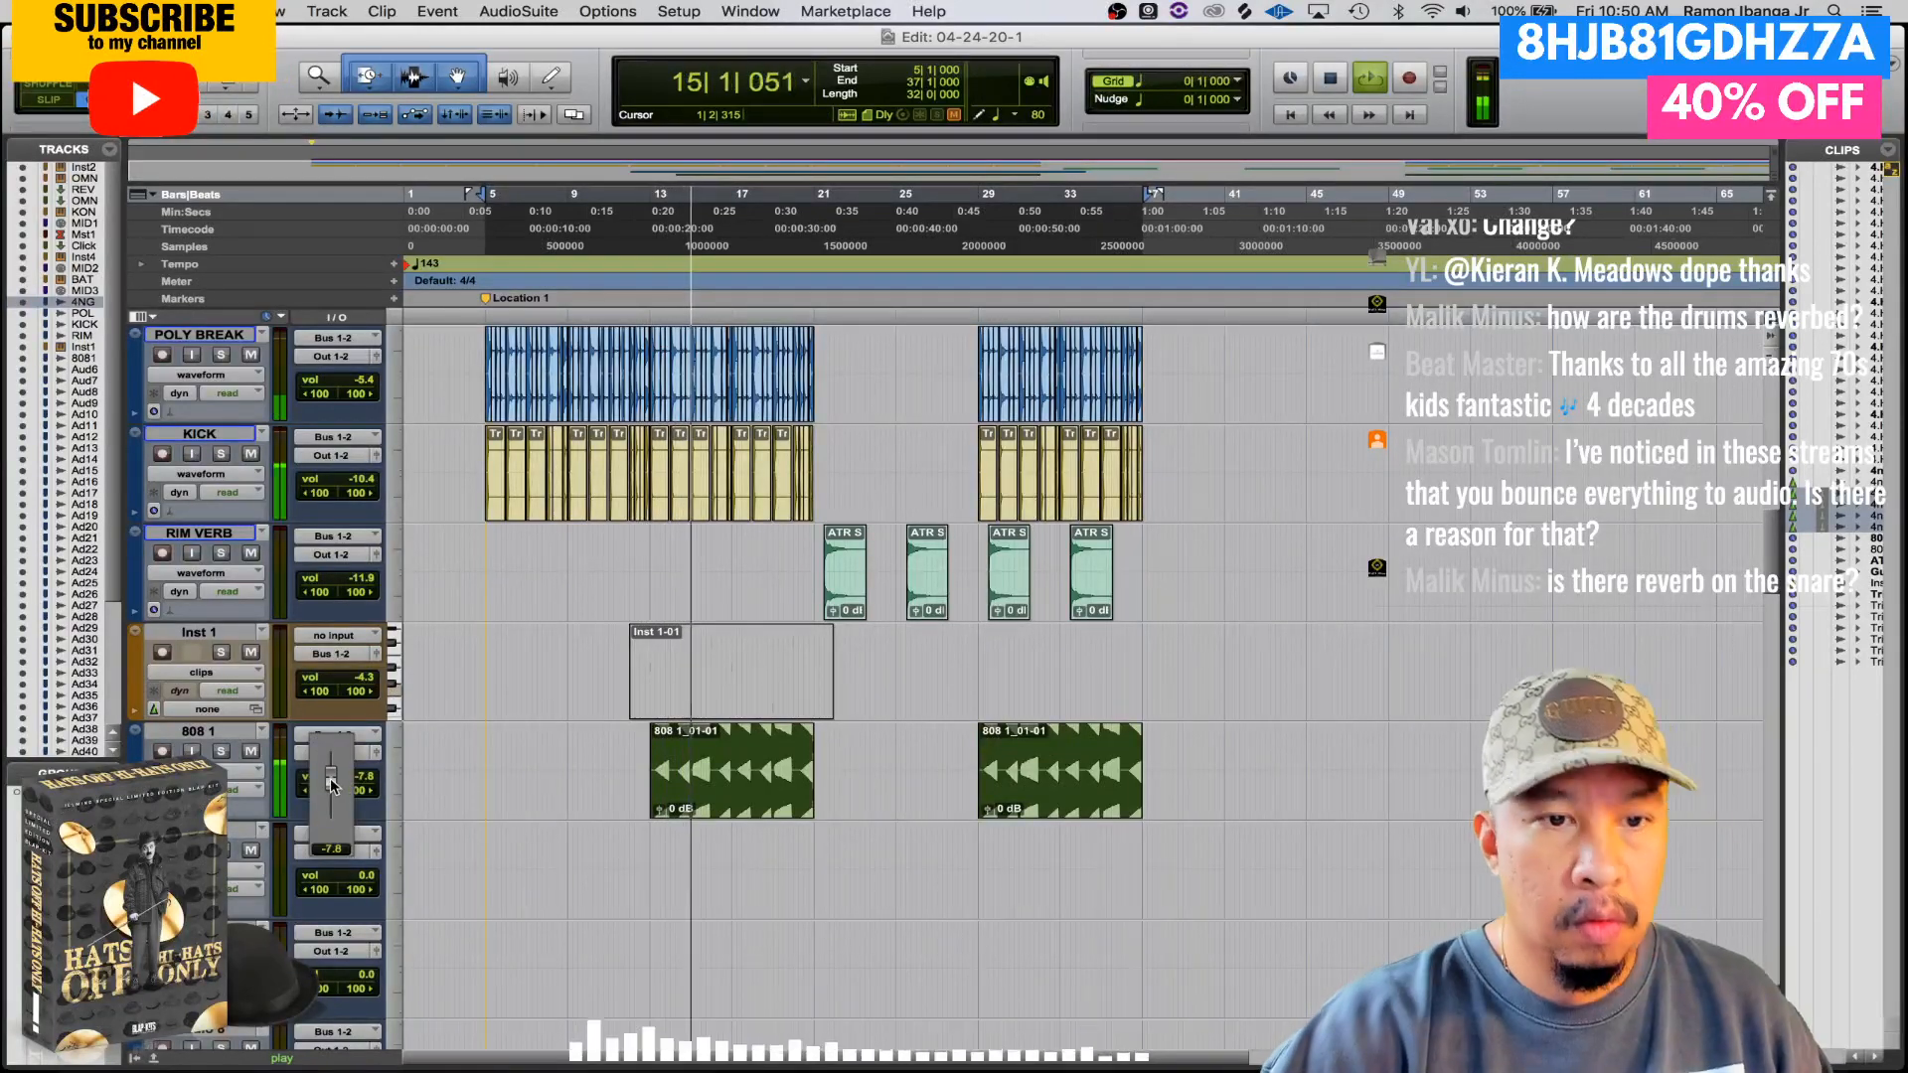
left_click_drag(332, 785, 330, 788)
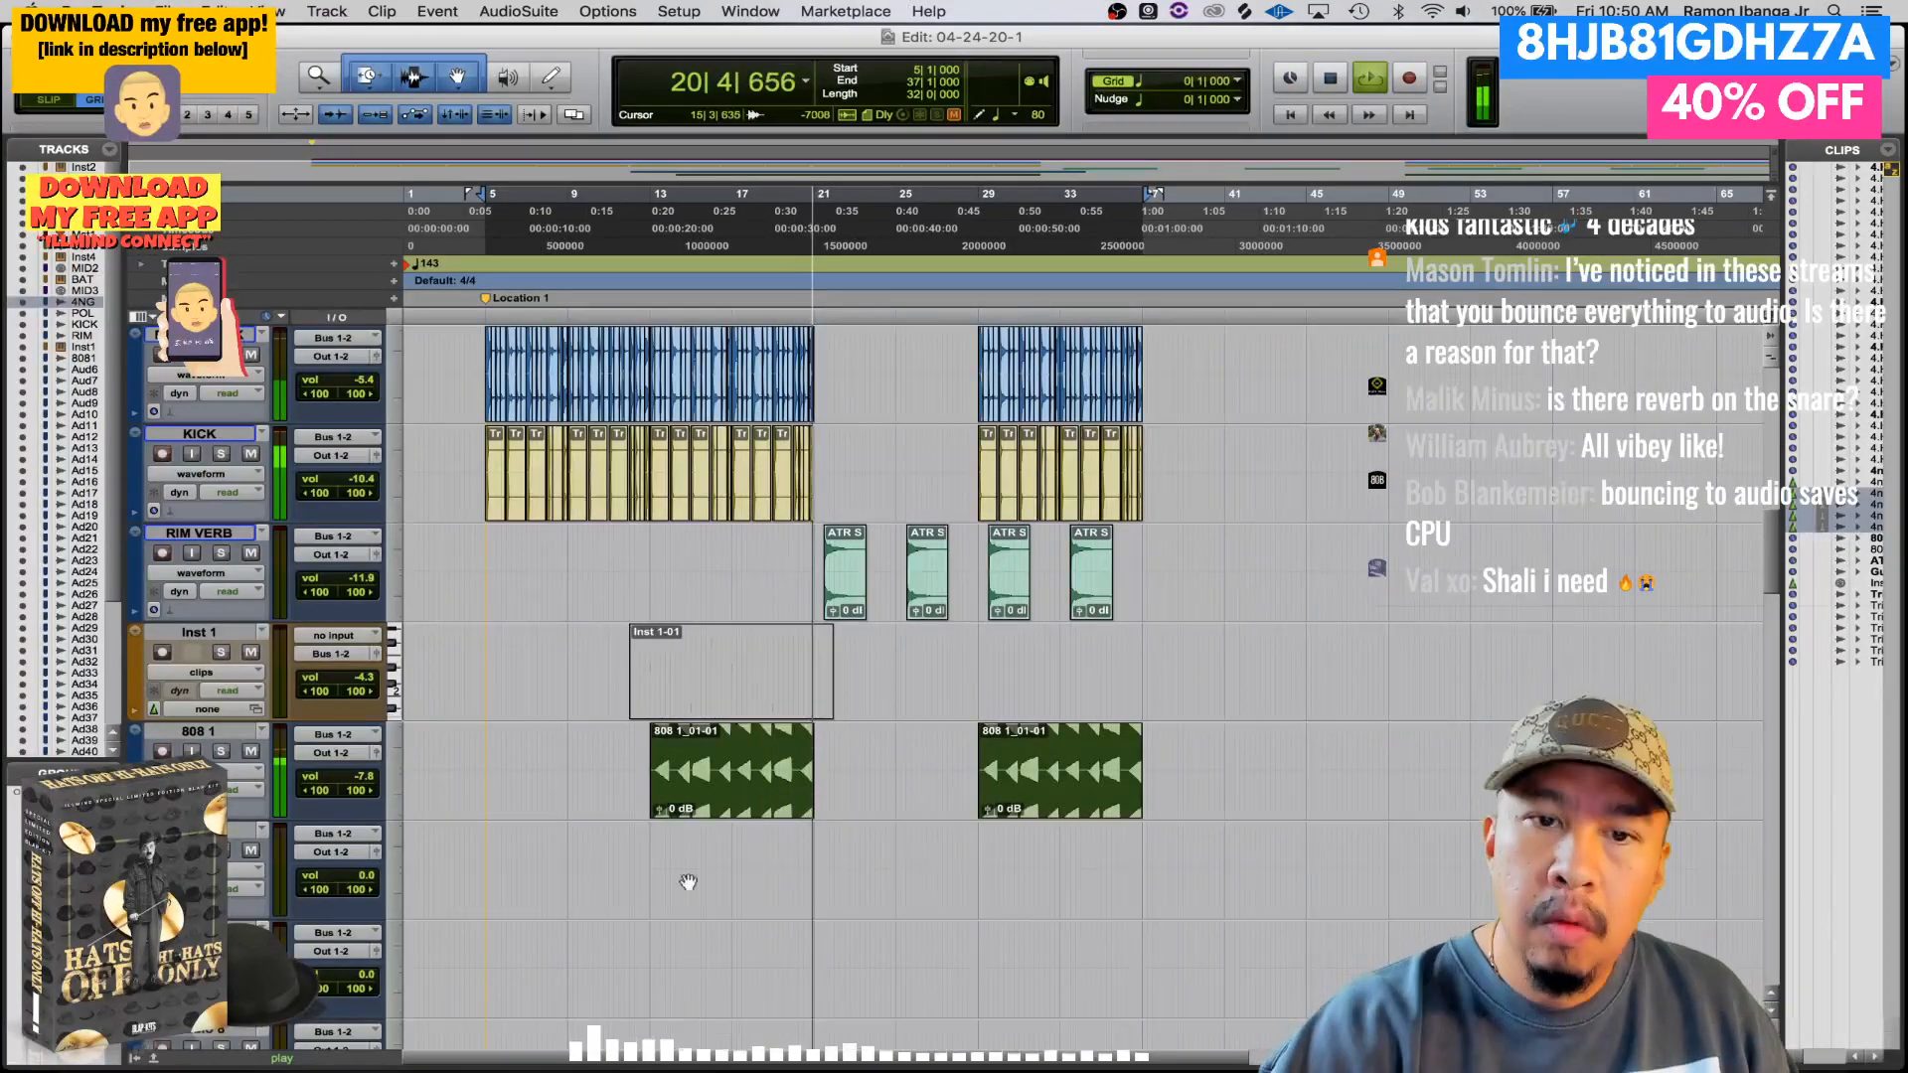
left_click(332, 782)
left_click_drag(331, 782, 332, 783)
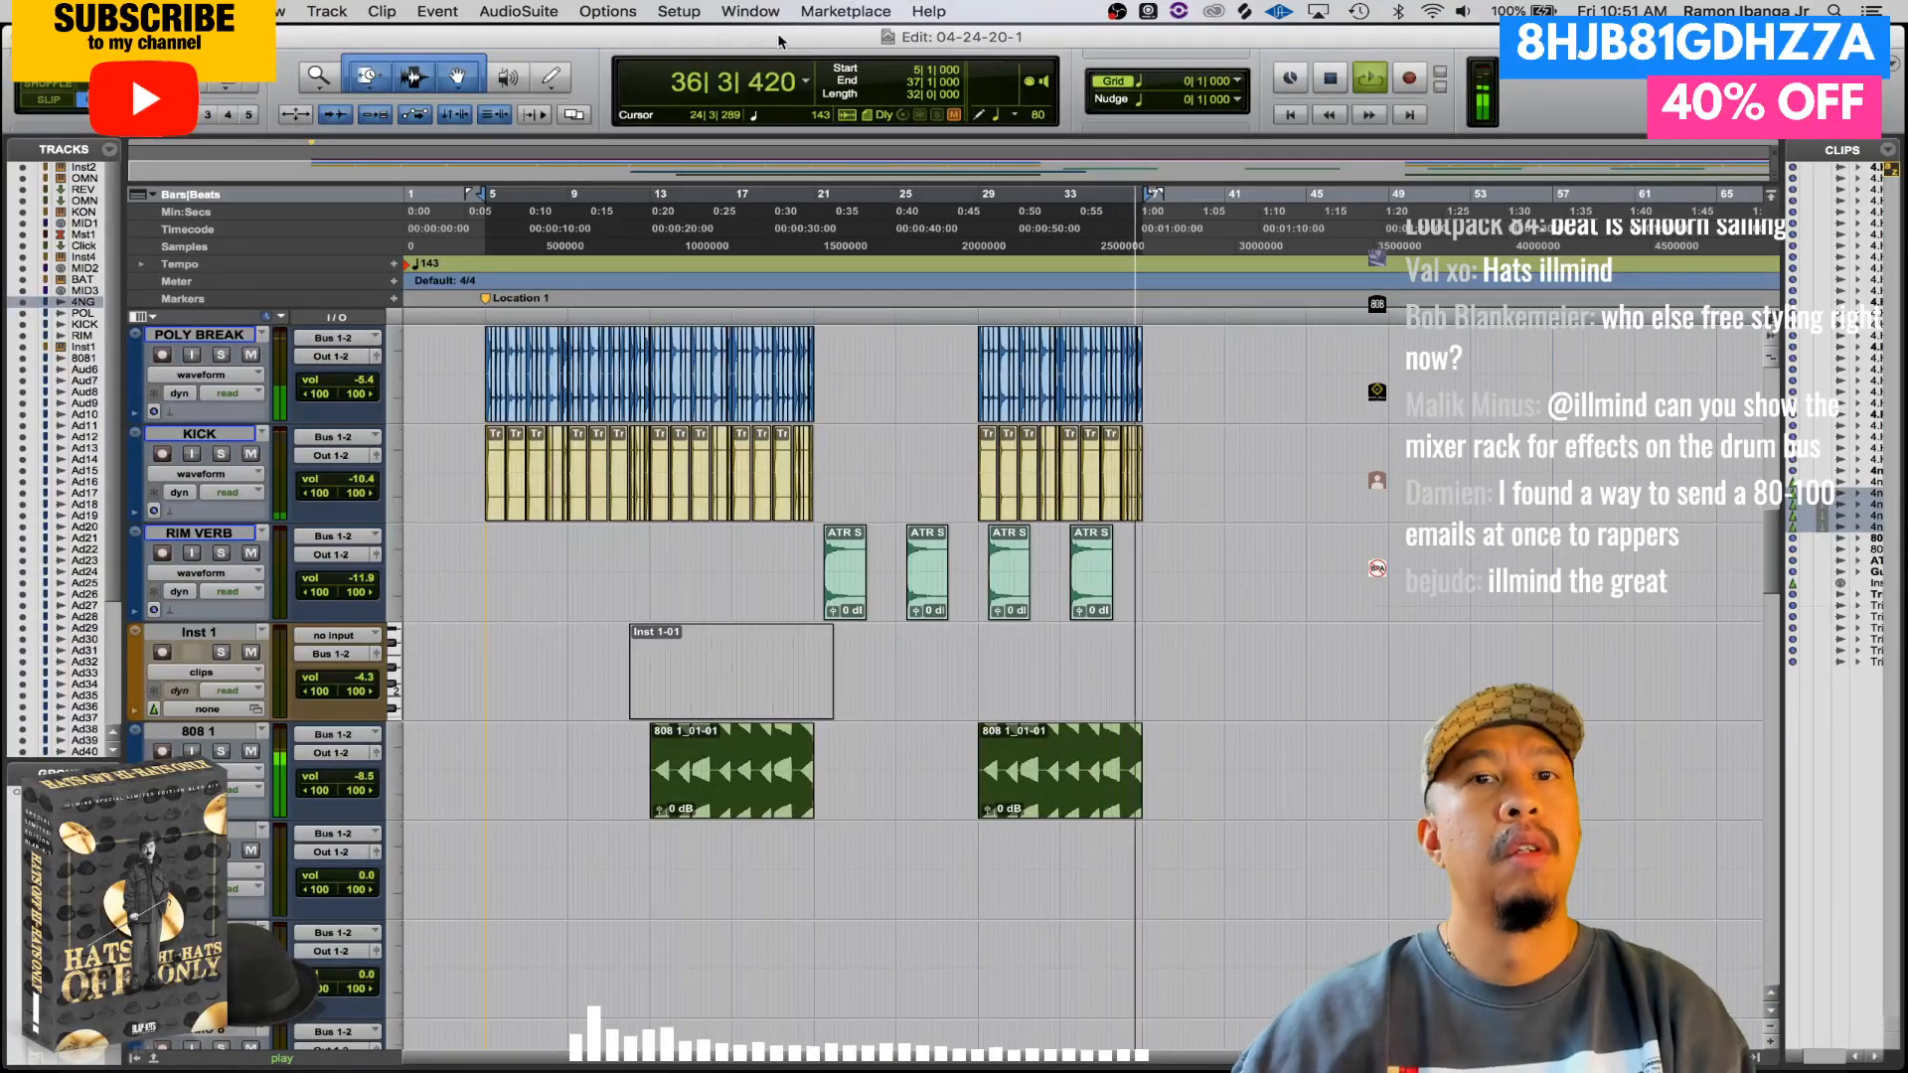
- Check the track levels in the mixer, then play the 4NGHTS clips selected from bar 13 to bar 37
key("super+equal")
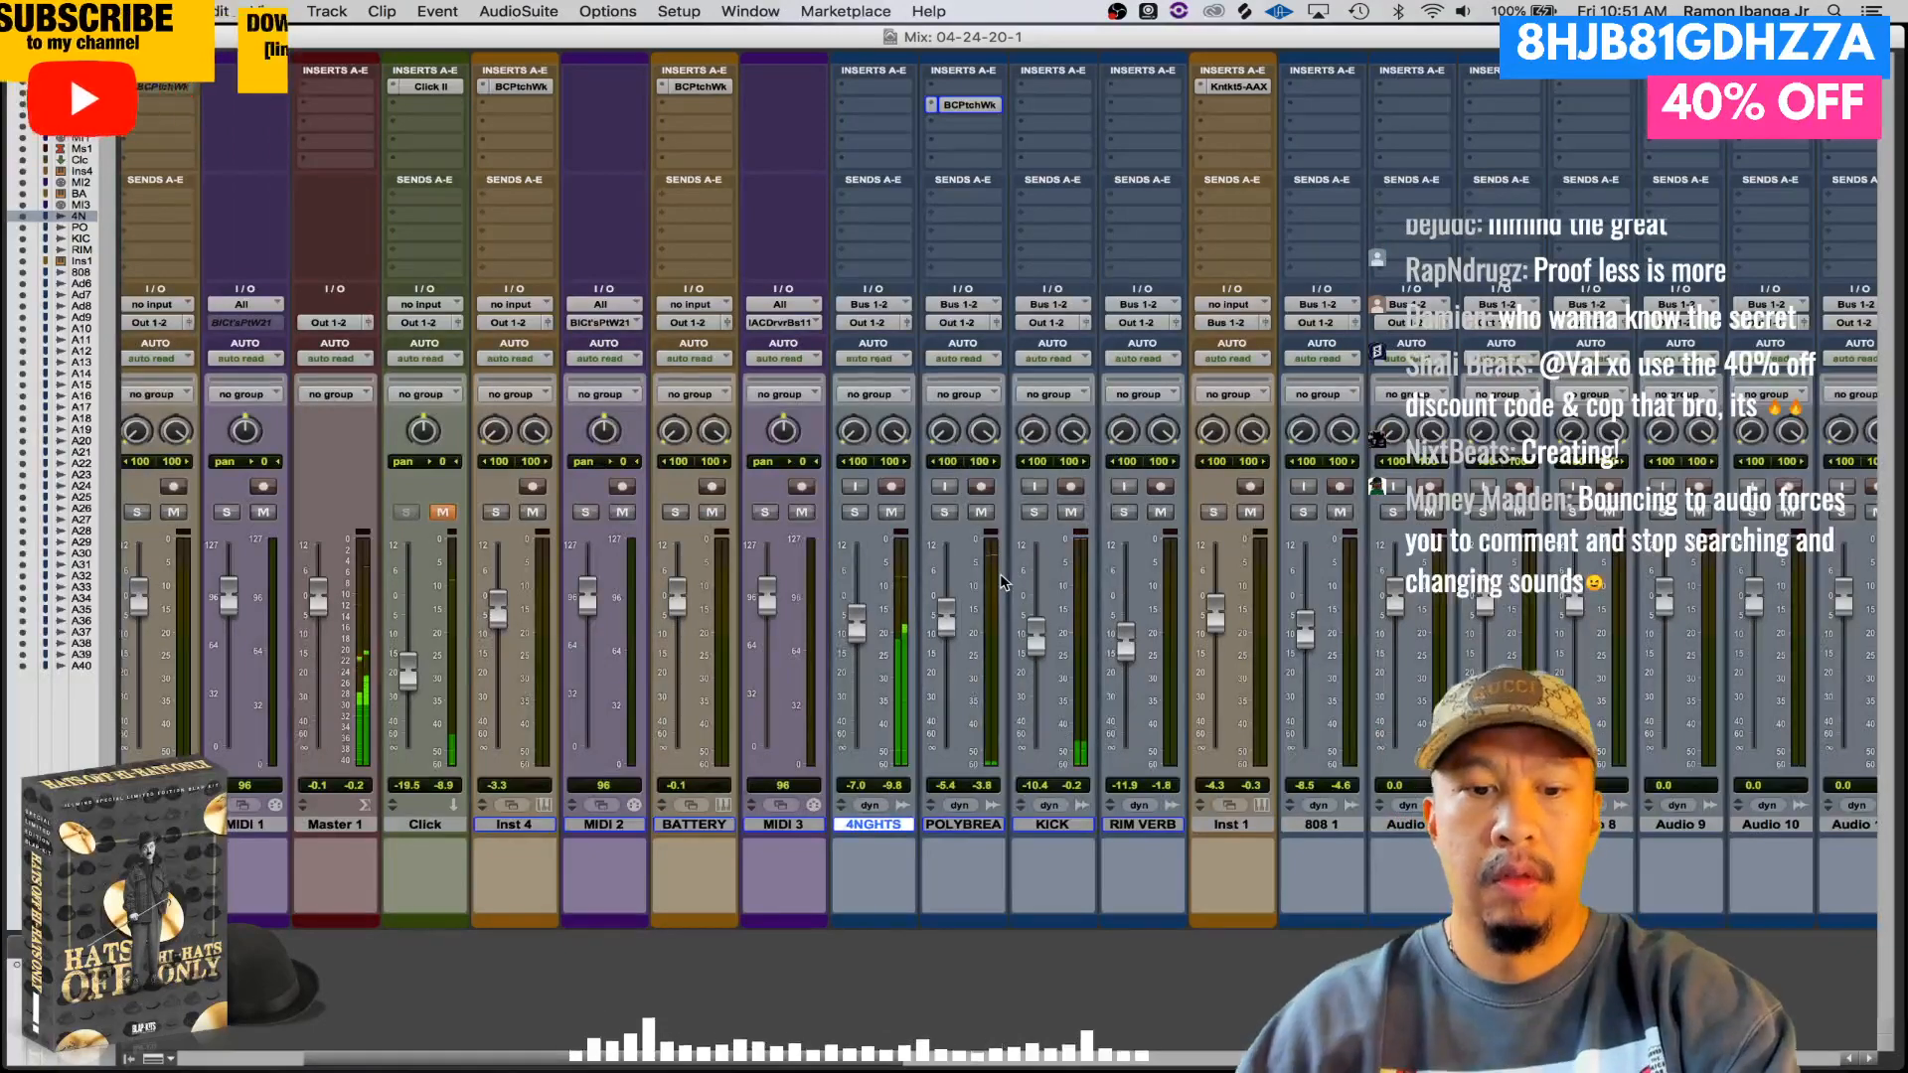
key("super+equal")
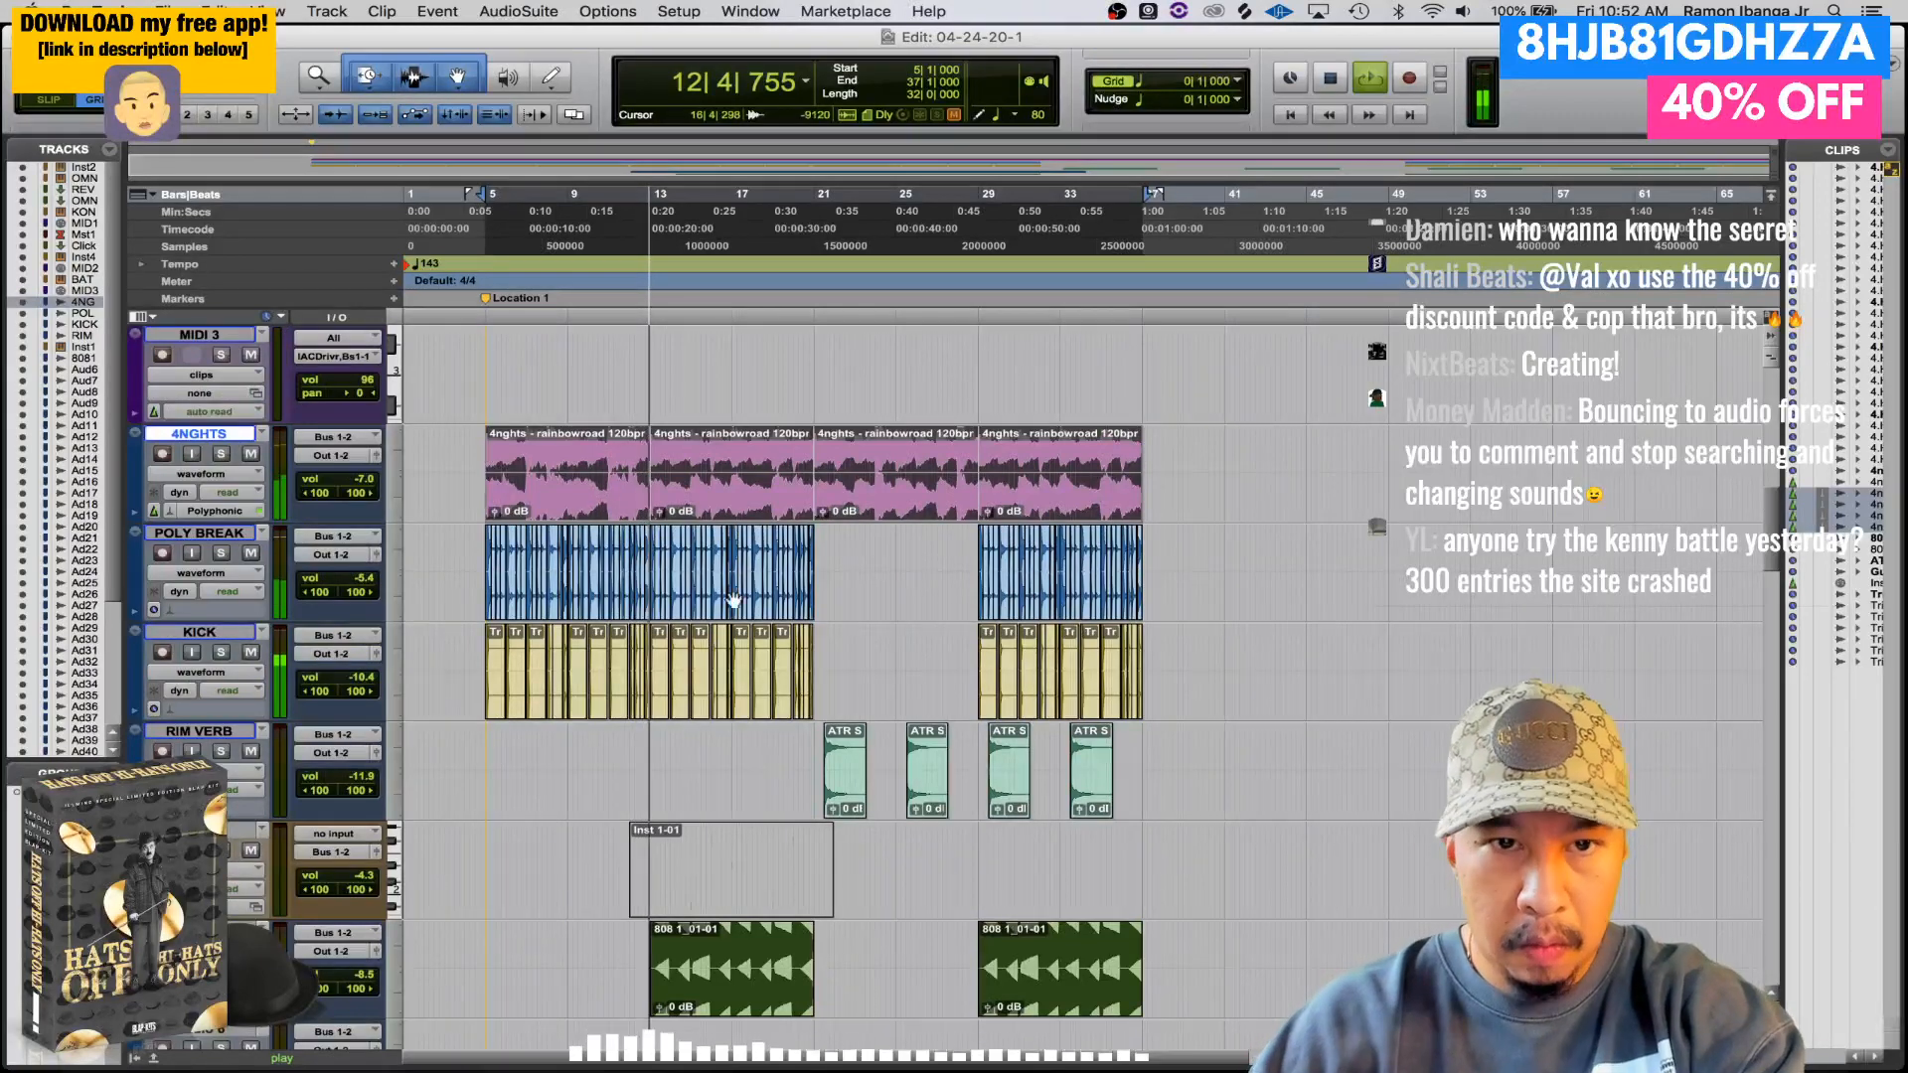
key("space")
left_click(931, 576)
left_click(702, 497)
left_click(1131, 507, "shift")
key("space")
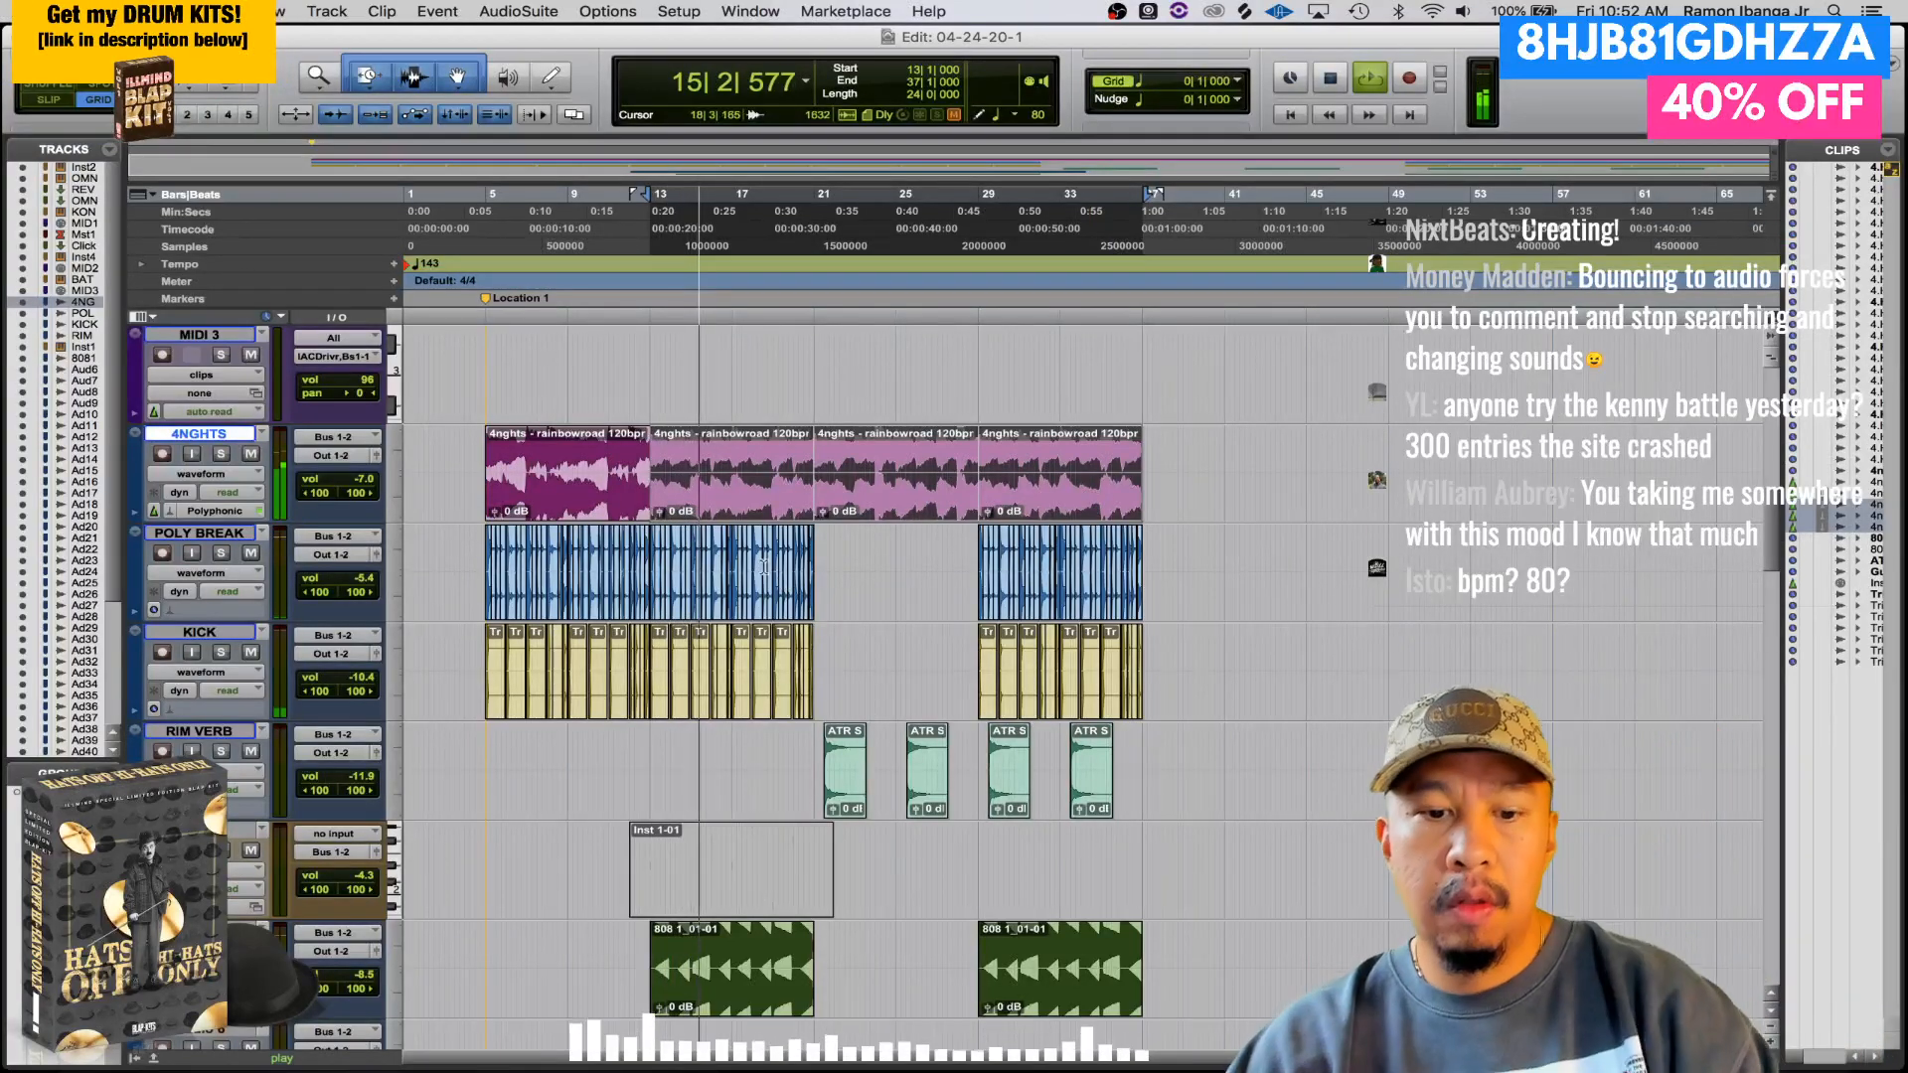
key("space")
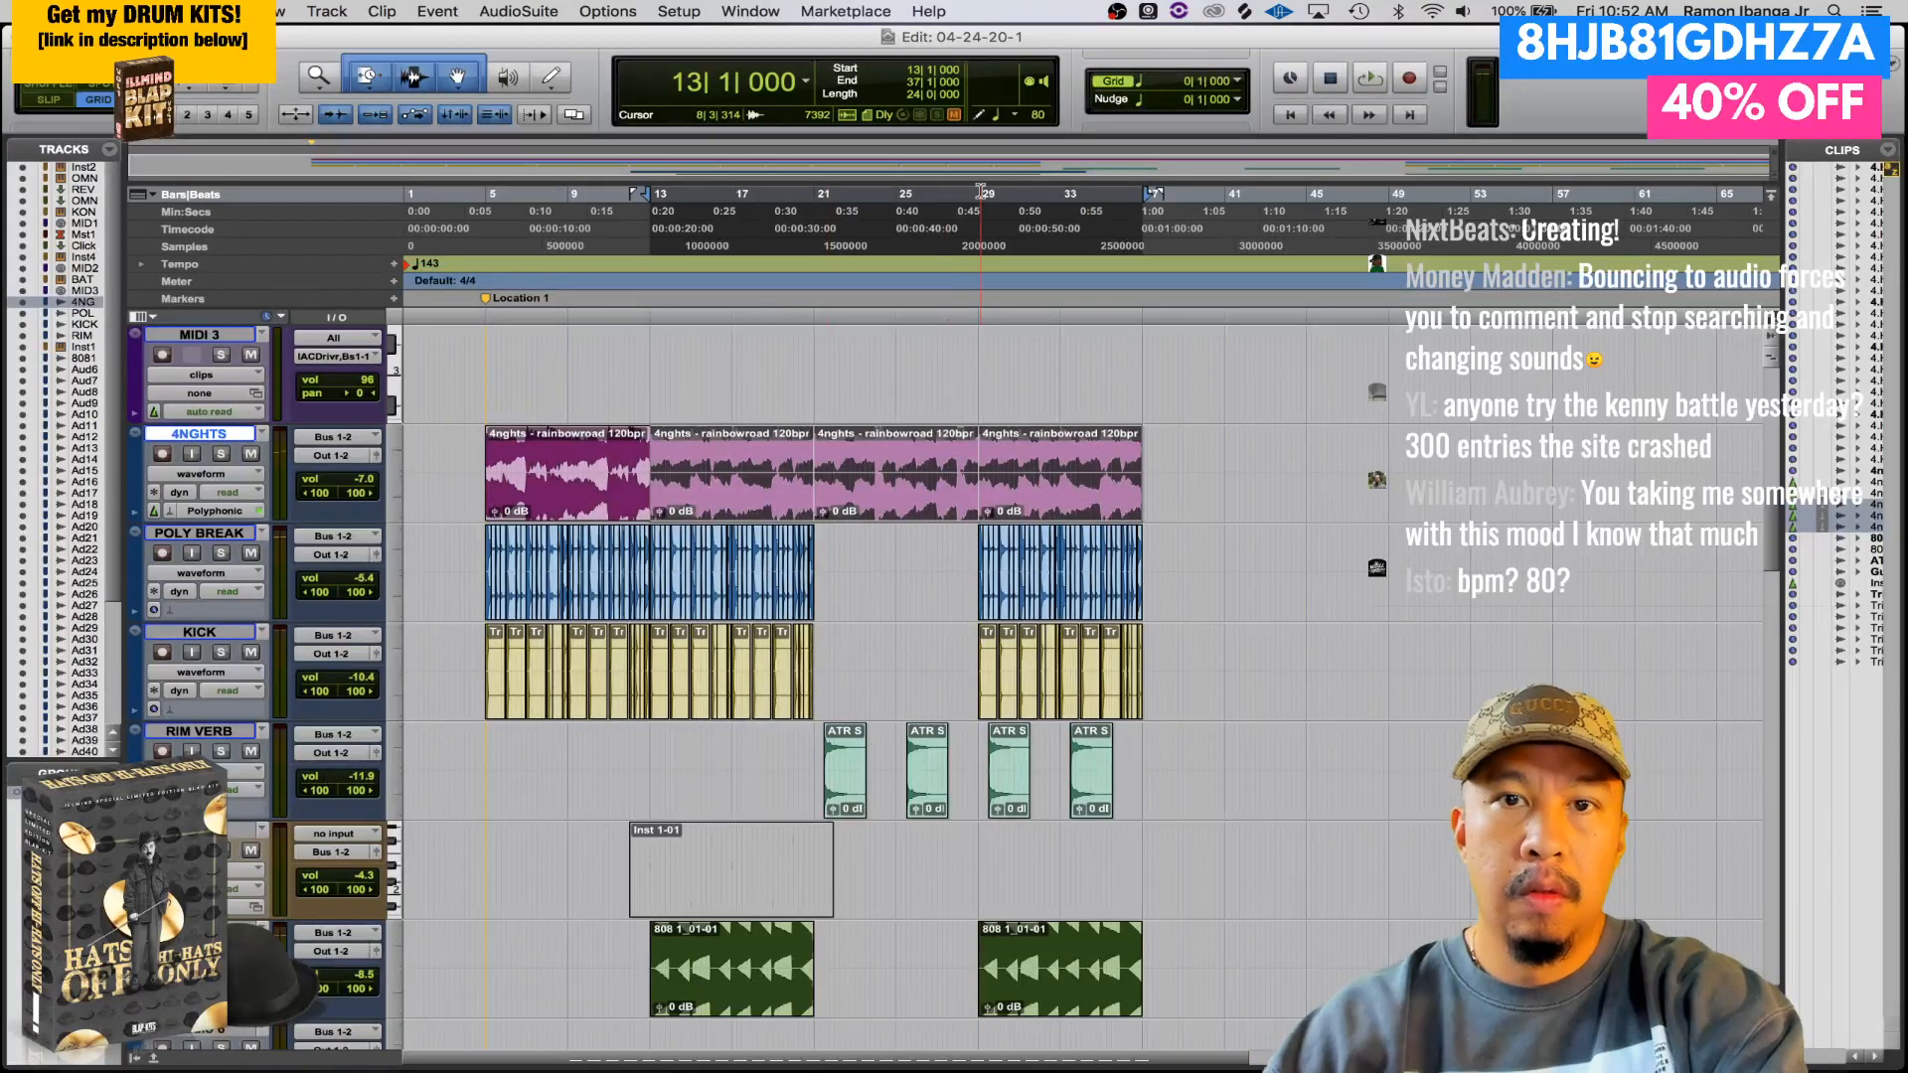
- Set the grid to 1/2 note and move all tracks' material from bars 5–37 to start at bar 9, continuing without the conductor rulers
left_click(1143, 88)
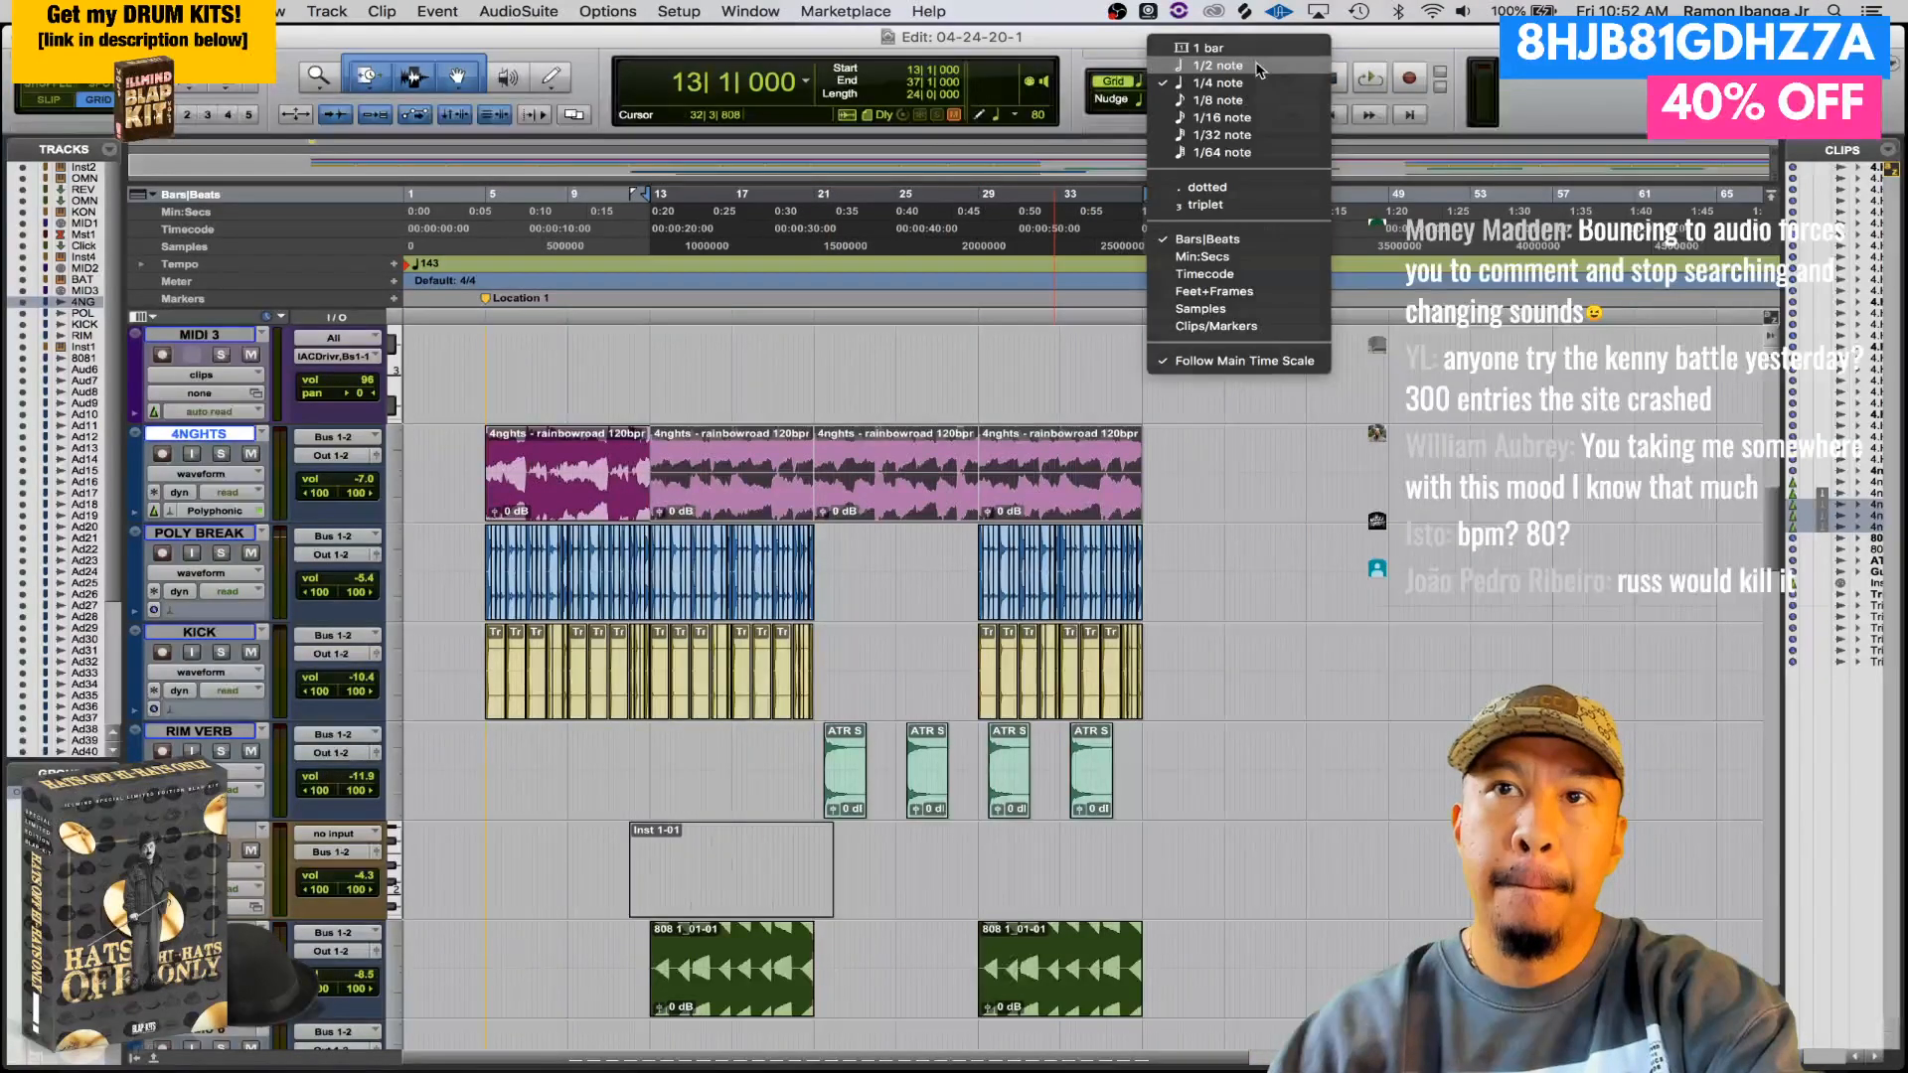
left_click(1183, 55)
left_click_drag(482, 942, 1140, 952)
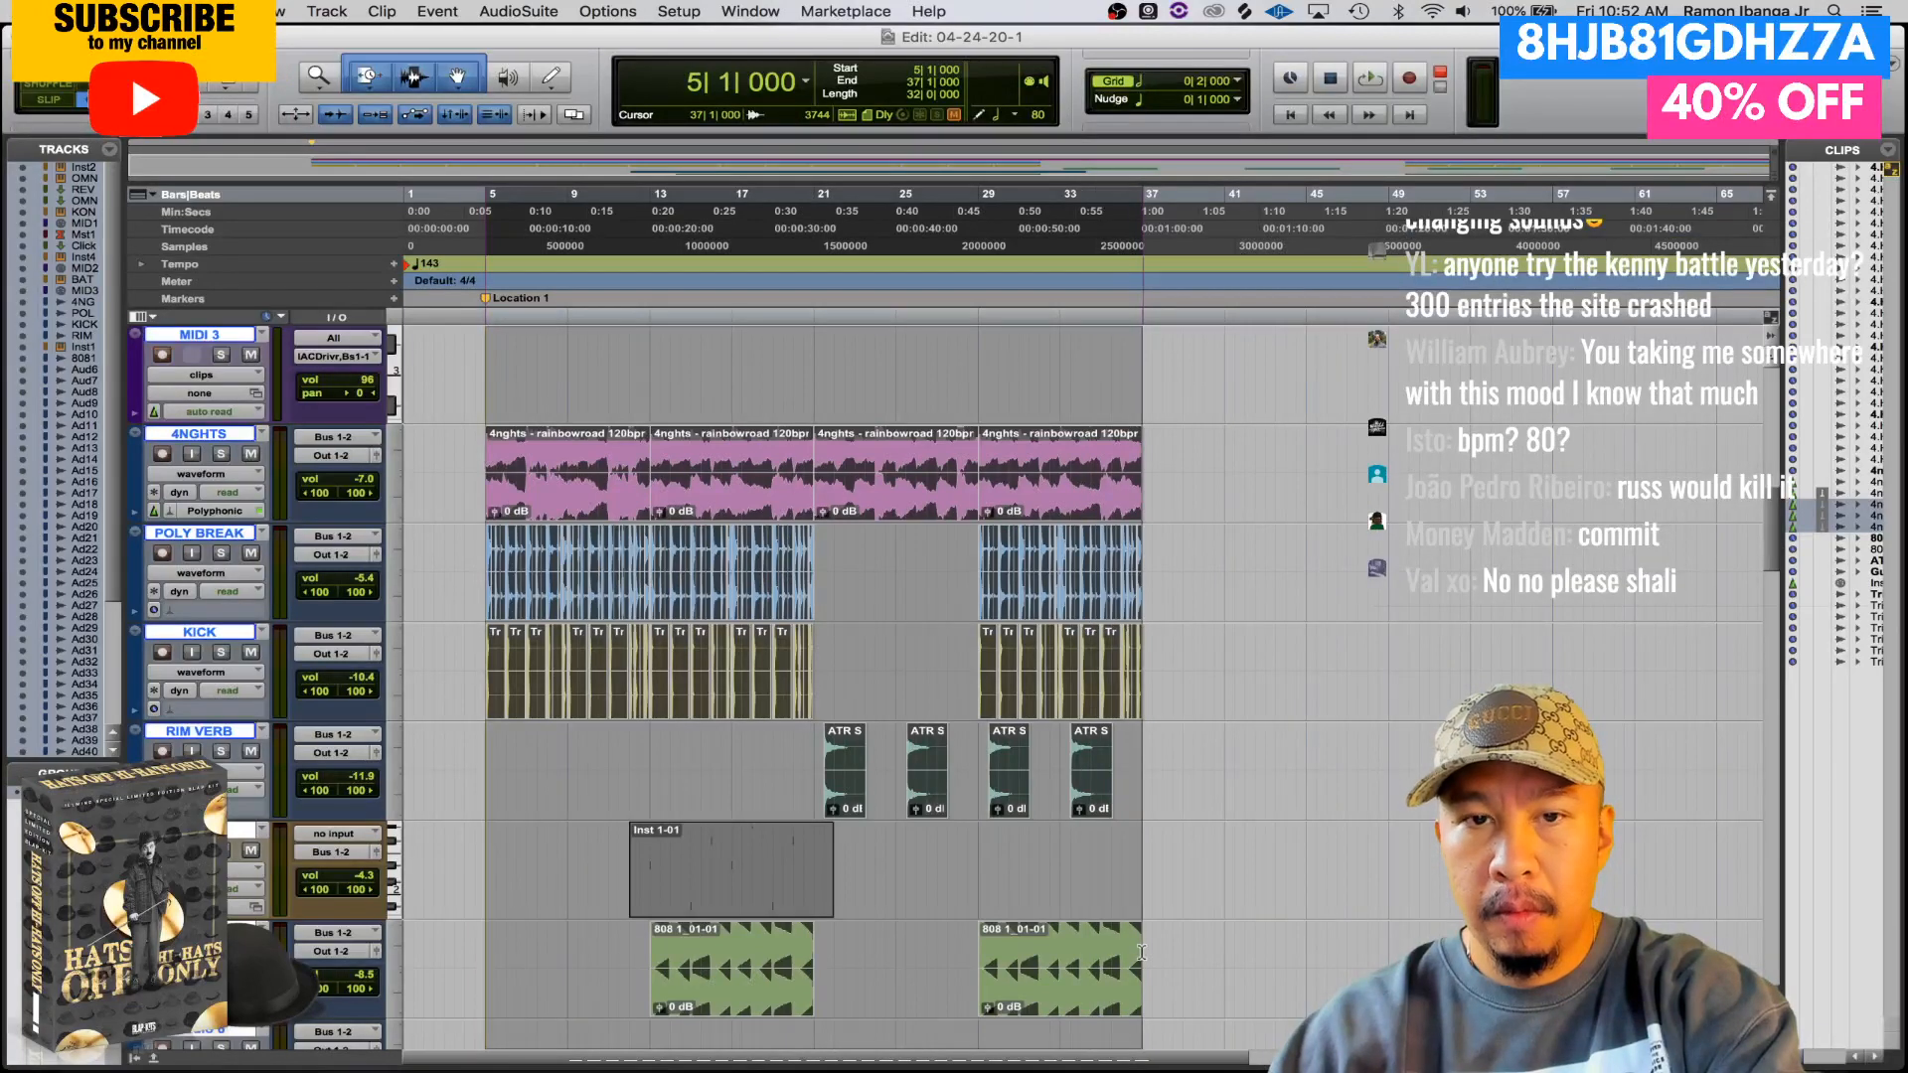
key("super+e")
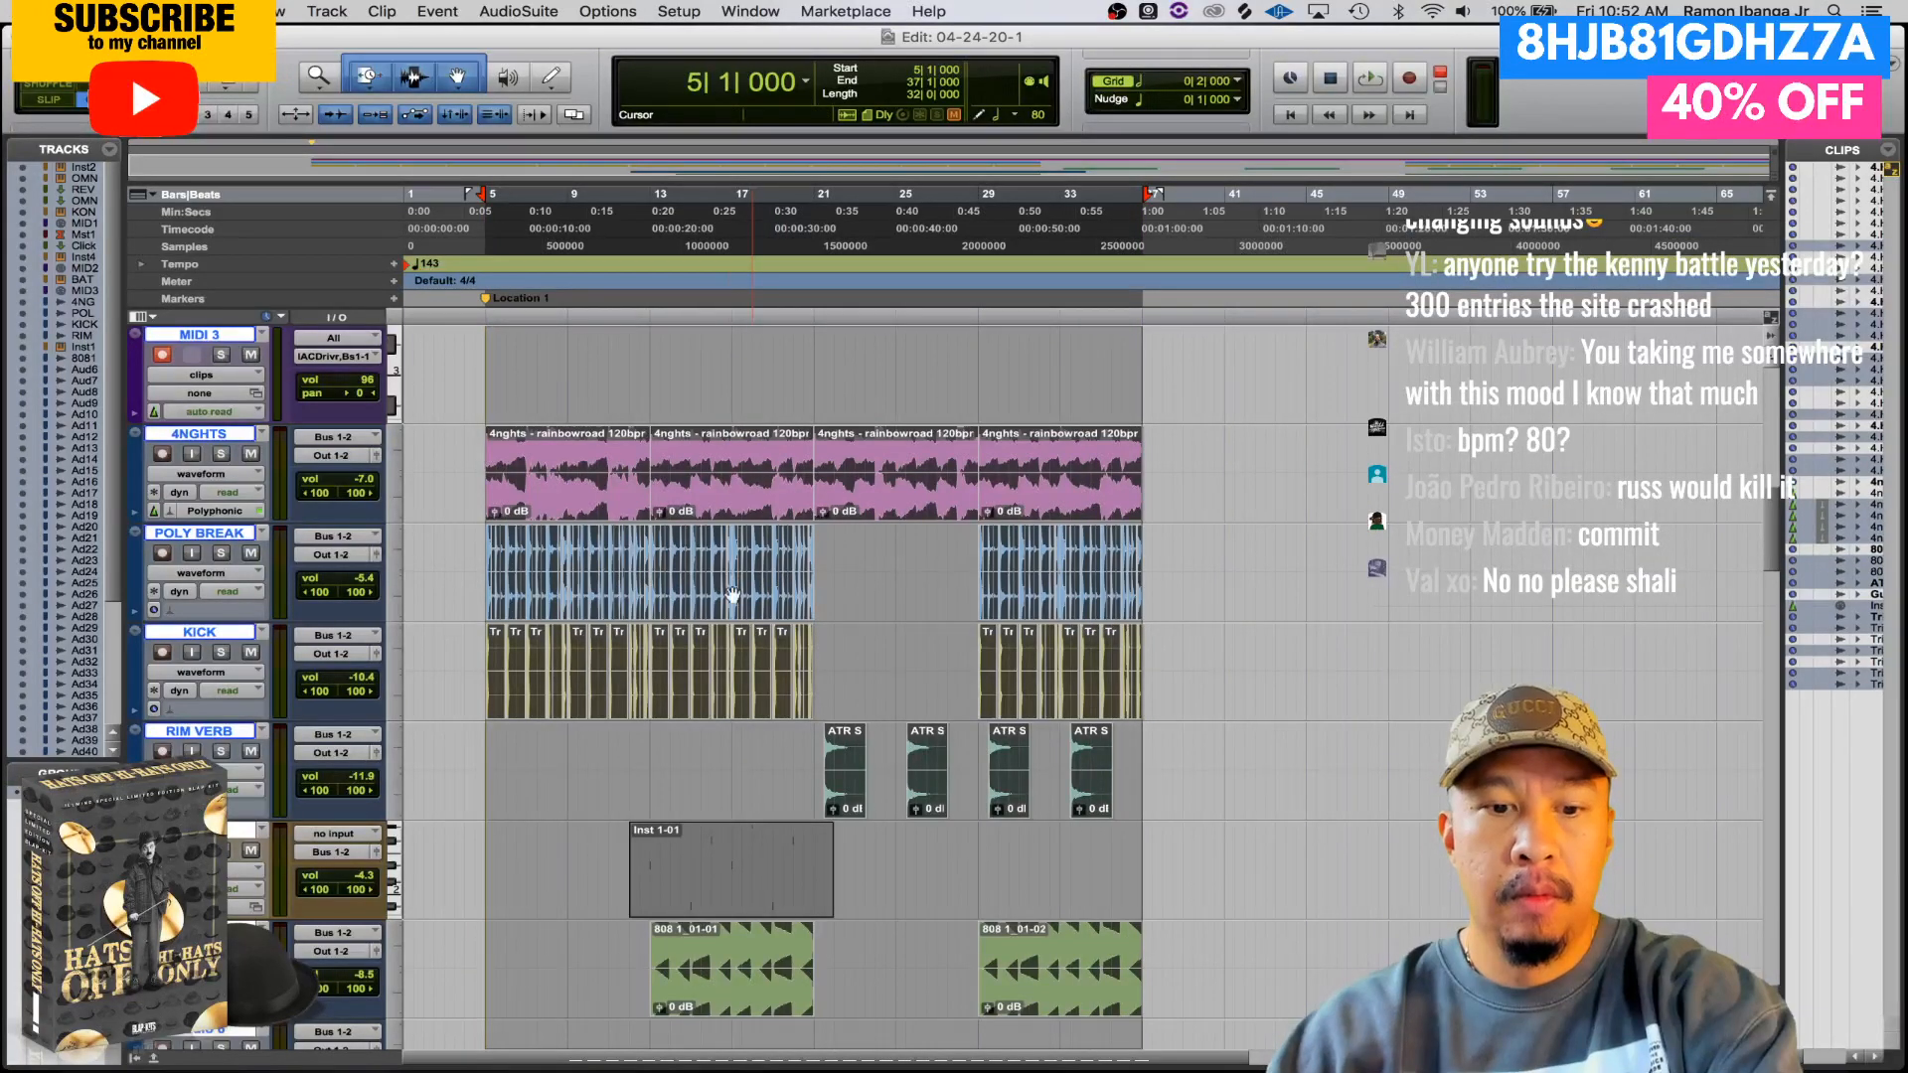
left_click_drag(558, 507, 642, 497)
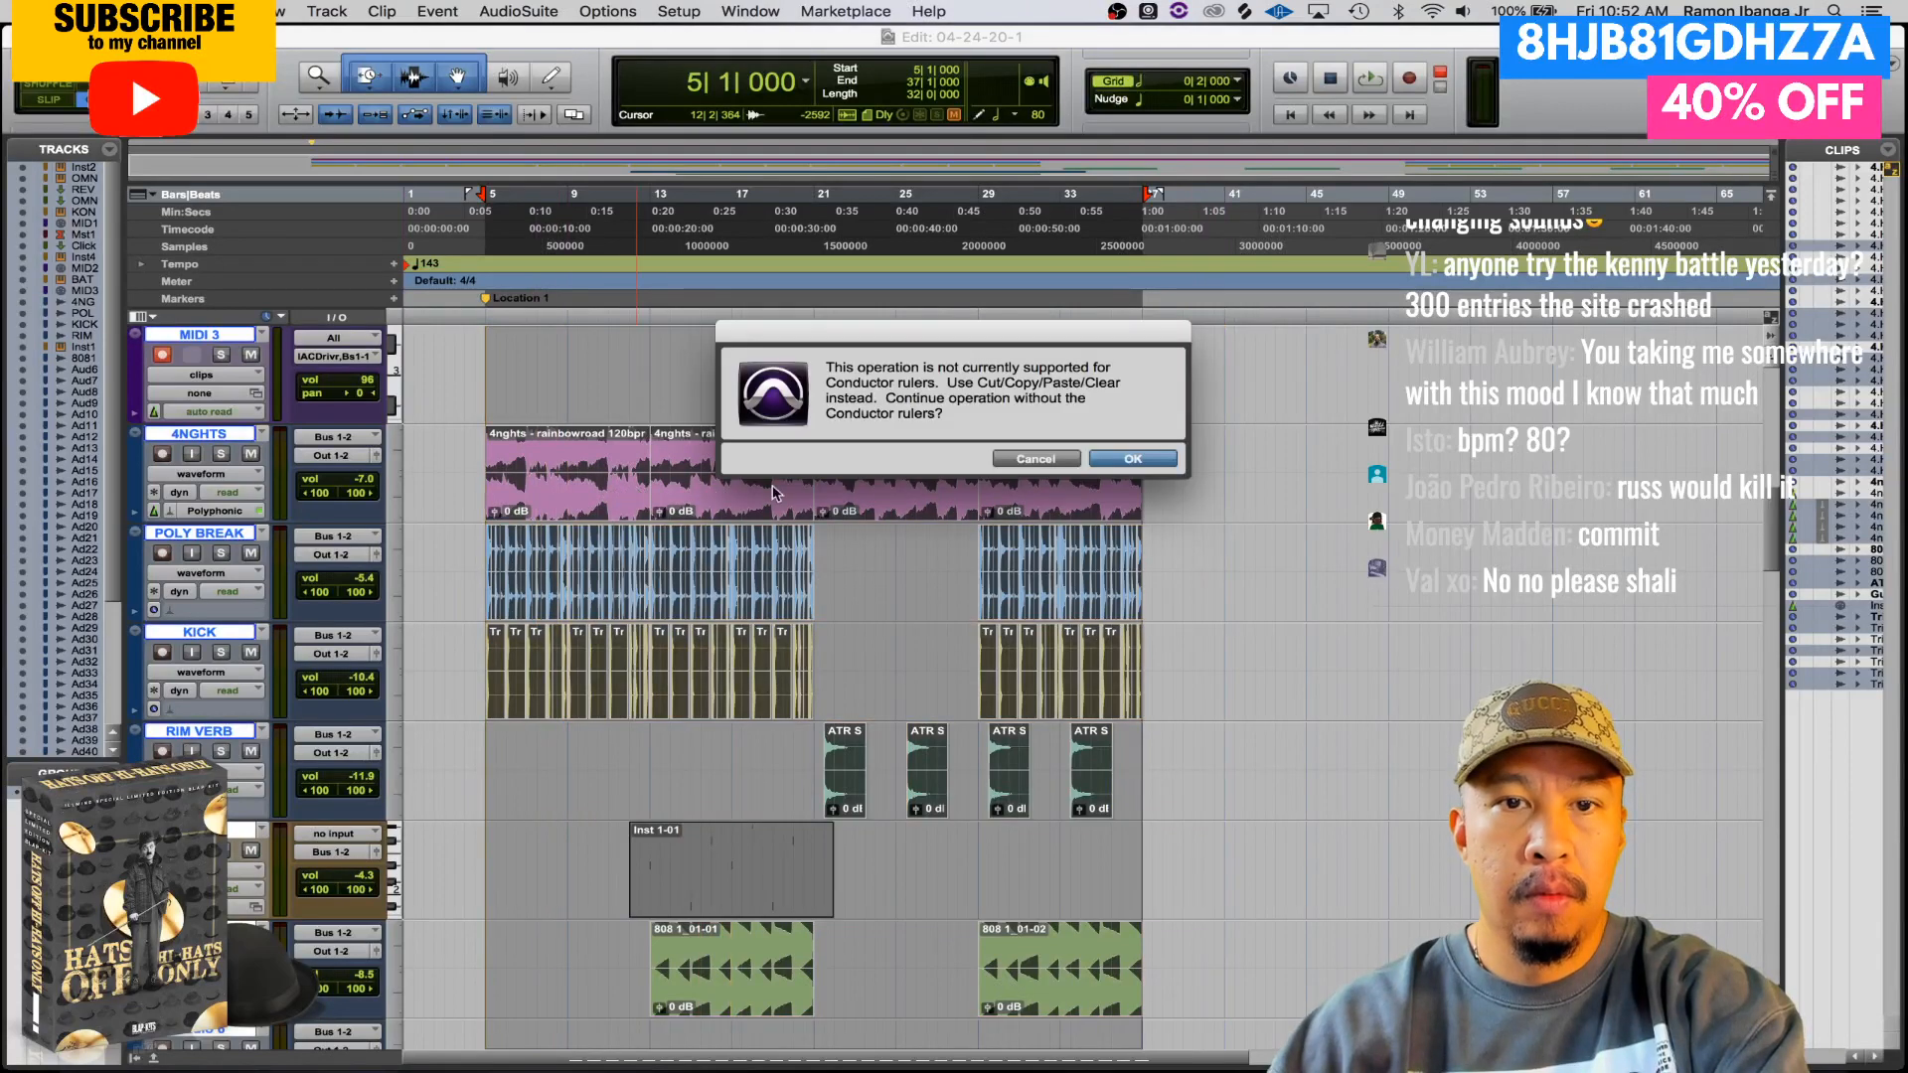
left_click(1101, 460)
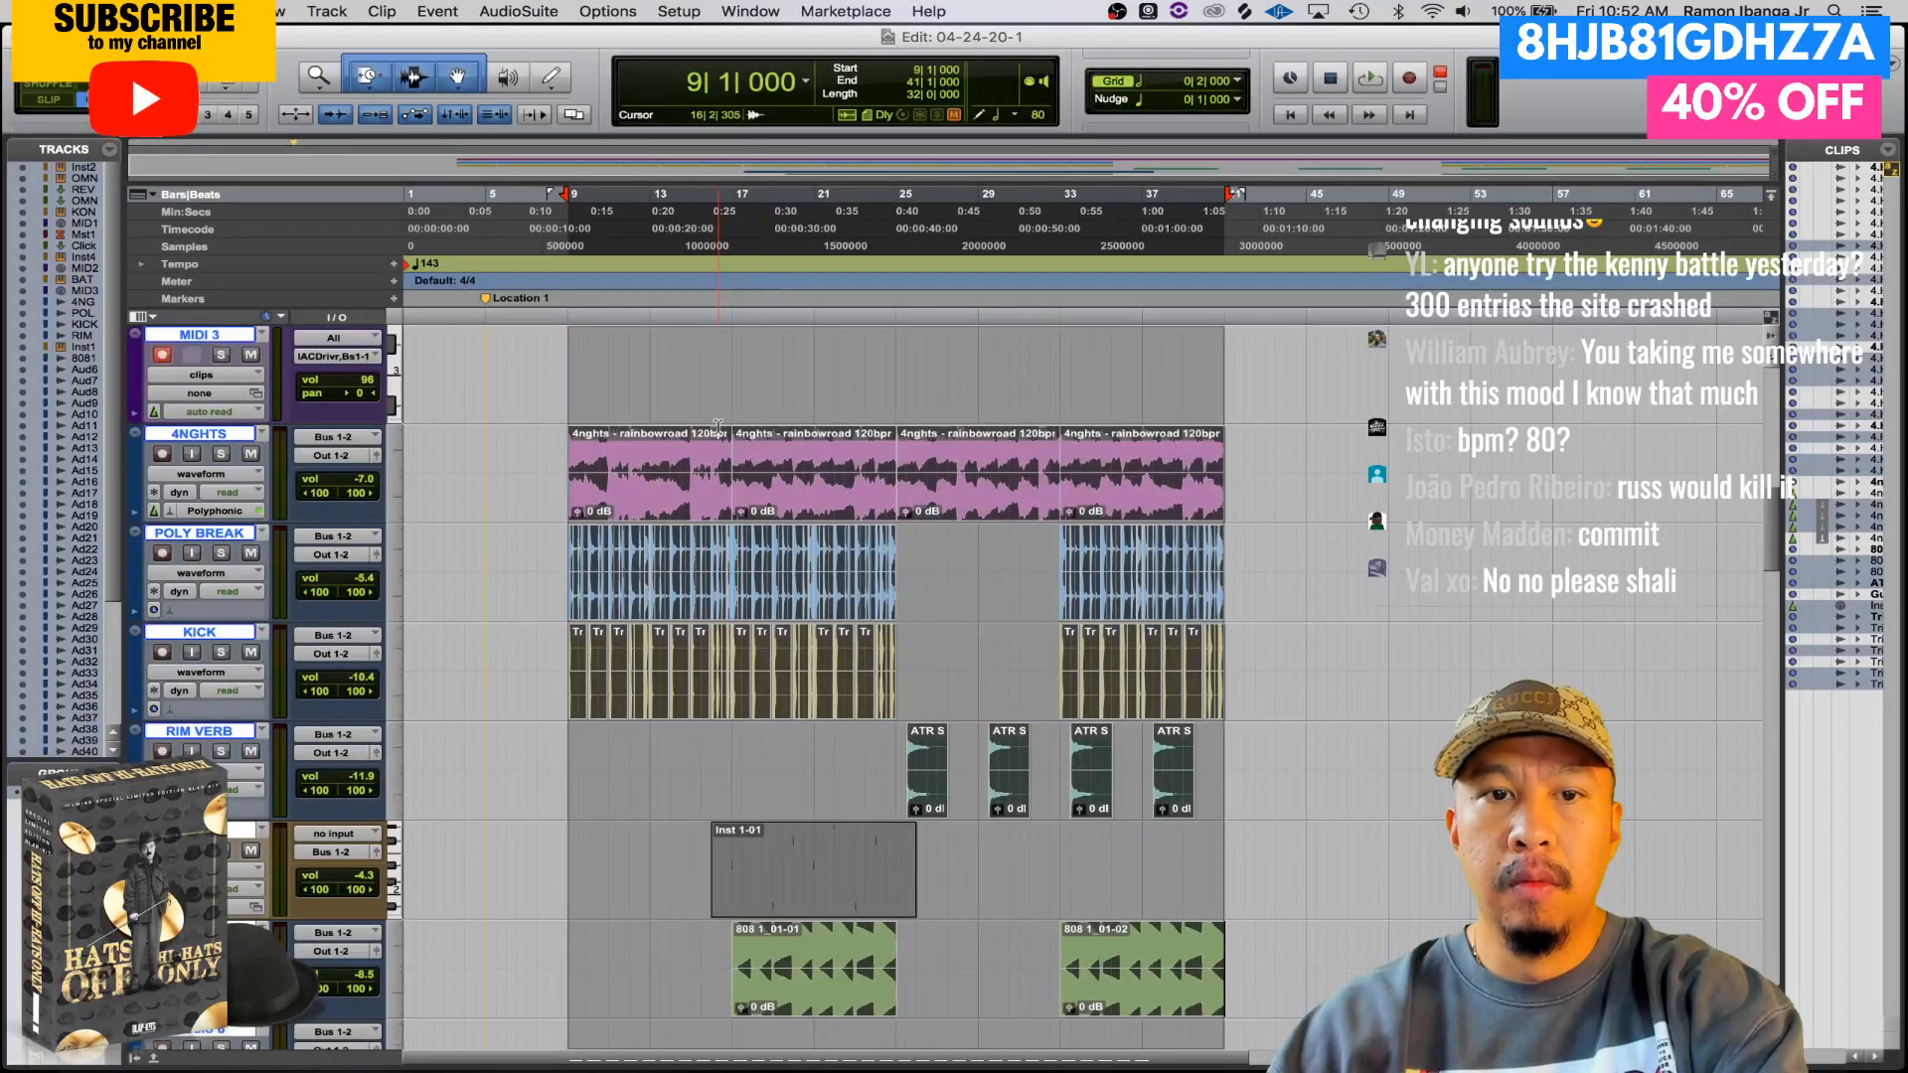
- Duplicate the selected section at bars 9 to 41 twice and move the Location 1 marker to bar 9
key("super+bracketleft")
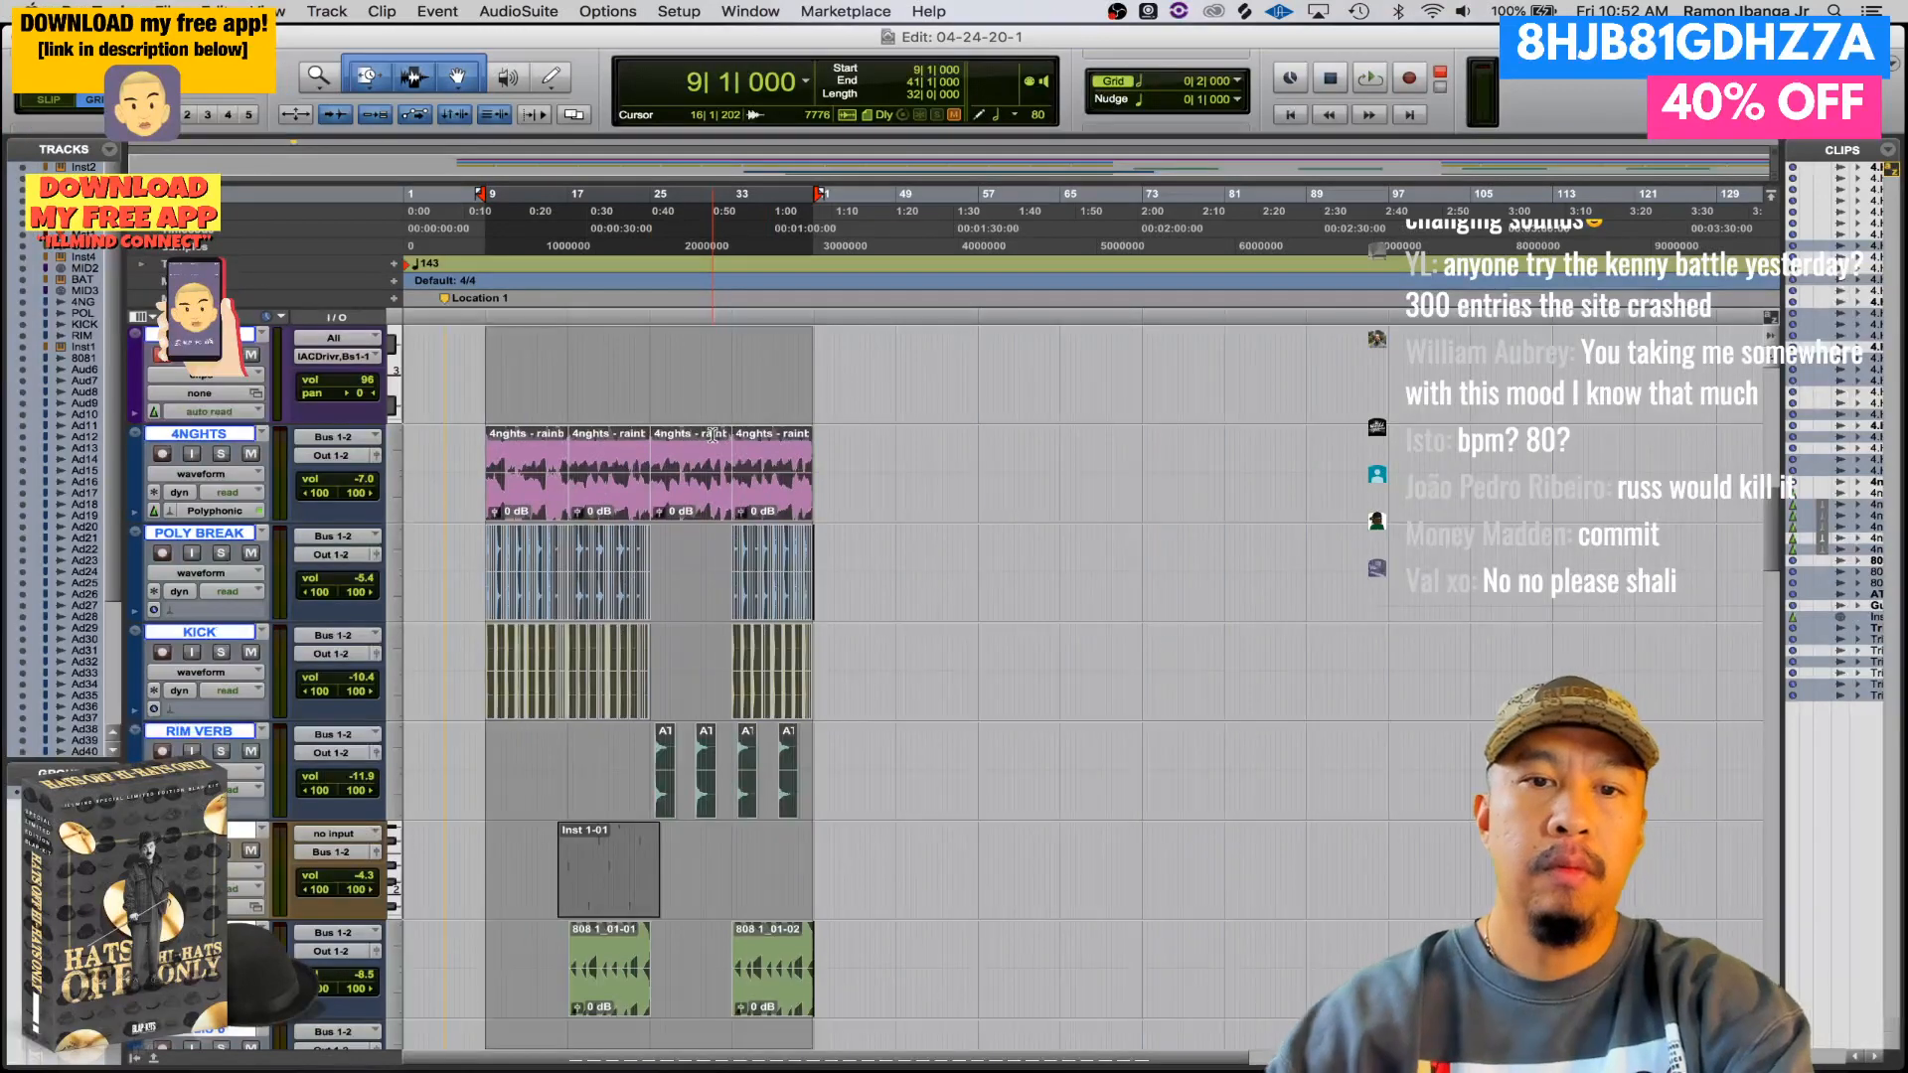
key("super+d")
key("super+d")
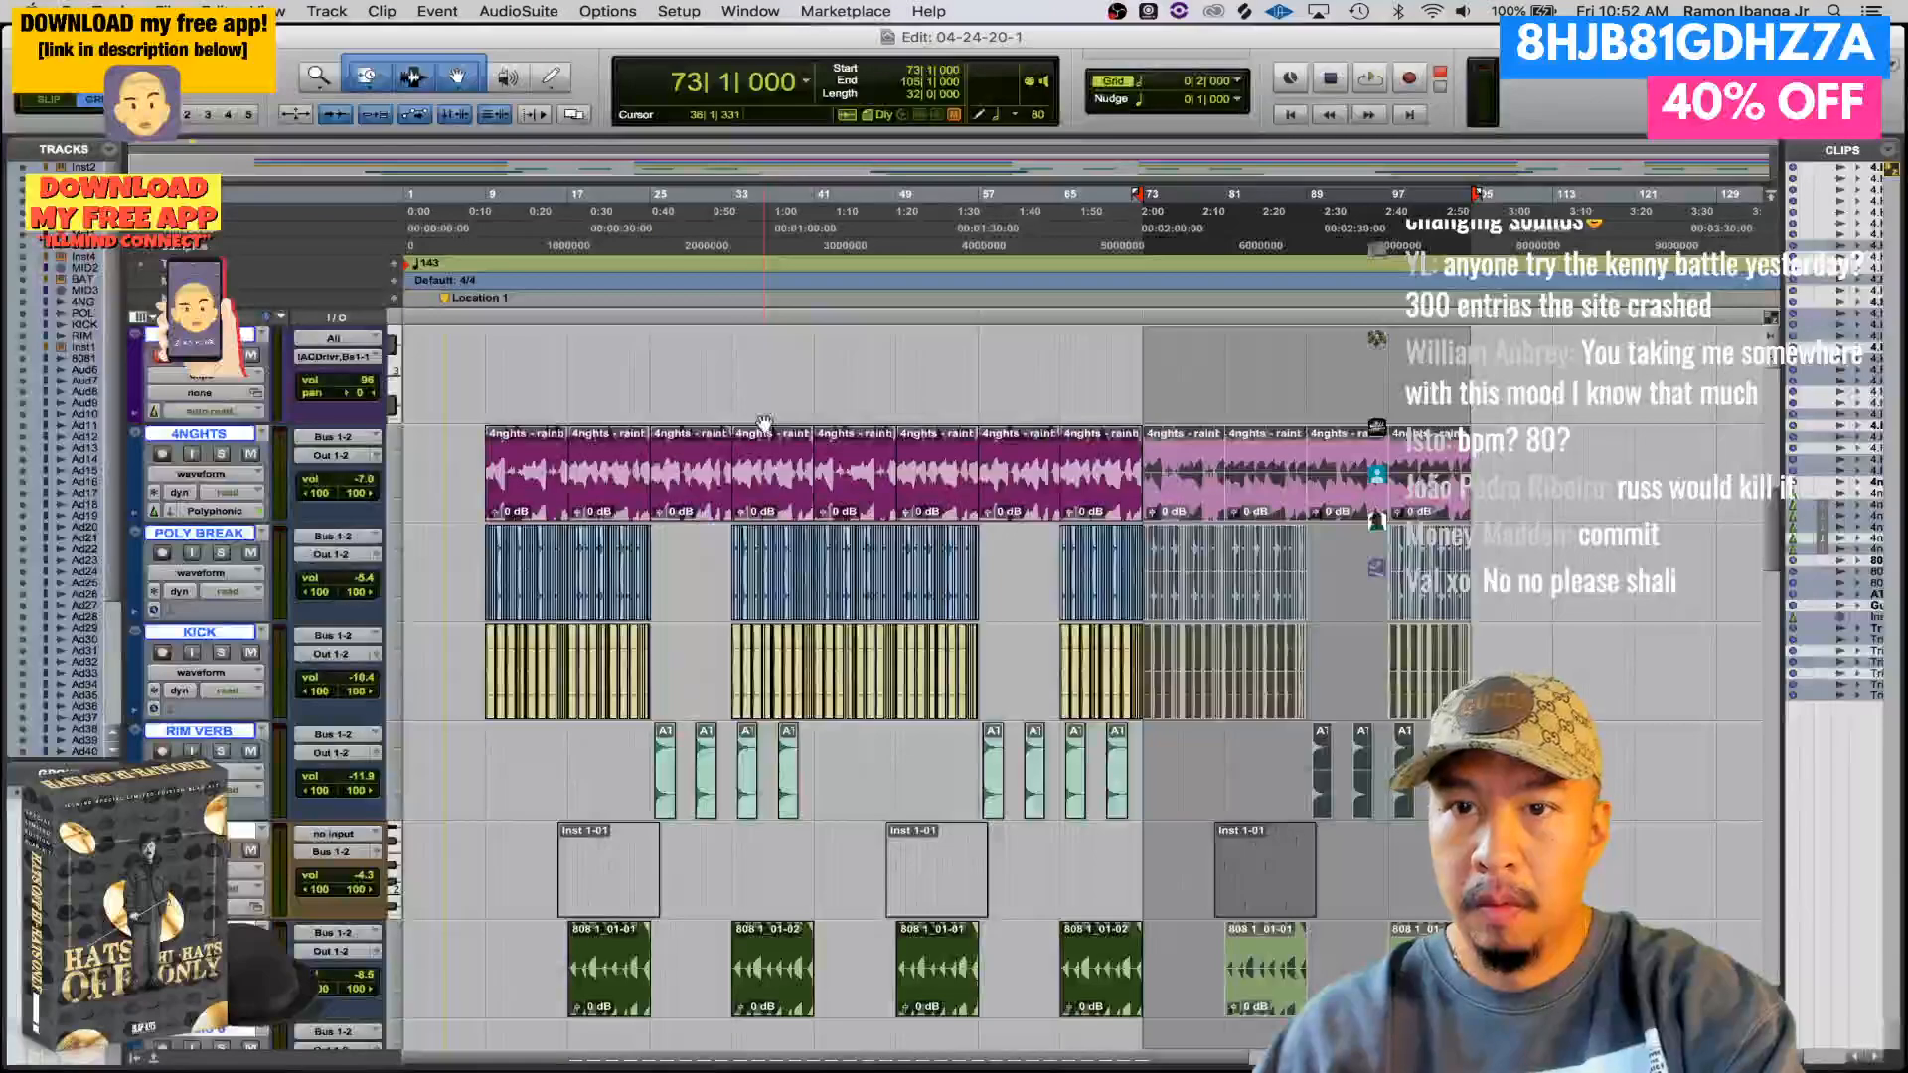
left_click(446, 301)
left_click_drag(447, 301, 486, 301)
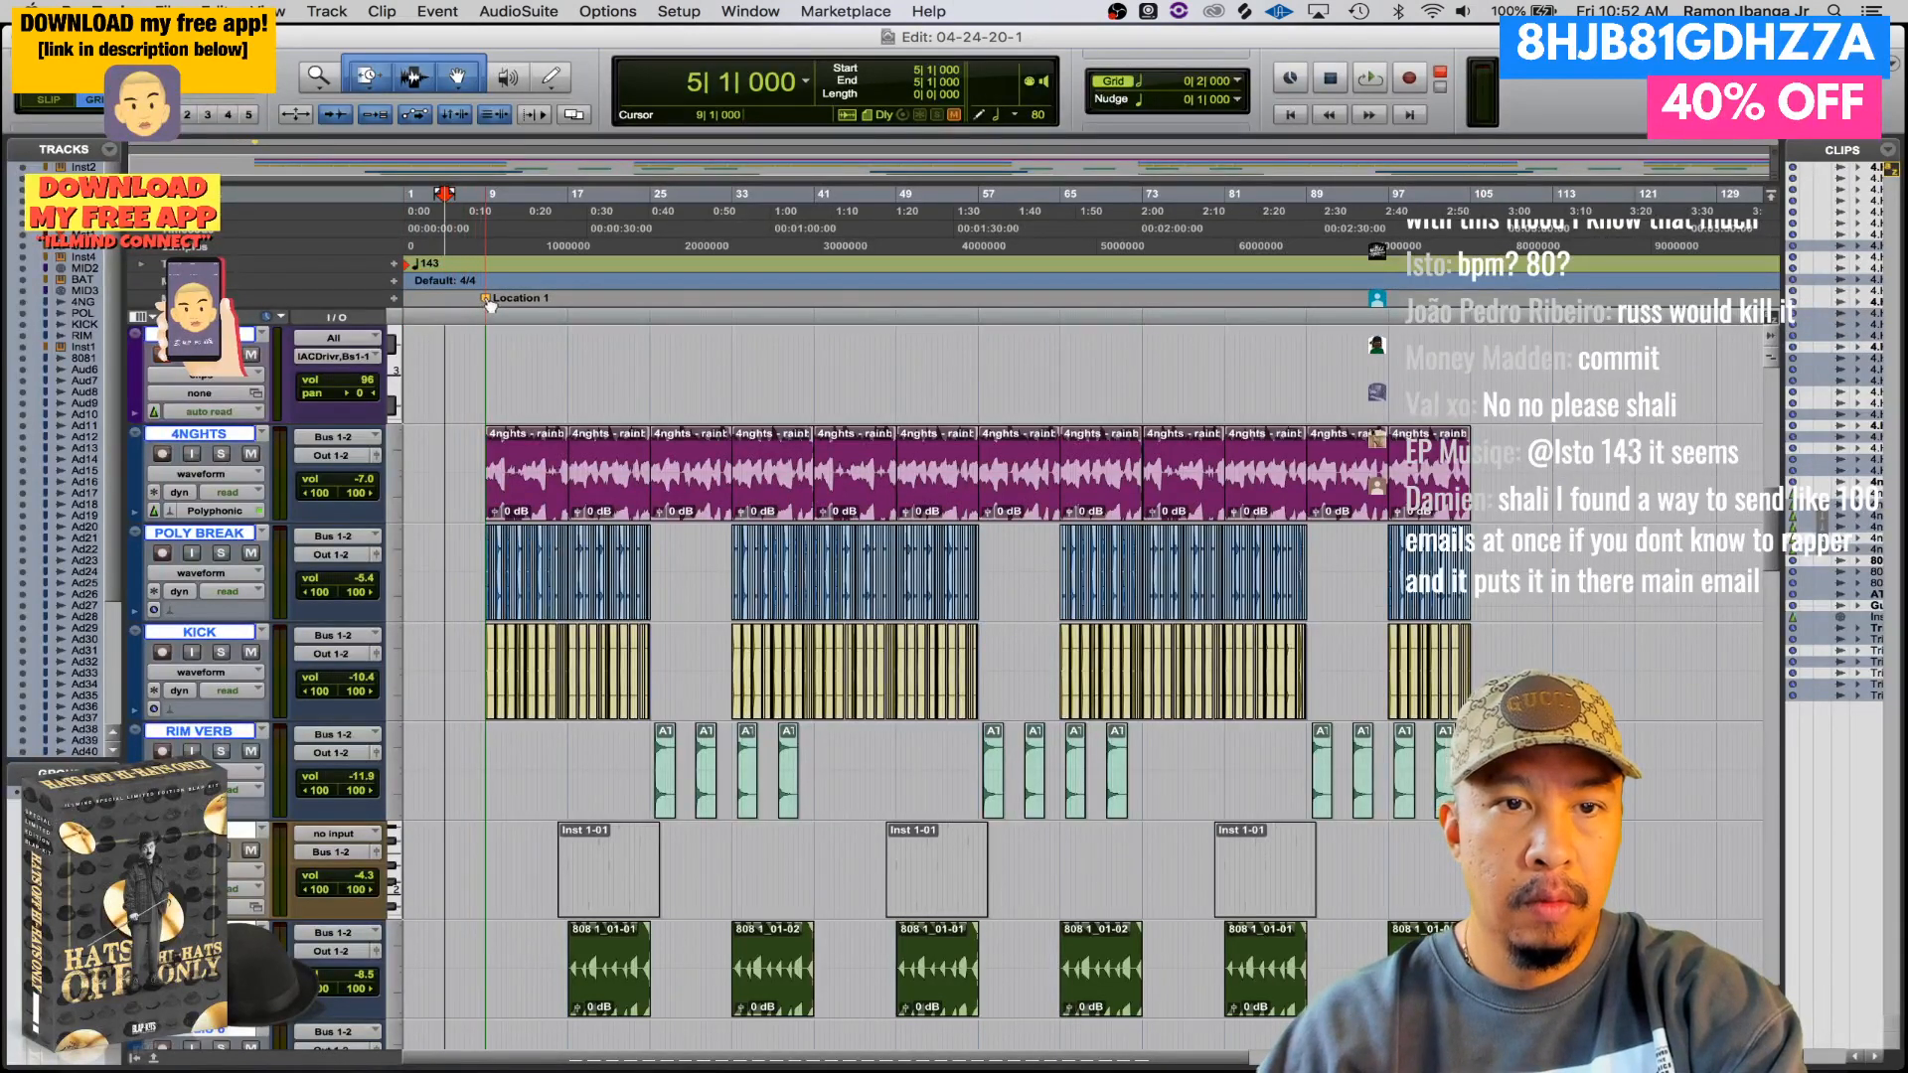
- Select the 4NGHTS clip at bar 25 and audition its opening
left_click(681, 497)
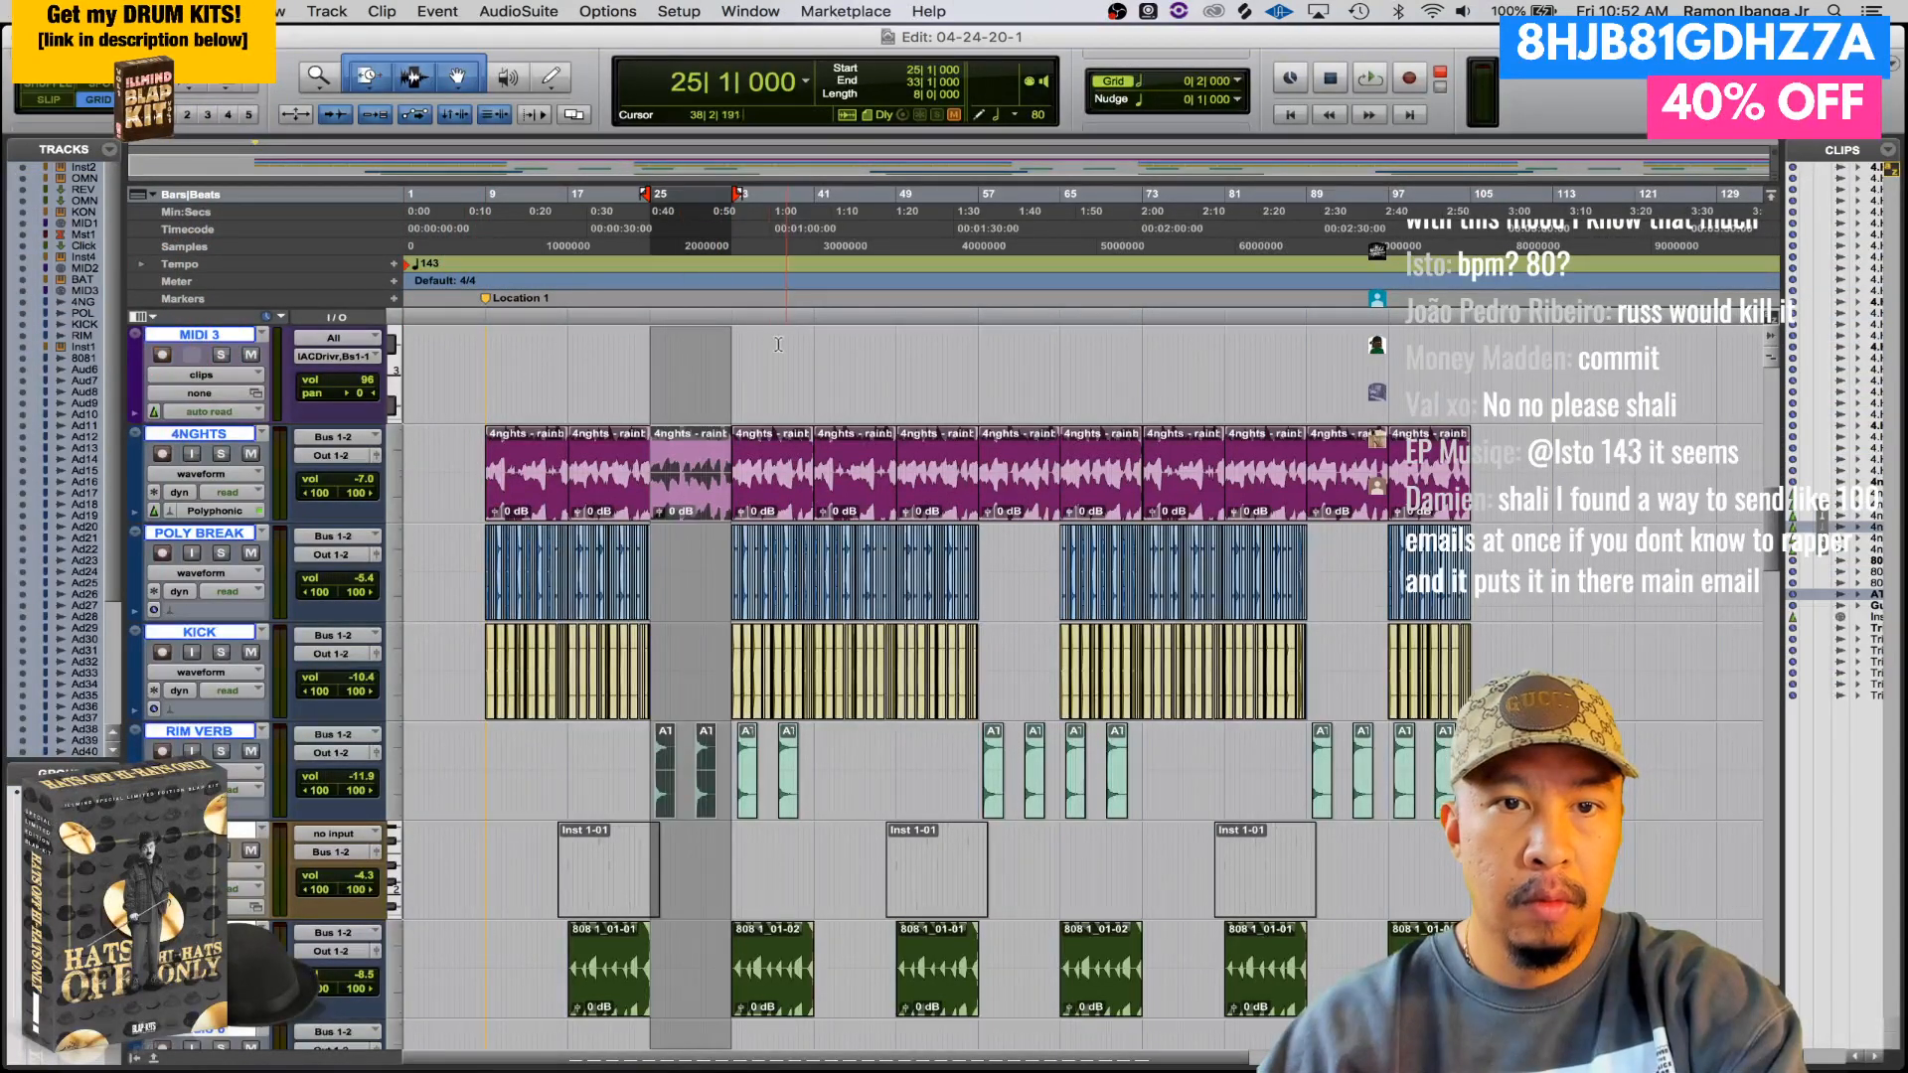
key("super+shift+g")
left_click(692, 508)
key("space")
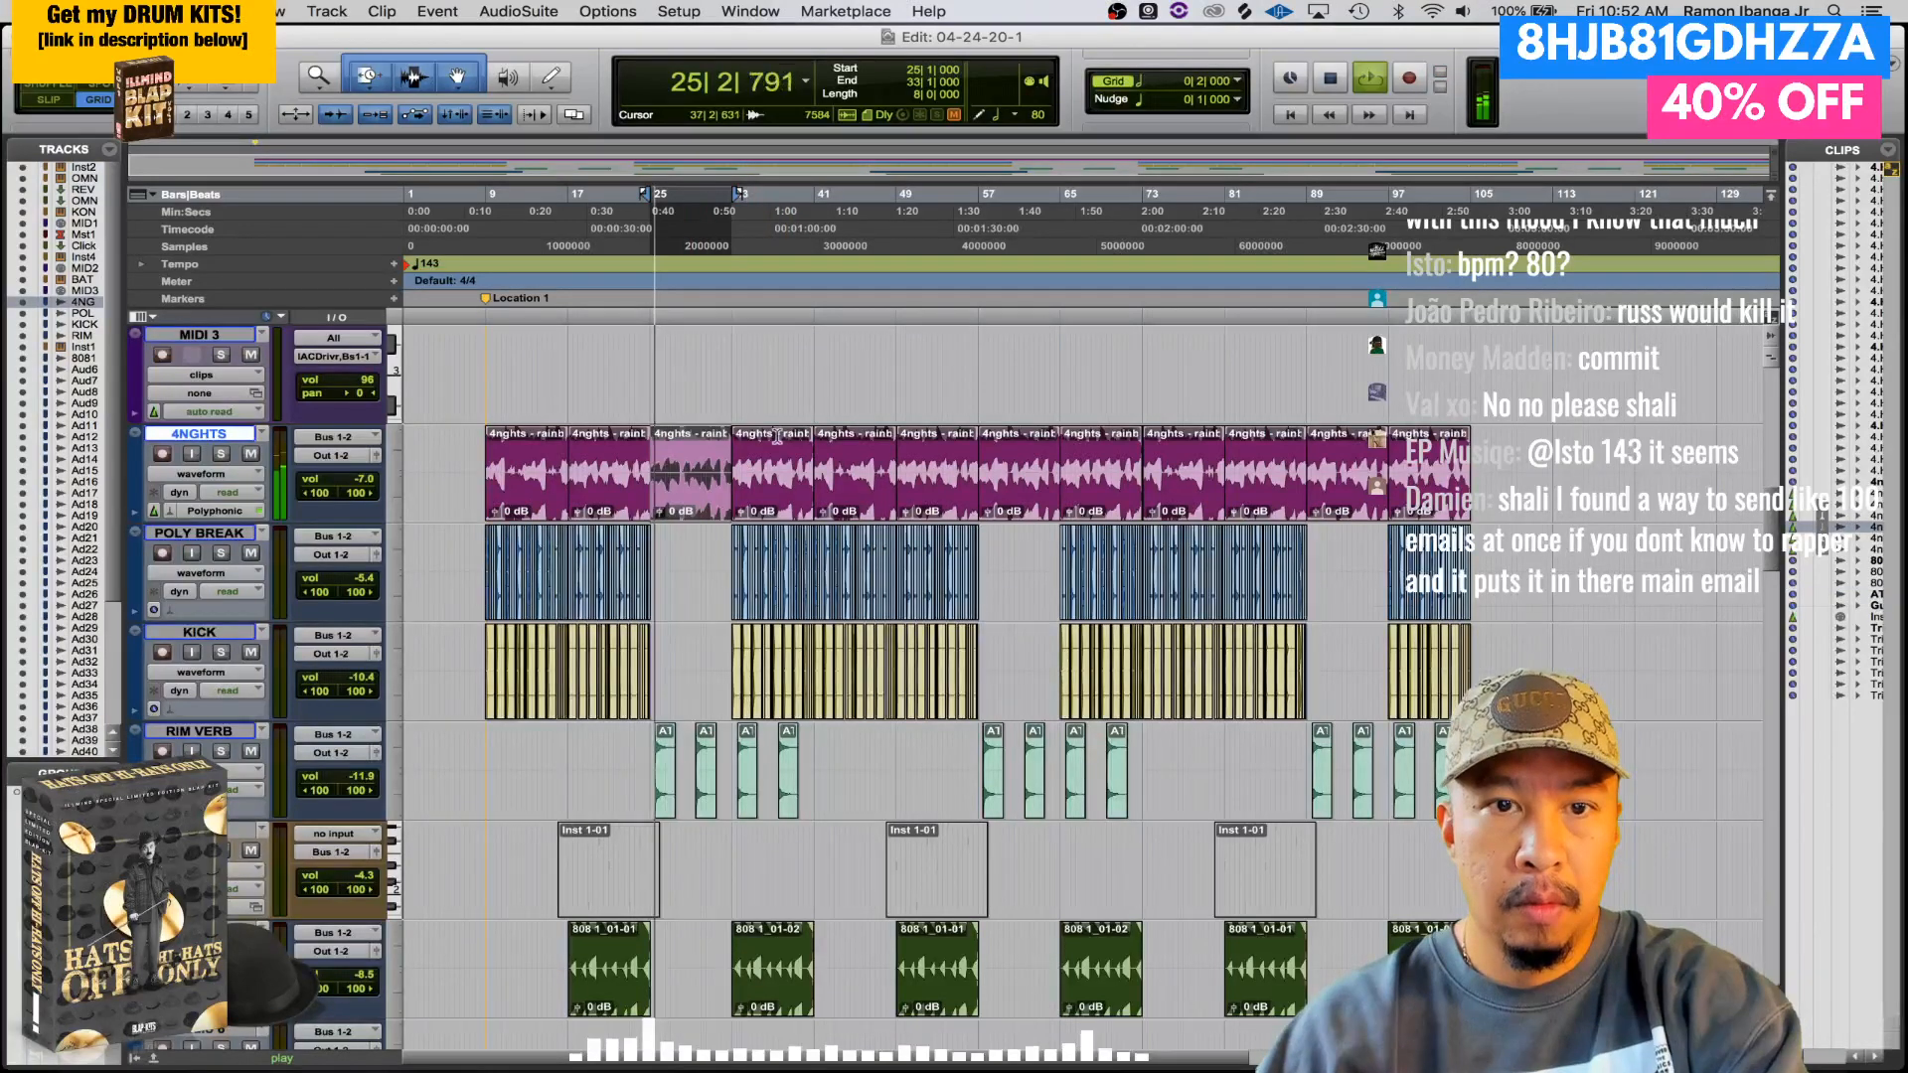
key("space")
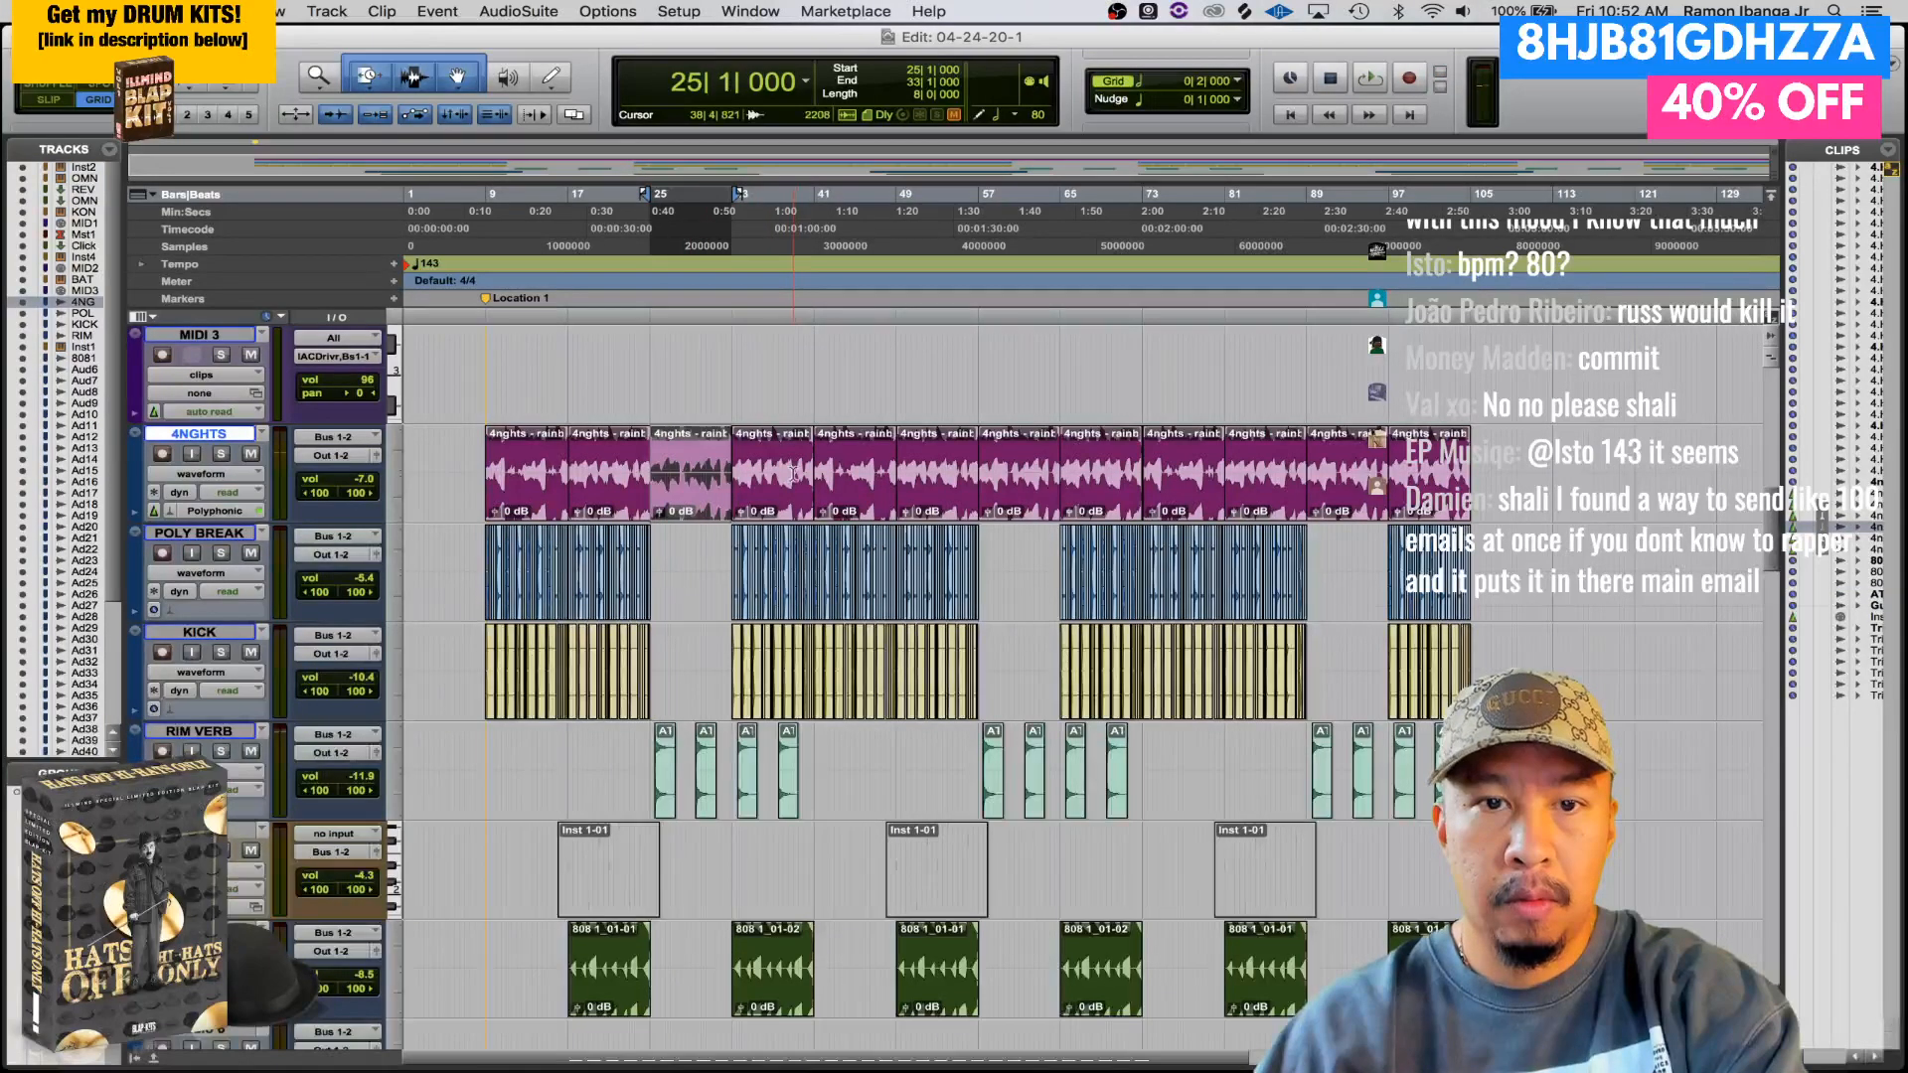
- Audition the 4NGHTS clip at bar 33, copy it to bar 1 as an intro and play from the start
left_click(774, 501)
key("space")
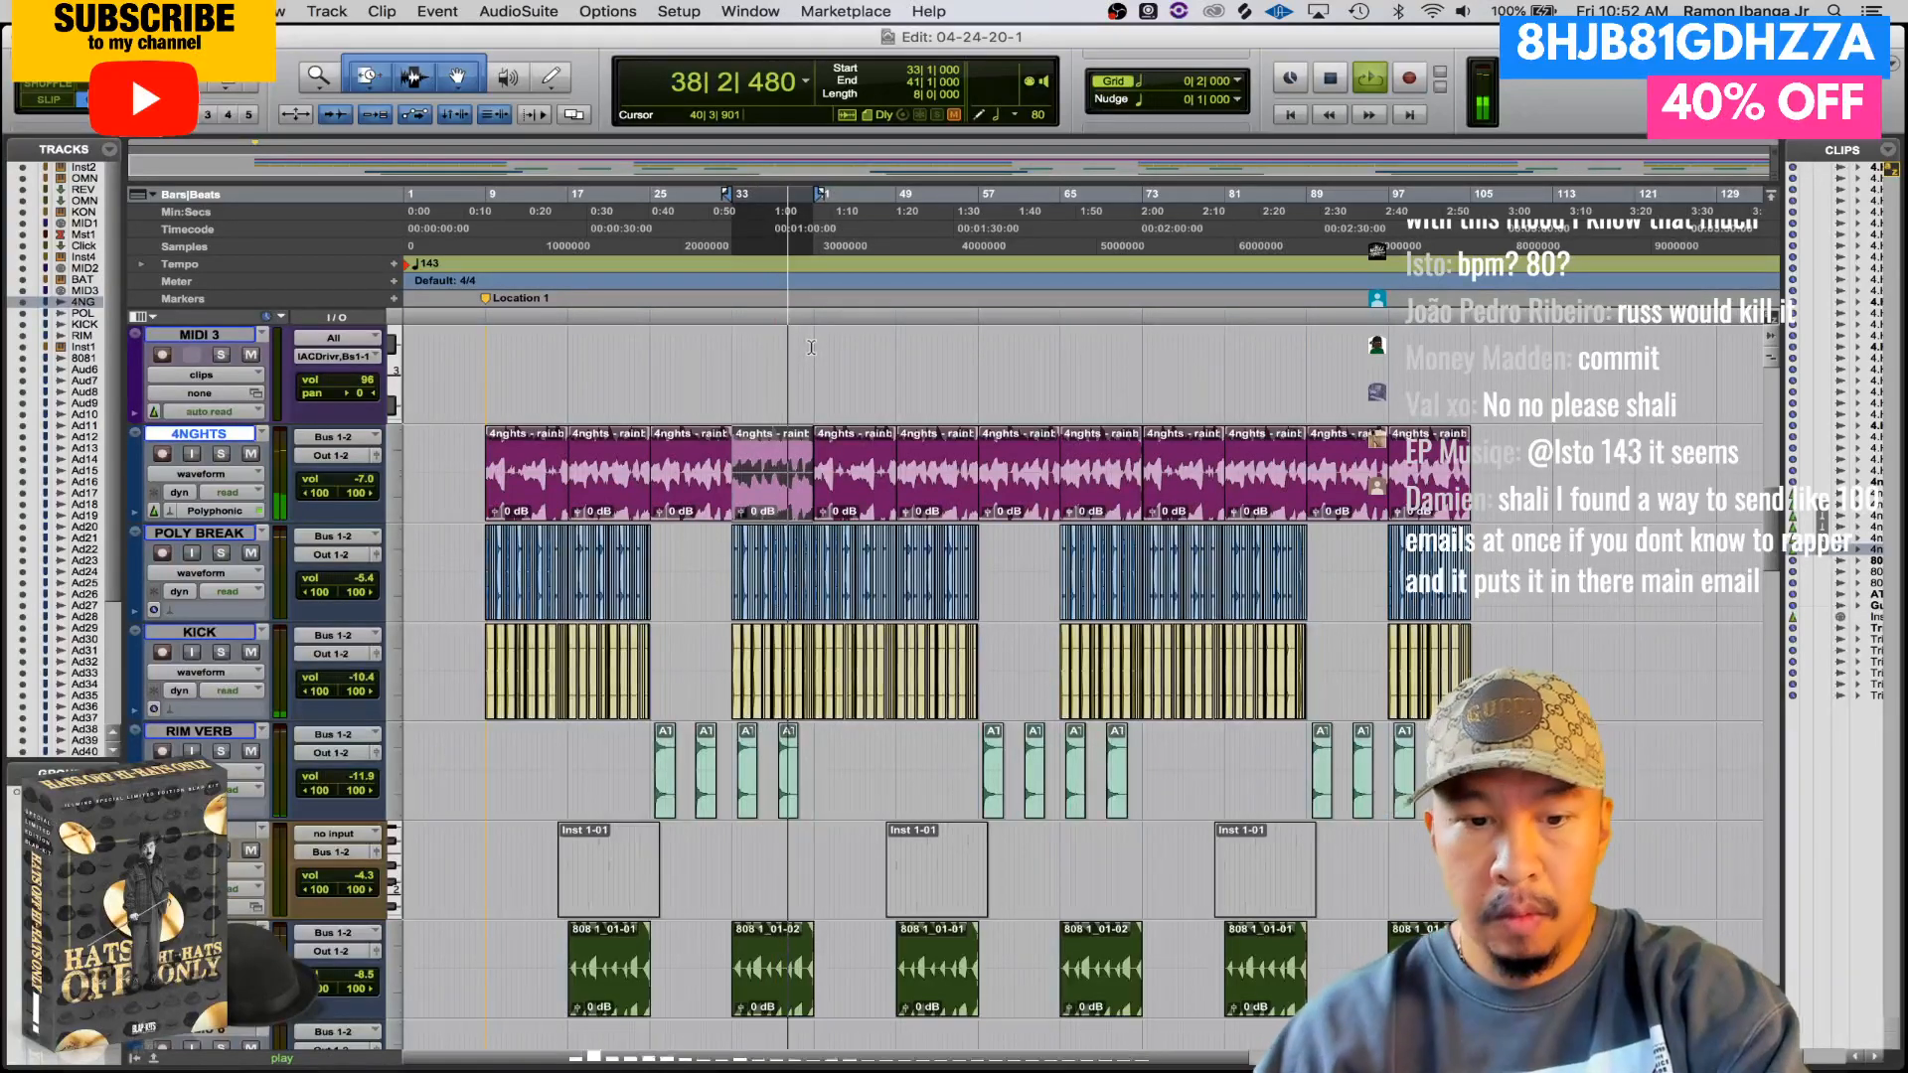
key("Return")
key("super+v")
key("space")
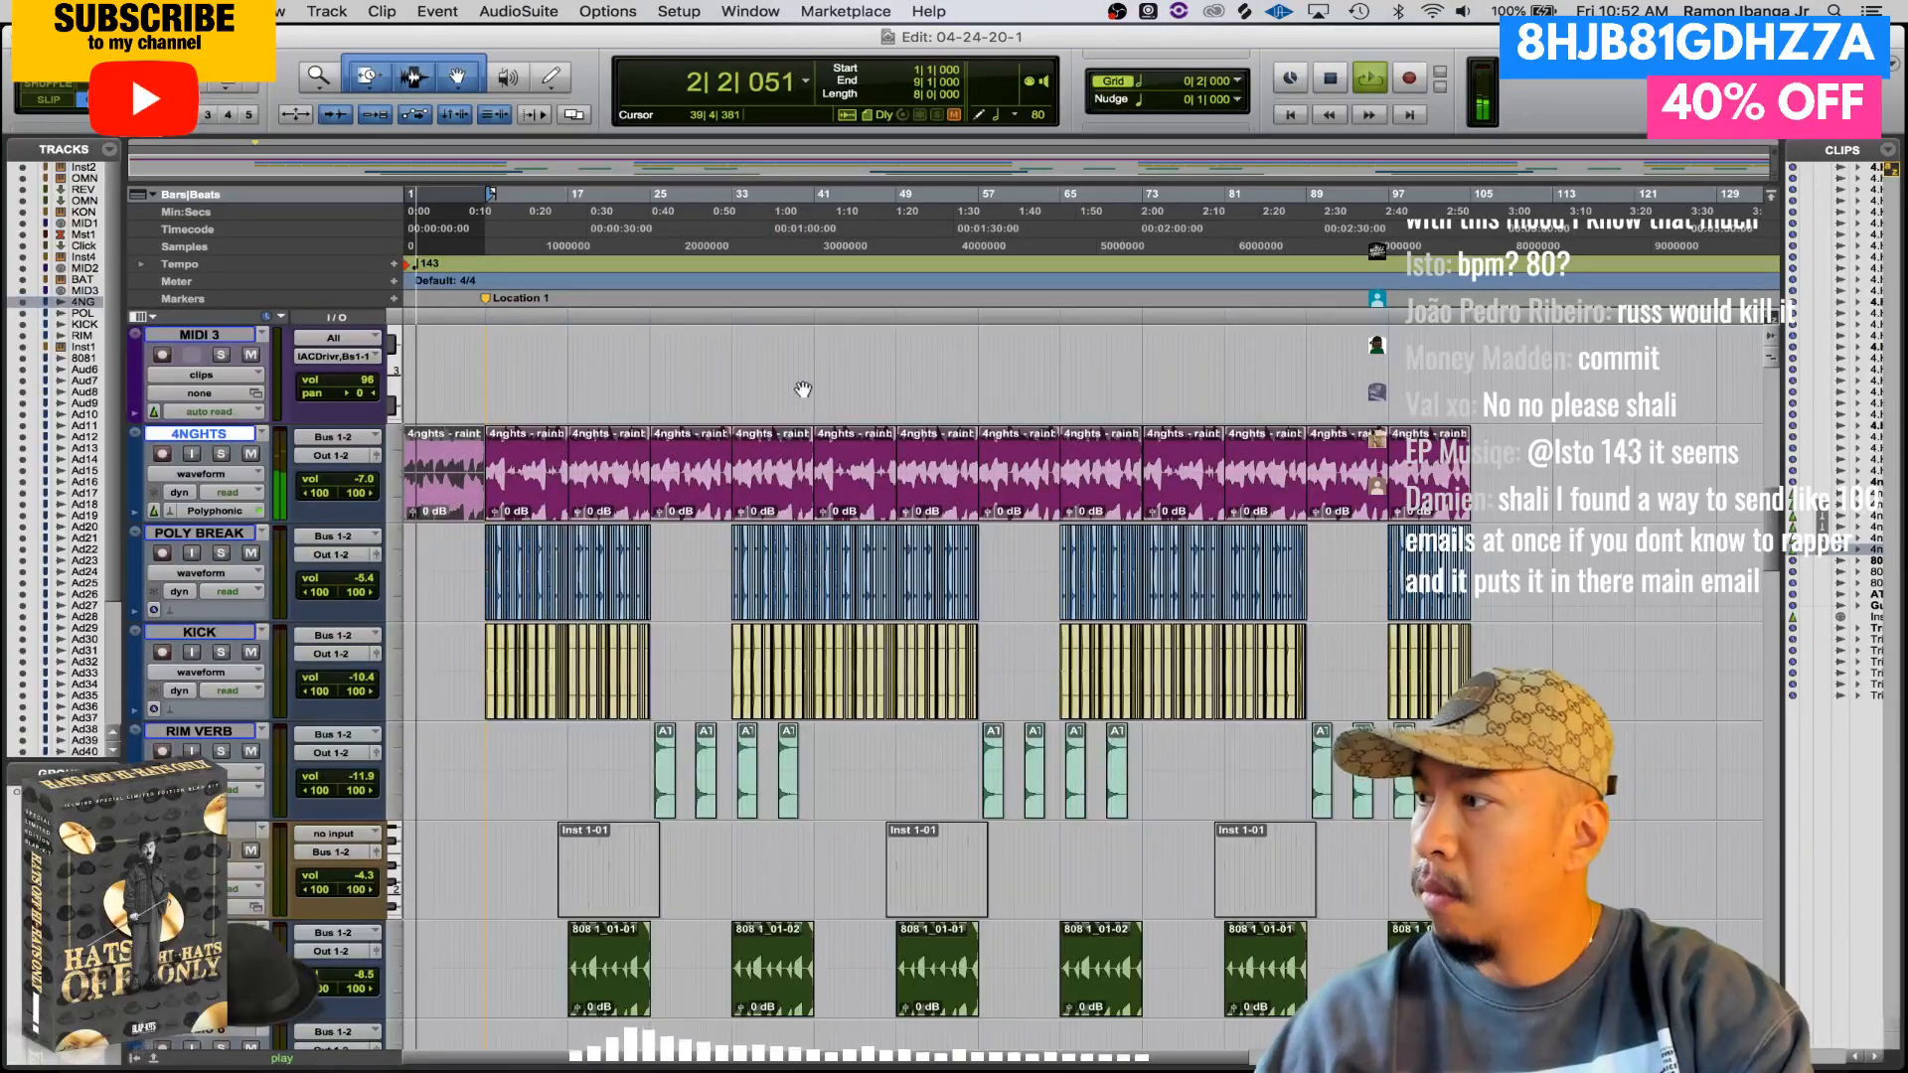
- Select all clips on the 4NGHTS track and apply fades, adjusting the bounds of any invalid ones
key("super+a")
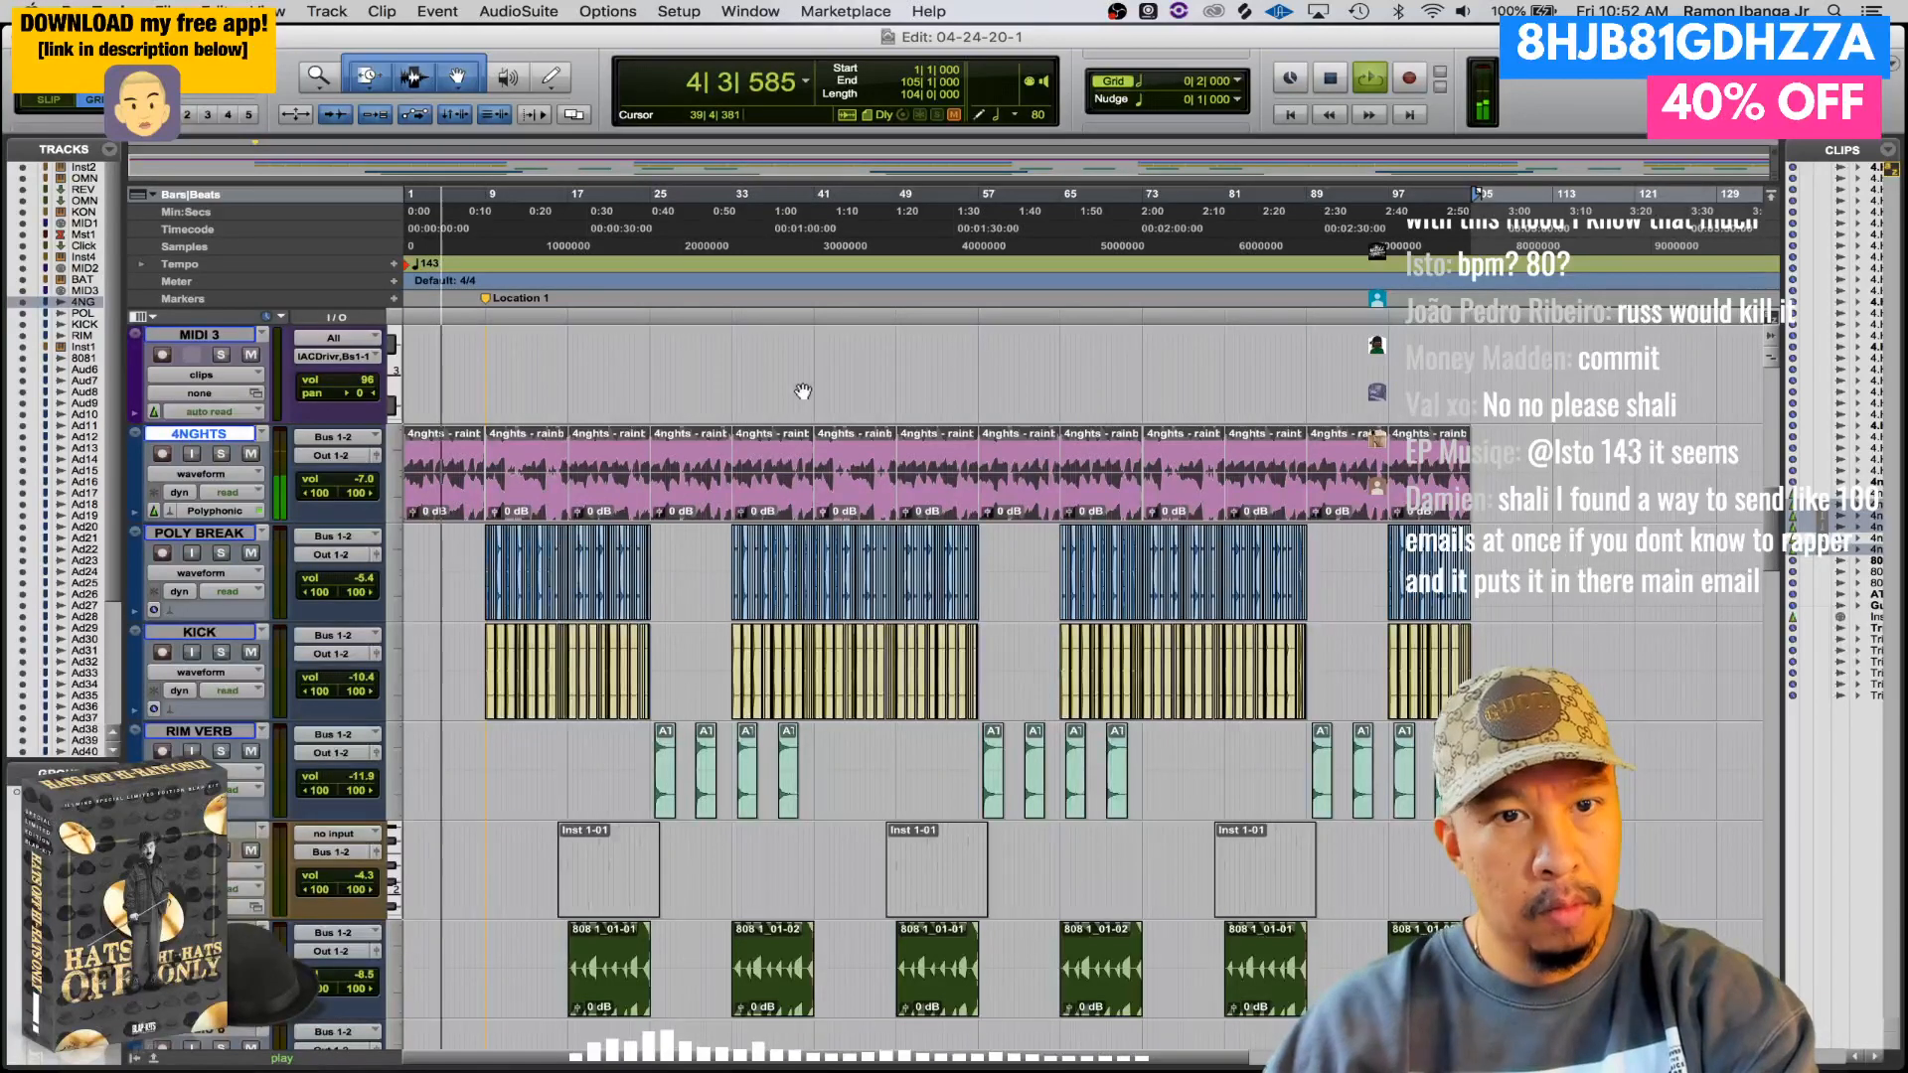
key("super+f")
key("Return")
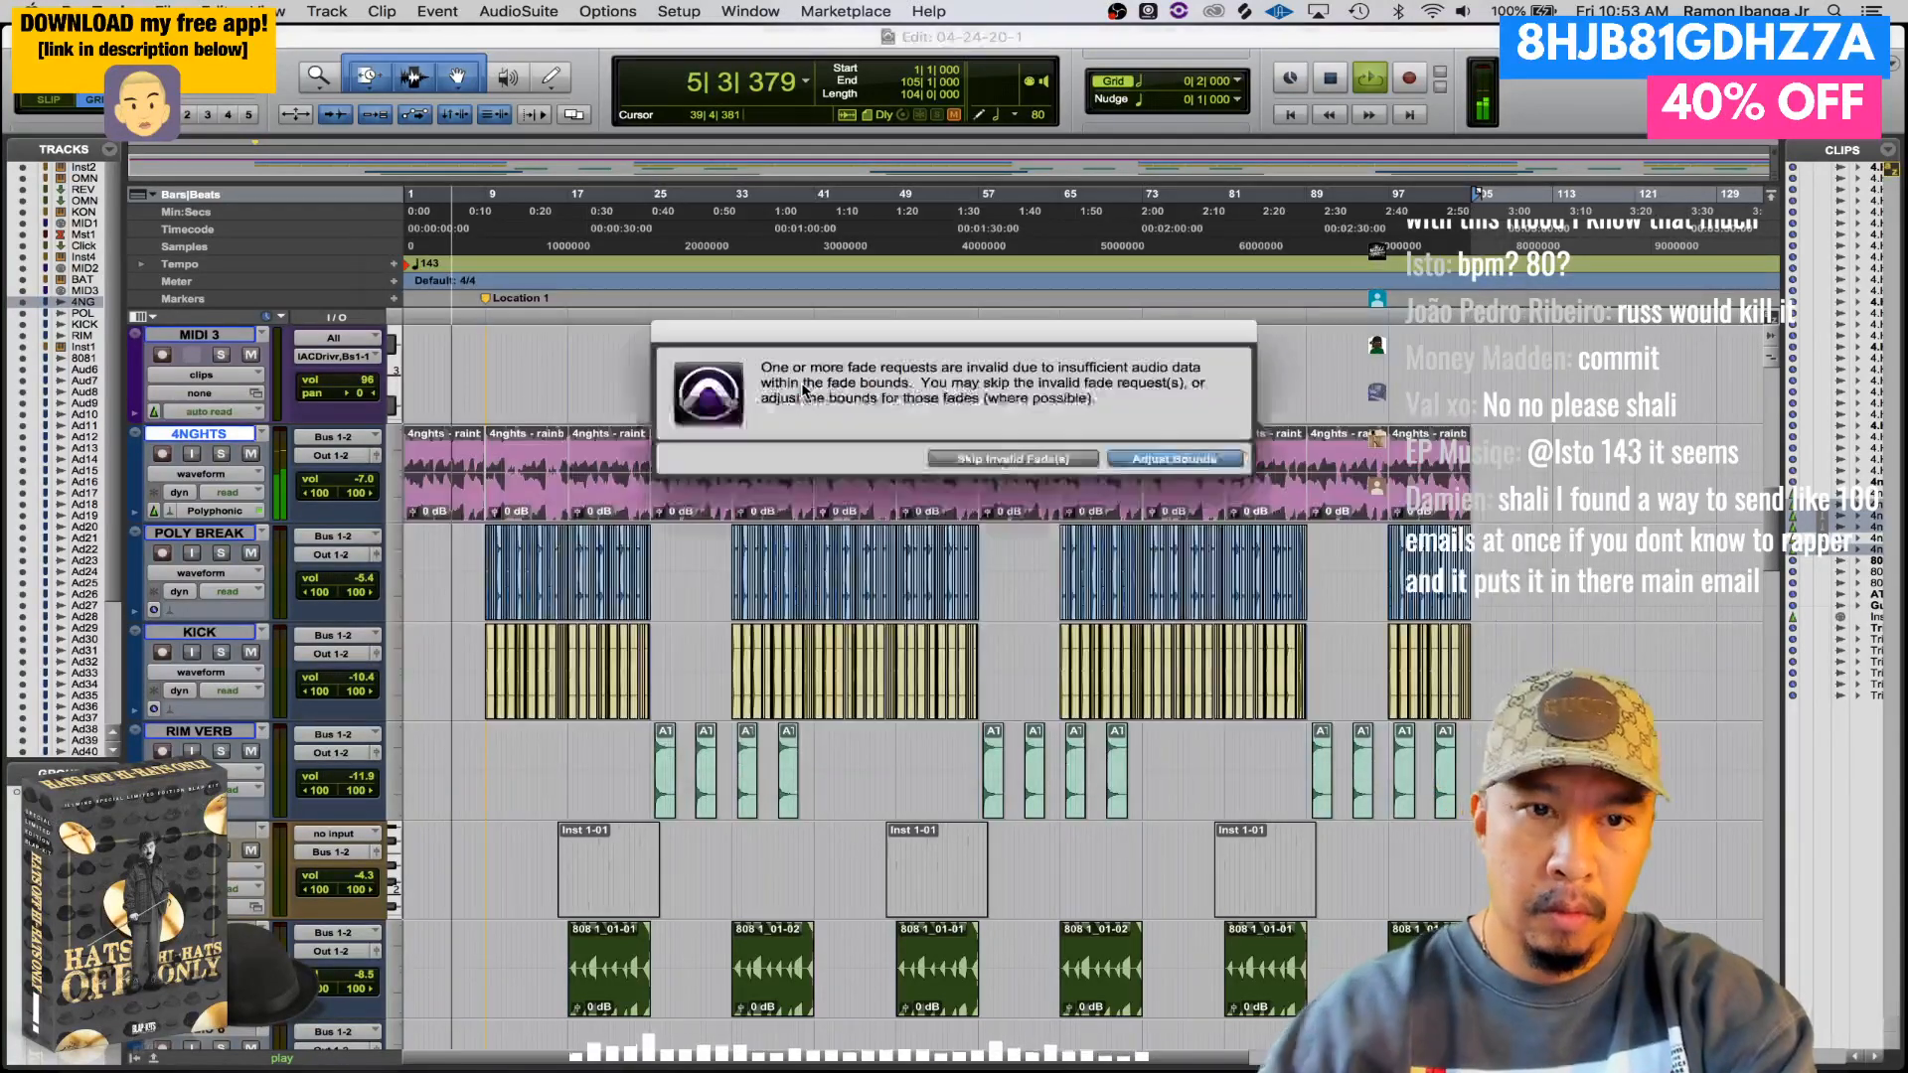
key("Return")
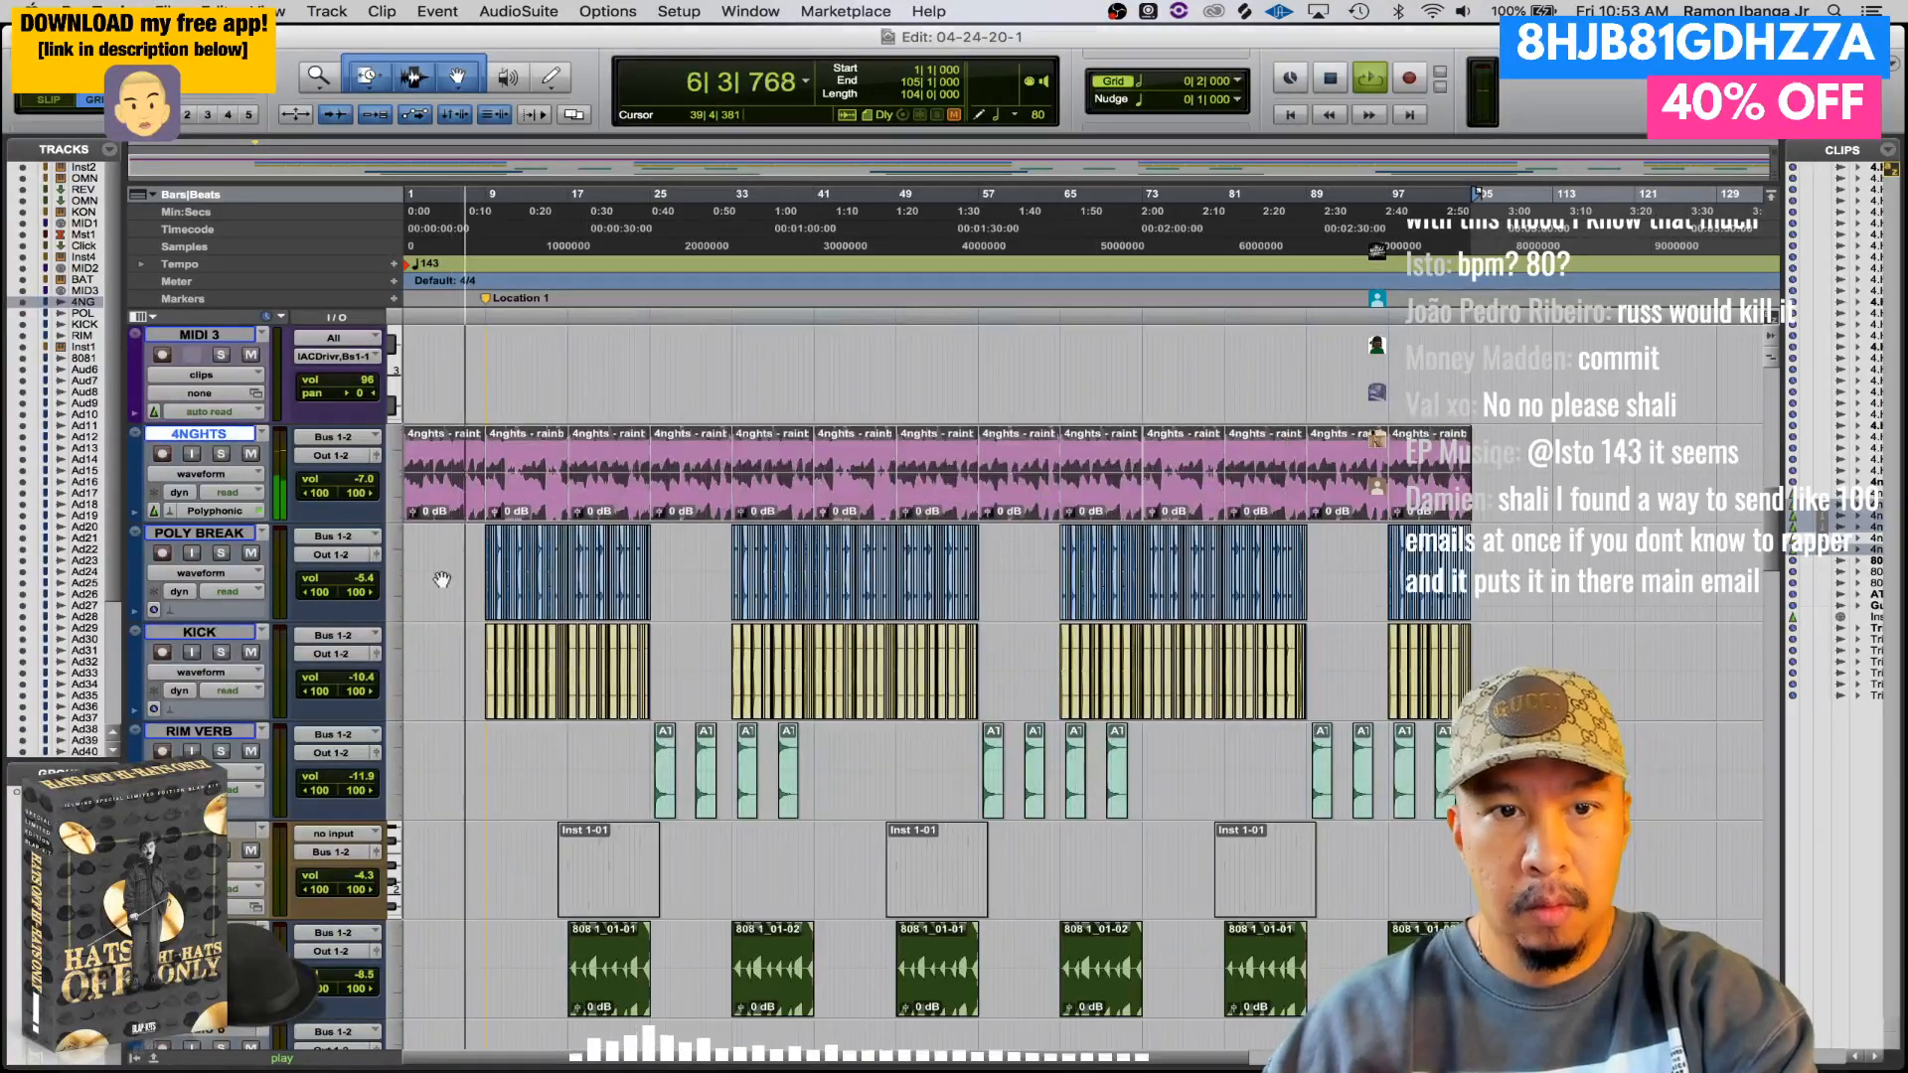
- Delete the KICK clips between bars 9 and 17
left_click(476, 593)
left_click(476, 662)
key("t")
key("t")
left_click_drag(656, 669, 1062, 682)
key("Delete")
left_click(697, 652)
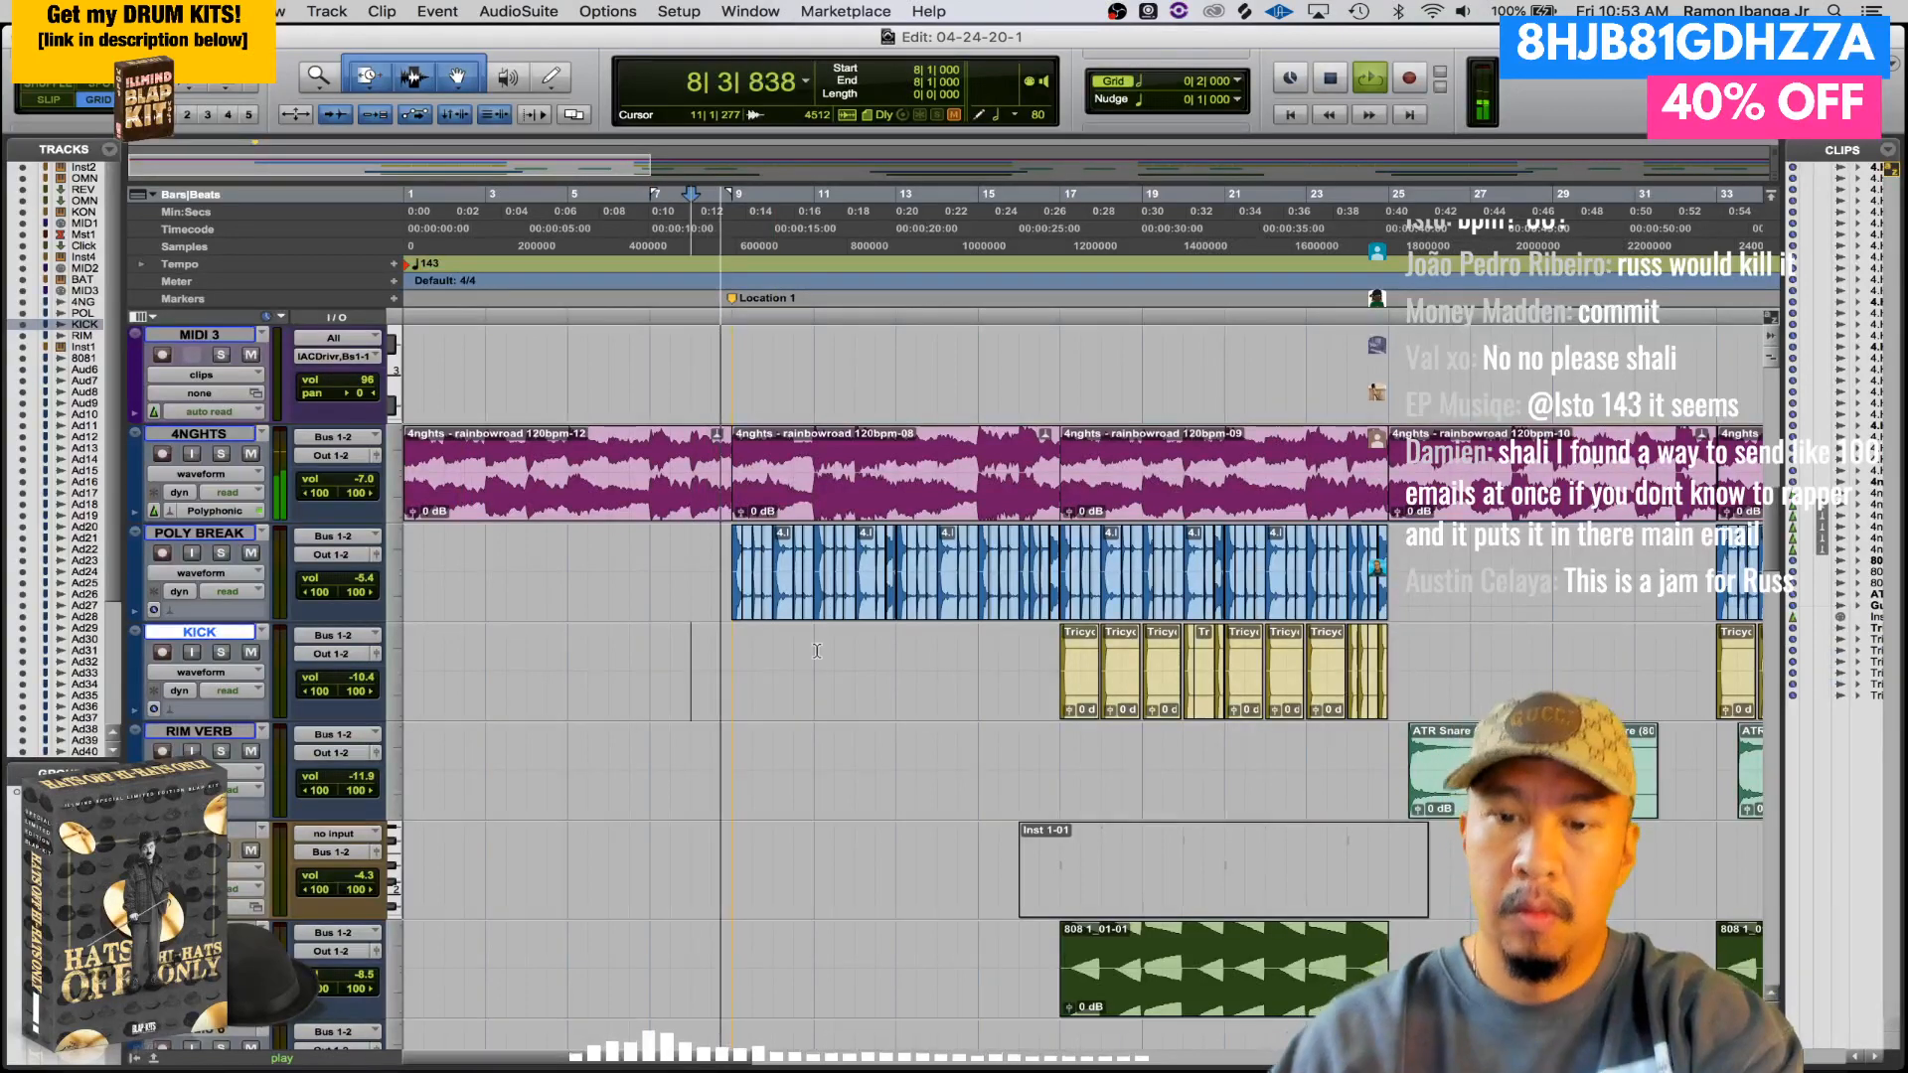
- Delete the KICK clips between bars 17 and 25 and set the KICK volume to -11.1 dB
key("r")
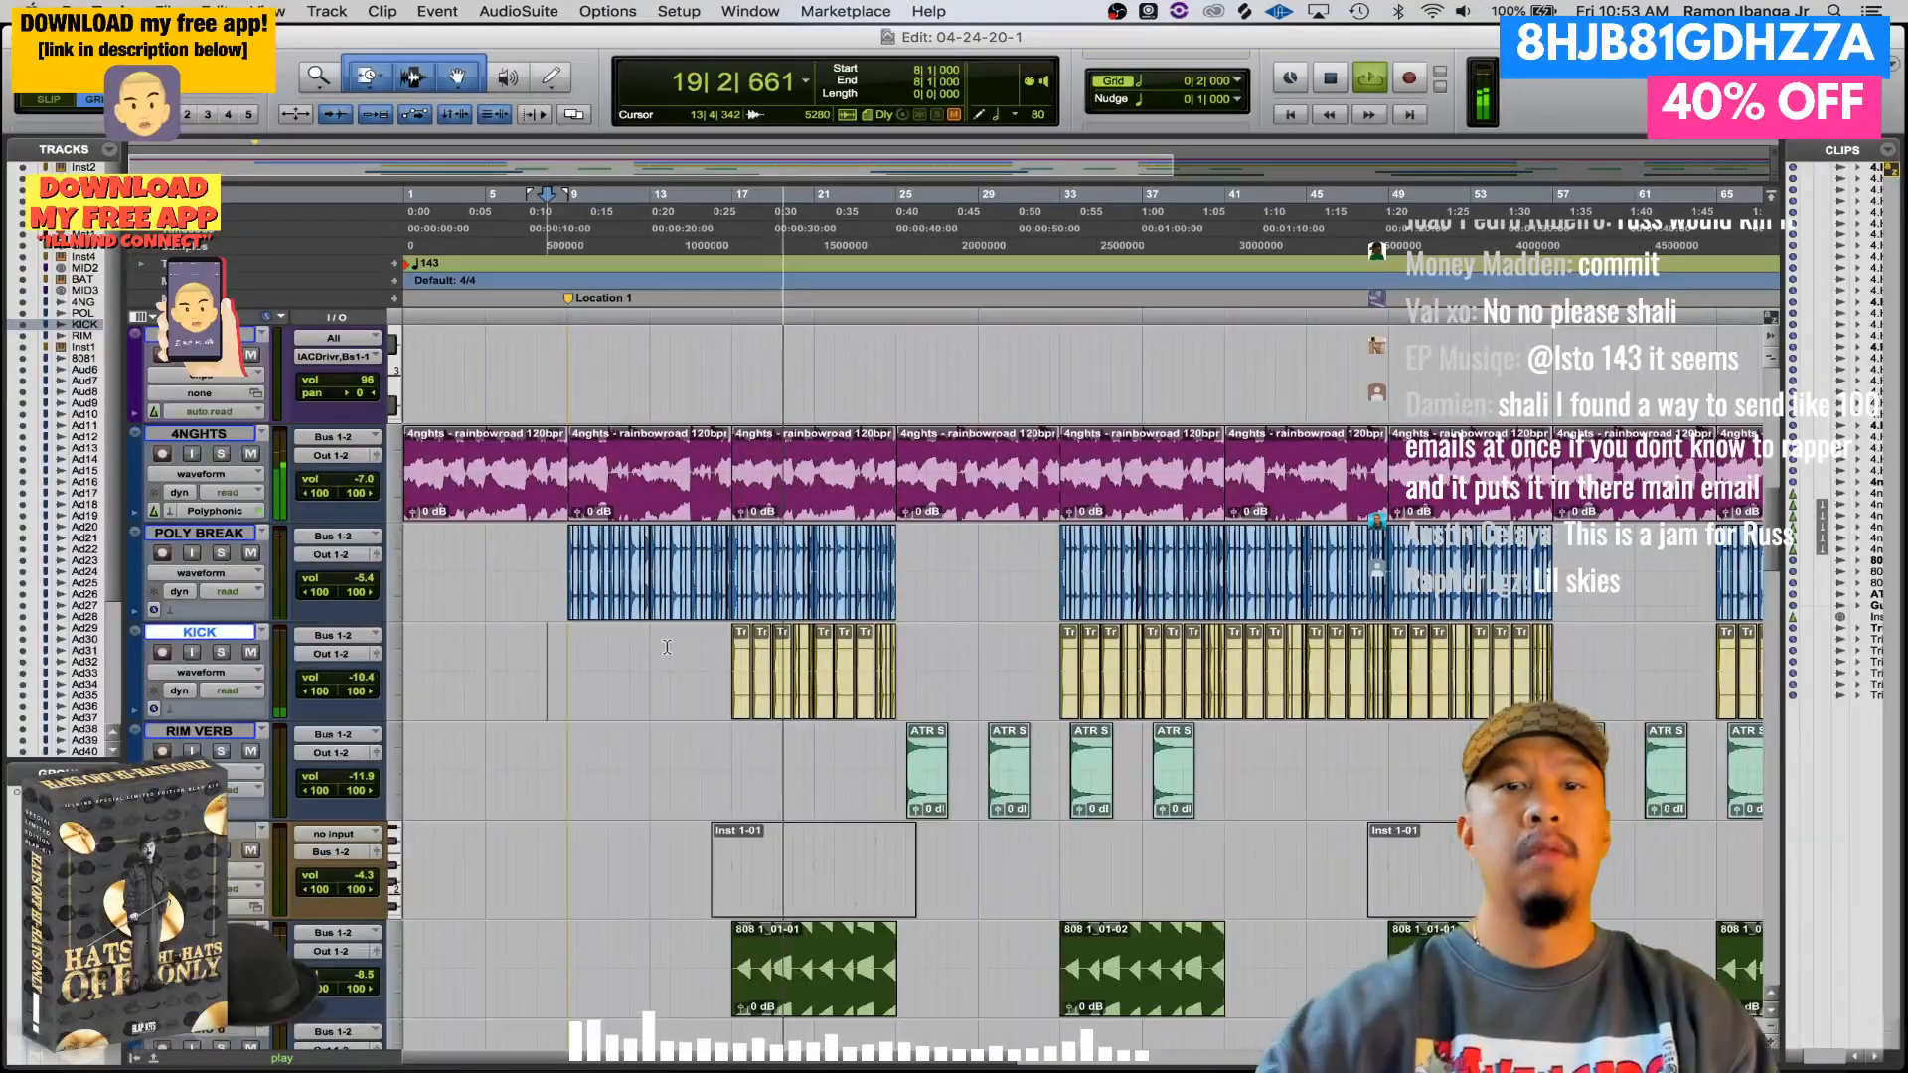
scroll(696, 596, "down", 1)
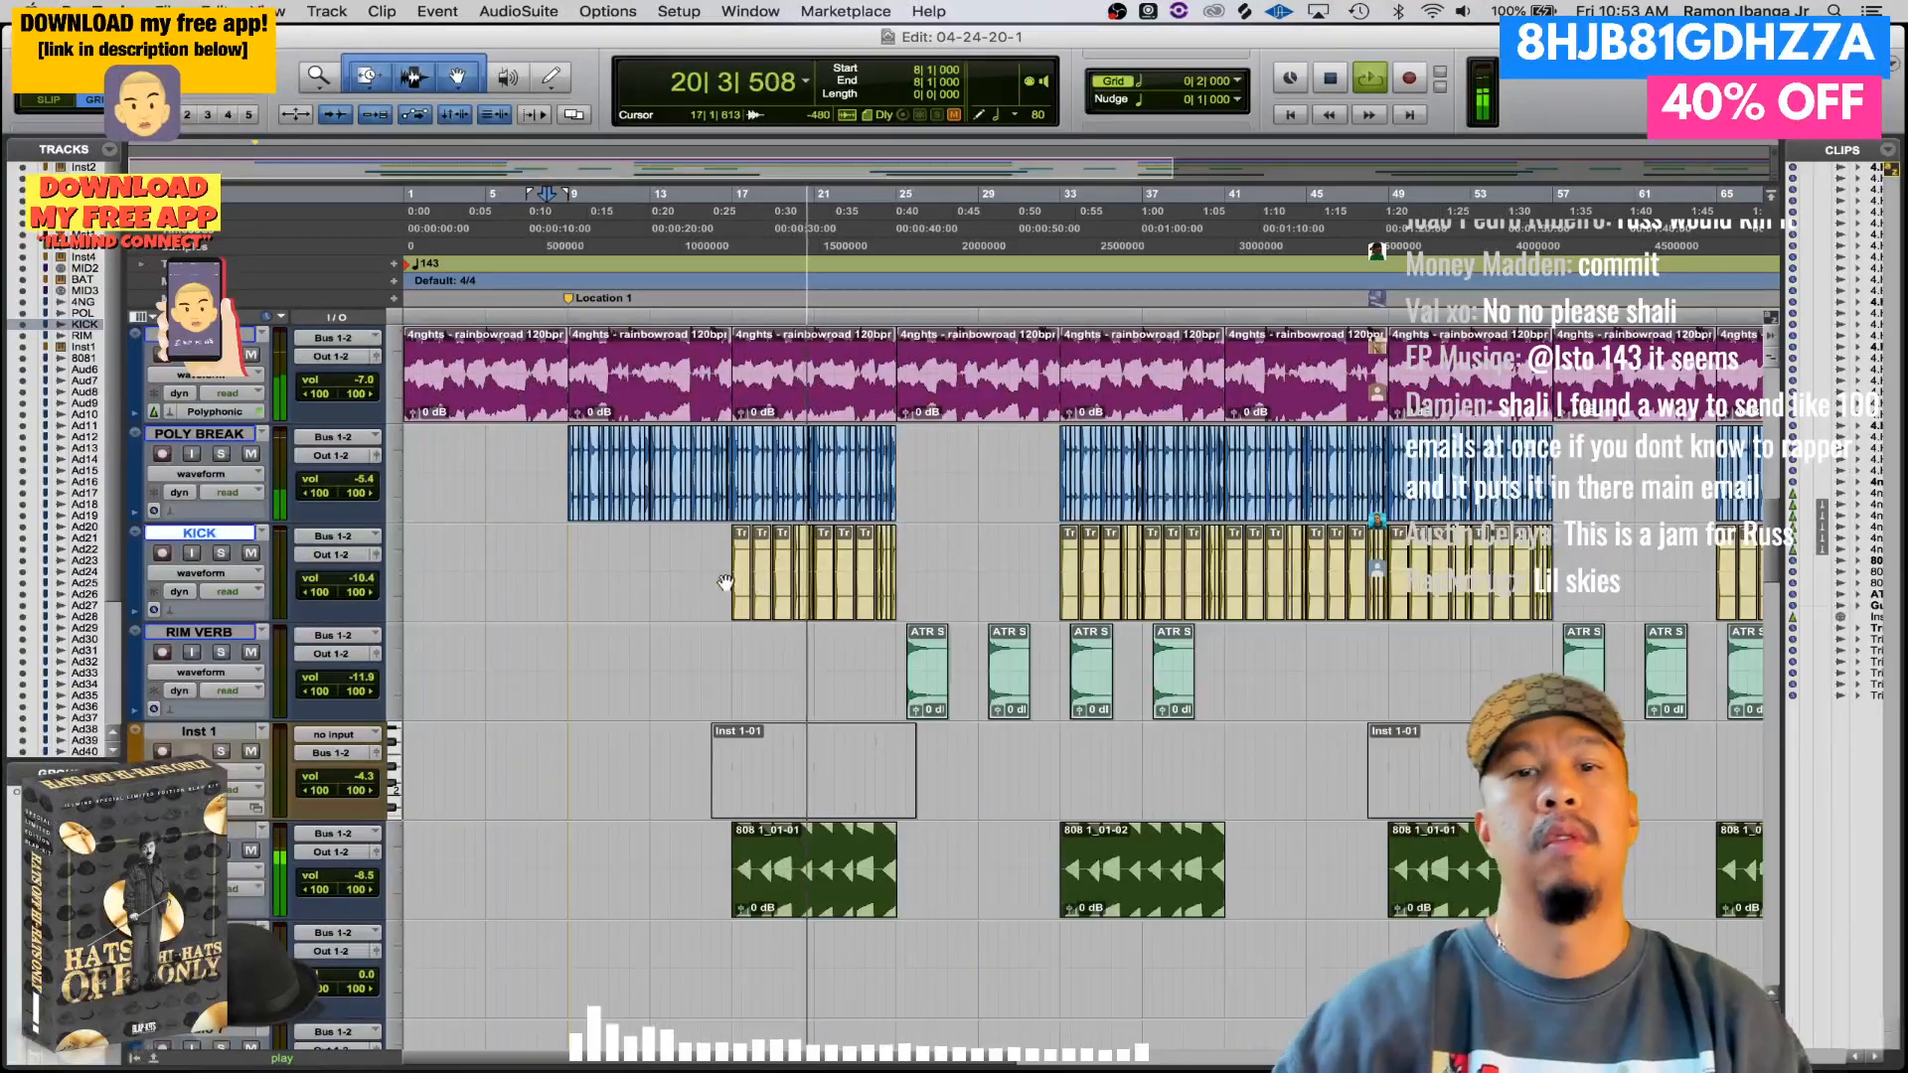
left_click_drag(702, 558, 914, 549)
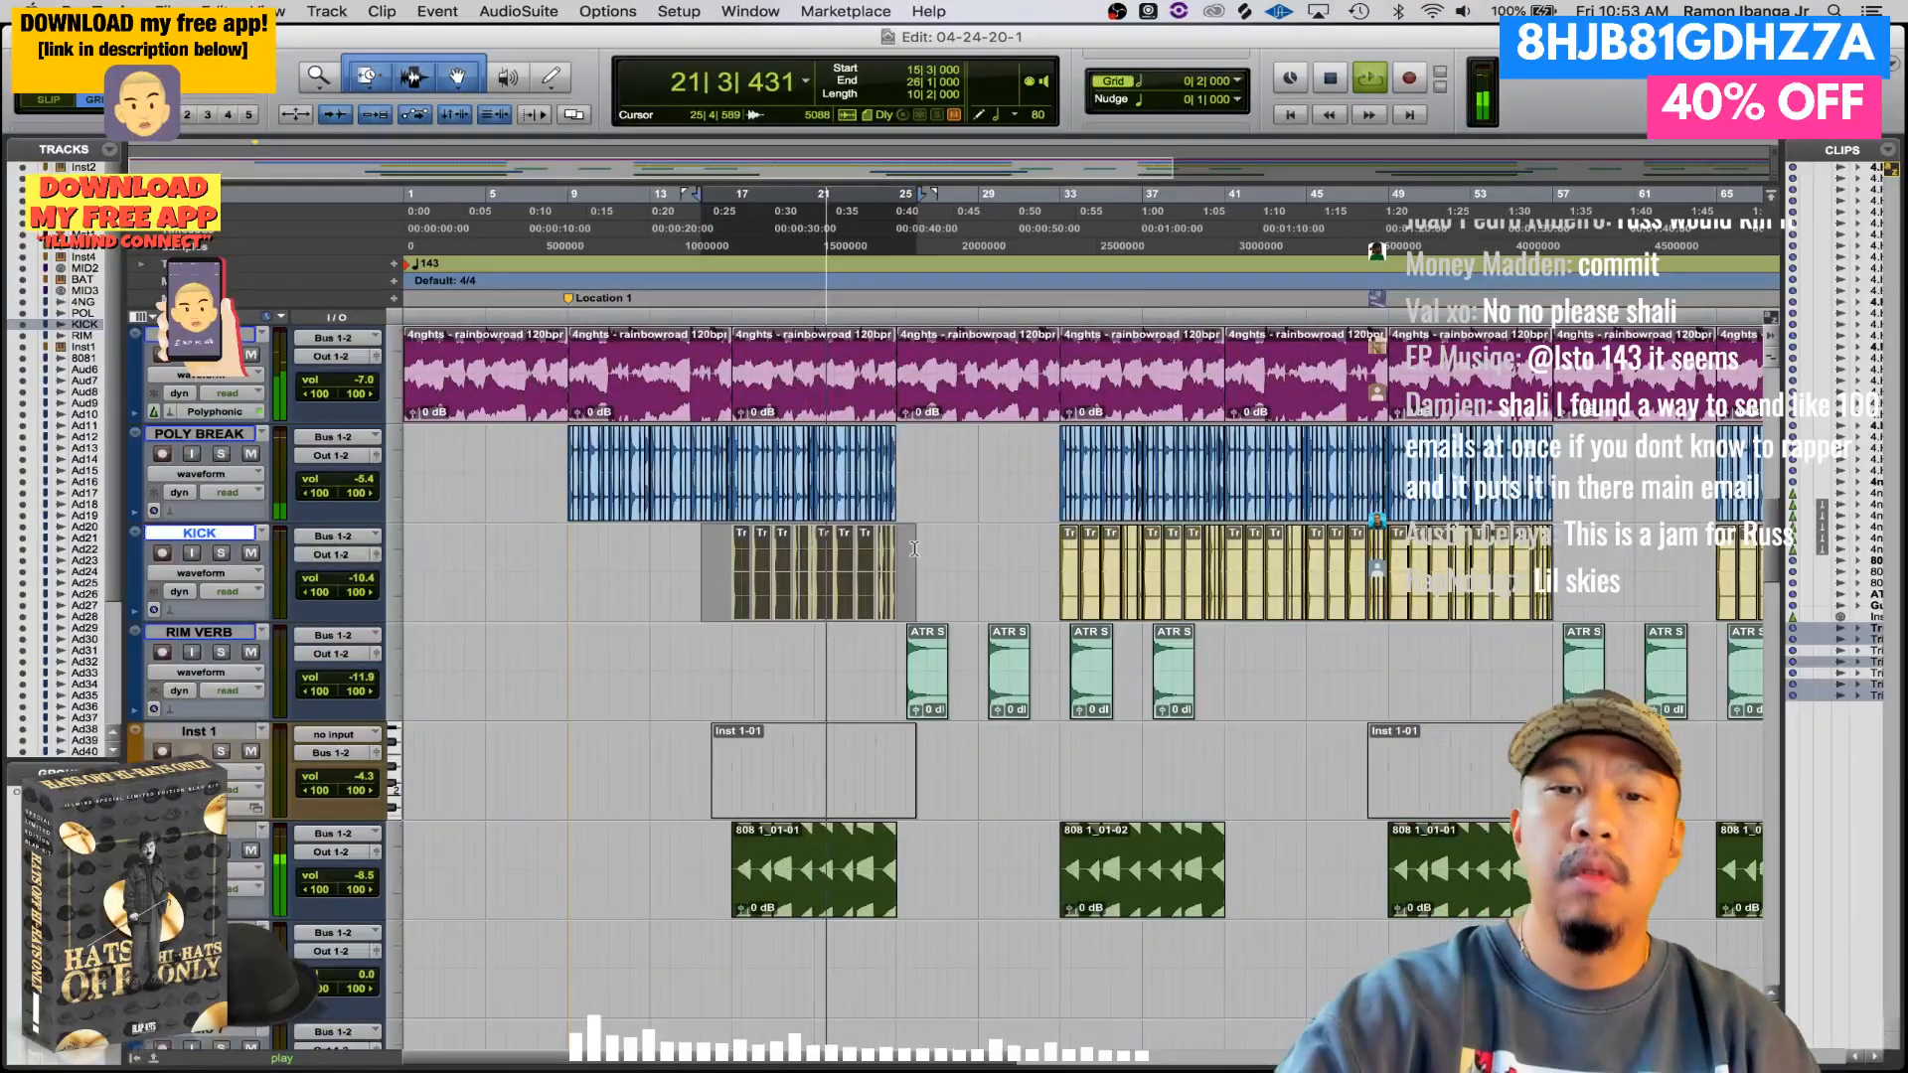
key("Delete")
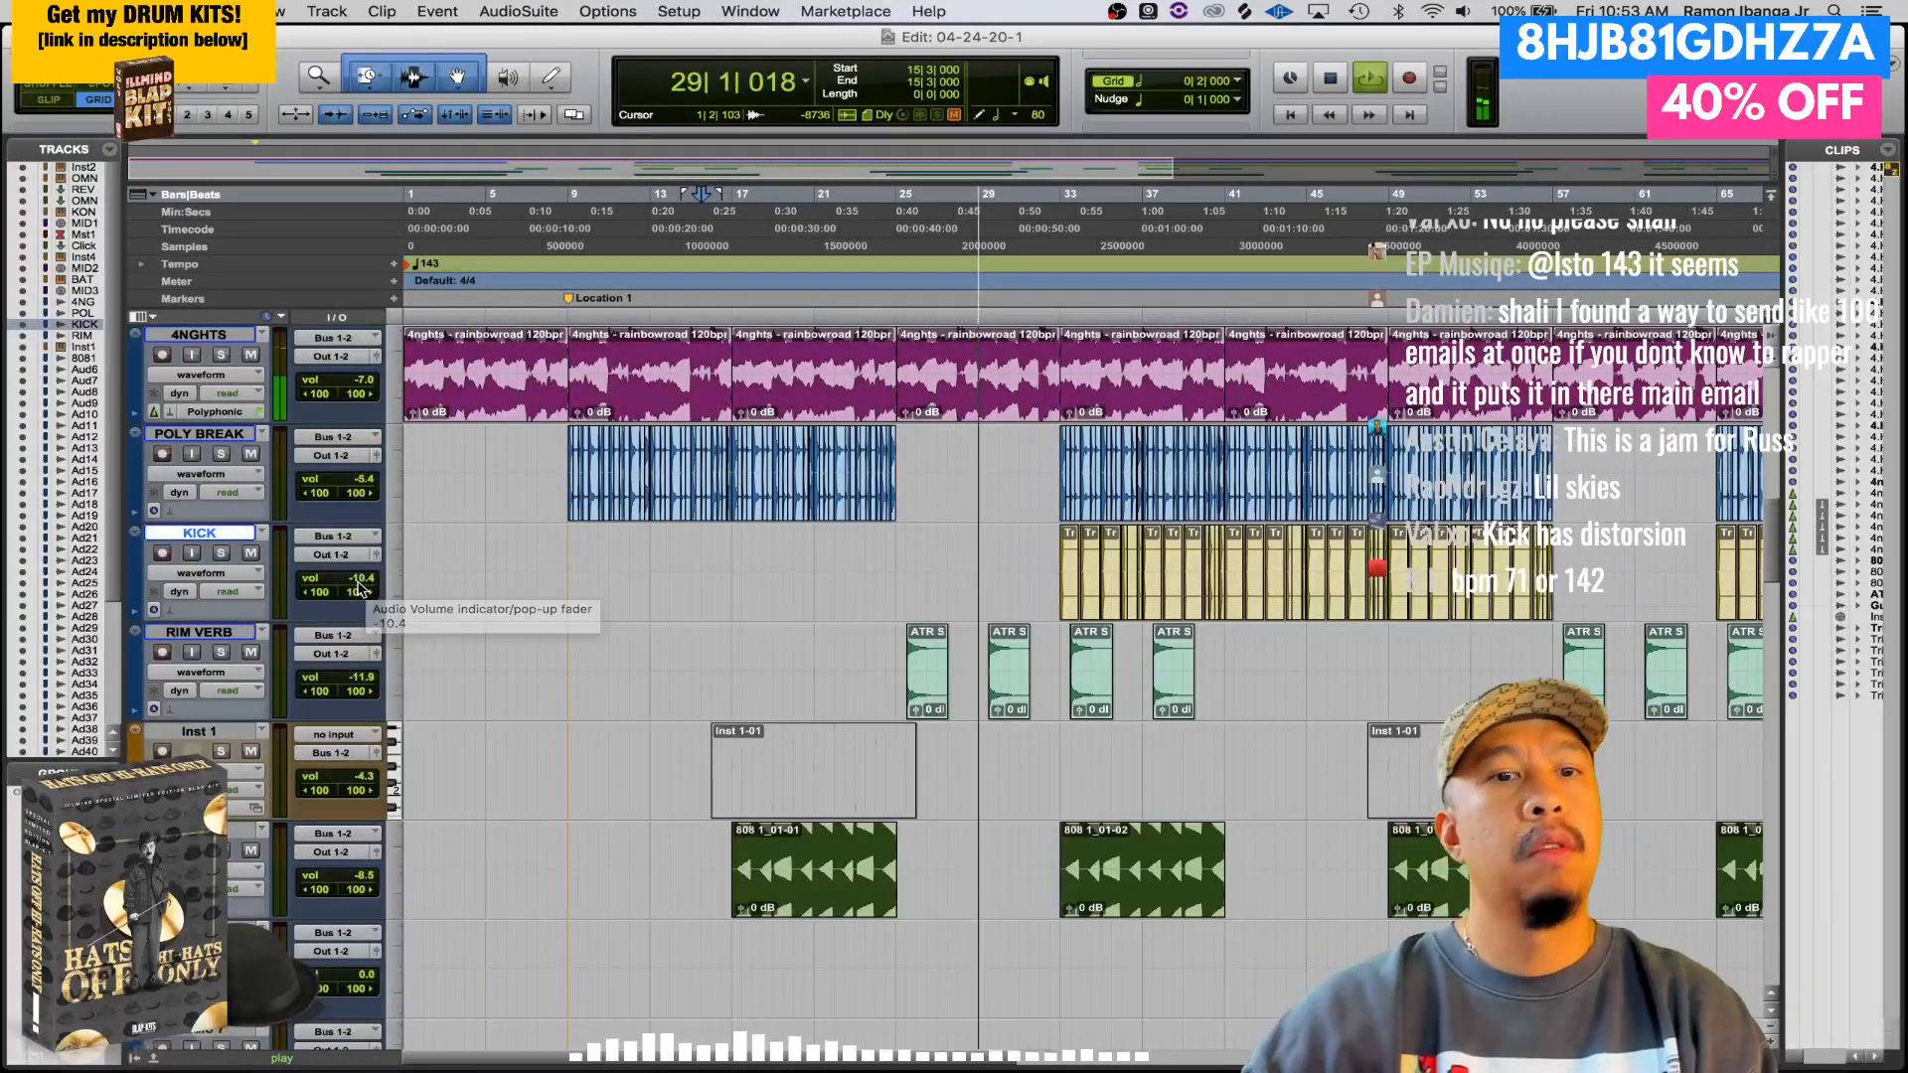
left_click(359, 585)
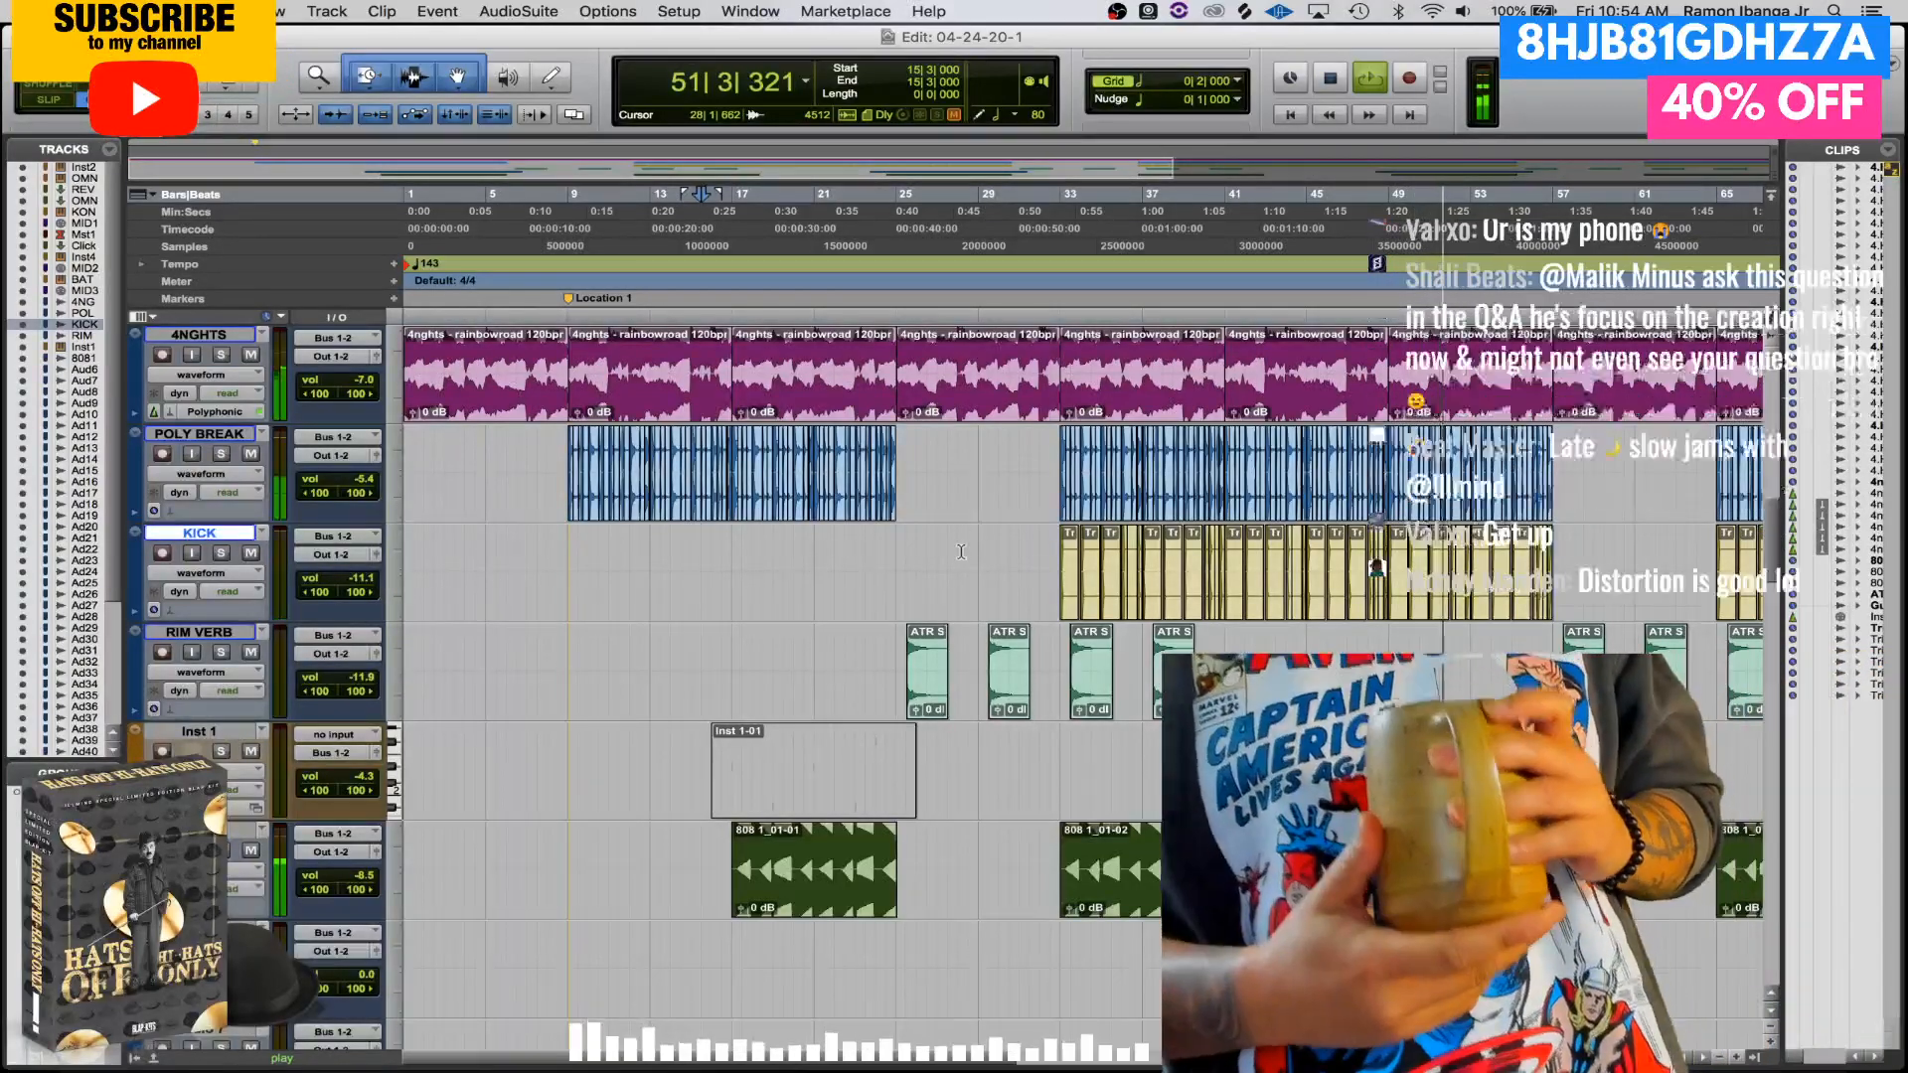
- Play the 808 1 clip at bar 65 and insert the TR5 One stereo multichannel plug-in on Master 1
key("super+bracketleft")
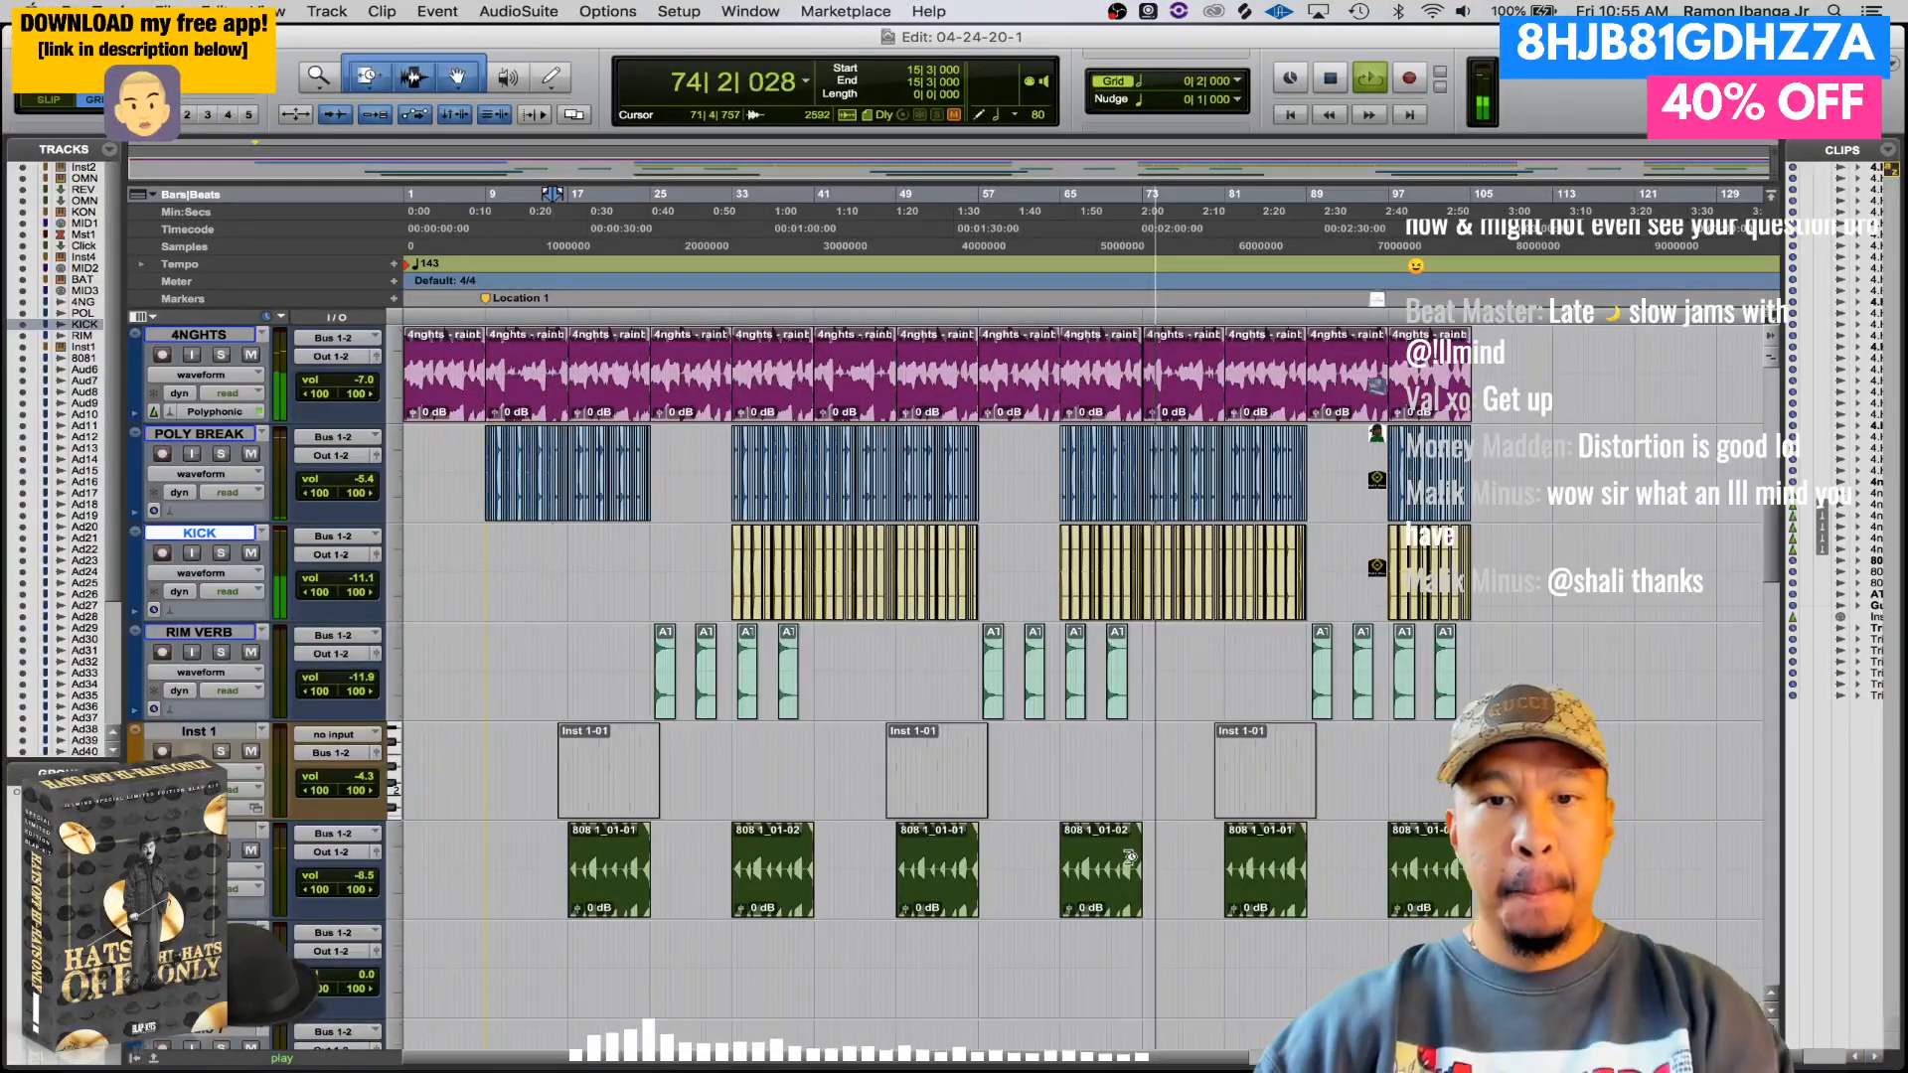
scroll(1111, 762, "down", 2)
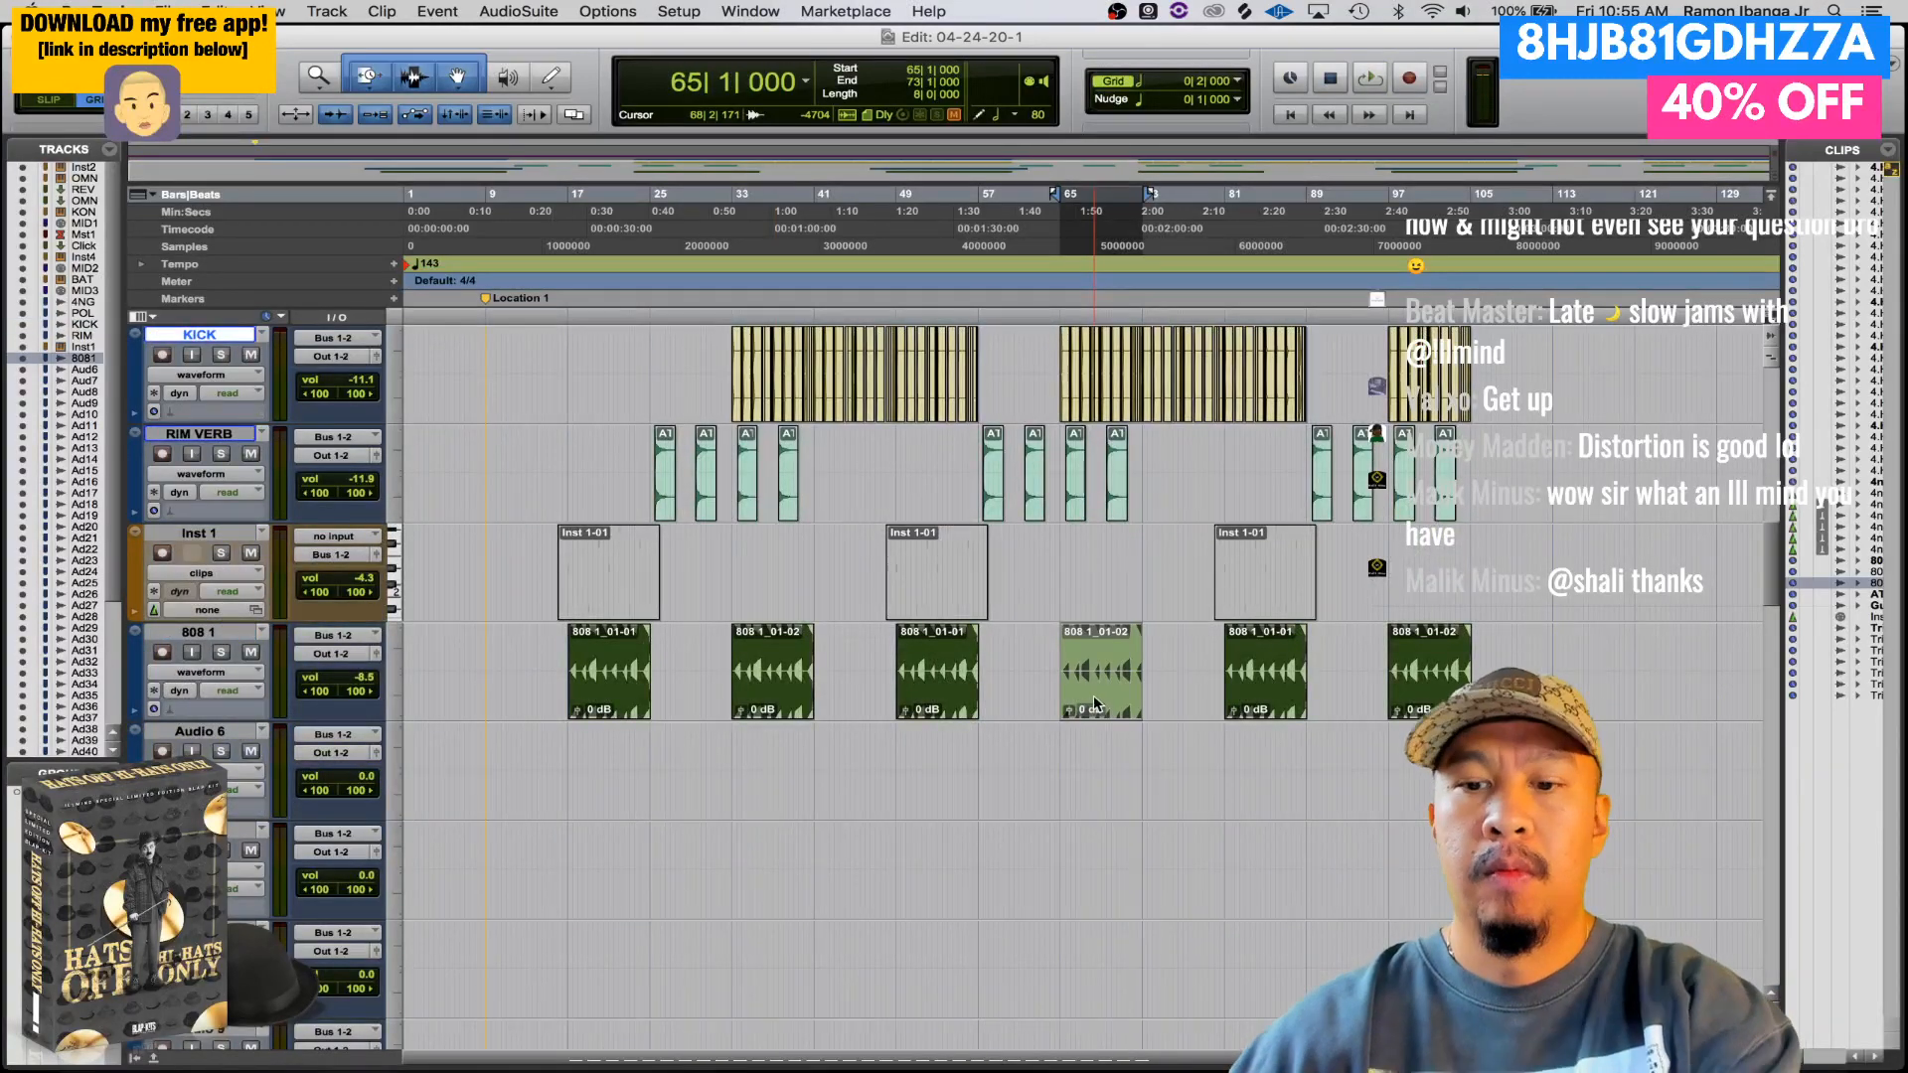
key("super+equal")
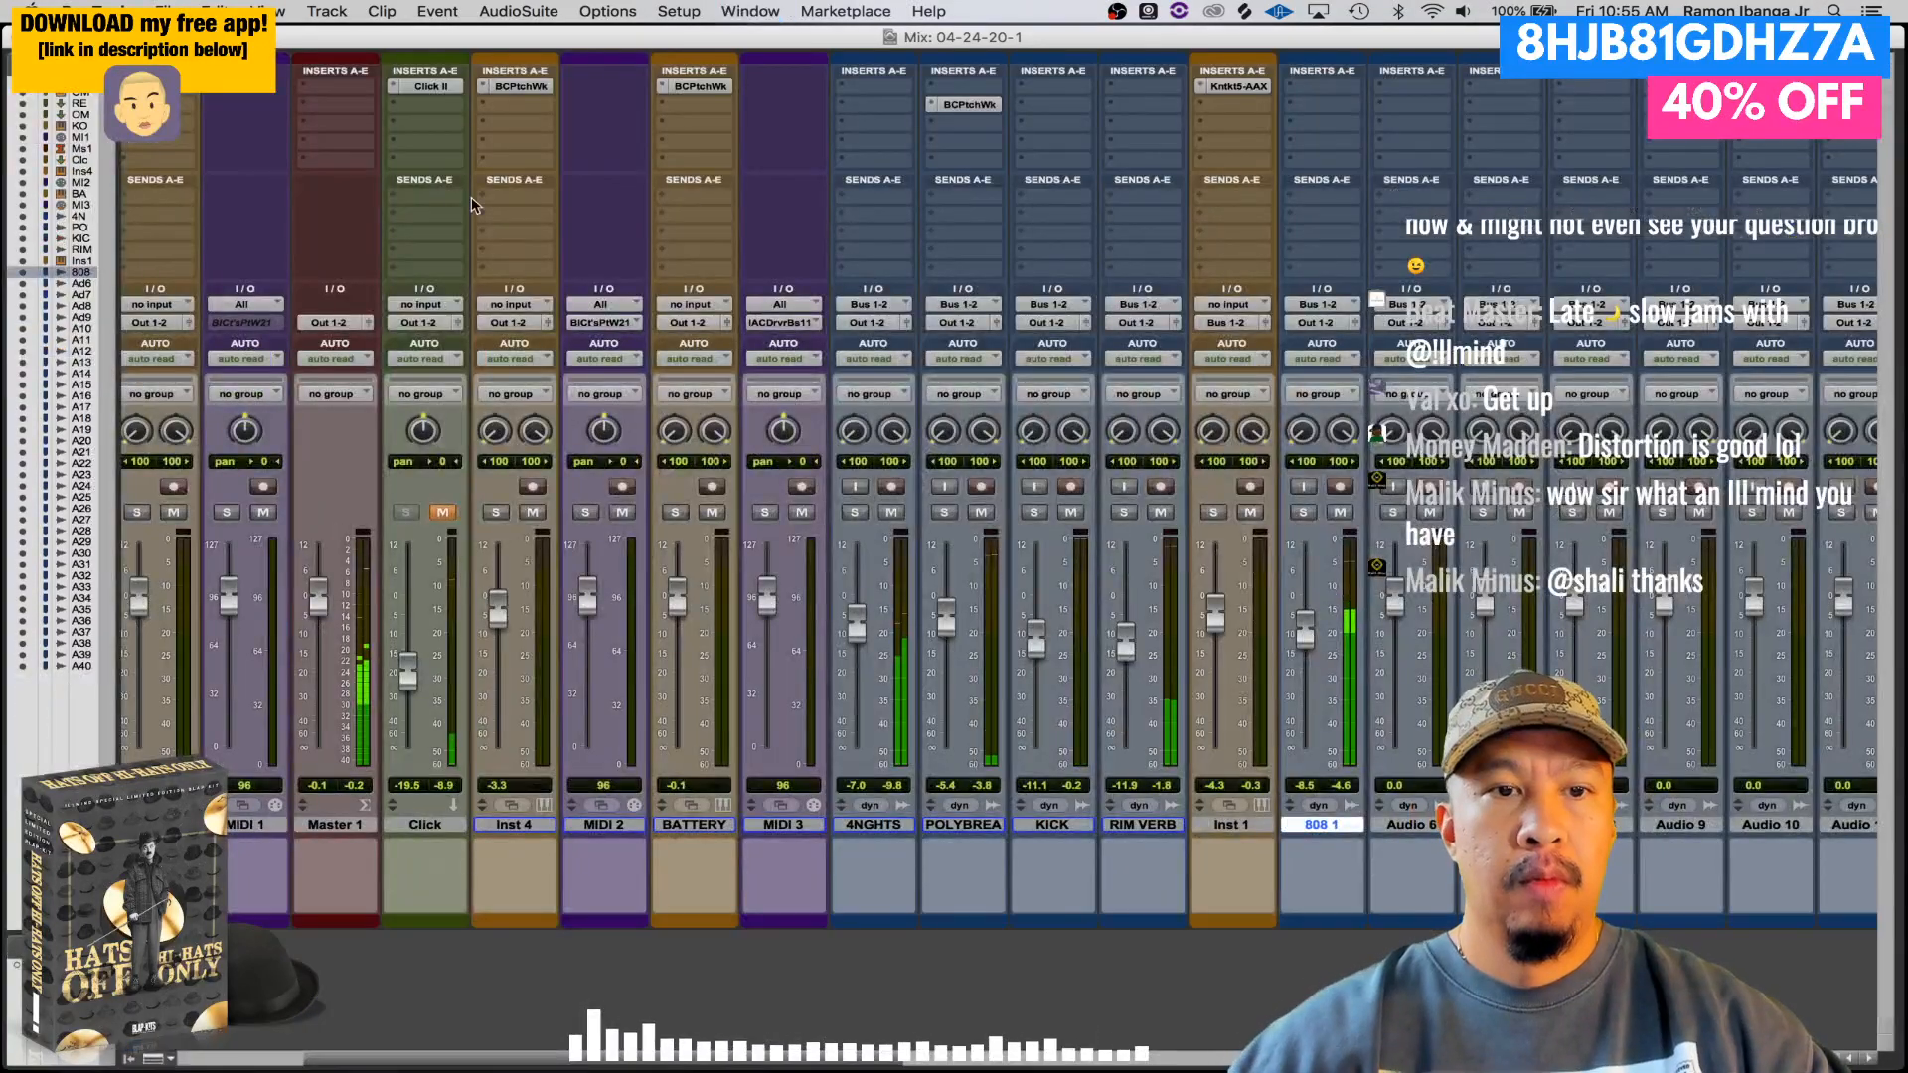
left_click(335, 112)
mouse_move(467, 146)
mouse_move(576, 360)
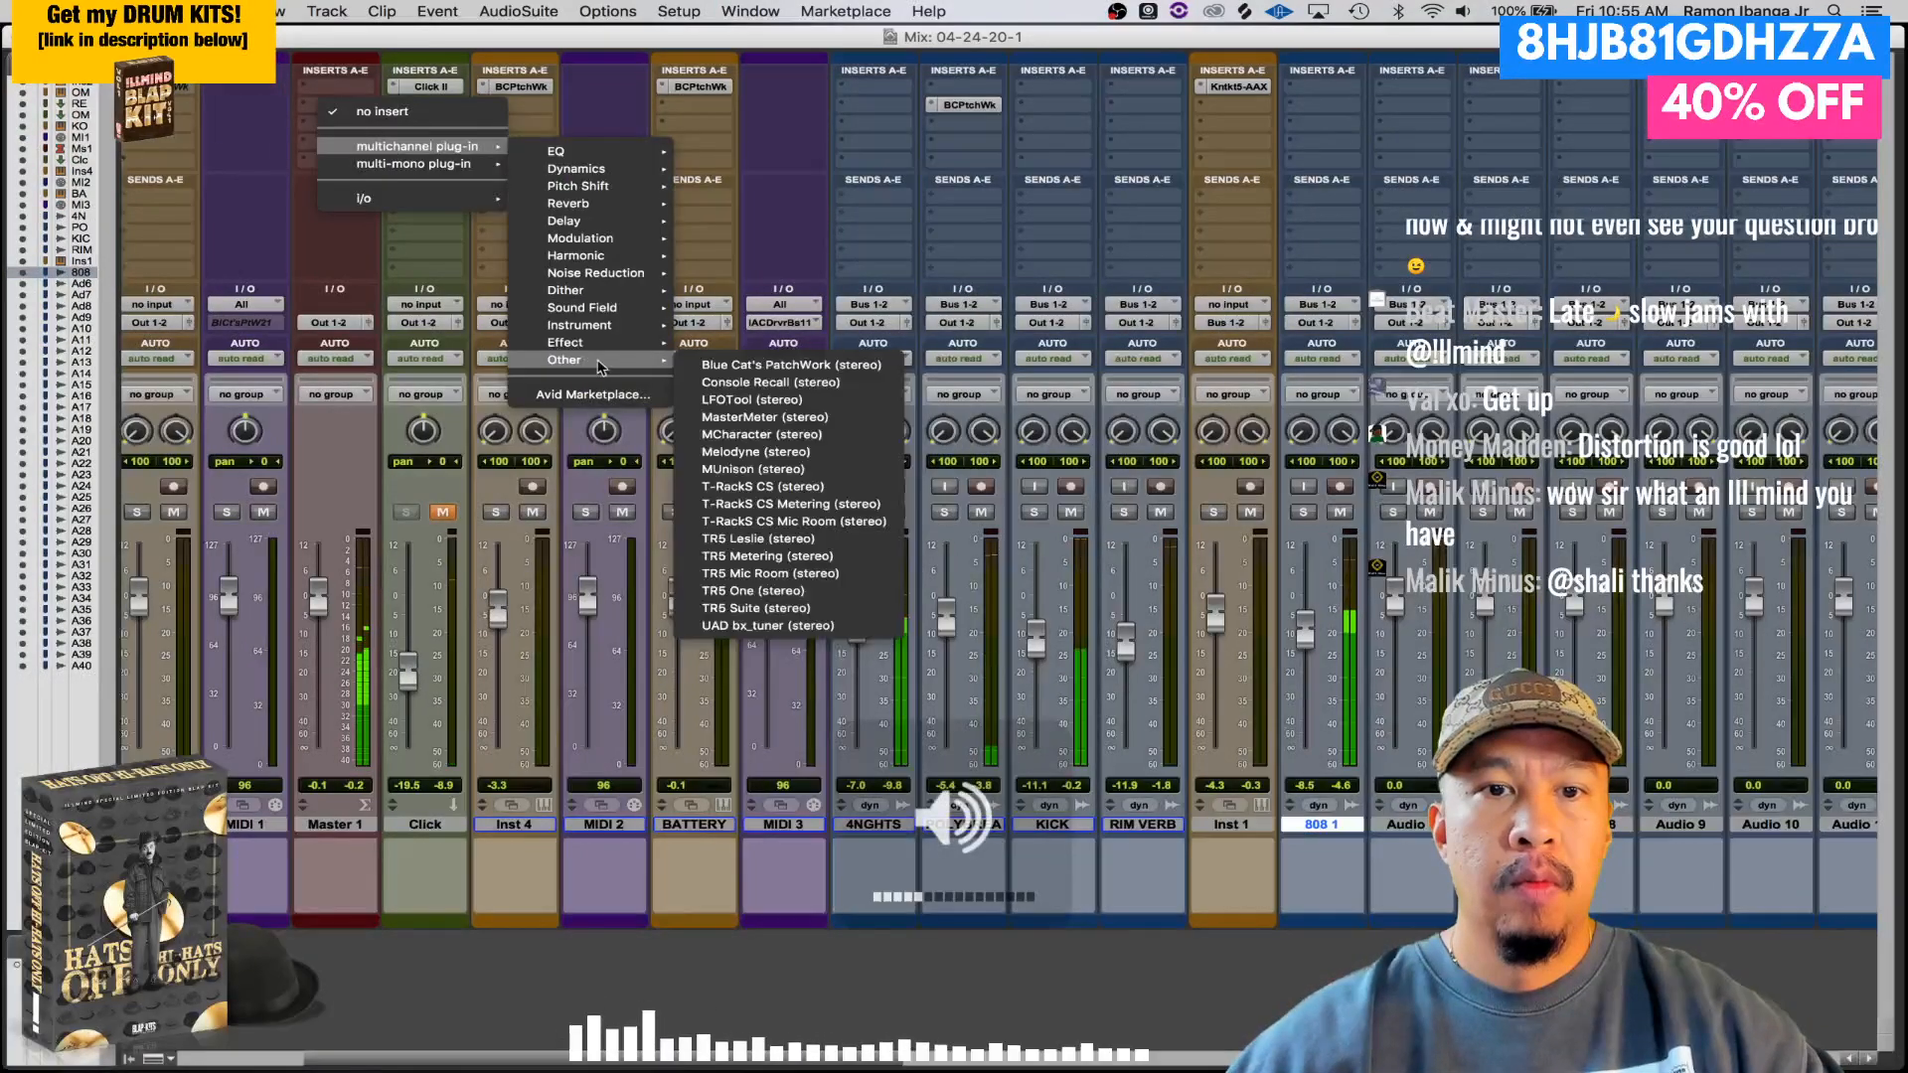
left_click(765, 593)
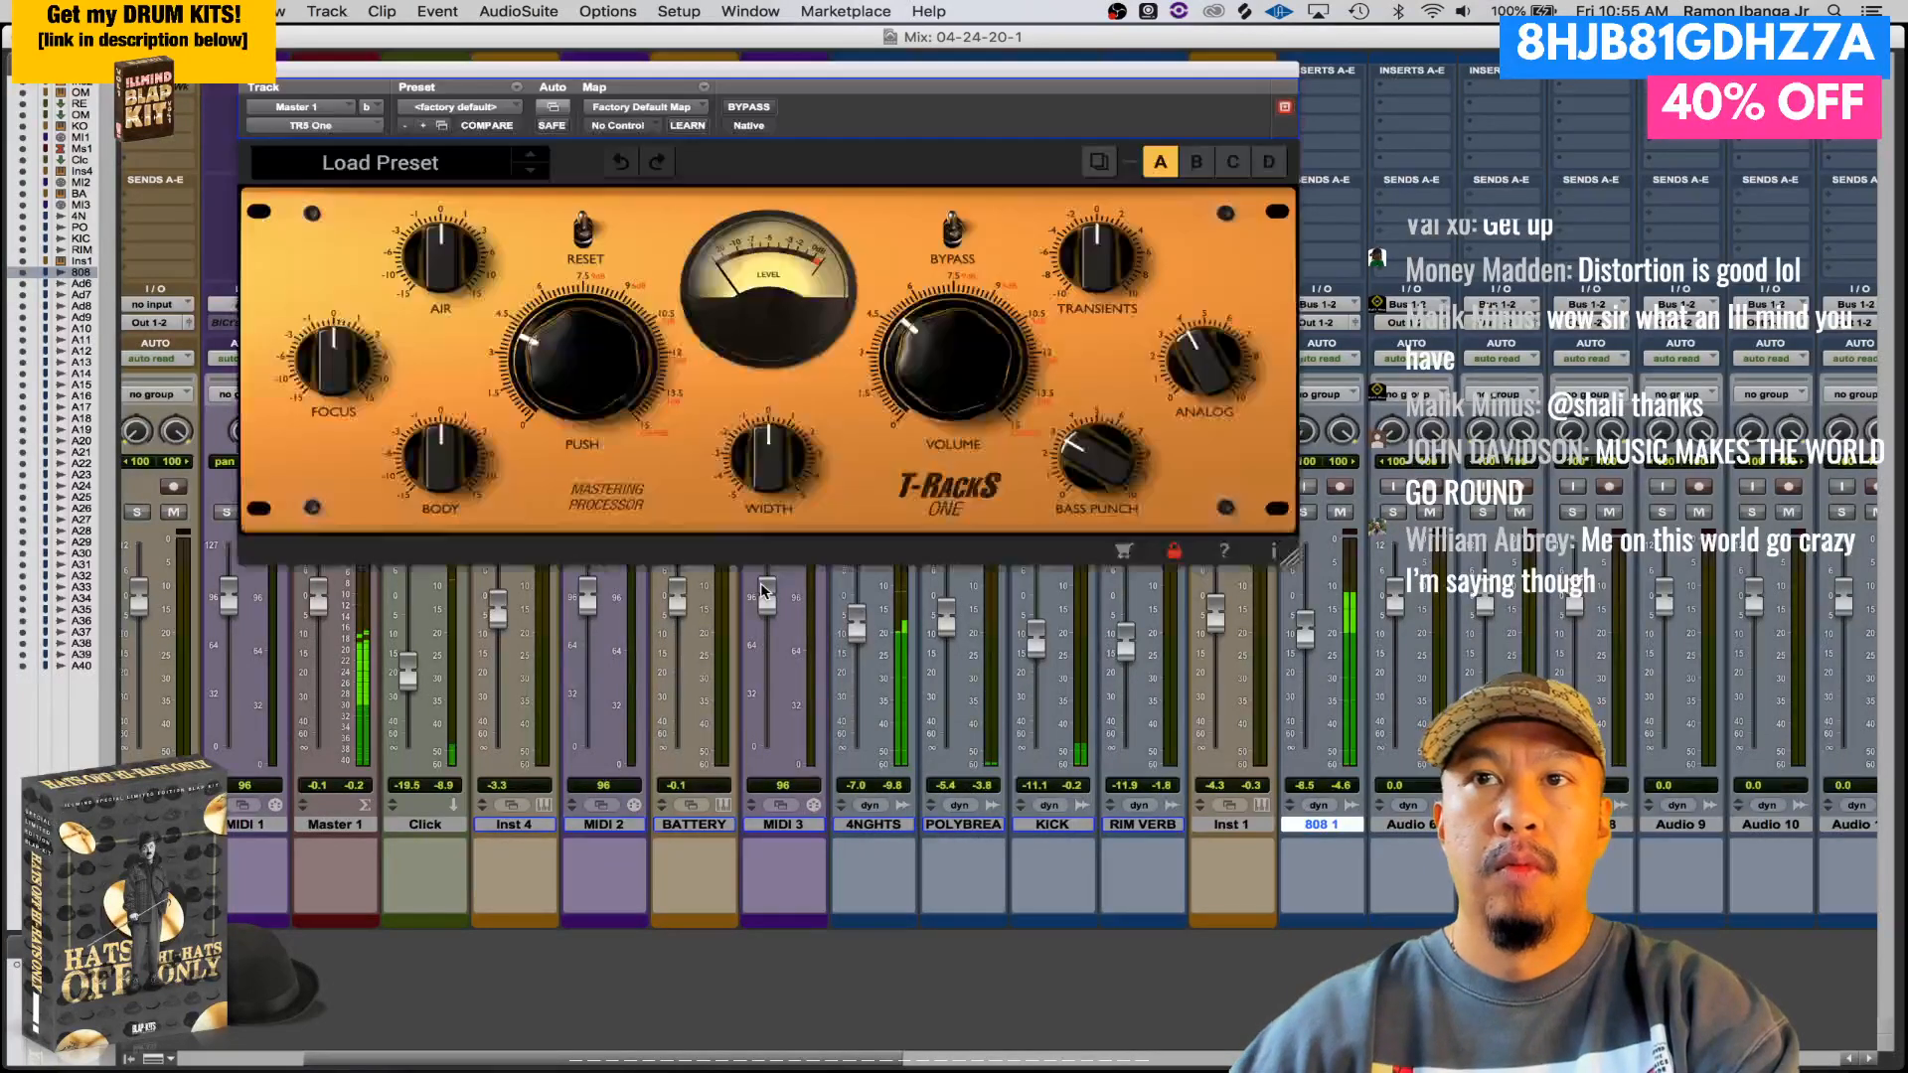
- Load the Complete One preset in the T-RackS One plug-in on Master 1 and close the plug-in window
left_click(534, 176)
left_click(533, 176)
left_click(534, 176)
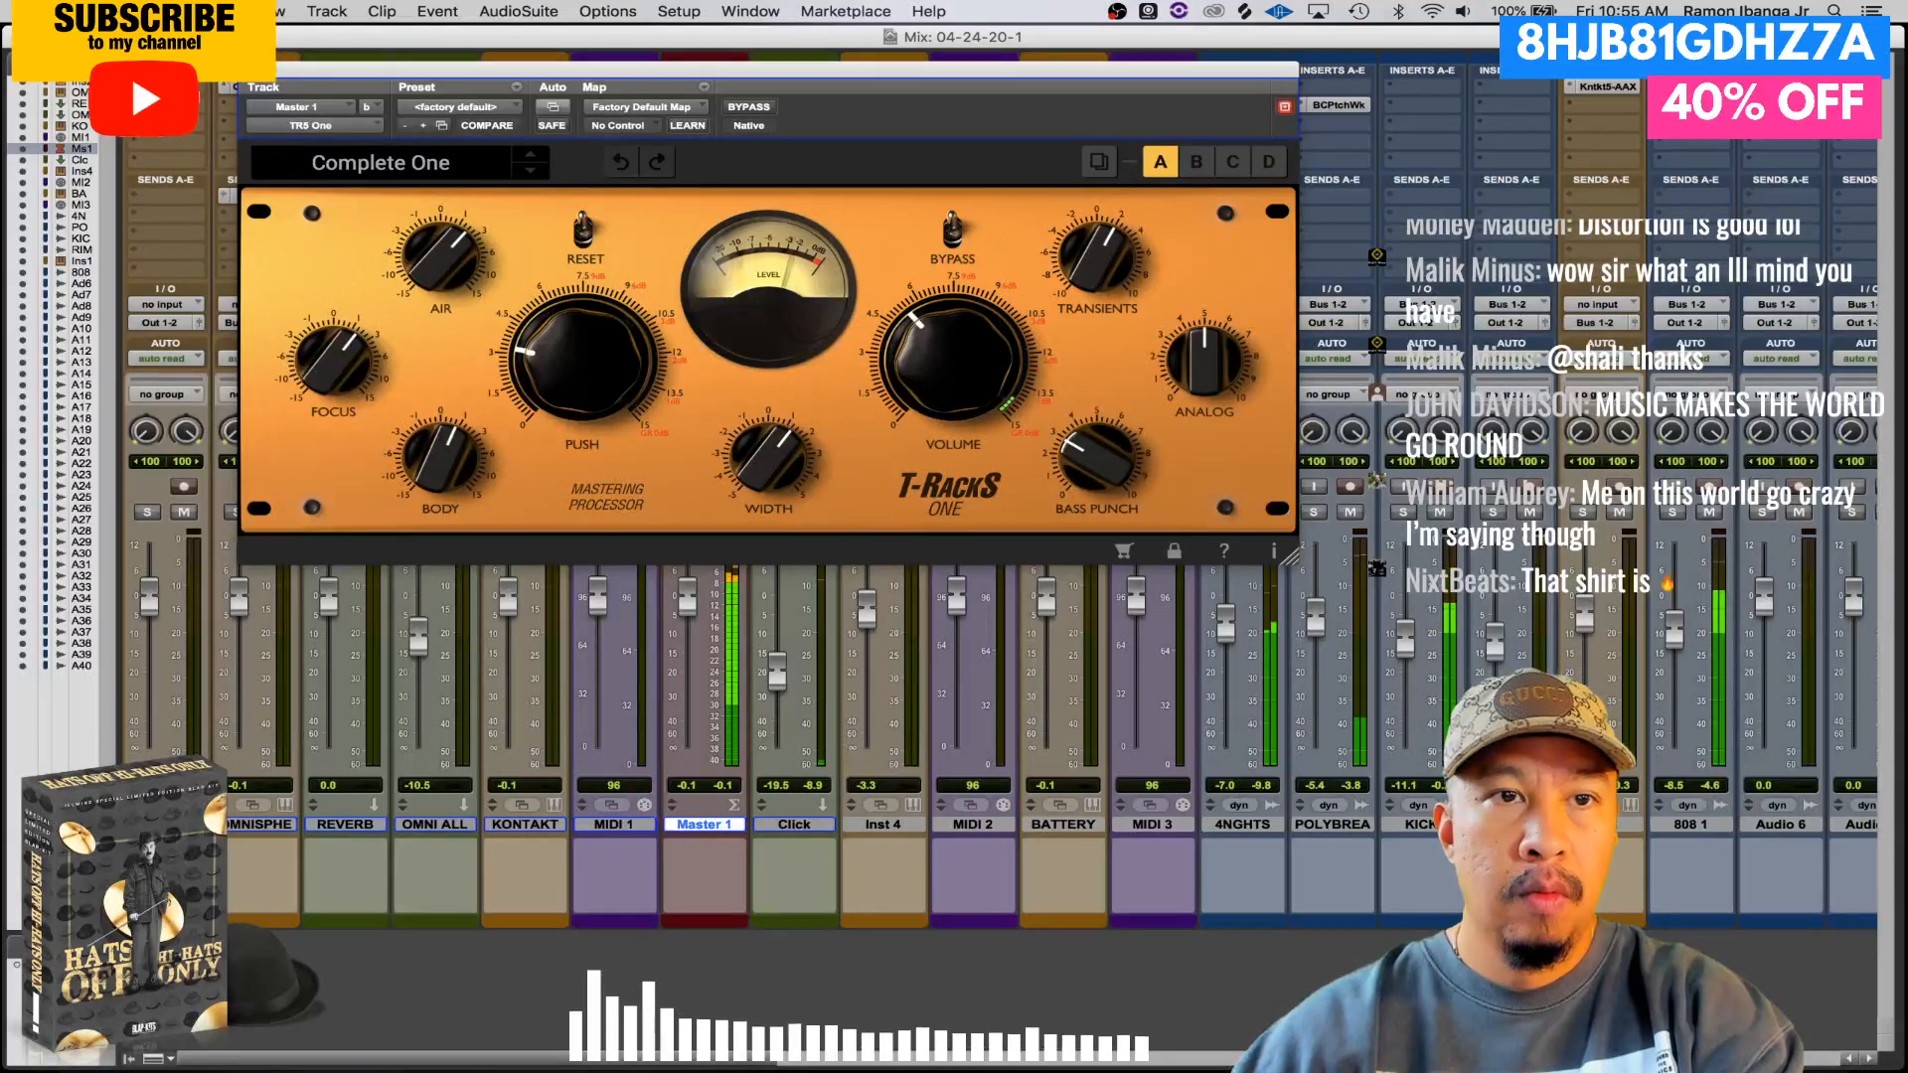
left_click(249, 69)
- Compare the soloed 808 1 track with the full mix and replay the section from bar 65 in the Edit window
left_click(1673, 513)
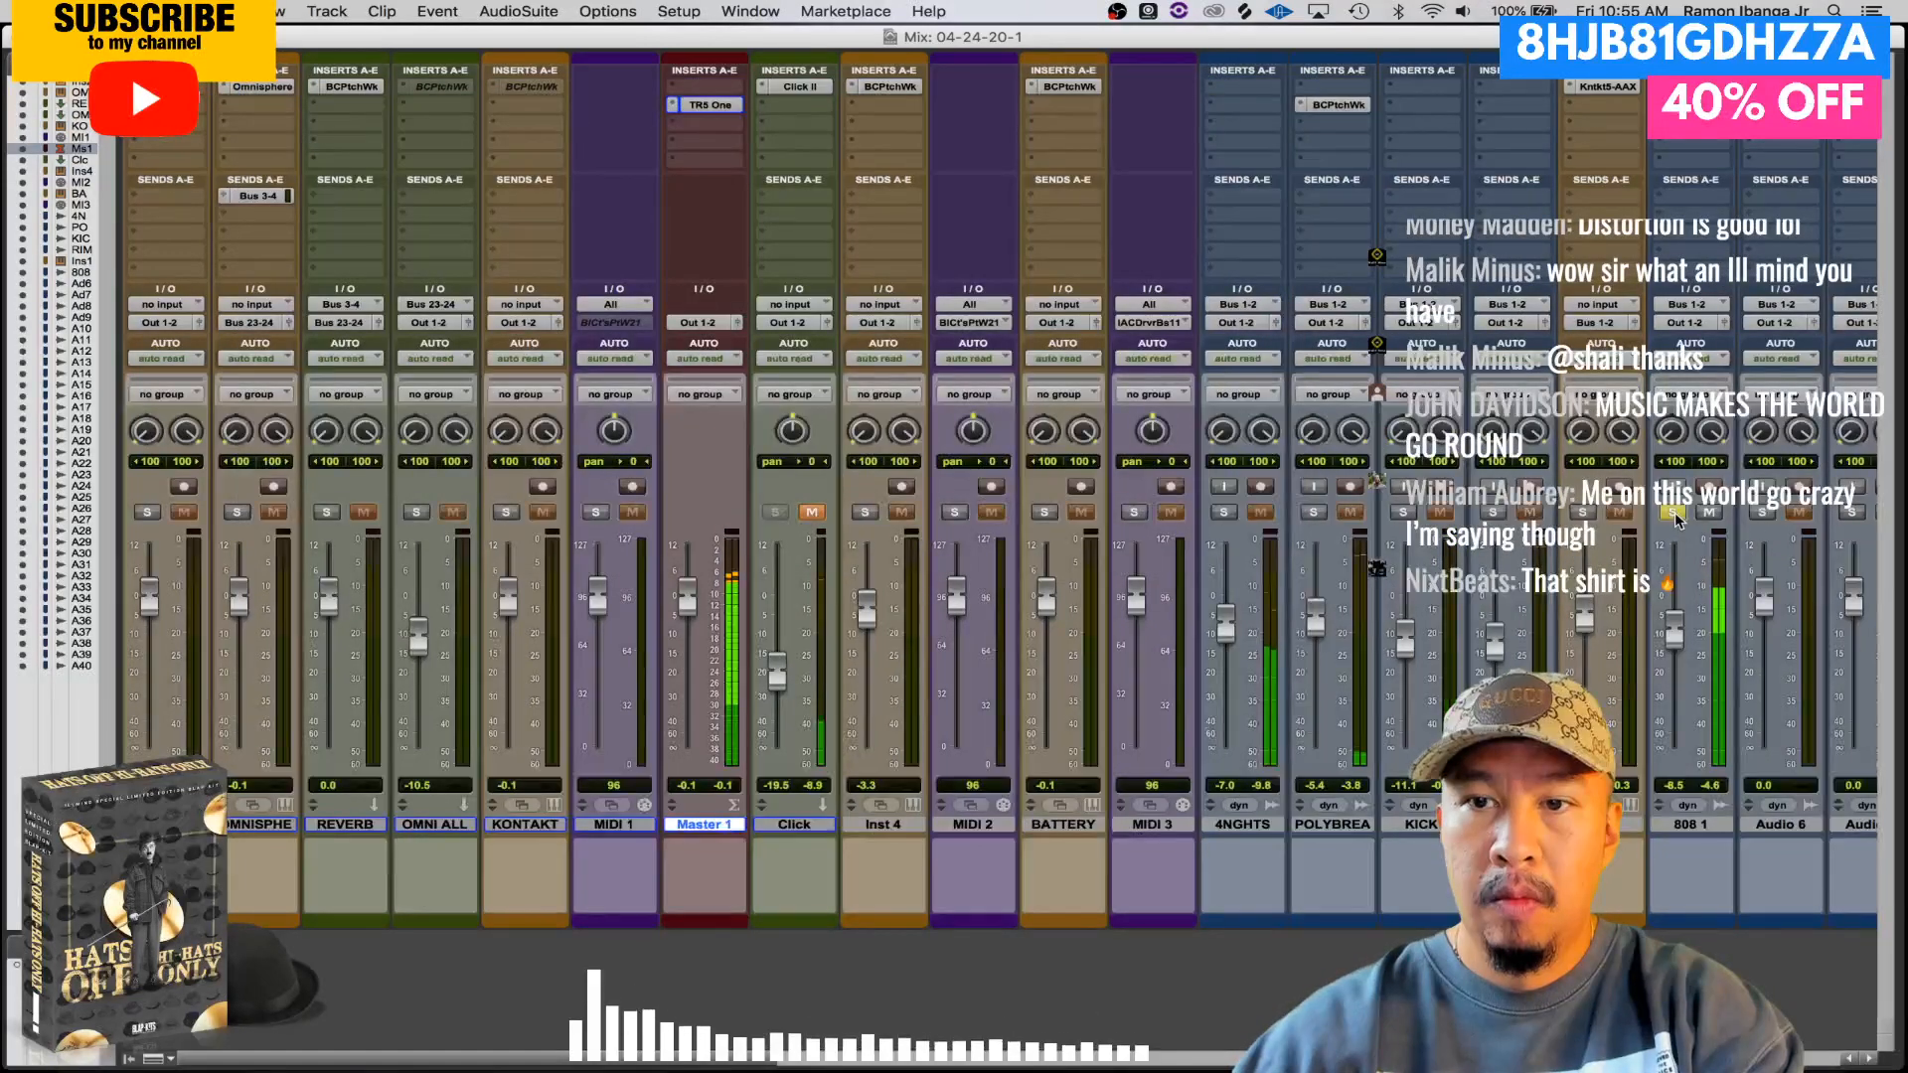
left_click(1673, 513)
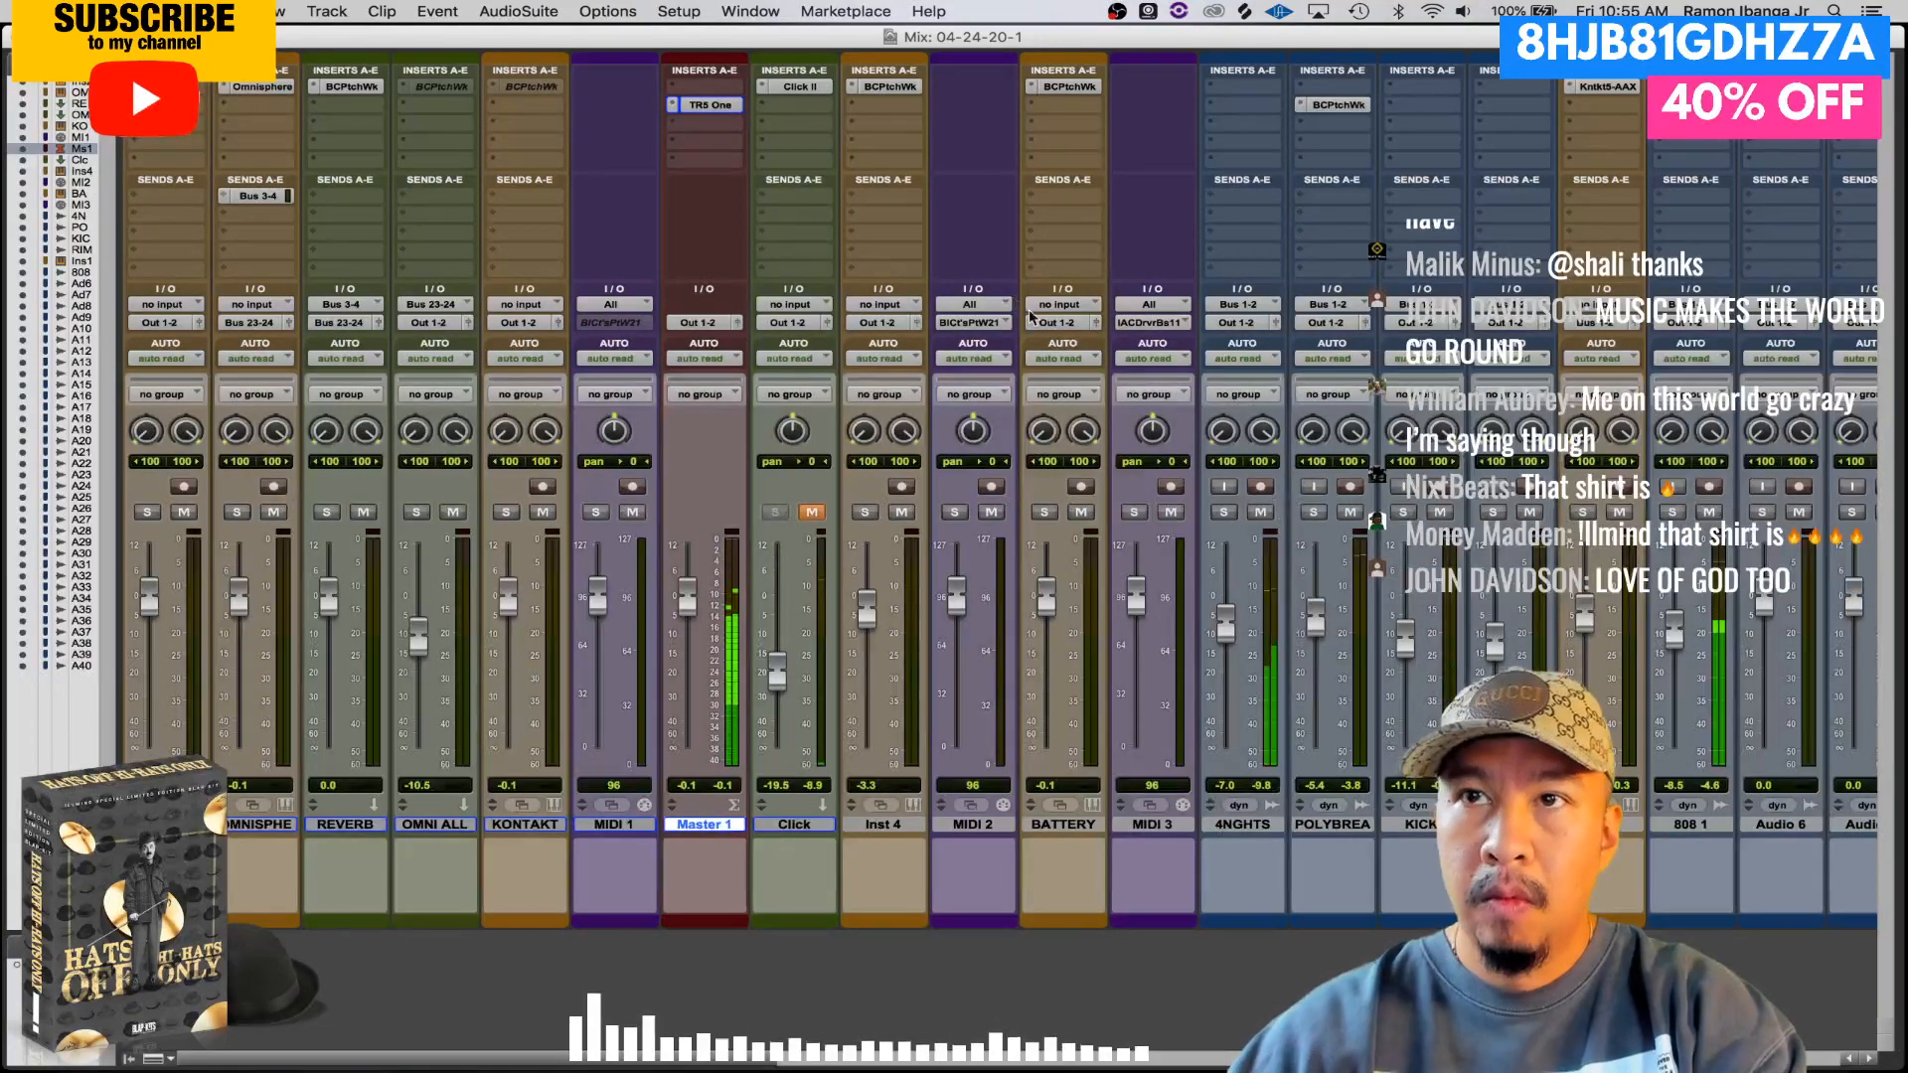
key("super+equal")
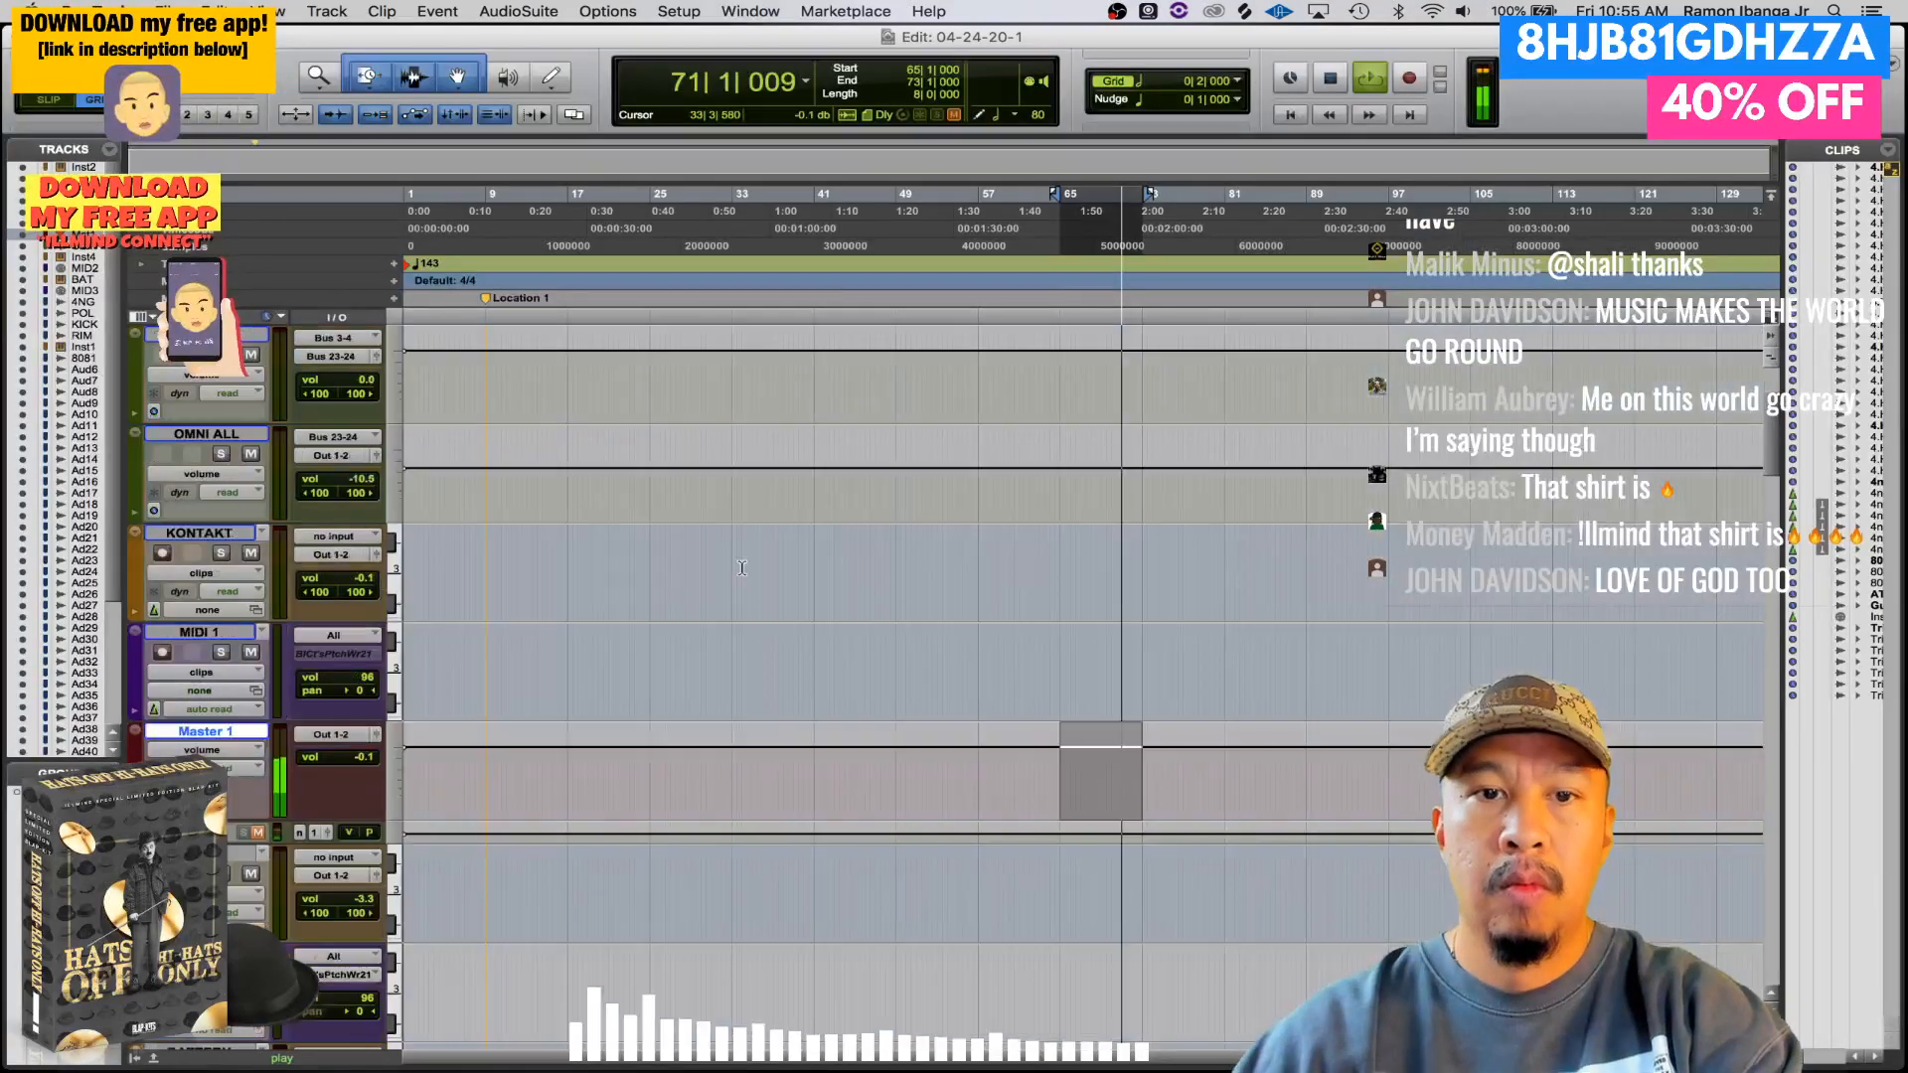
scroll(673, 609, "down", 3)
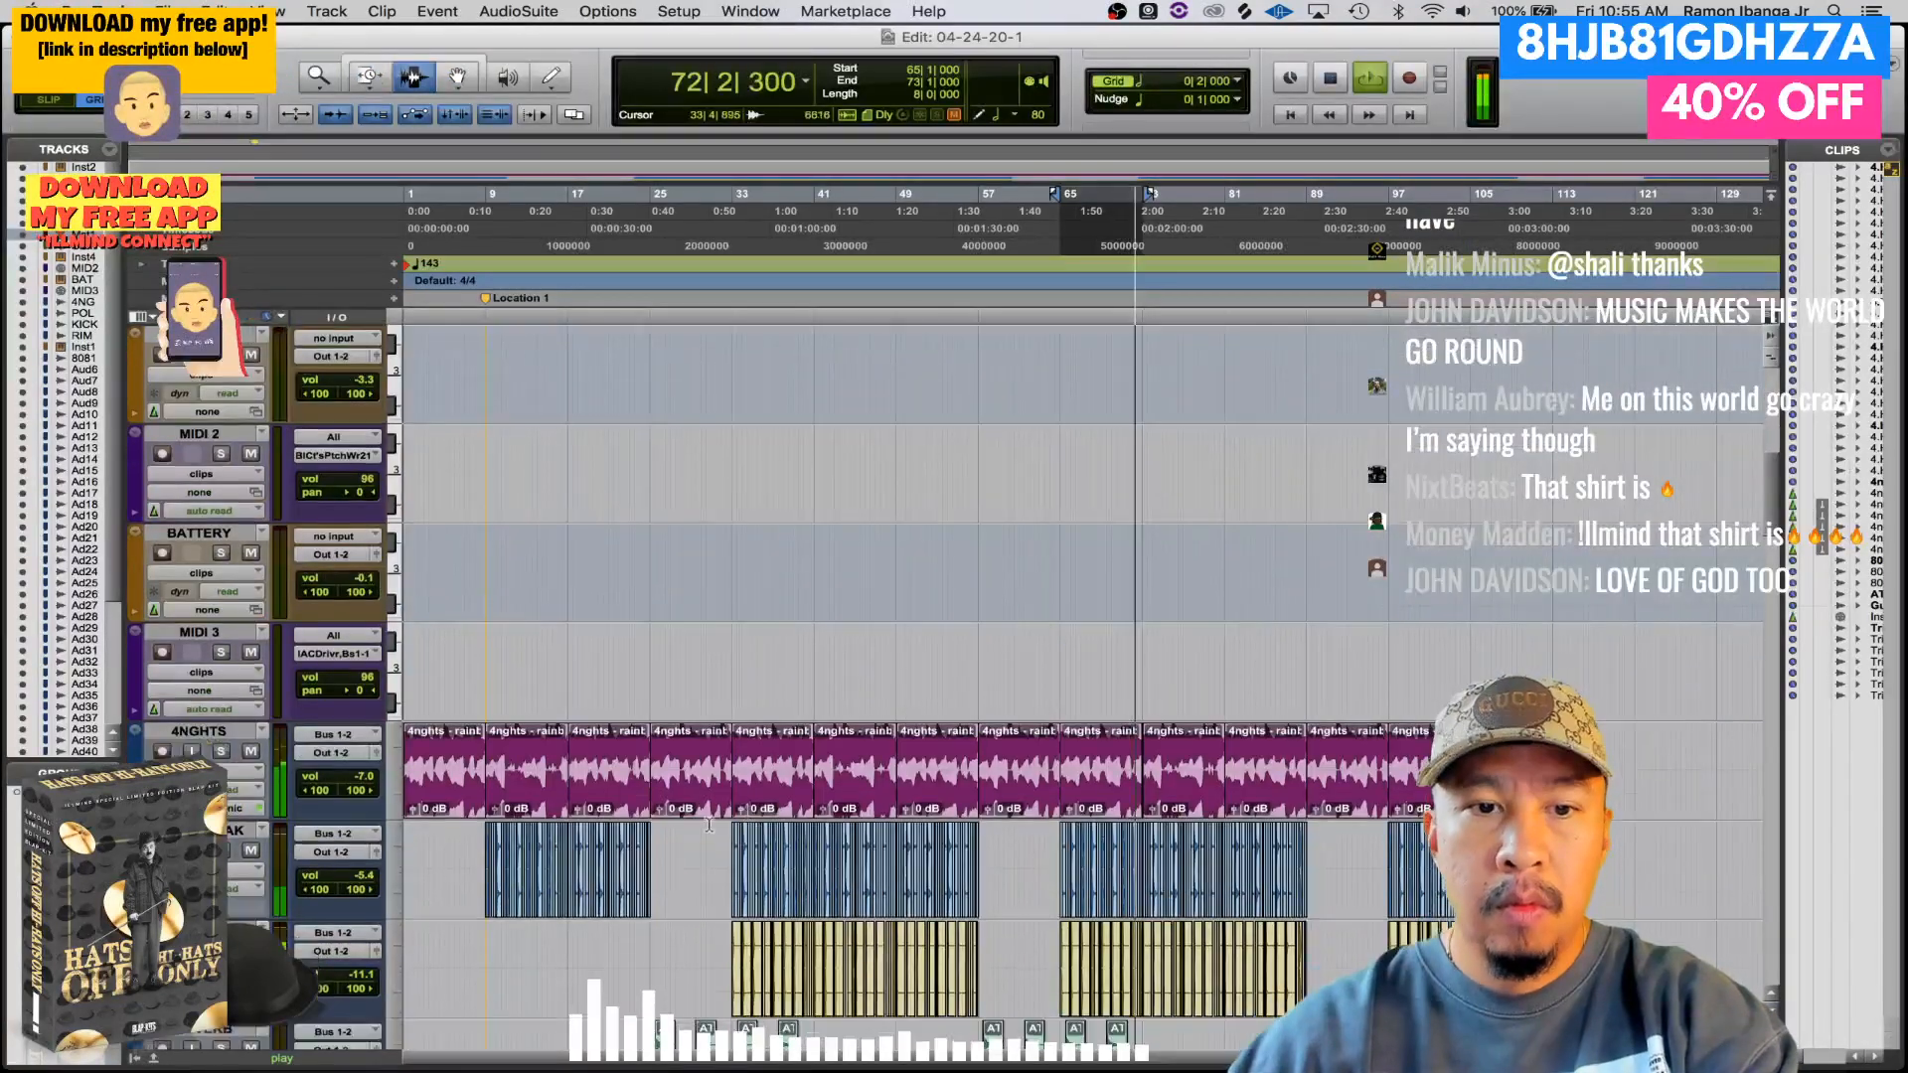
key("space")
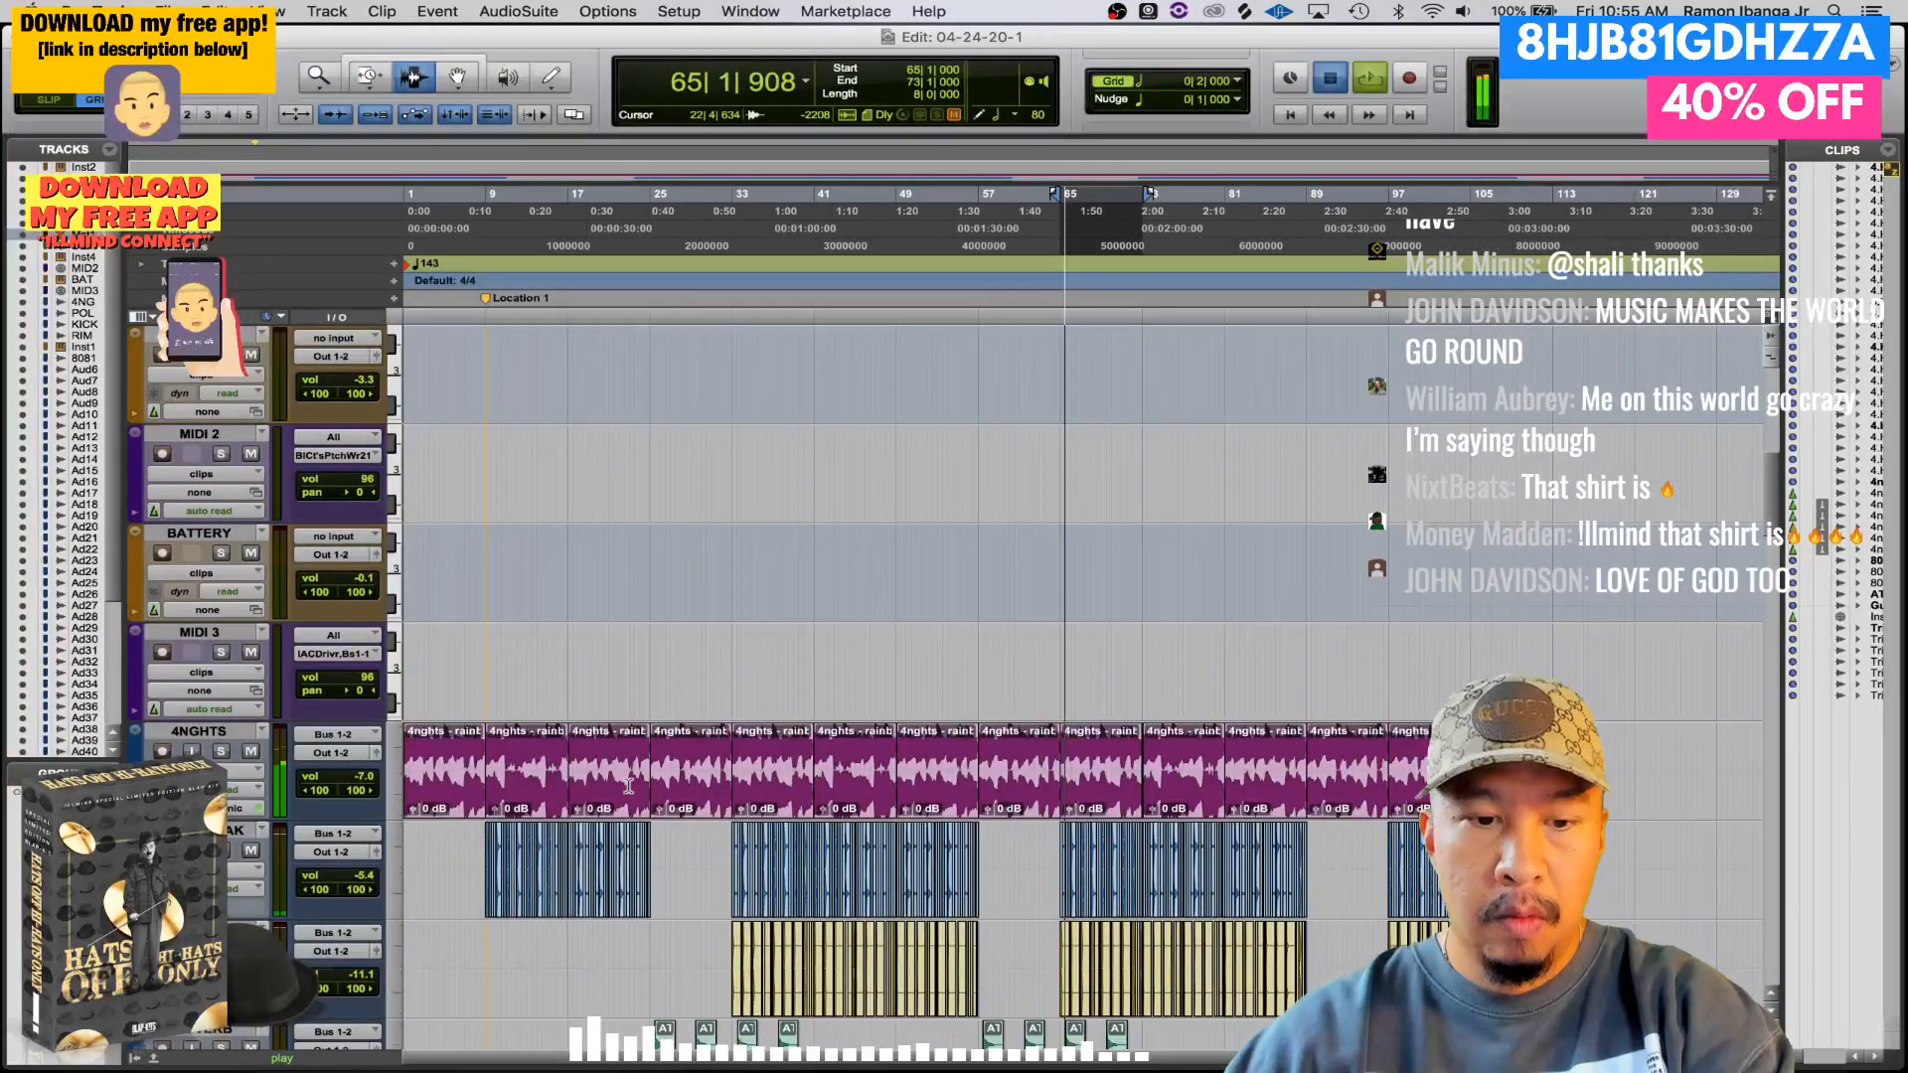
- Select all clips on the 4NGHTS track and briefly play the intro from bar 1
left_click(628, 786)
key("Return")
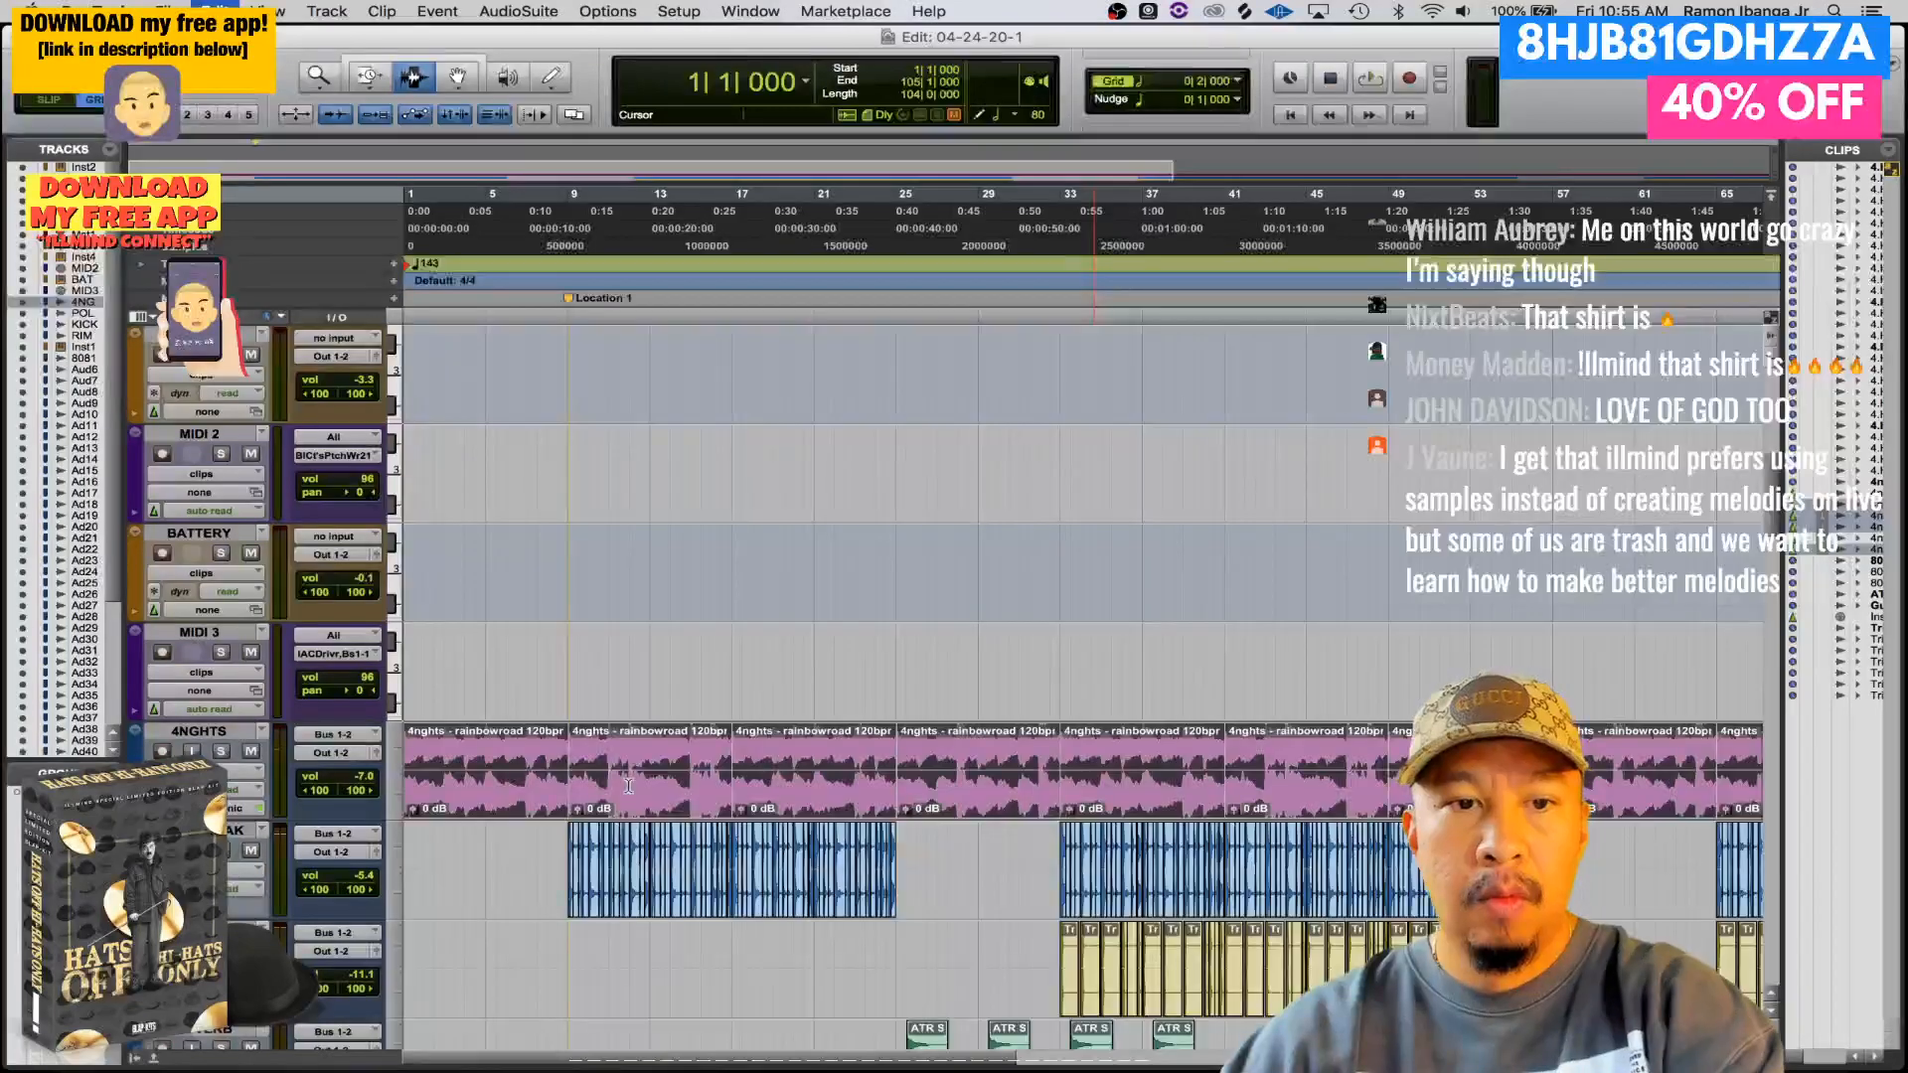
key("super+bracketright")
key("super+bracketright")
key("super+bracketright")
scroll(629, 795, "down", 1)
key("space")
scroll(630, 814, "up", 5)
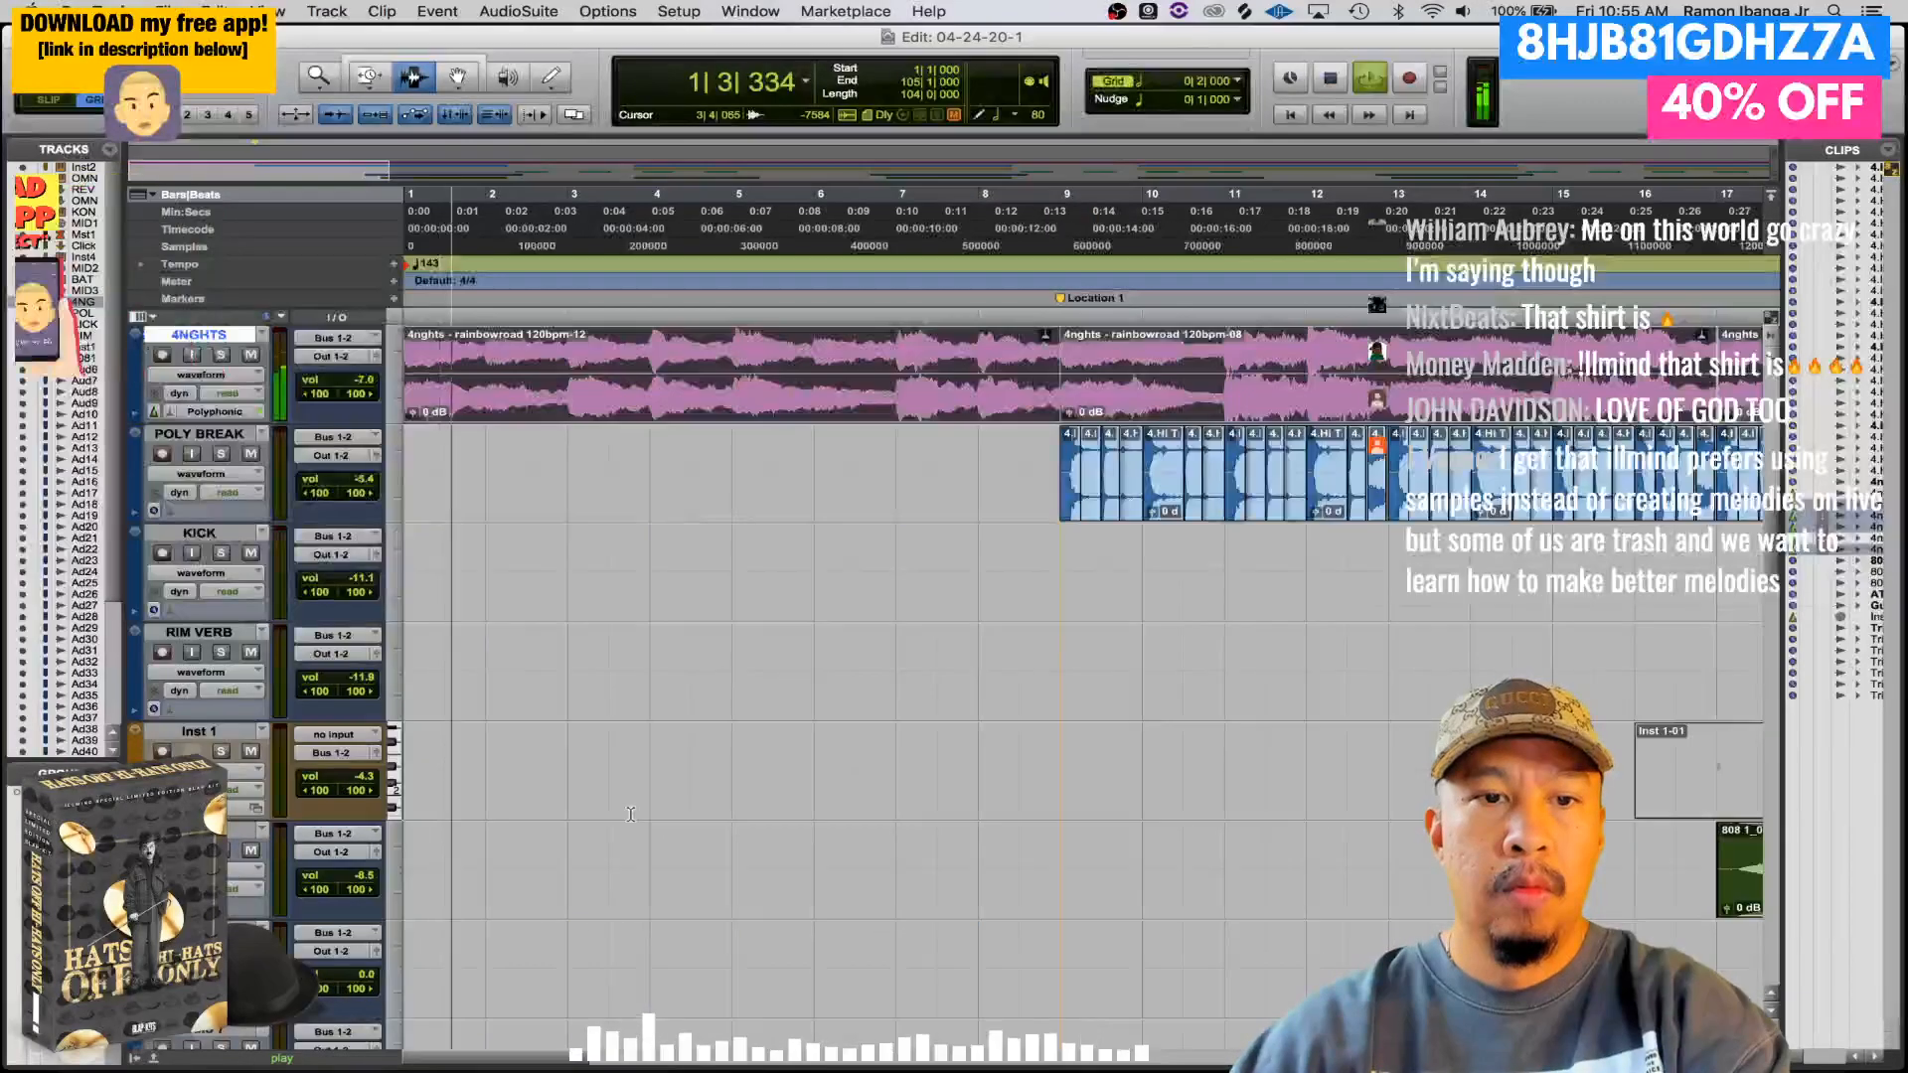
key("space")
- Rename the Audio 6 track as ILLMIN DROP
double_click(224, 538)
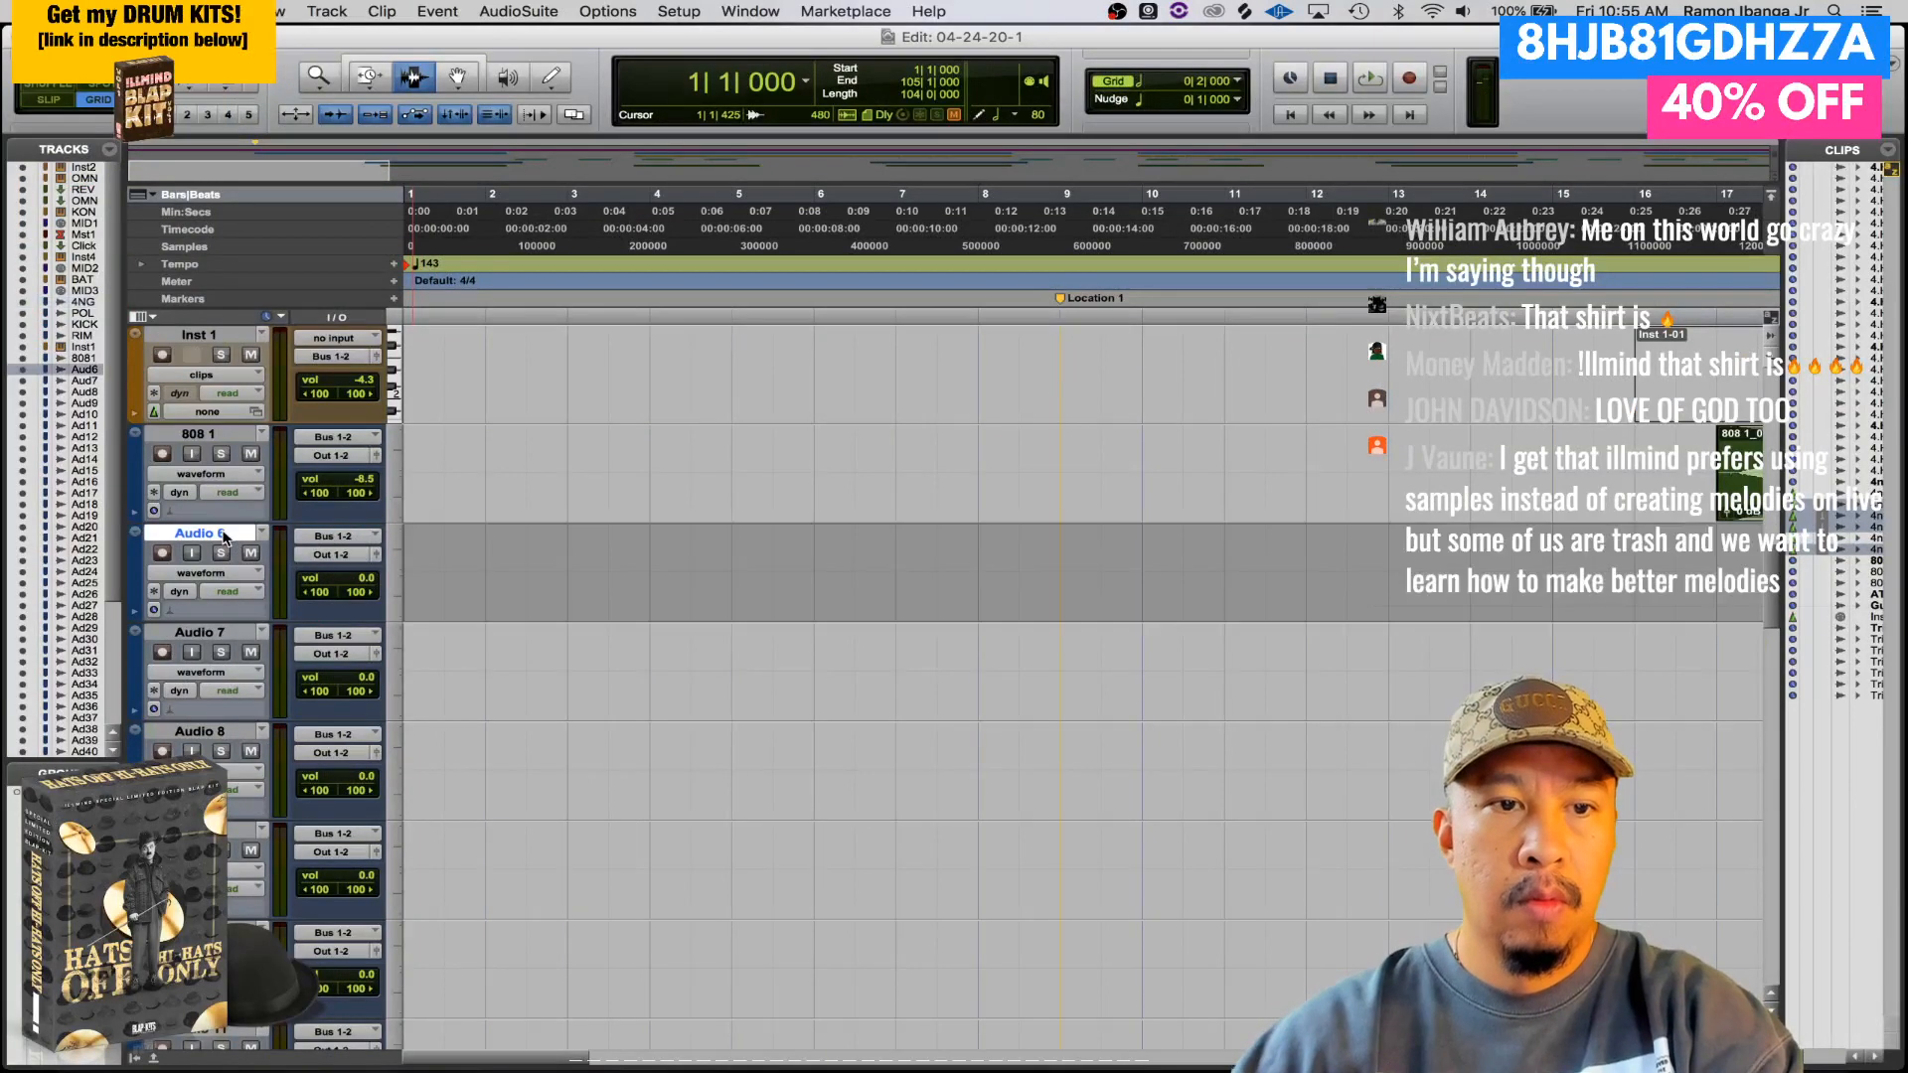
type("ILLMIN DDROP")
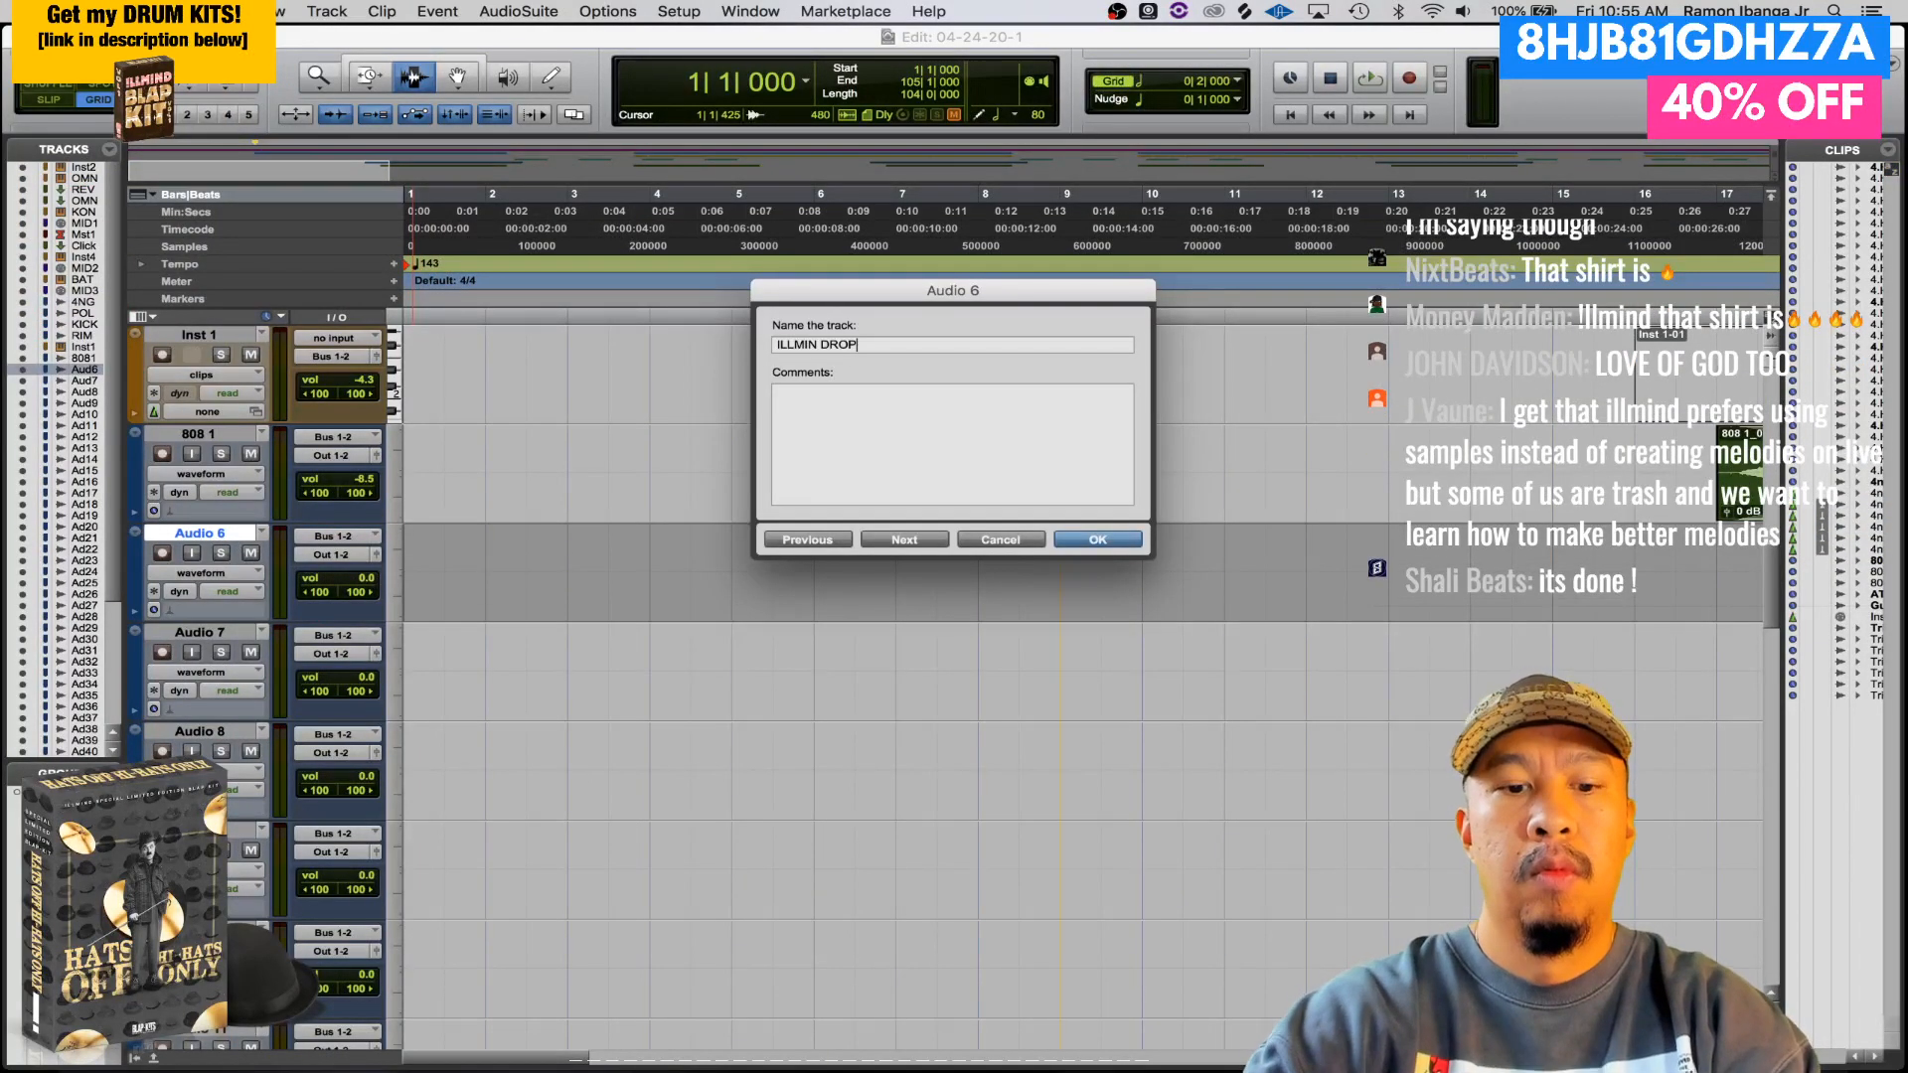
key("Return")
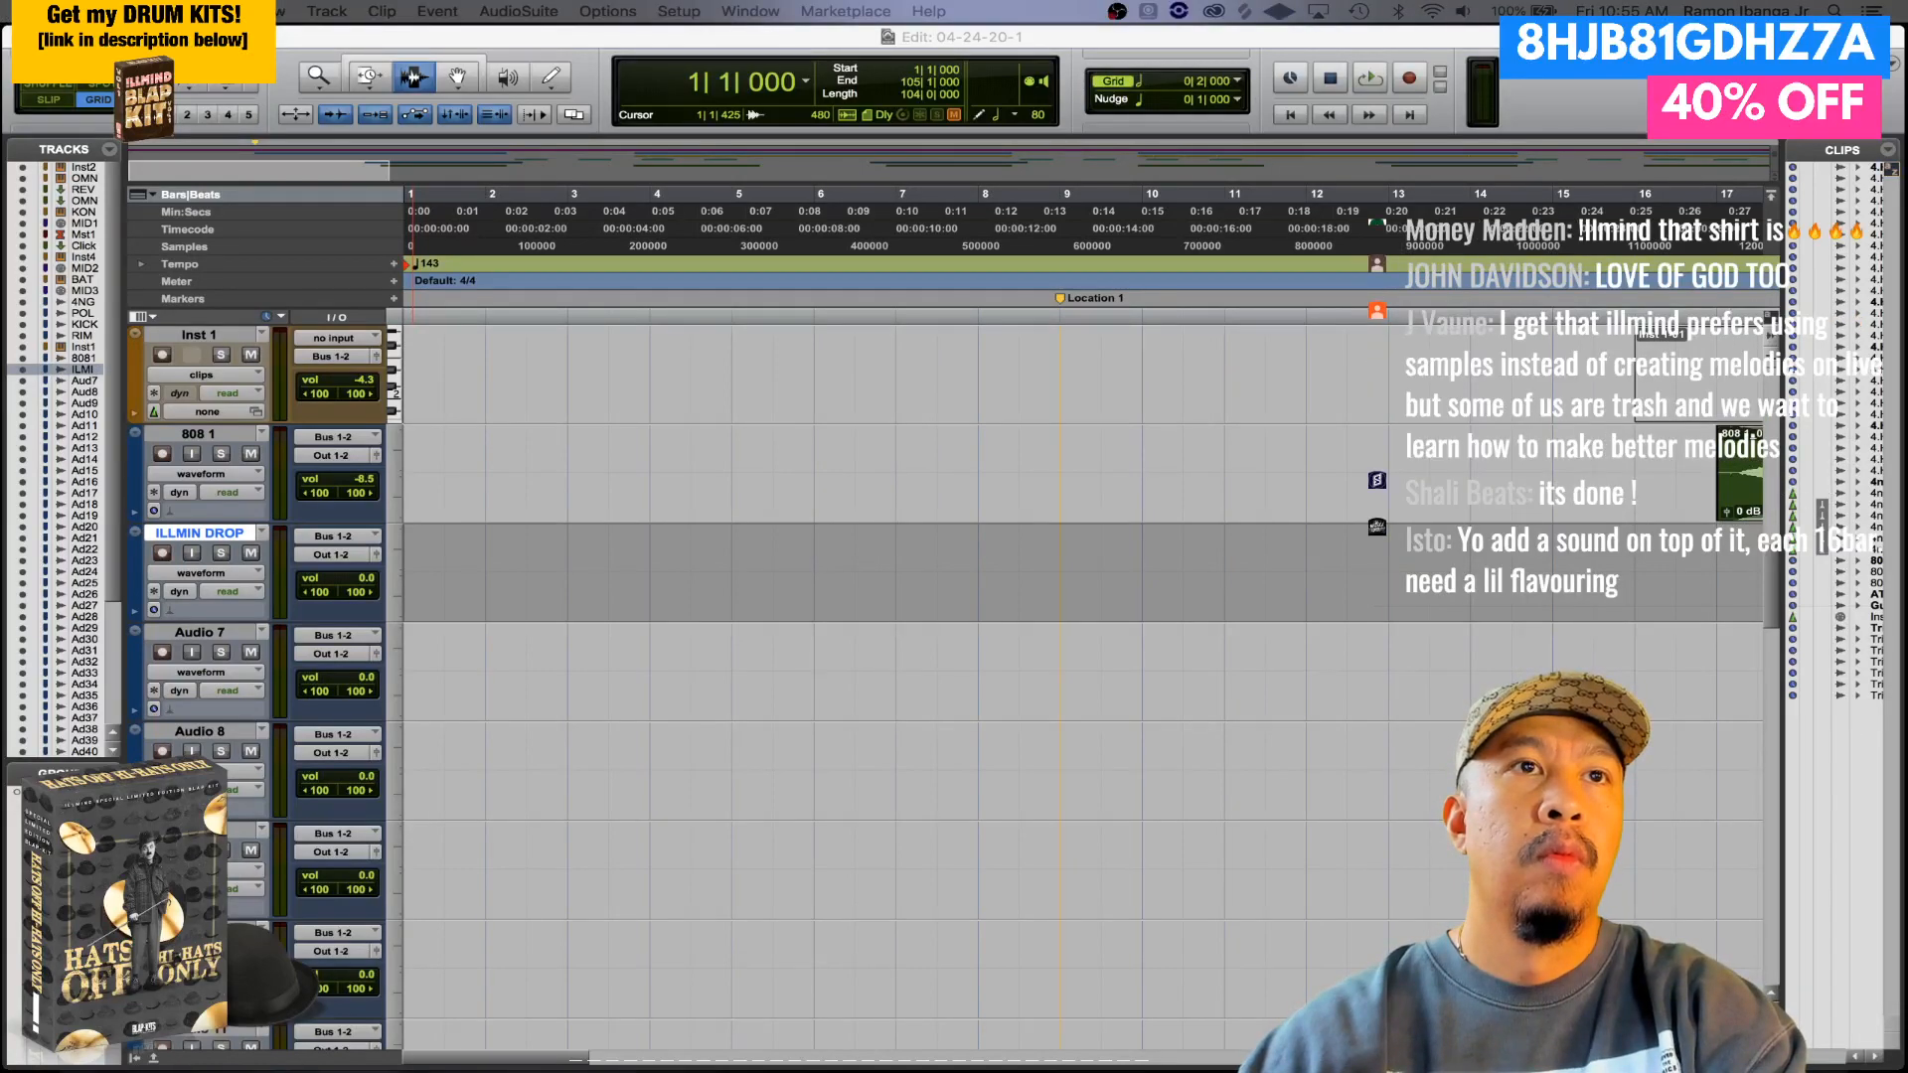
- Place the ILLMIND DROP EAGLE clip at bar 1 on the ILLMIN DROP track and set the track volume to -25.8 dB
left_click_drag(185, 4, 351, 618)
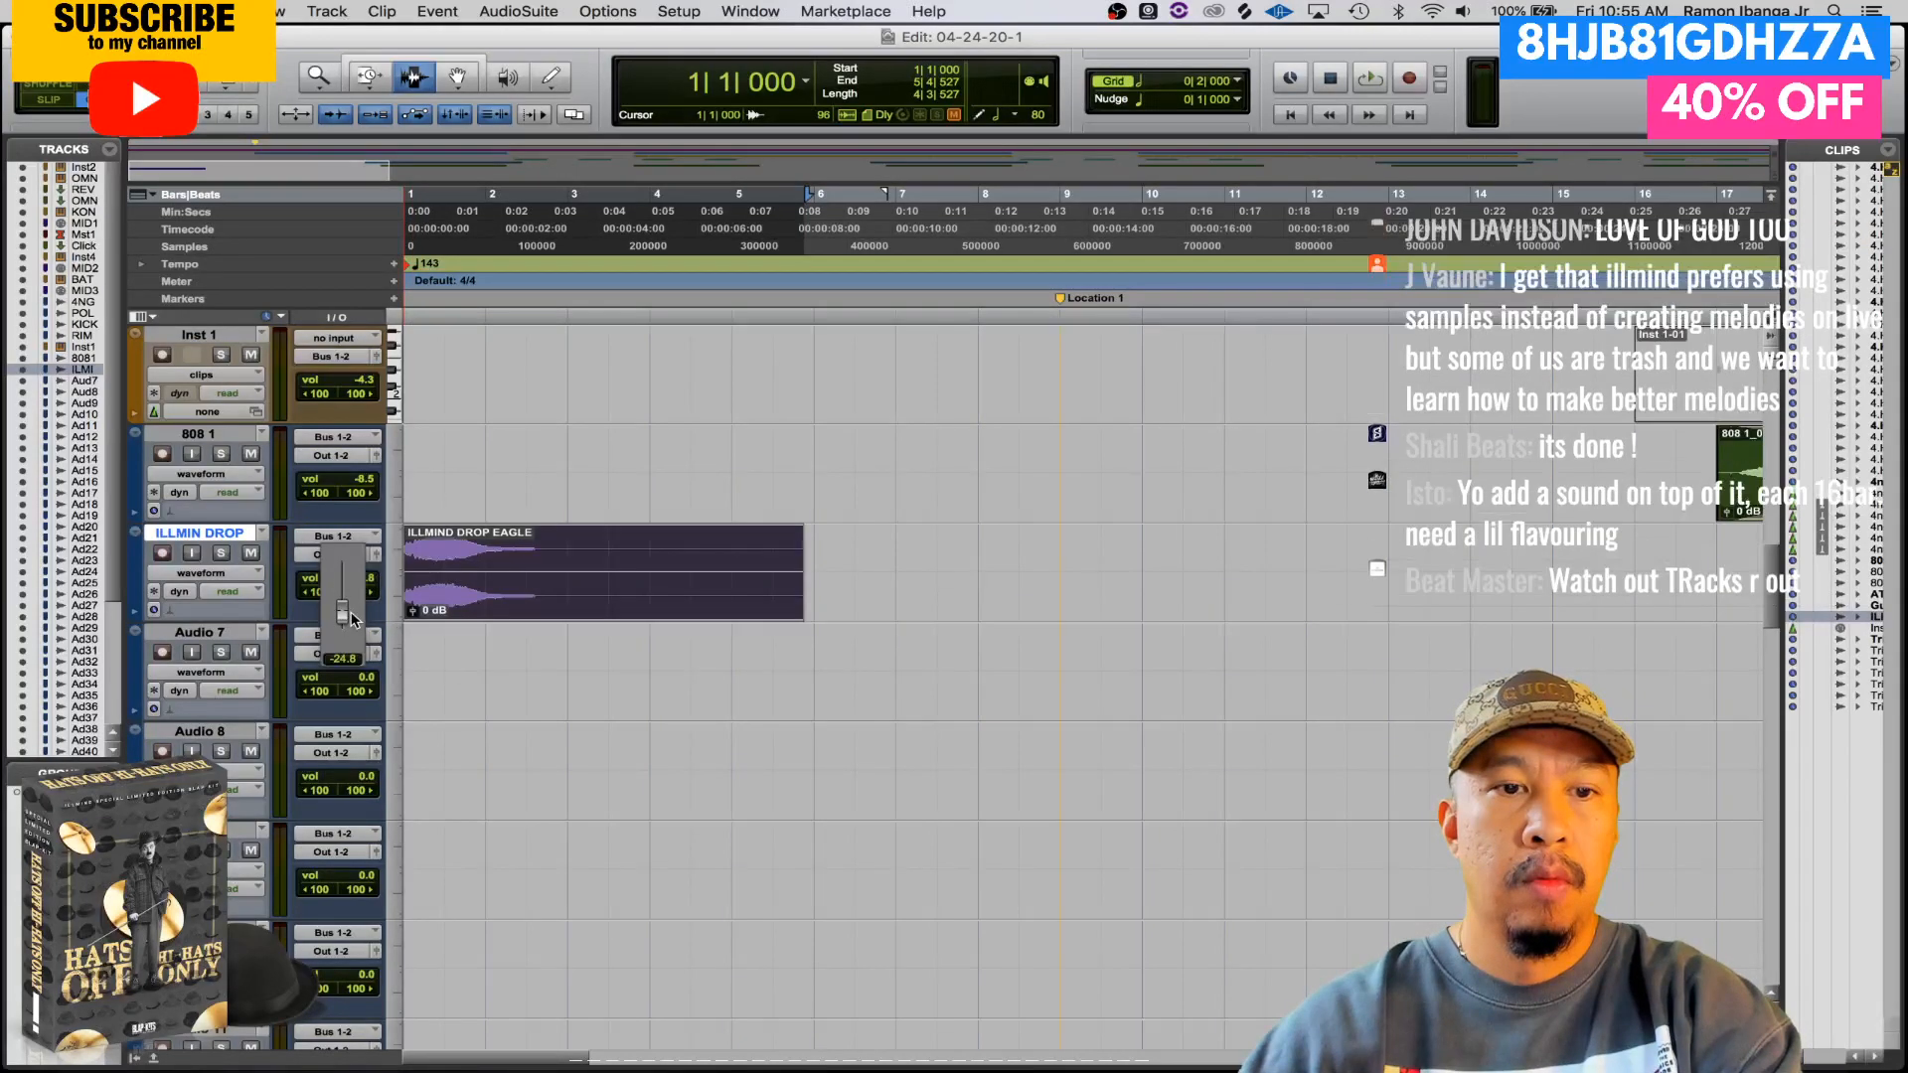
left_click(429, 550)
key("space")
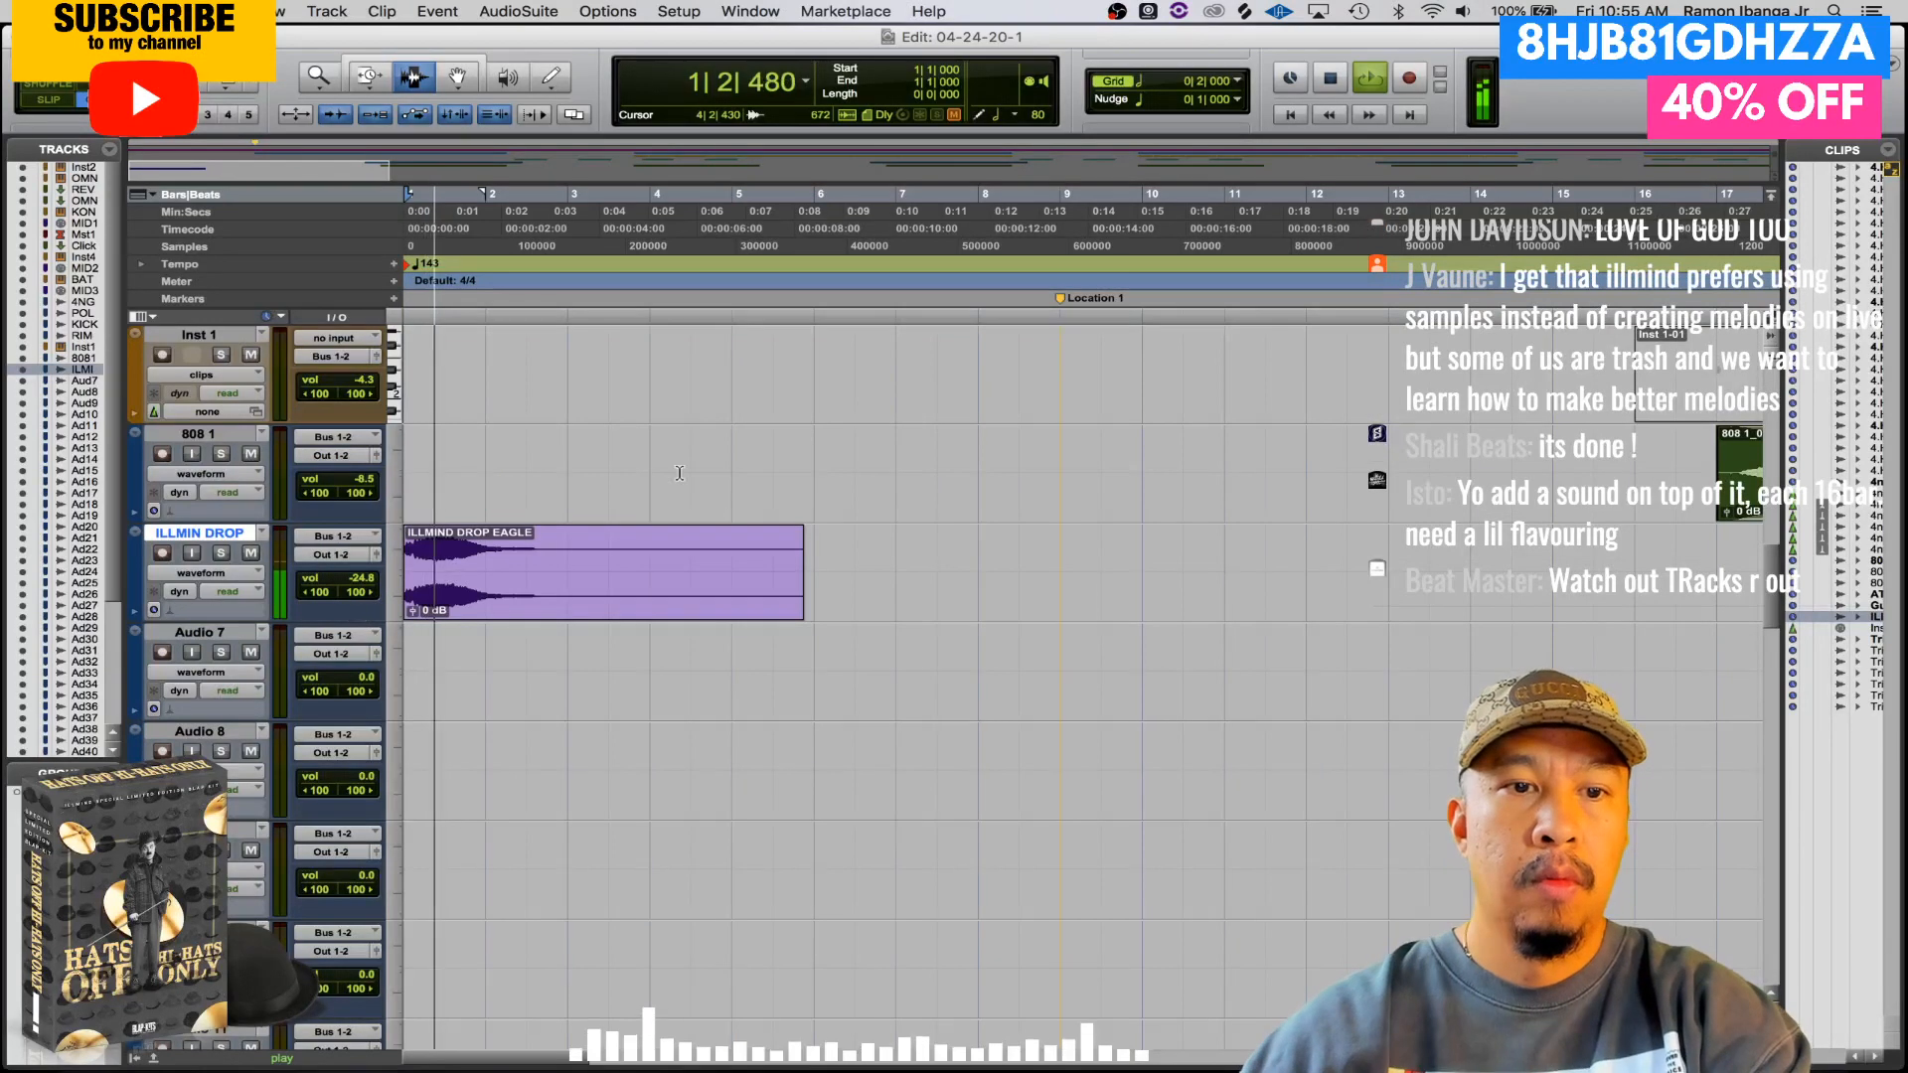
left_click_drag(343, 579, 358, 586)
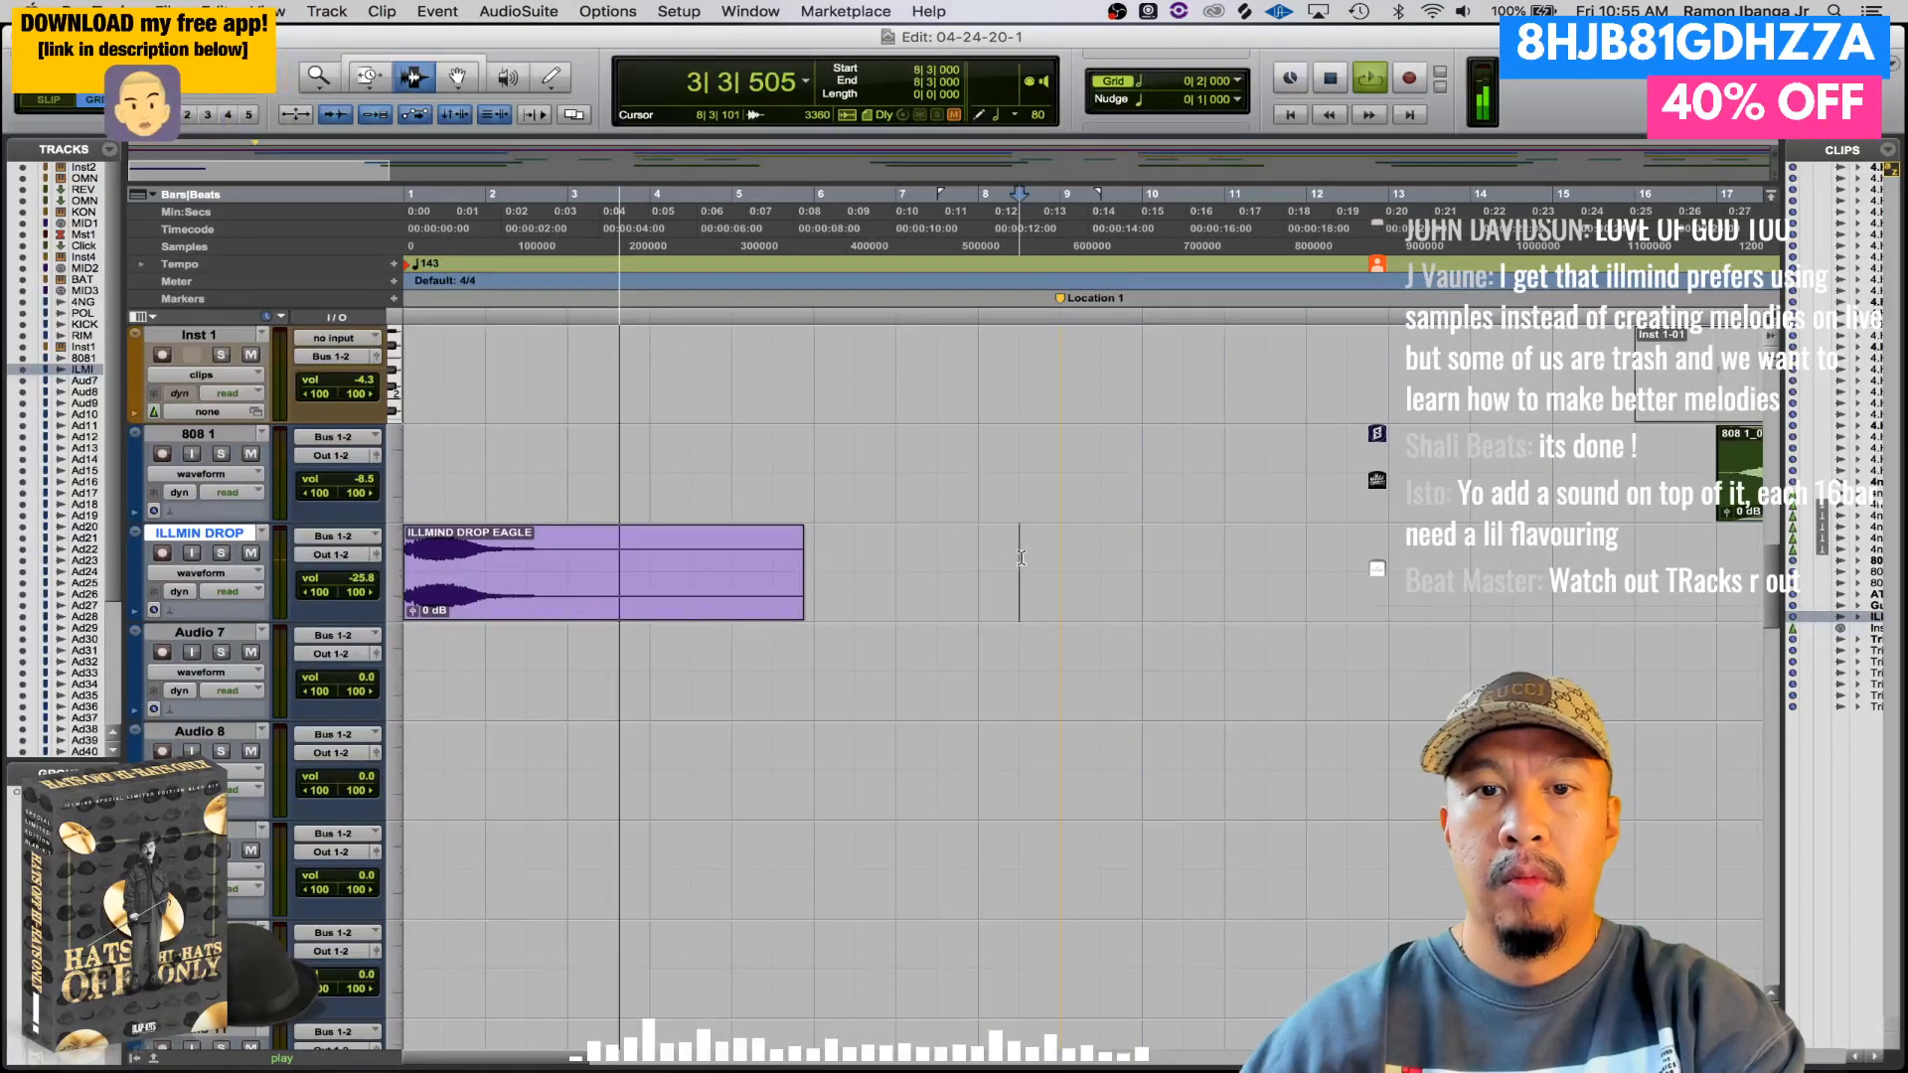
- Play the arrangement from bar 1 with the producer drop, check the levels in the Mix window and stop playback
key("space")
key("space")
key("r")
key("r")
key("r")
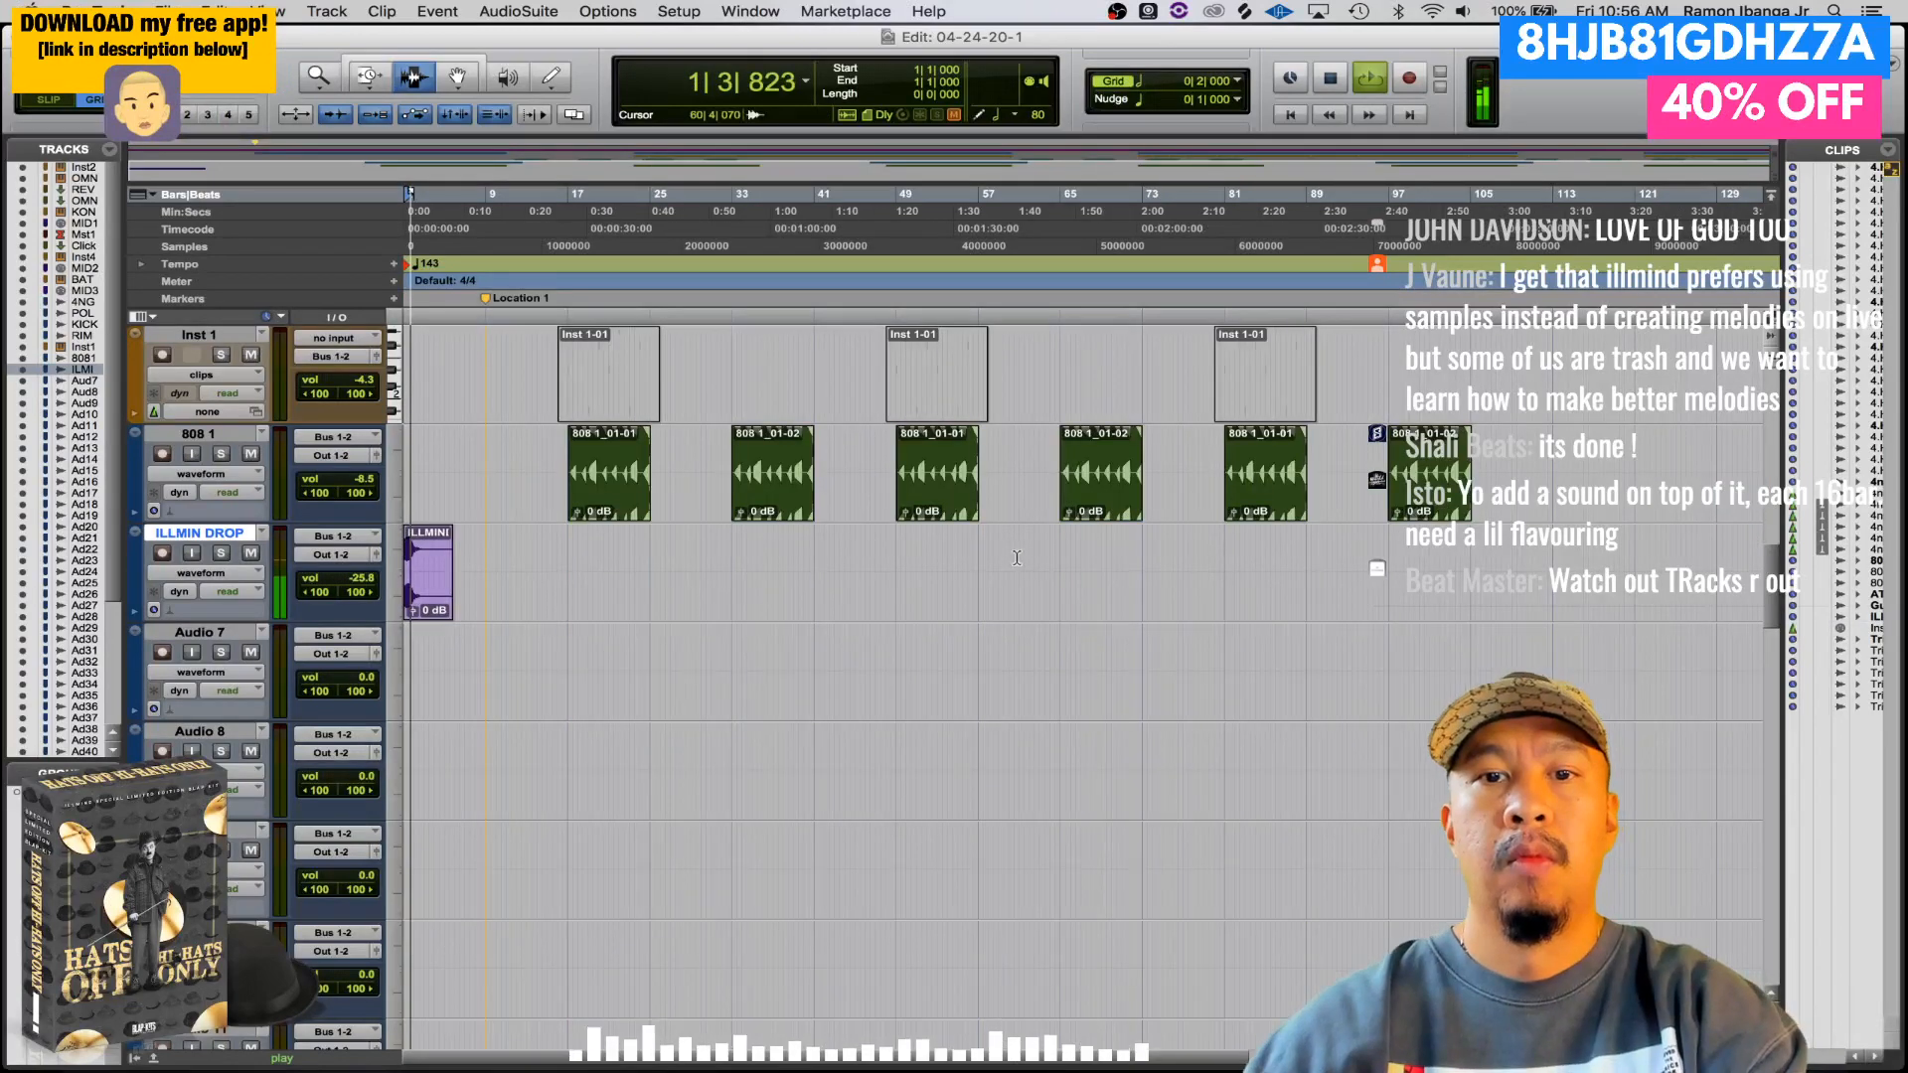
scroll(1018, 557, "up", 3)
scroll(1018, 558, "up", 1)
scroll(1015, 557, "down", 1)
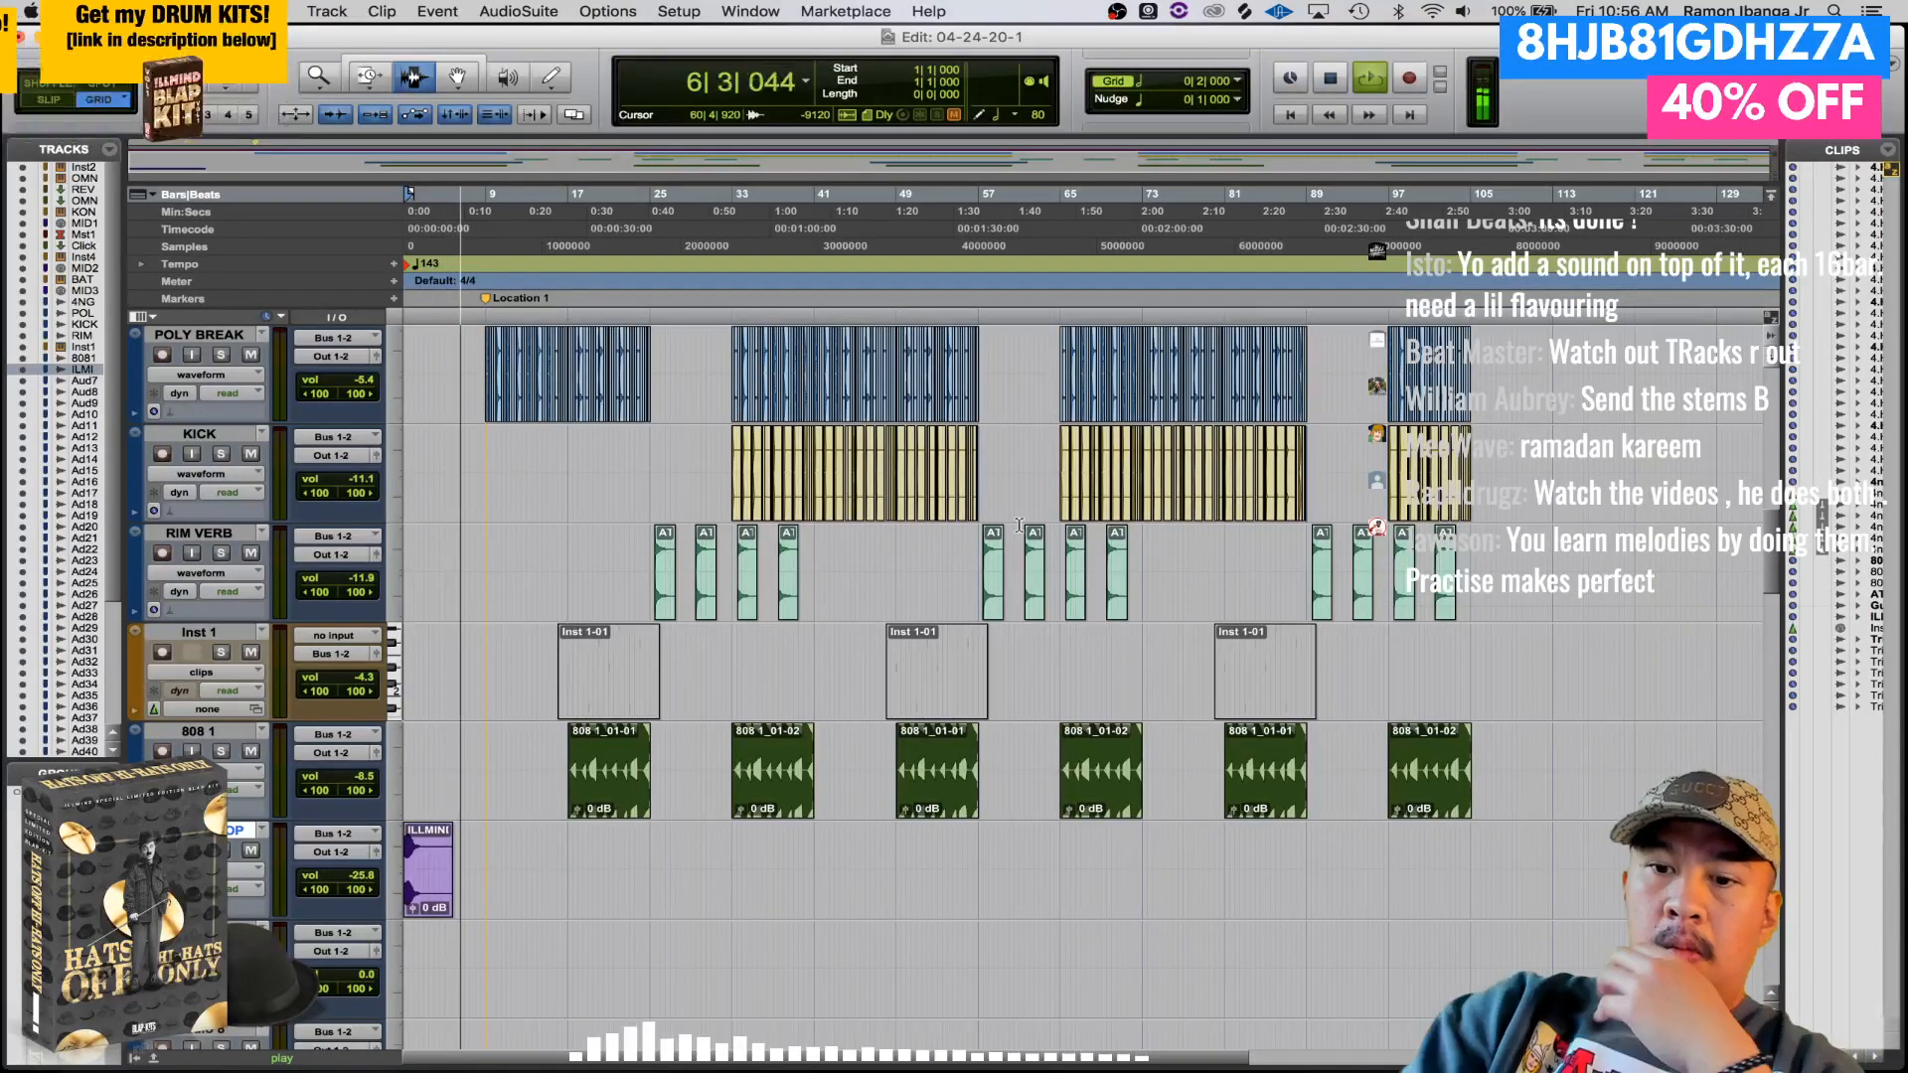
key("super+equal")
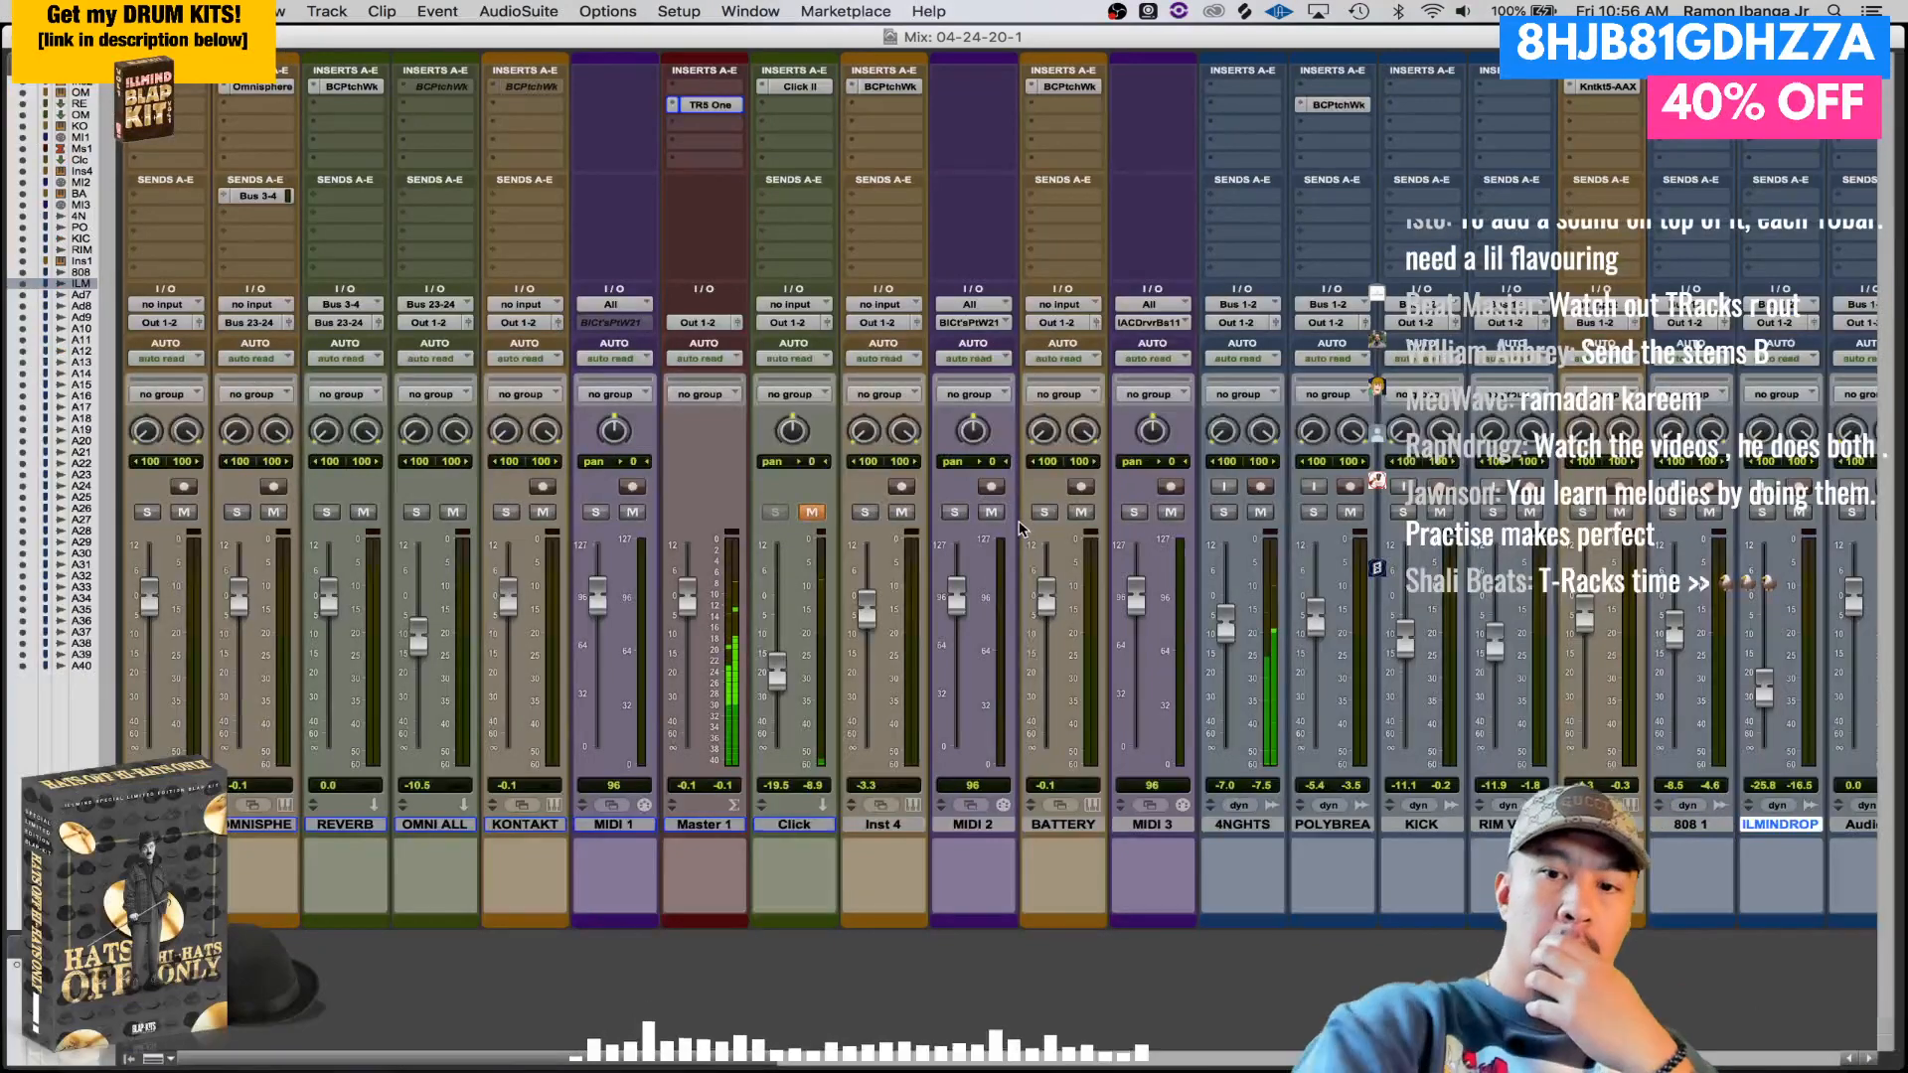
key("super+equal")
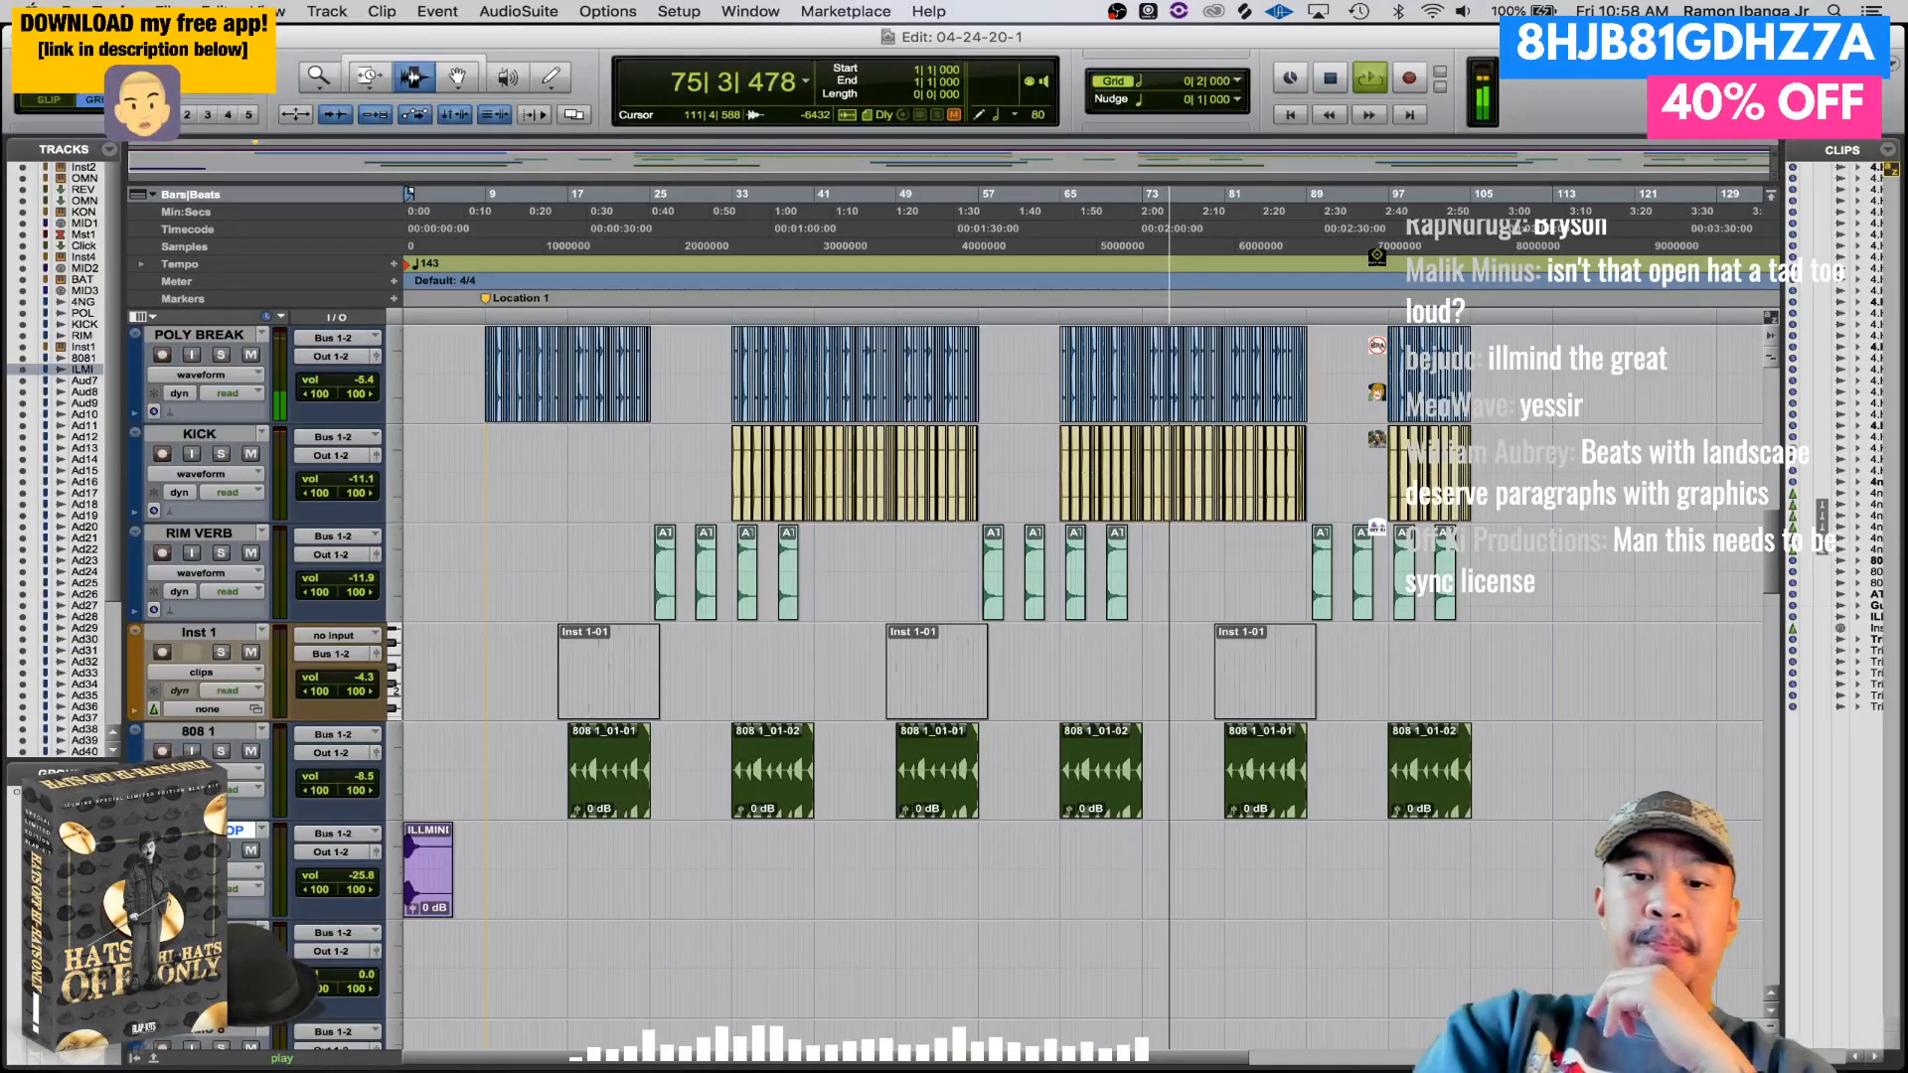
key("space")
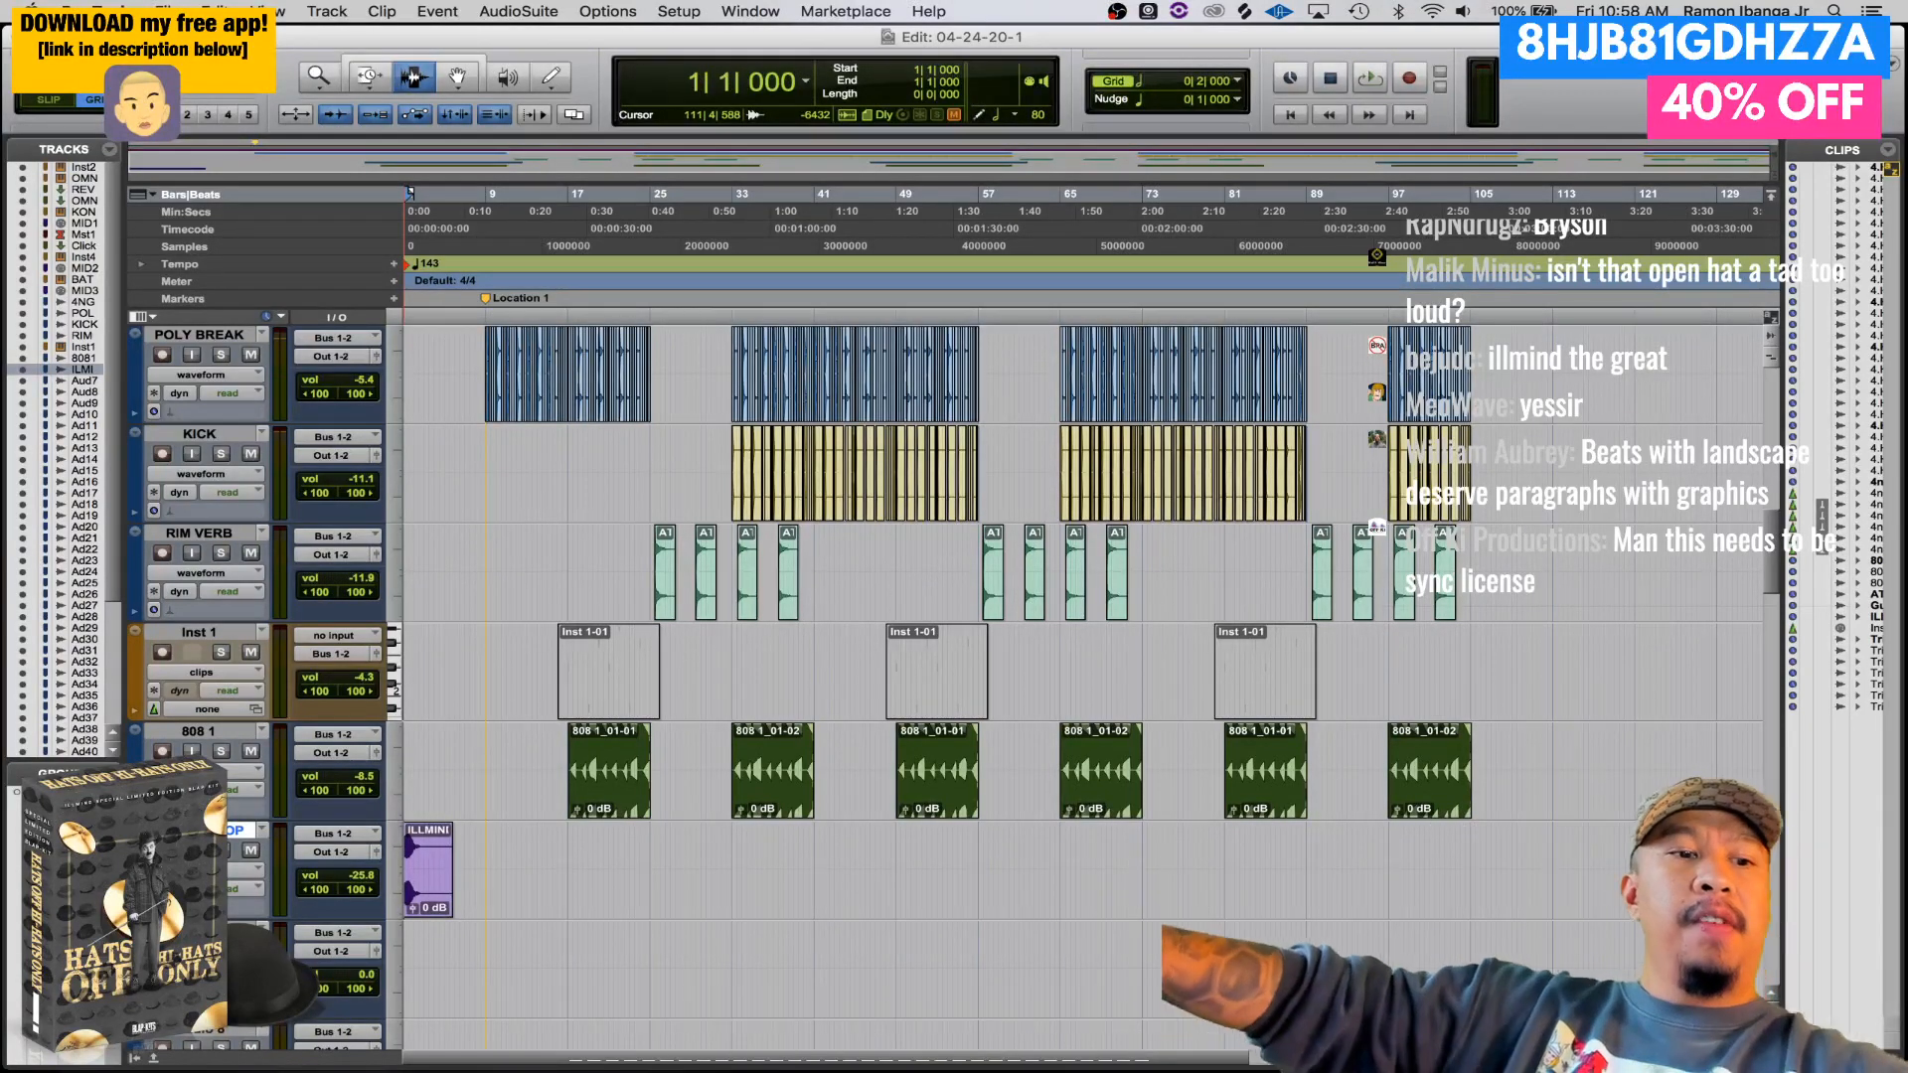